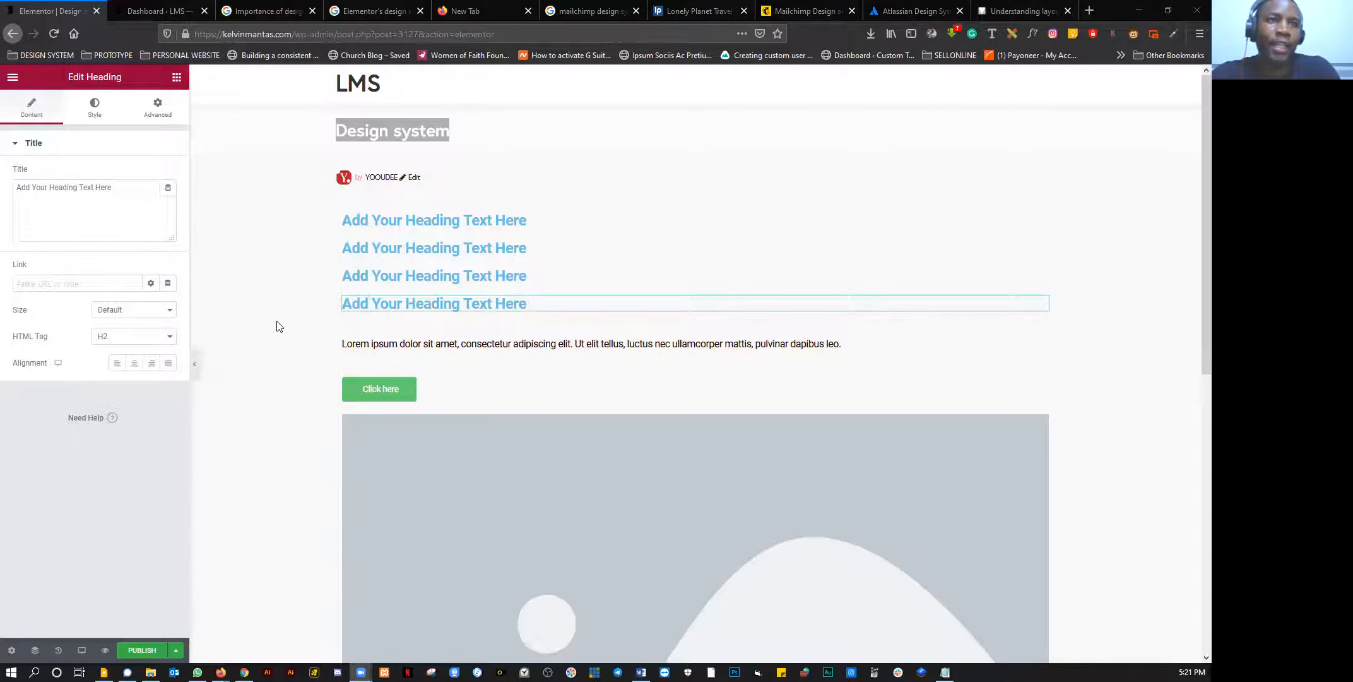
Step: Replace the placeholder image with TM2-CTA-Image.jpg from the media library and align it left
scroll(380, 289, "down", 4)
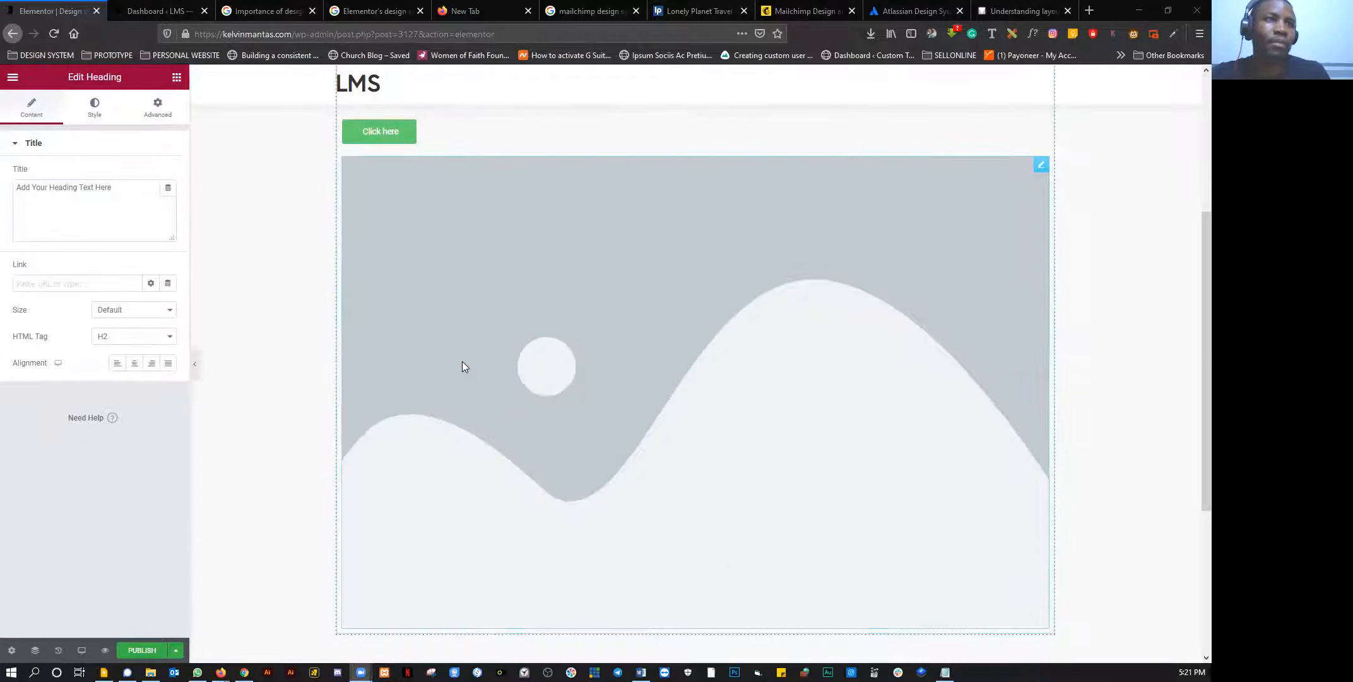
left_click(462, 360)
left_click(134, 267)
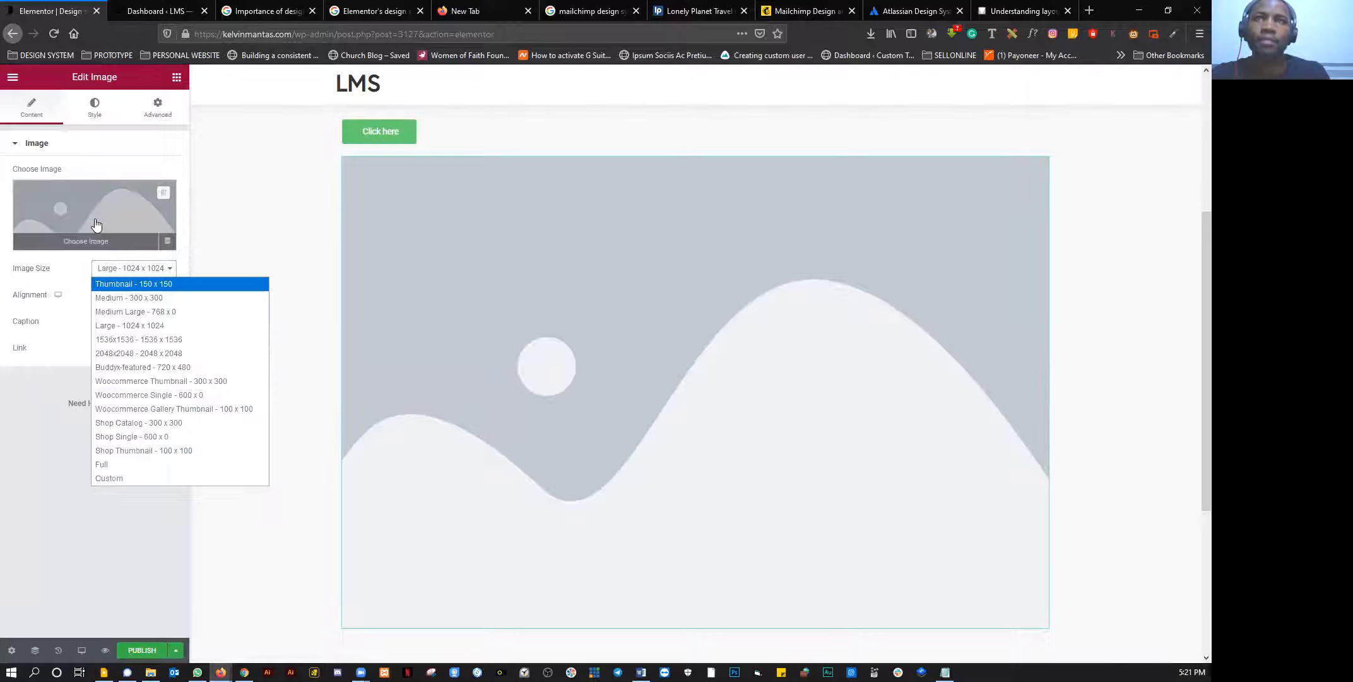
left_click(75, 221)
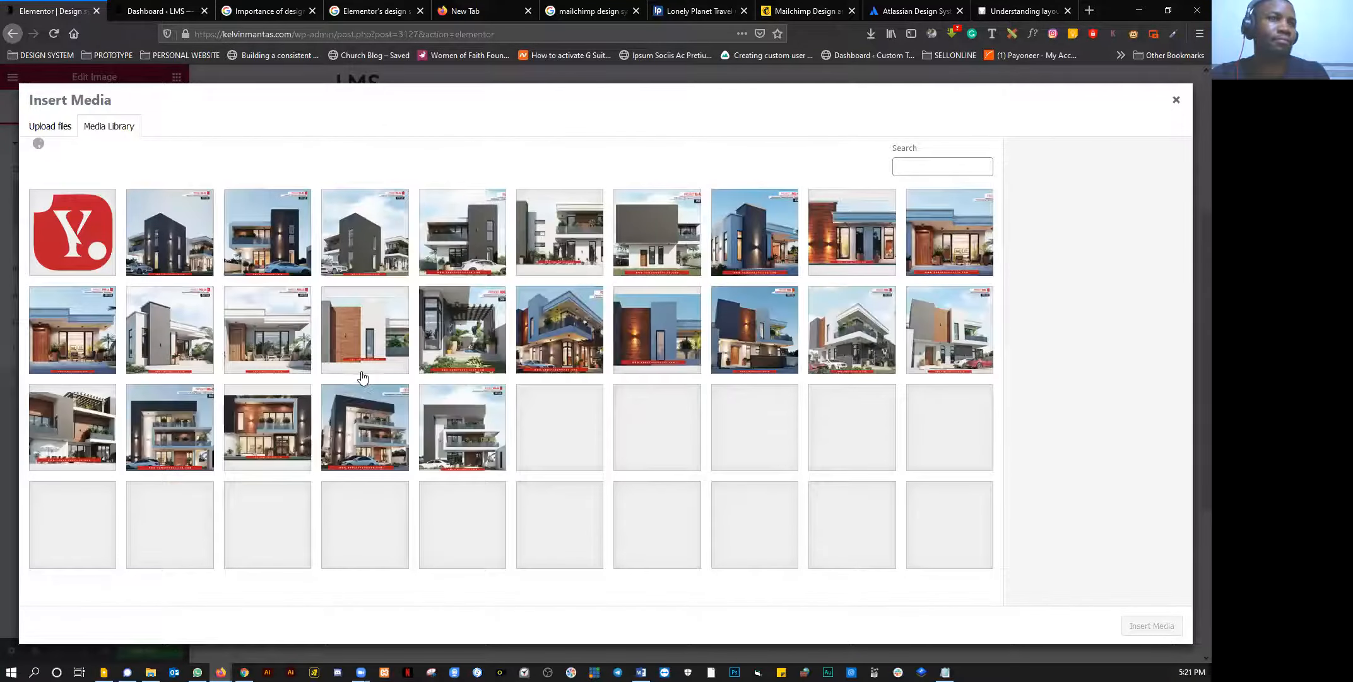
scroll(361, 378, "down", 5)
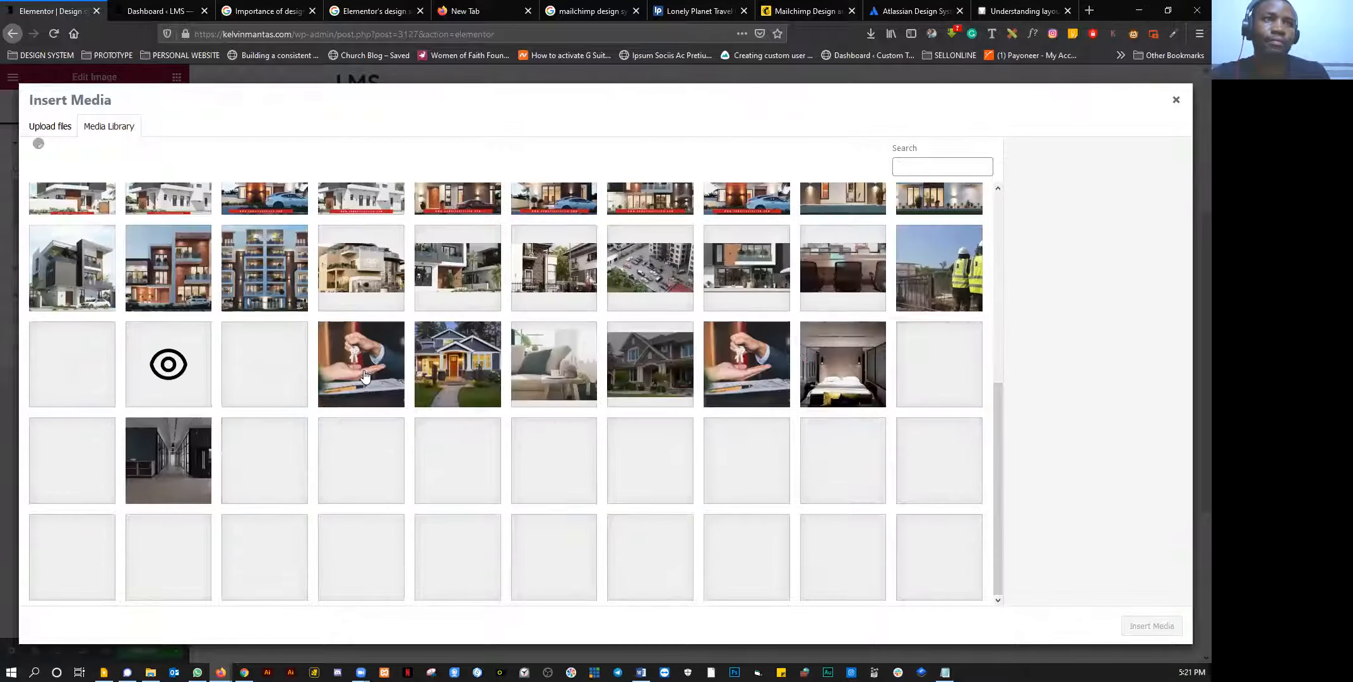
left_click(264, 460)
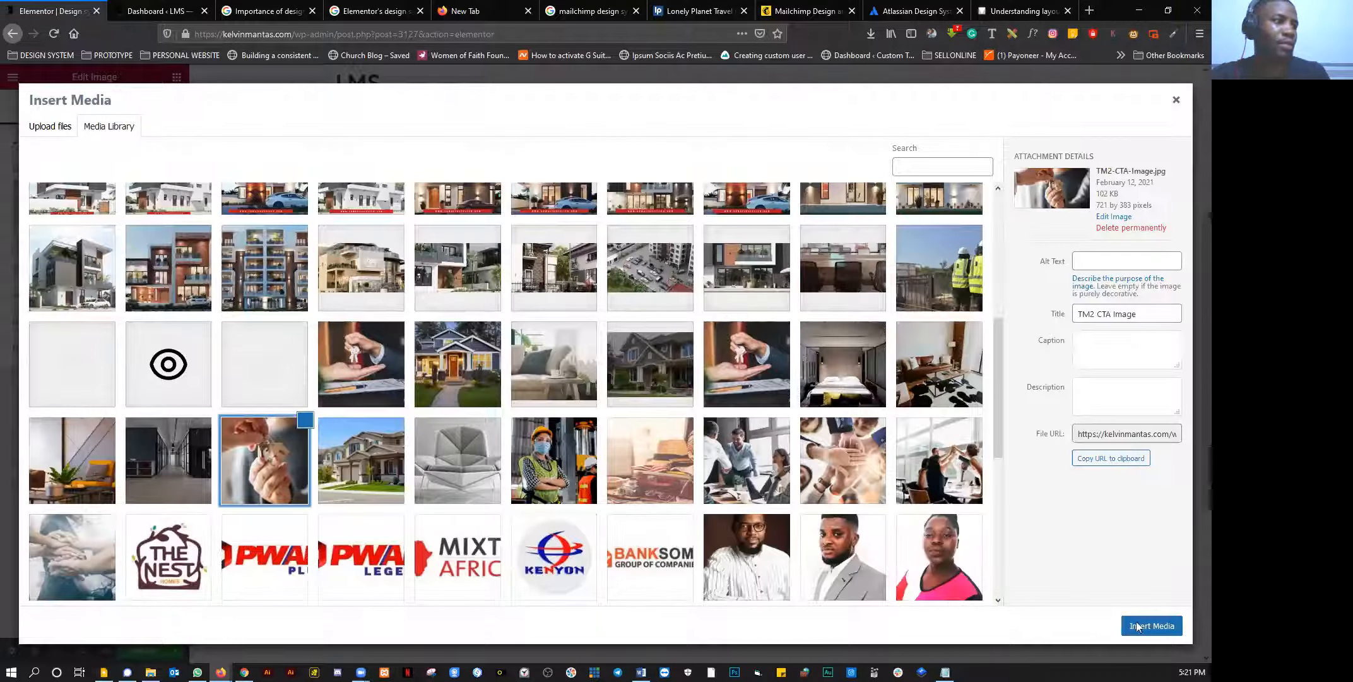
left_click(1152, 626)
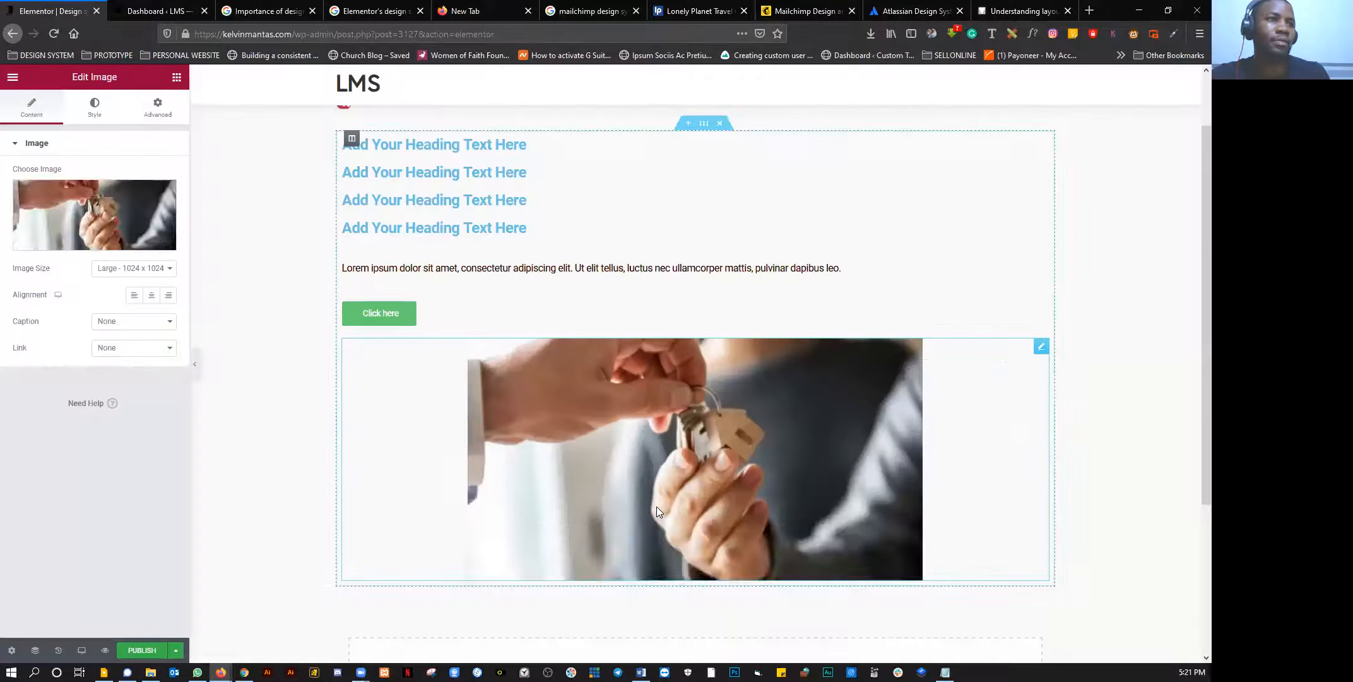
left_click(133, 294)
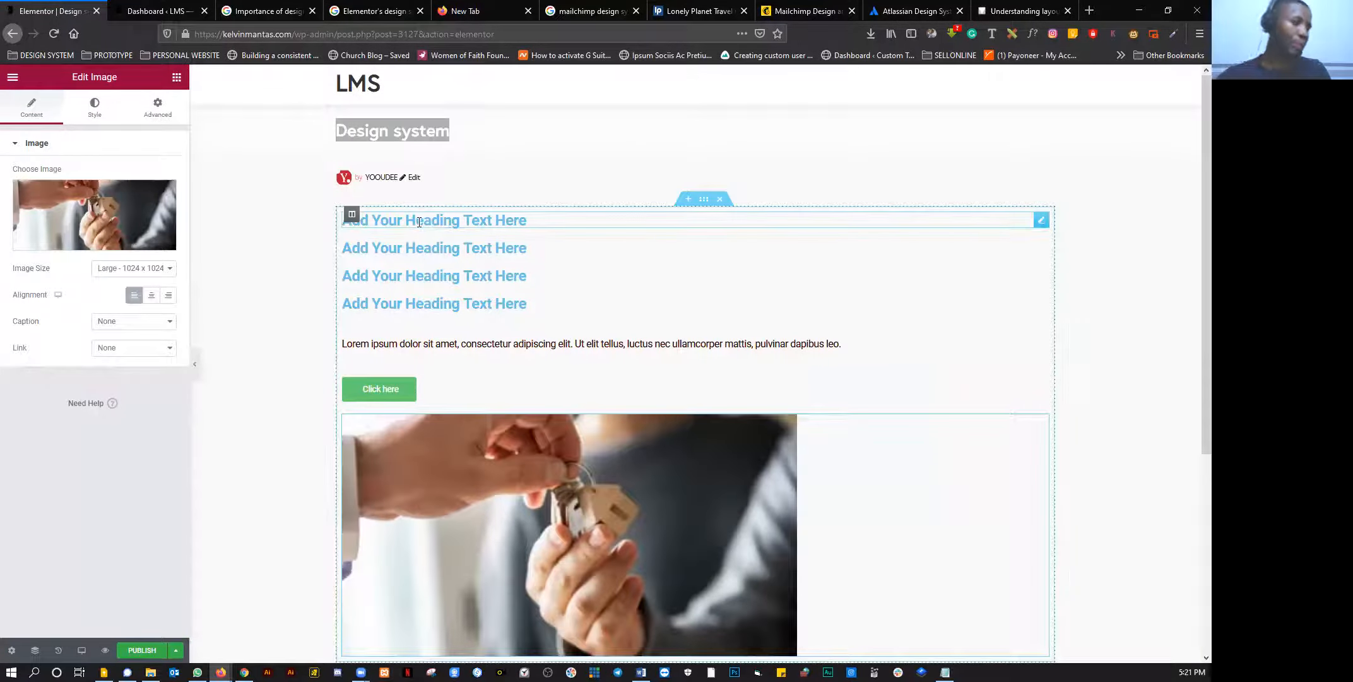
Step: Set the first heading's title to "Heading 1" and its HTML tag to H1
left_click(419, 221)
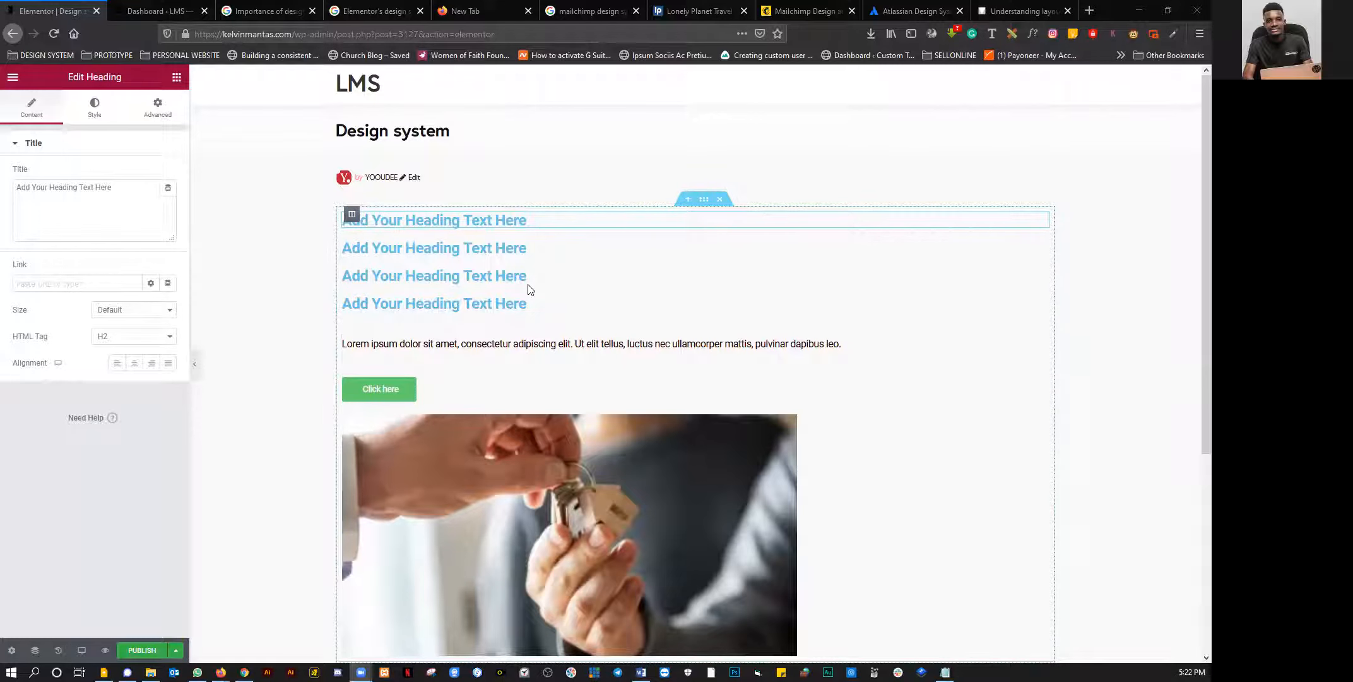
left_click(134, 191)
key("ctrl+a")
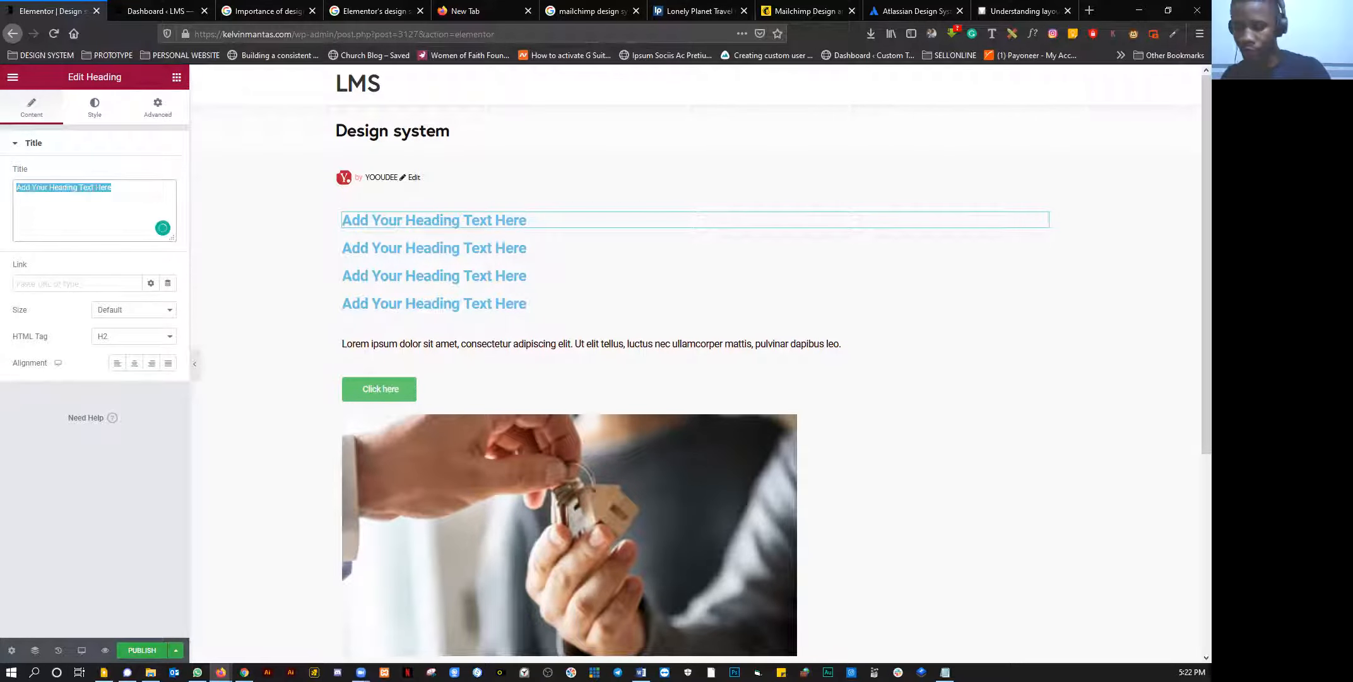
type("hea")
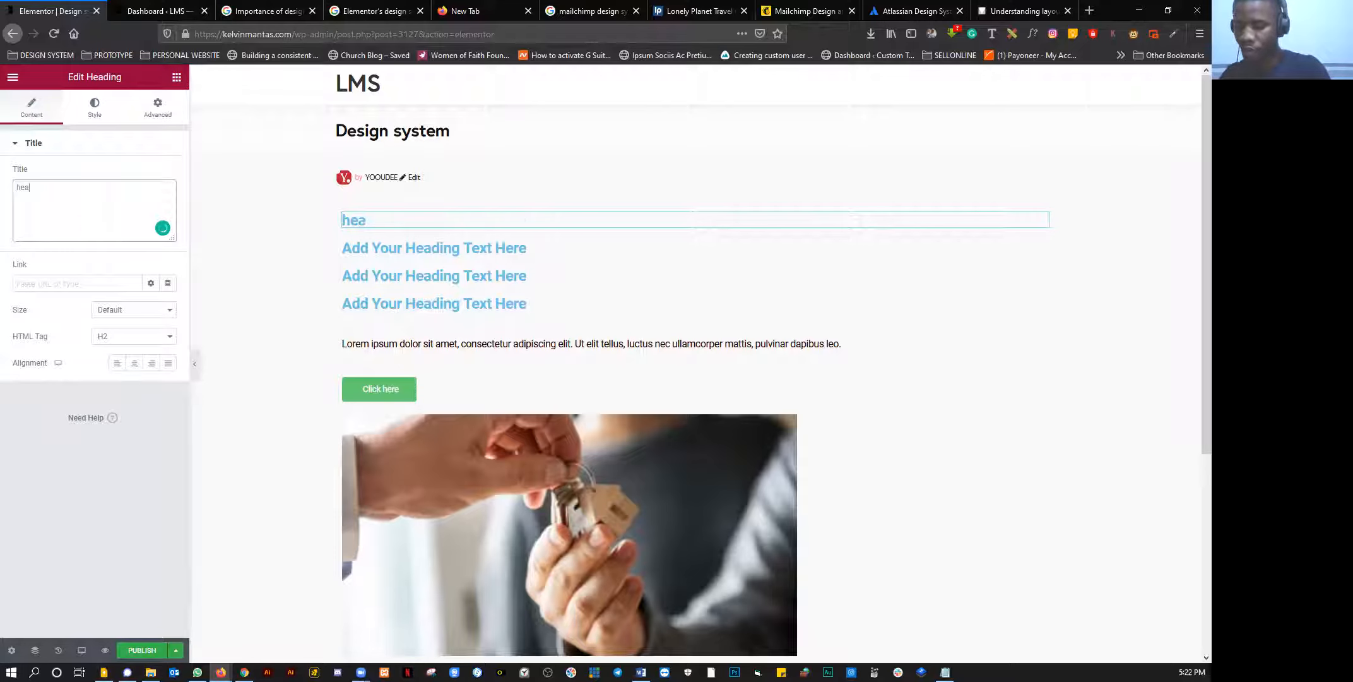
type("ling")
key("ctrl+a")
type("he")
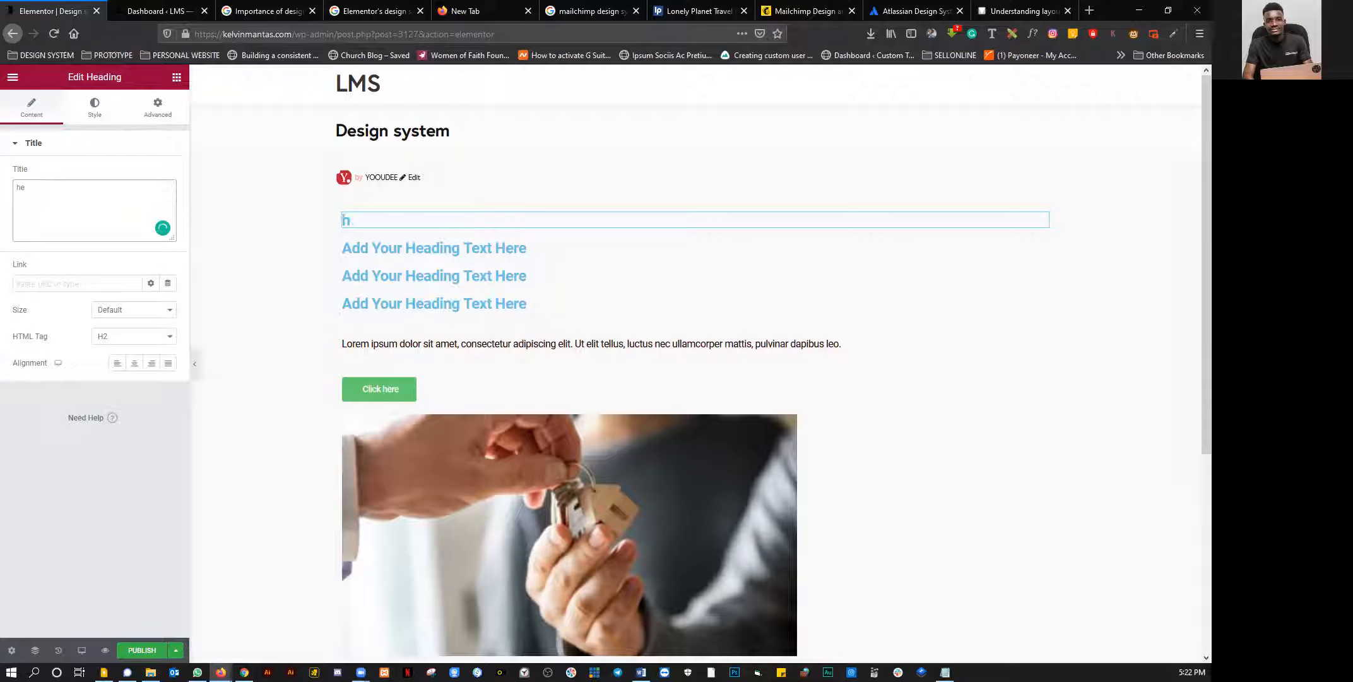
key("BackSpace")
key("BackSpace")
type("Heading 1")
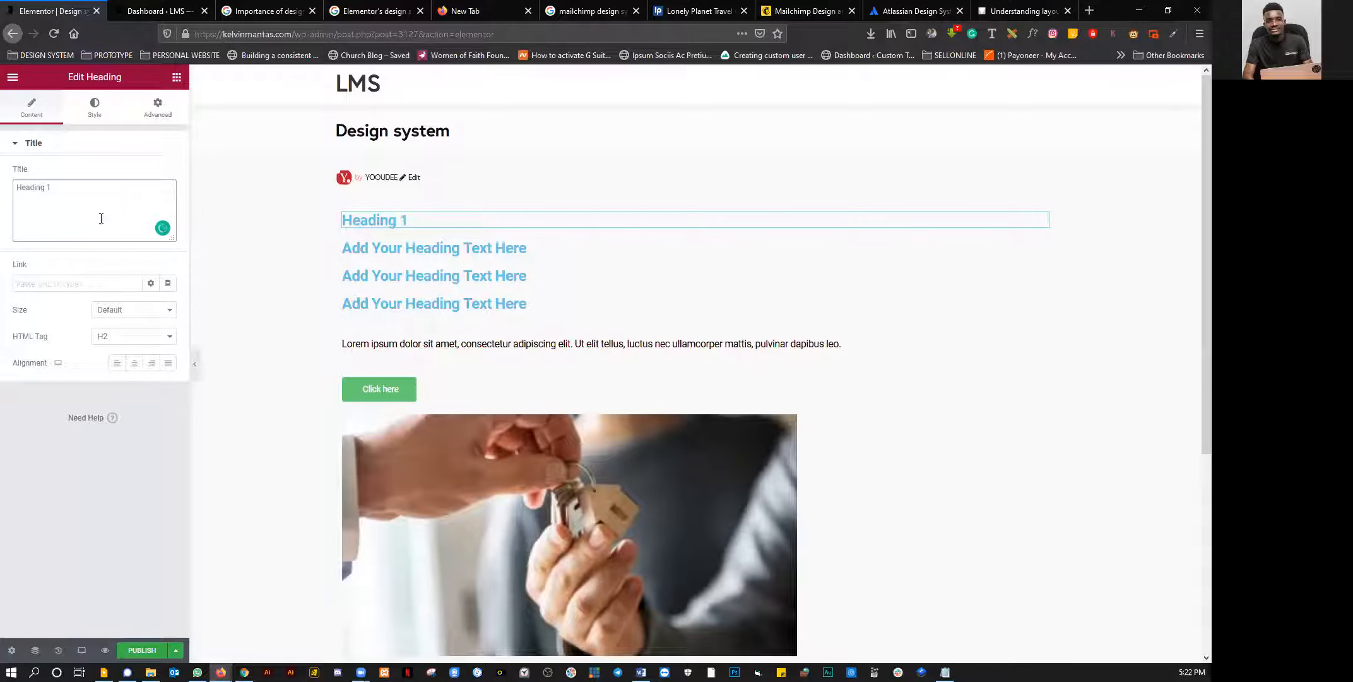
left_click(104, 340)
left_click(106, 355)
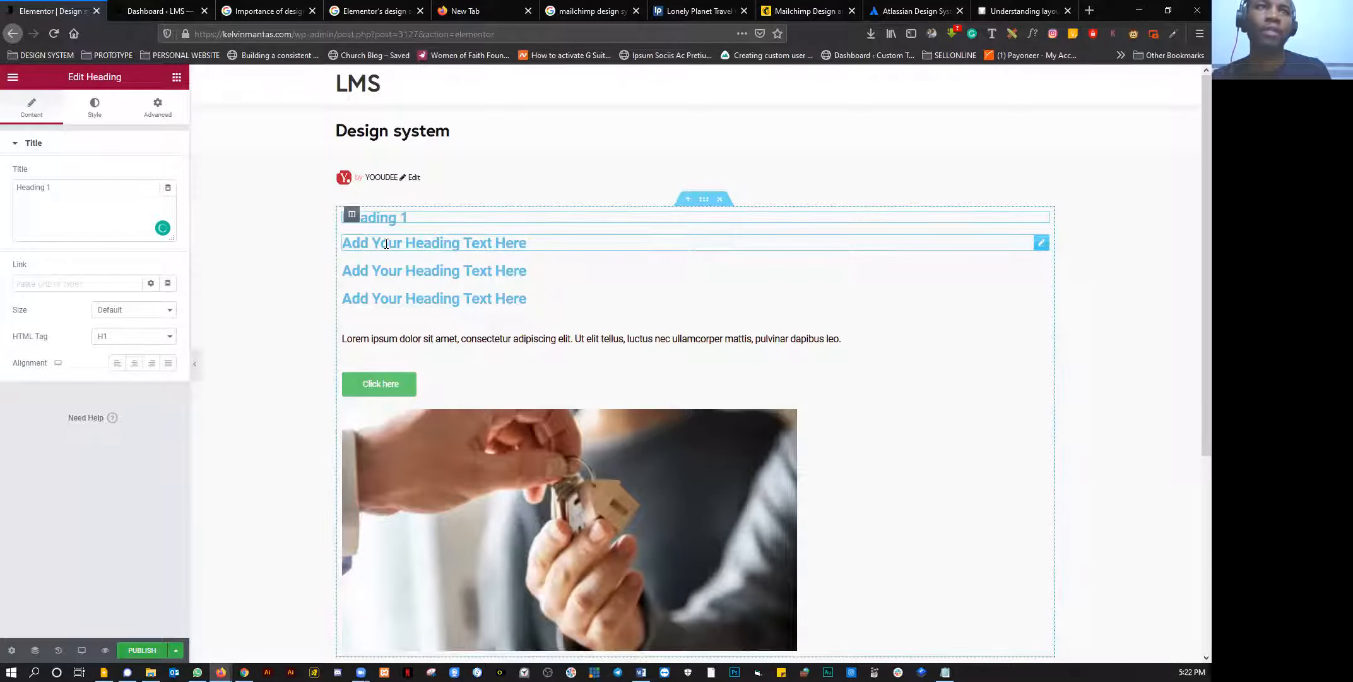
Step: Change the second heading's title to "Heading H2"
left_click(349, 245)
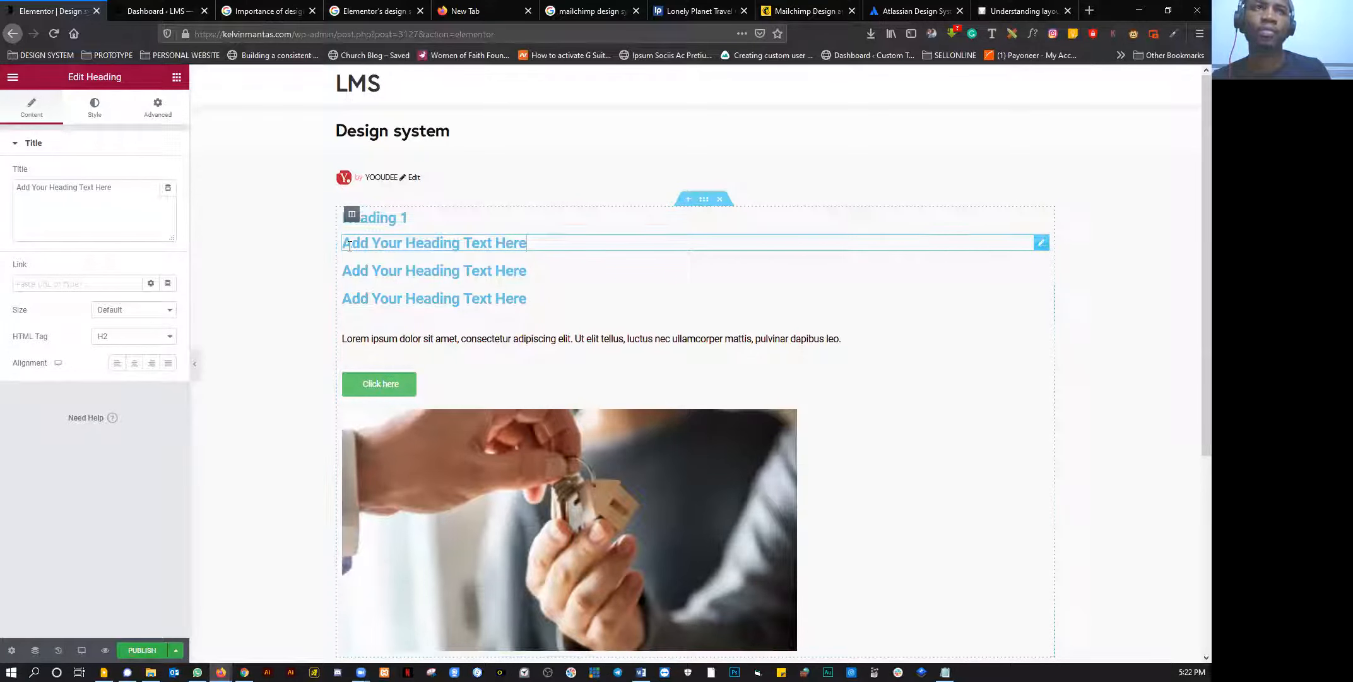
triple_click(121, 189)
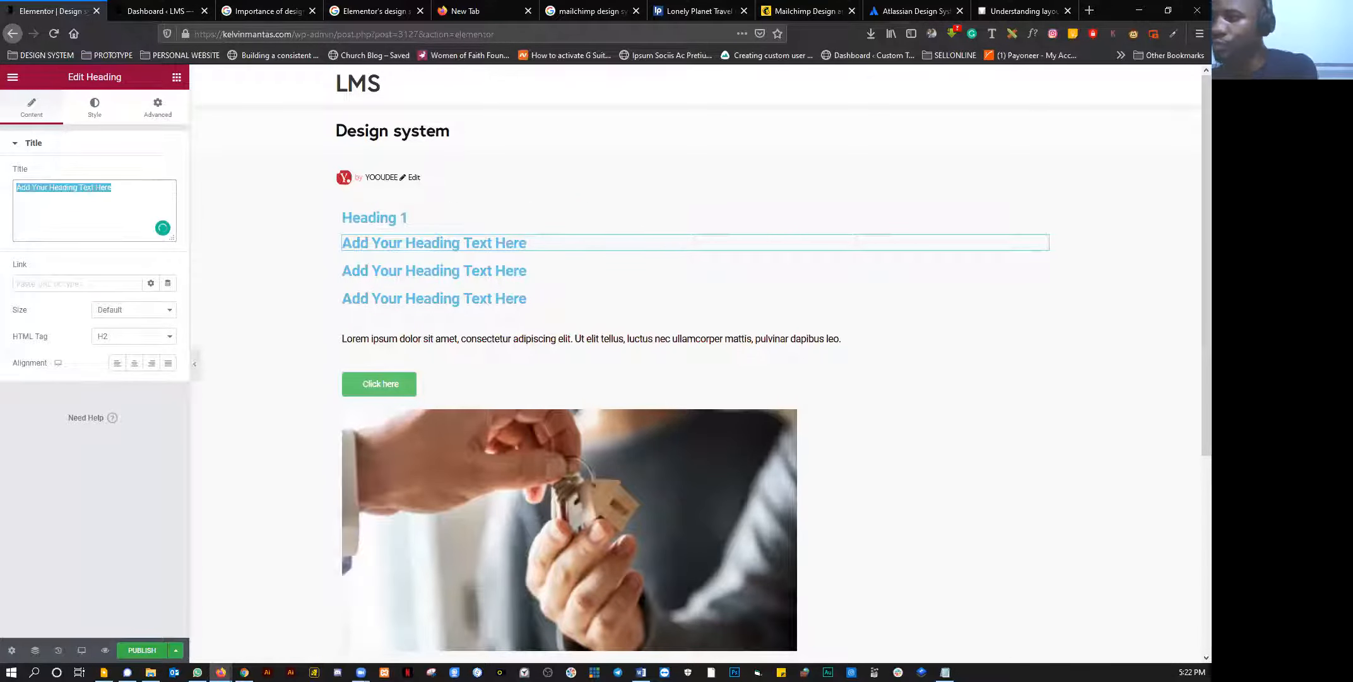
type("Heading H2")
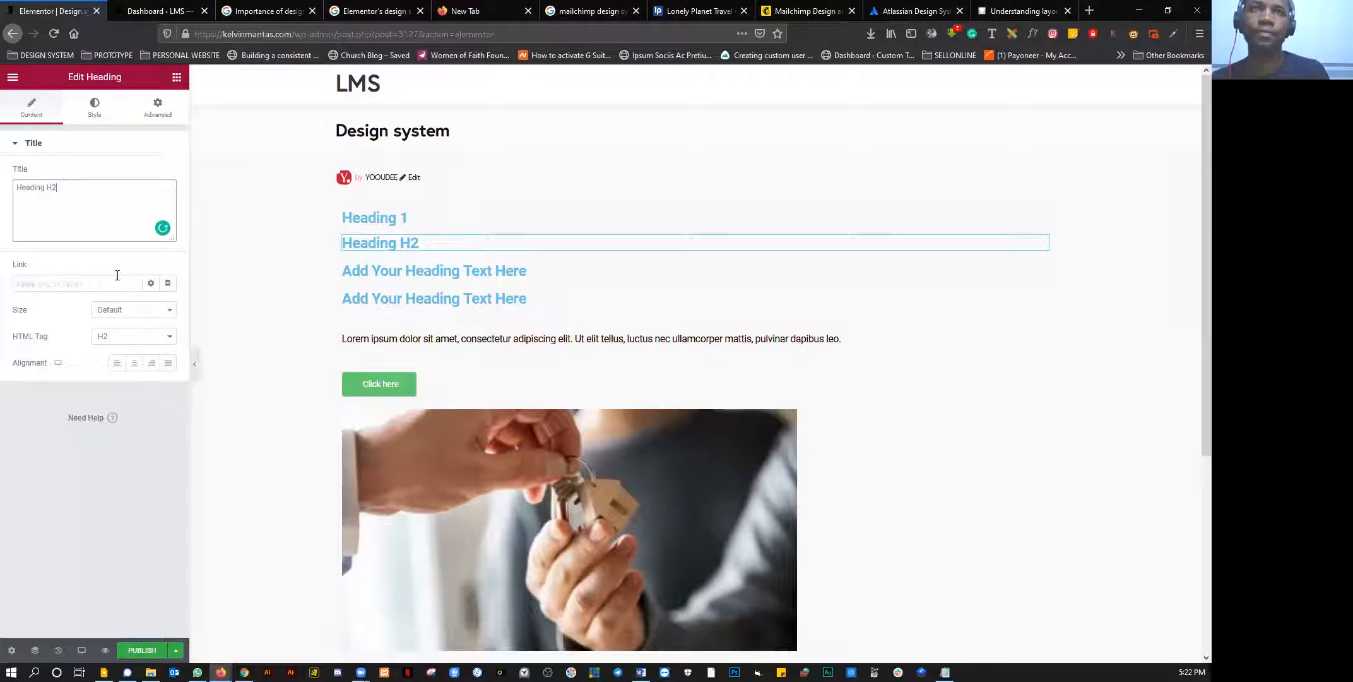
Step: Rename the first heading as "Heading H1"
key("ctrl+z")
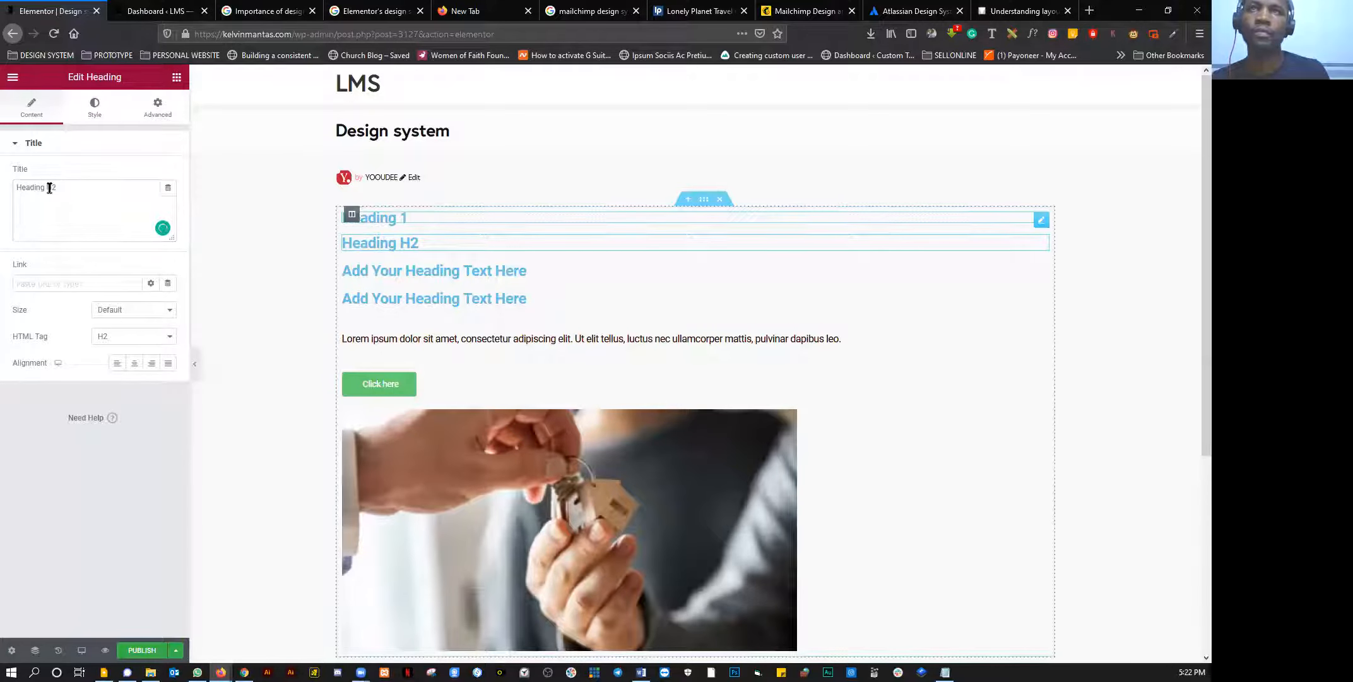
left_click(47, 187)
type("h1")
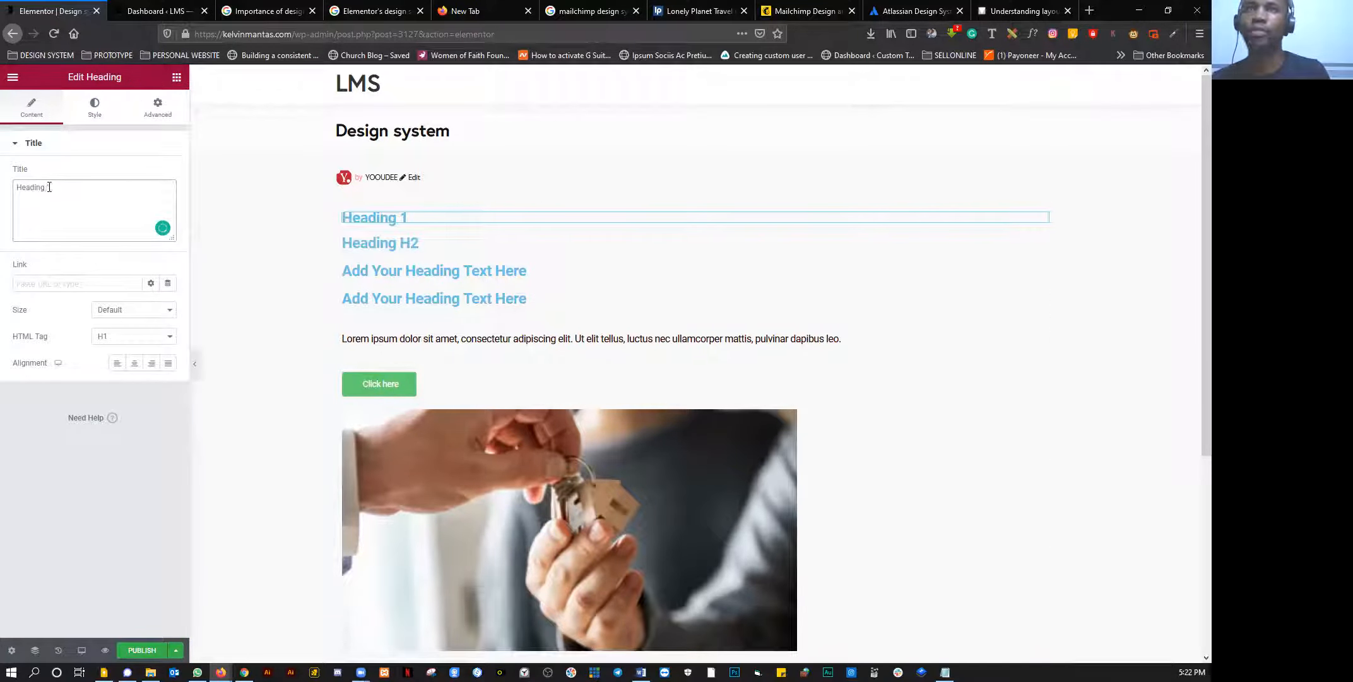
key("Left")
key("BackSpace")
type("H")
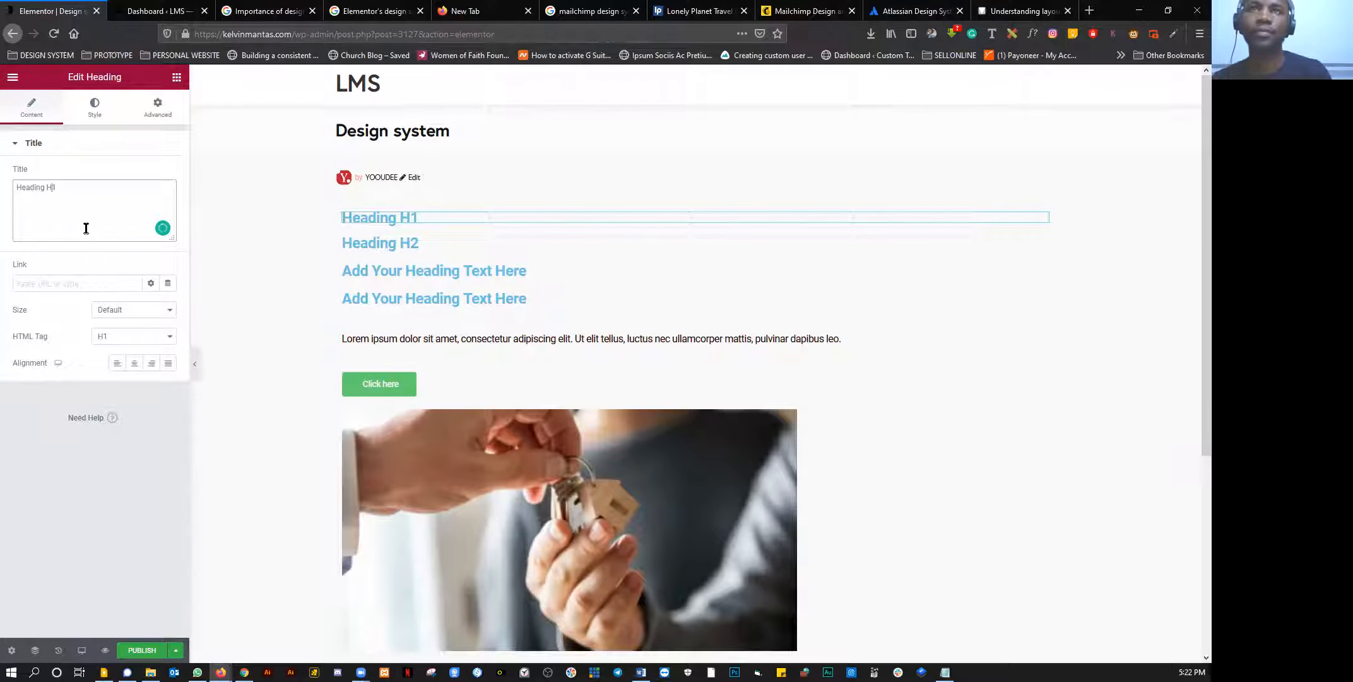
Step: Replace the third heading's placeholder title with "Heading H3"
left_click(398, 267)
left_click(116, 188)
key("ctrl+a")
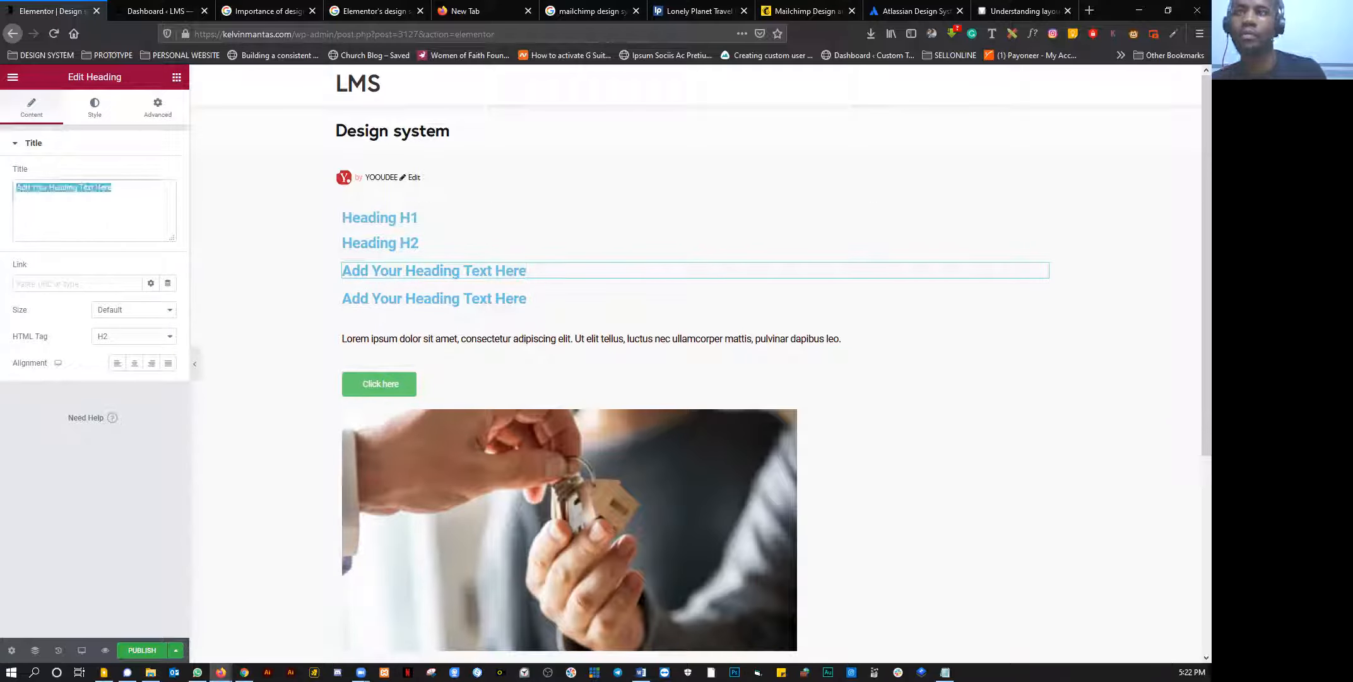
type("h")
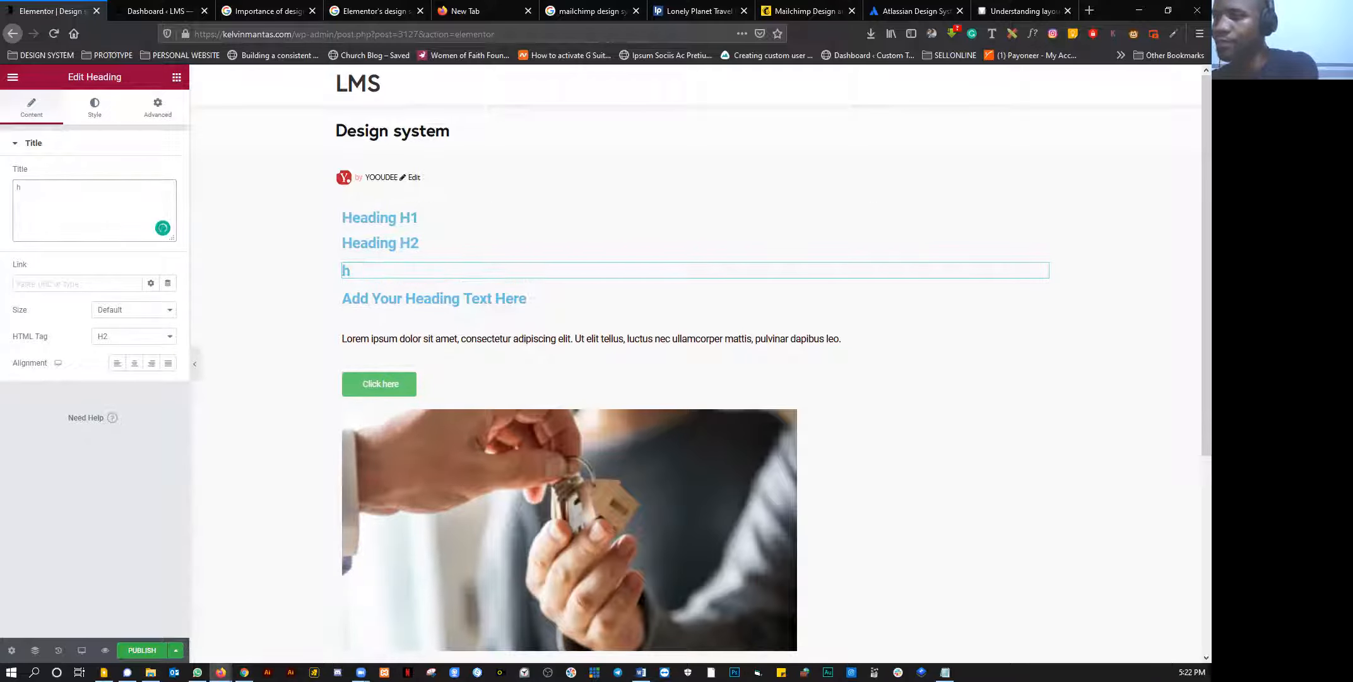
type("EADING 3")
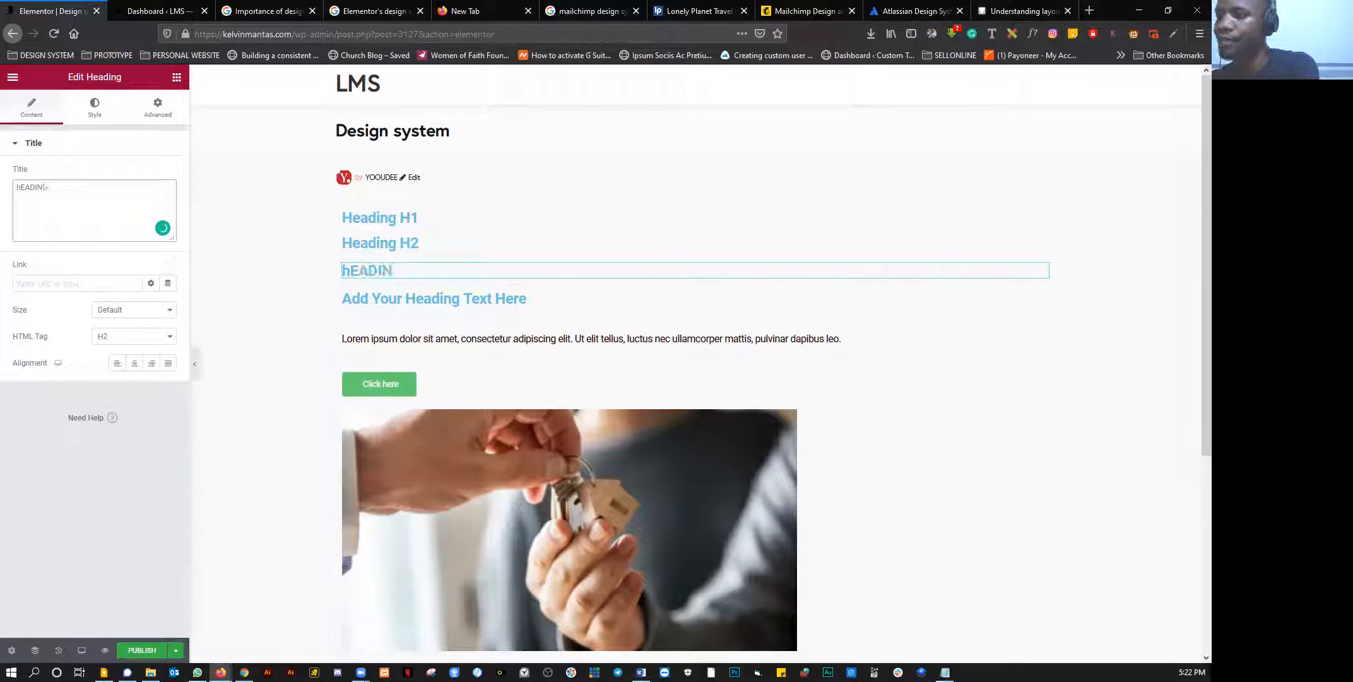
key("BackSpace")
type("h3")
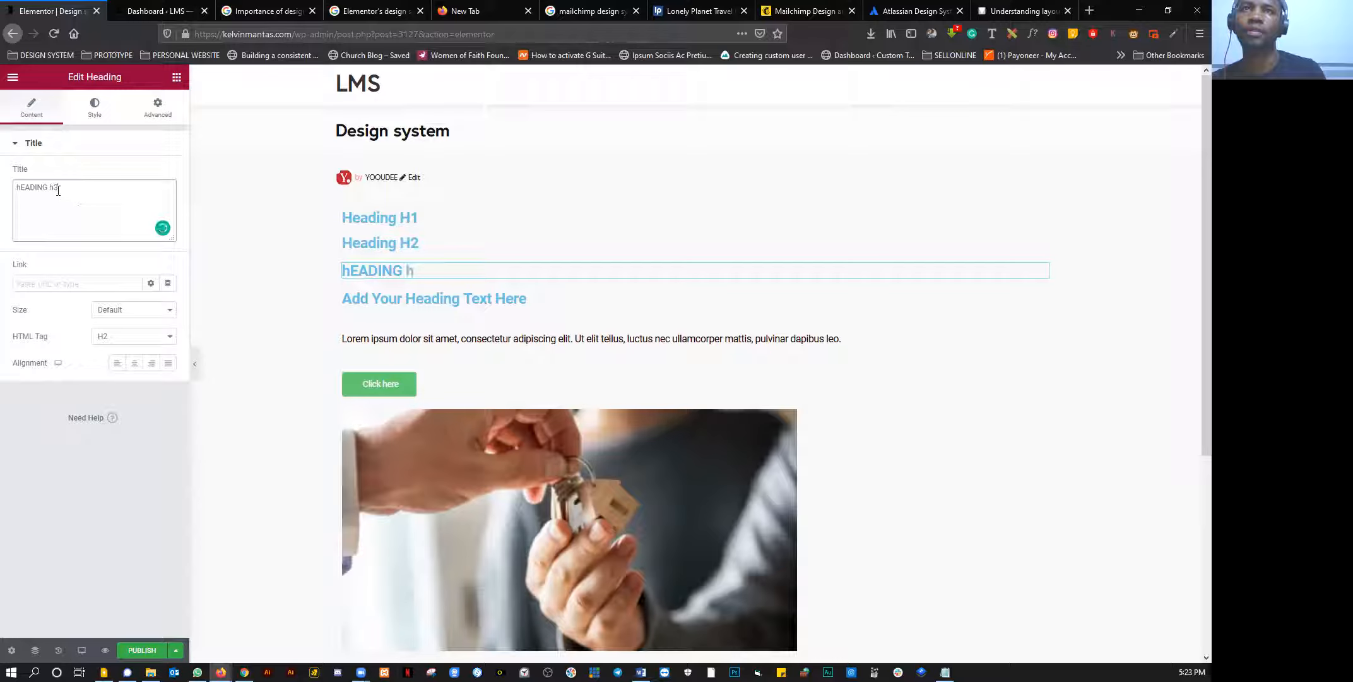
key("ctrl+a")
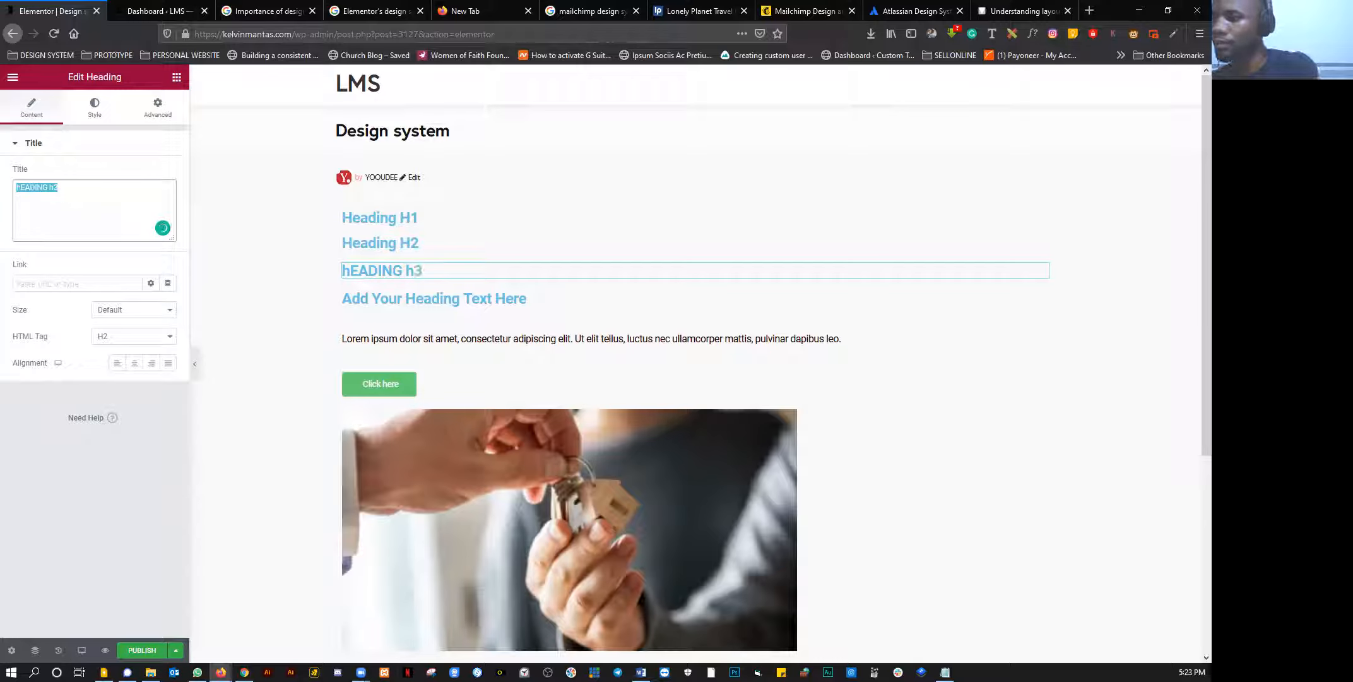
type("He")
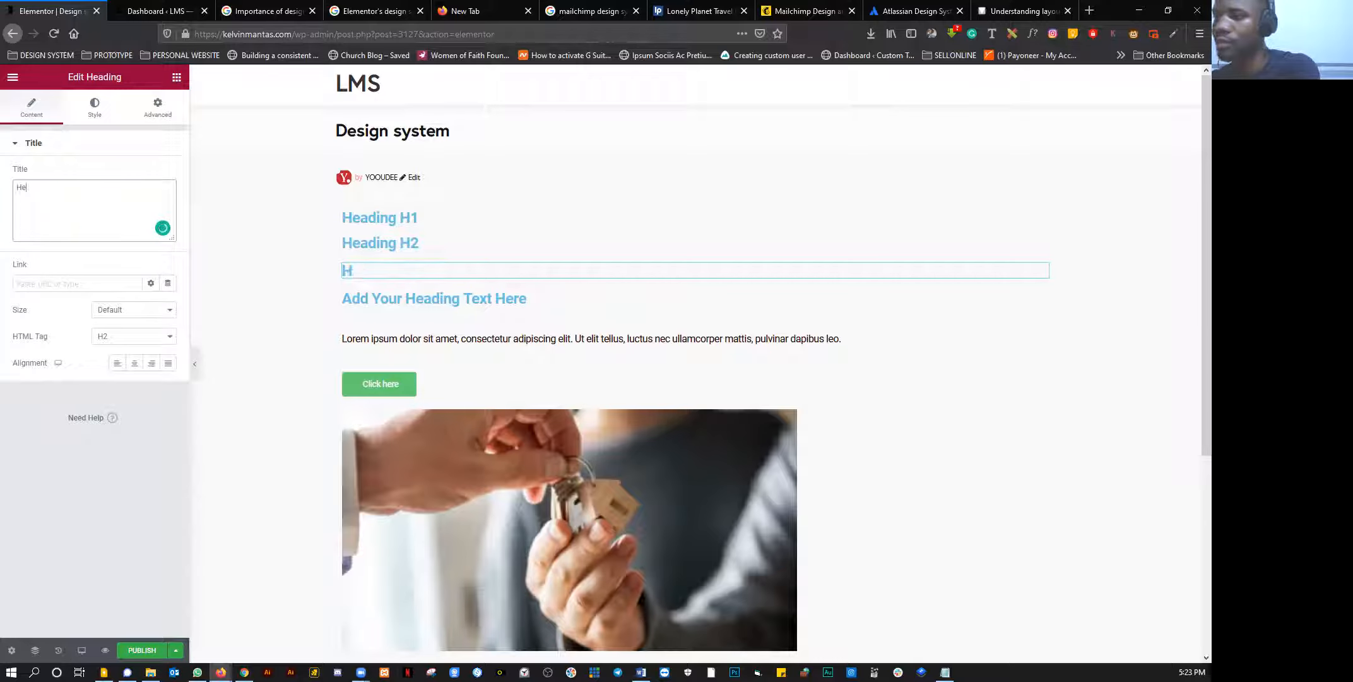
type("ading H3")
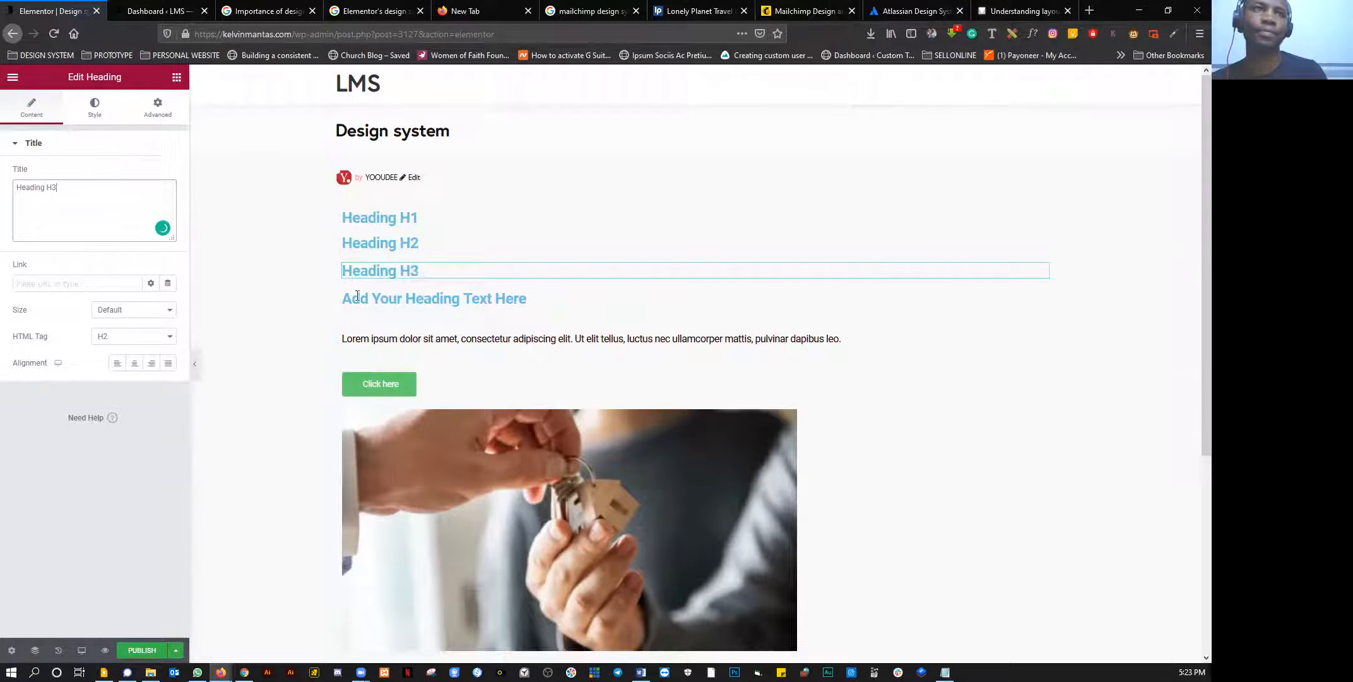
Step: Replace the fourth heading's placeholder title with "Heading H4"
left_click(126, 192)
key("ctrl+a")
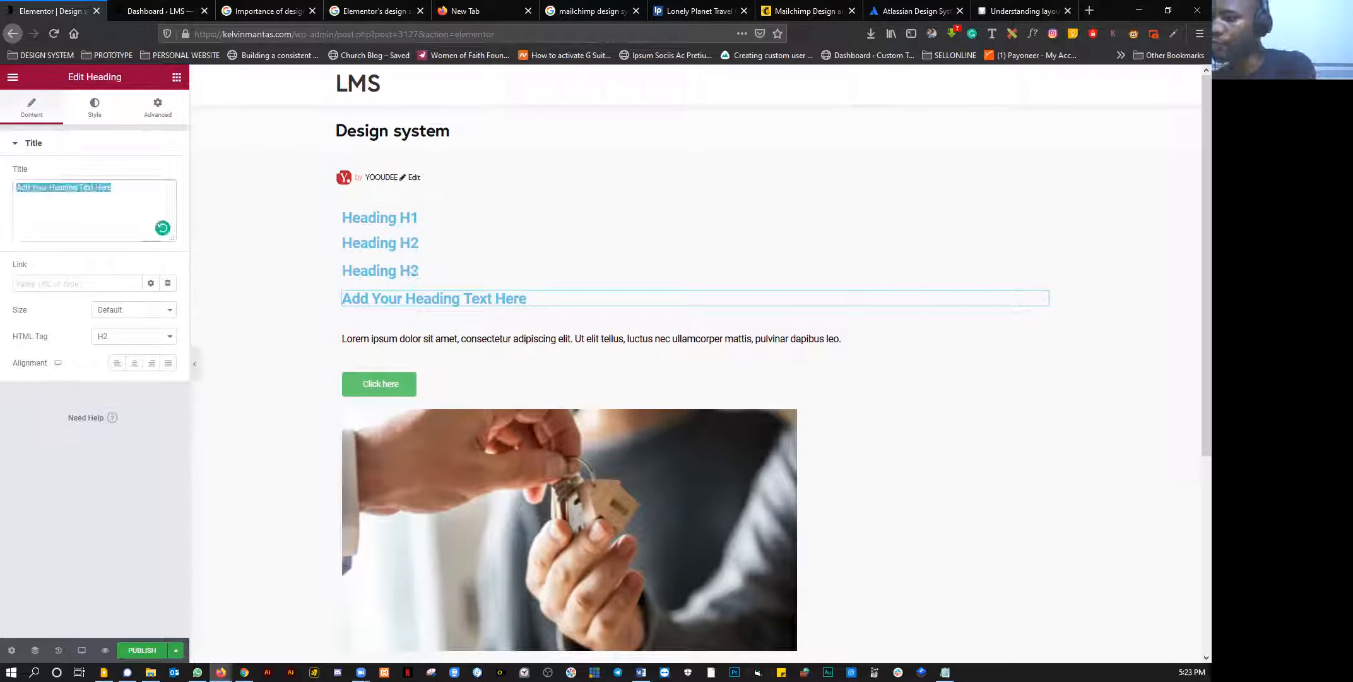
type("Heading H4")
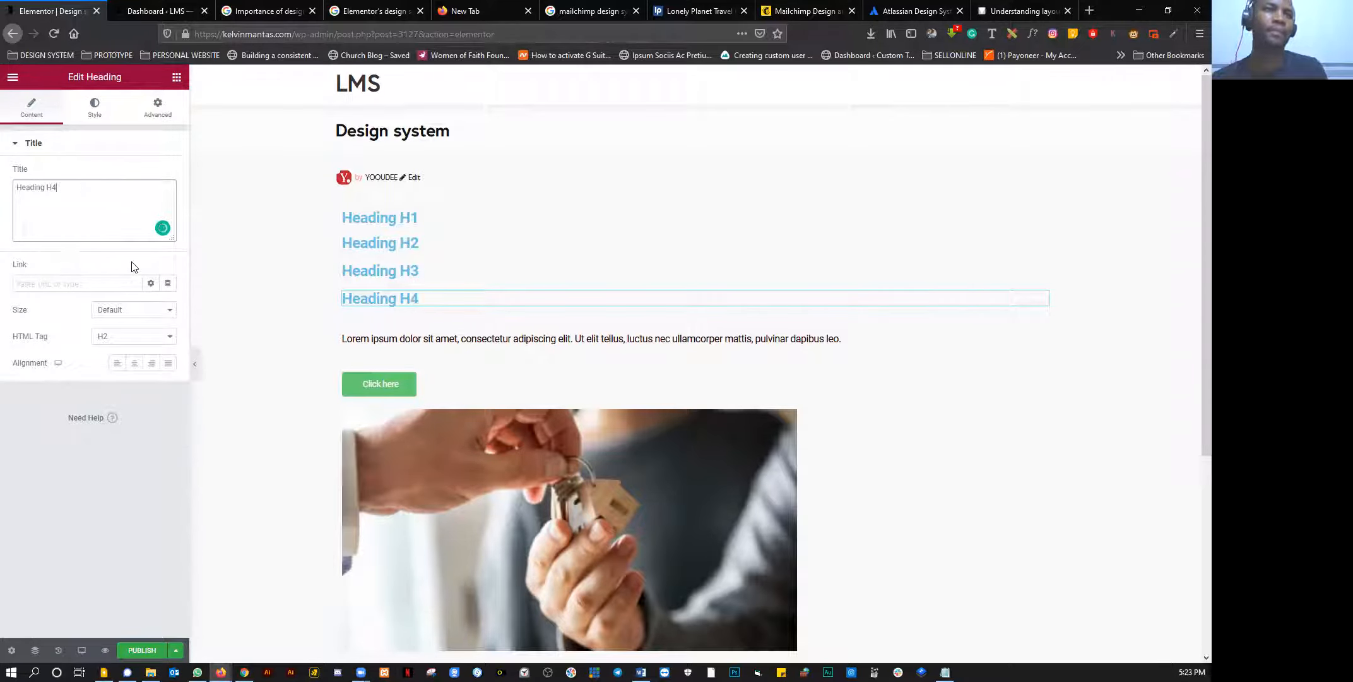
Step: Copy the Lorem ipsum paragraph below the headings and paste it twice as new paragraphs in the same text block
left_click(418, 343)
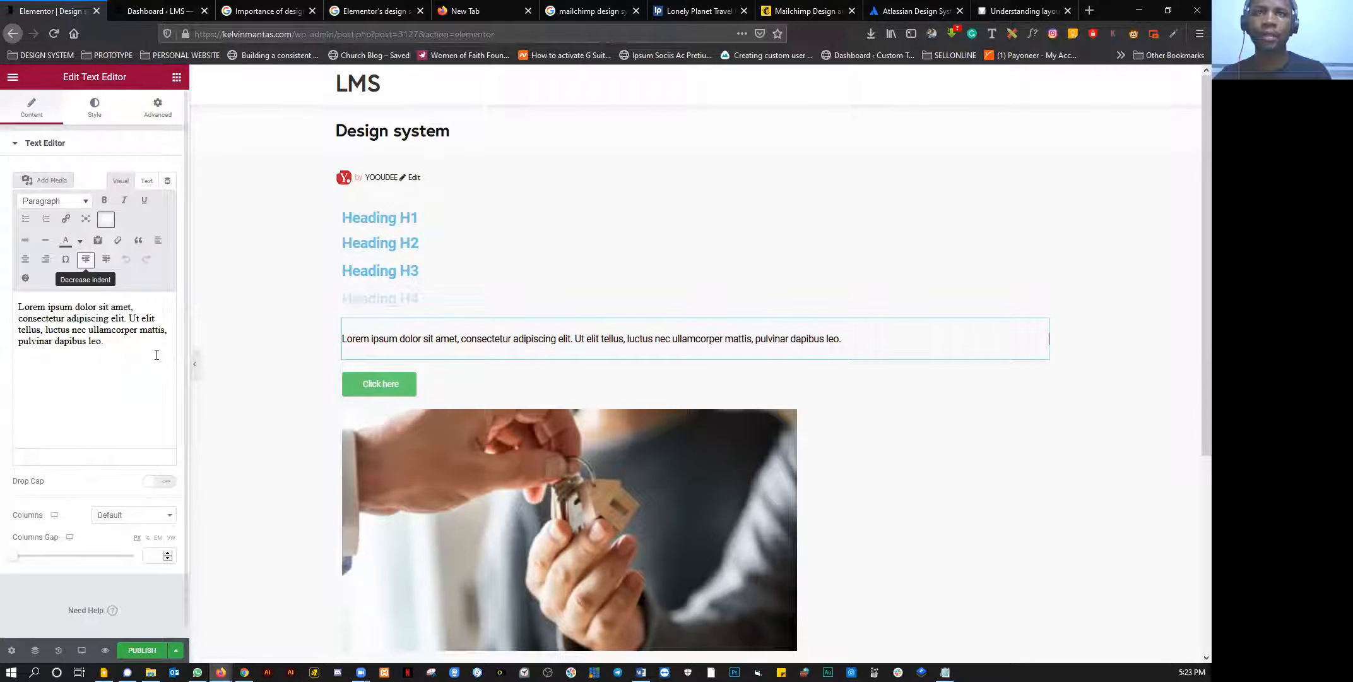
left_click_drag(7, 290, 5, 293)
key("ctrl+c")
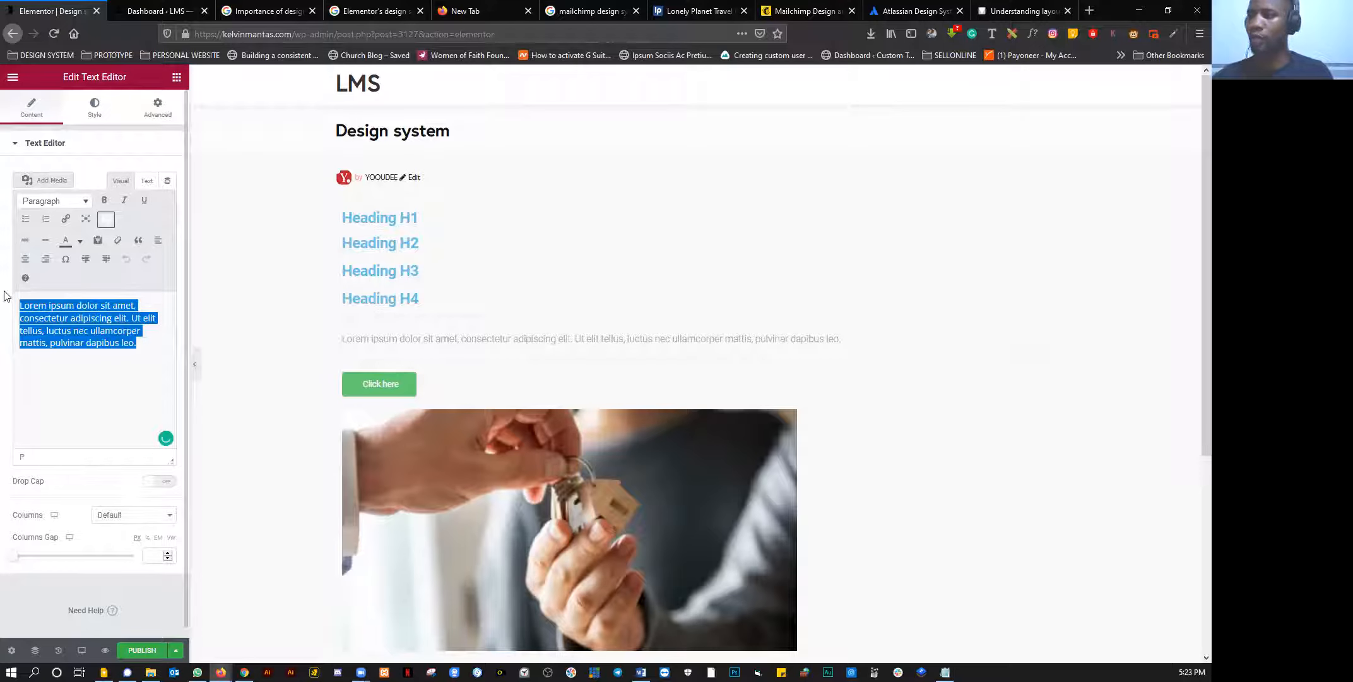
left_click(144, 344)
key("Return")
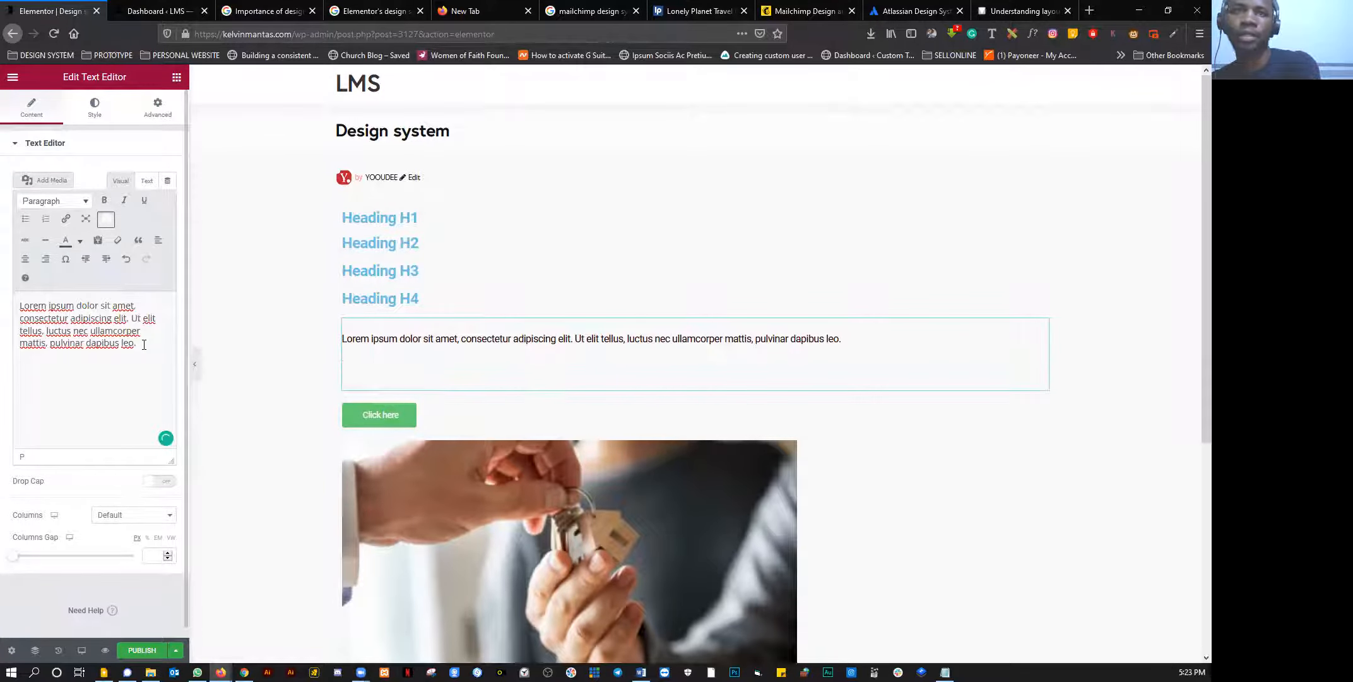
key("ctrl+v")
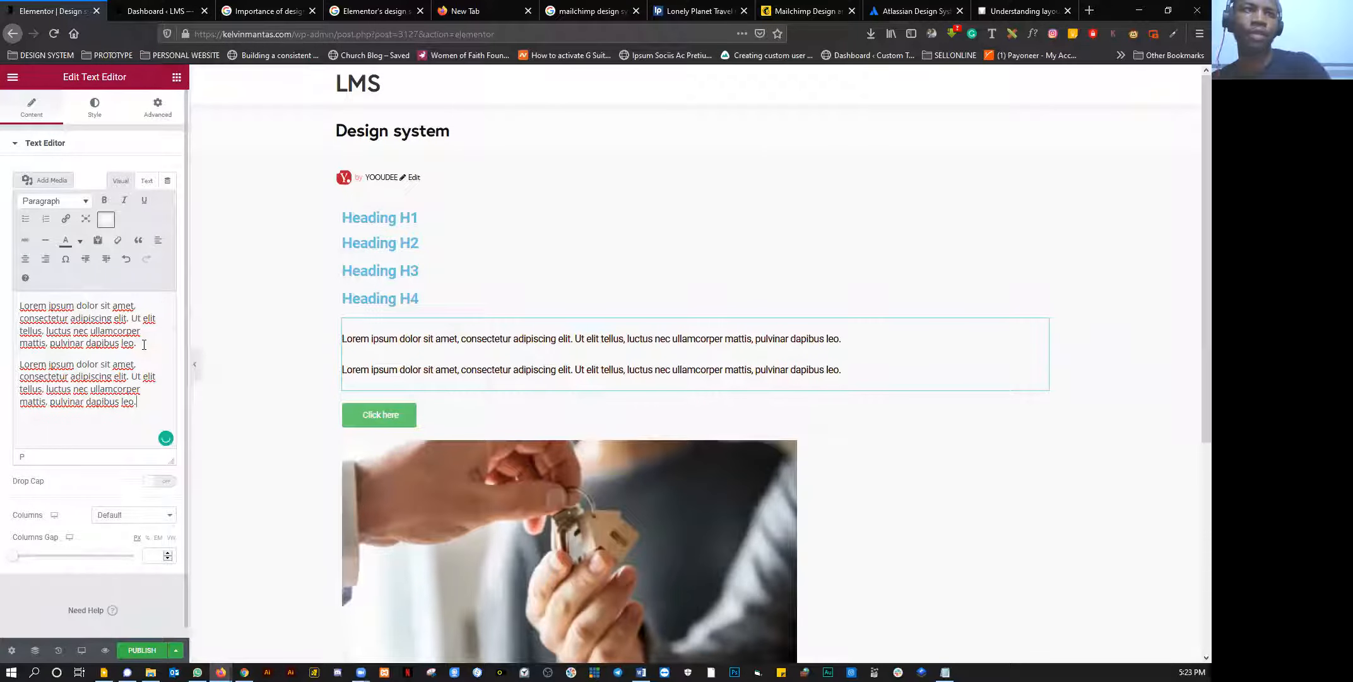
key("ctrl+v")
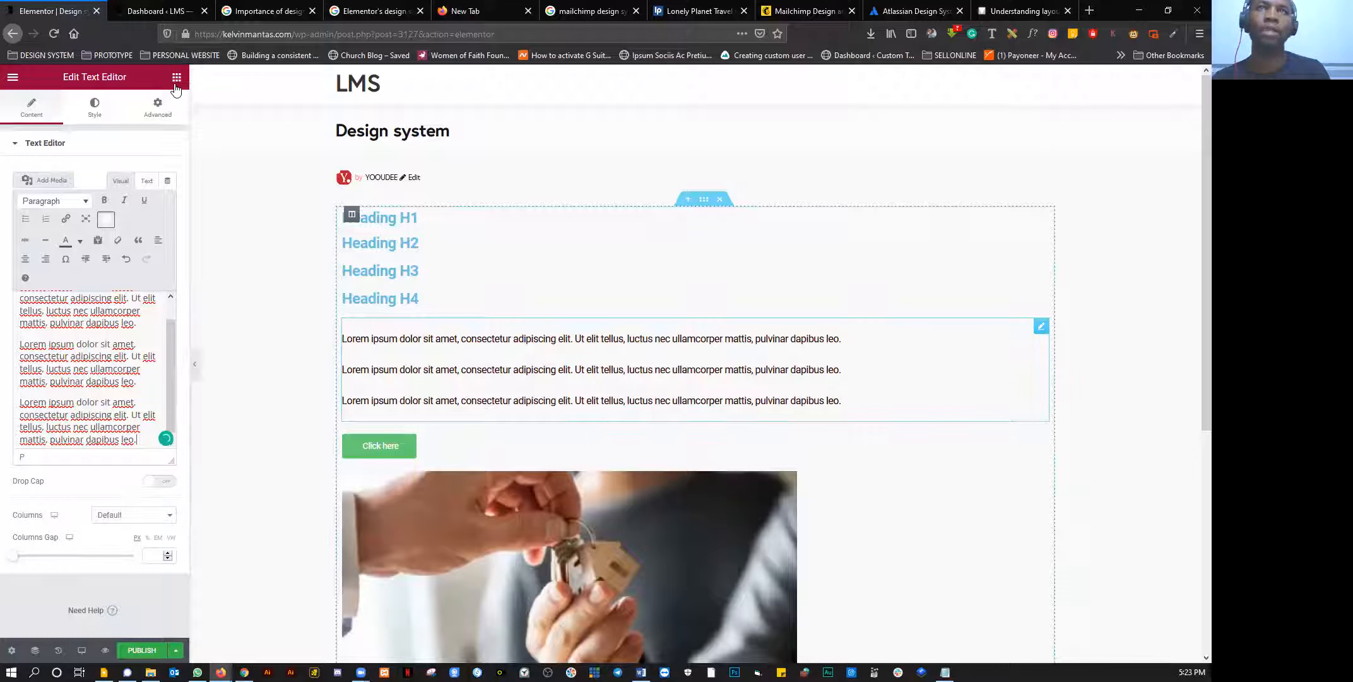
Step: Insert an Inner Section between Heading H4 and the paragraphs, and move the text block into its first column
left_click_drag(46, 190, 407, 329)
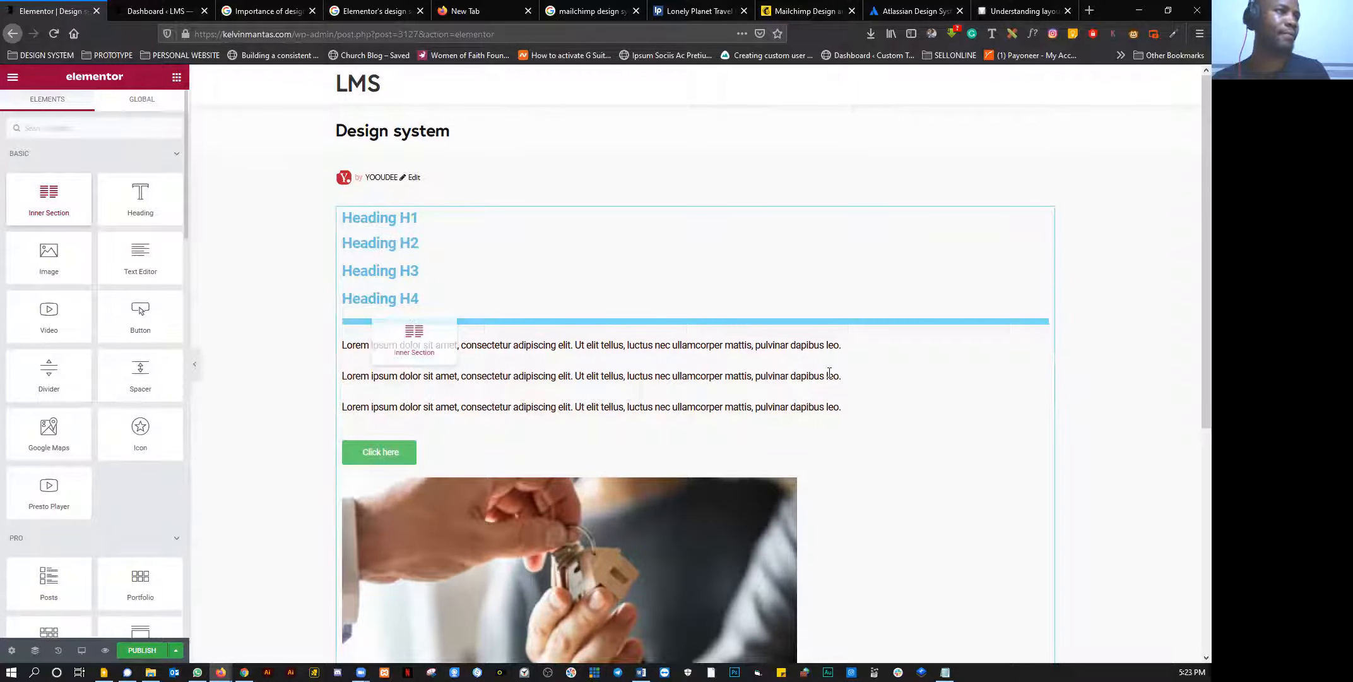
left_click_drag(942, 367, 514, 337)
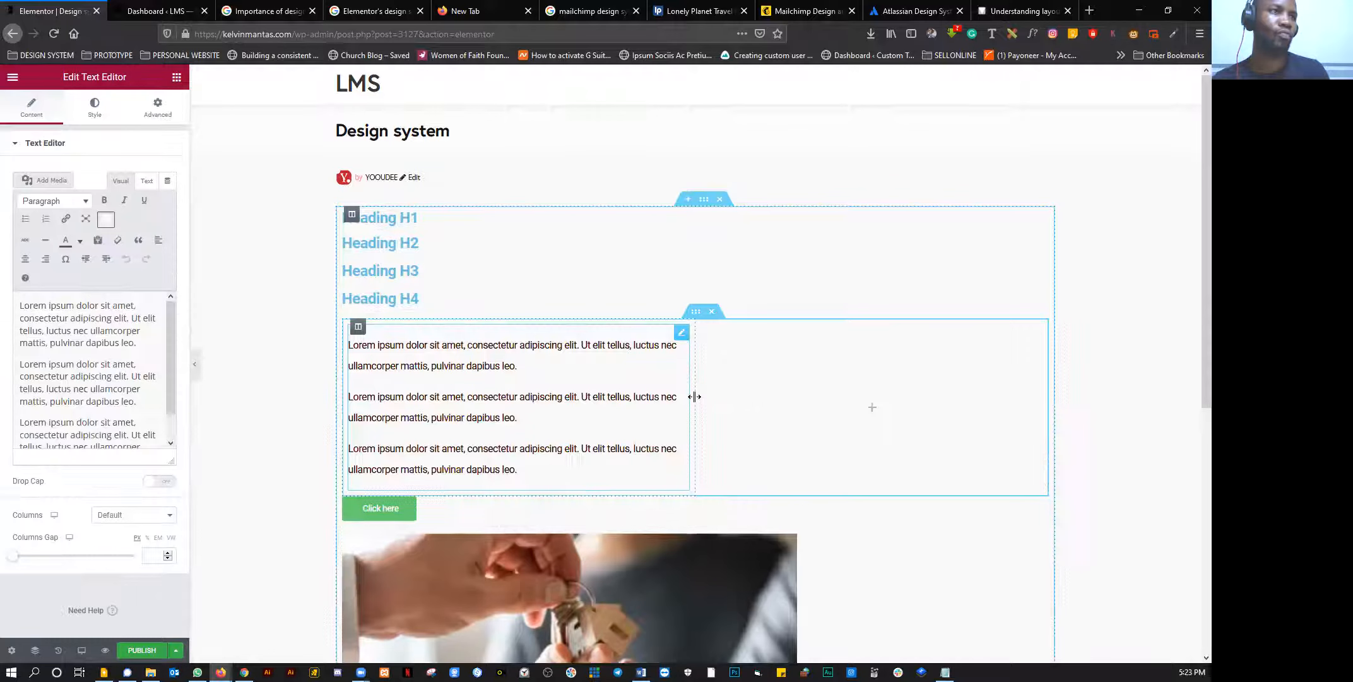
Step: Replace the content of the text block in the inner section's first column with six Lorem ipsum paragraphs
left_click_drag(693, 398, 667, 398)
left_click(97, 347)
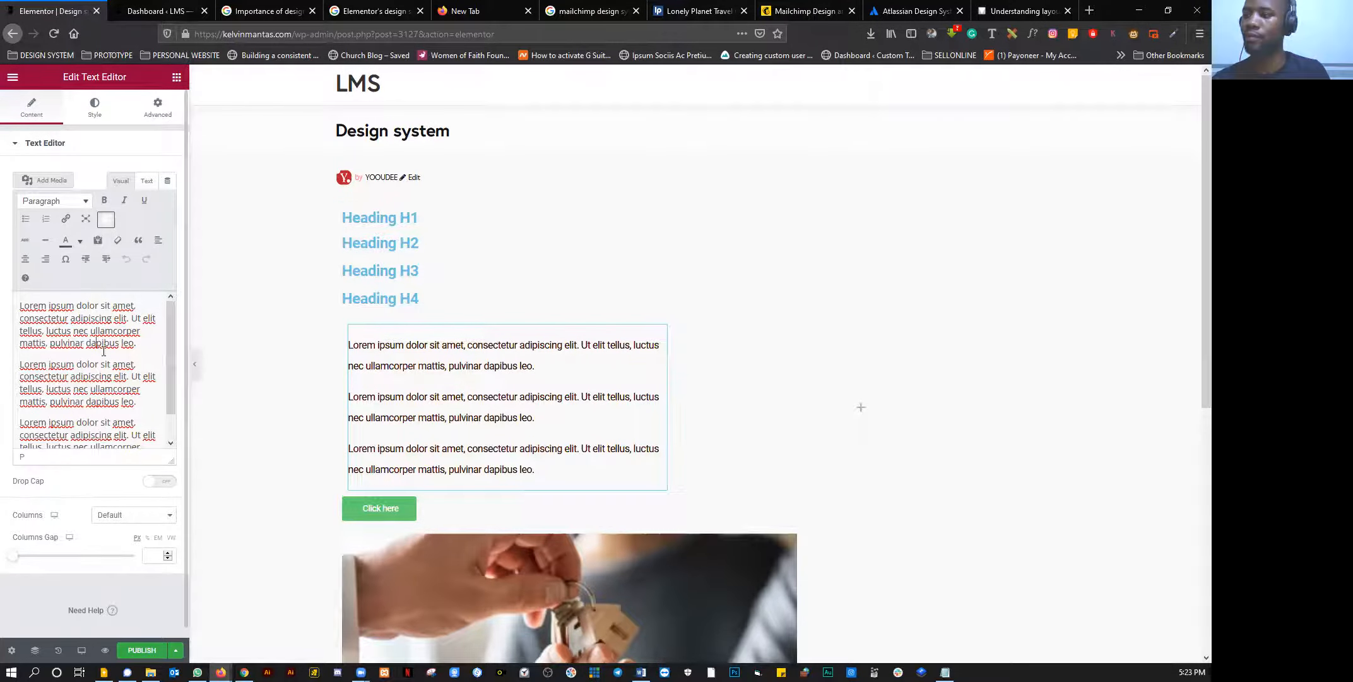
key("ctrl+a")
key("BackSpace")
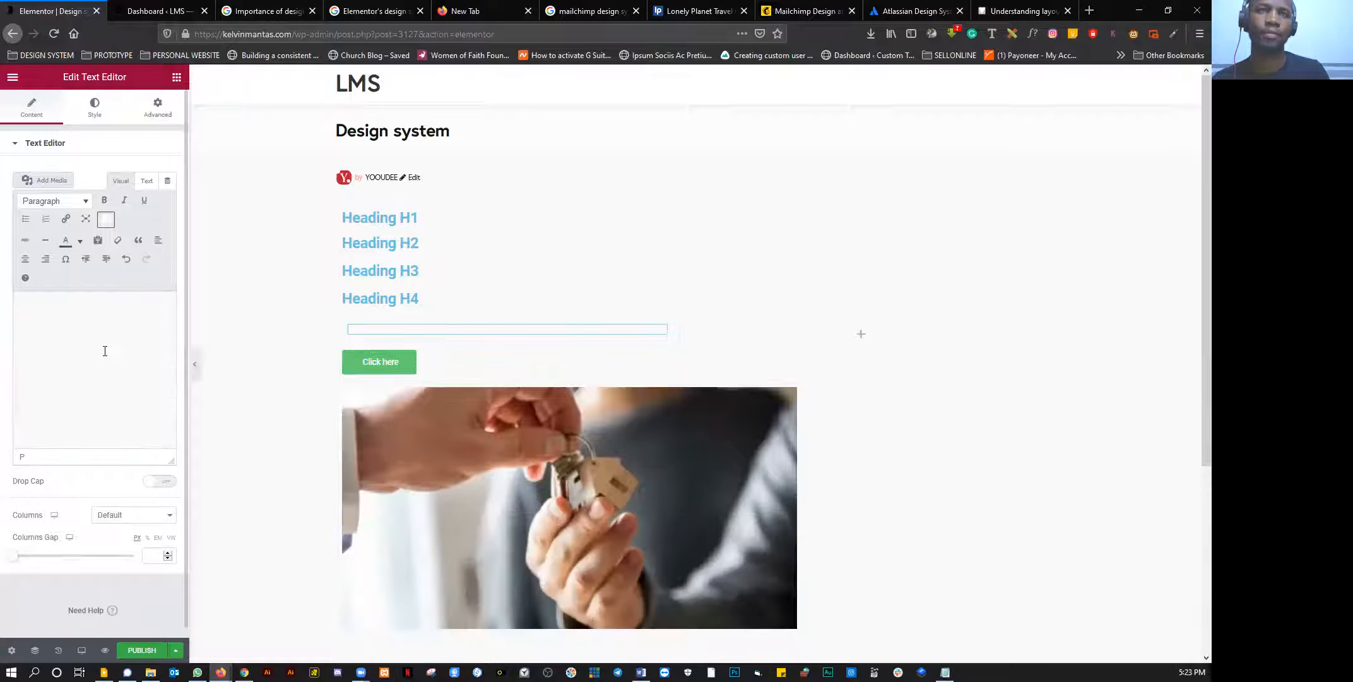
type("Lorem ipsum dolor sit amet, consectetur adipiscing elit. Ut elit tellus, luctus nec ullamcorper mattis, pulvinar dapibus leo. Lorem ipsum dolor sit amet, consectetur adipiscing elit. Ut elit tellus, luctus nec ullamcorper mattis, pulvinar dapibus leo. Lorem ipsum dolor sit amet, consectetur adipiscing elit. Ut elit tellus, luctus nec ullamcorper mattis, pulvinar dapibus leo. Lorem ipsum dolor sit amet, consectetur adipiscing elit. Ut elit tellus, luctus nec ullamcorper mattis, pulvinar dapibus leo. Lorem ipsum dolor sit amet, consectetur adipiscing elit. Ut elit tellus, luctus nec ullamcorper mattis, pulvinar dapibus leo. Lorem ipsum dolor sit amet, consectetur adipiscing elit. Ut elit tellus, luctus nec ullamcorper mattis, pulvinar dapibus leo.")
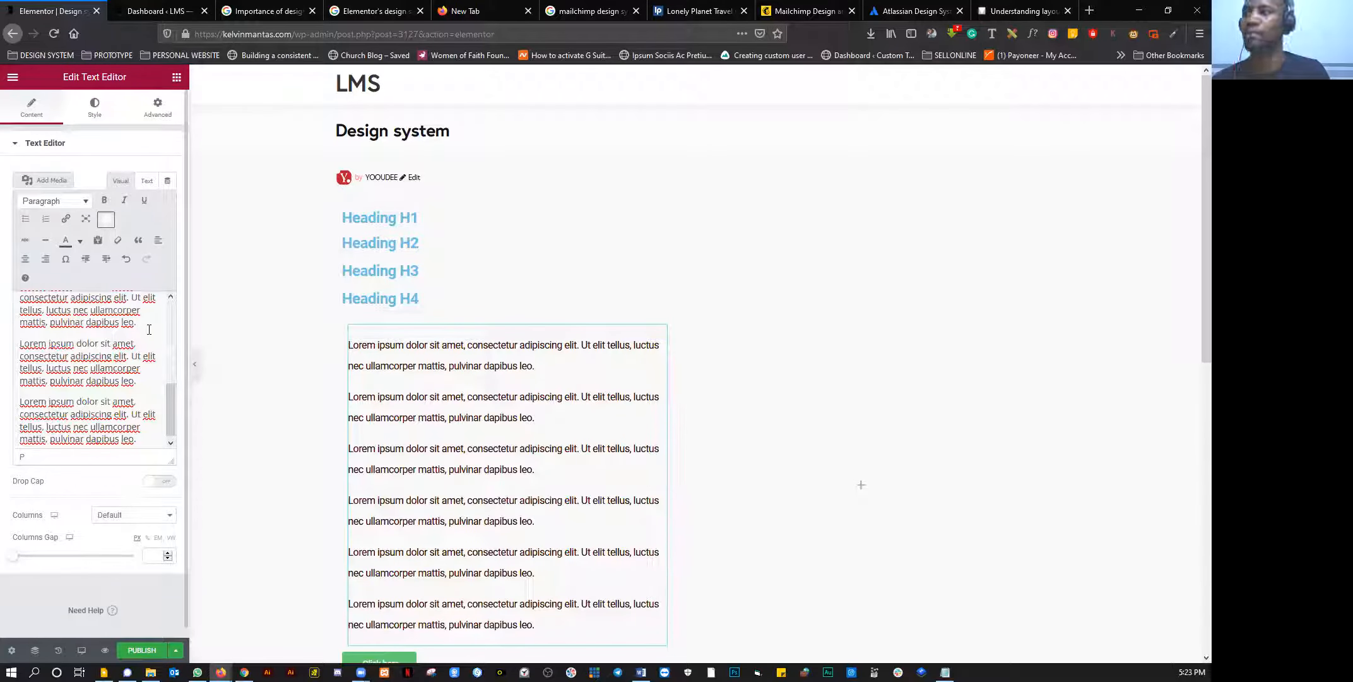
Step: Join the fourth paragraph with the fifth and the first with the second, and widen the text column
key("Delete")
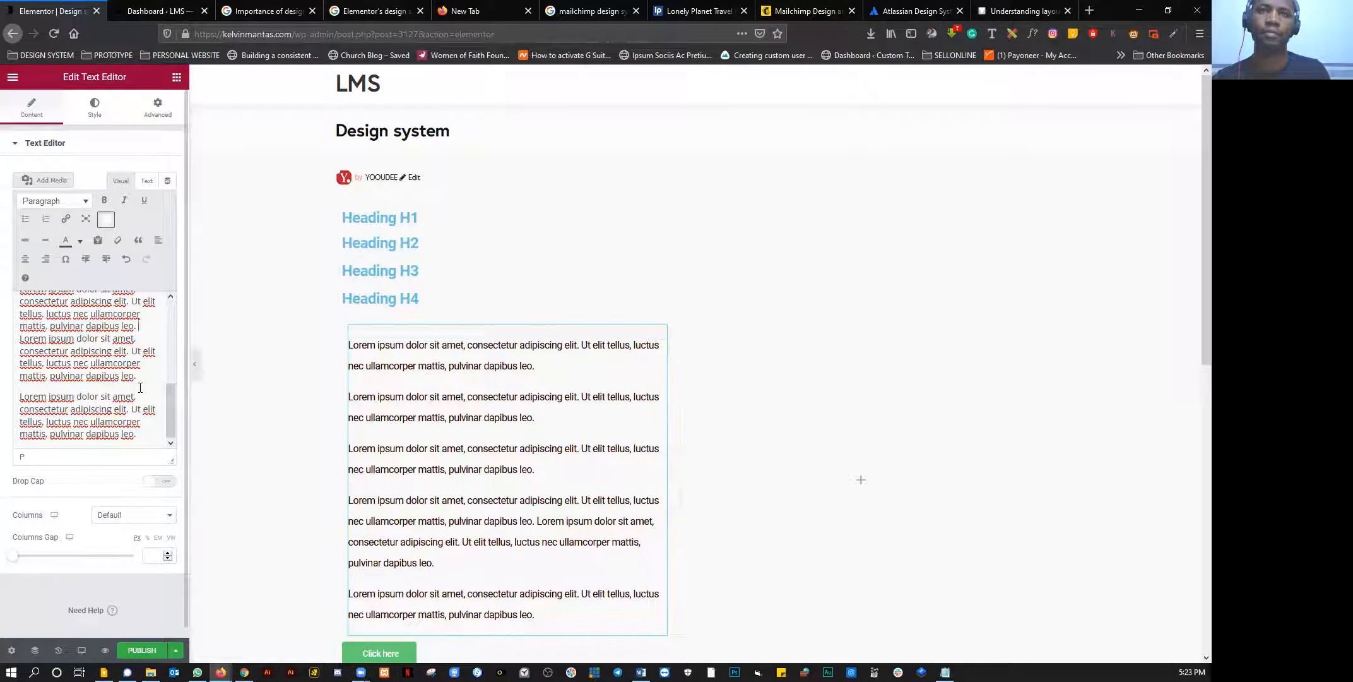
scroll(173, 375, "up", 5)
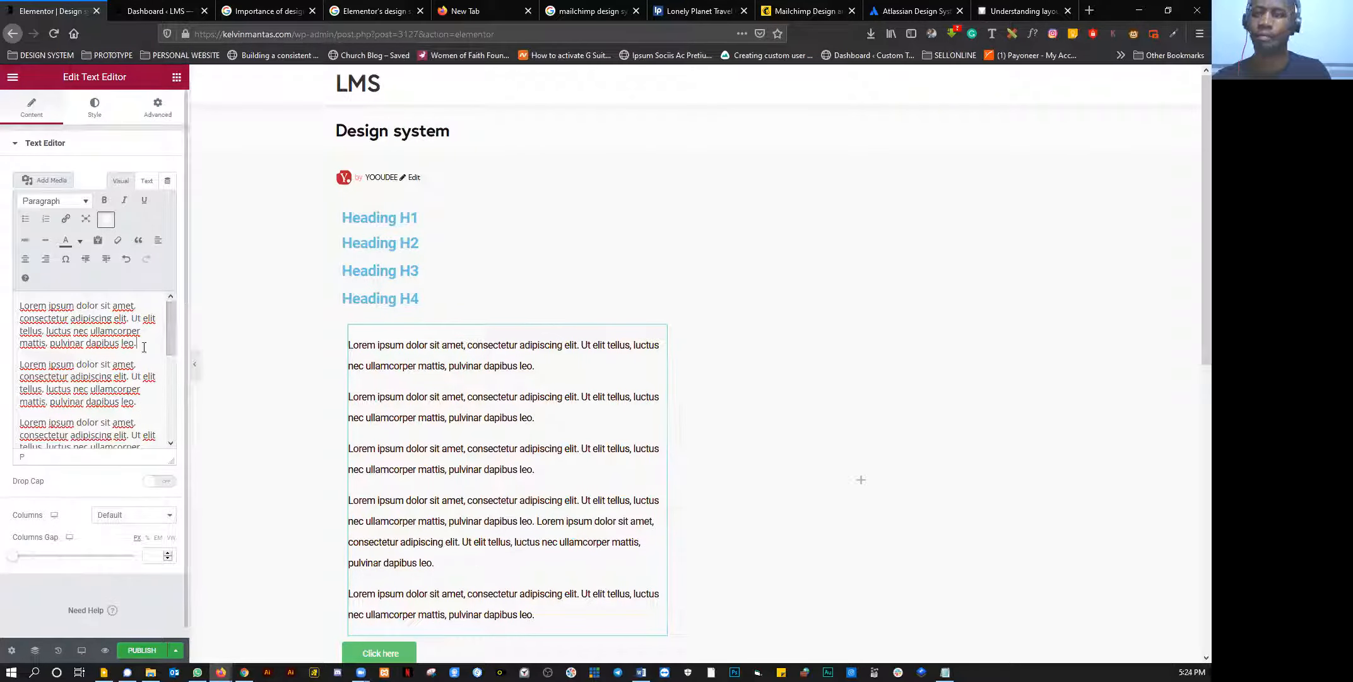
key("Delete")
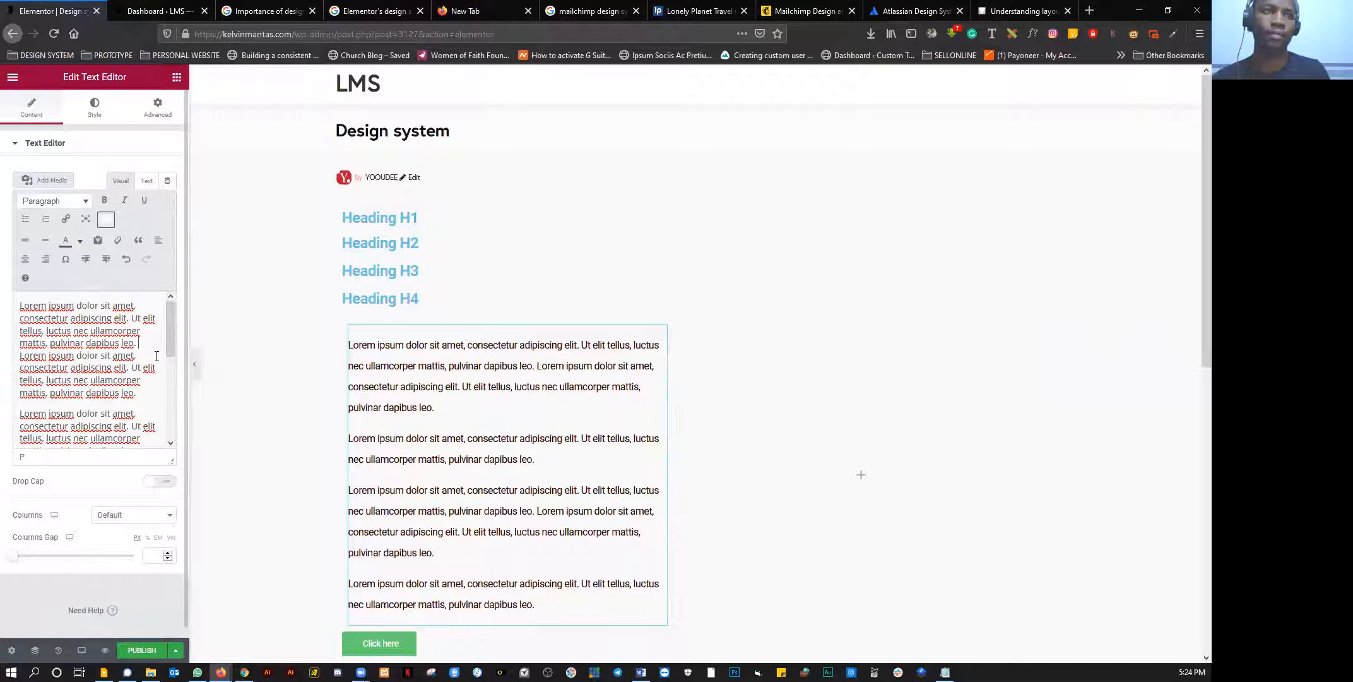
left_click_drag(675, 432, 742, 426)
Step: Change the green button's text to "Learn More"
scroll(379, 451, "down", 3)
left_click(382, 408)
left_click_drag(130, 201, 16, 200)
type("Le")
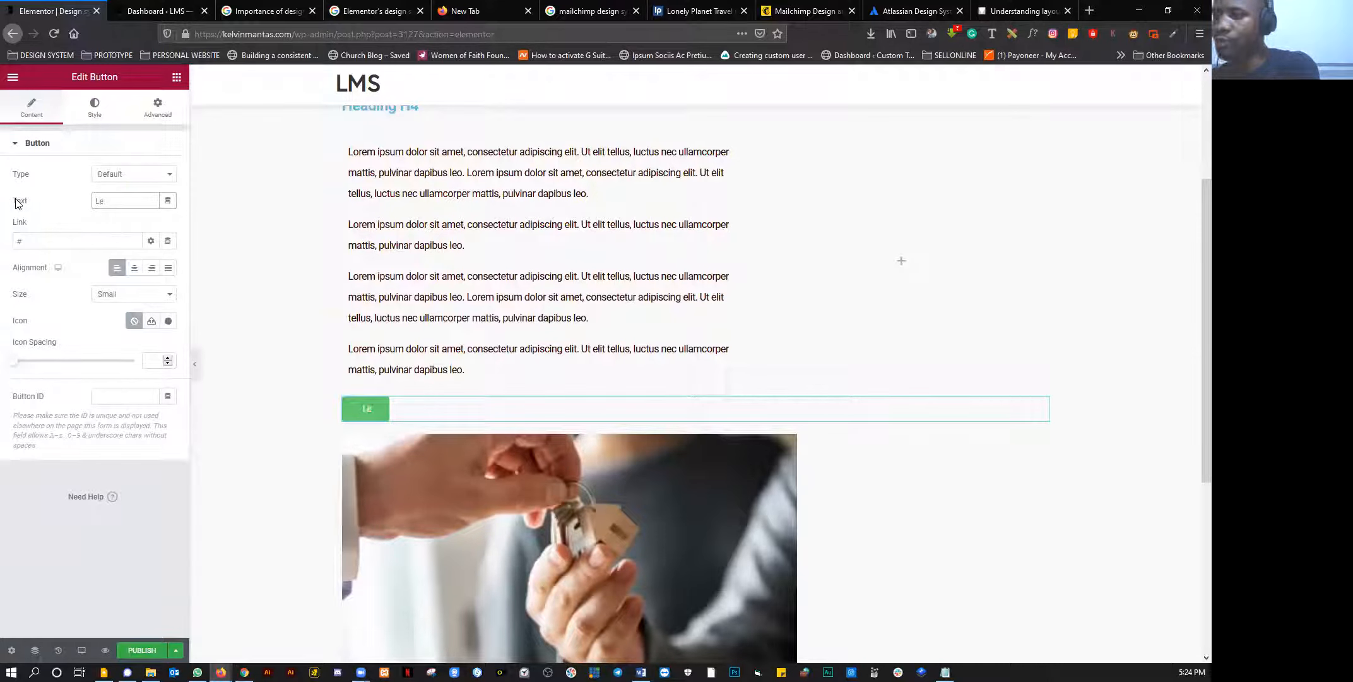
type("a")
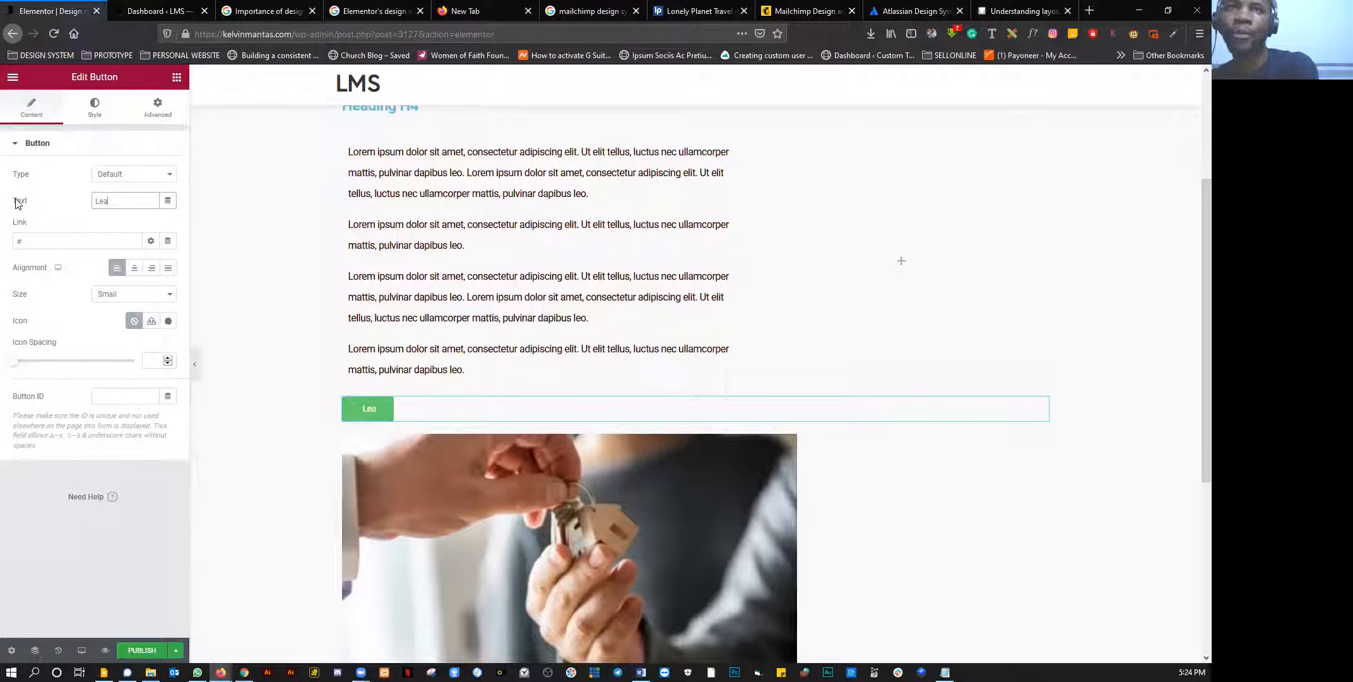
type("rn")
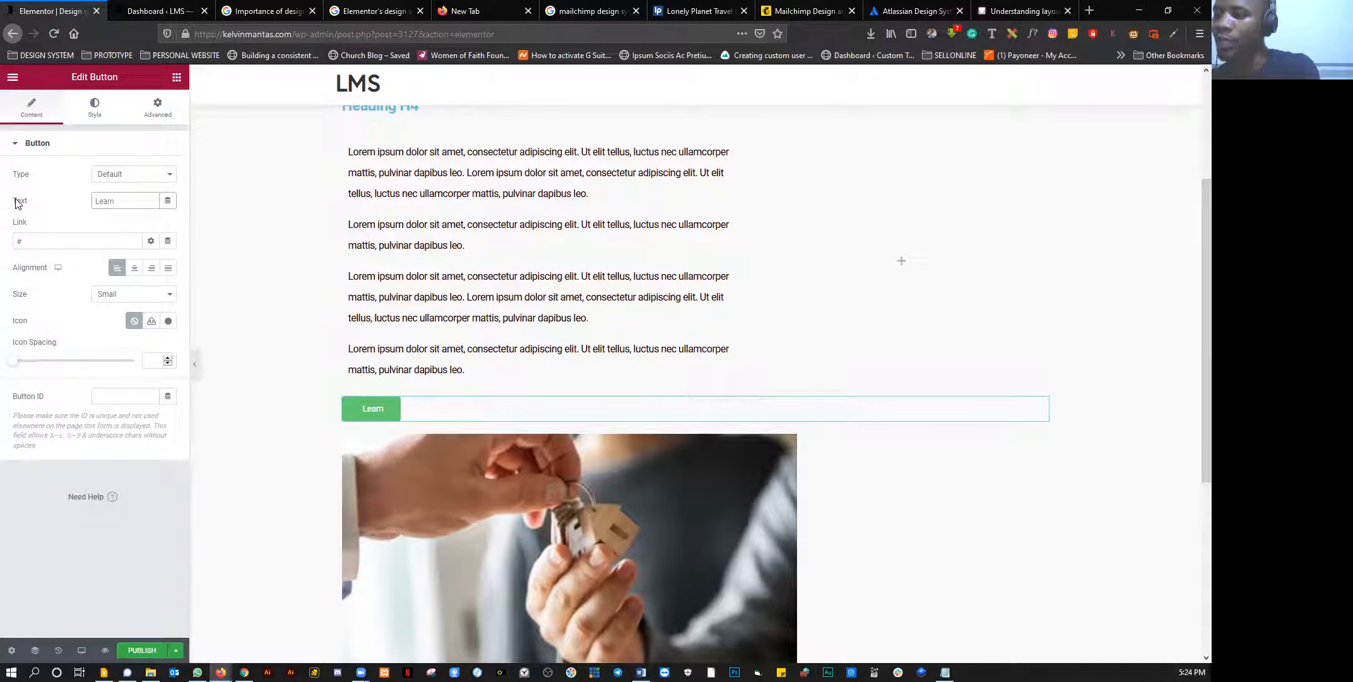
type(" More")
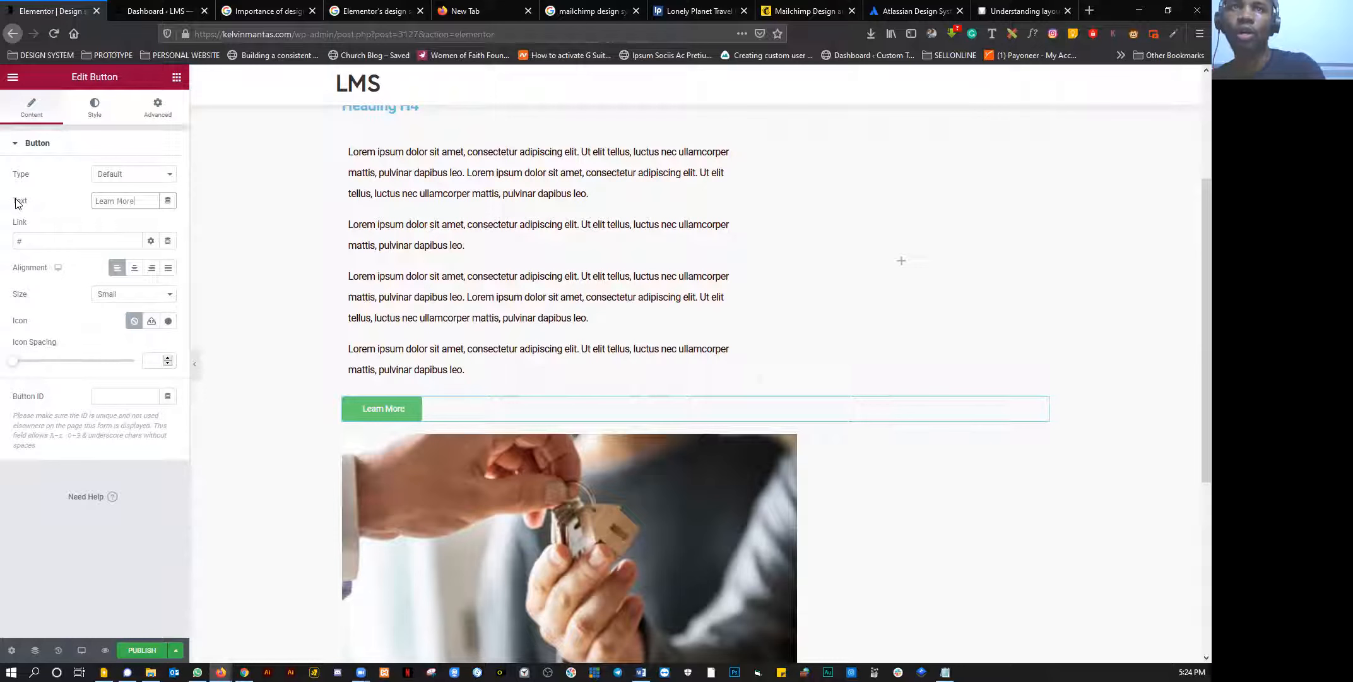
Step: Move the house keys image into the inner section's empty second column, beside the paragraphs
scroll(540, 363, "down", 2)
left_click_drag(539, 360, 828, 385)
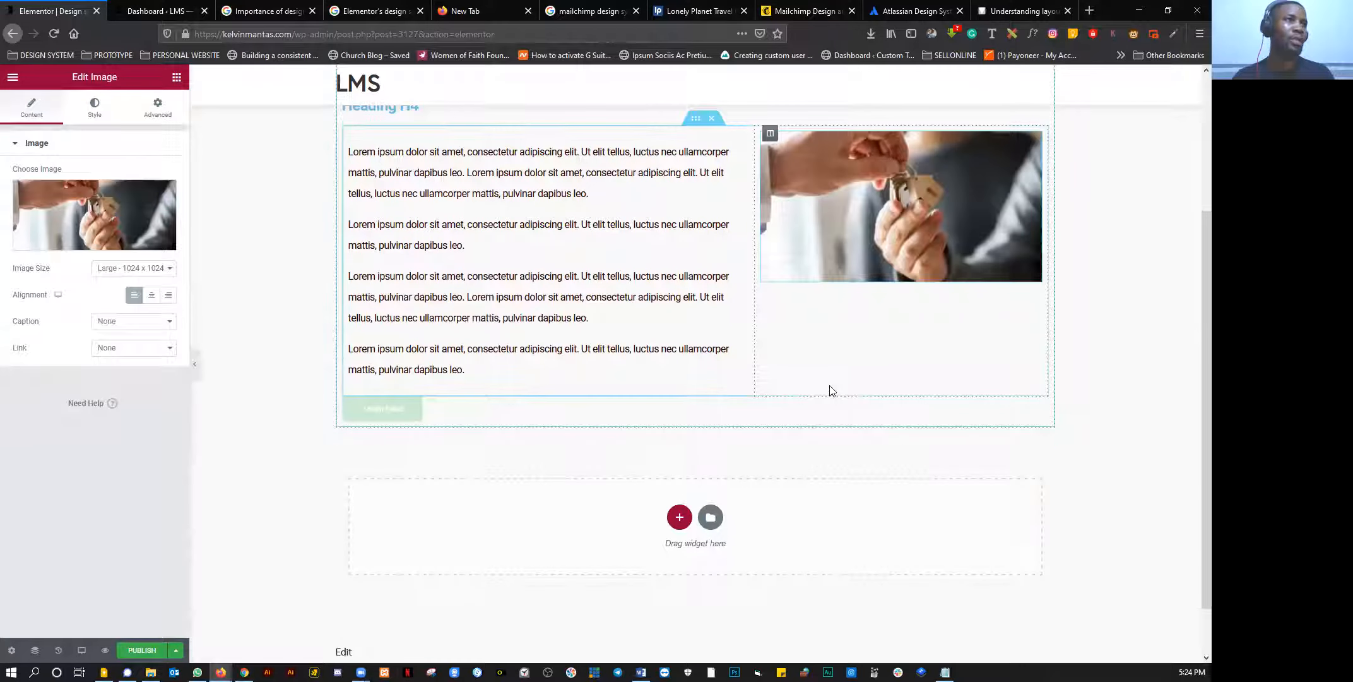
scroll(828, 385, "up", 3)
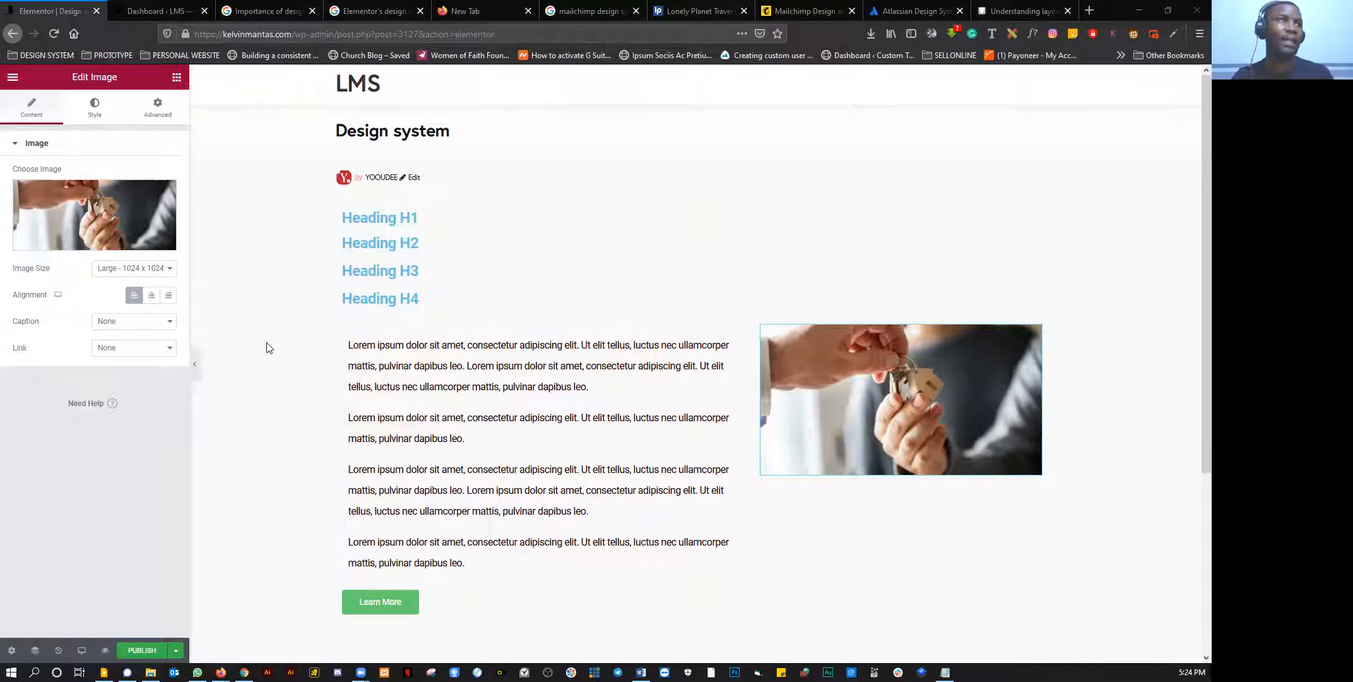
Step: Search the web for "adobe color" in a new browser tab and open Adobe Color's Explore page
left_click(1089, 11)
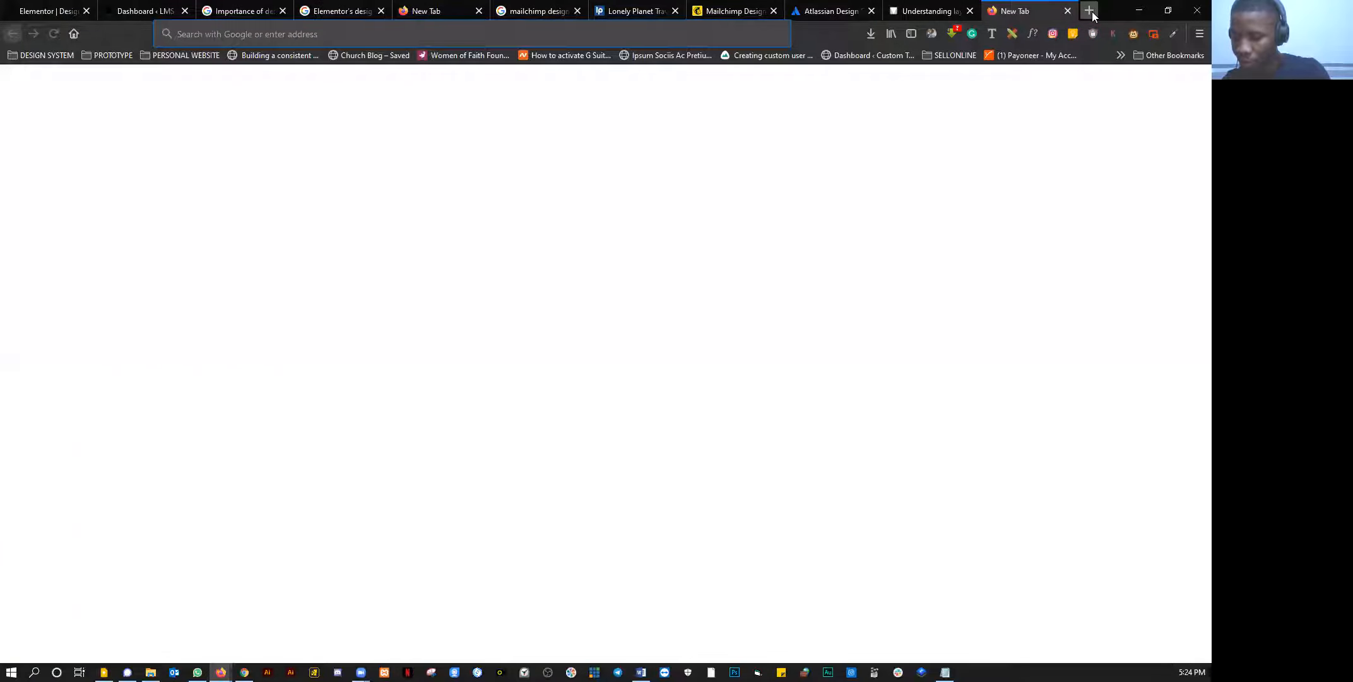
type("adobe")
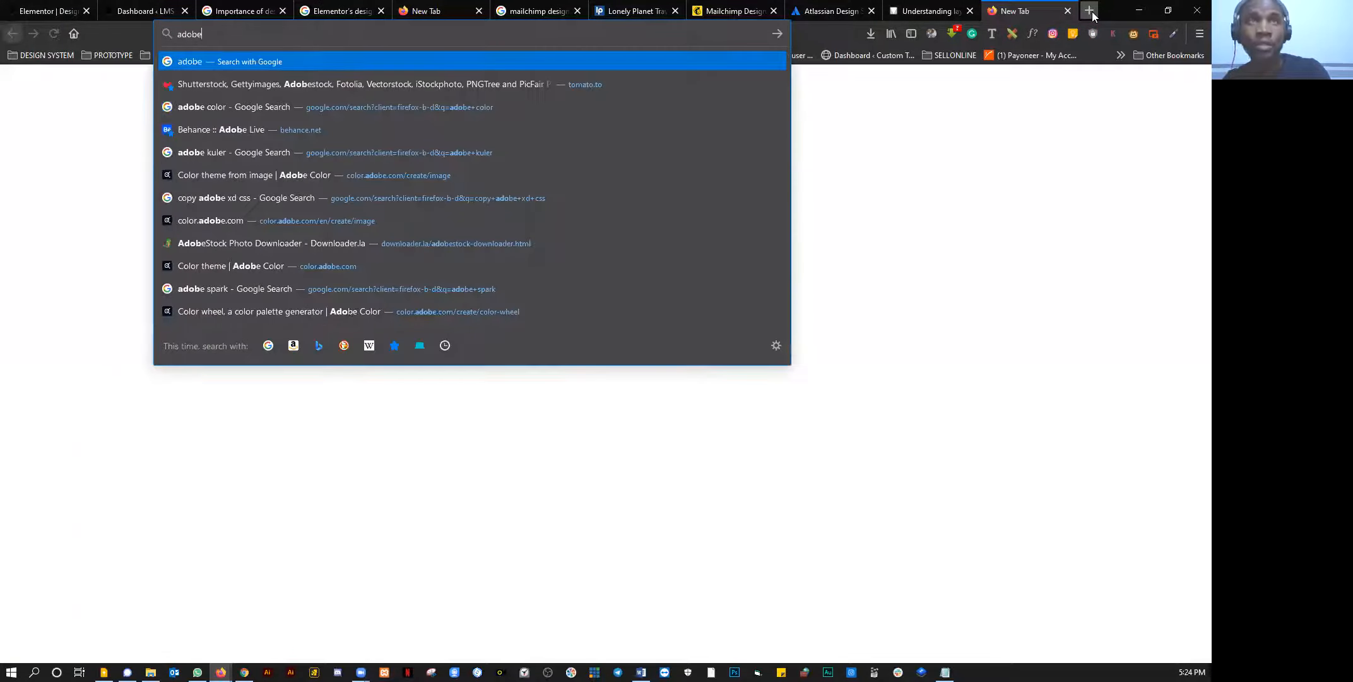
type(" color")
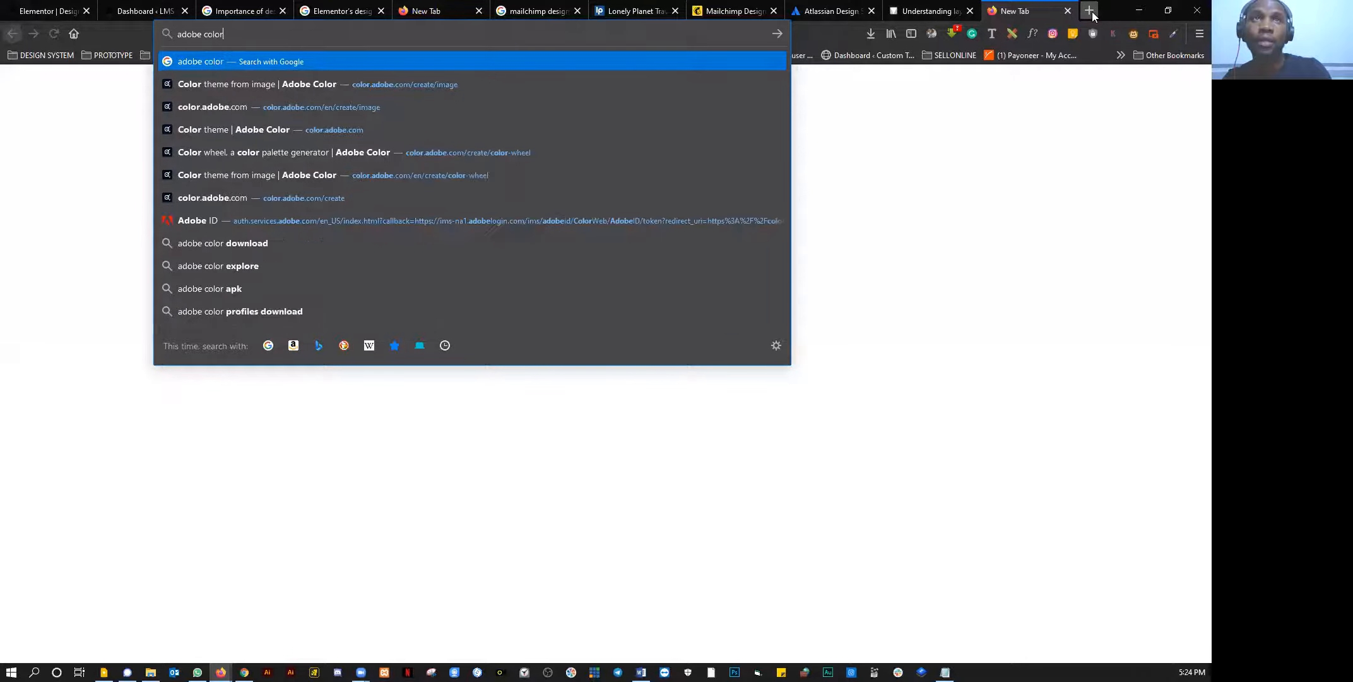
key("Return")
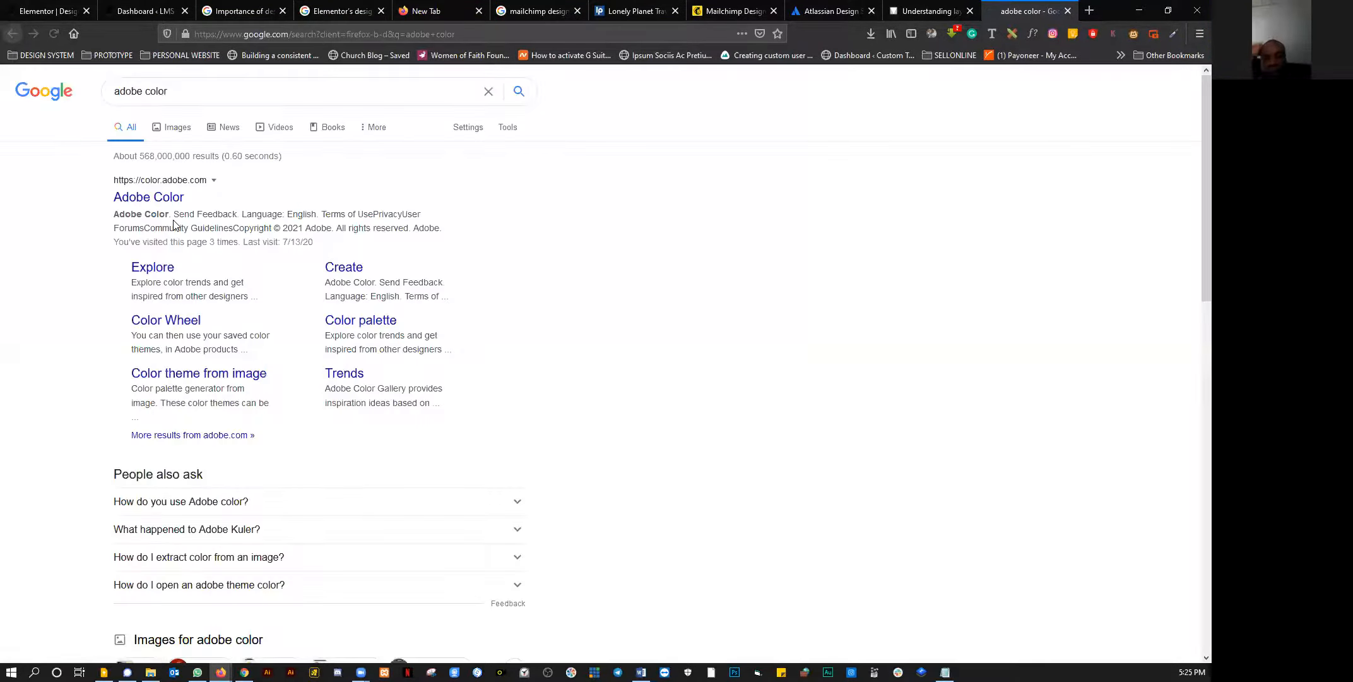
left_click(157, 272)
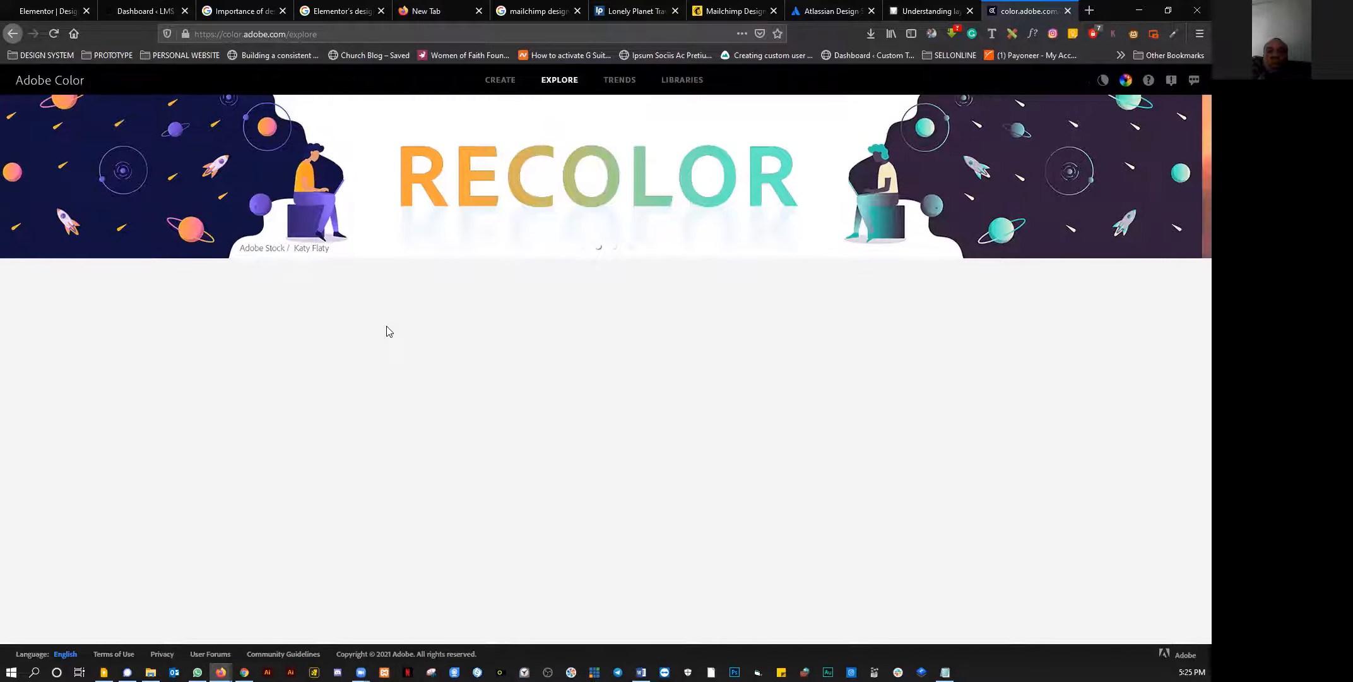
Step: Look through the Explore gallery for a suitable color theme
scroll(388, 331, "down", 2)
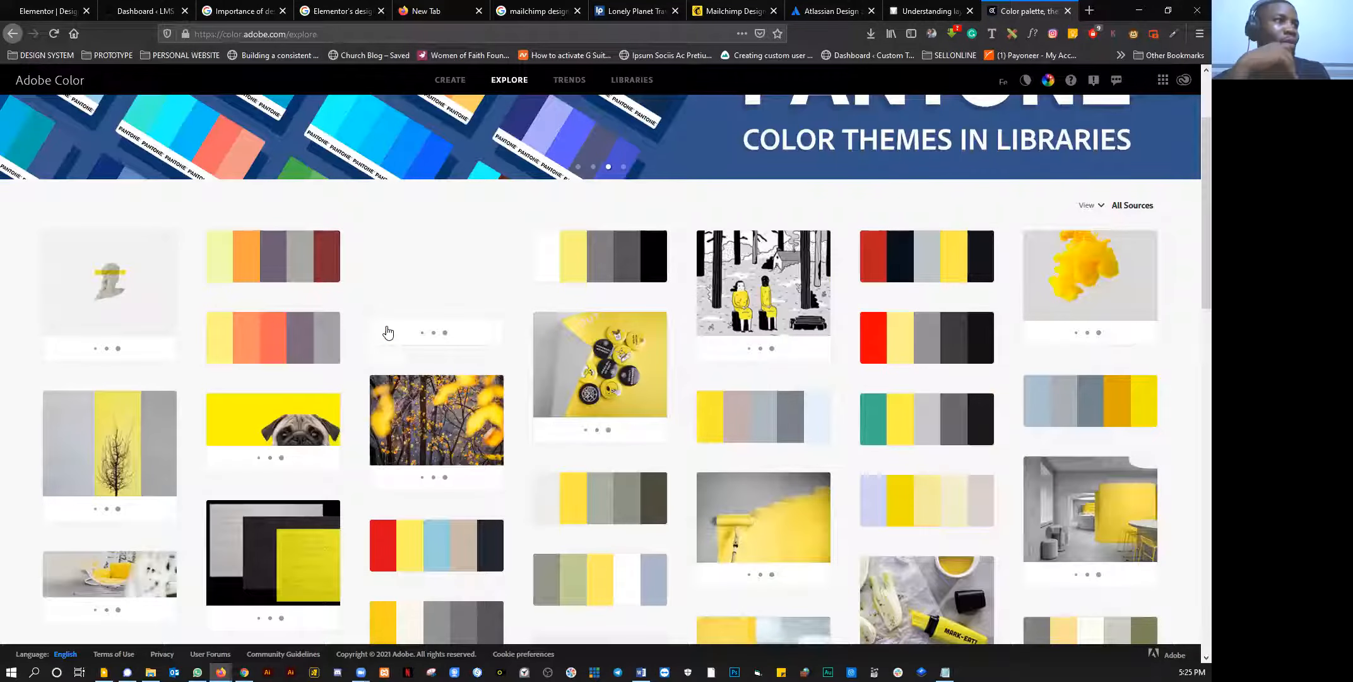
scroll(387, 332, "up", 2)
scroll(387, 332, "down", 5)
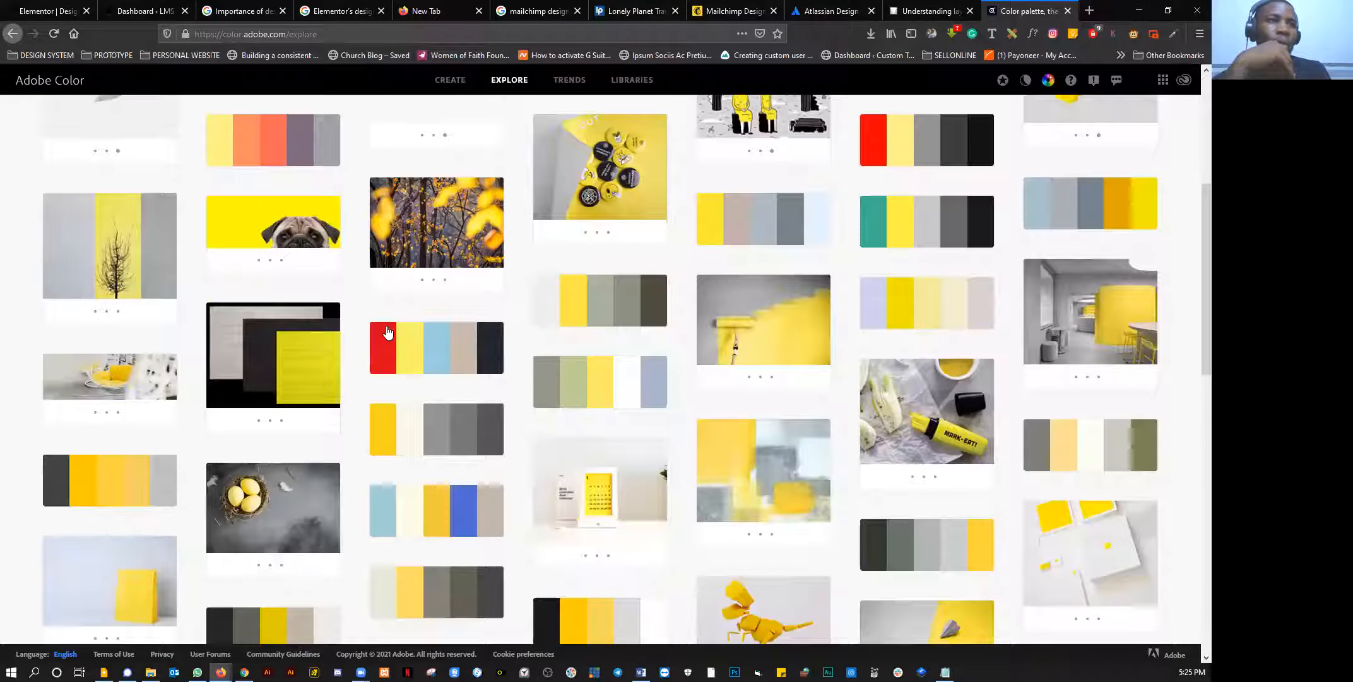
scroll(387, 332, "down", 5)
scroll(387, 331, "down", 3)
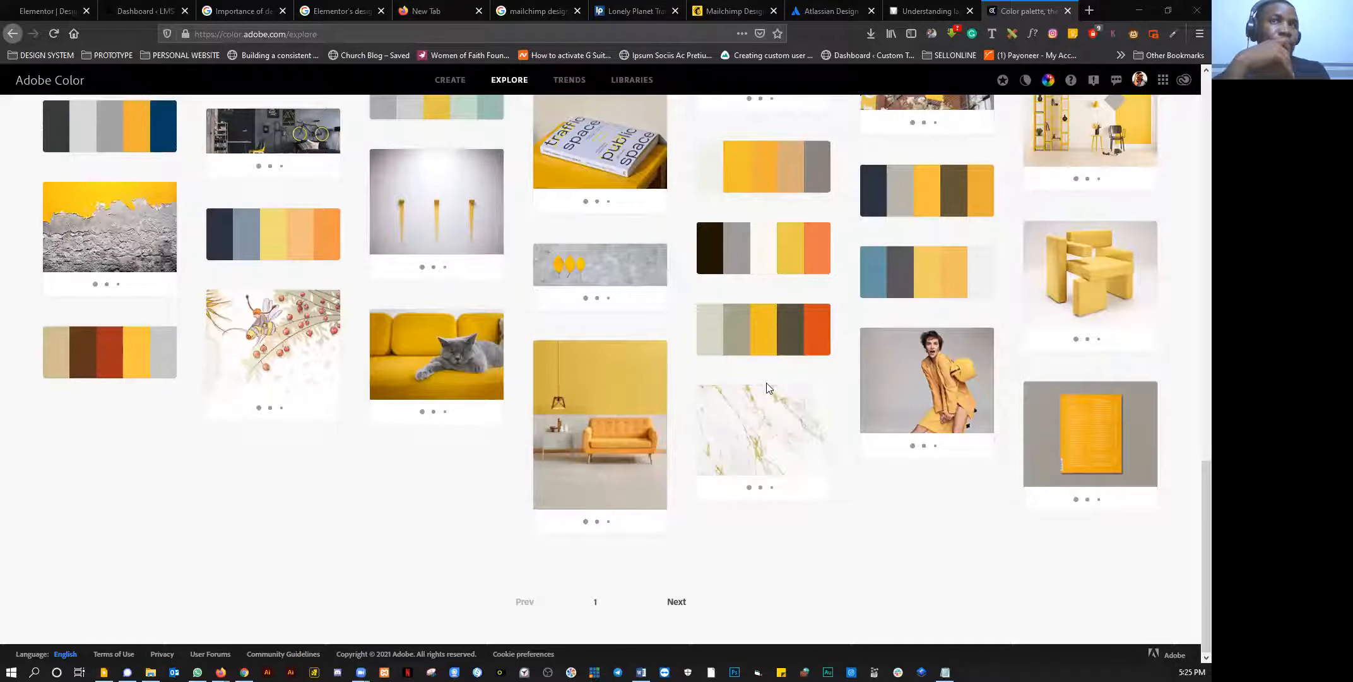
scroll(768, 387, "up", 2)
scroll(767, 386, "up", 1)
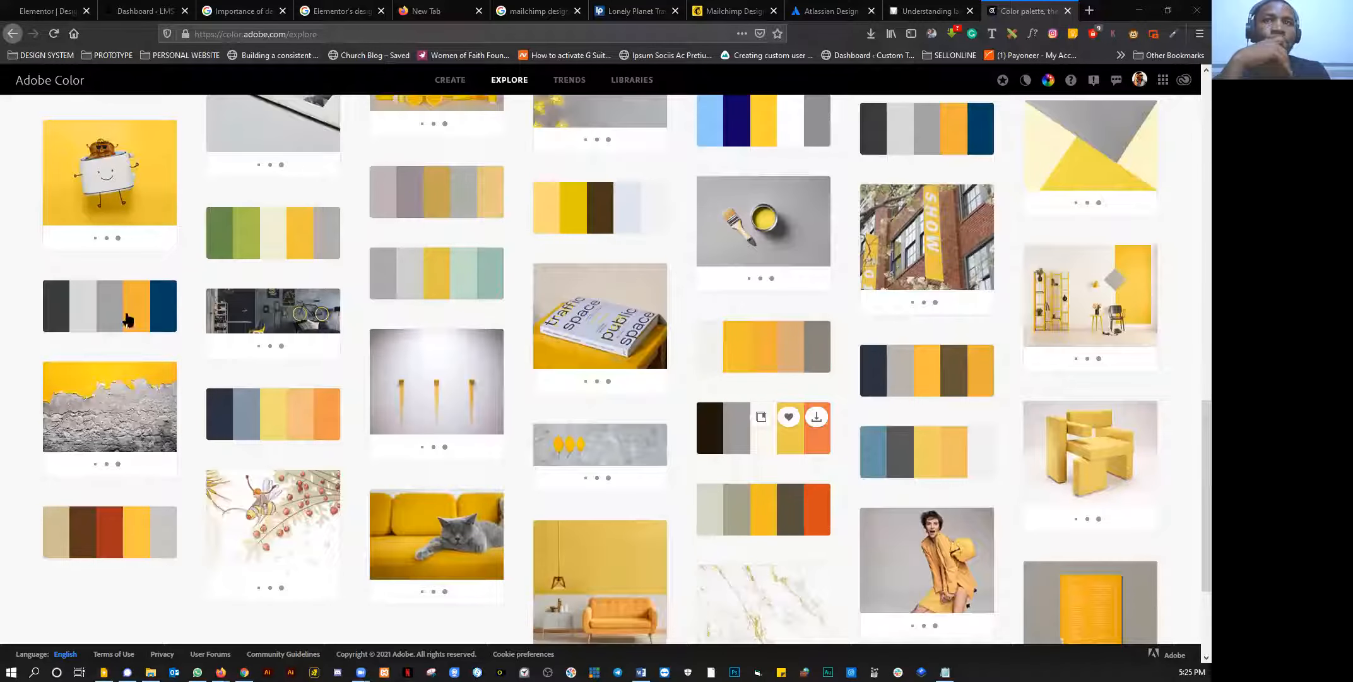
scroll(119, 341, "up", 1)
mouse_move(167, 321)
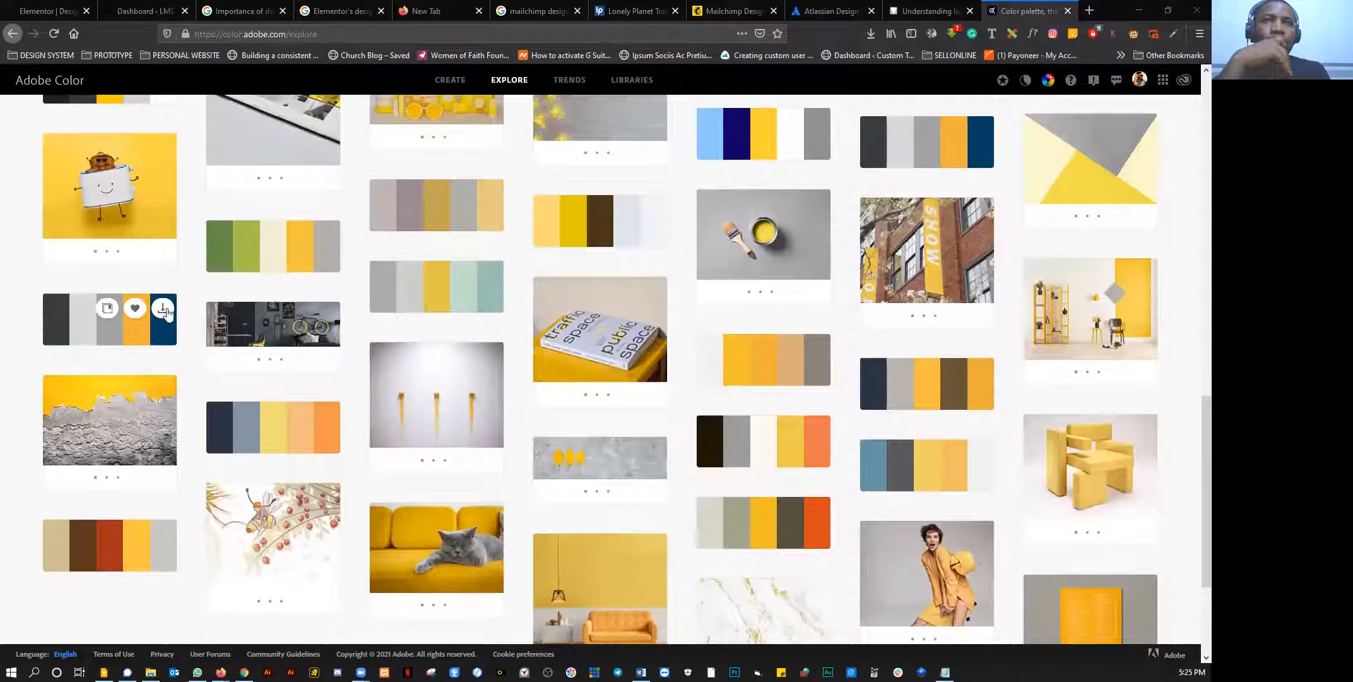
left_click(119, 334)
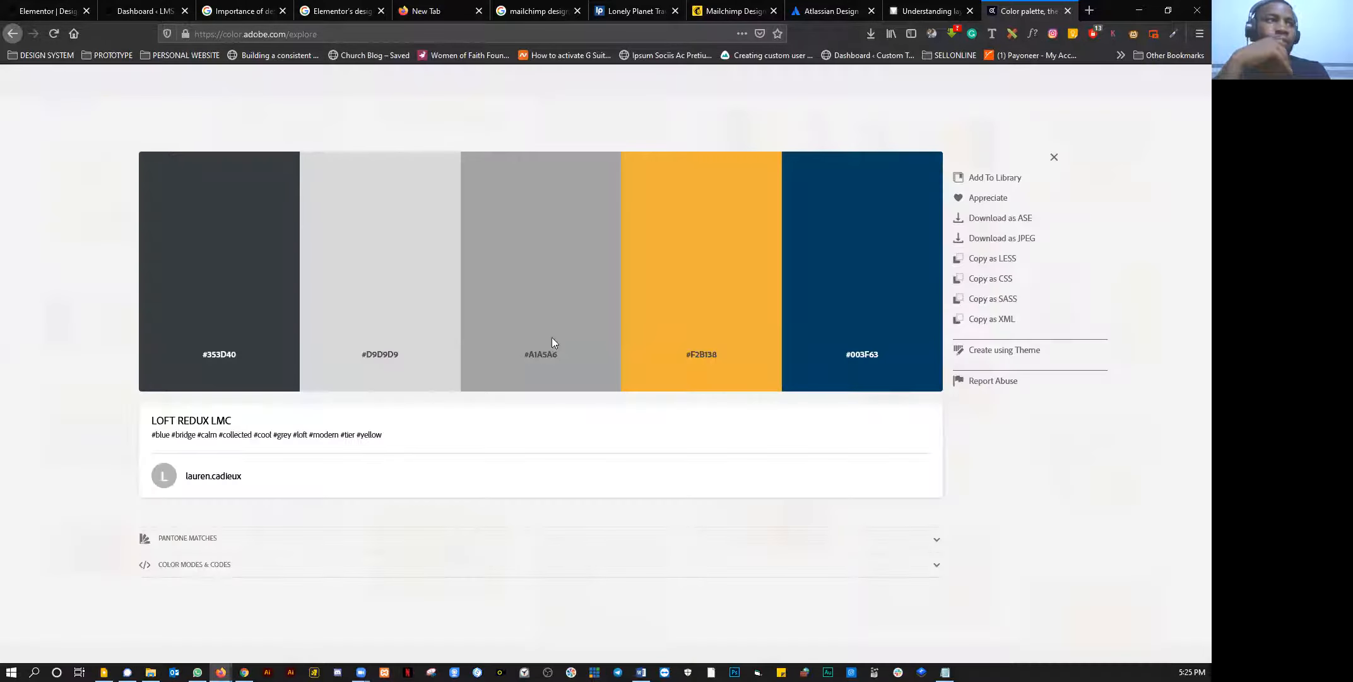
left_click(96, 154)
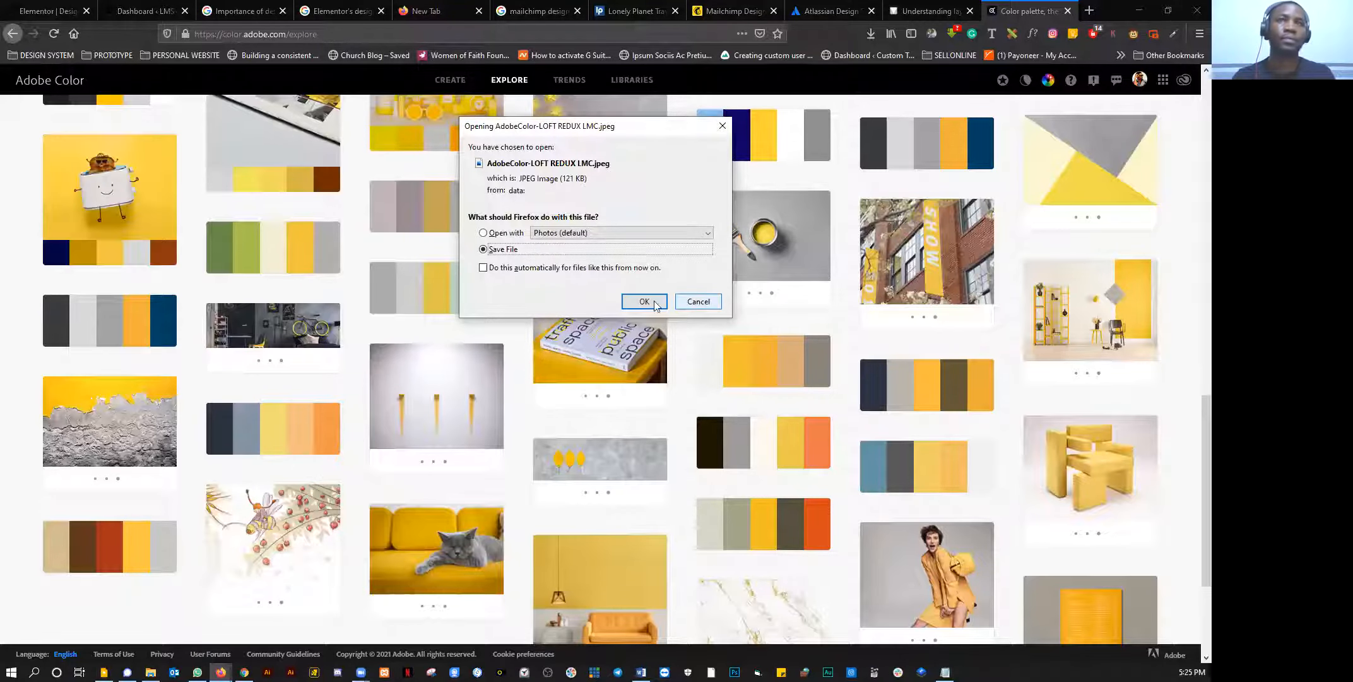
key("Escape")
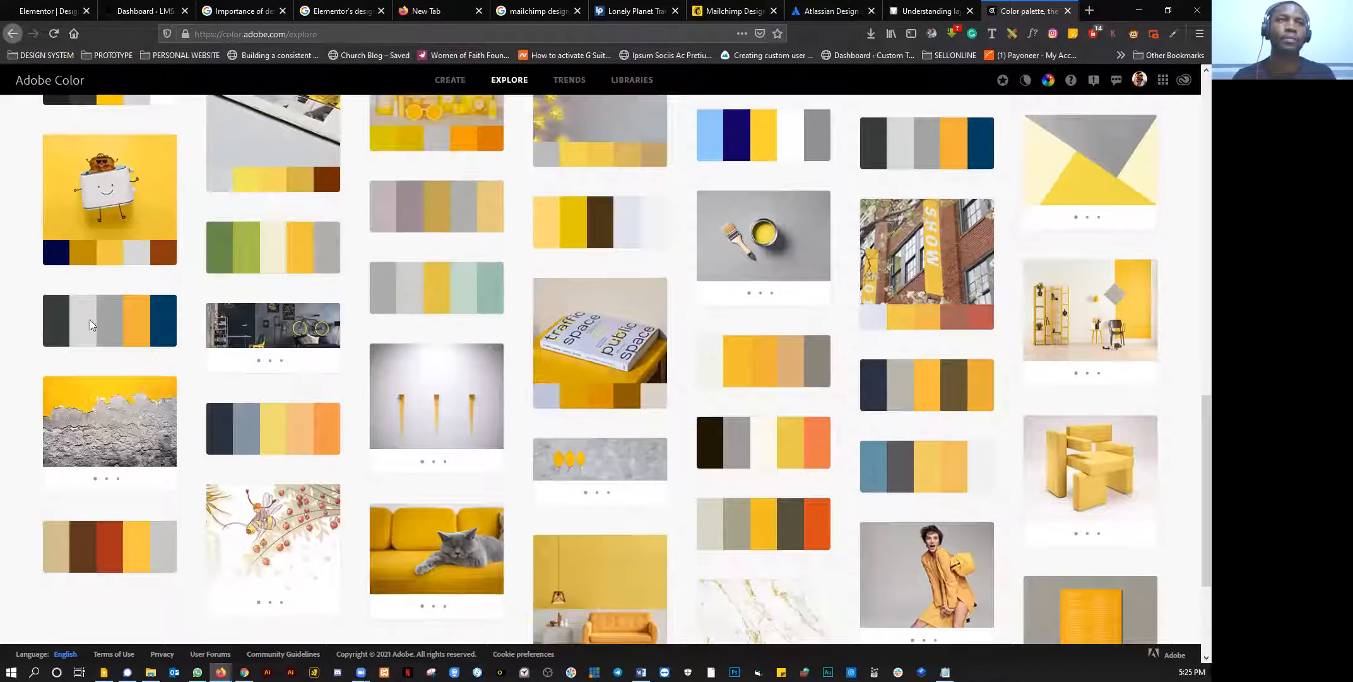
Step: Open the LOFT REDUX LMC color theme of greys, yellow and dark blue, and expand its Pantone matches
left_click(90, 324)
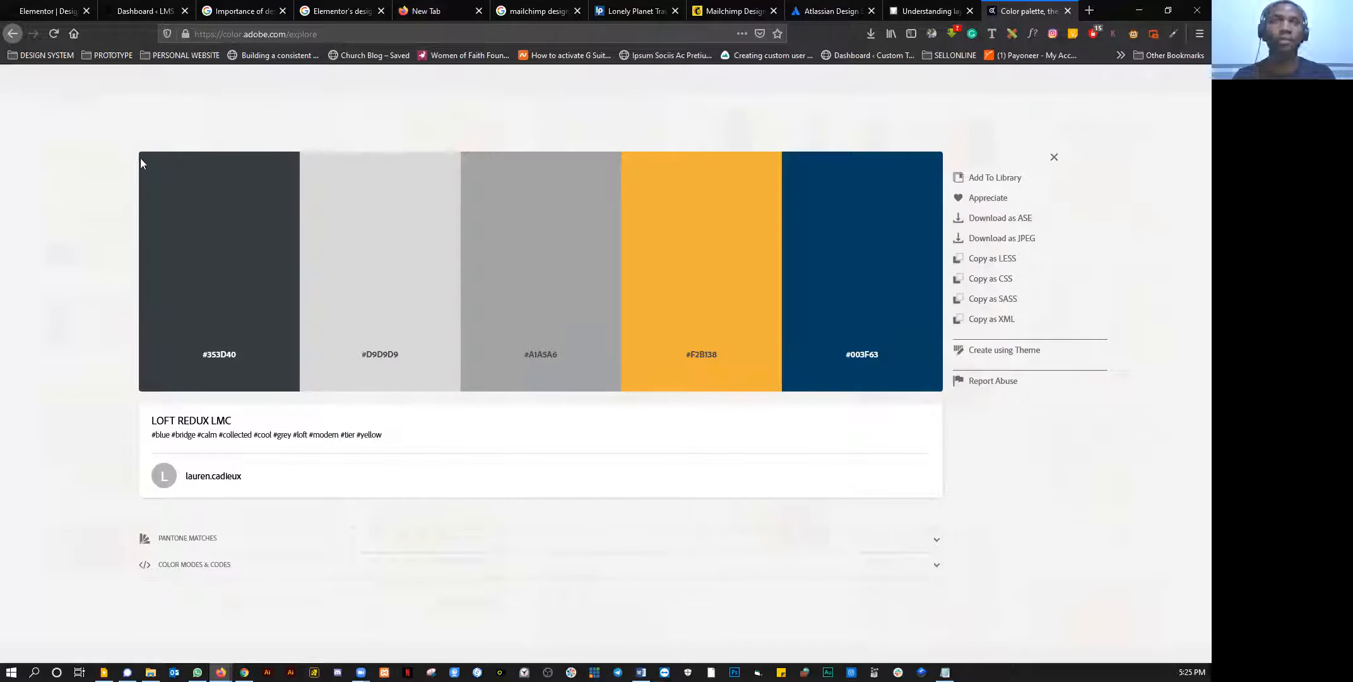
right_click(83, 174)
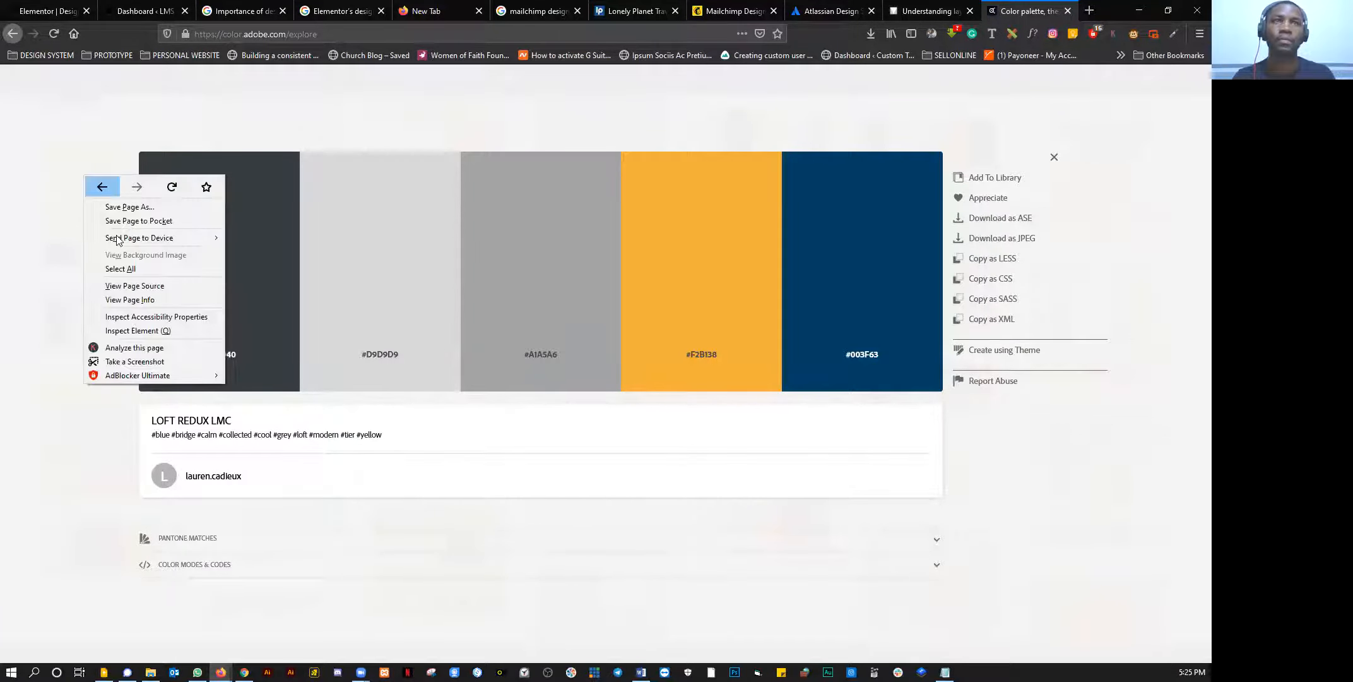
right_click(471, 253)
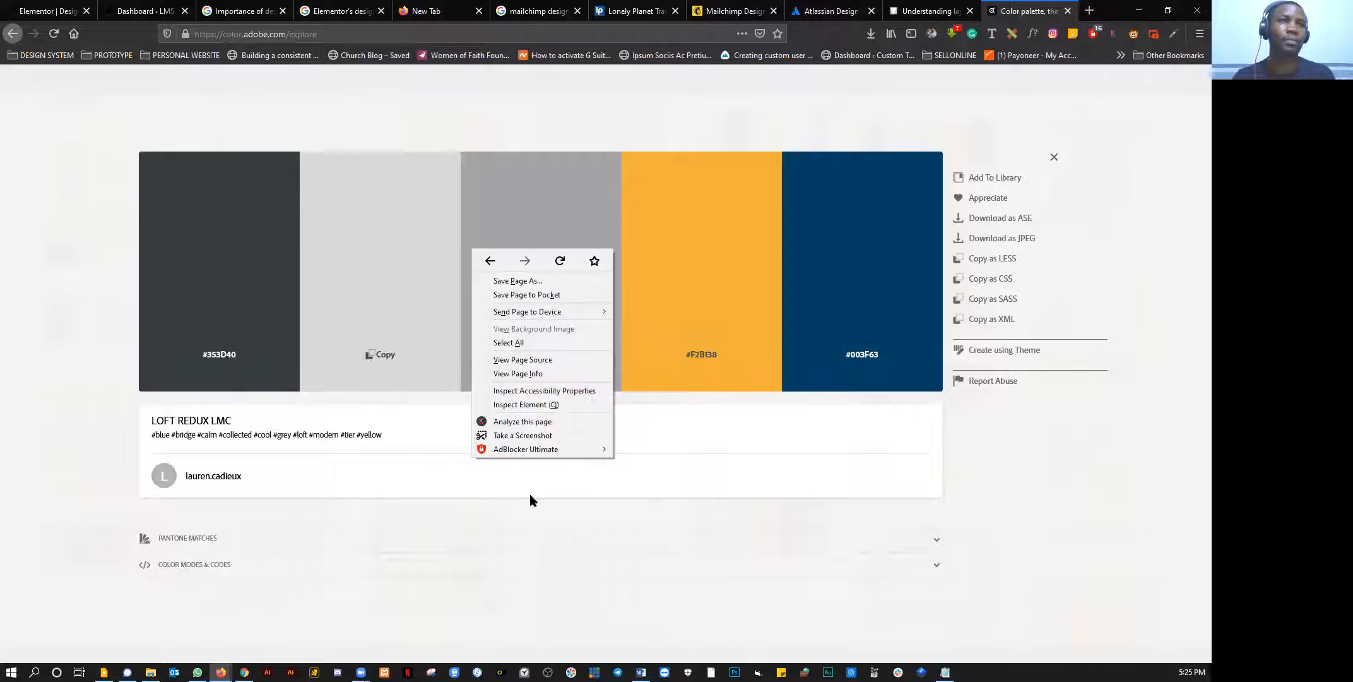
left_click(403, 549)
scroll(918, 136, "down", 1)
Step: Start a browser screenshot and select the region around the theme's five large color swatches with their hex codes
right_click(868, 81)
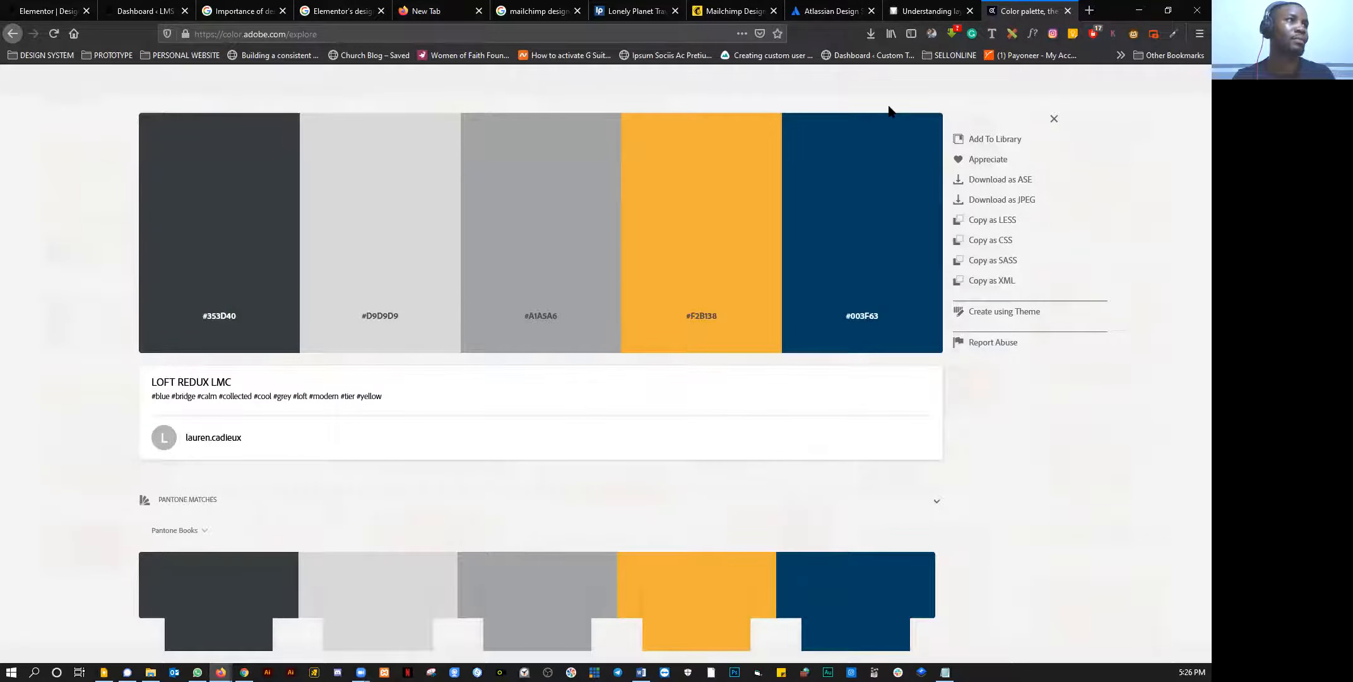
key("Down")
key("Down")
key("Down")
key("Return")
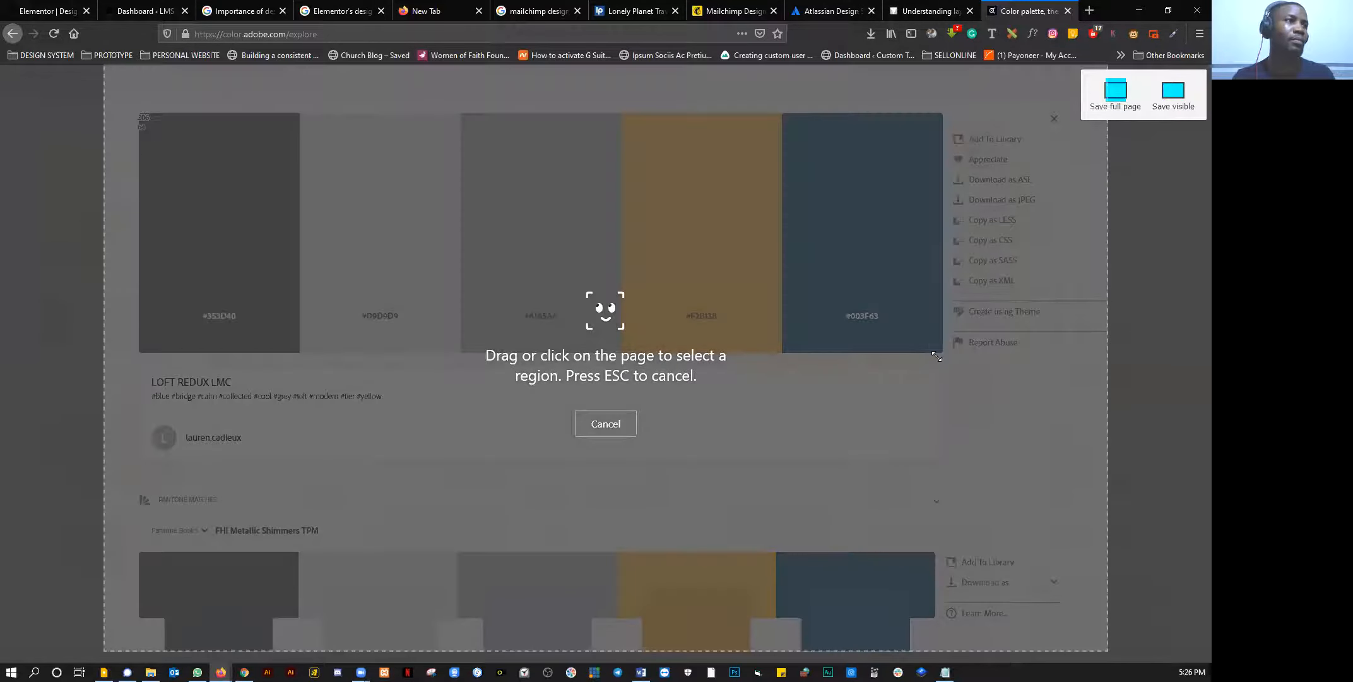
left_click(937, 357)
left_click_drag(937, 357, 944, 358)
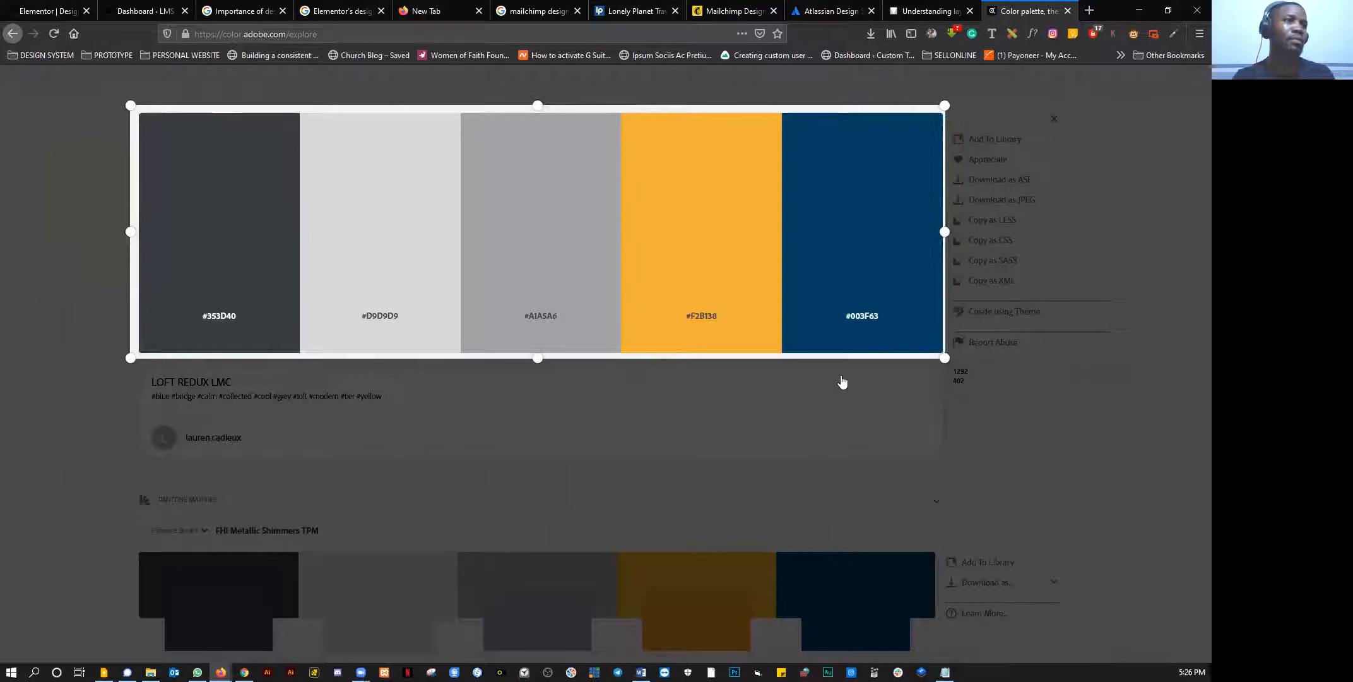
Step: Download the captured screenshot of the color palette and save it in the Downloads folder
left_click(842, 381)
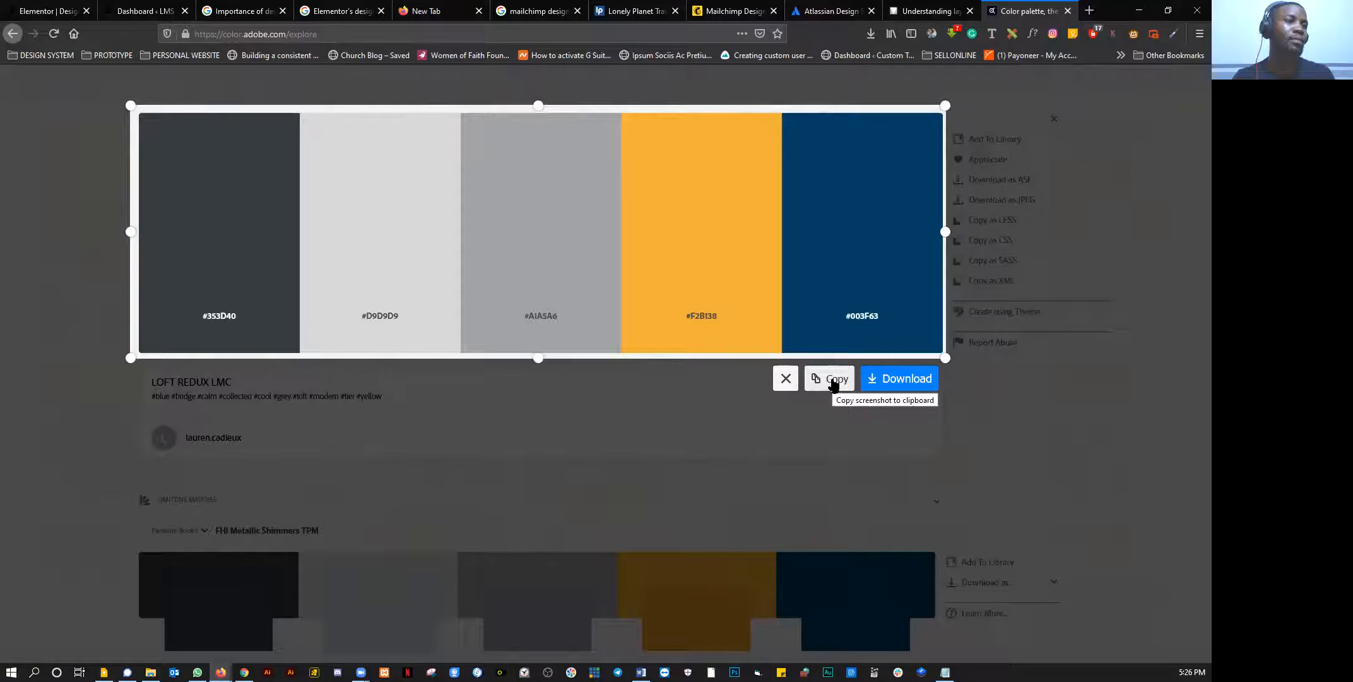
left_click(833, 381)
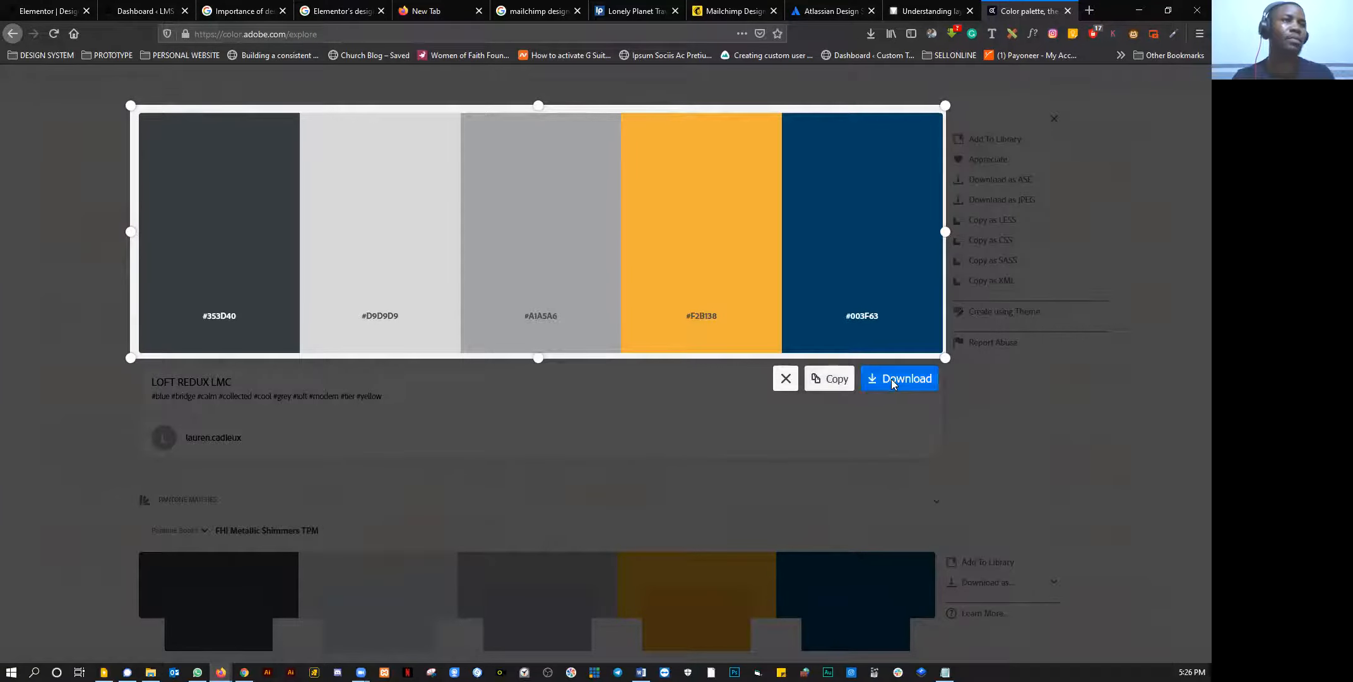
key("ctrl+s")
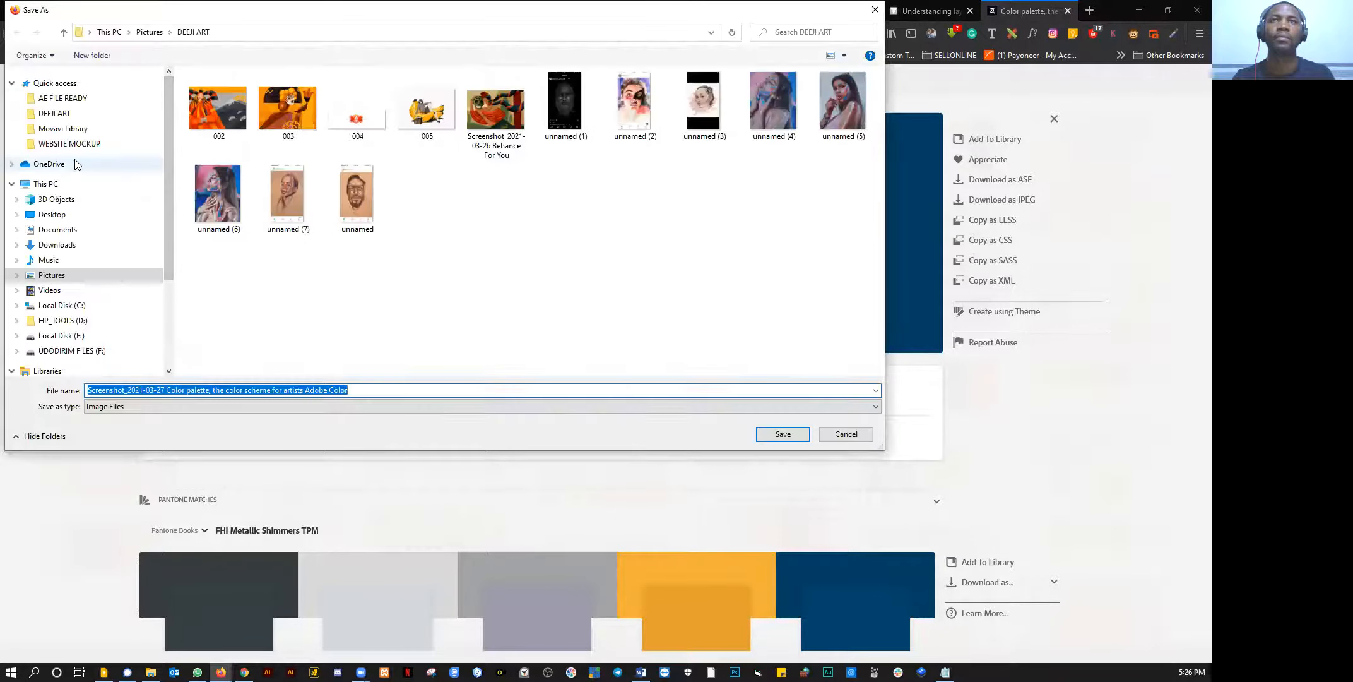
left_click(55, 246)
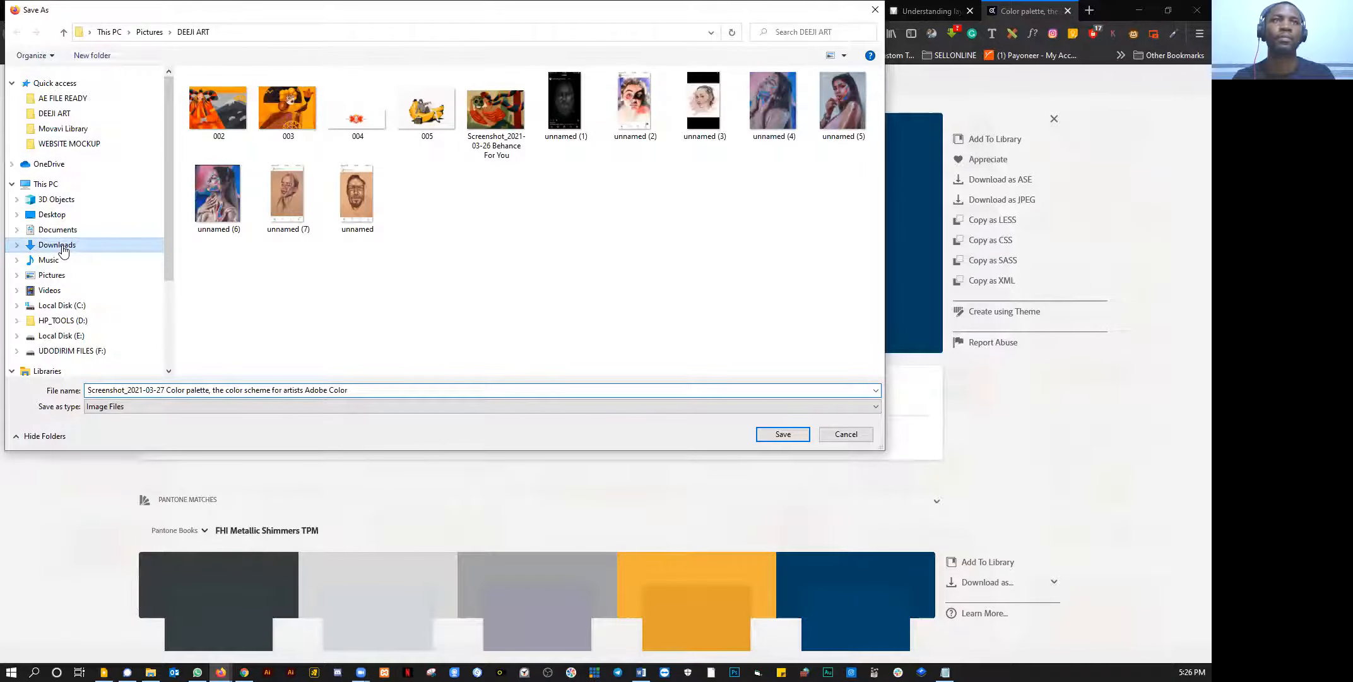
left_click(767, 439)
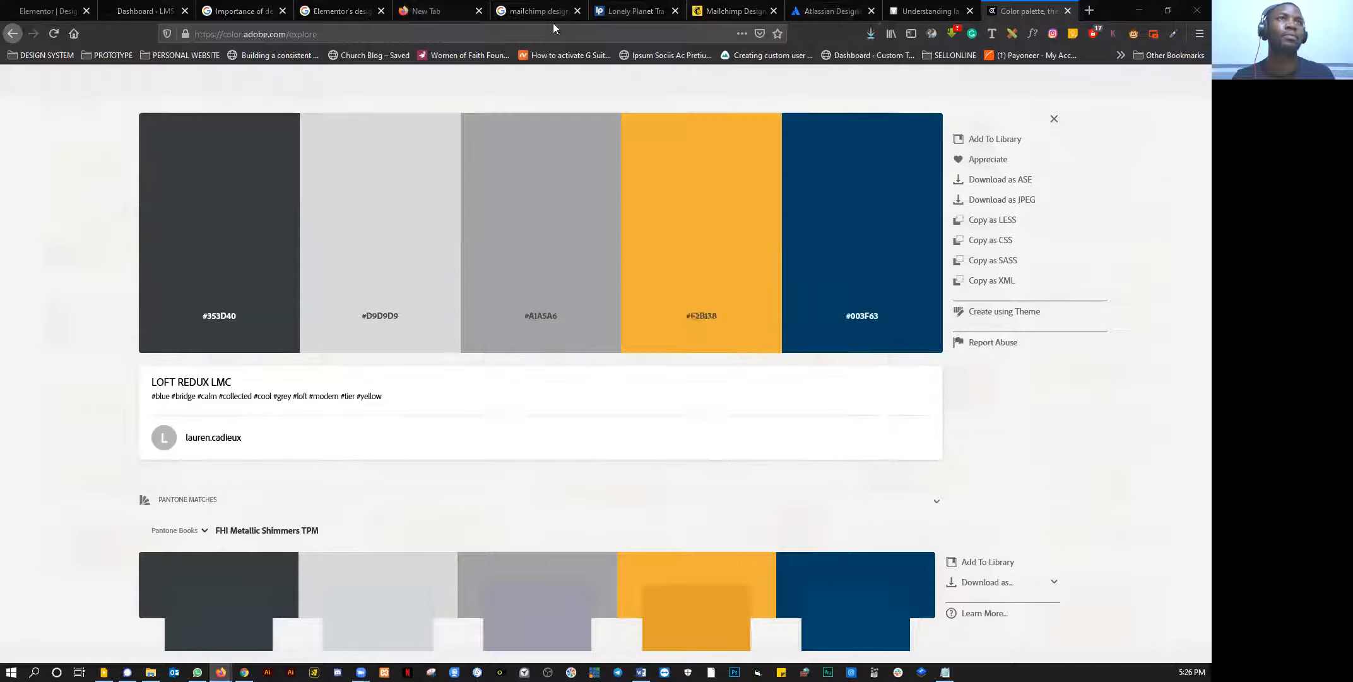
Step: Switch back to the Elementor editor and duplicate the image of hands holding a key beside the text
left_click(49, 11)
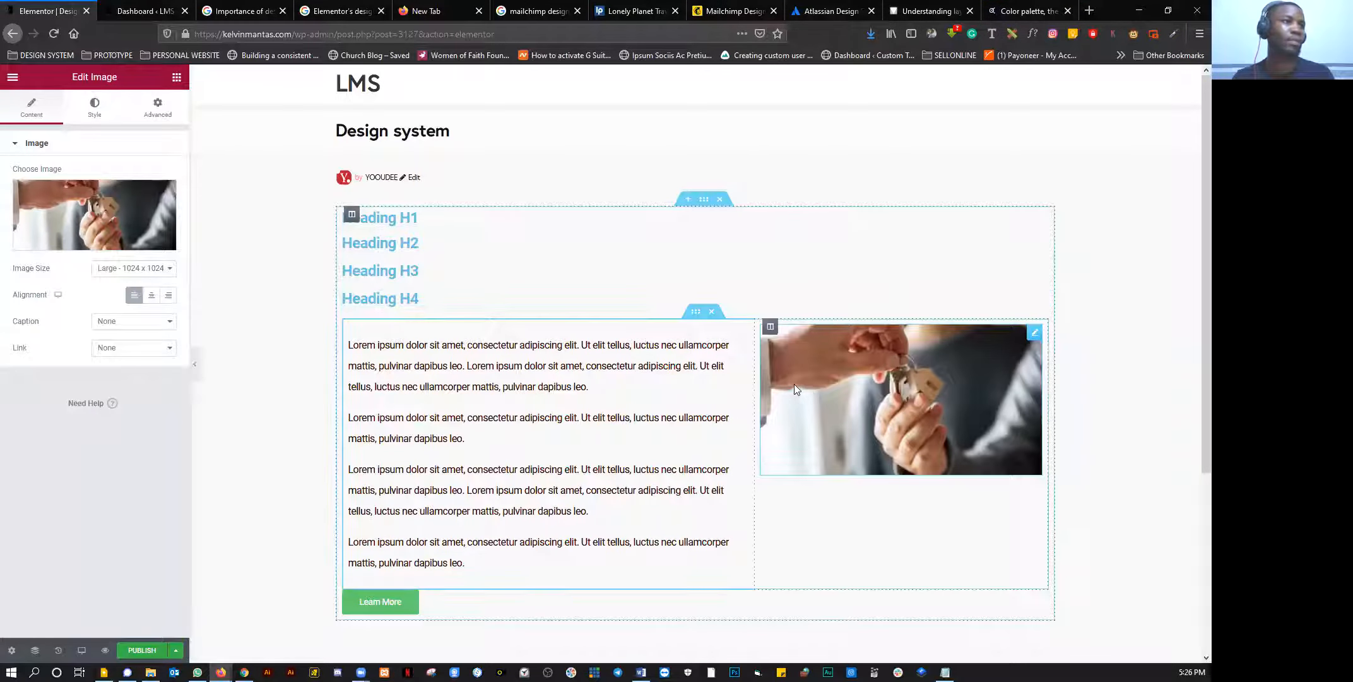
right_click(830, 420)
left_click(829, 414)
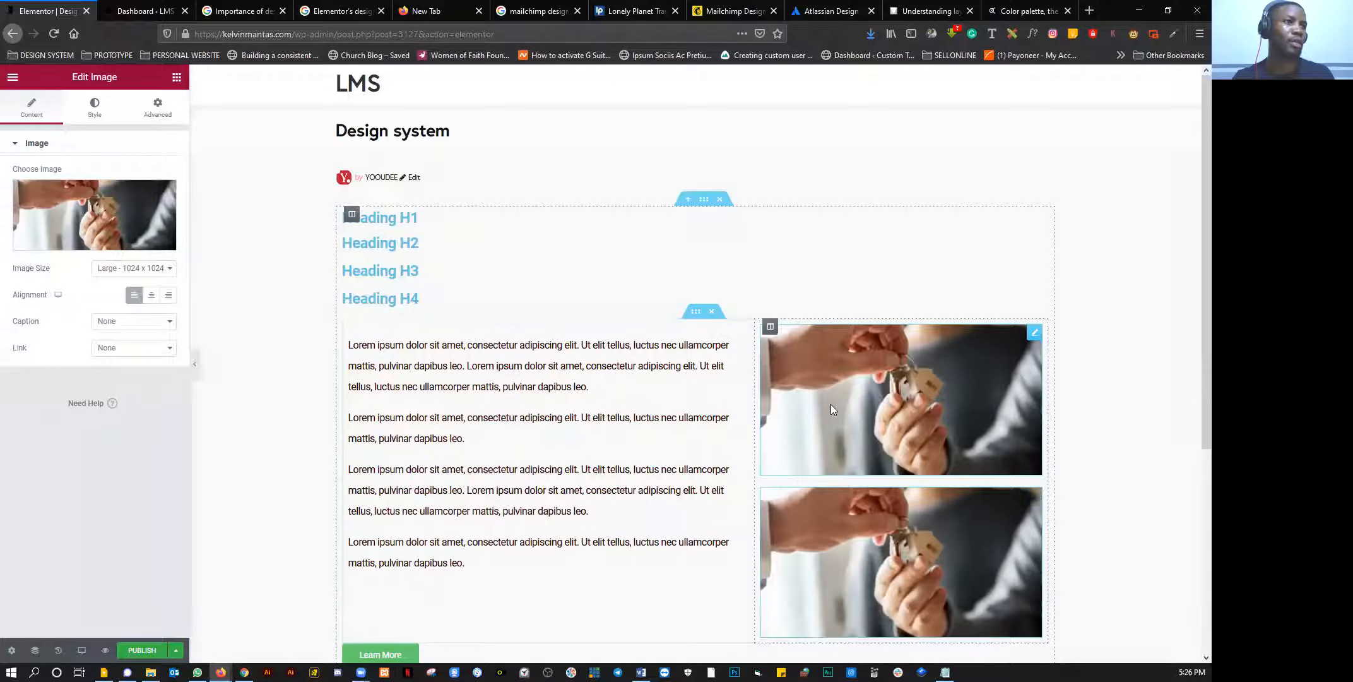
Step: Replace the upper image with the Adobe Color palette screenshot uploaded from the Downloads folder
left_click(61, 236)
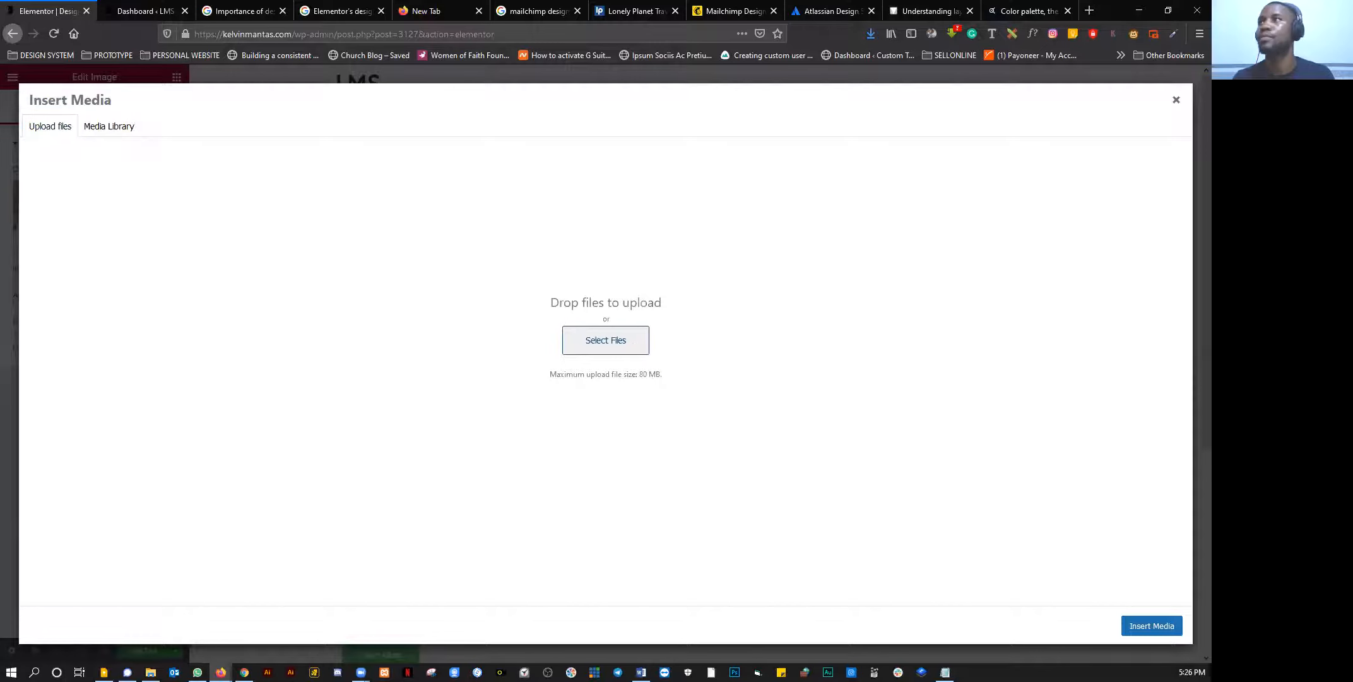
left_click(606, 340)
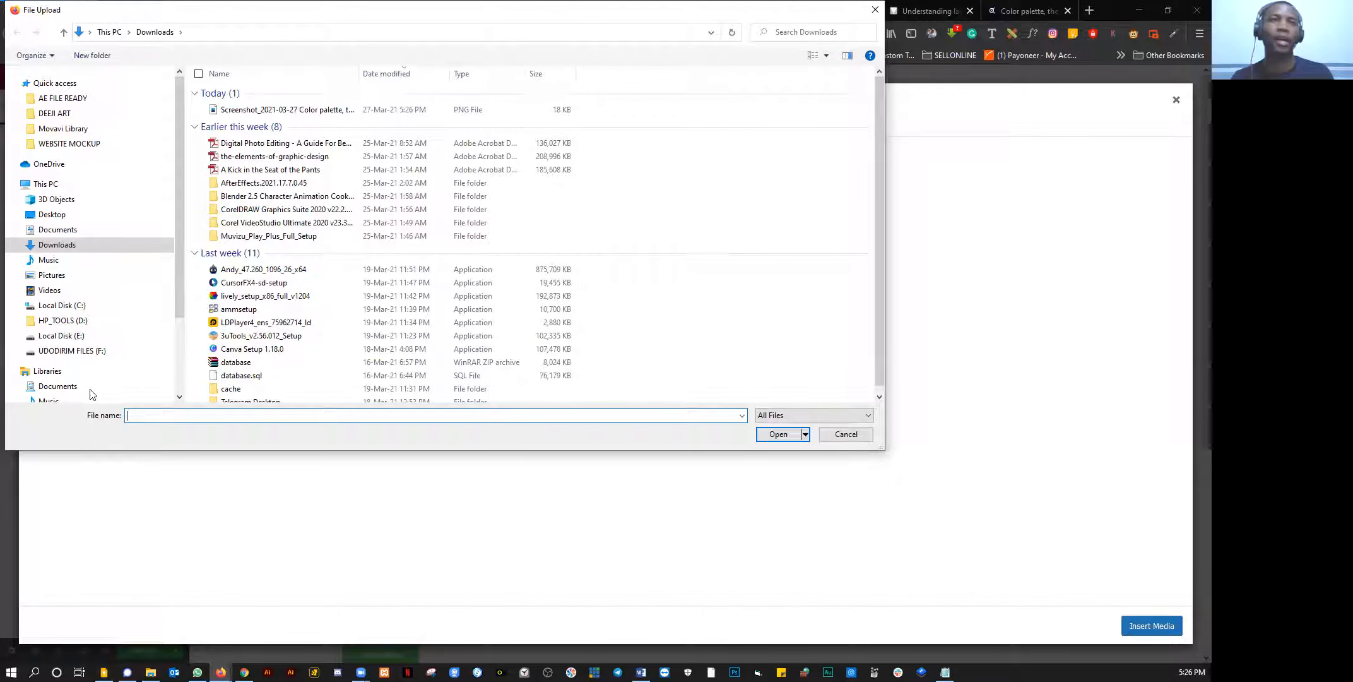
left_click(273, 109)
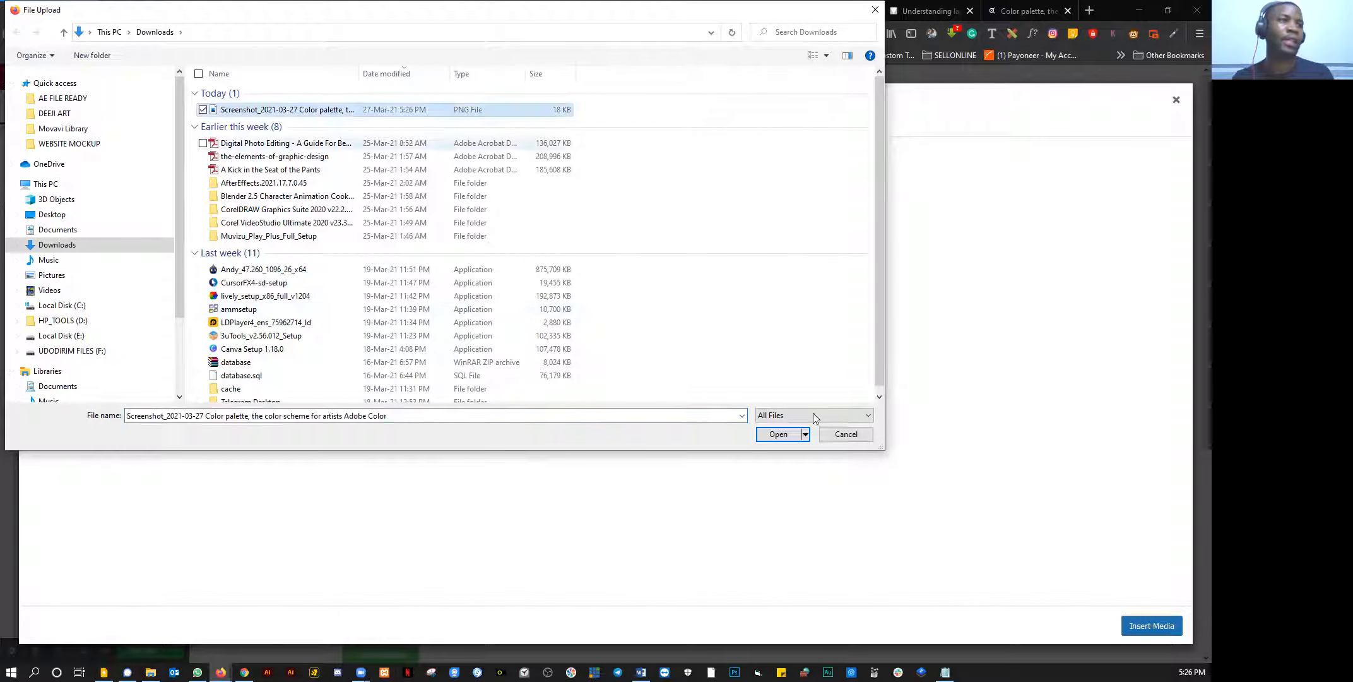
left_click(766, 439)
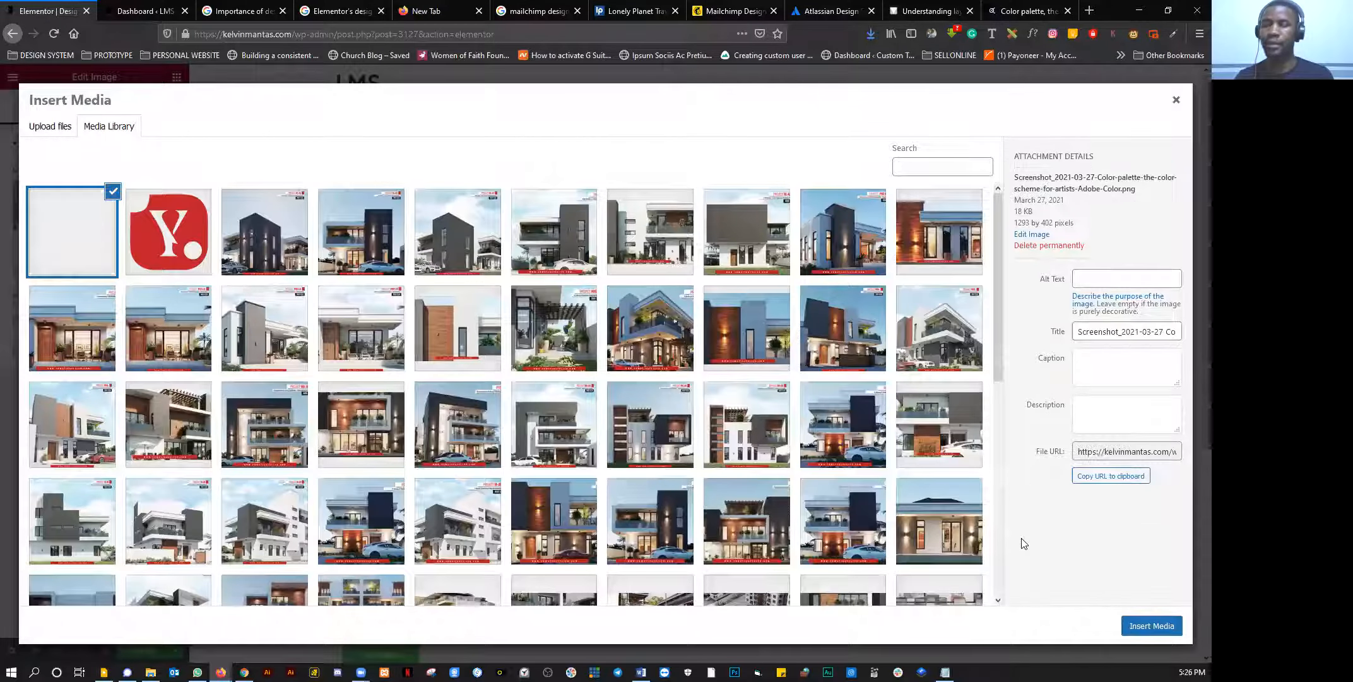
left_click(1134, 626)
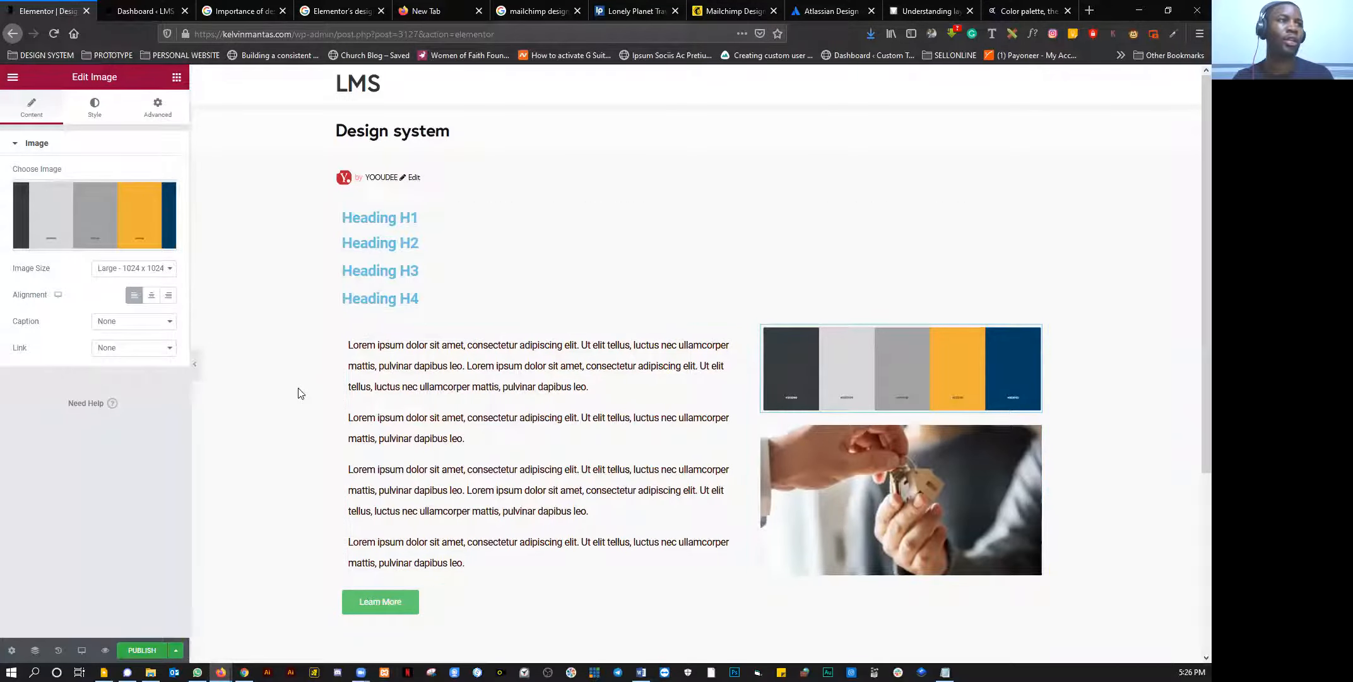
Step: Open the Global Colors in the site settings and delete Saved Color #1
scroll(341, 397, "down", 1)
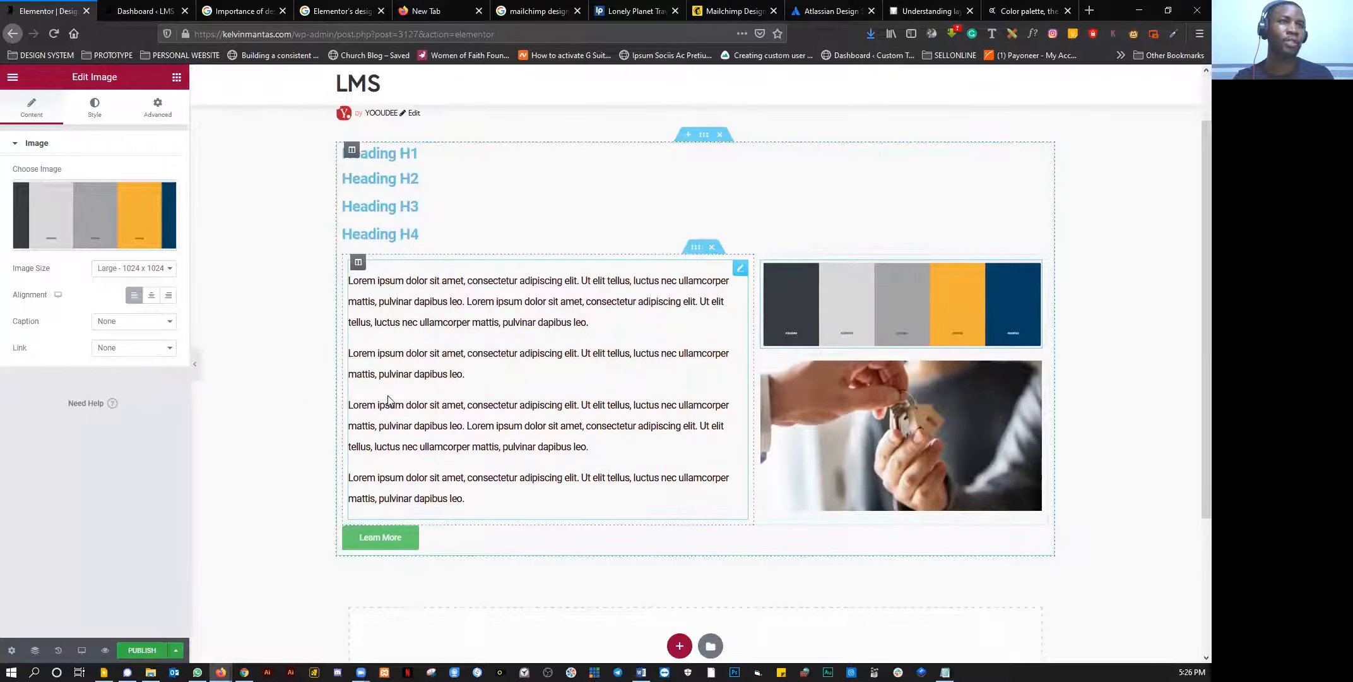
scroll(388, 399, "up", 1)
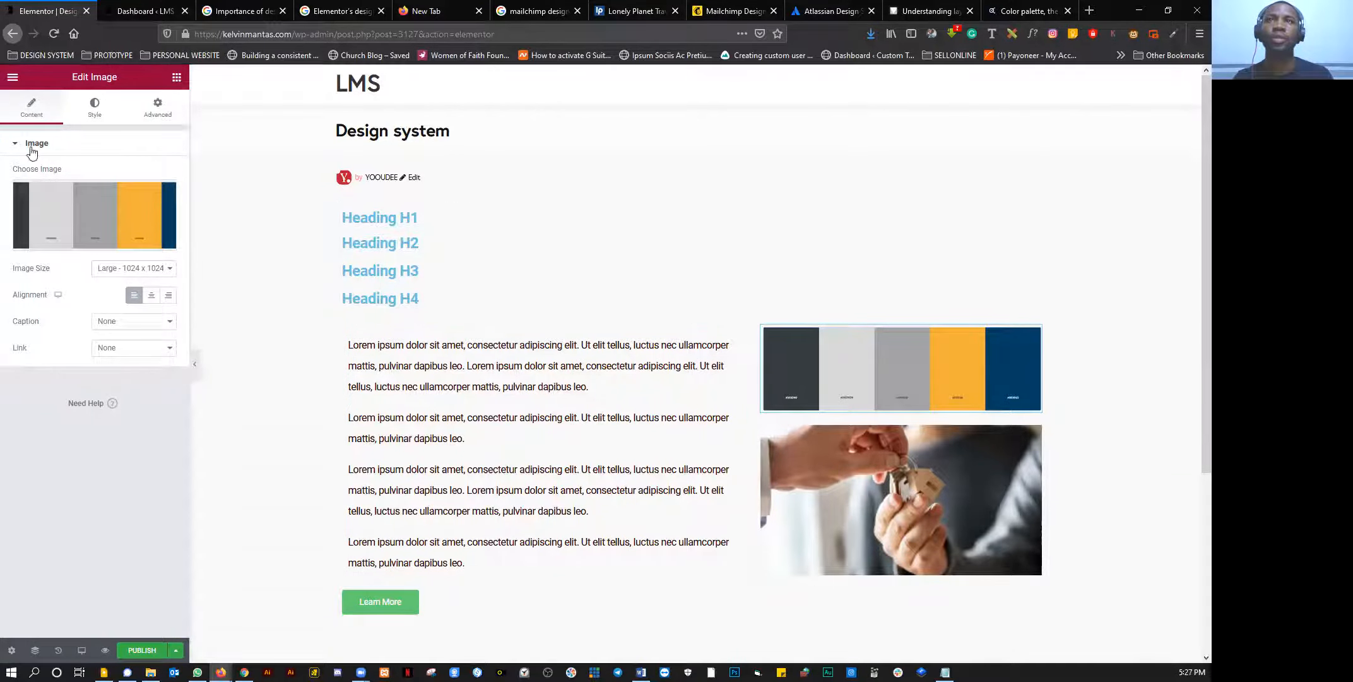
left_click(13, 78)
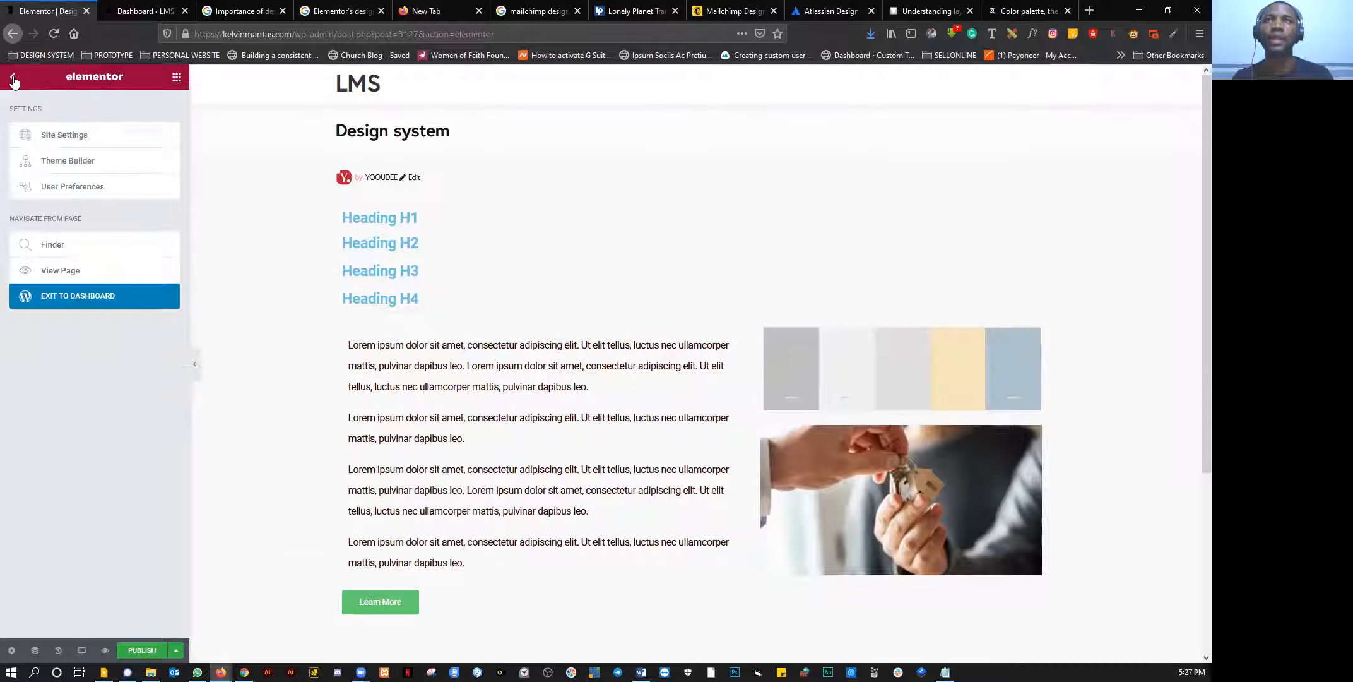
left_click(61, 135)
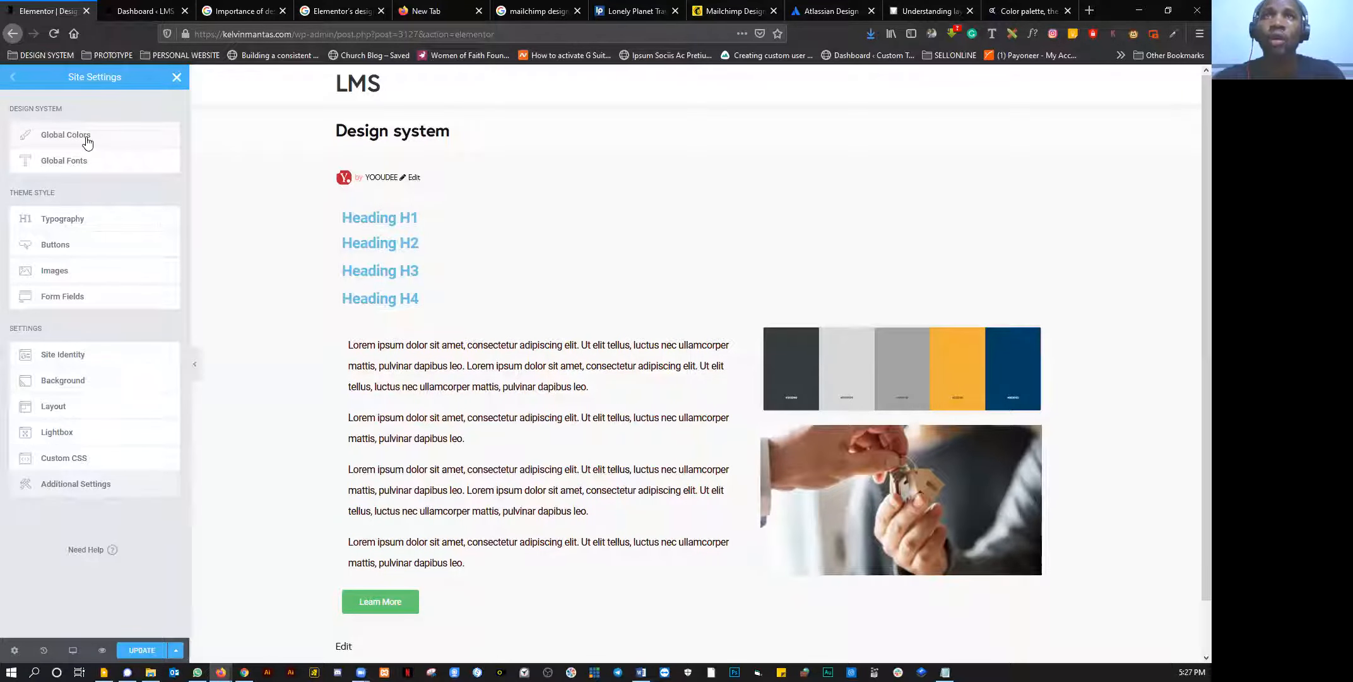
left_click(86, 138)
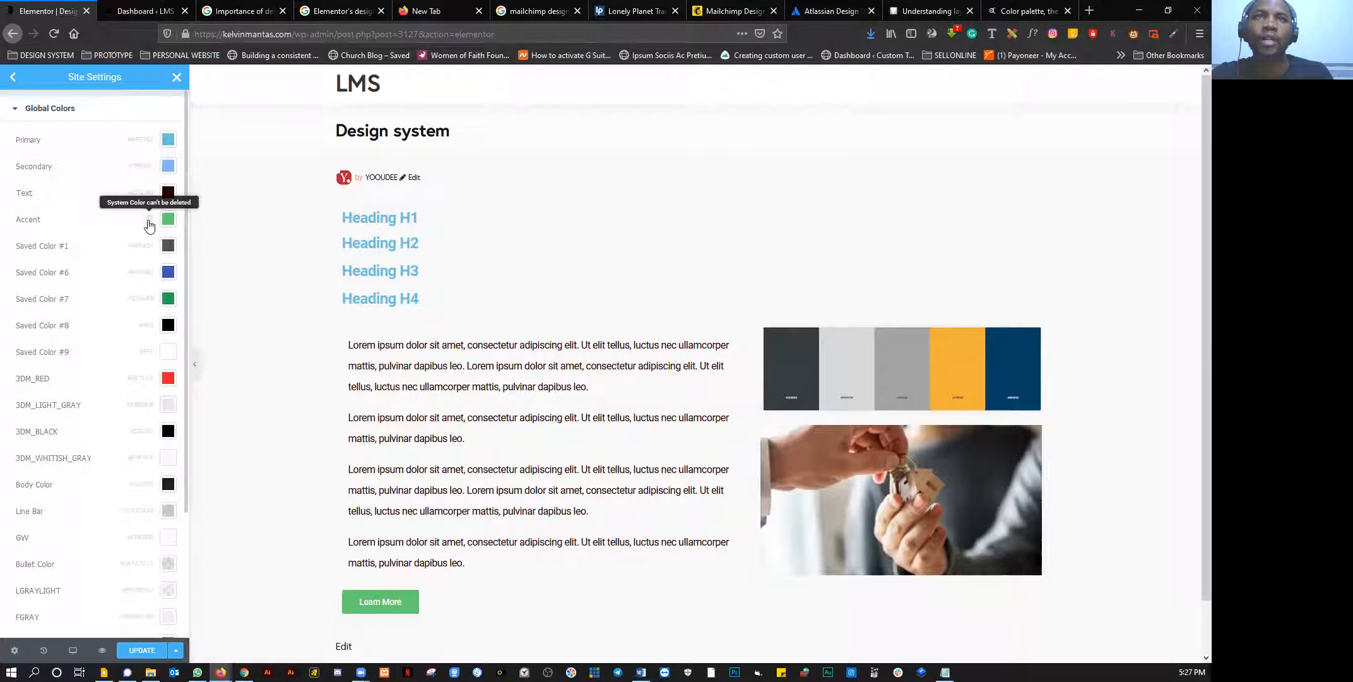
scroll(155, 228, "down", 1)
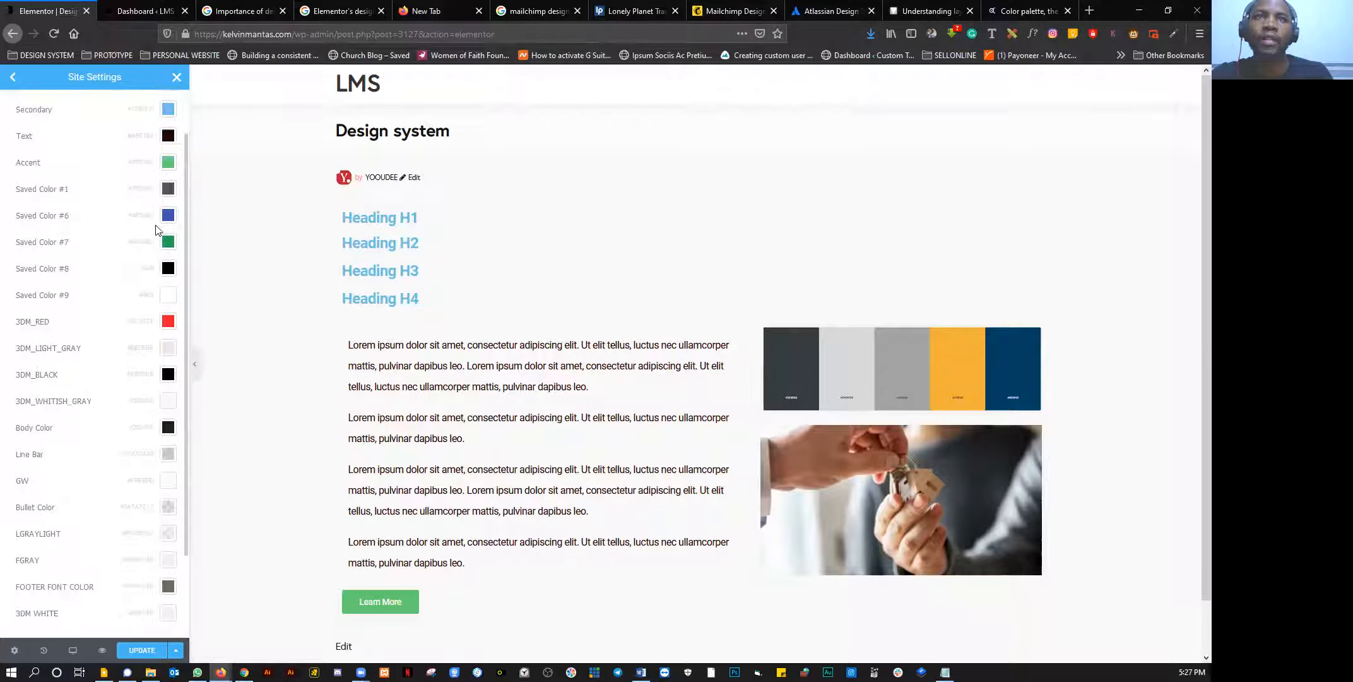
left_click(151, 193)
left_click(639, 413)
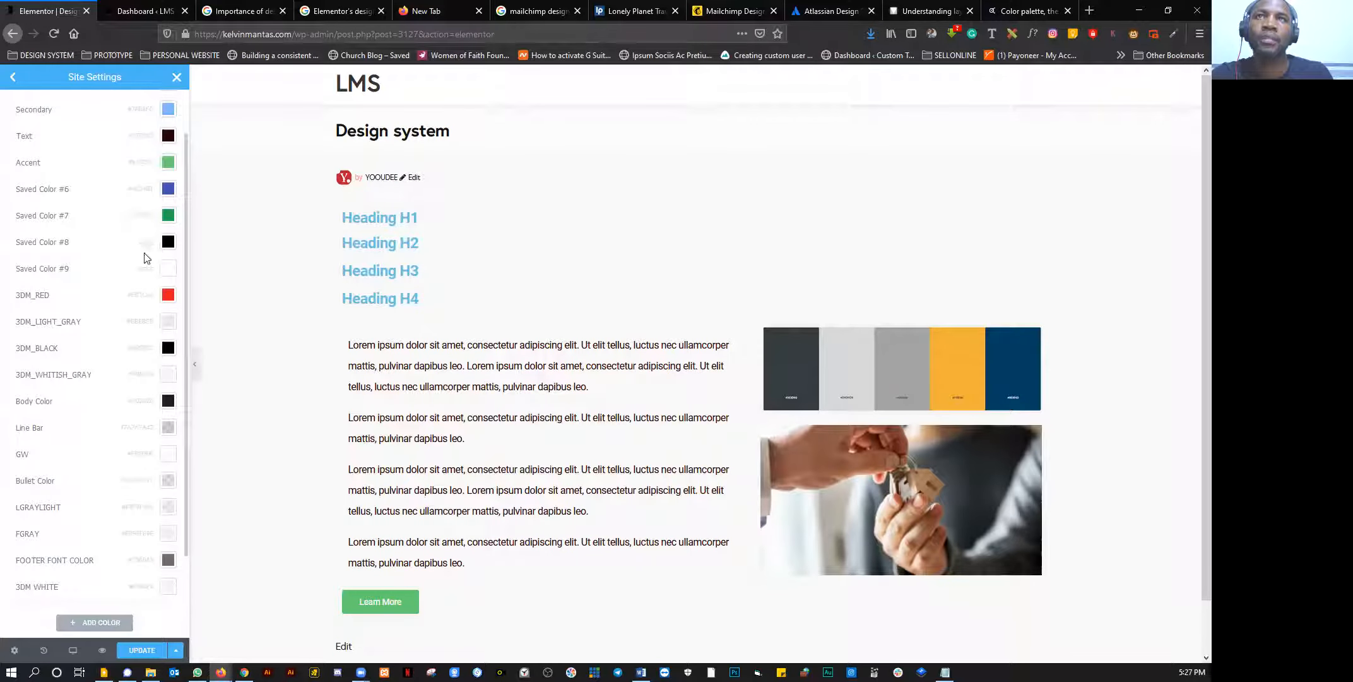
Step: Delete the global colors 3DM WHITE, FOOTER FONT COLOR, FGRAY, LGRAYLIGHT and Bullet Color
scroll(134, 341, "down", 2)
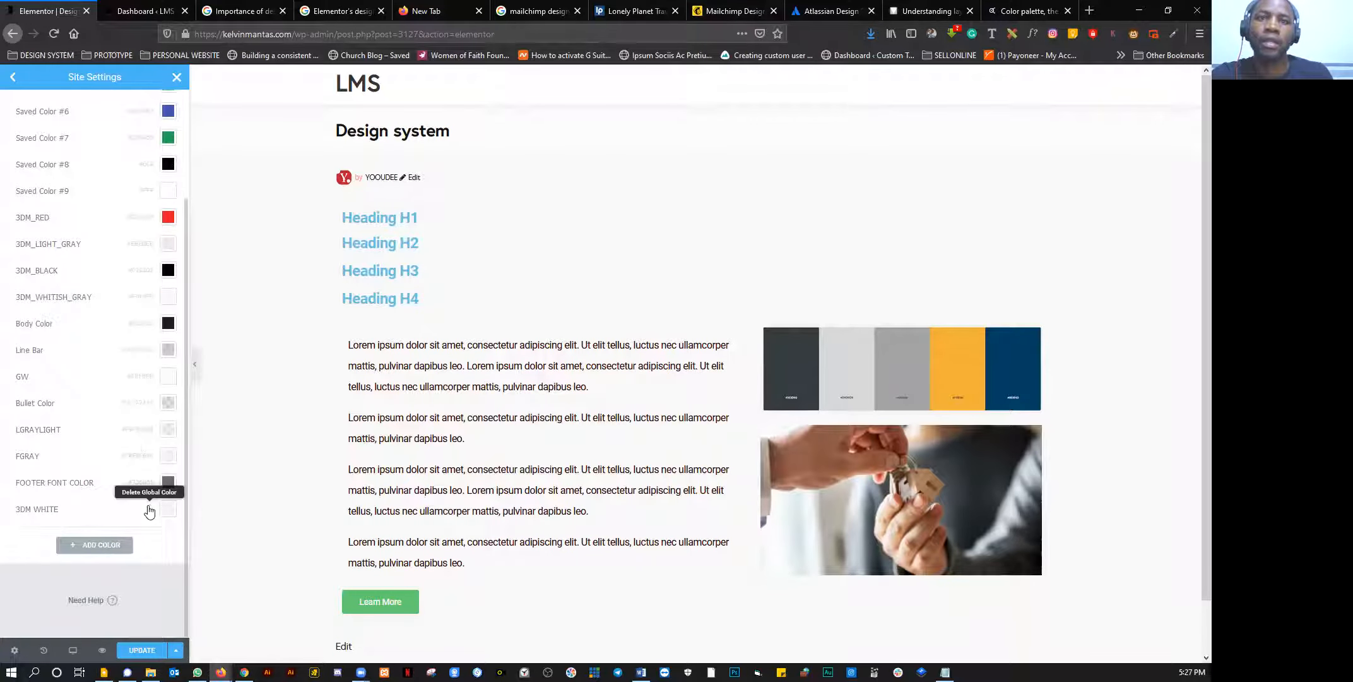
left_click(150, 509)
left_click(659, 407)
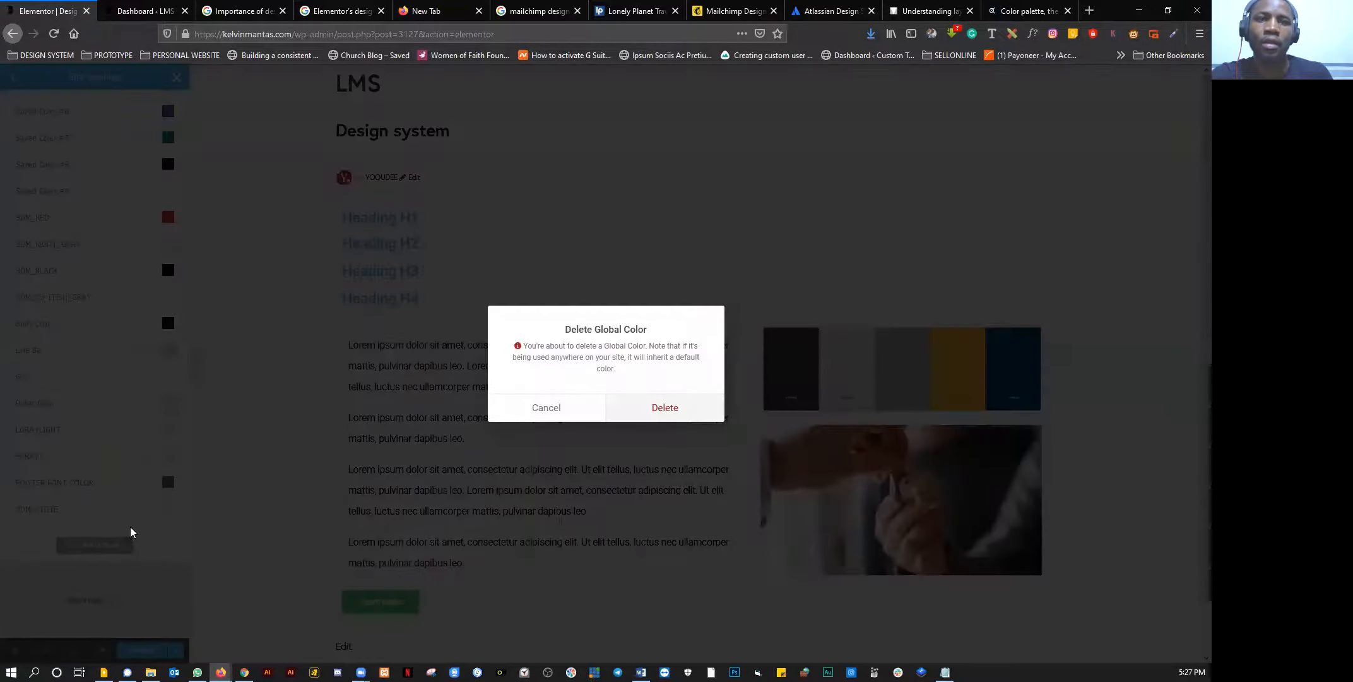
left_click(152, 482)
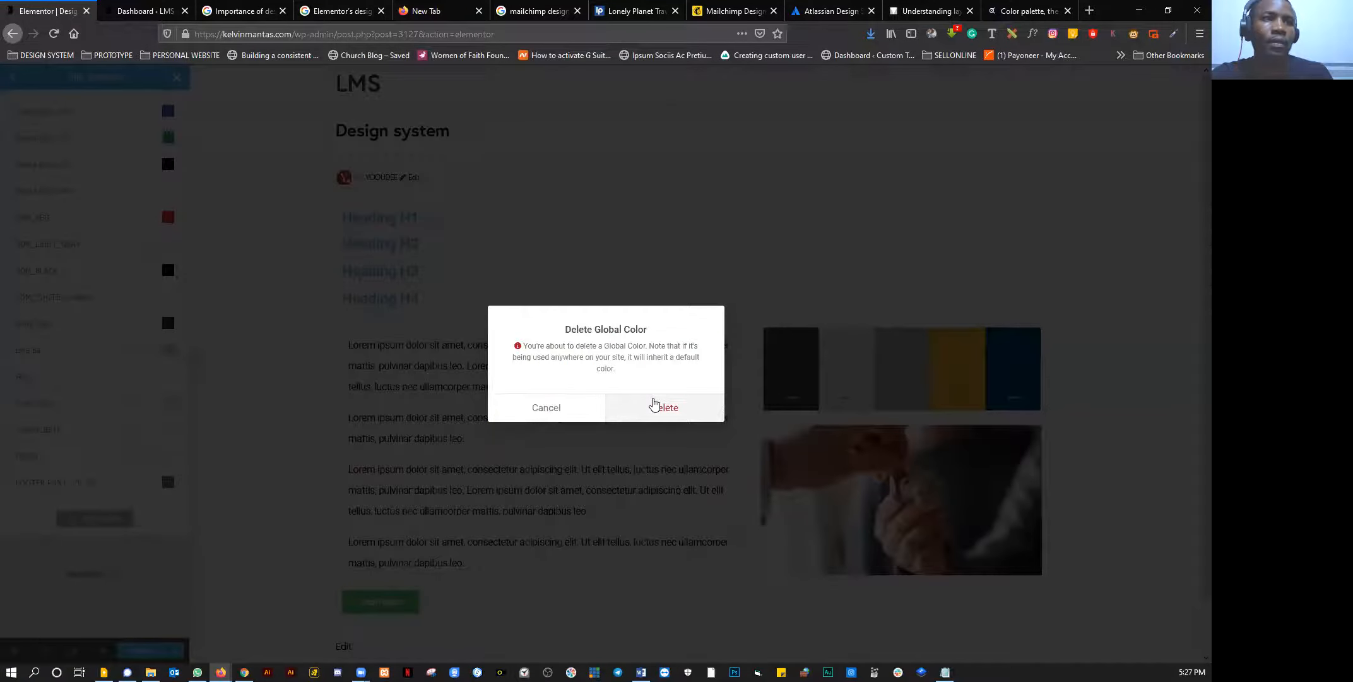
key("Return")
left_click(149, 456)
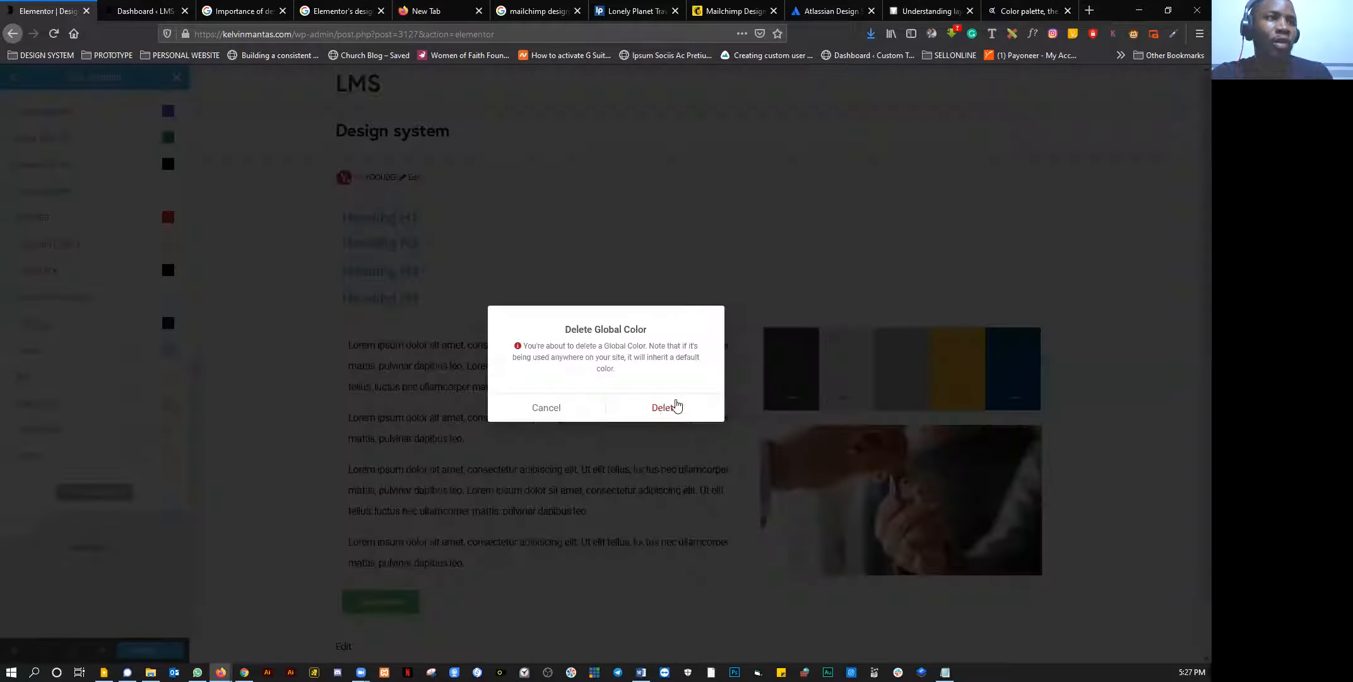
key("Return")
left_click(155, 433)
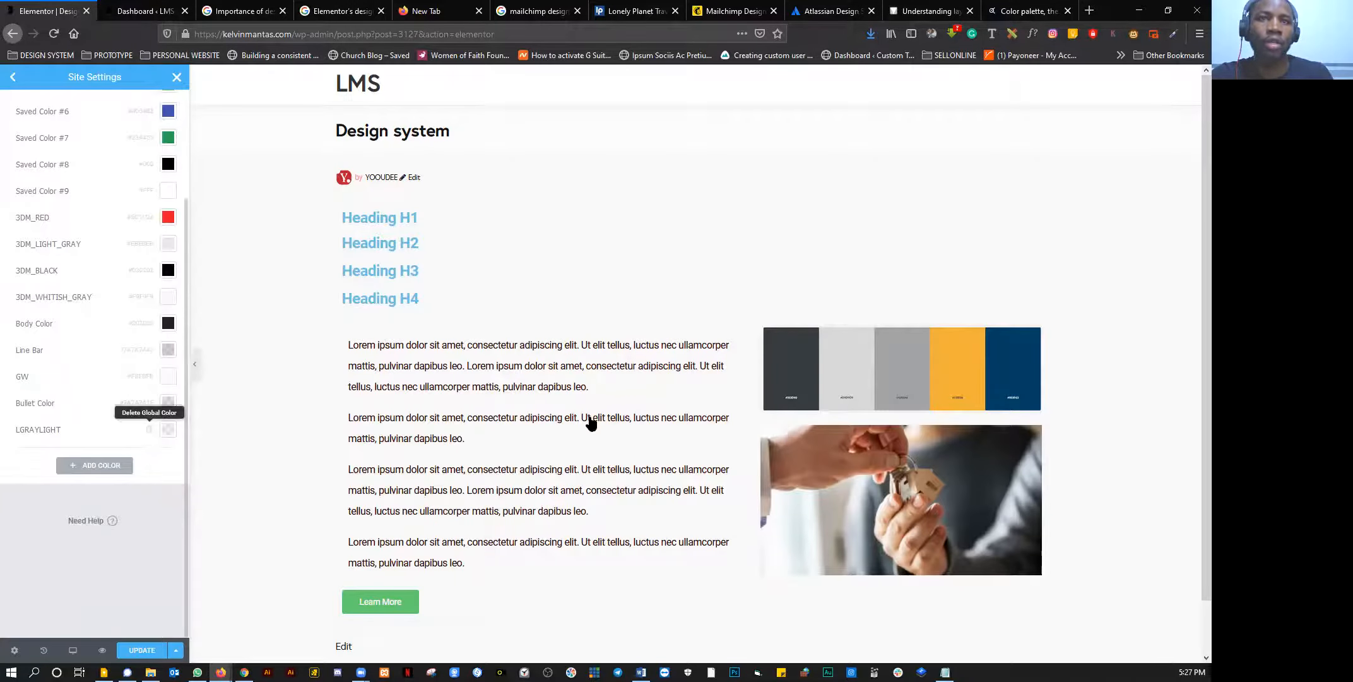
key("Return")
left_click(149, 401)
left_click(667, 417)
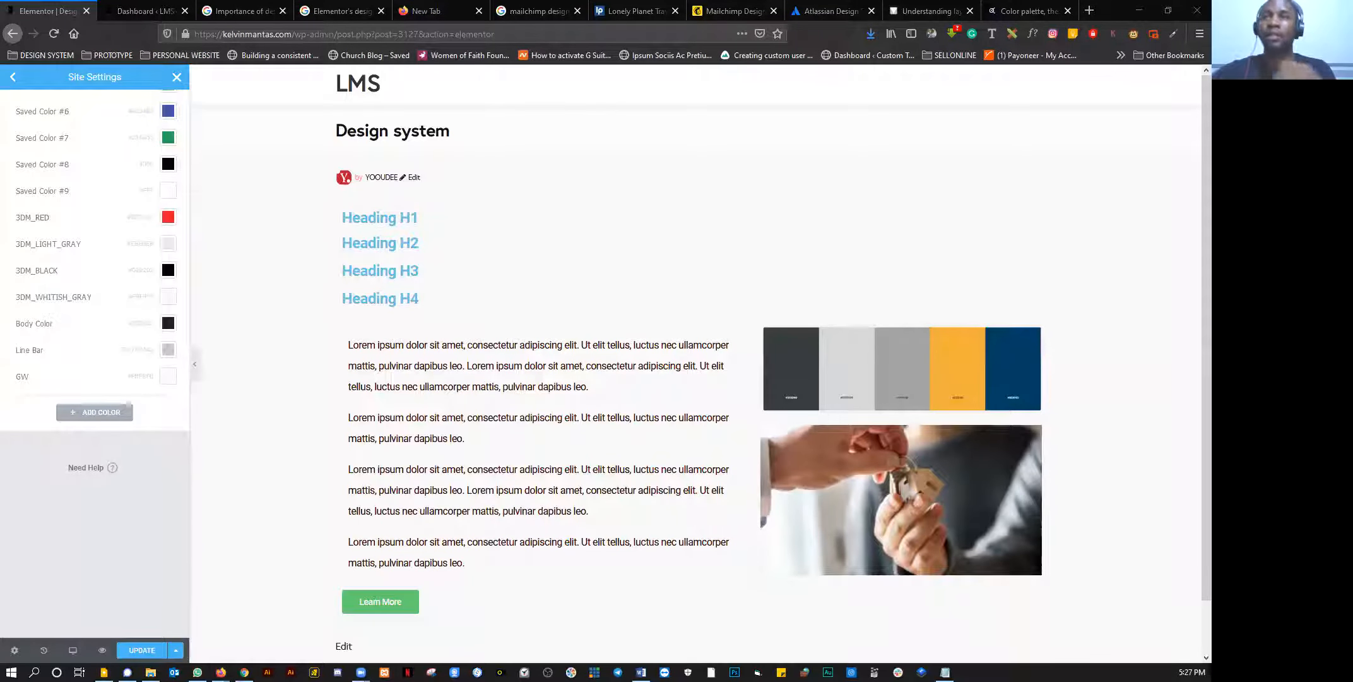
Step: Delete the global colors GW, Line Bar and Body Color
scroll(151, 406, "up", 3)
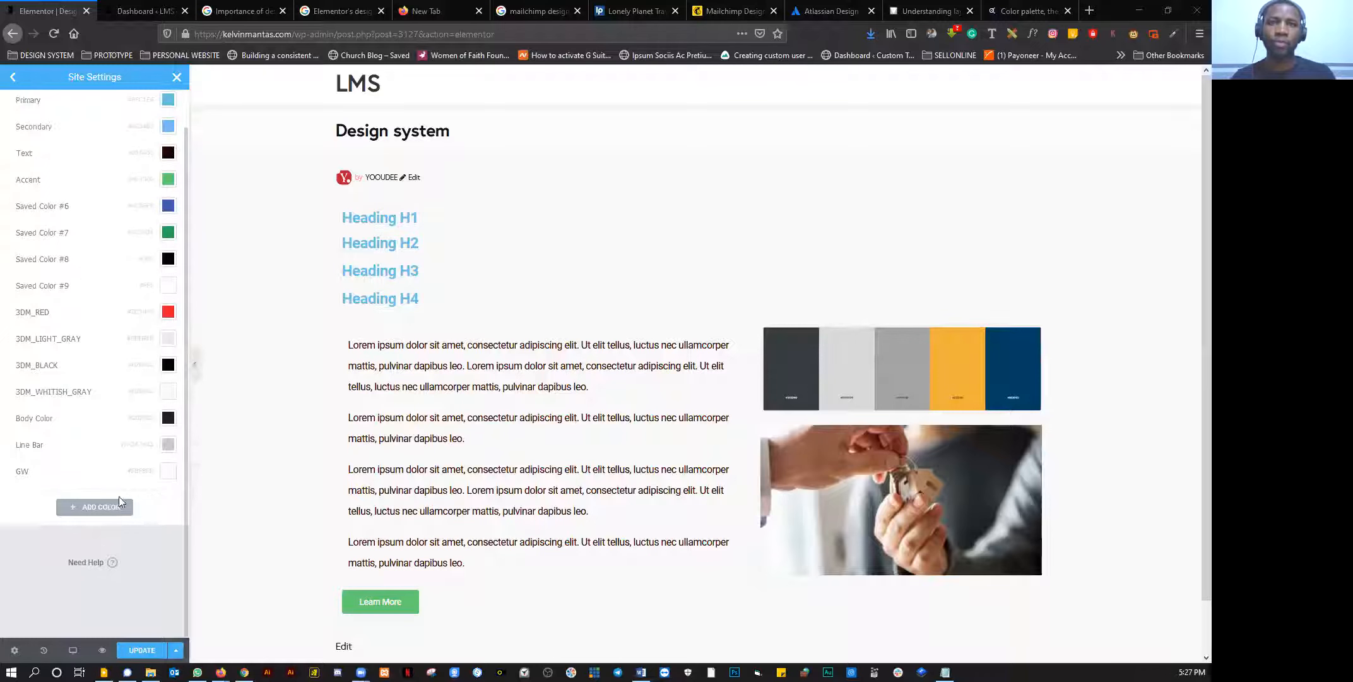
left_click(145, 515)
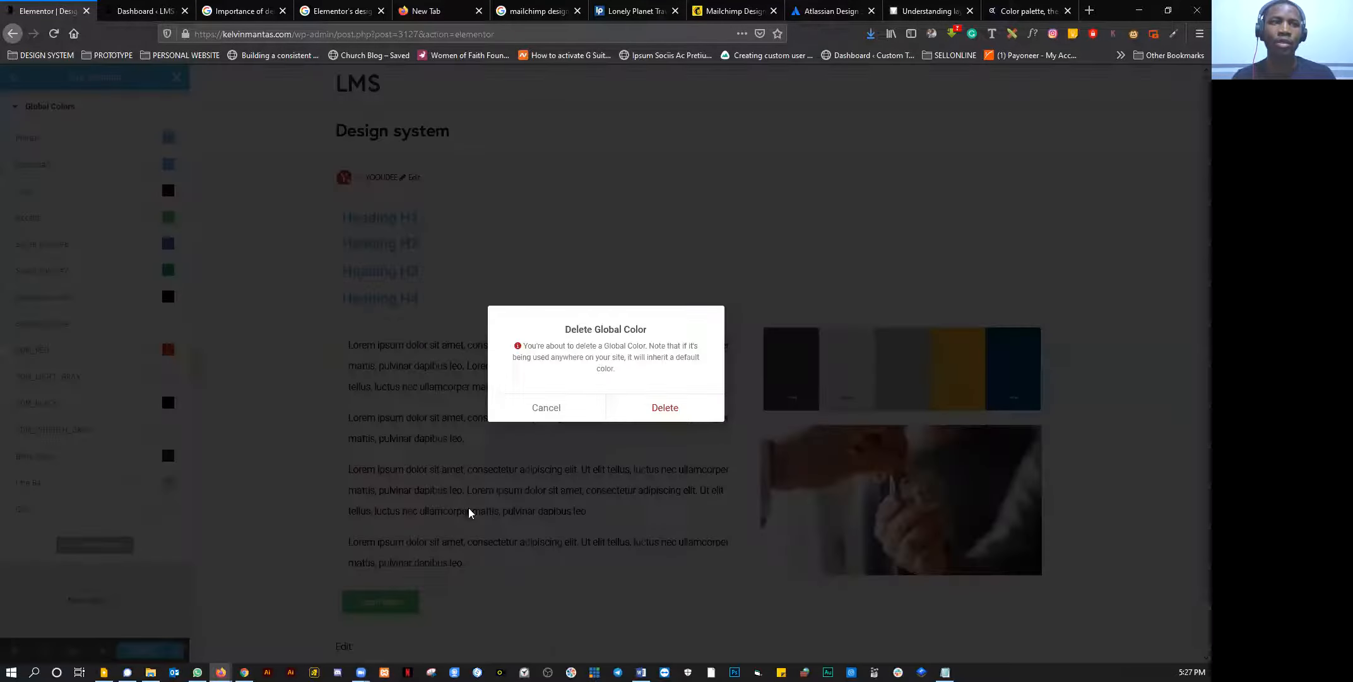
key("Return")
left_click(150, 485)
left_click(684, 413)
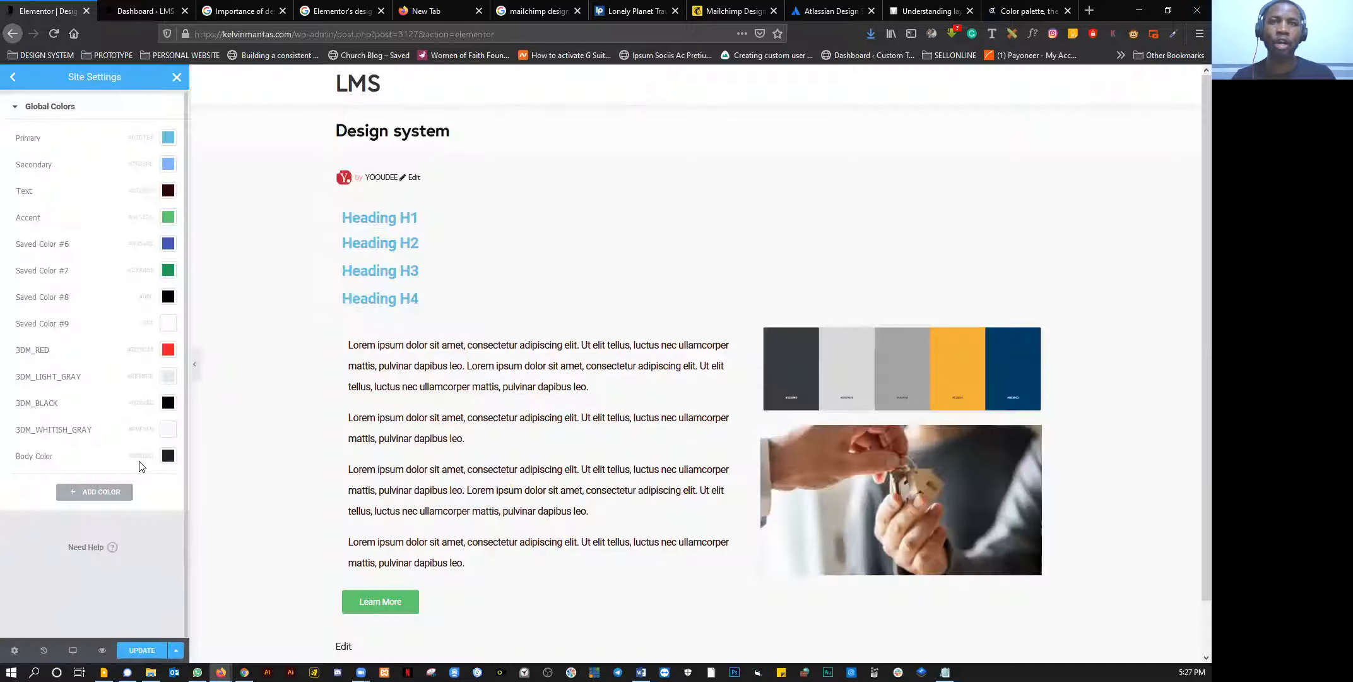
left_click(149, 456)
left_click(679, 413)
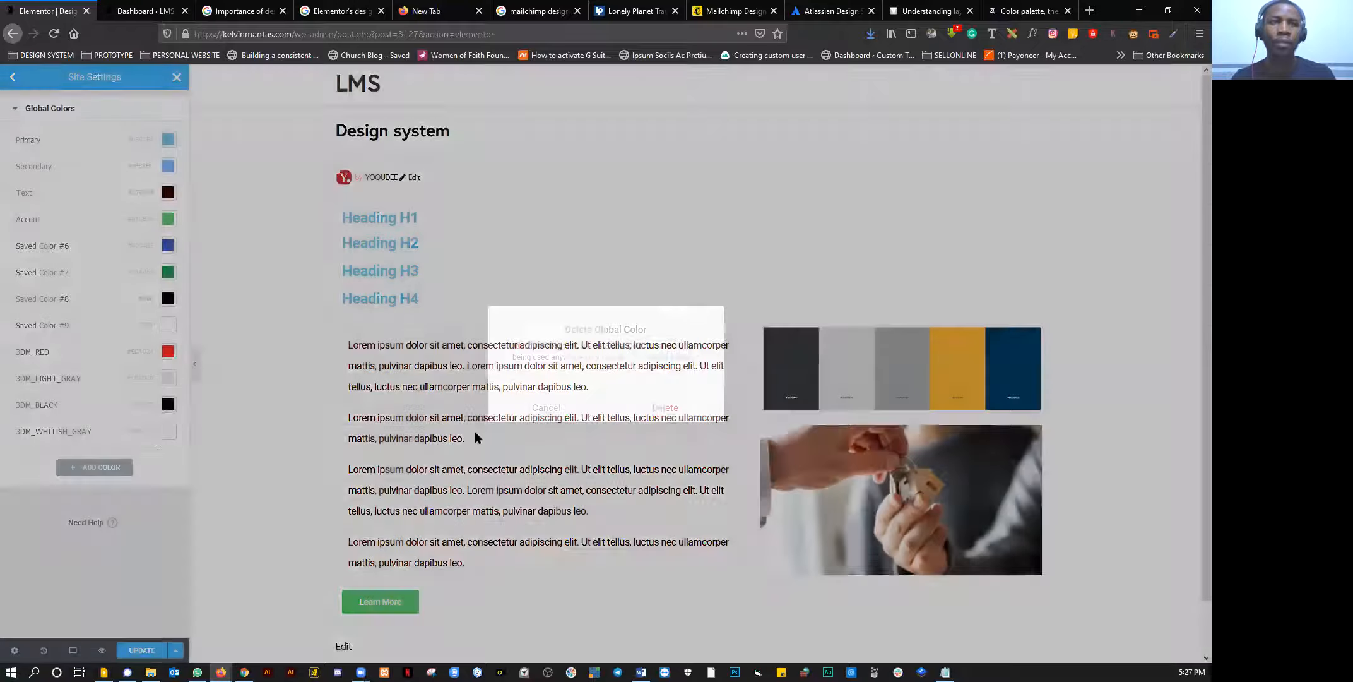
Step: Delete the global colors 3DM_WHITISH_GRAY, 3DM_BLACK, 3DM_LIGHT_GRAY, 3DM_RED and Saved Color #9
left_click(150, 435)
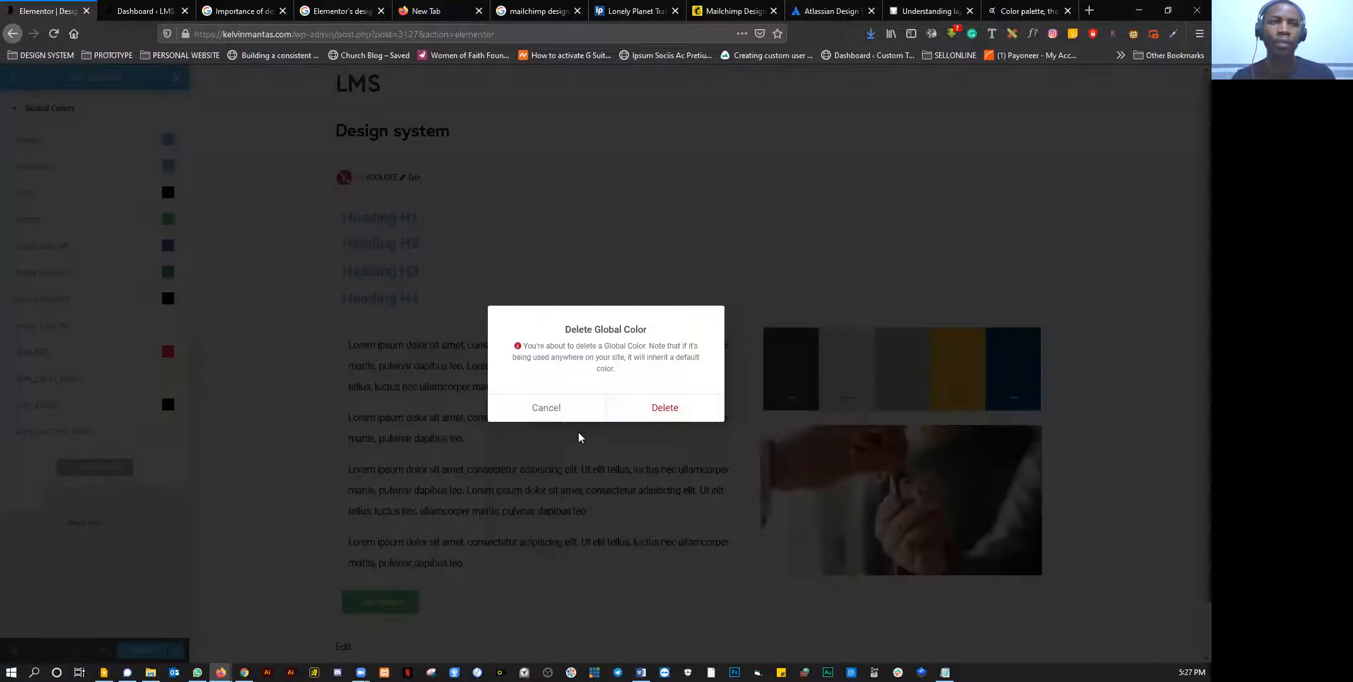
key("Return")
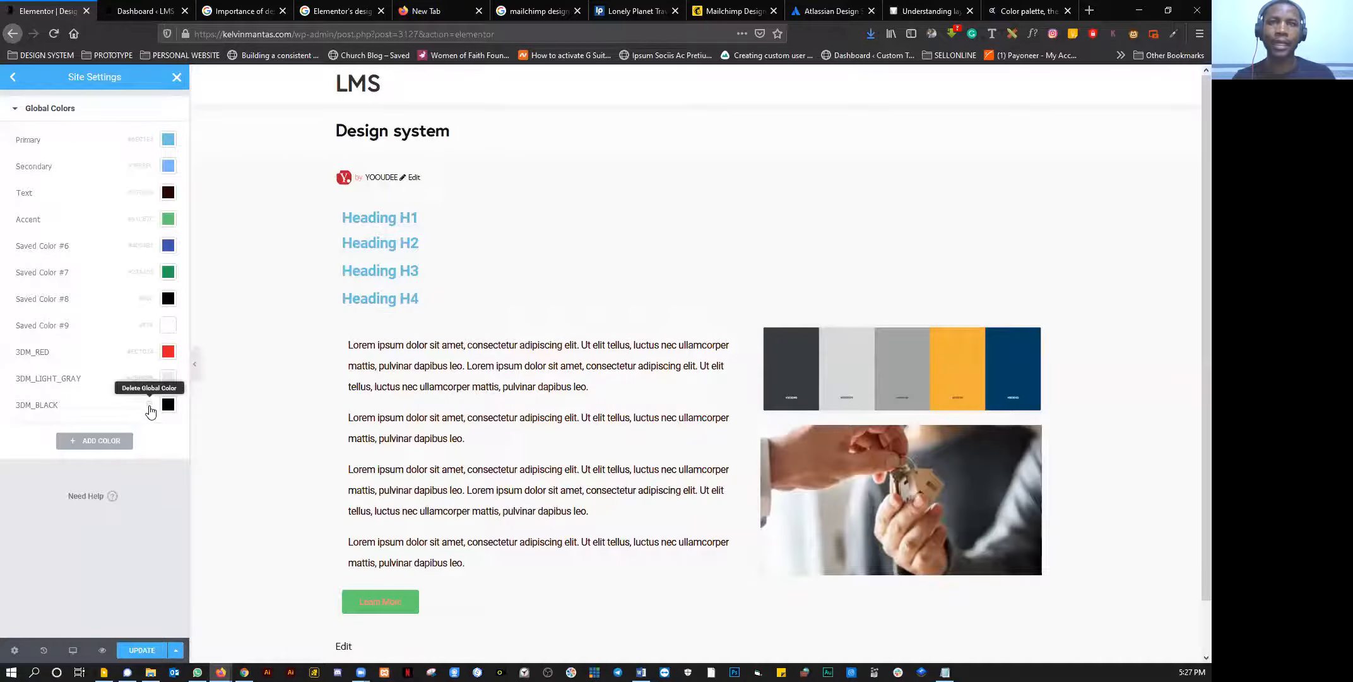
left_click(149, 404)
left_click(667, 413)
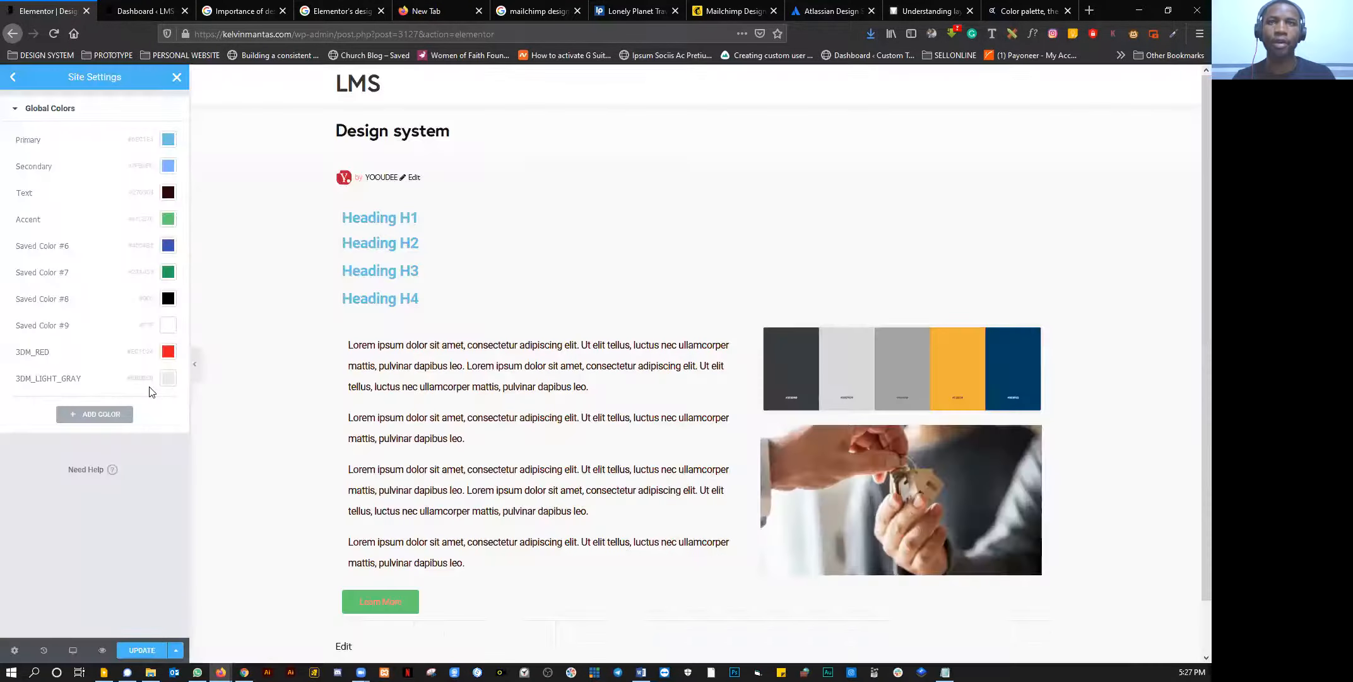
left_click(669, 408)
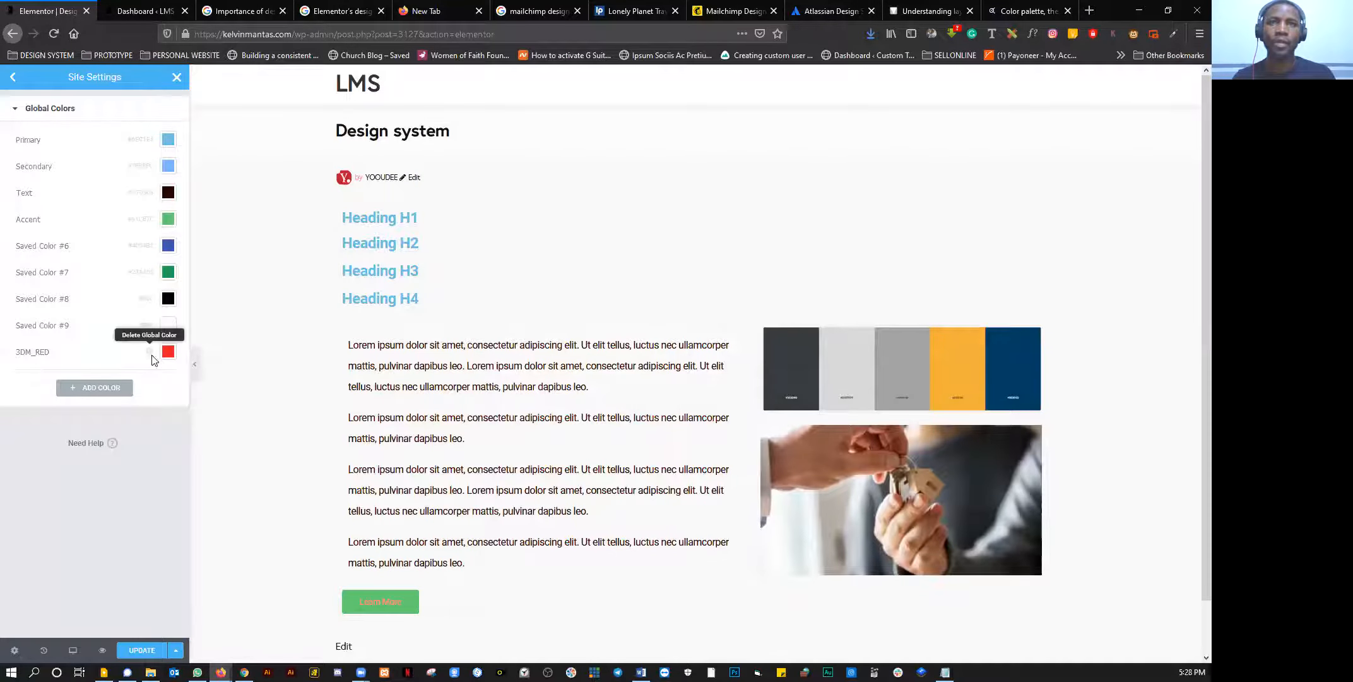
left_click(150, 352)
left_click(656, 407)
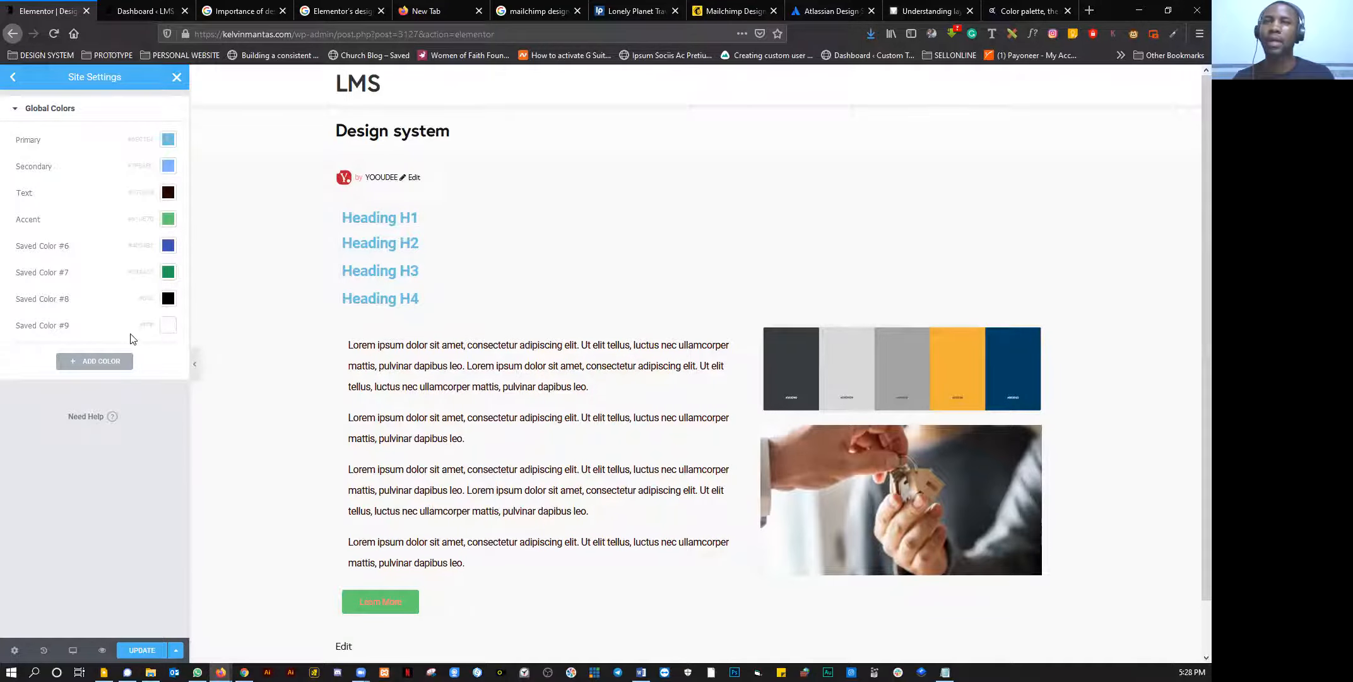
left_click(150, 326)
left_click(635, 404)
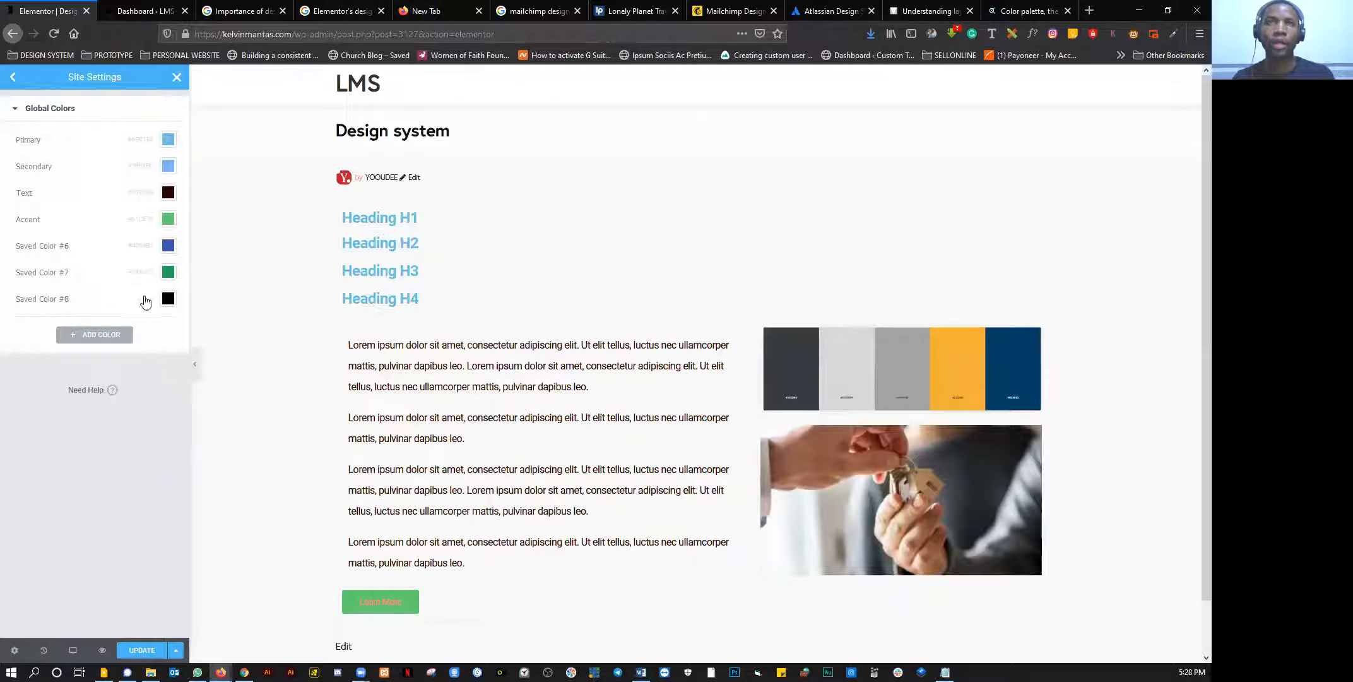
Step: Delete the global colors Saved Color #8, Saved Color #7 and Saved Color #6
left_click(147, 298)
left_click(655, 419)
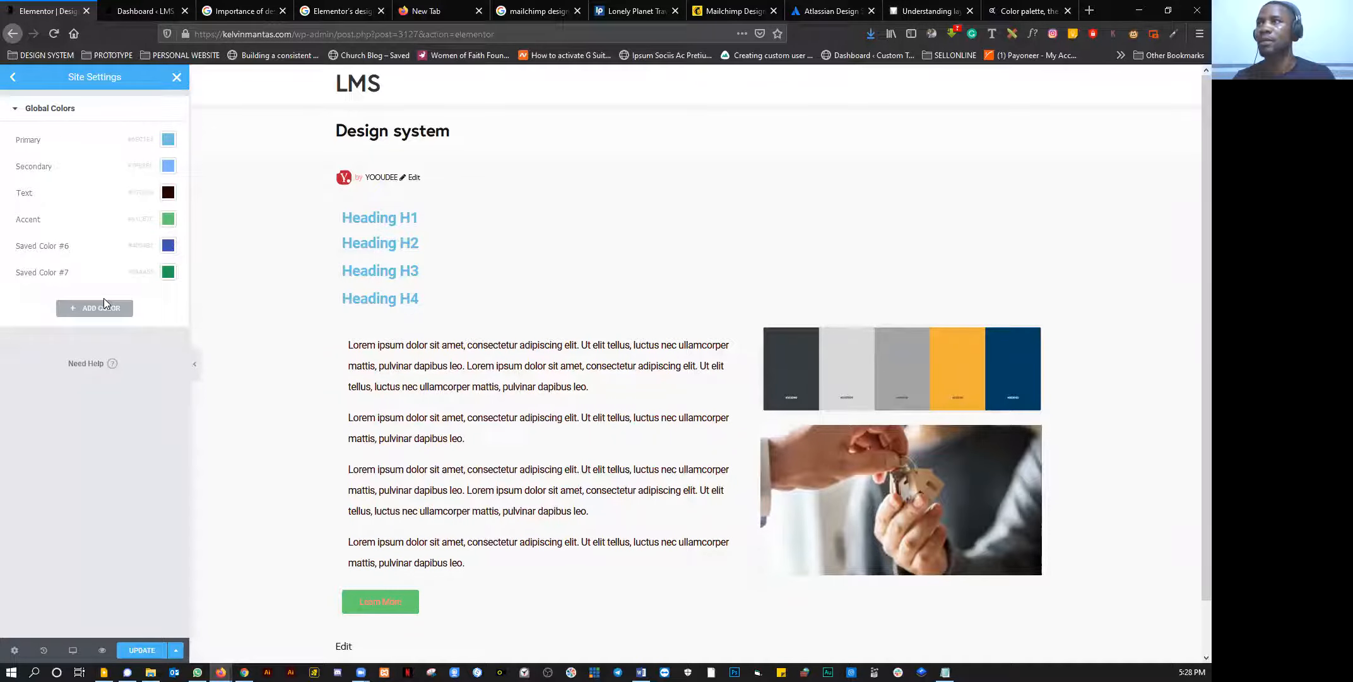
left_click(147, 273)
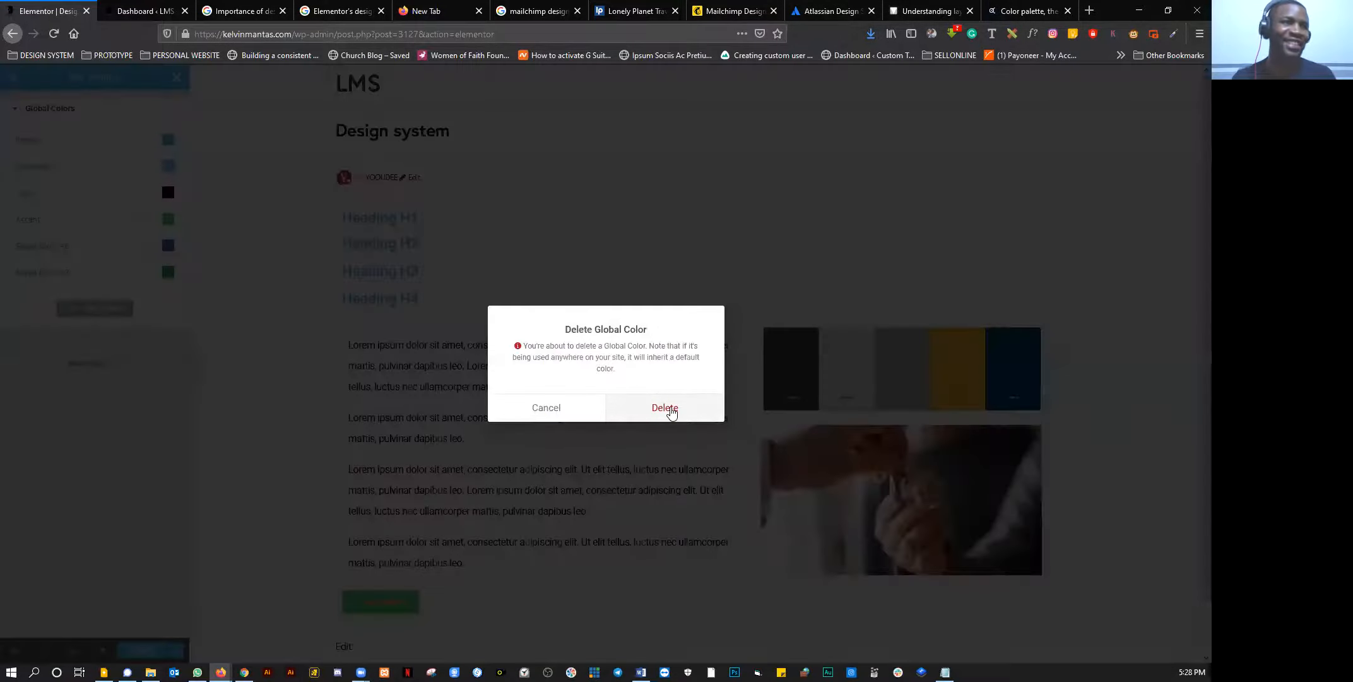
key("Return")
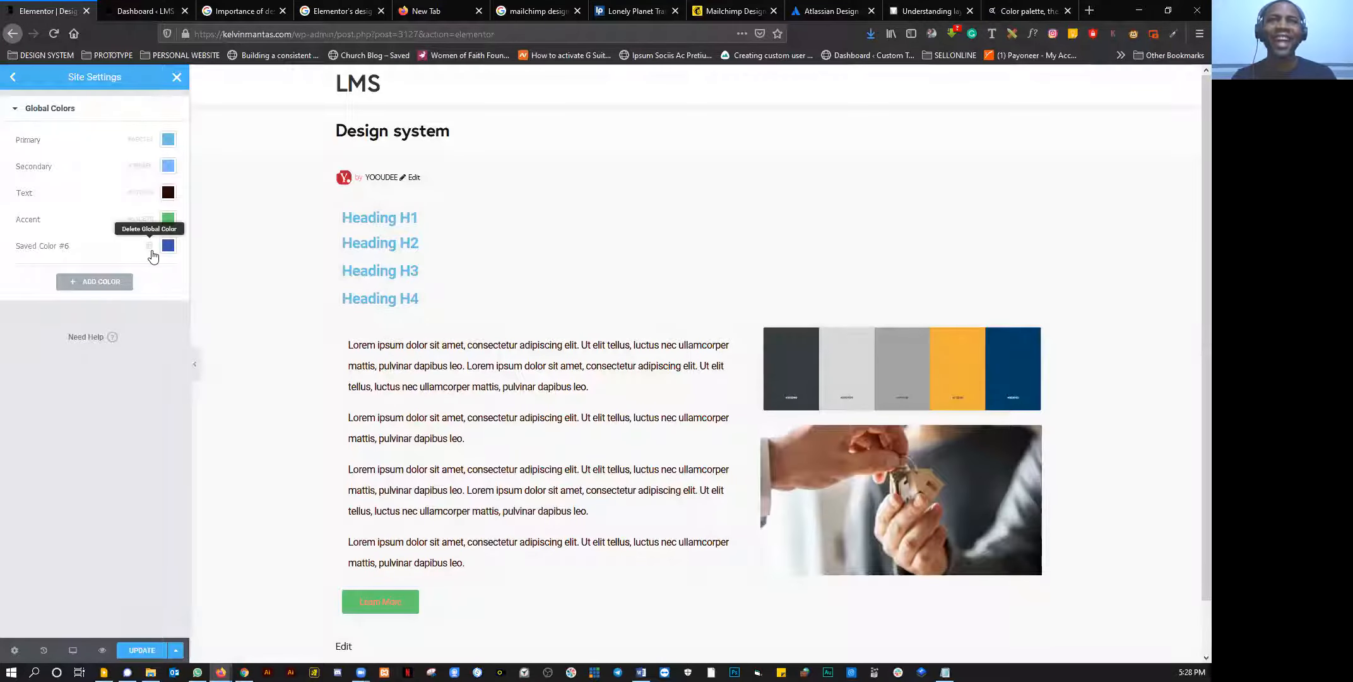
left_click(152, 249)
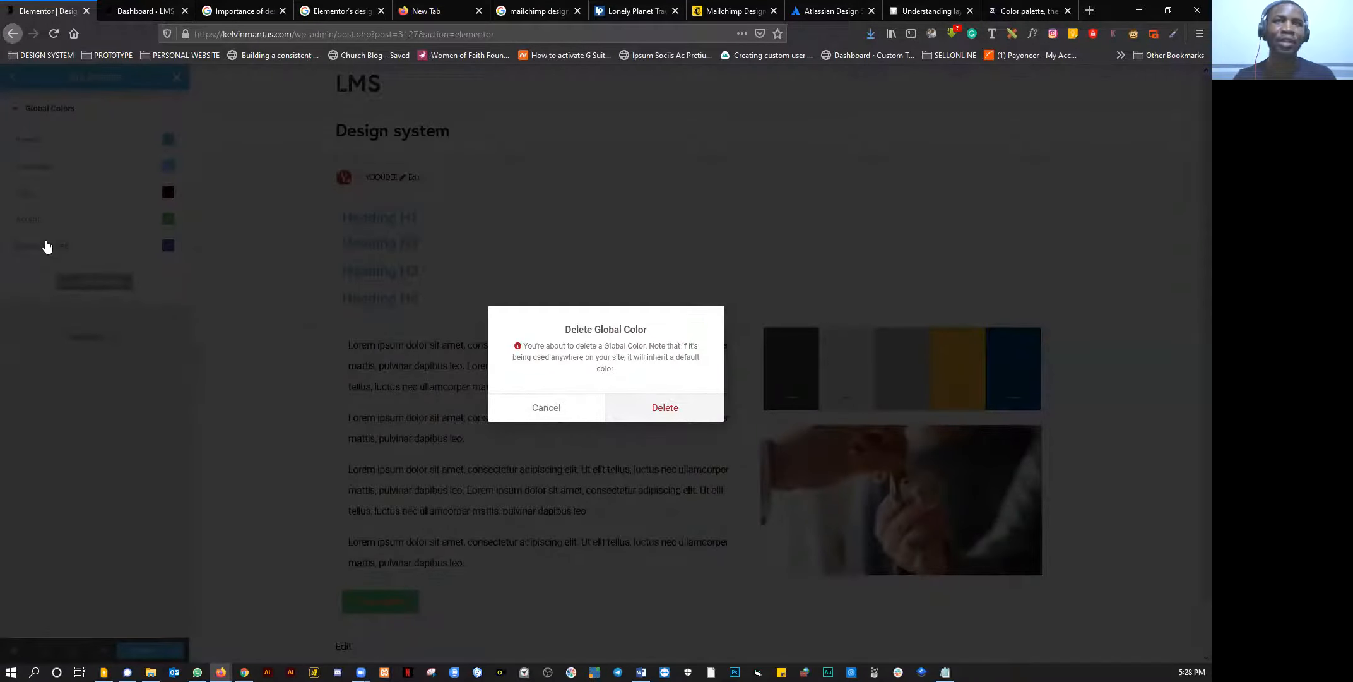
key("Return")
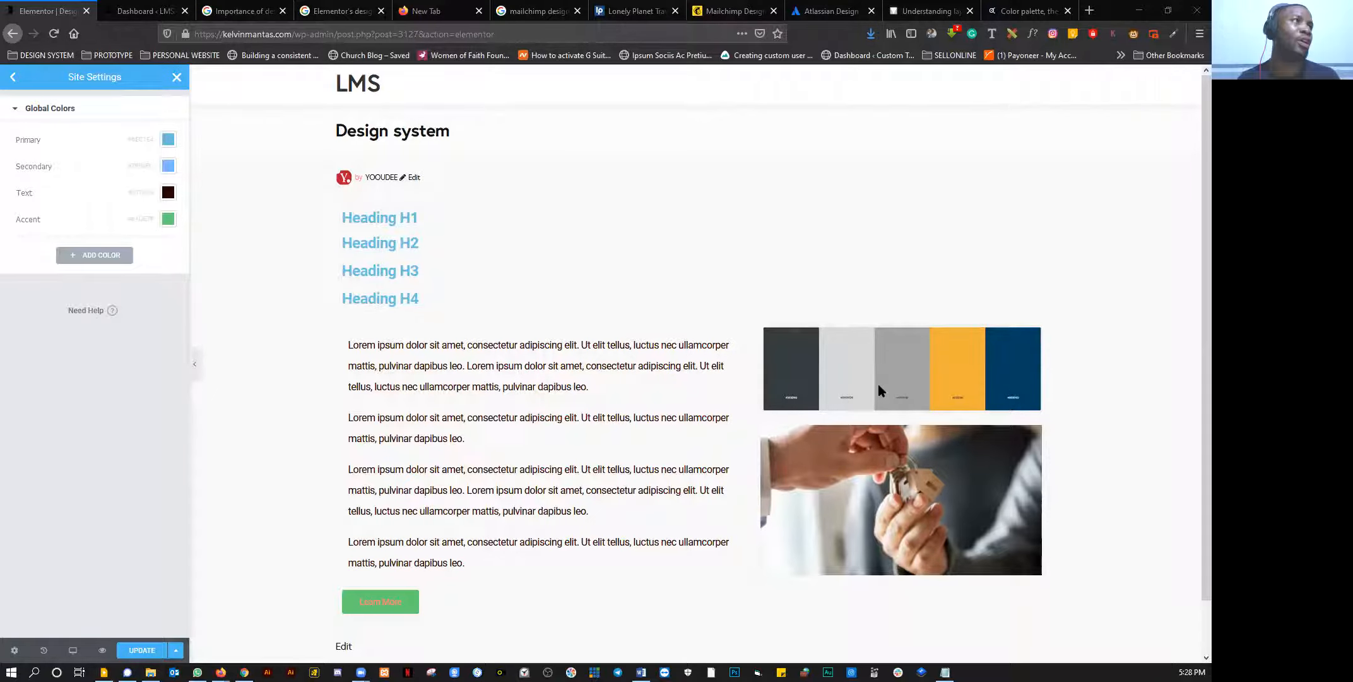
Step: Sample the navy swatch of the palette image and set the Primary global color to #003F63
left_click(1174, 34)
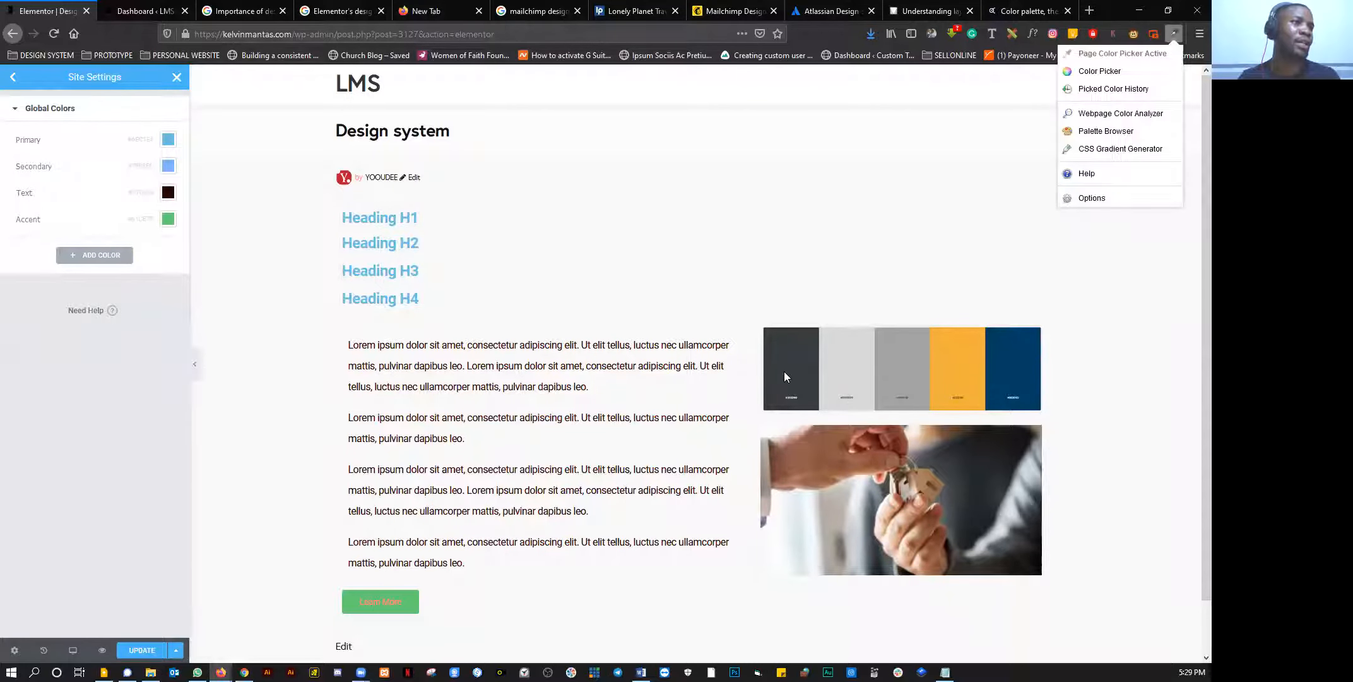
left_click(787, 364)
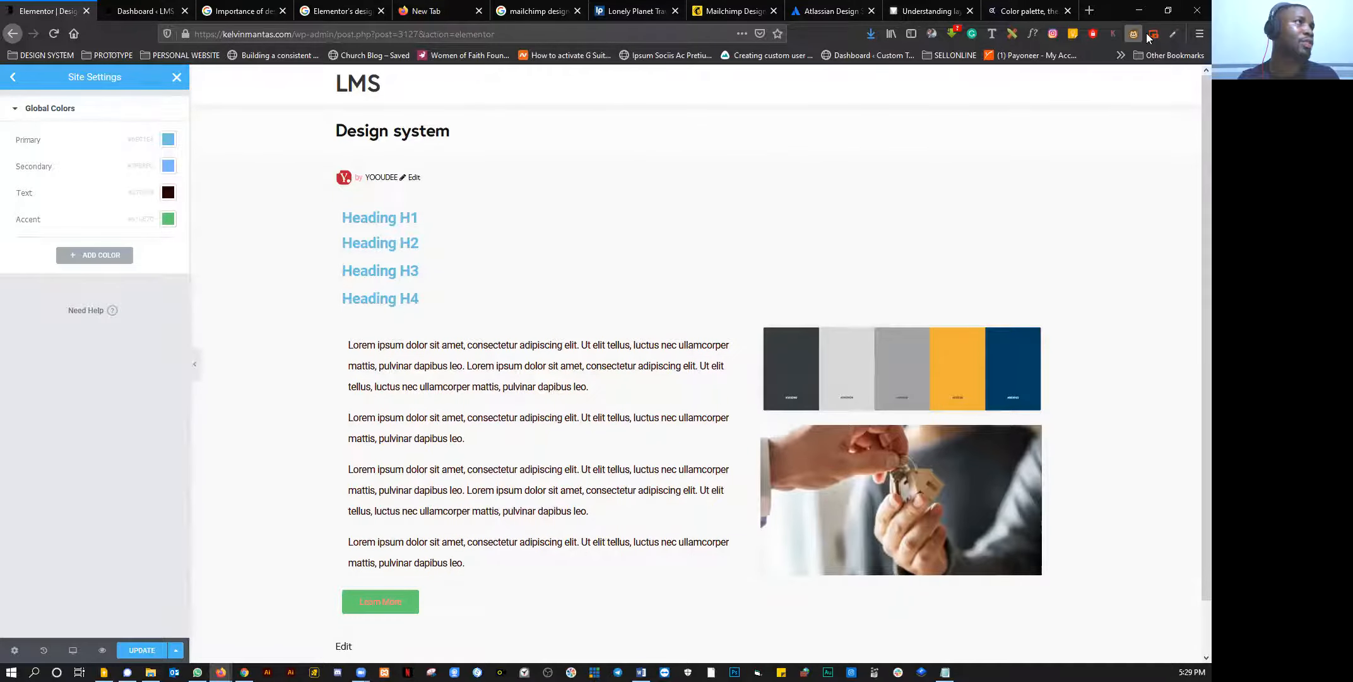
left_click(1173, 34)
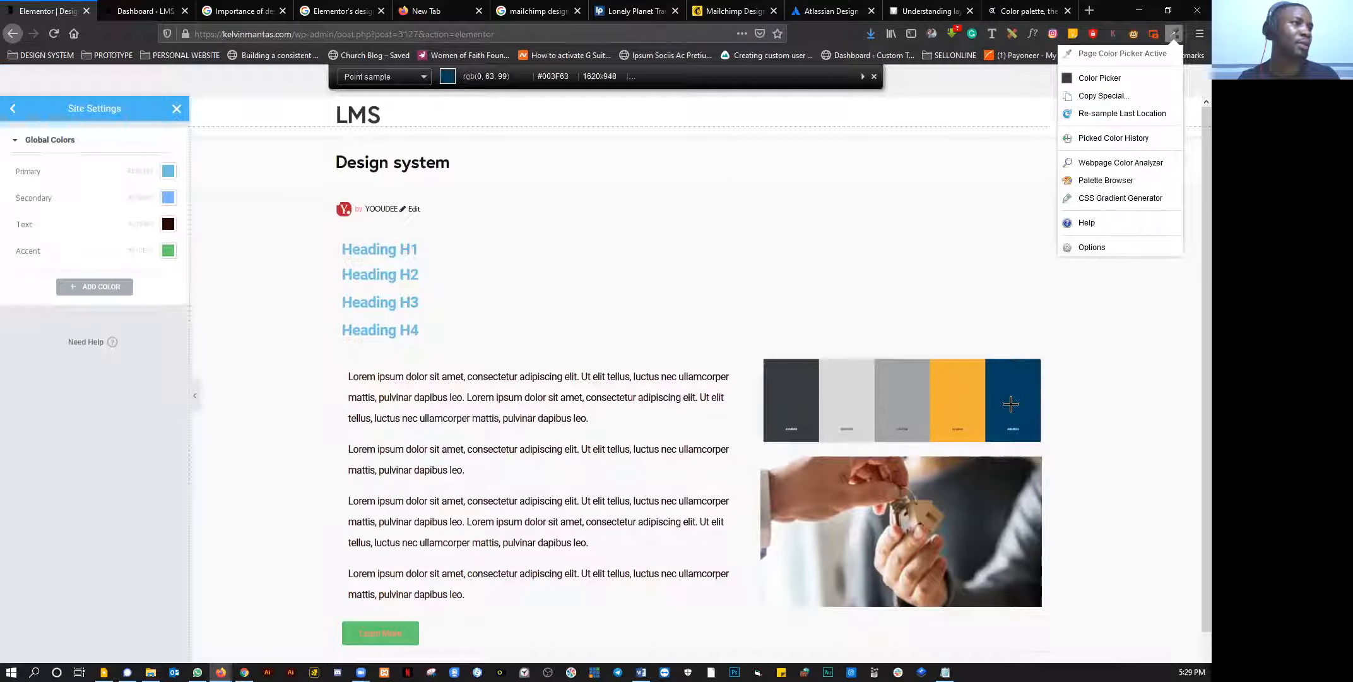
left_click(1010, 404)
left_click(167, 172)
key("ctrl+v")
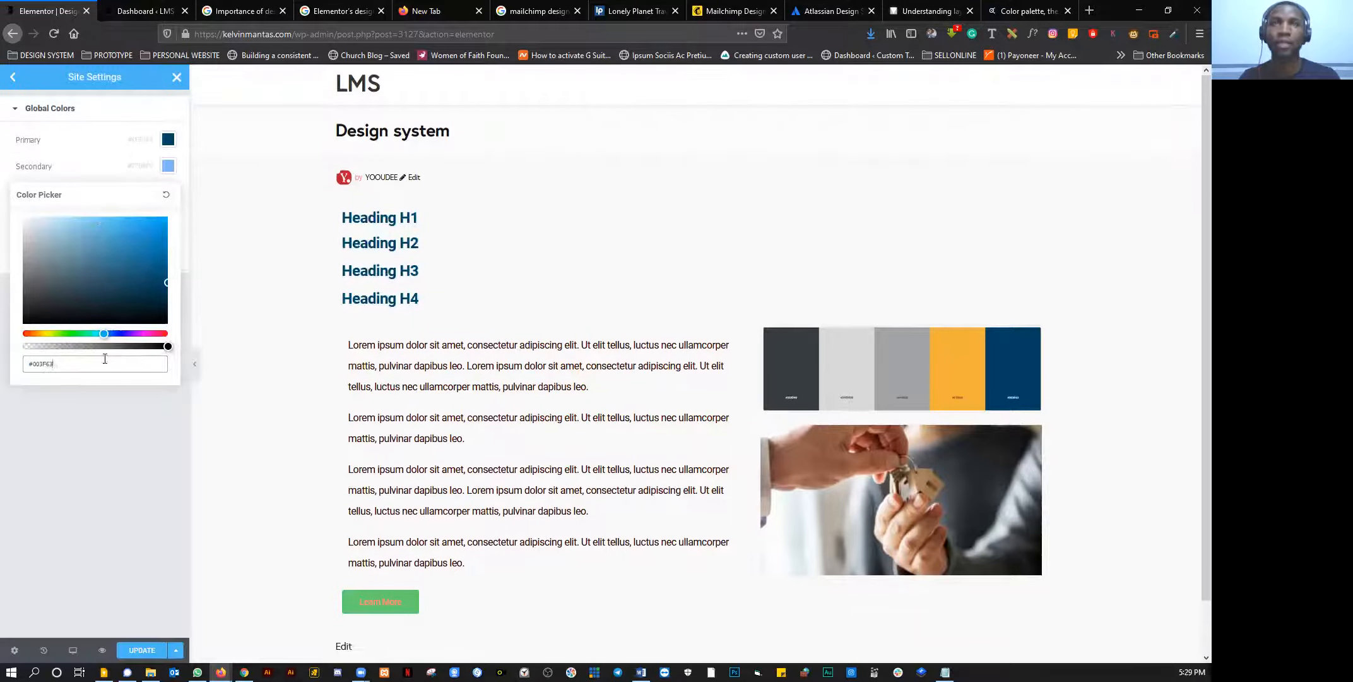
left_click(94, 140)
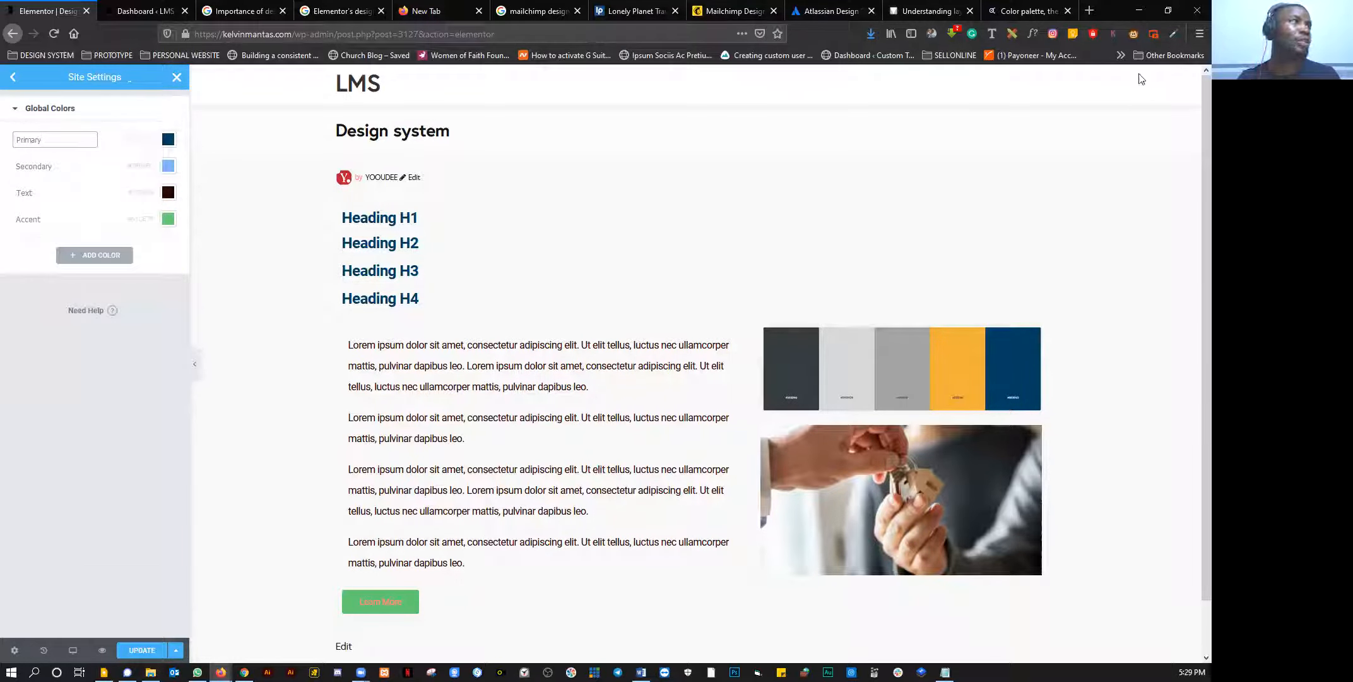
Step: Sample the palette's orange-yellow swatch and set the Secondary global color to #F2B138
left_click(1169, 37)
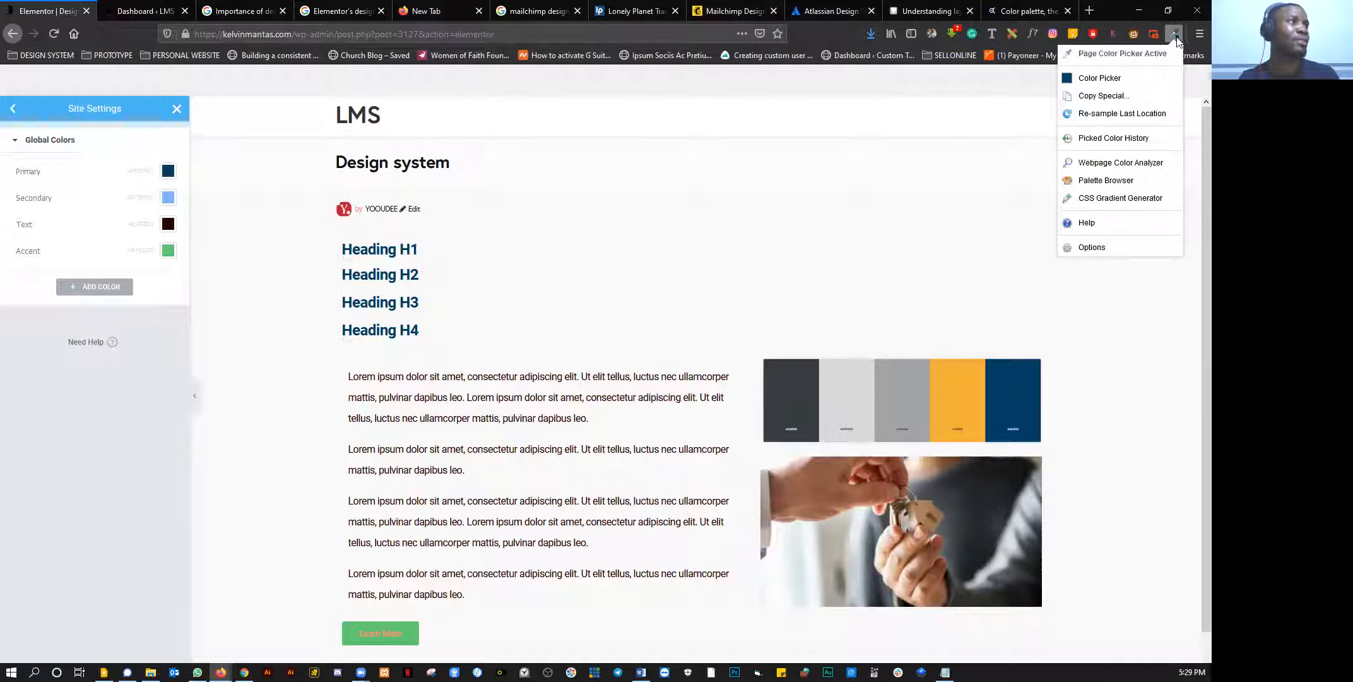
left_click(944, 394)
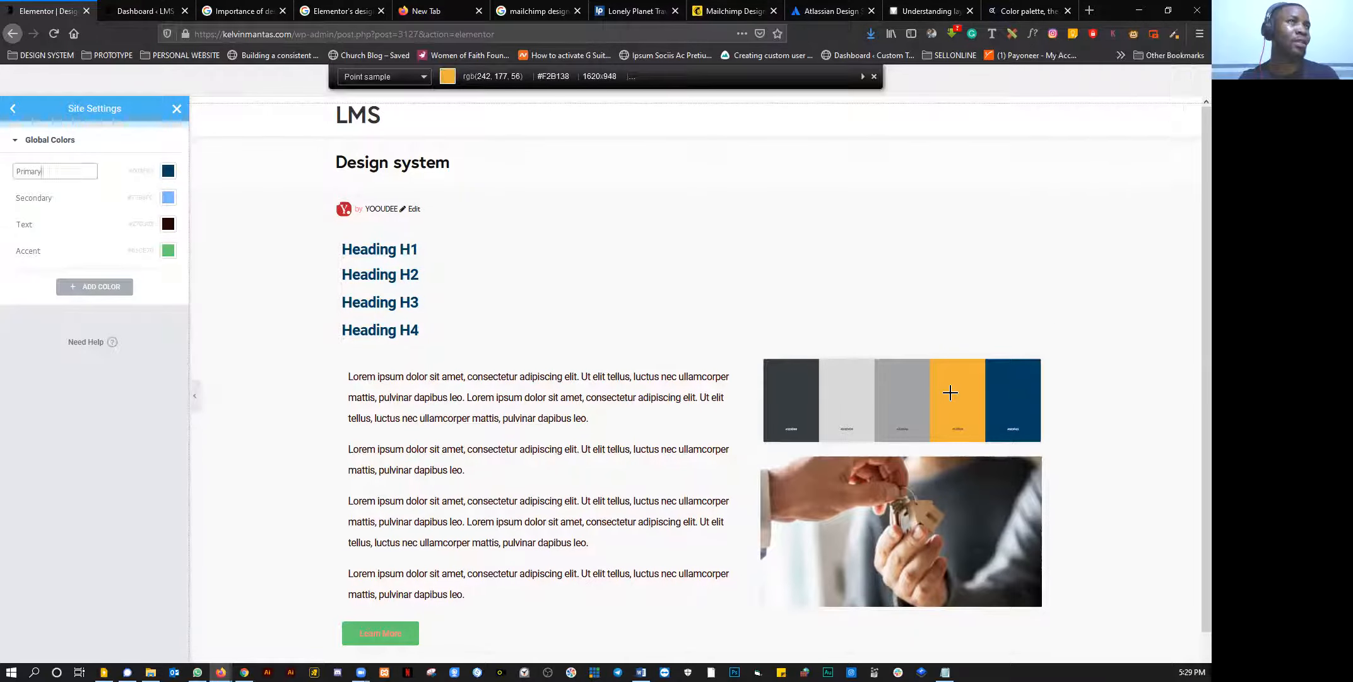
left_click(167, 201)
key("ctrl+v")
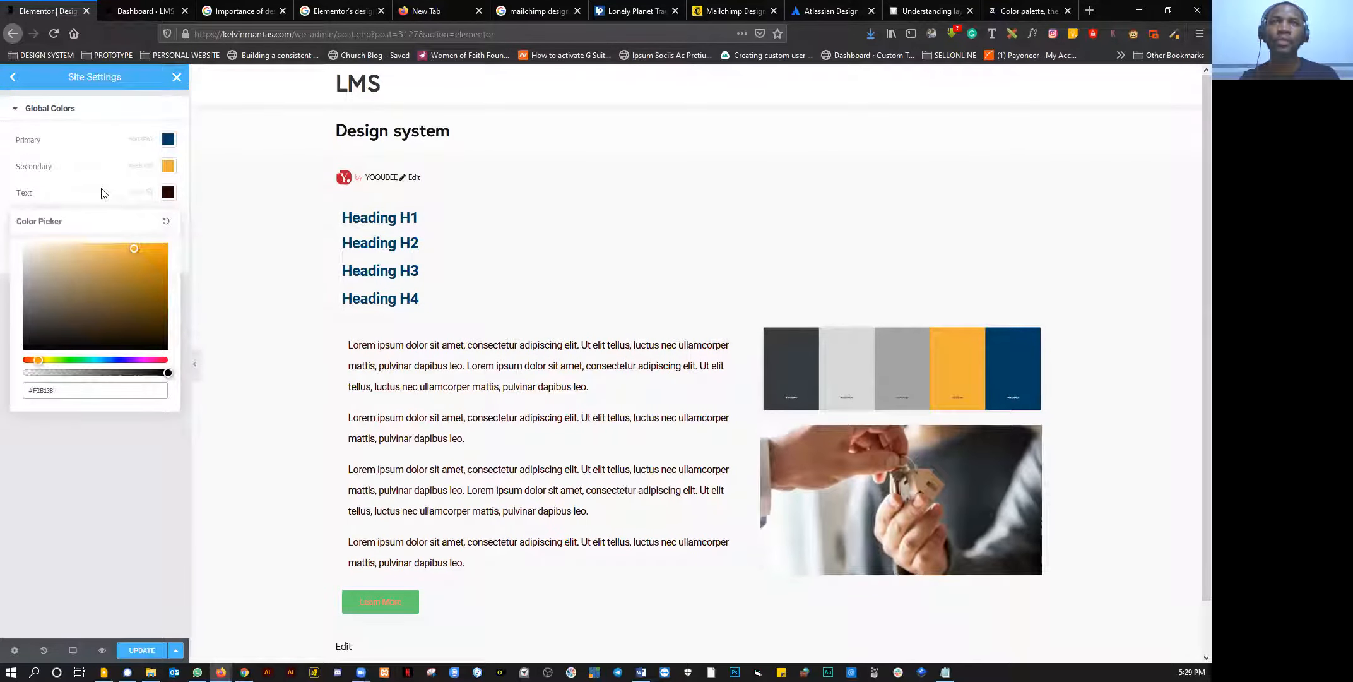
left_click(101, 193)
Step: Sample the palette's darkest gray swatch and set the Text global color to #353D40
left_click(1174, 33)
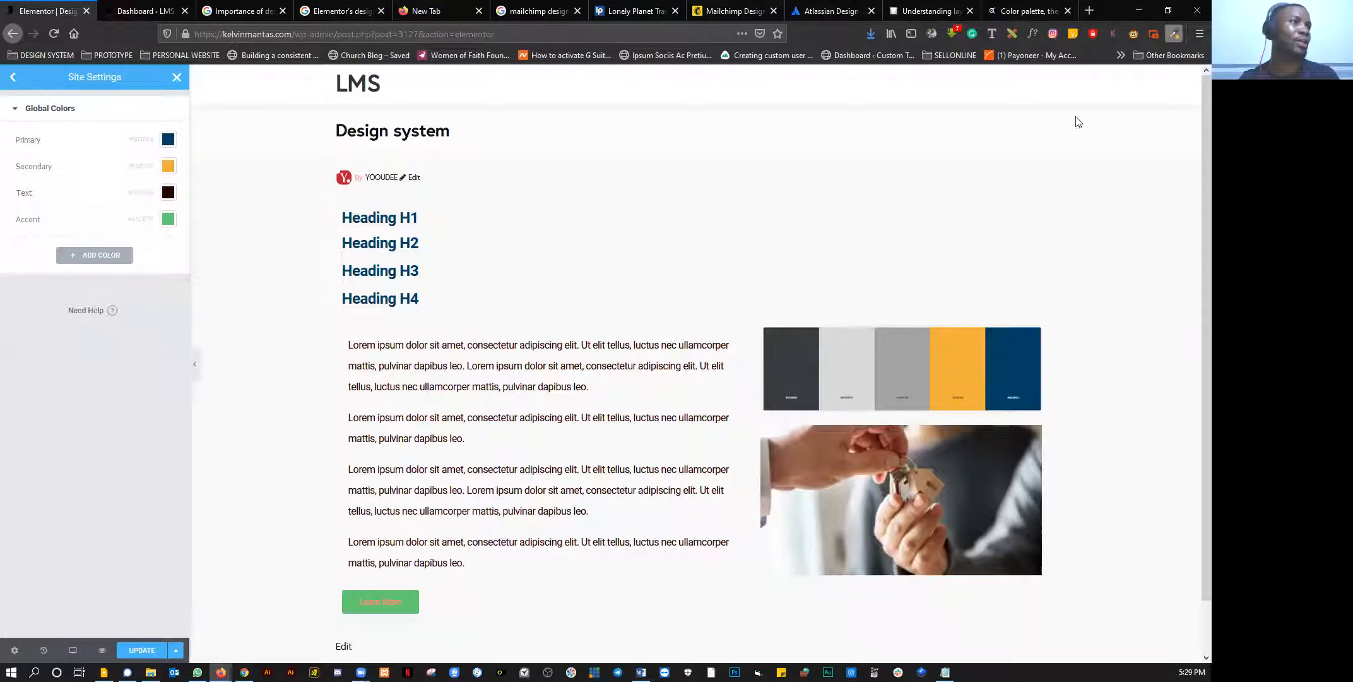
left_click(779, 384)
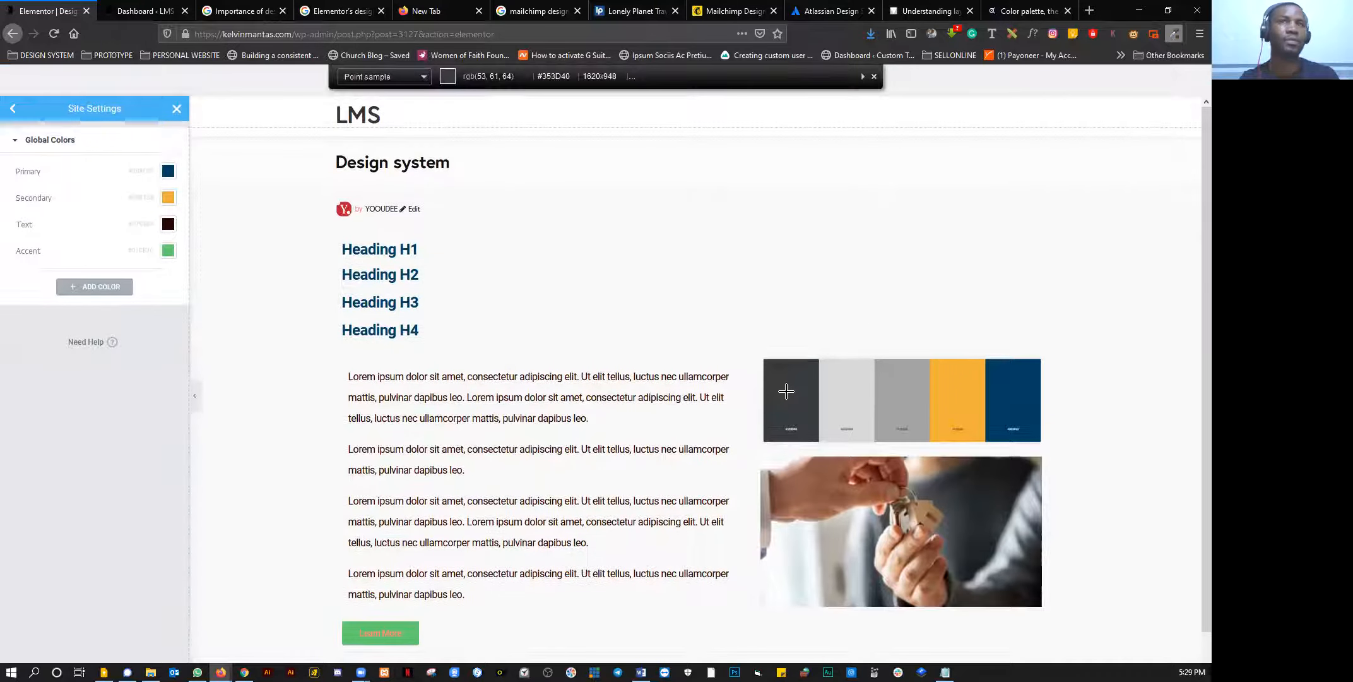
left_click(170, 226)
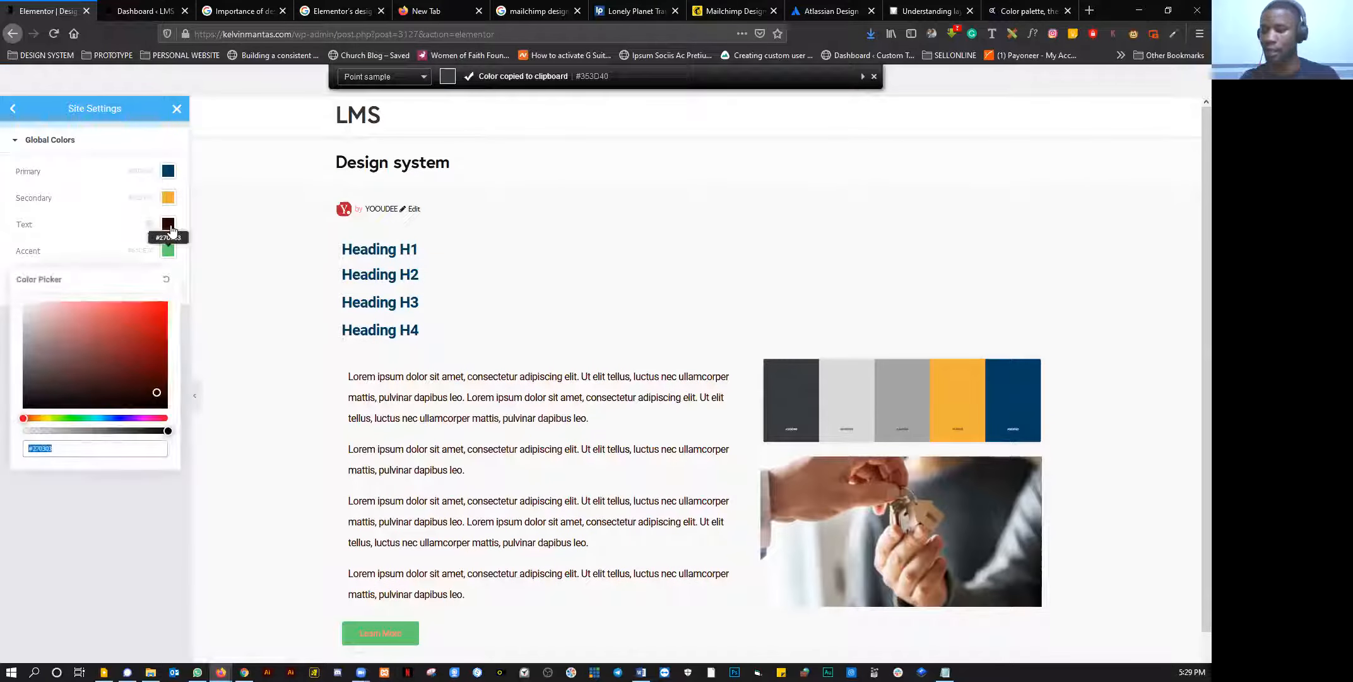
key("ctrl+v")
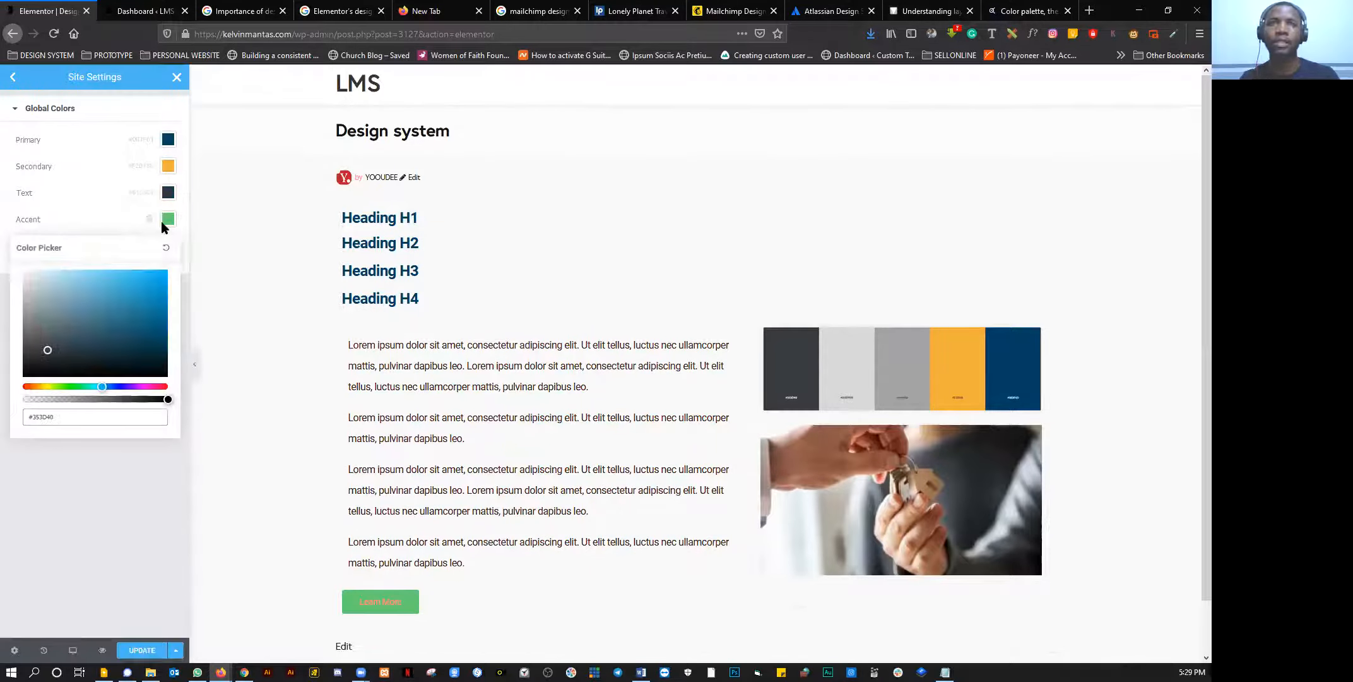
Step: Sample the palette's medium gray swatch and set the Accent global color to #A1A5A6
left_click(1174, 33)
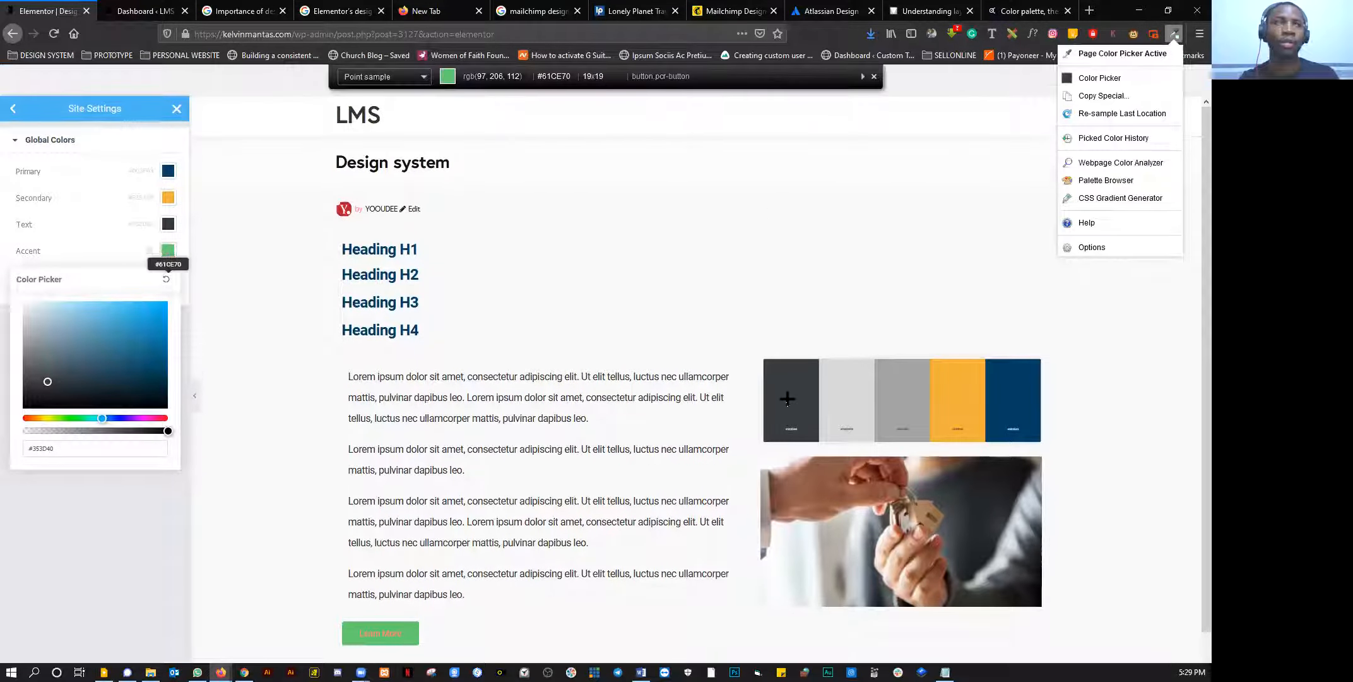
left_click(891, 389)
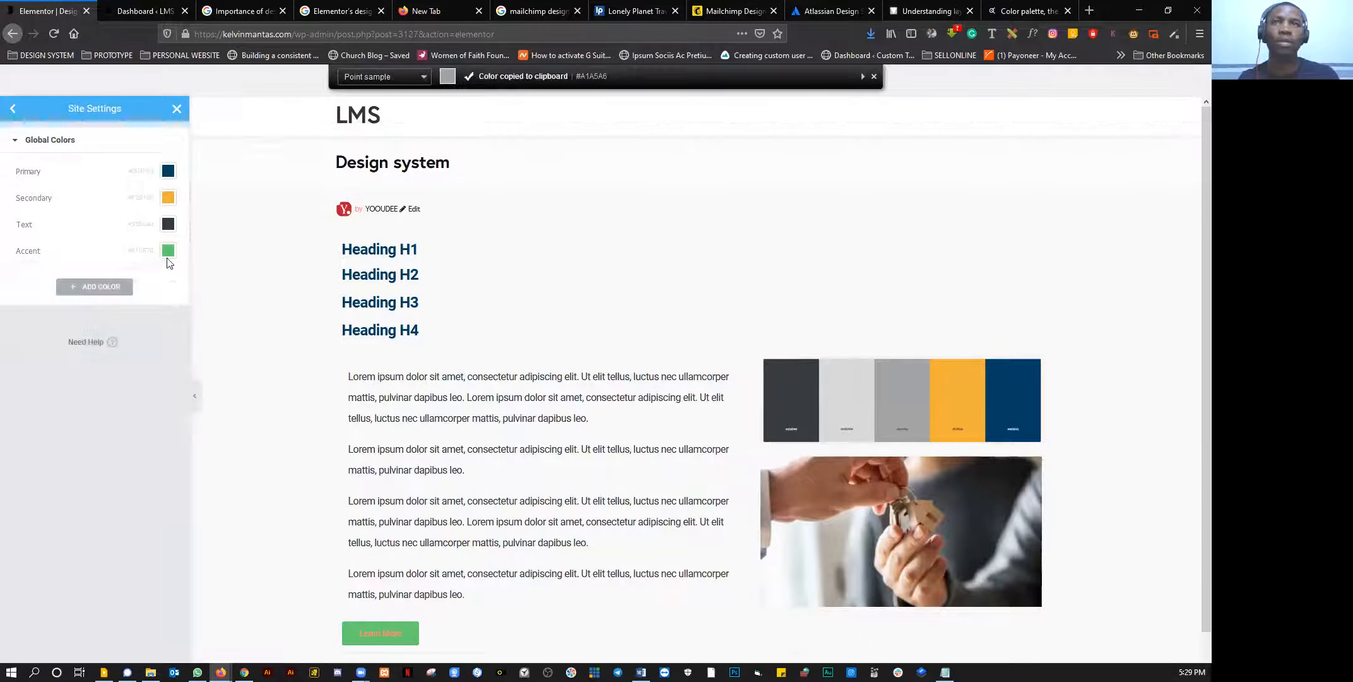
left_click(168, 251)
left_click(68, 445)
key("ctrl+a")
key("ctrl+v")
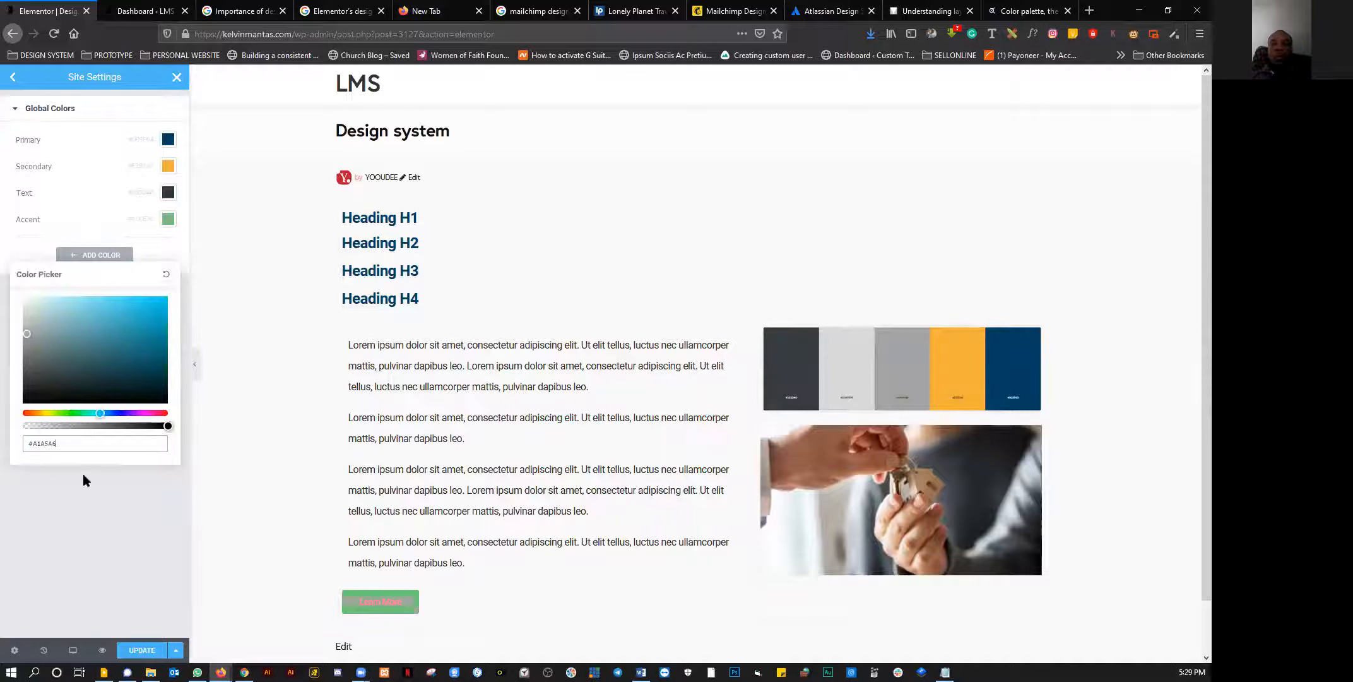
left_click(77, 473)
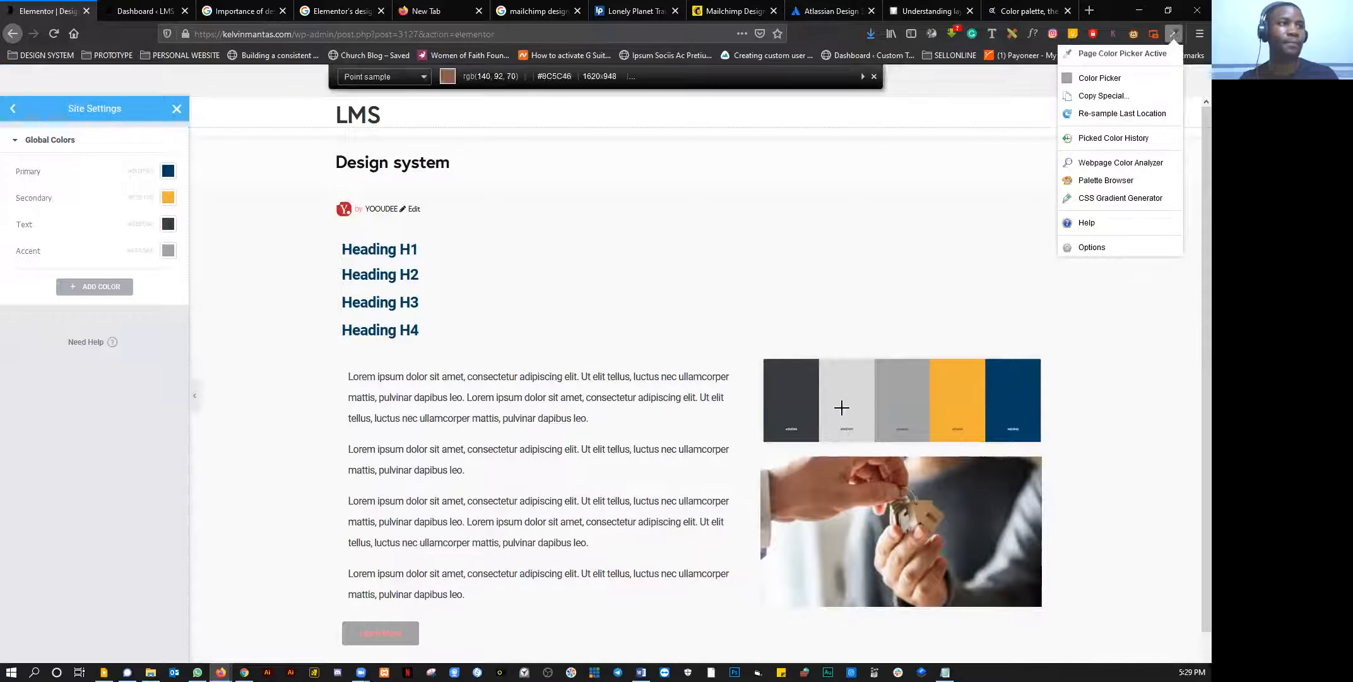
Step: Sample the palette's light gray swatch and add a new global color with that value
left_click(841, 407)
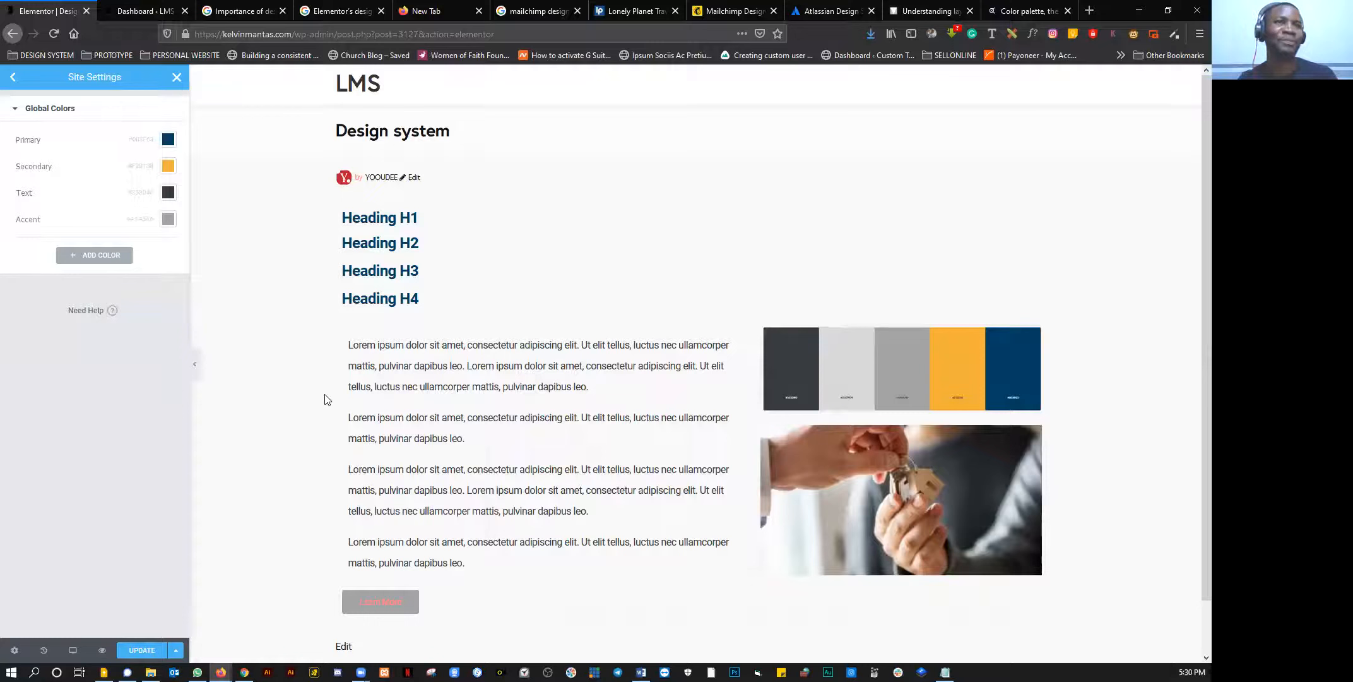
left_click(86, 255)
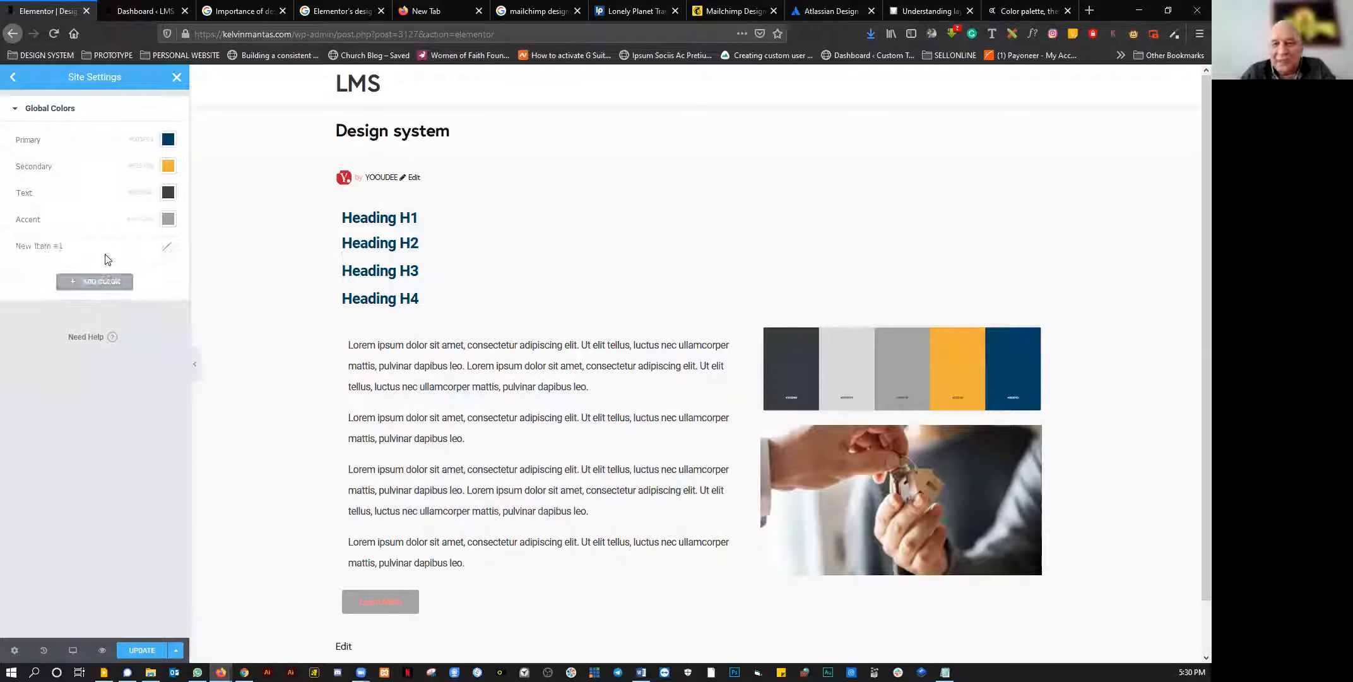
left_click(168, 246)
left_click(85, 442)
key("ctrl+v")
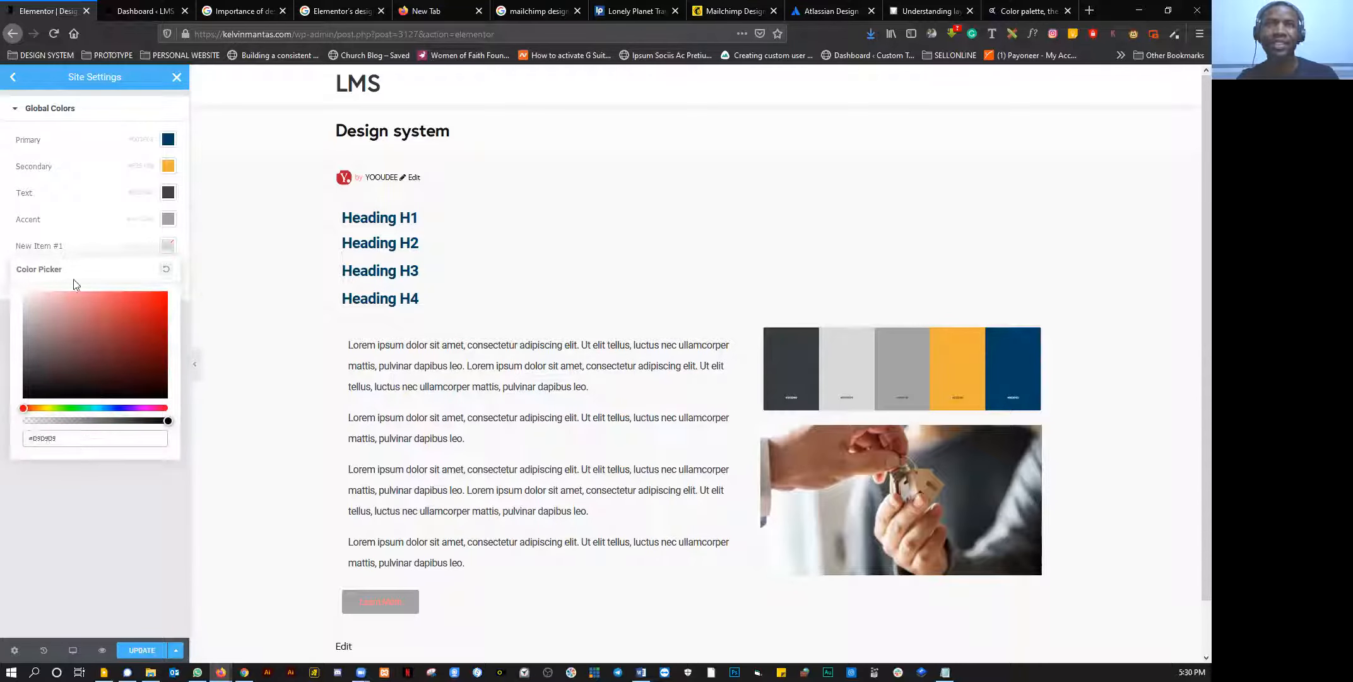
Step: Rename the newly added global color to Light Gray
left_click(80, 246)
key("ctrl+a")
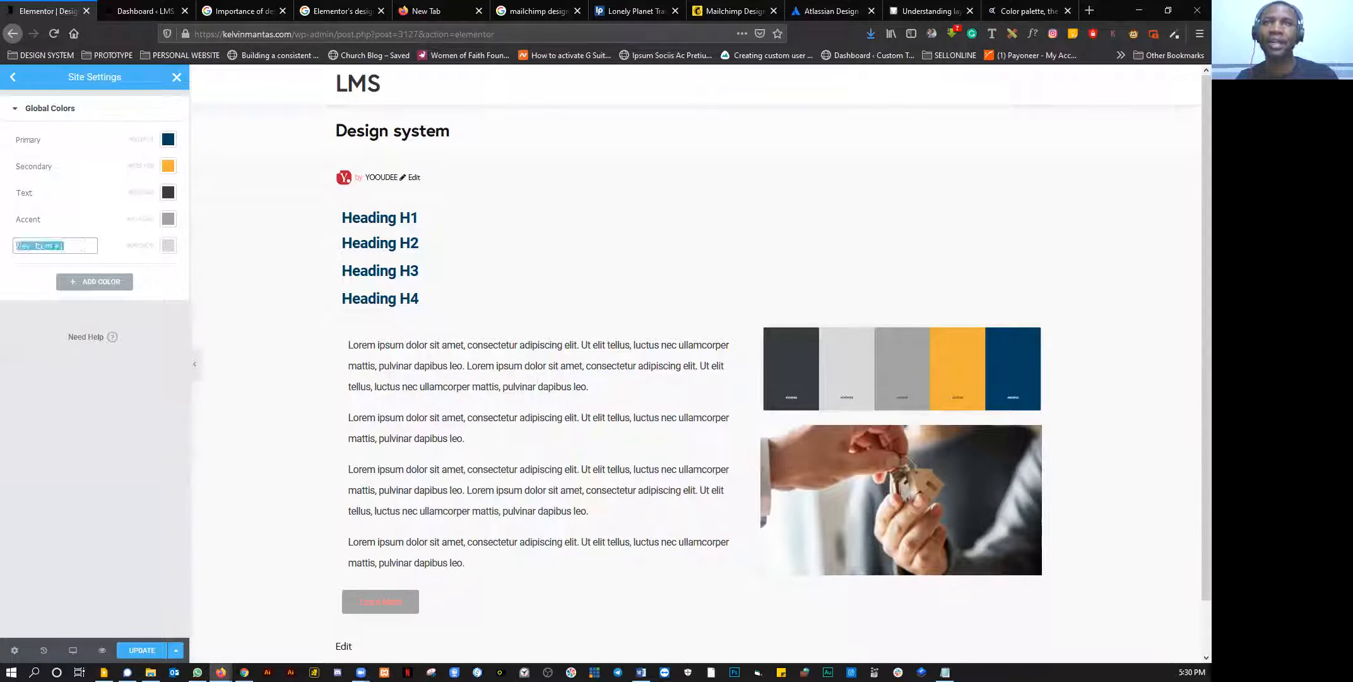
type("gg")
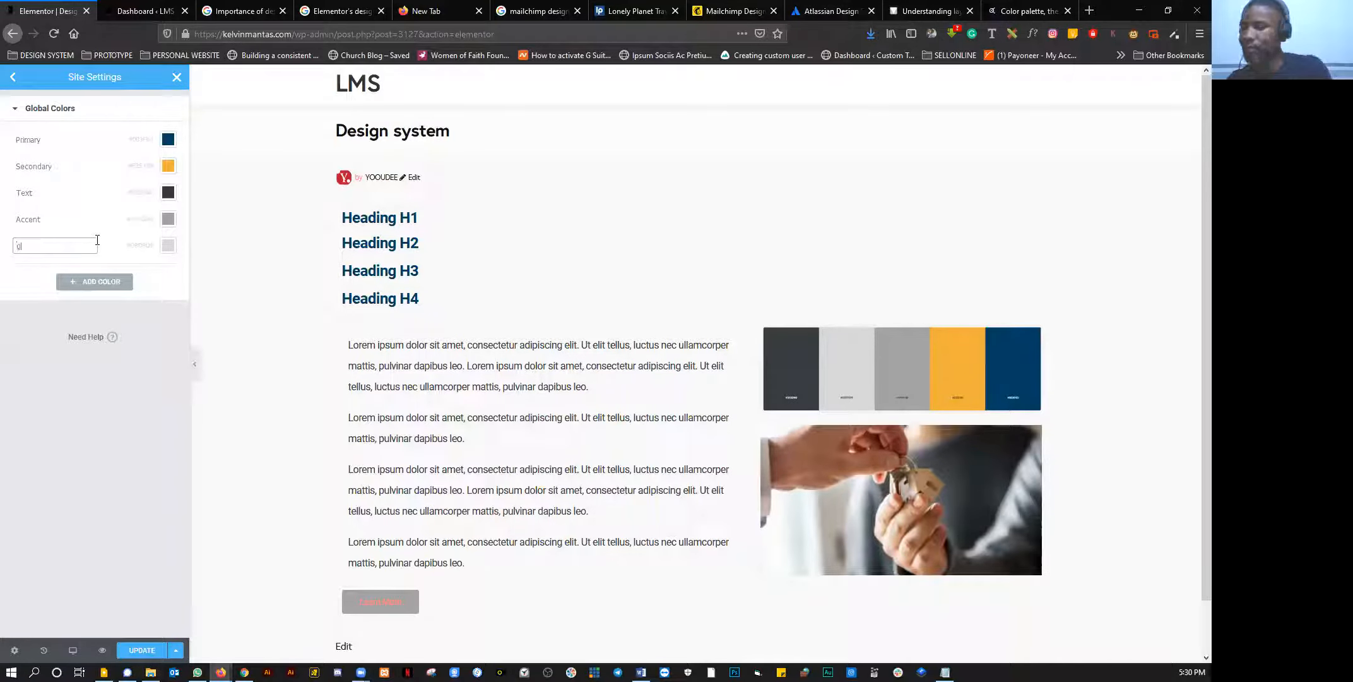
type("Light Gr")
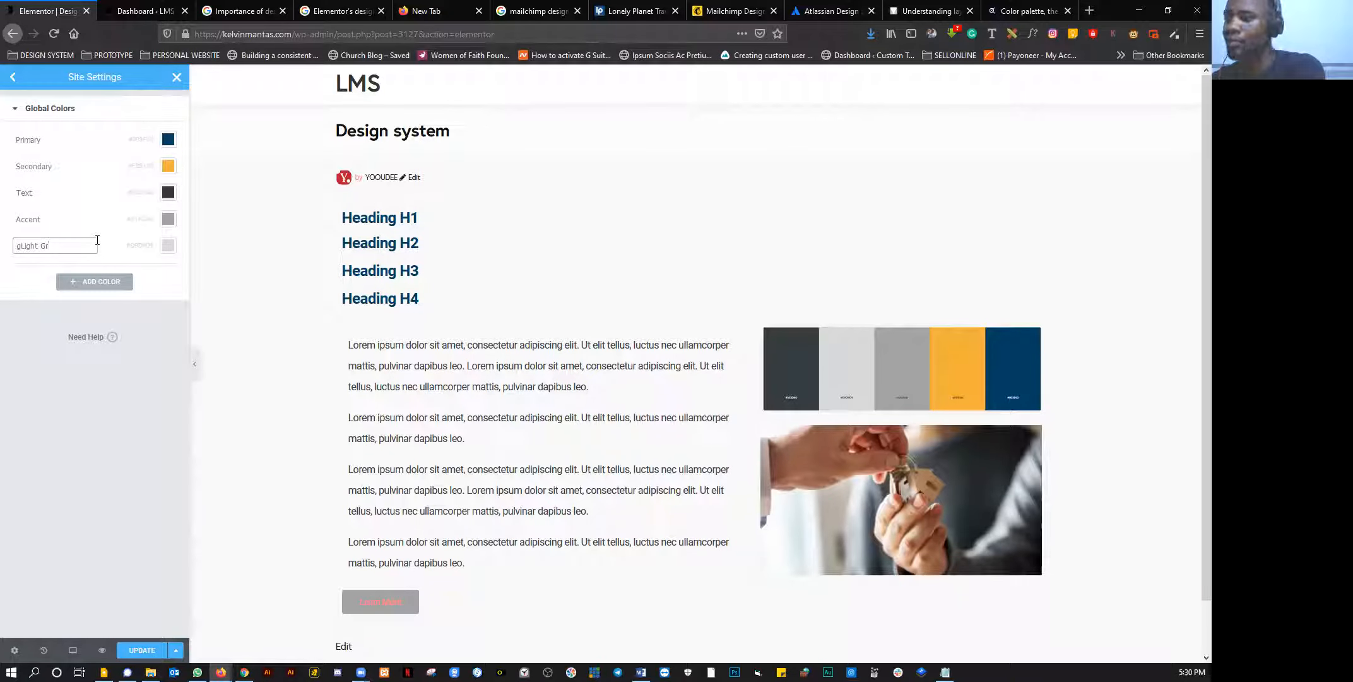
key("ctrl+a")
type("L")
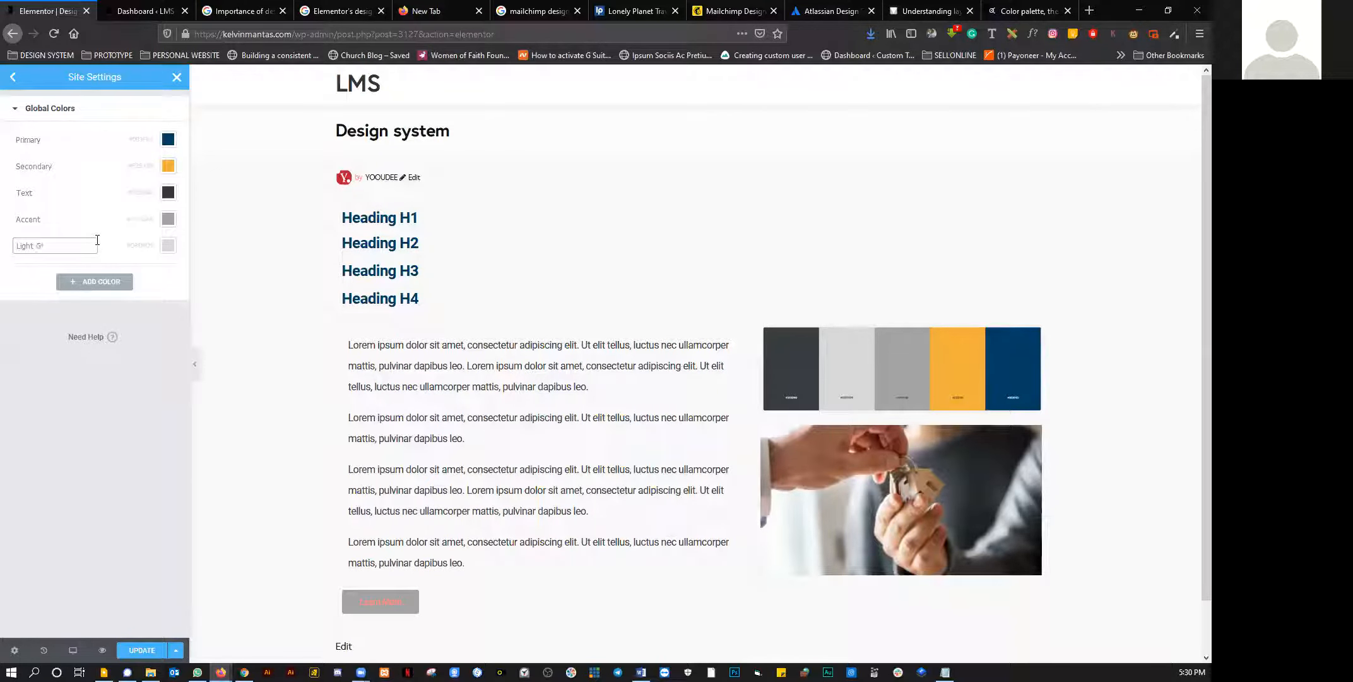
left_click(86, 230)
Step: Rename the Accent global color to Dark Gray and the Text global color to Deep Dark Gray
left_click(47, 218)
key("ctrl+a")
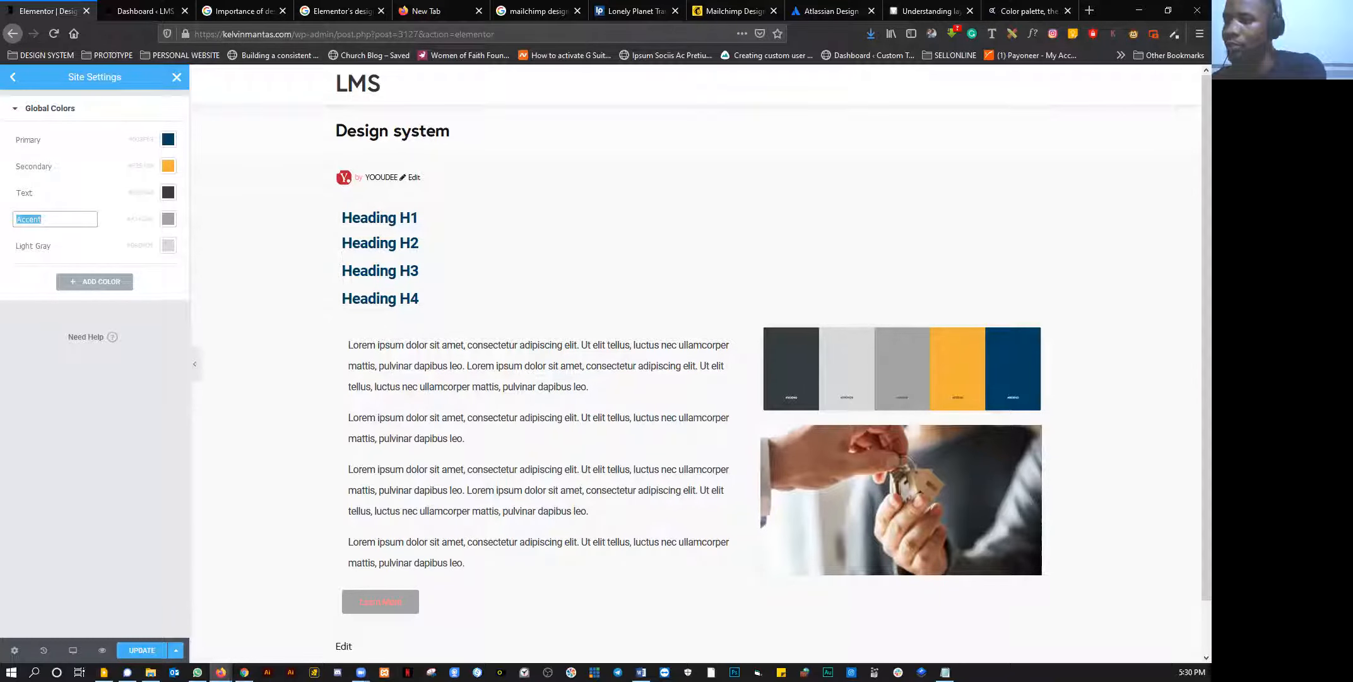
type("Dark Gra")
left_click(42, 192)
key("ctrl+a")
type("Dee")
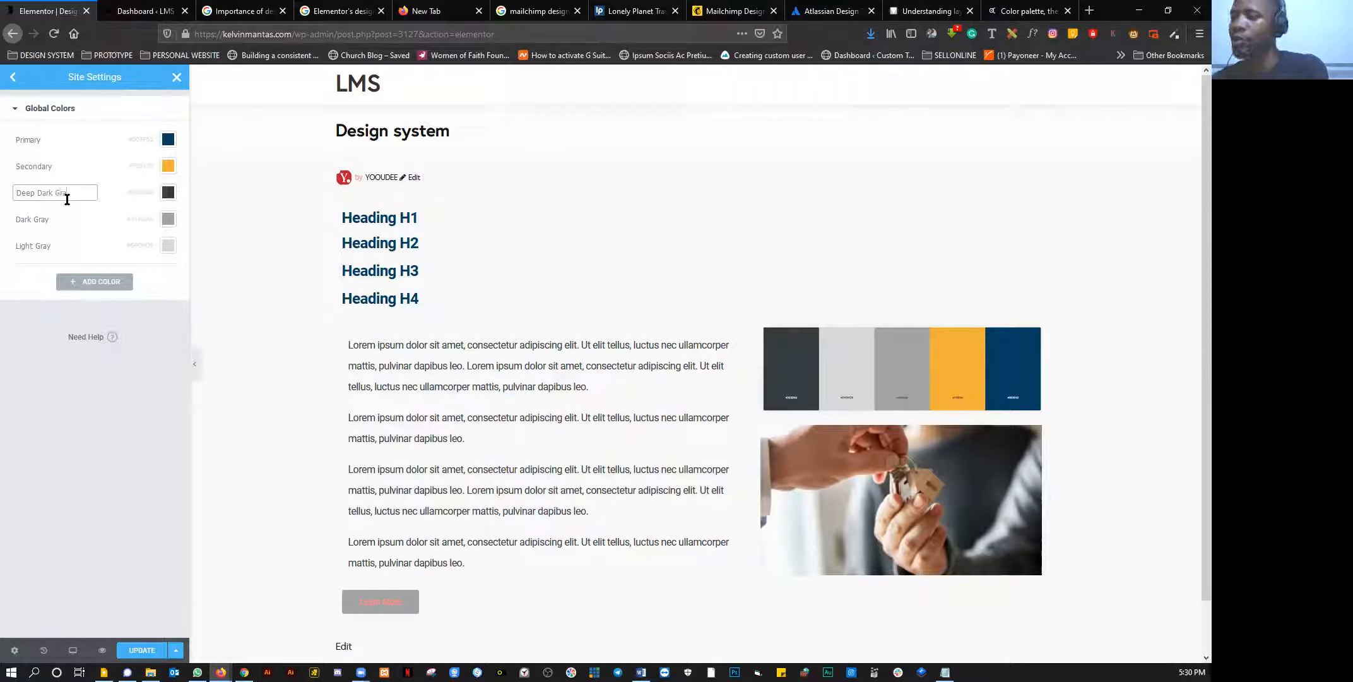
Step: Rename the Secondary global color to Lime Yellow
left_click(67, 165)
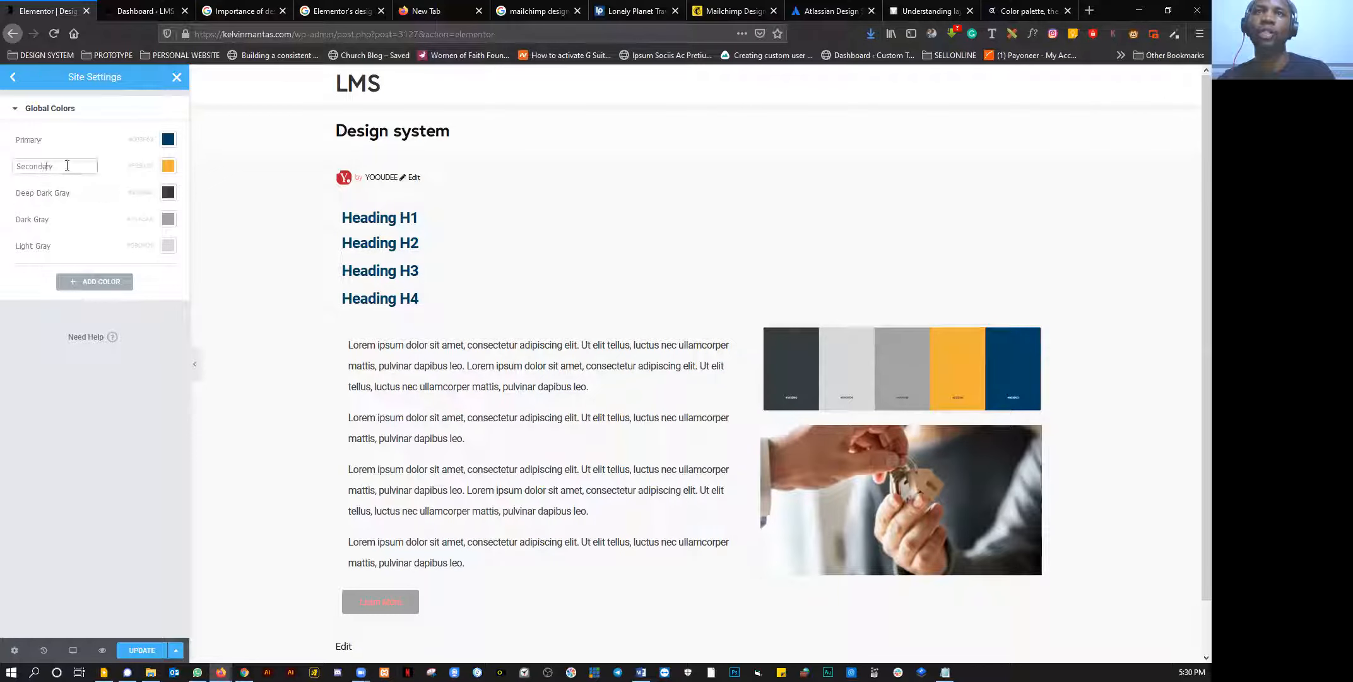
double_click(53, 166)
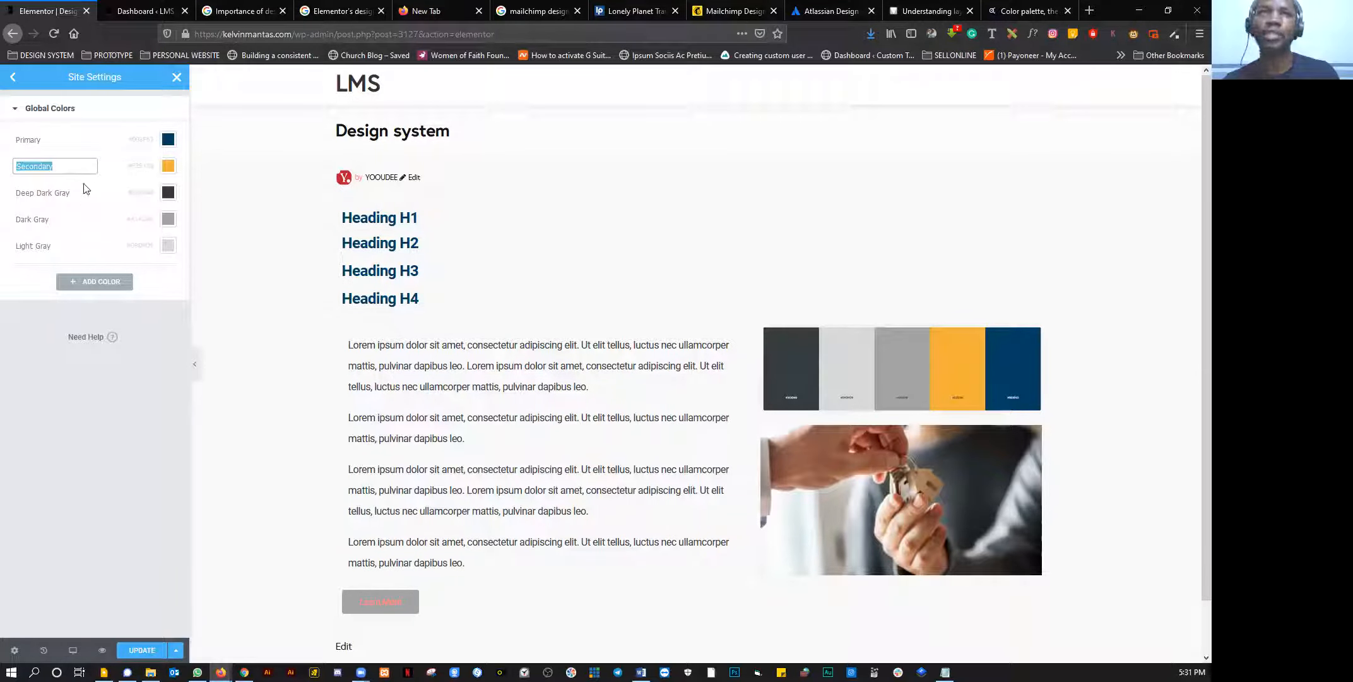
left_click(63, 170)
double_click(19, 166)
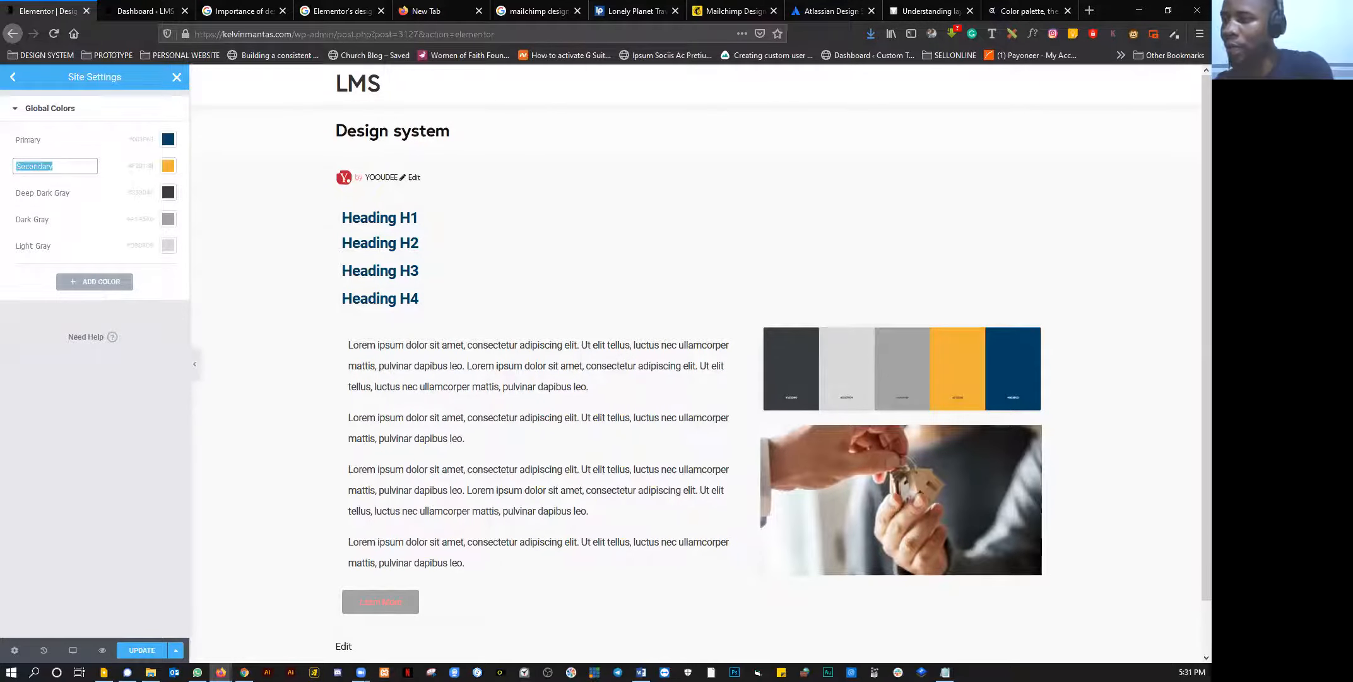
type("Lime Yellow")
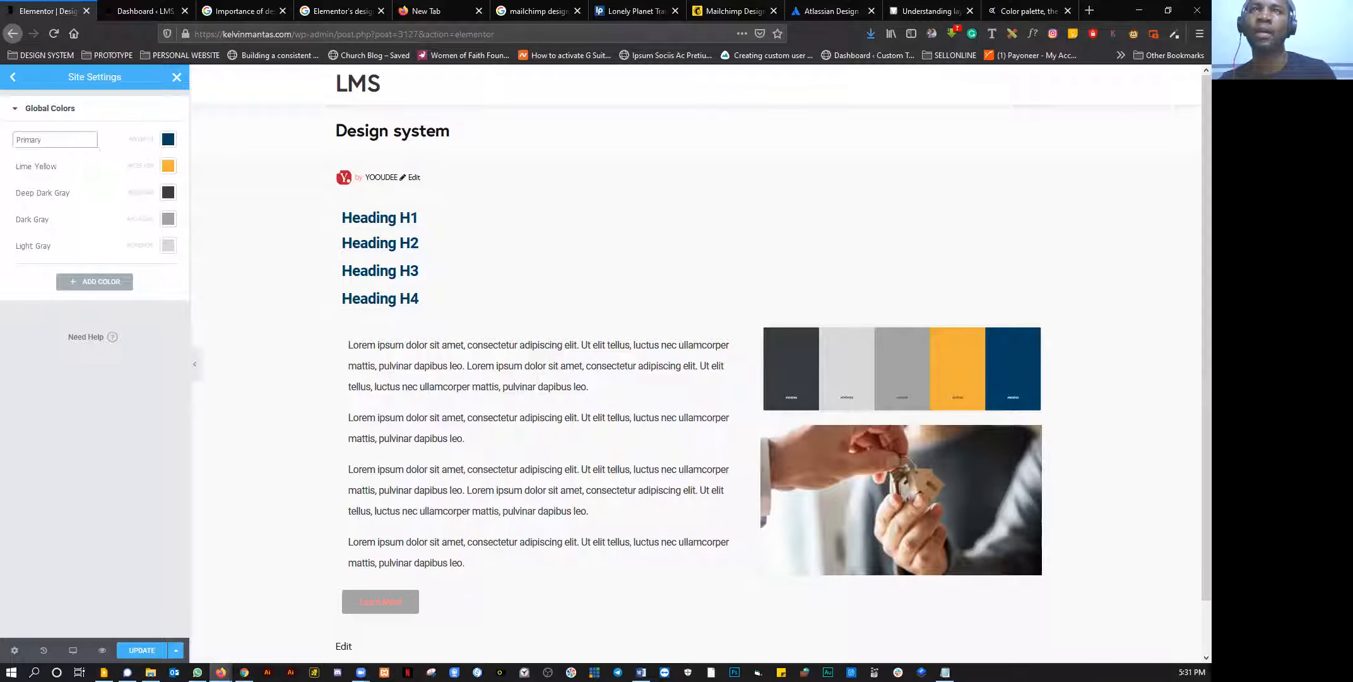
Step: Rename the Primary global color to Navy Blue
double_click(40, 139)
type("M")
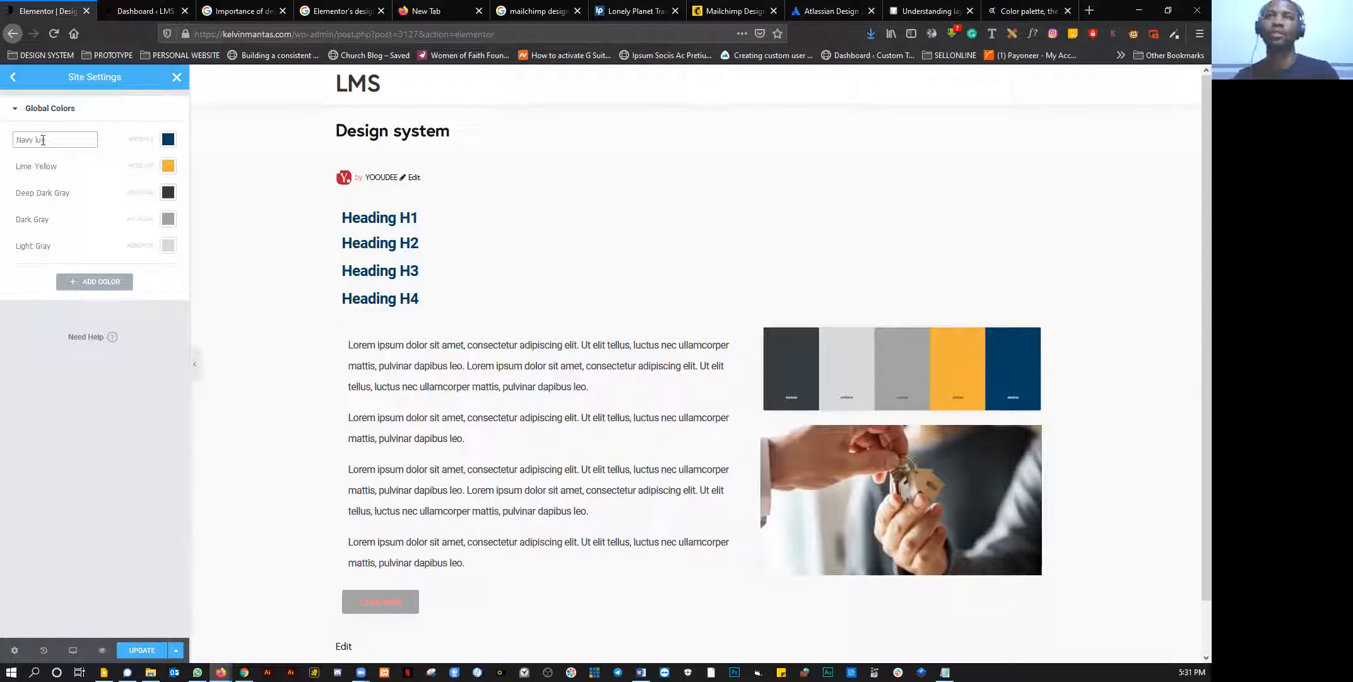
type("B")
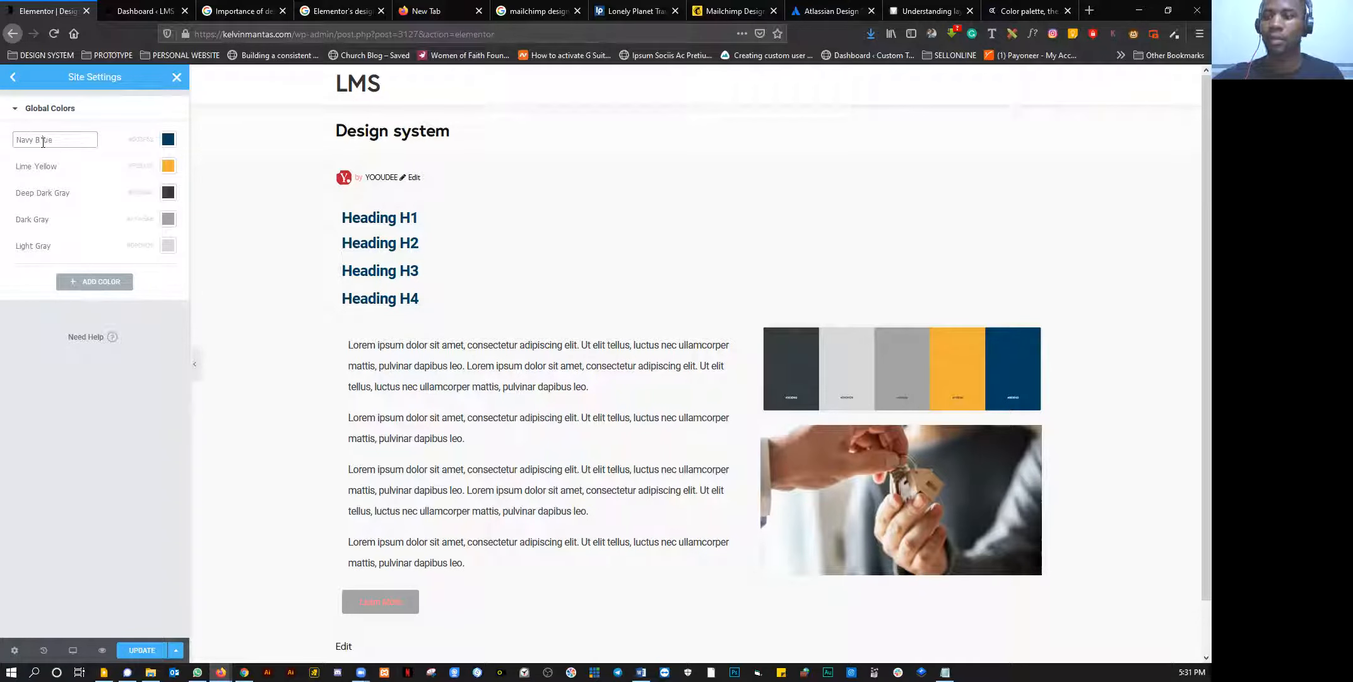
left_click(38, 115)
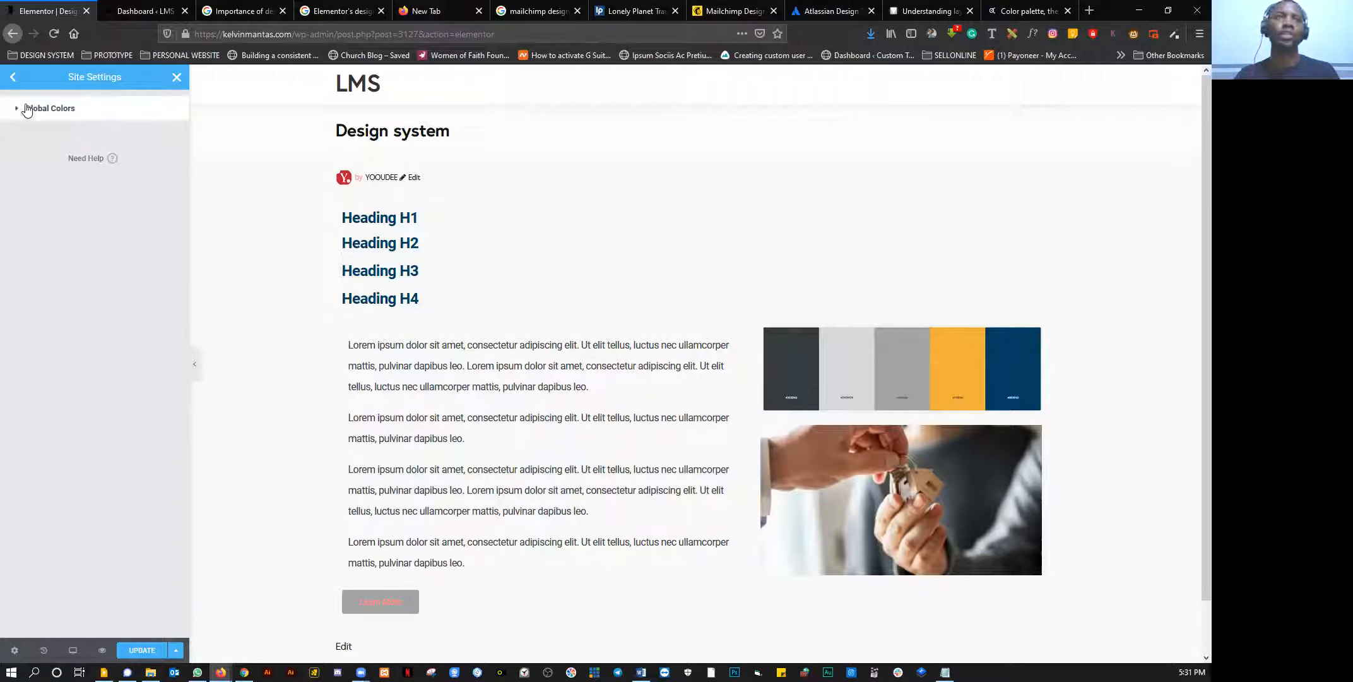
left_click(27, 109)
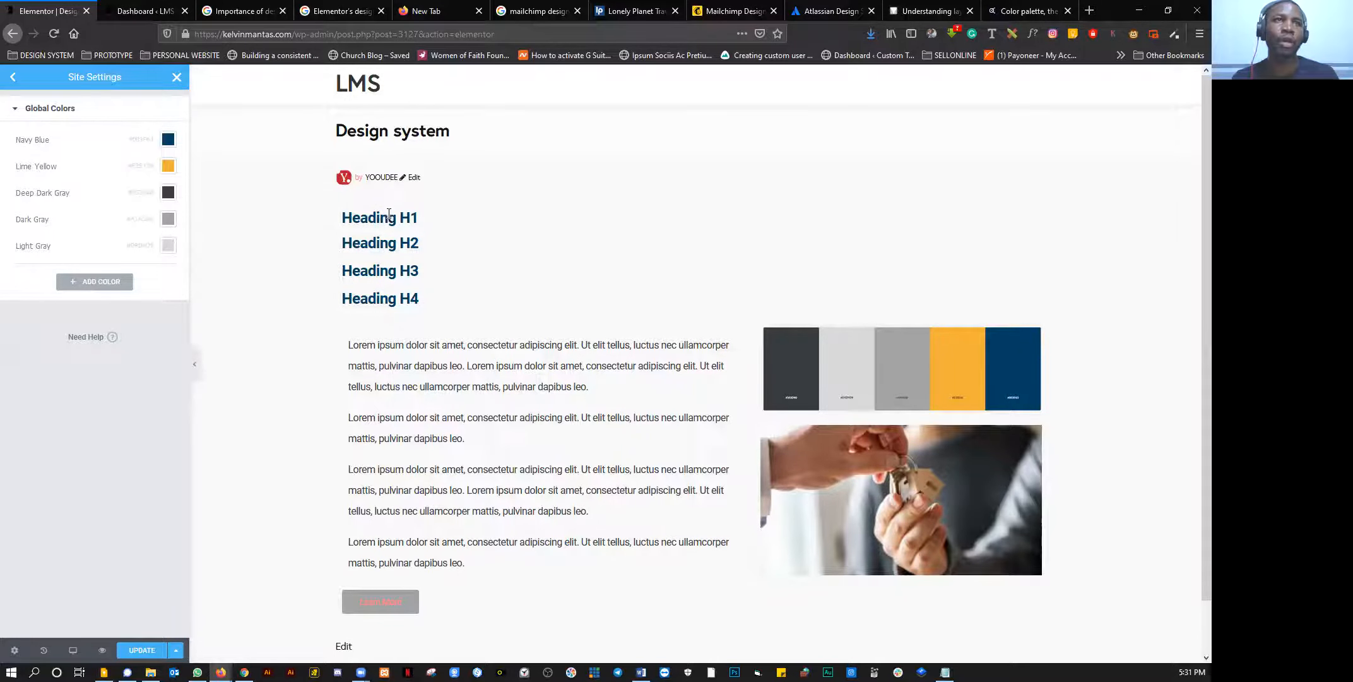
Step: Save the site settings with the renamed global colors
scroll(386, 223, "down", 2)
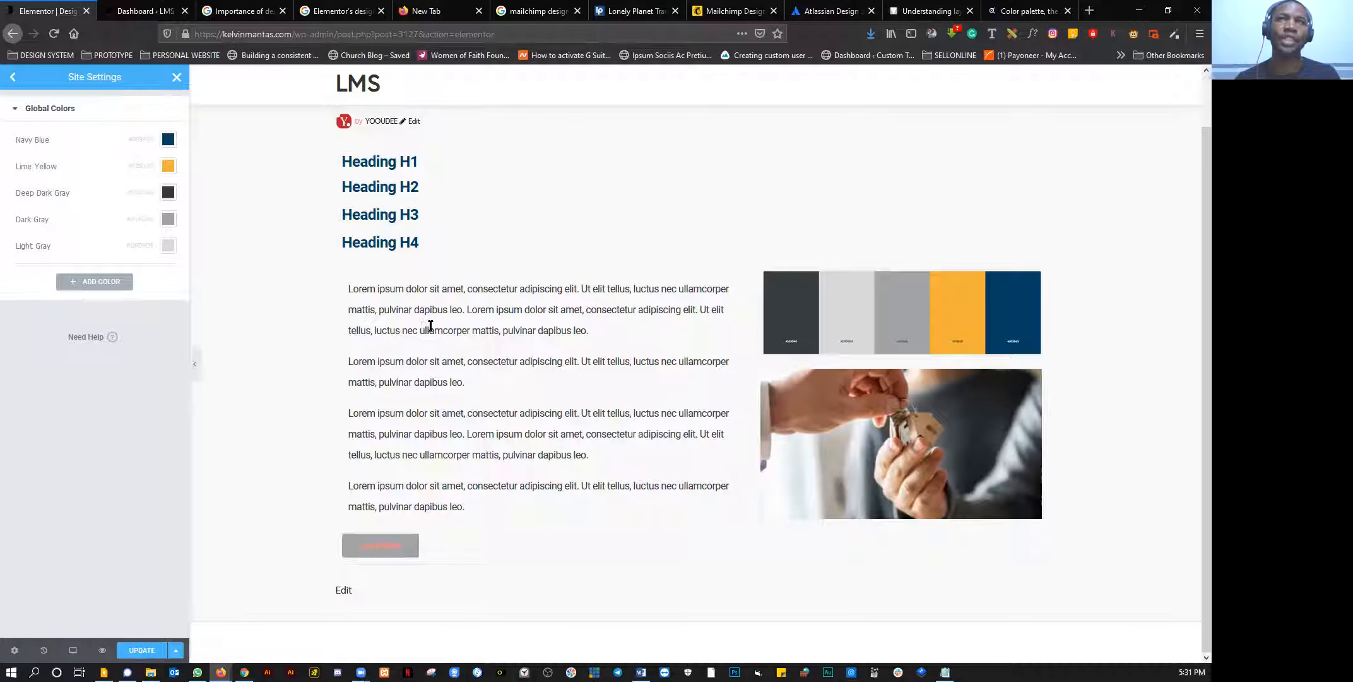
scroll(429, 325, "up", 1)
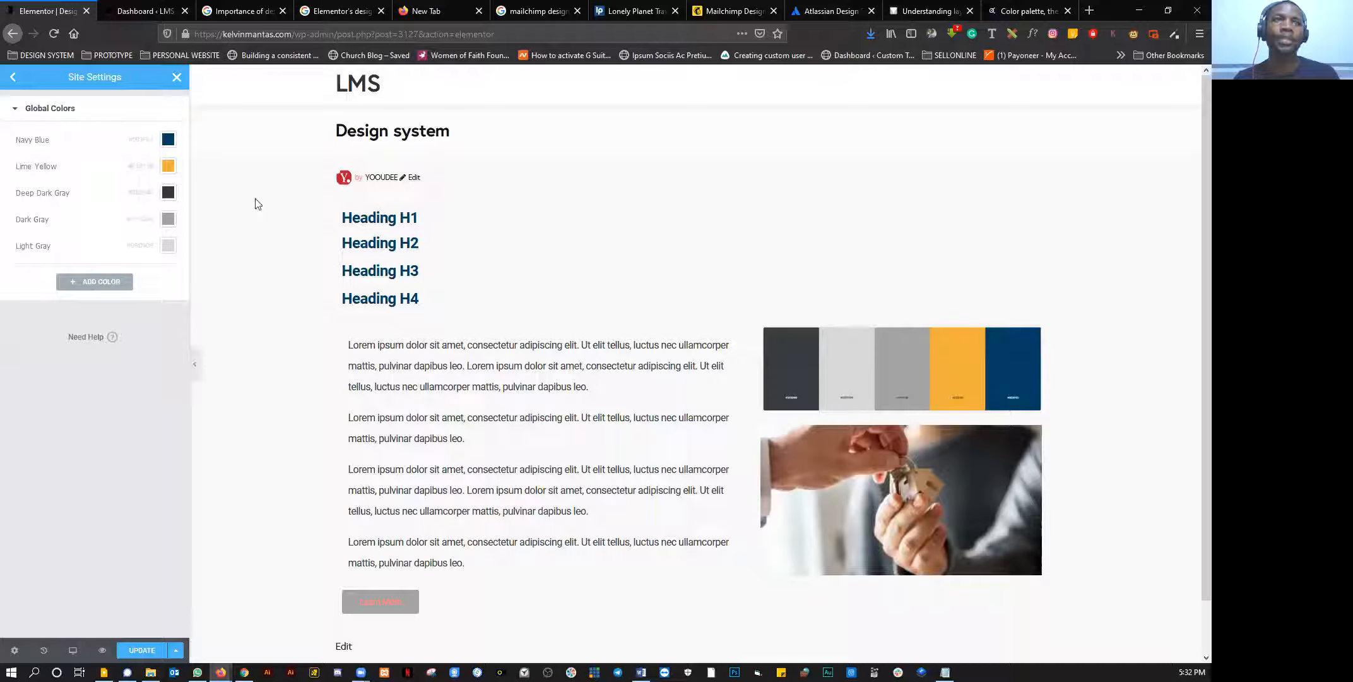
scroll(384, 409, "down", 1)
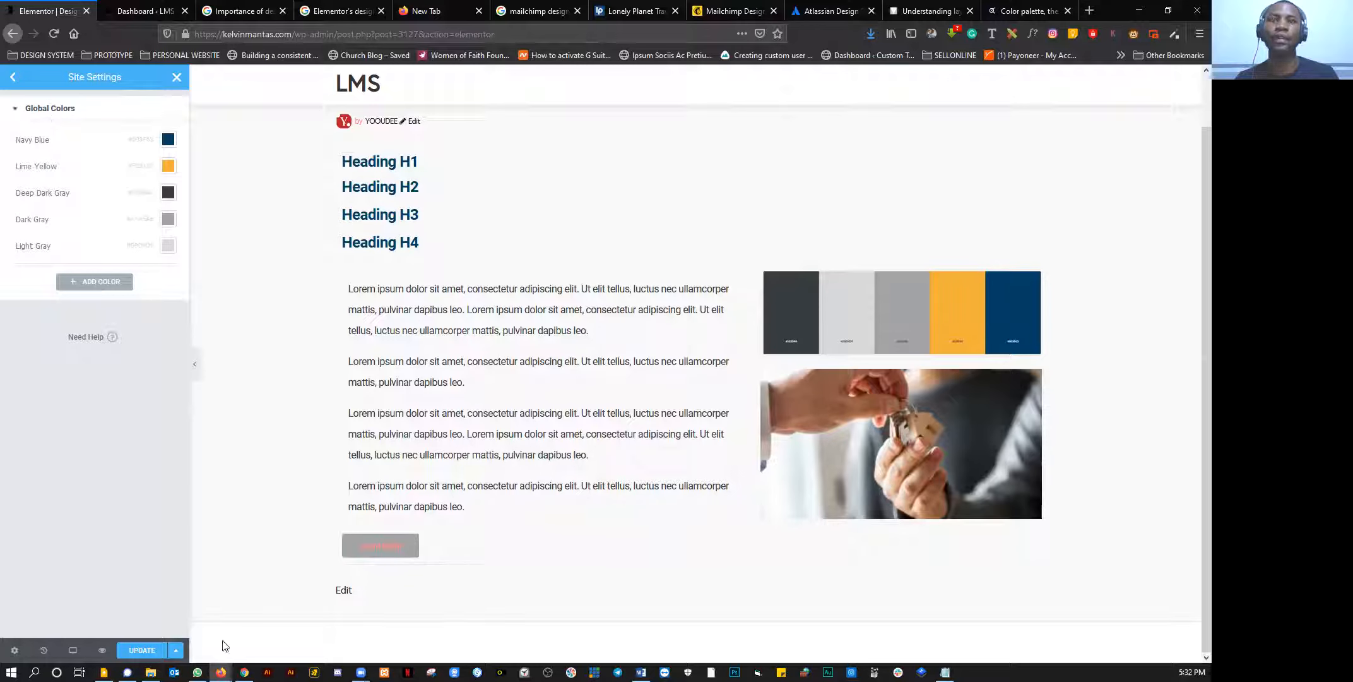
left_click(140, 651)
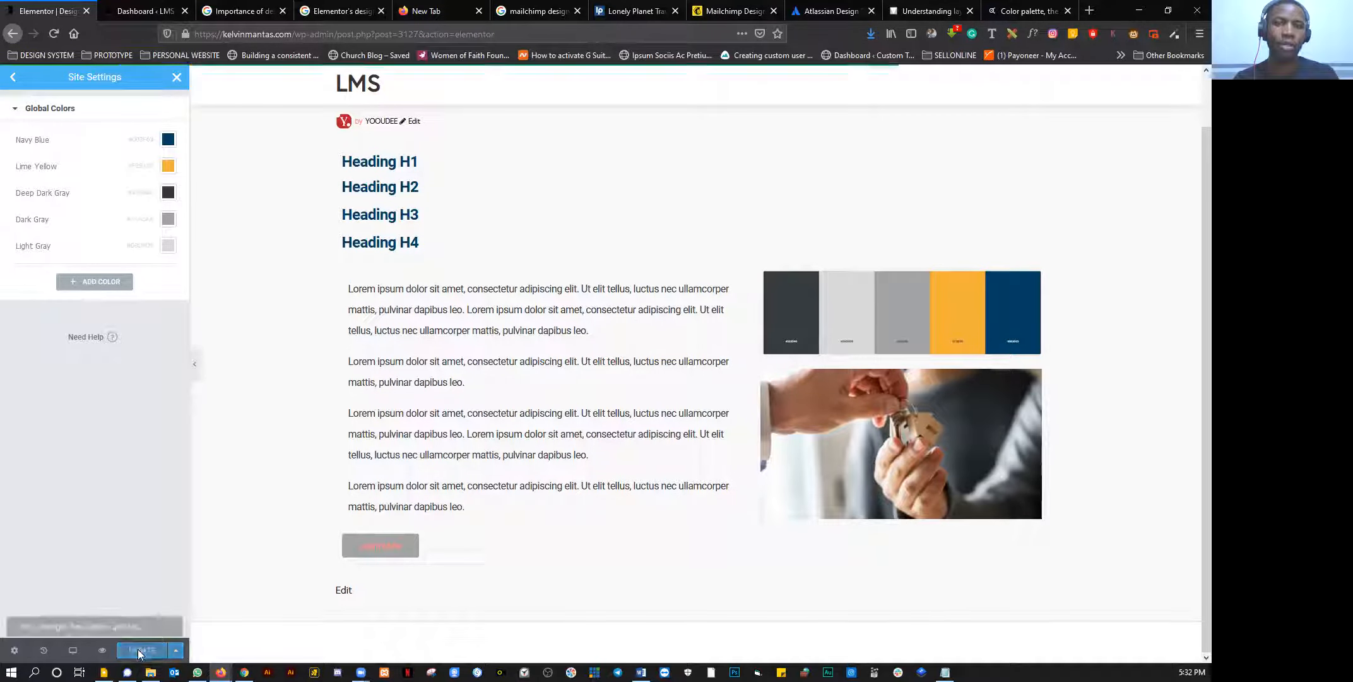
Step: In the global fonts, increase the Primary Headline font size to about 41 px
left_click(13, 79)
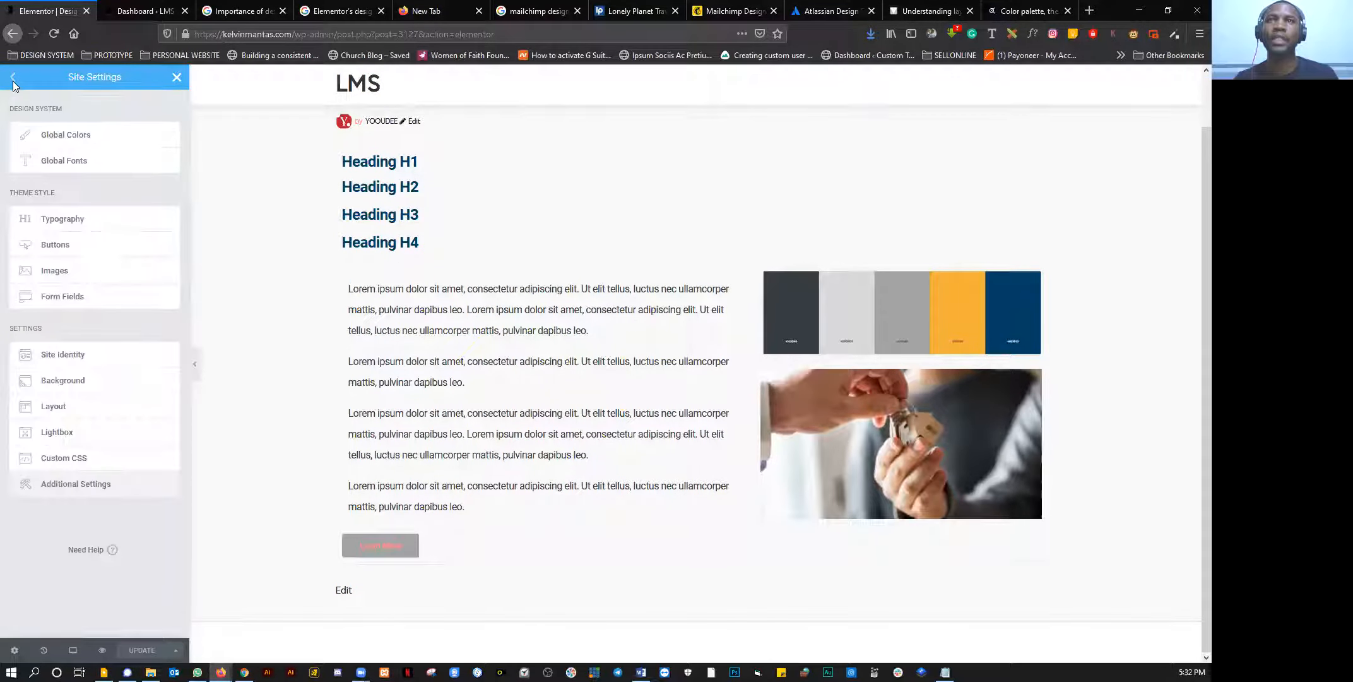
left_click(64, 165)
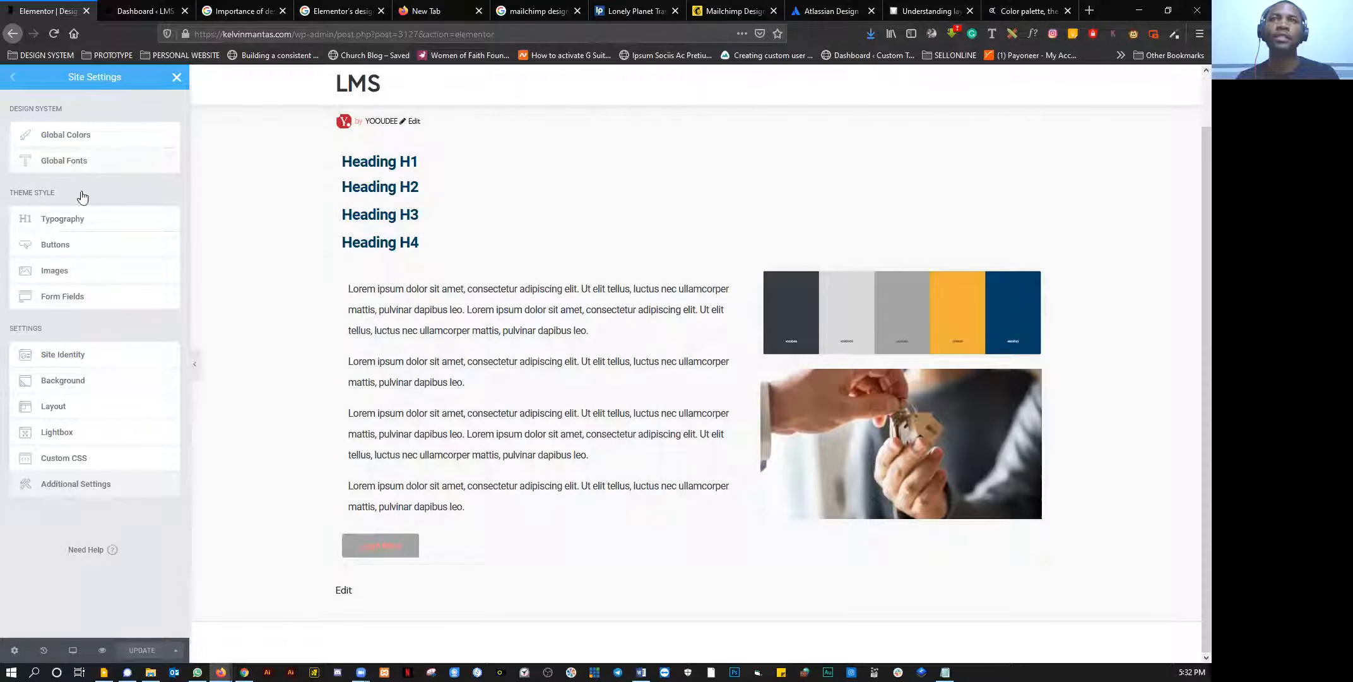
scroll(75, 214, "up", 1)
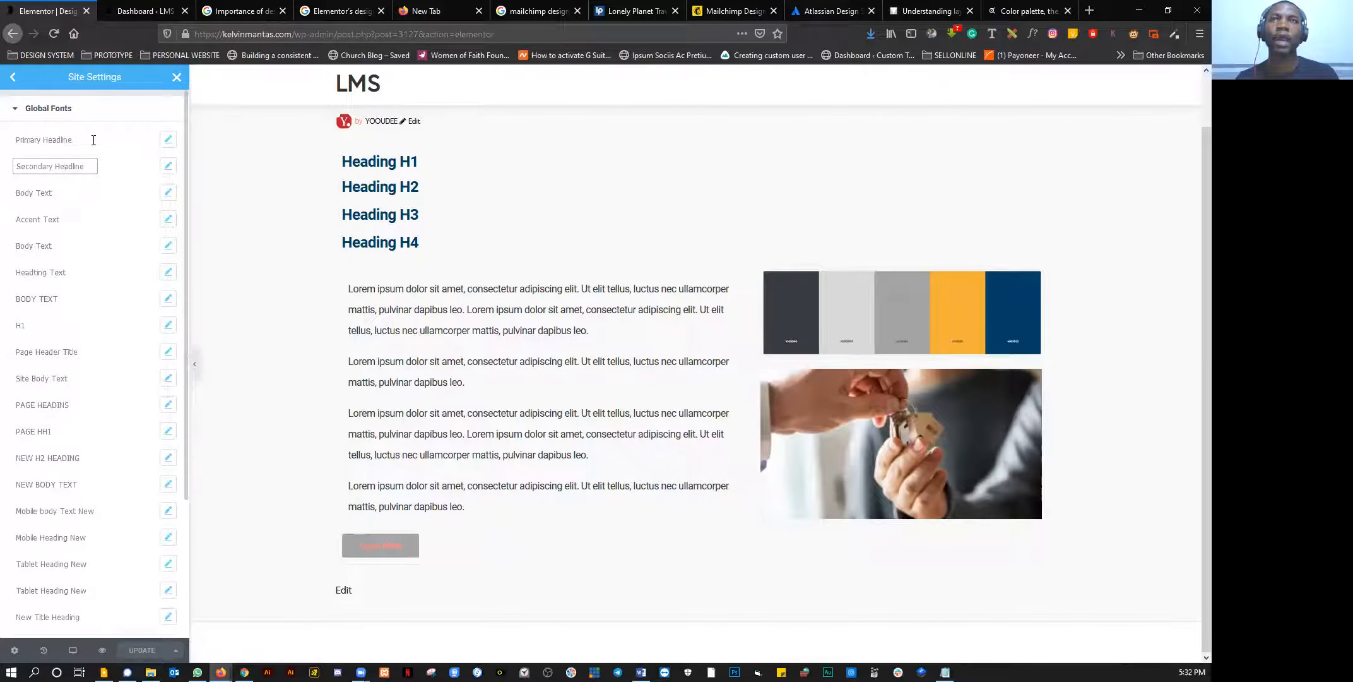
left_click(168, 140)
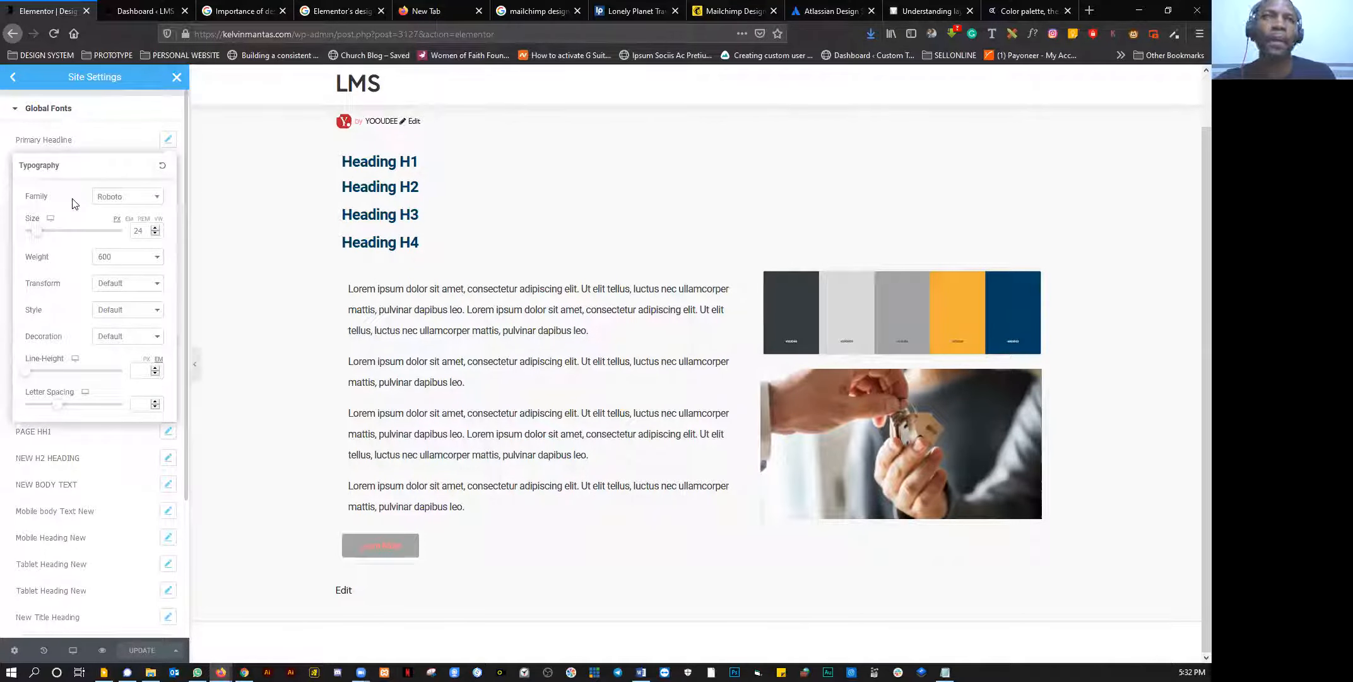
mouse_move(39, 237)
left_mouse_down()
mouse_move(87, 238)
mouse_move(4, 243)
mouse_move(47, 247)
left_mouse_up()
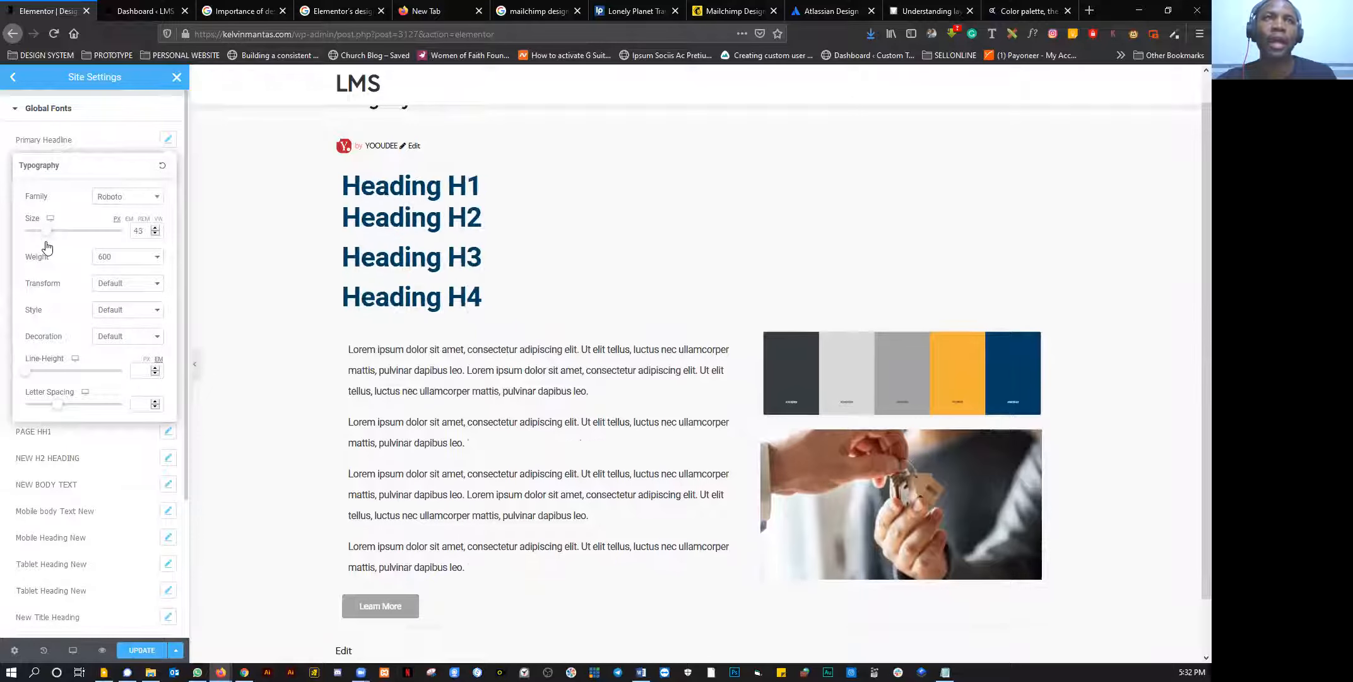
Step: Open the Type Scale website in a new browser tab
left_click(1090, 11)
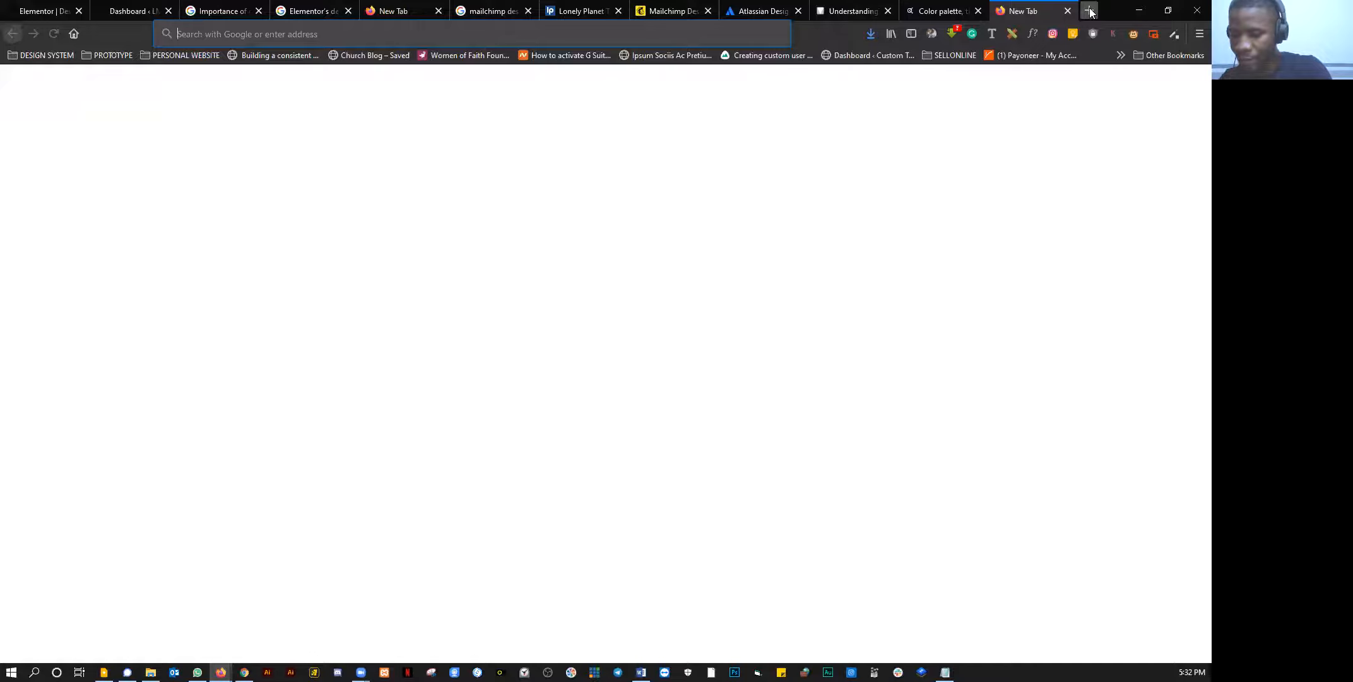
type("type scale")
key("Return")
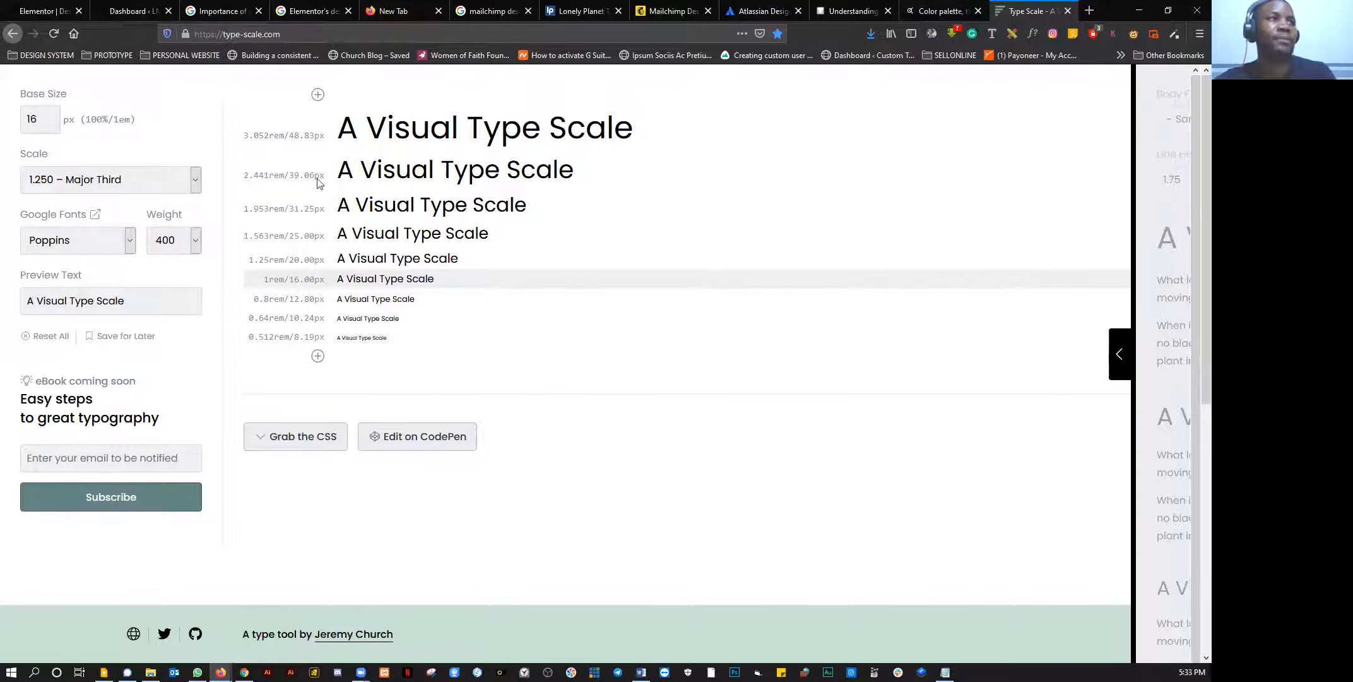
Step: Set the body font of the type scale preview to Roboto with a weight of 300
left_click(1118, 357)
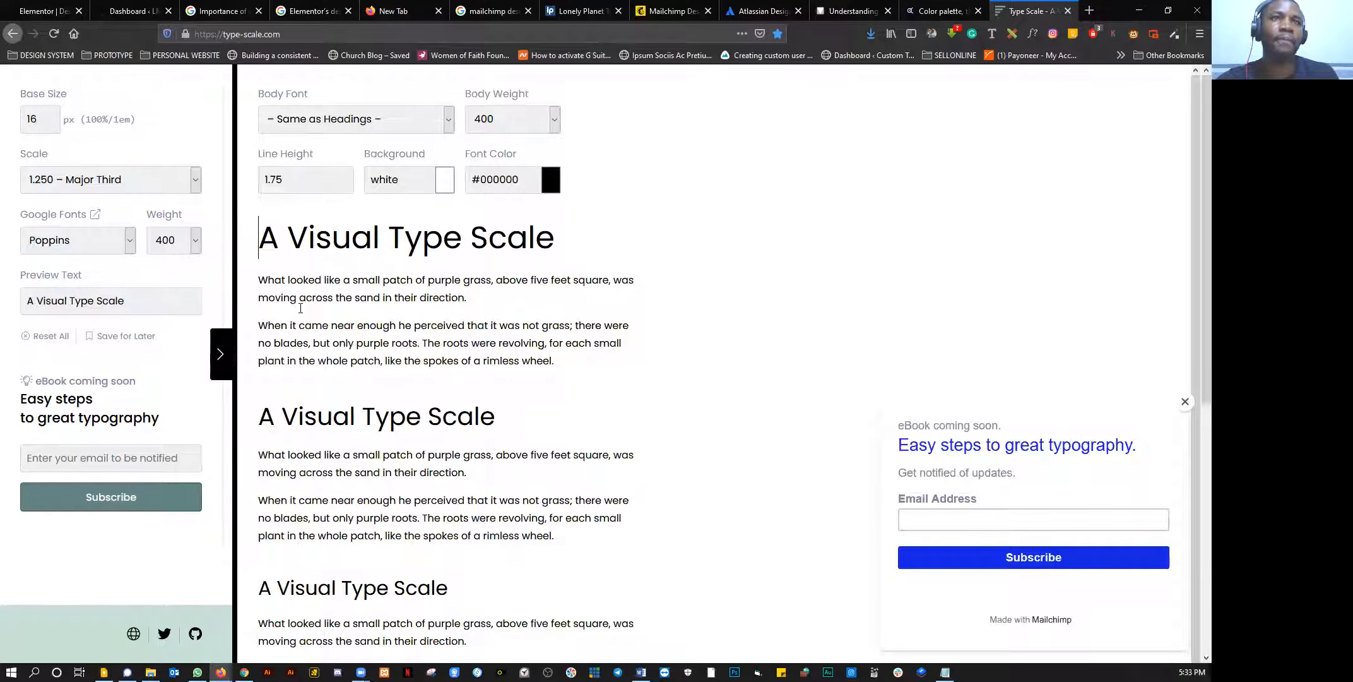
left_click(326, 122)
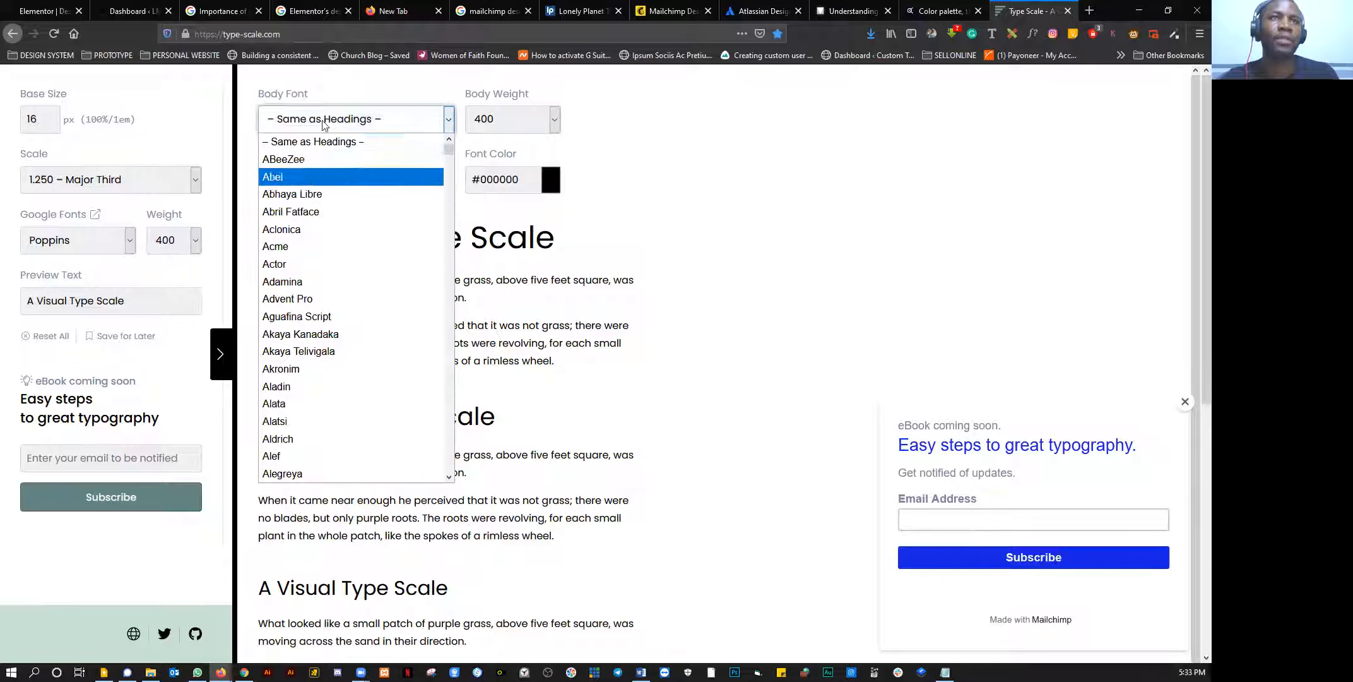
type("ro")
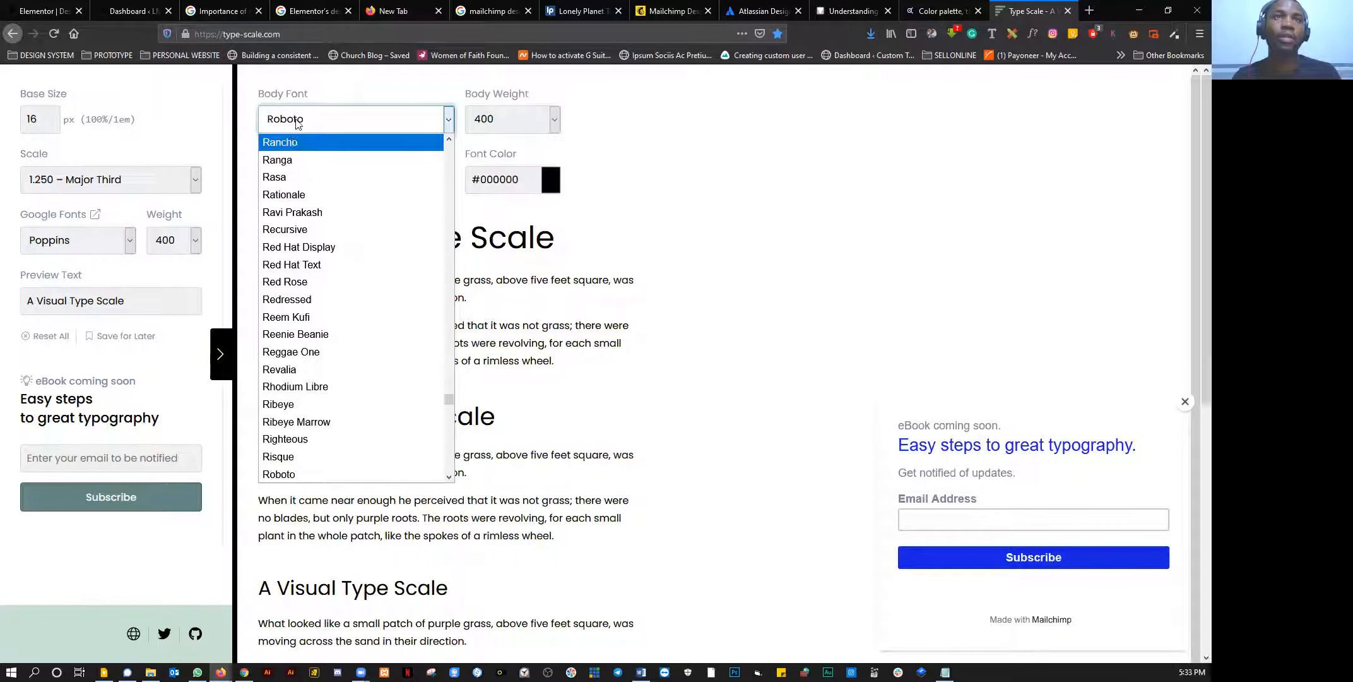
left_click(296, 123)
left_click(484, 126)
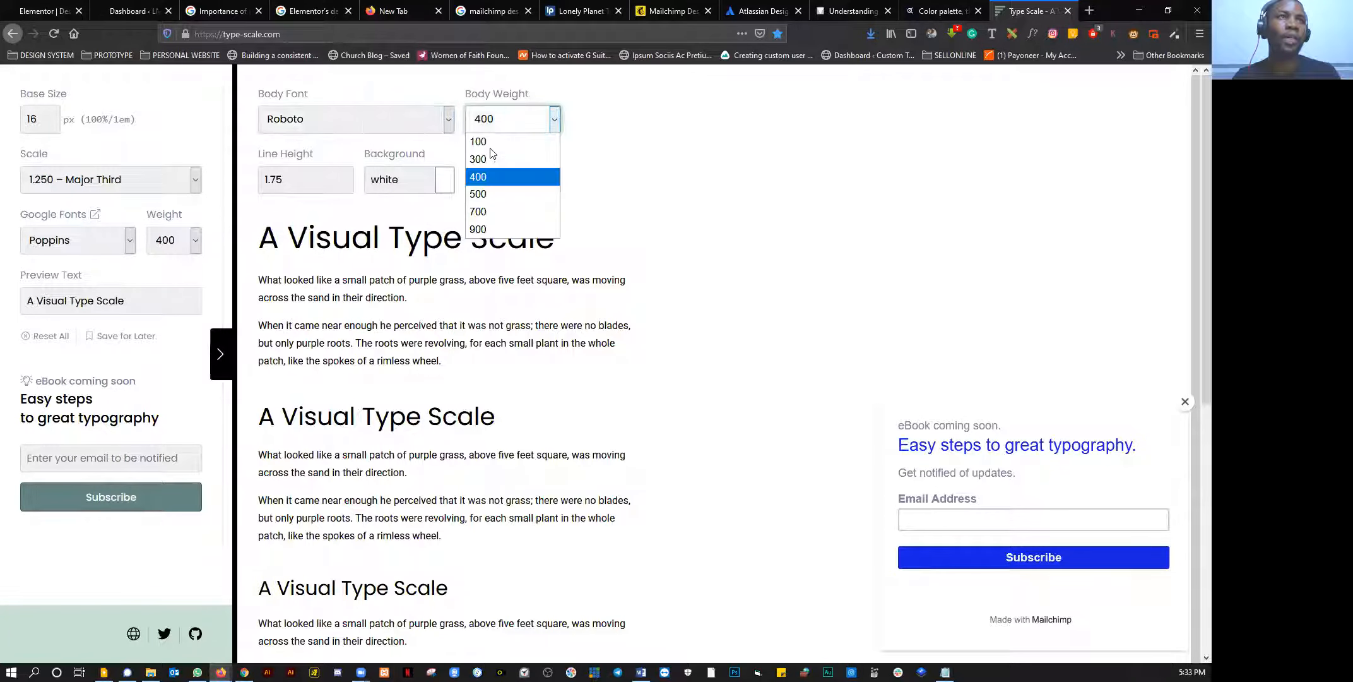
left_click(490, 164)
Step: Examine the body weight, background color and line height options and the sample paragraphs, then close the body text preview
left_click(498, 123)
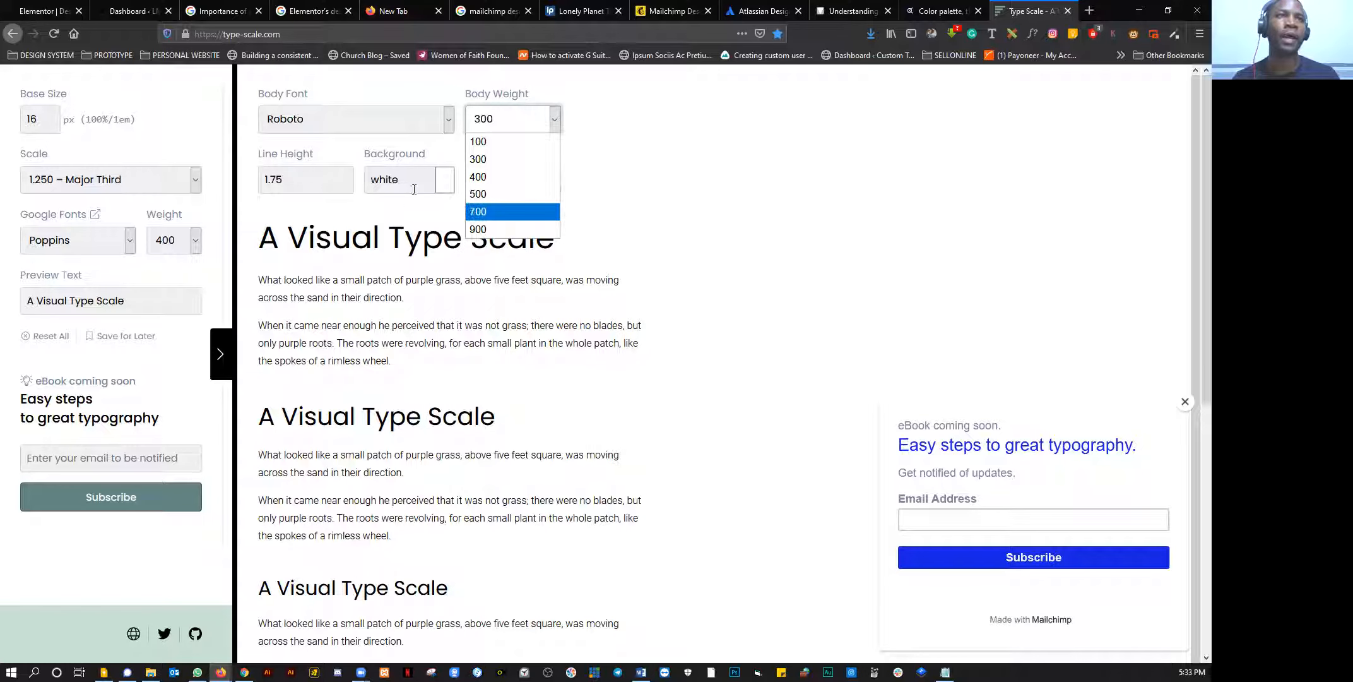
left_click(446, 187)
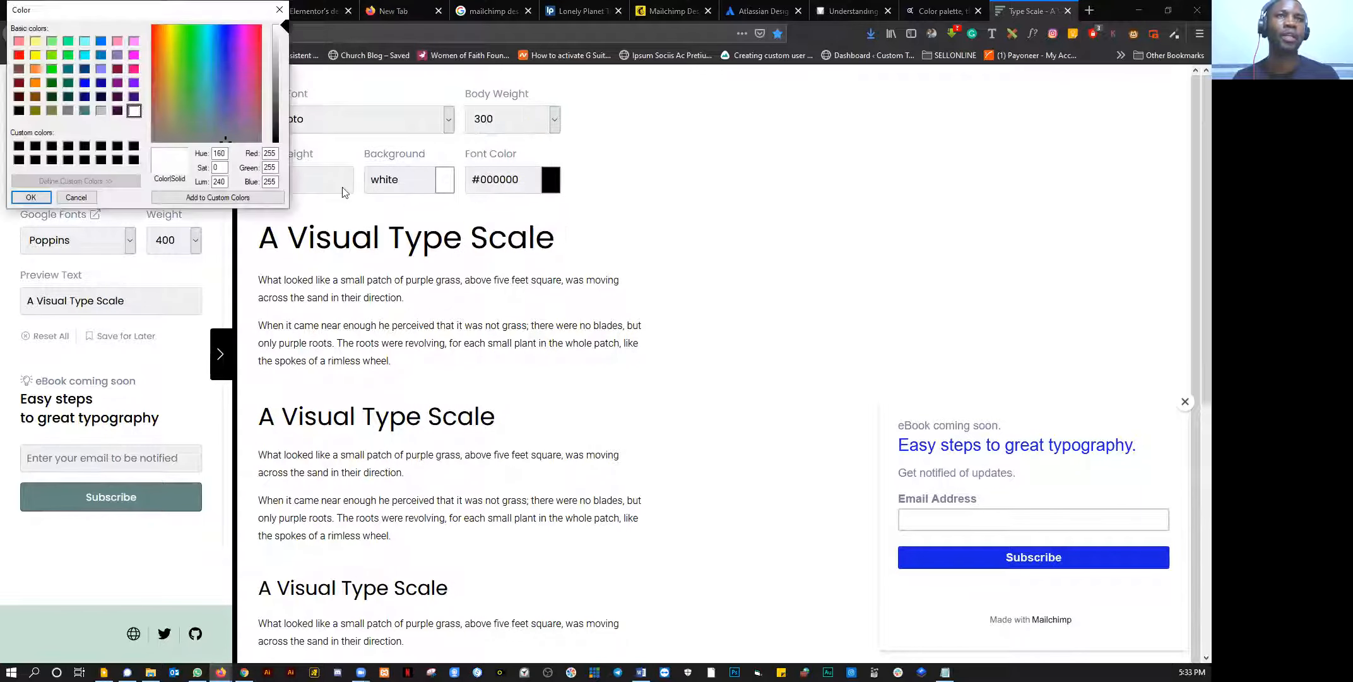
left_click(278, 11)
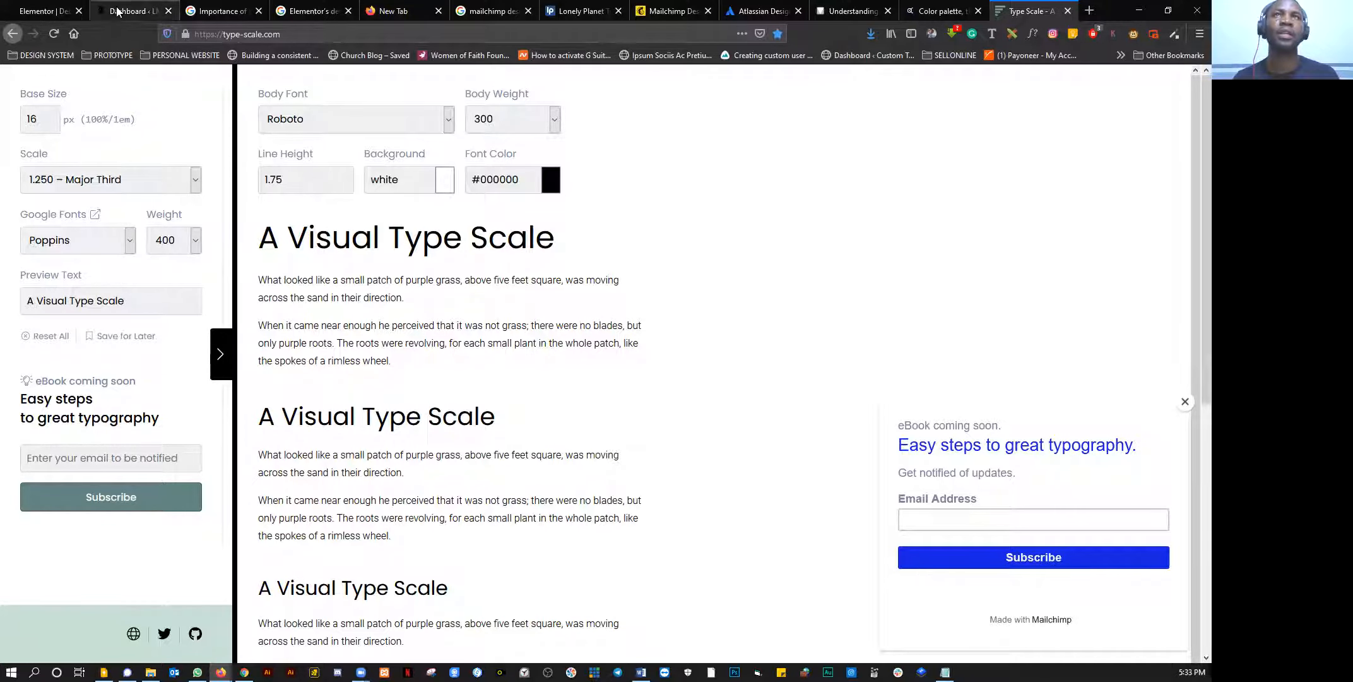
left_click(295, 181)
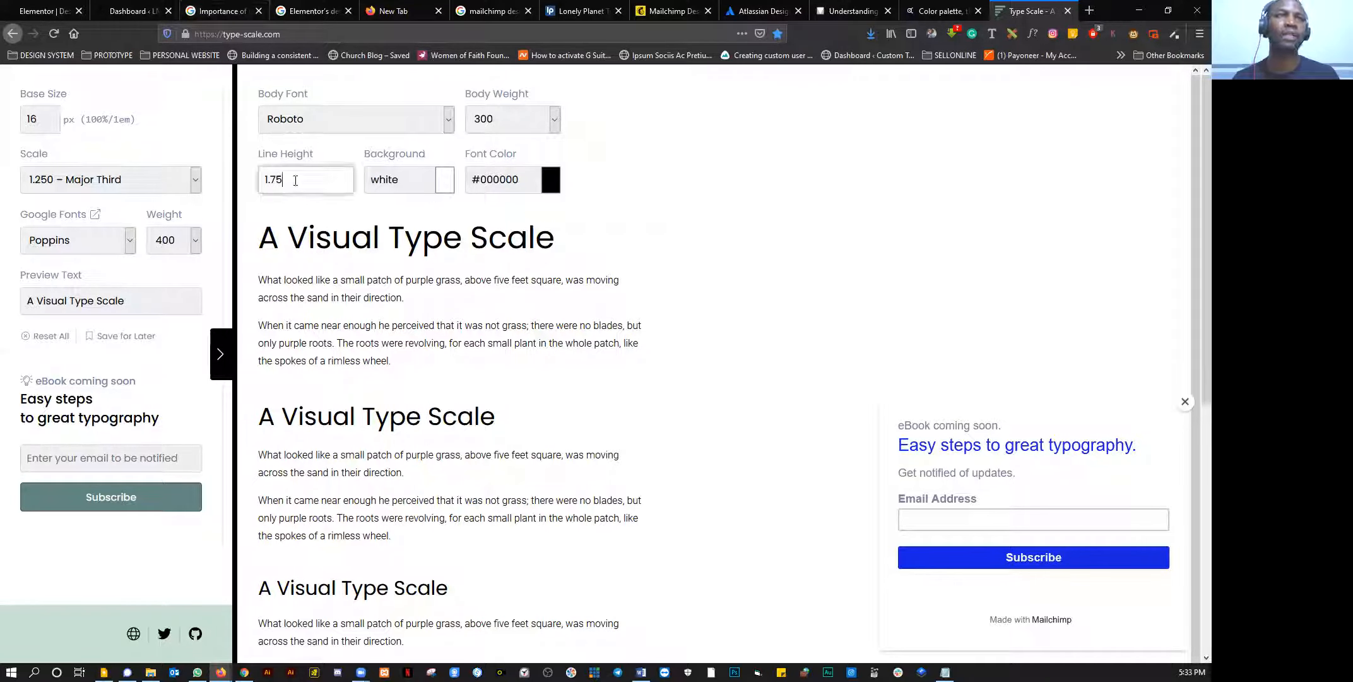
double_click(297, 182)
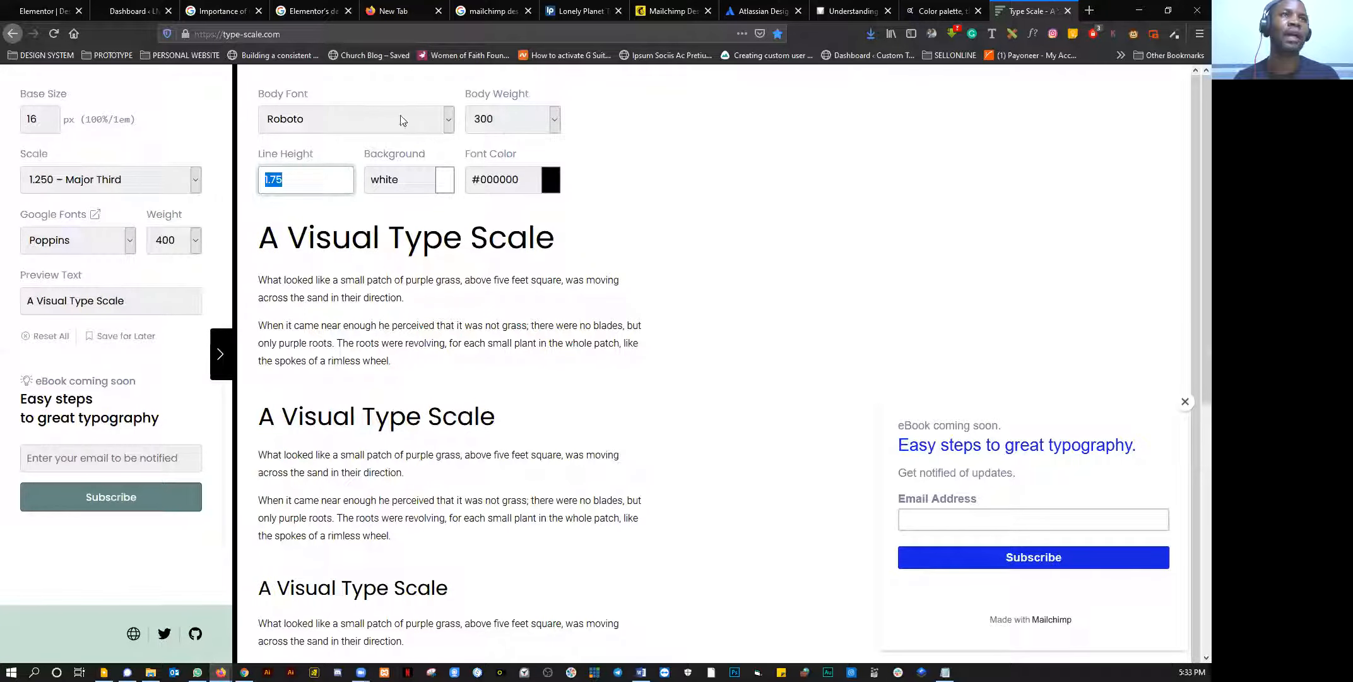
left_click_drag(260, 275, 409, 369)
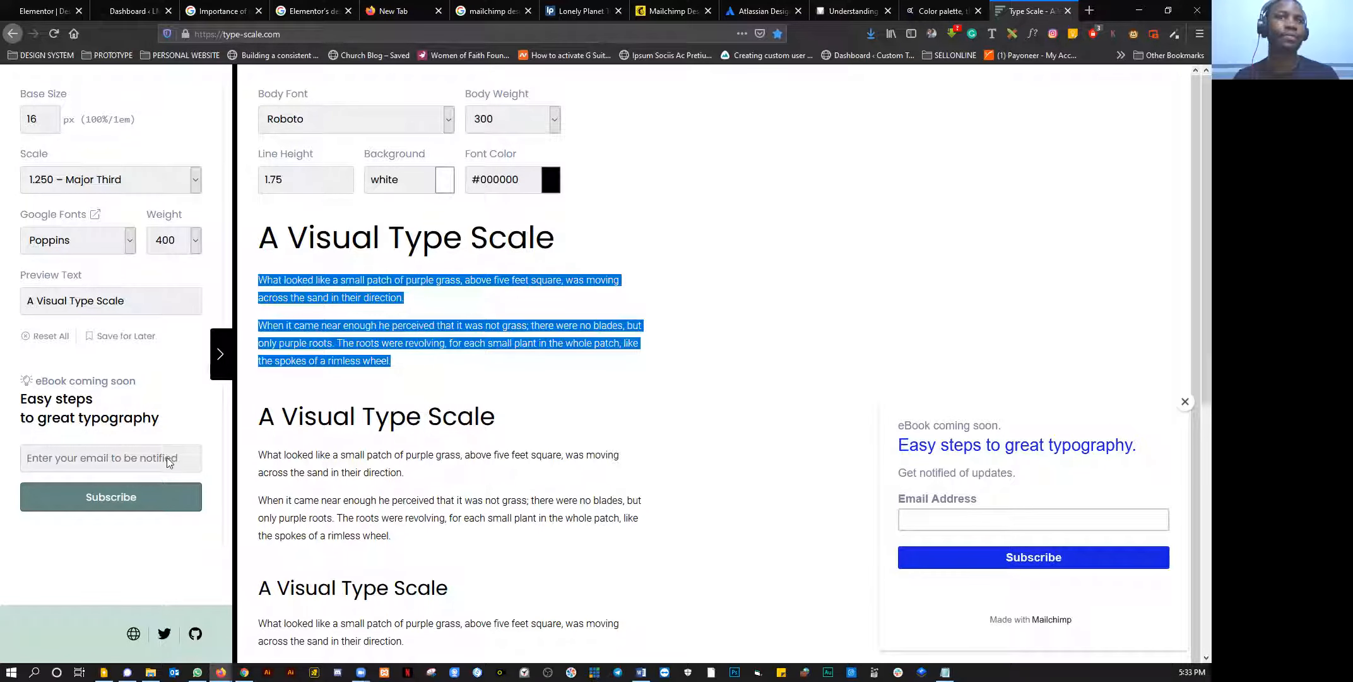
left_click(220, 356)
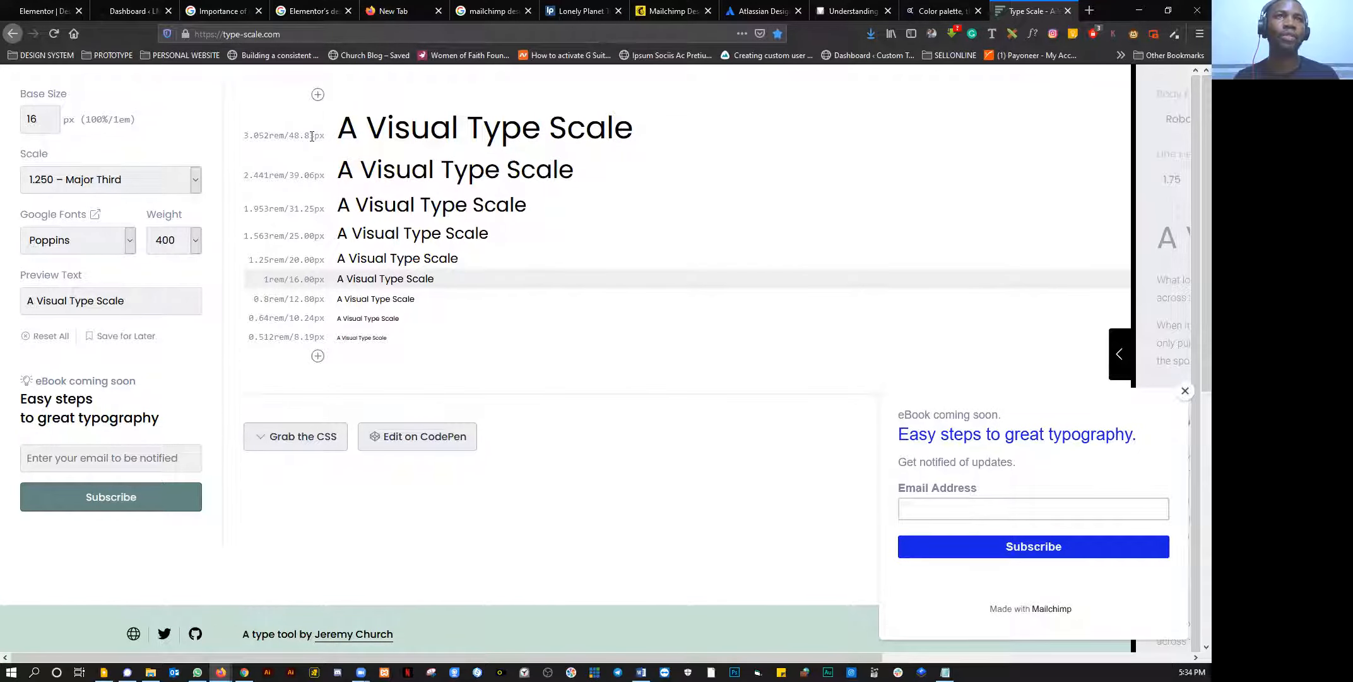
Step: Examine the type scale's ratio, base size and preview text settings and the pixel sizes of the heading levels
left_click(81, 181)
left_click(81, 181)
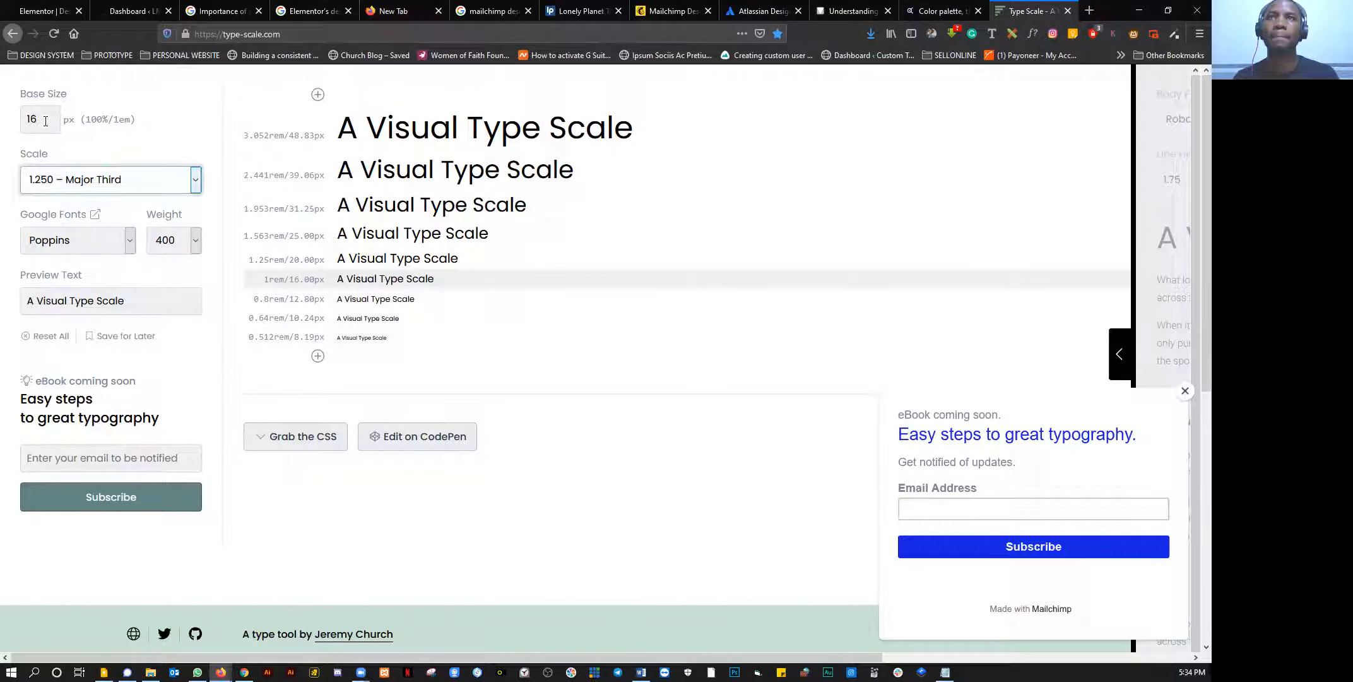
key("shift+Tab")
left_click(70, 301)
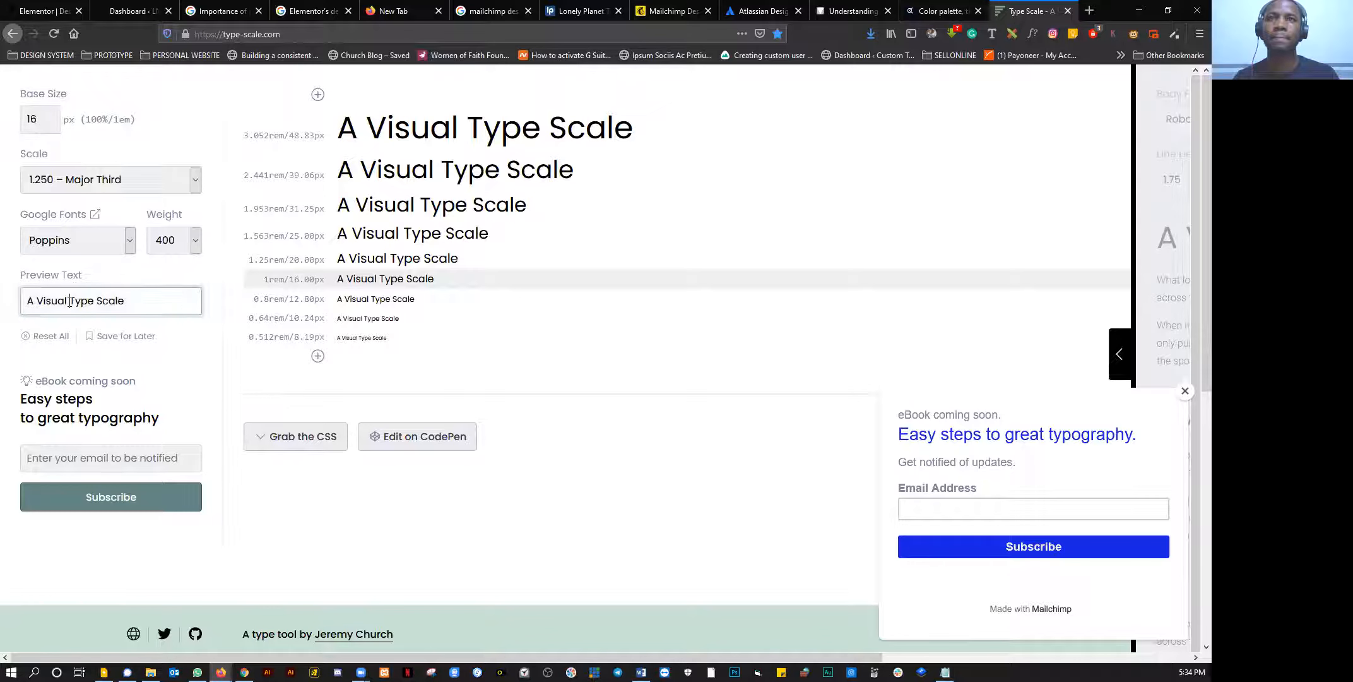
scroll(76, 332, "down", 3)
scroll(231, 368, "up", 3)
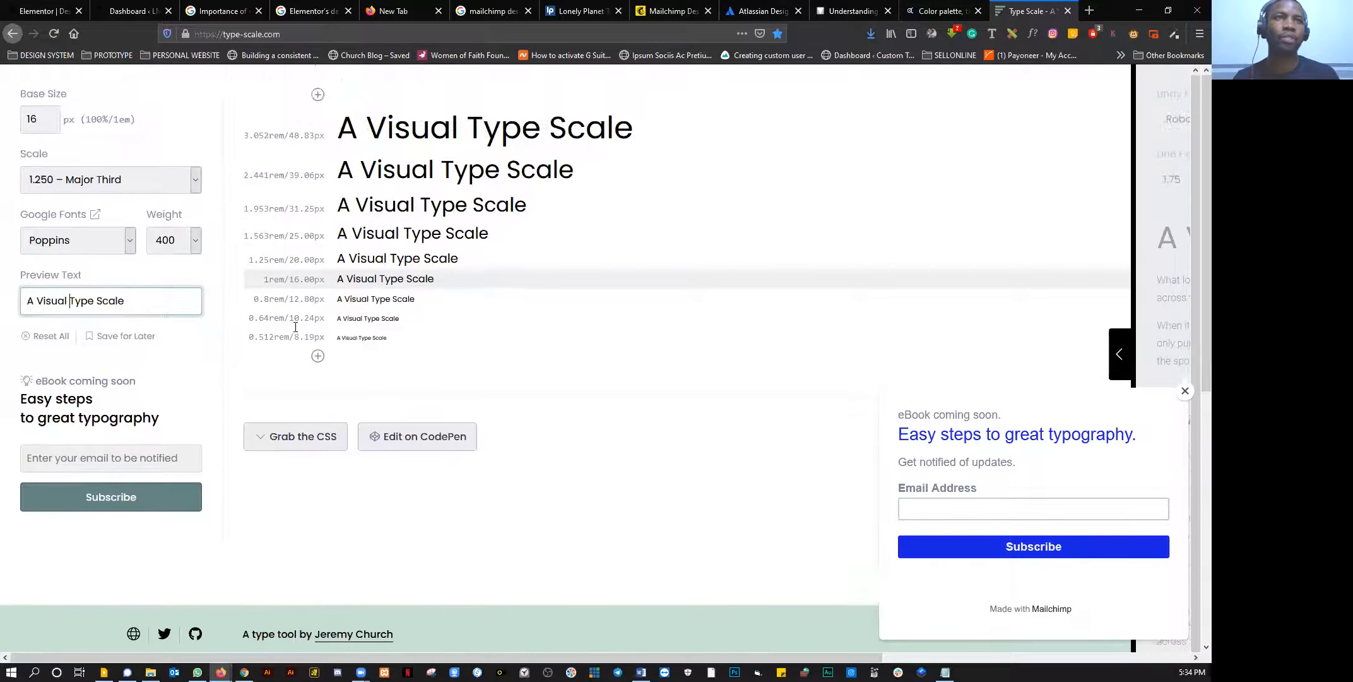
left_click_drag(290, 137, 325, 147)
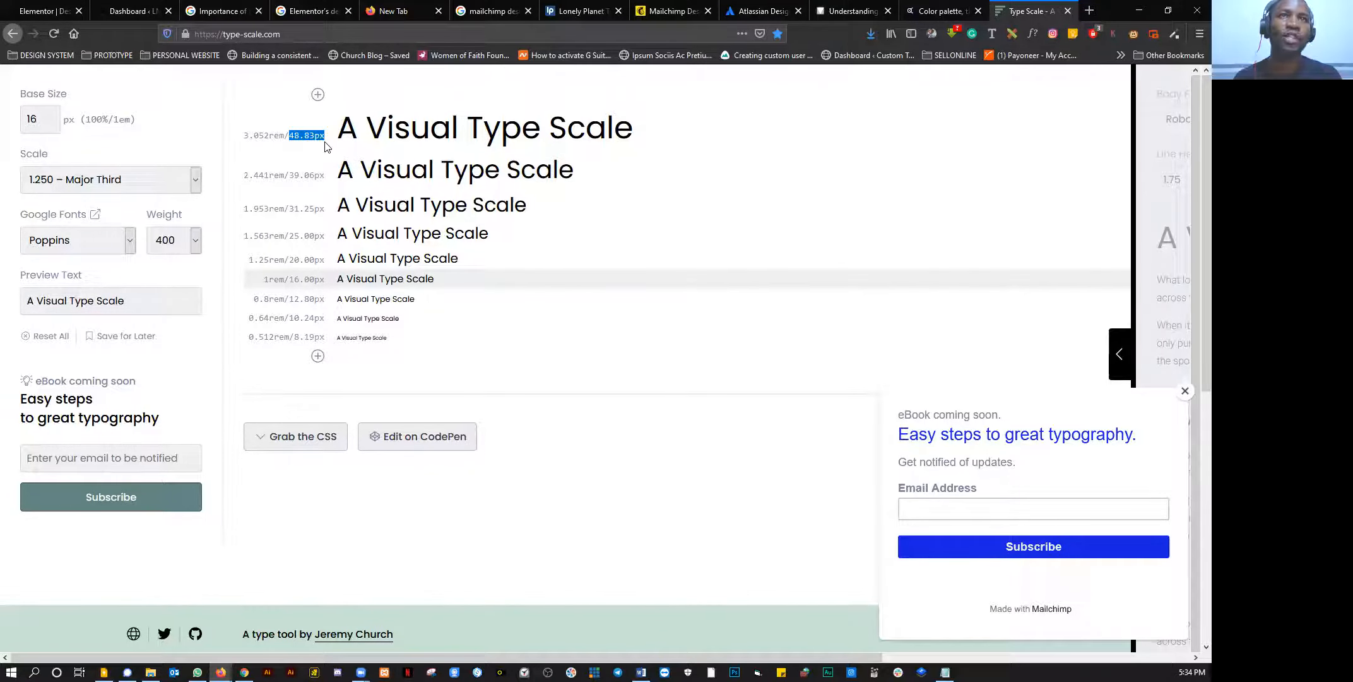
left_click(295, 149)
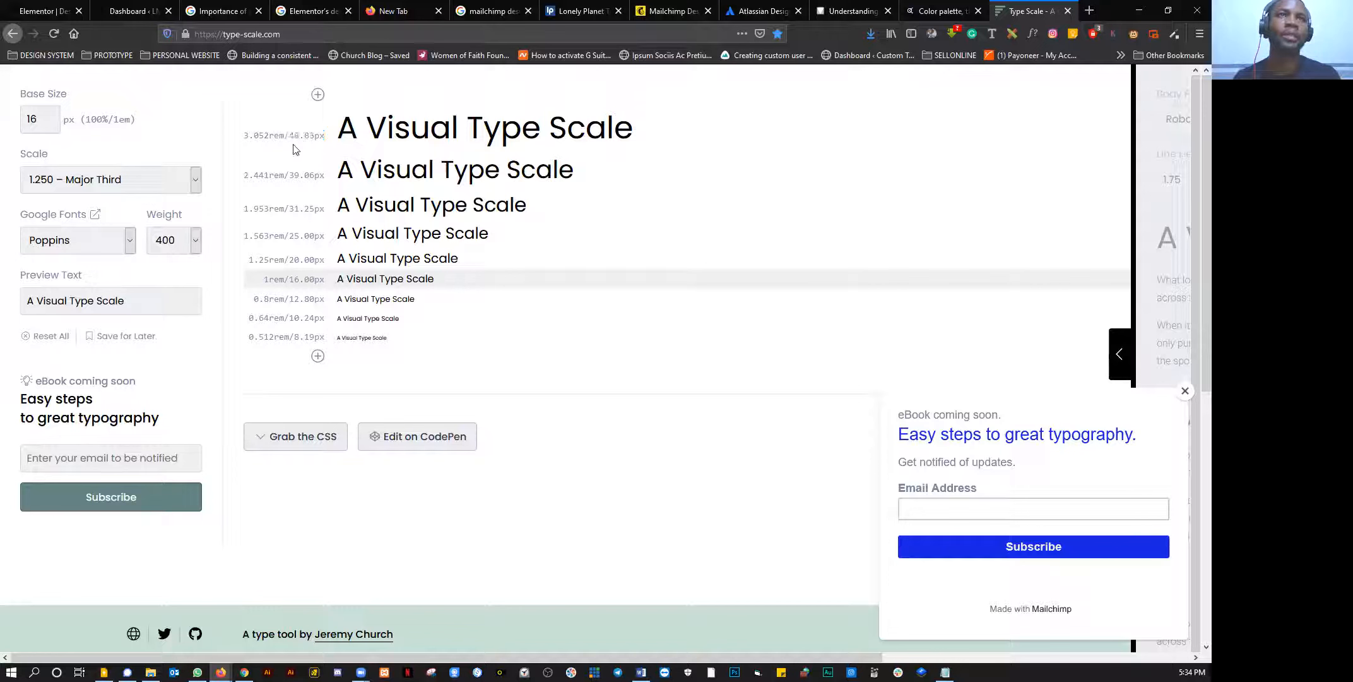
left_click_drag(292, 138, 293, 235)
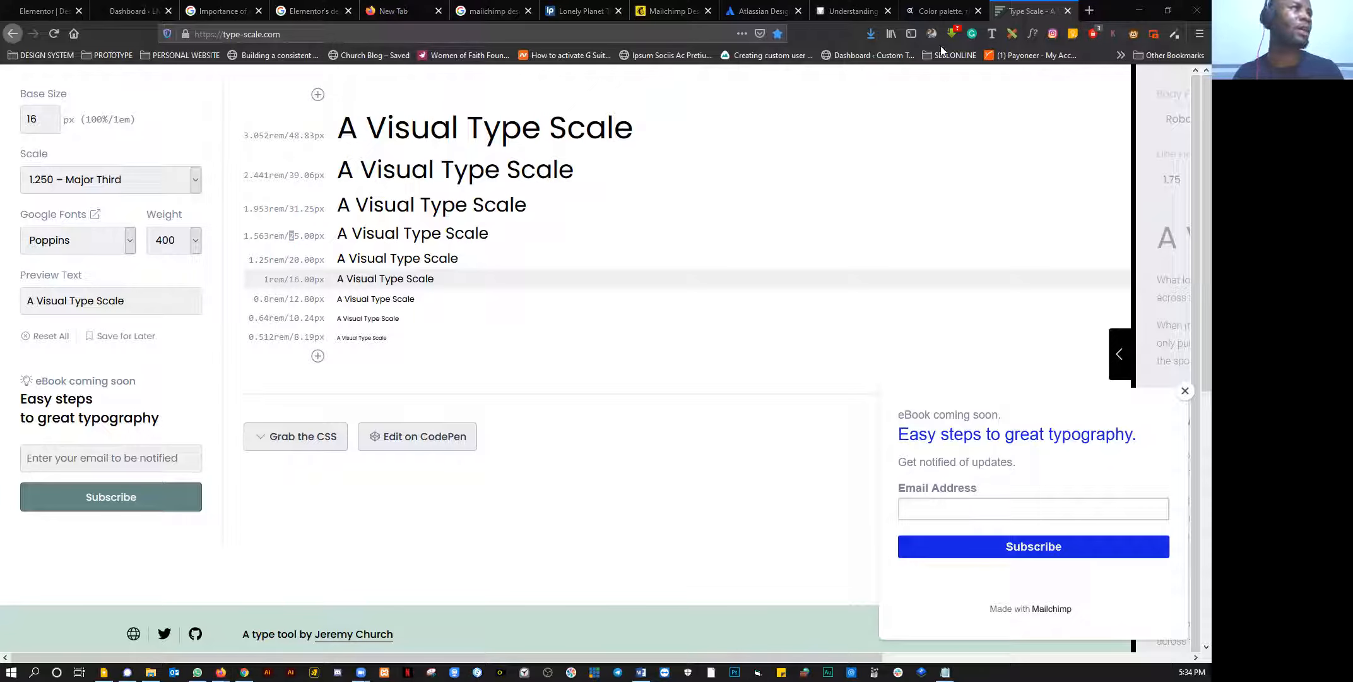
Step: Switch back to Elementor, close the Primary Headline typography options and return to the Site Settings overview
left_click(51, 10)
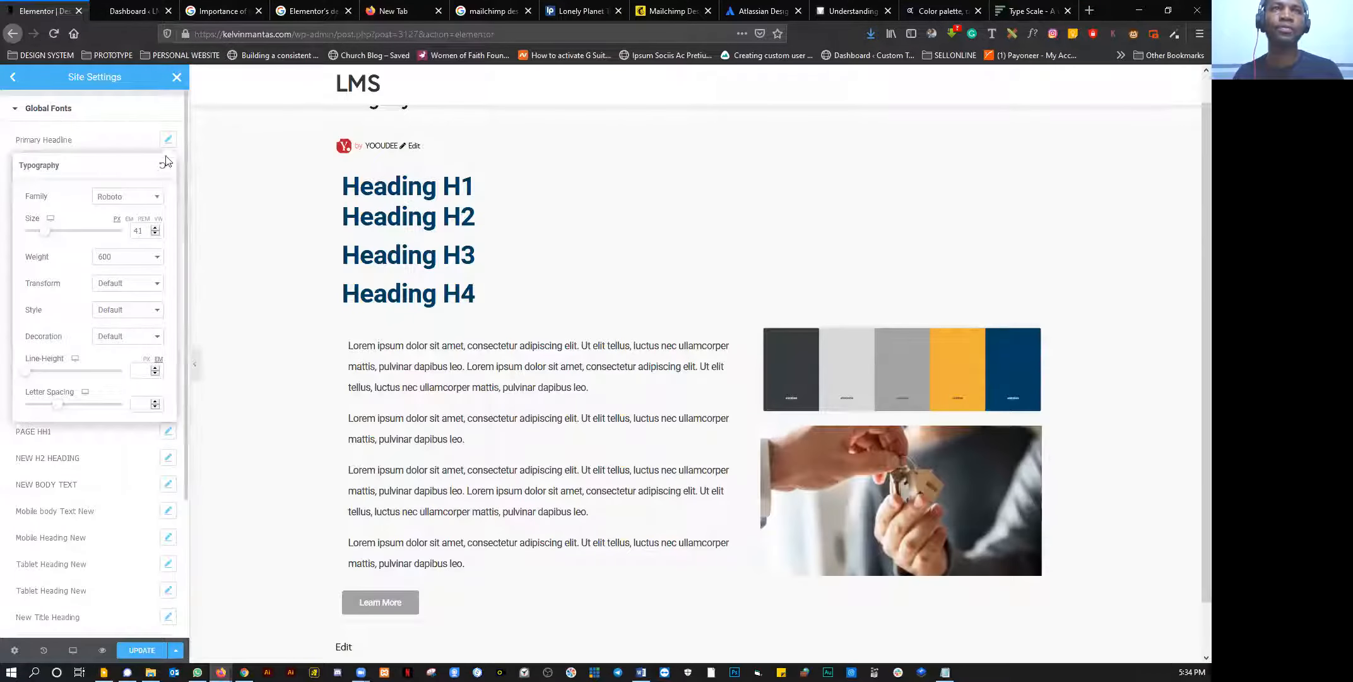
left_click(110, 132)
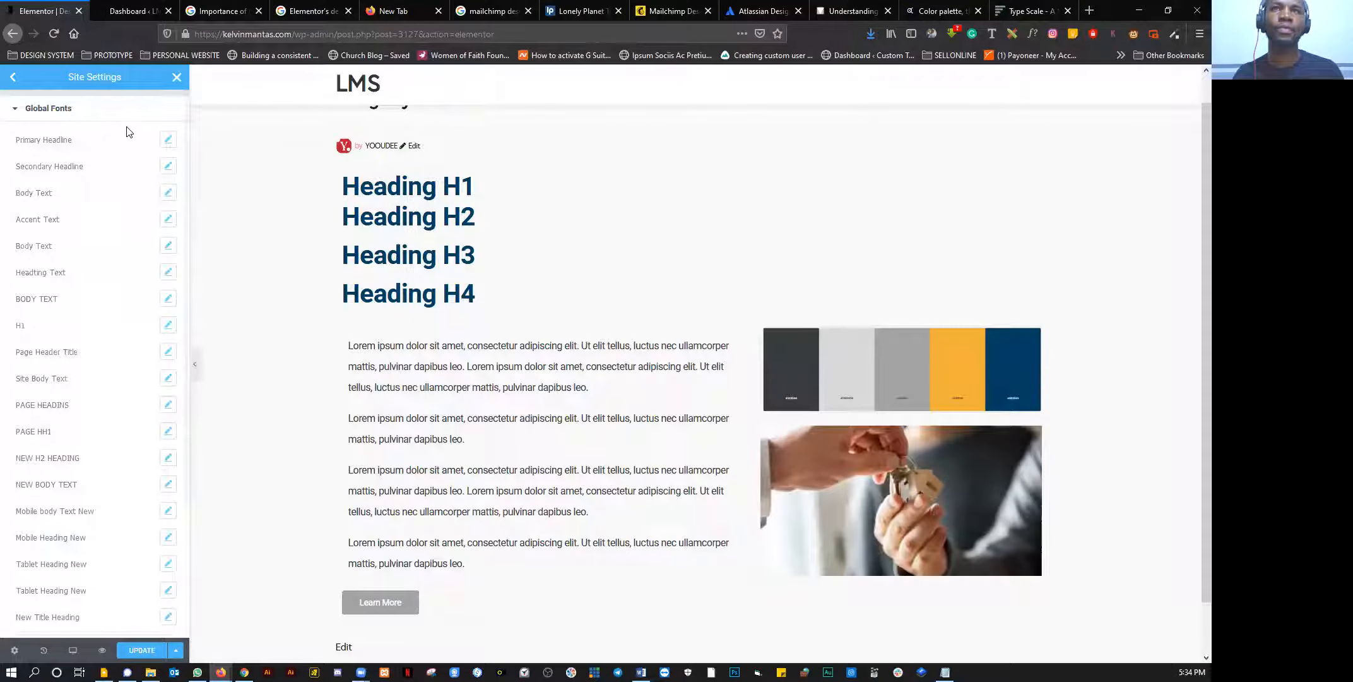
left_click(14, 78)
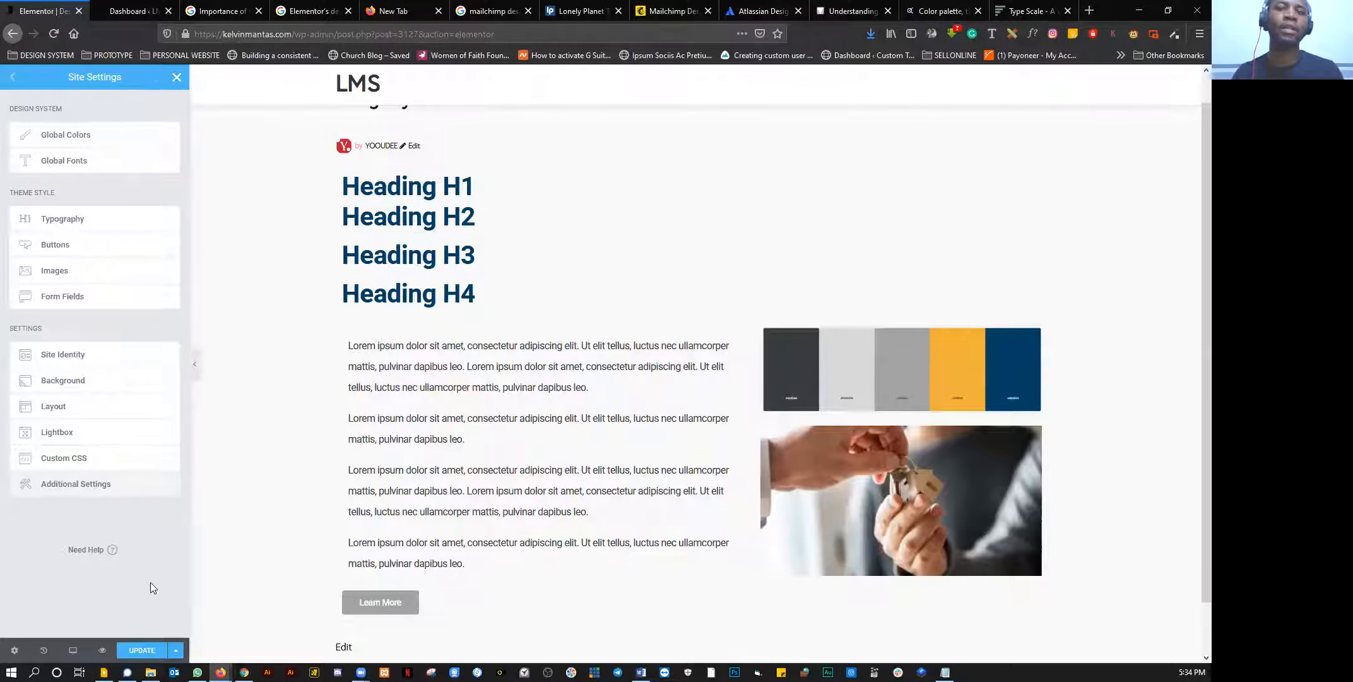
Step: Close the Site Settings, dismiss the address suggestions on the color palette page and return to the Elementor page editor
left_click(180, 79)
left_click(647, 396)
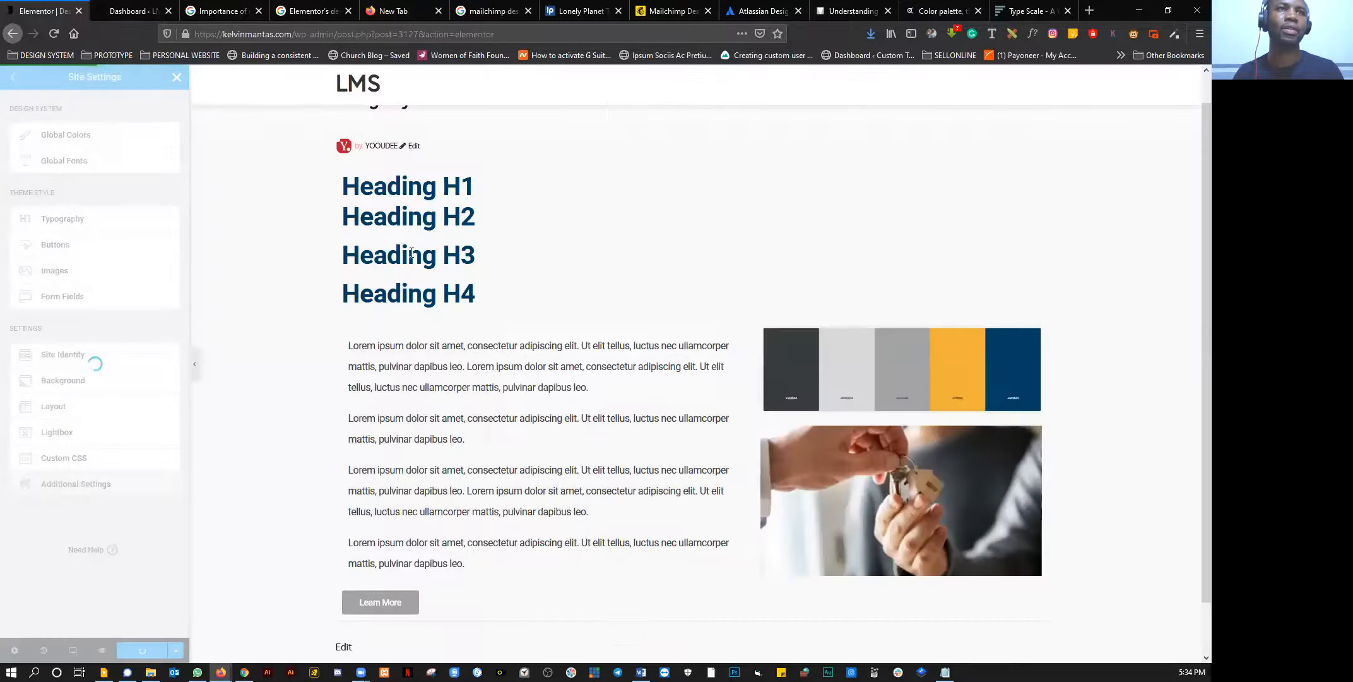
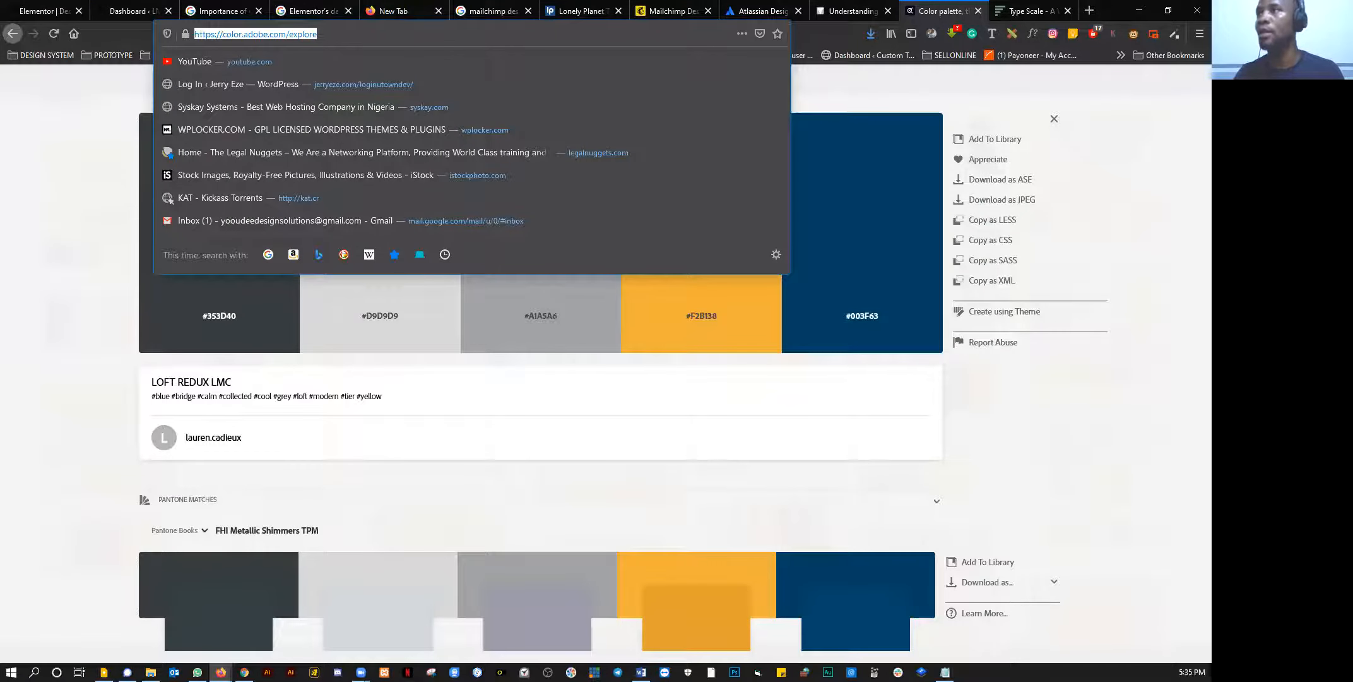
key("Escape")
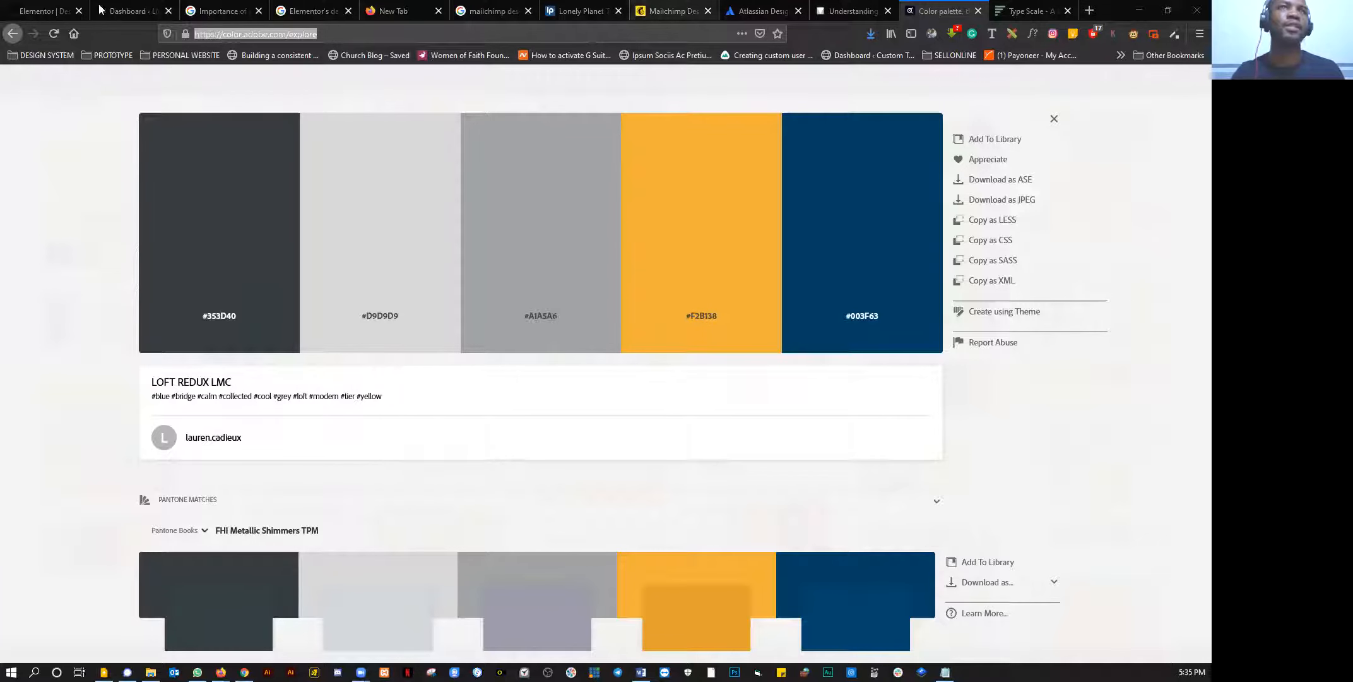
key("ctrl+1")
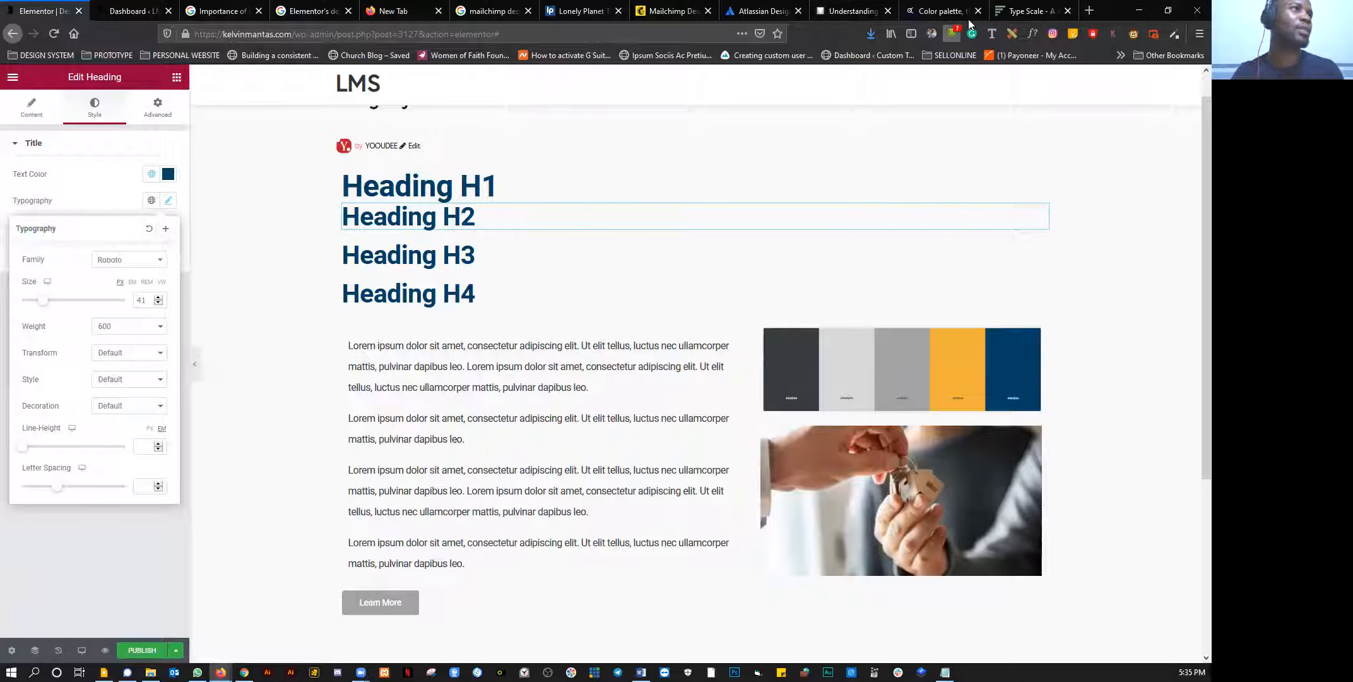
Step: Move the Type Scale browser tab next to the Elementor tab and switch back to the Elementor editor
left_click(1008, 14)
left_click_drag(315, 24, 118, 11)
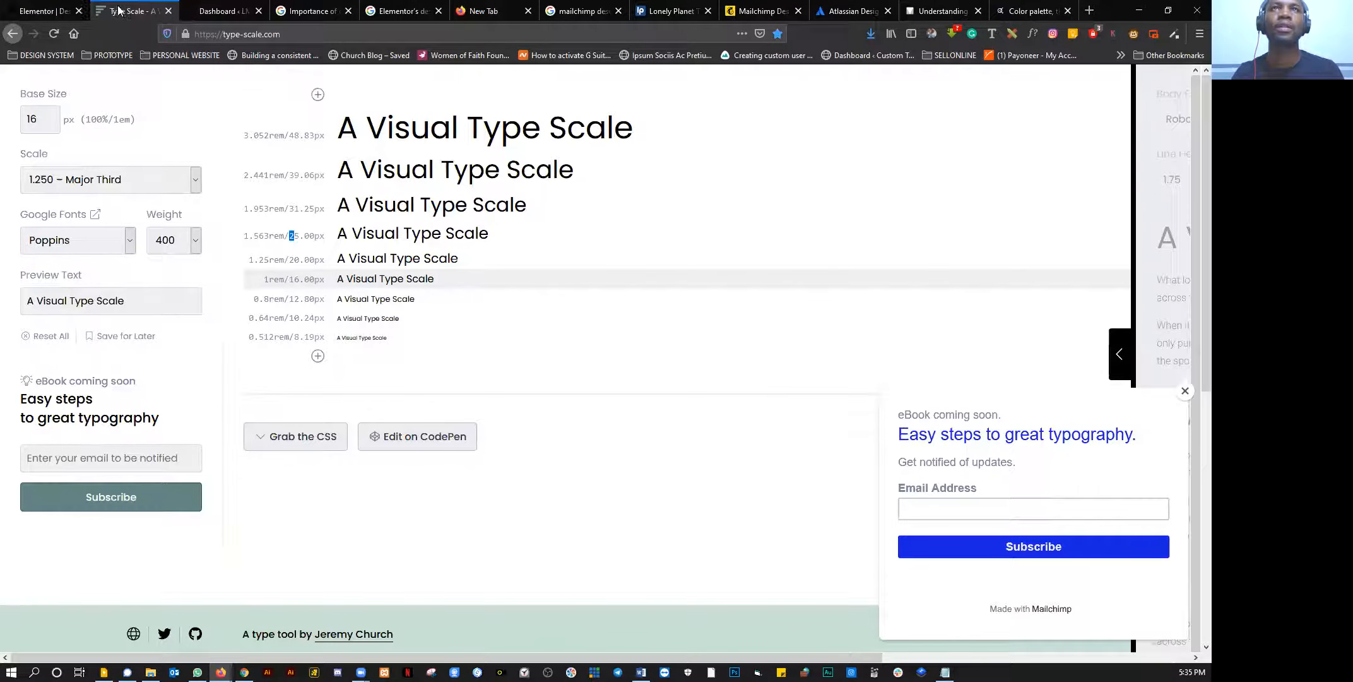
left_click(53, 14)
Step: Set the Heading H2 typography to a size of 39 px and a weight of 400
left_click_drag(149, 296, 125, 294)
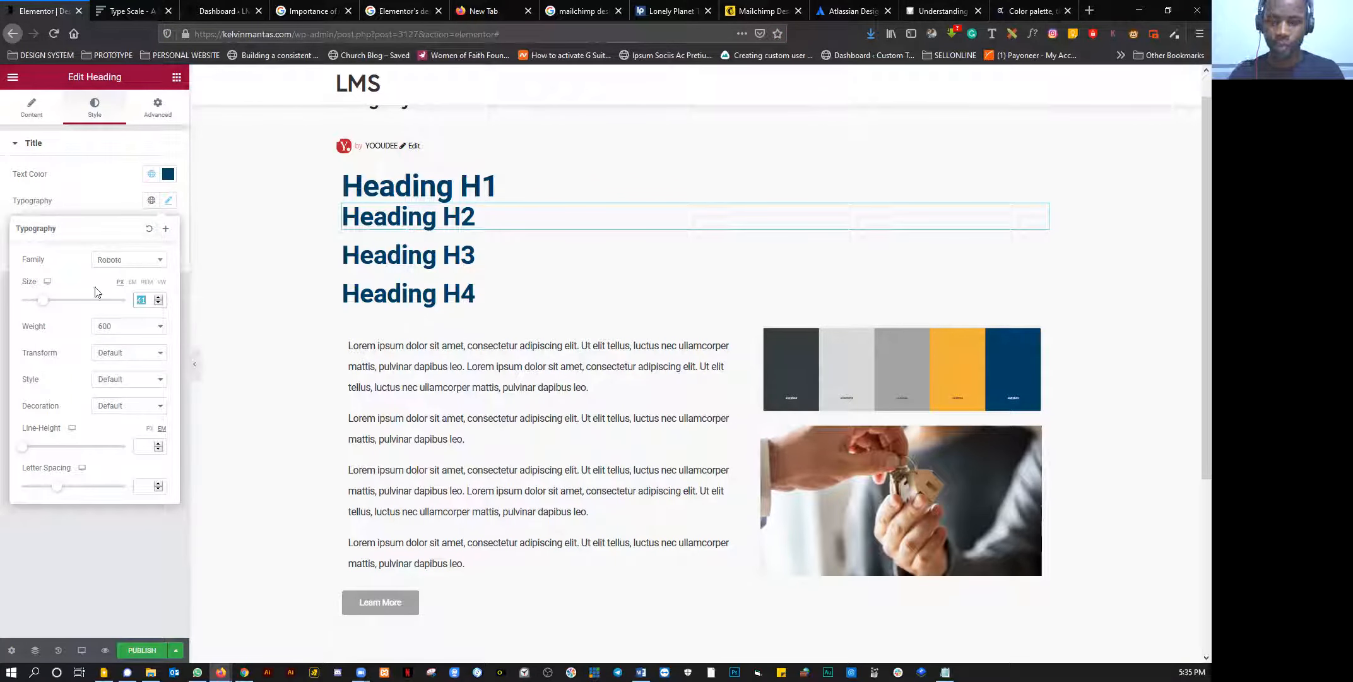
type("39")
left_click(108, 325)
left_click(112, 383)
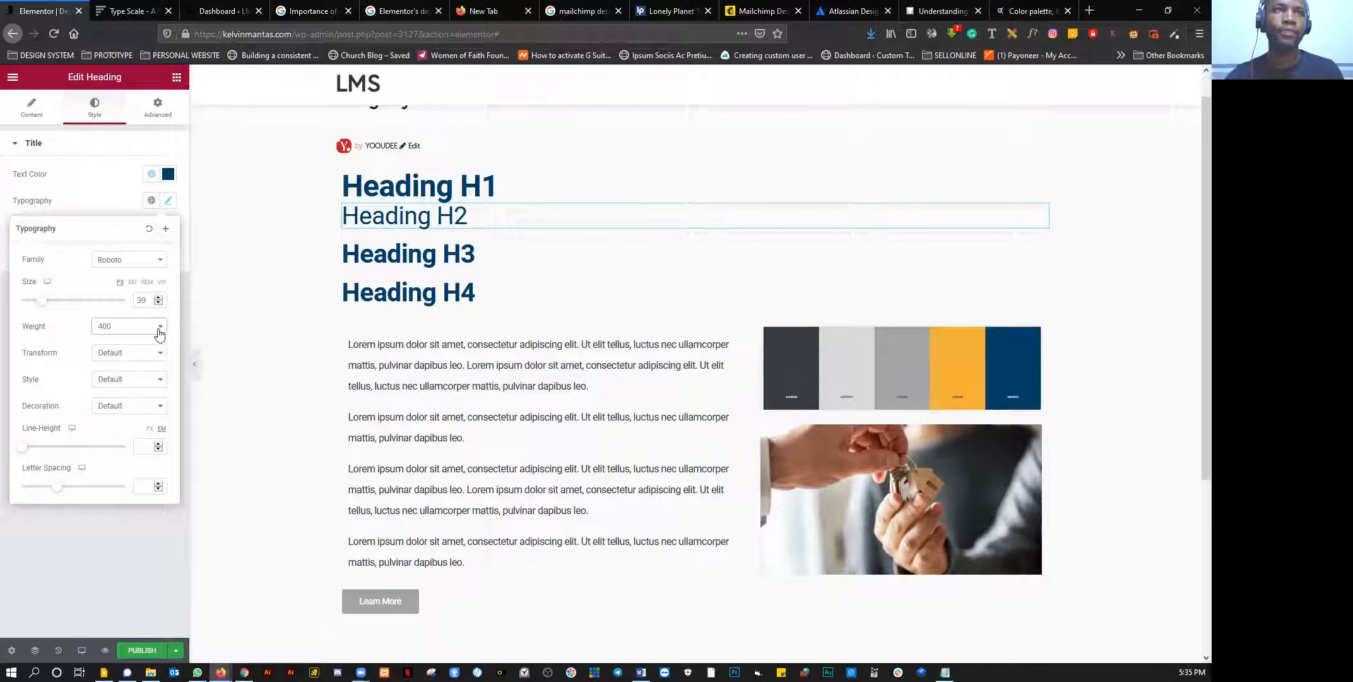
Step: Set the font weight of Heading H1 to 400
left_click(112, 179)
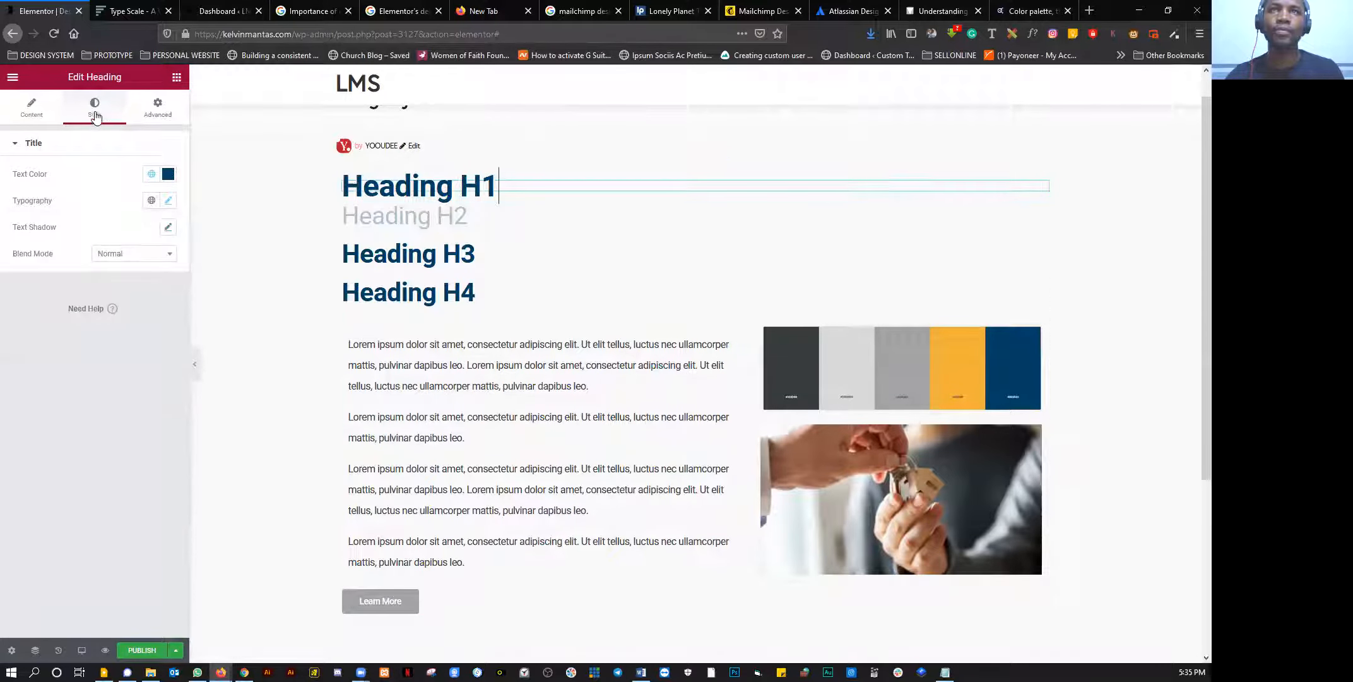
left_click(168, 201)
left_click(124, 326)
left_click(113, 371)
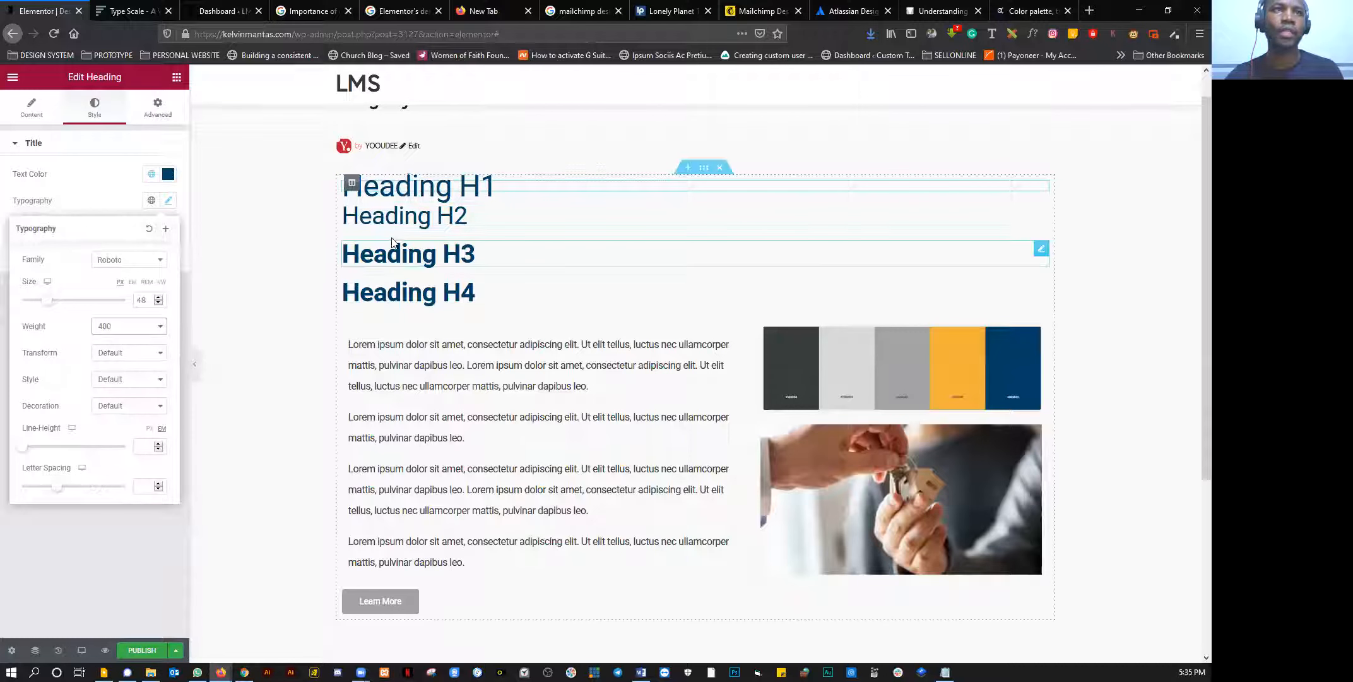
Step: Check the type scale for Heading H3, then set its typography to 31 px with a weight of 400
left_click(380, 264)
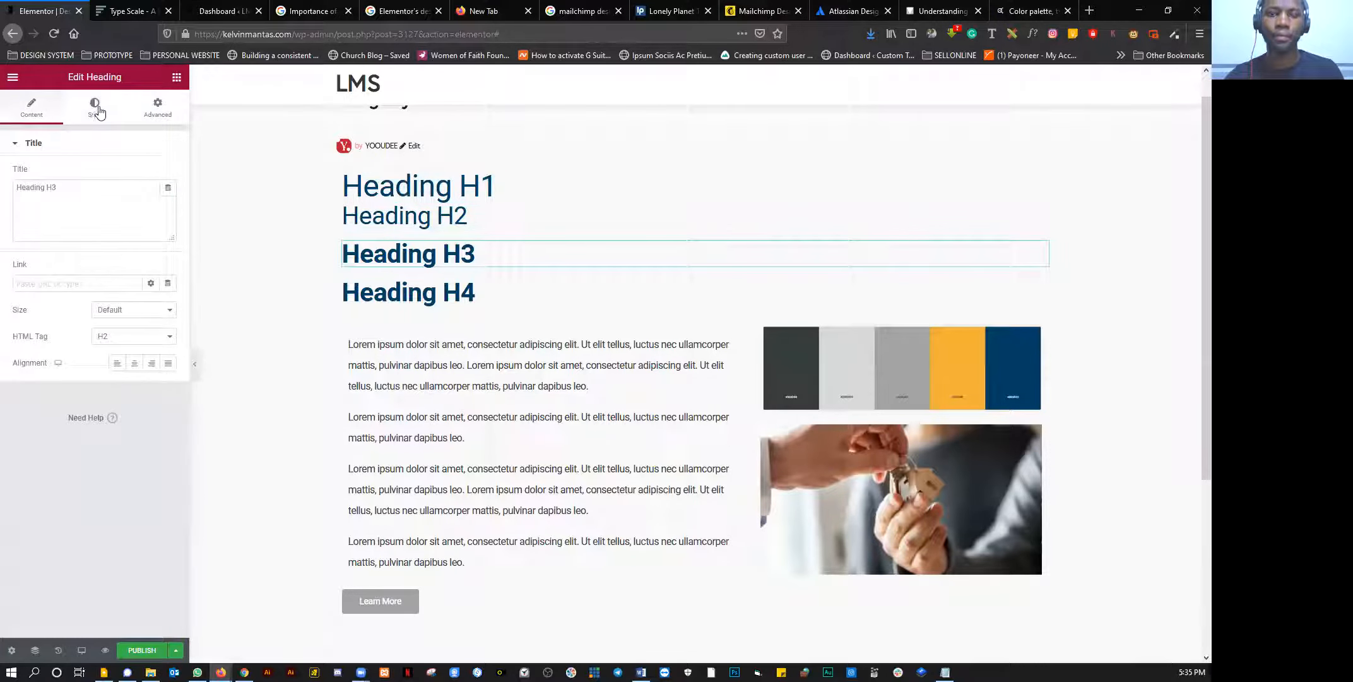
key("ctrl+Tab")
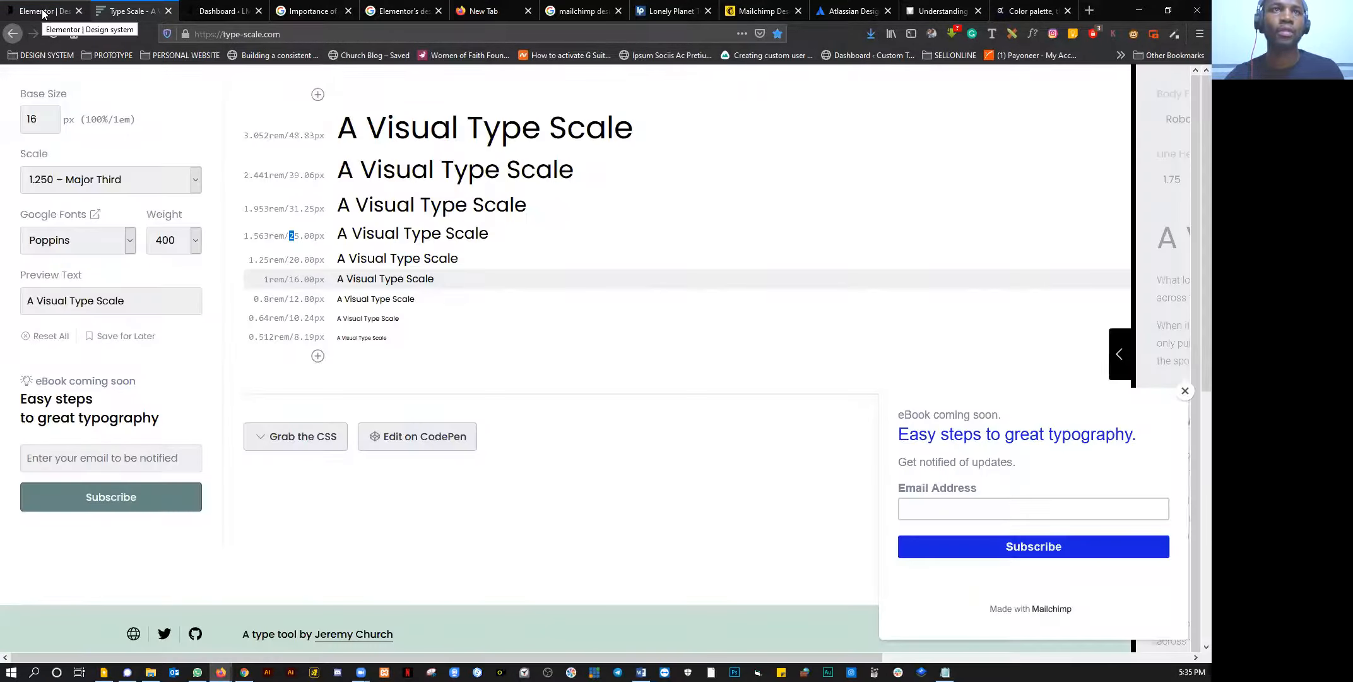
left_click(49, 13)
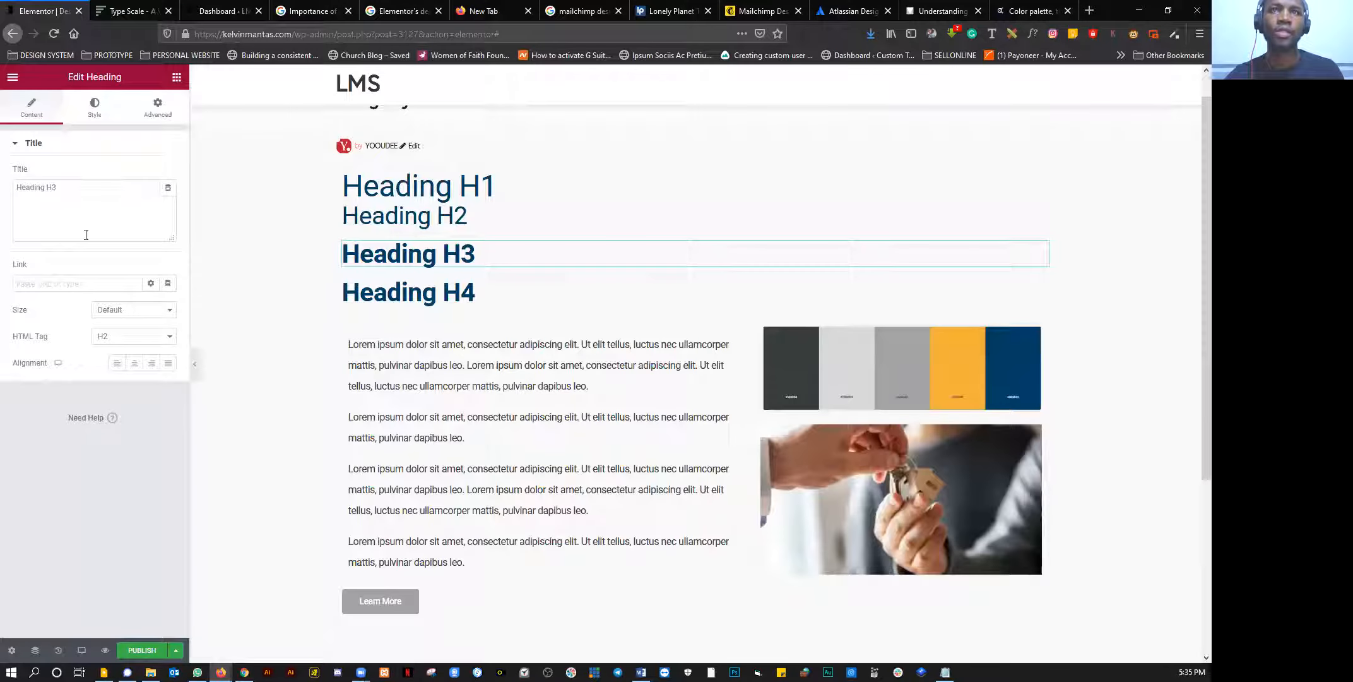
left_click(95, 107)
left_click(168, 201)
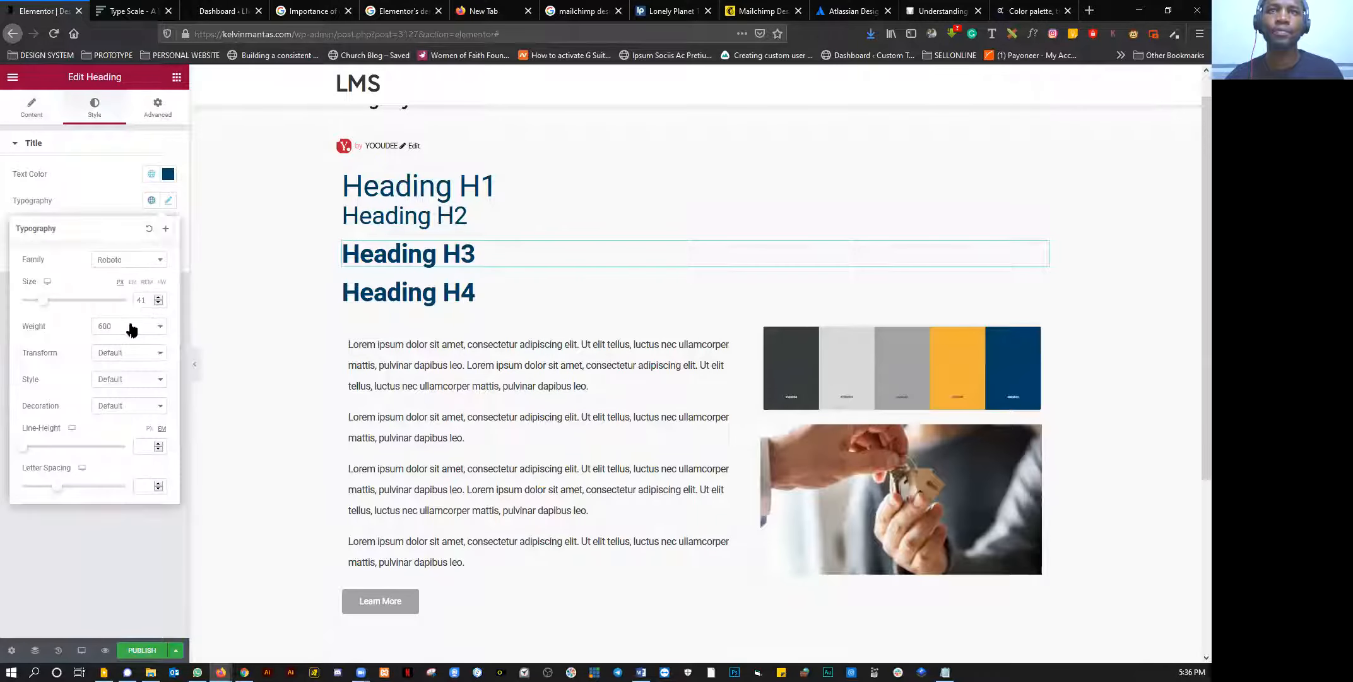
type("31")
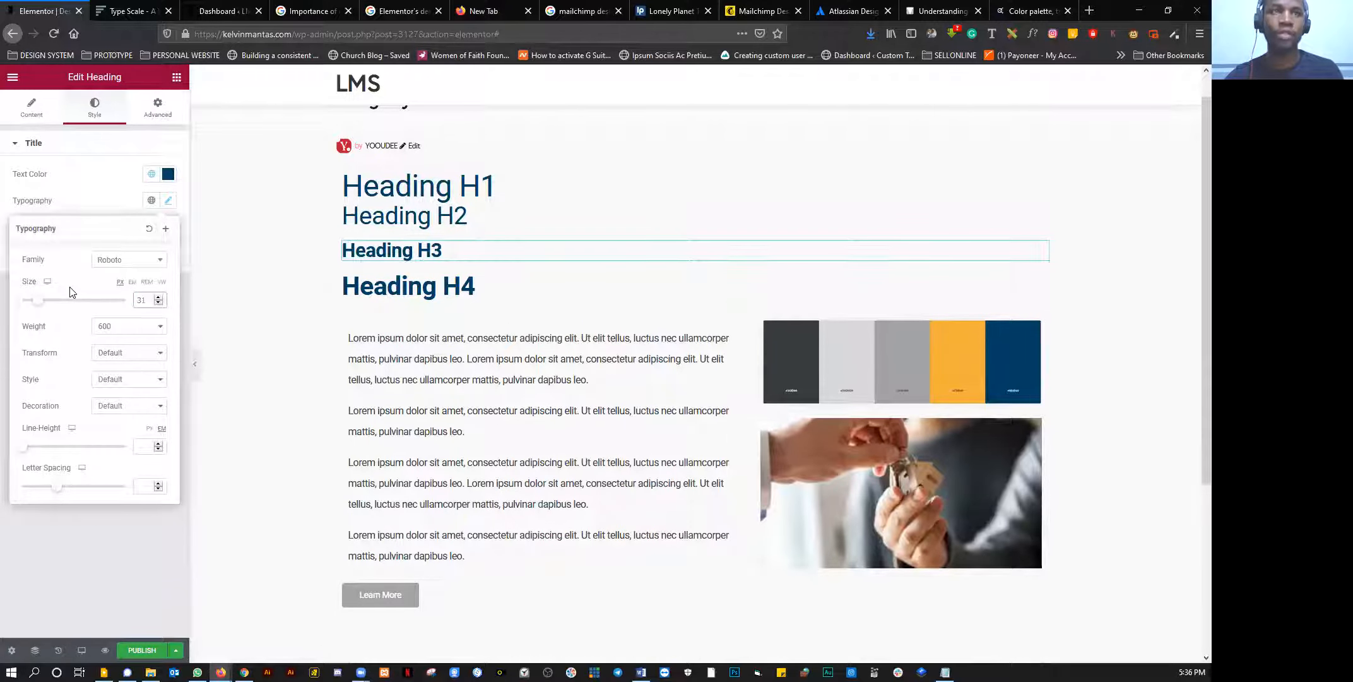
left_click(108, 328)
left_click(112, 373)
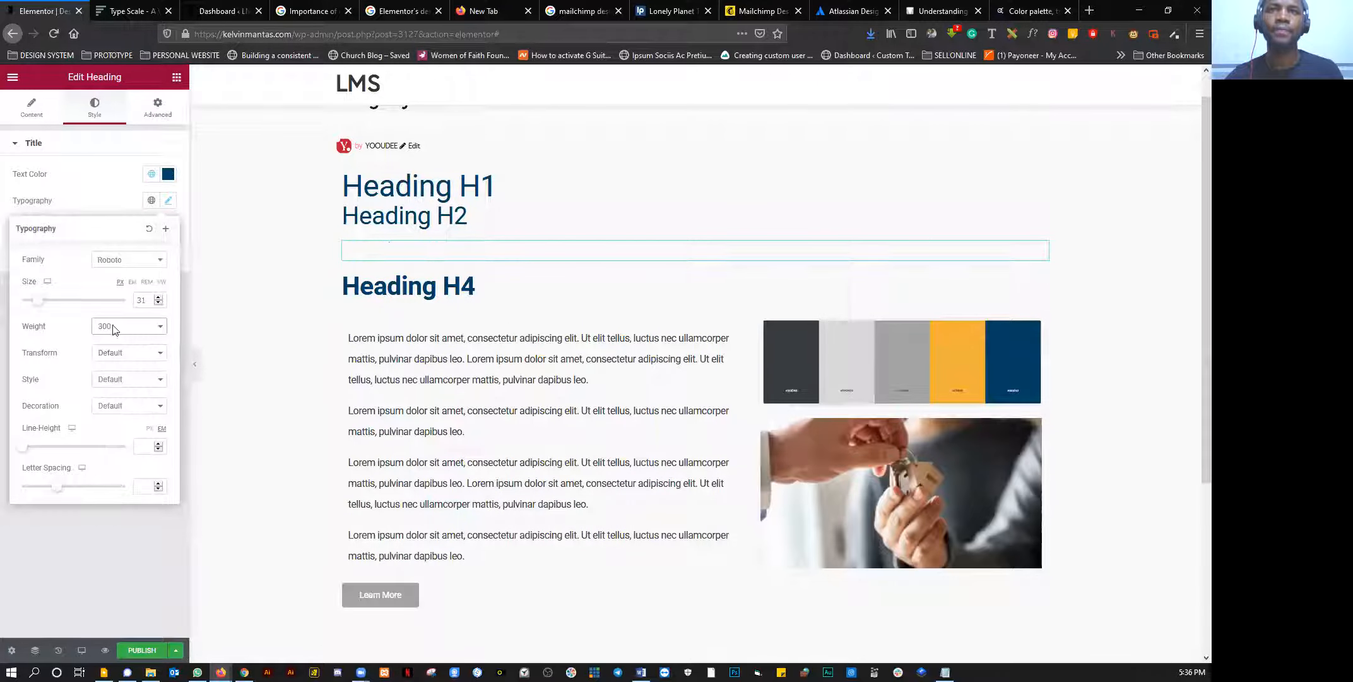
left_click(119, 328)
left_click(113, 381)
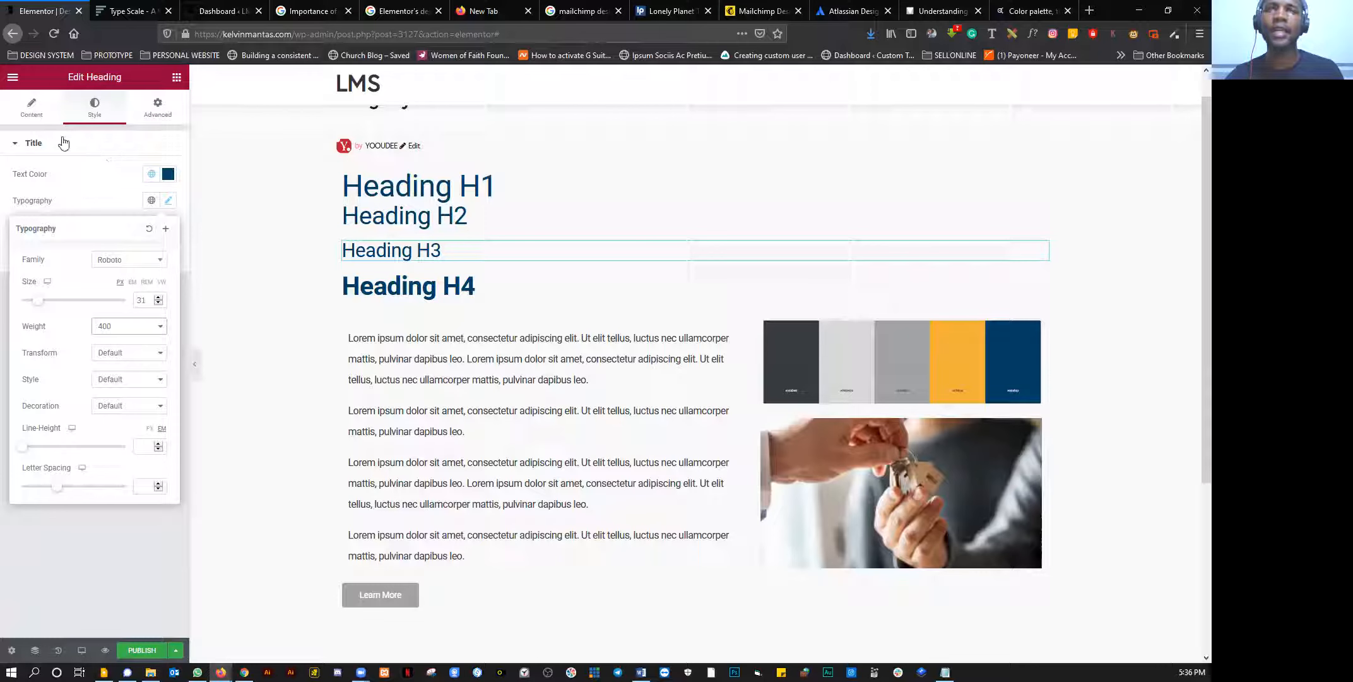
Step: Set the HTML tag of the Heading H4 widget to H4
left_click(404, 285)
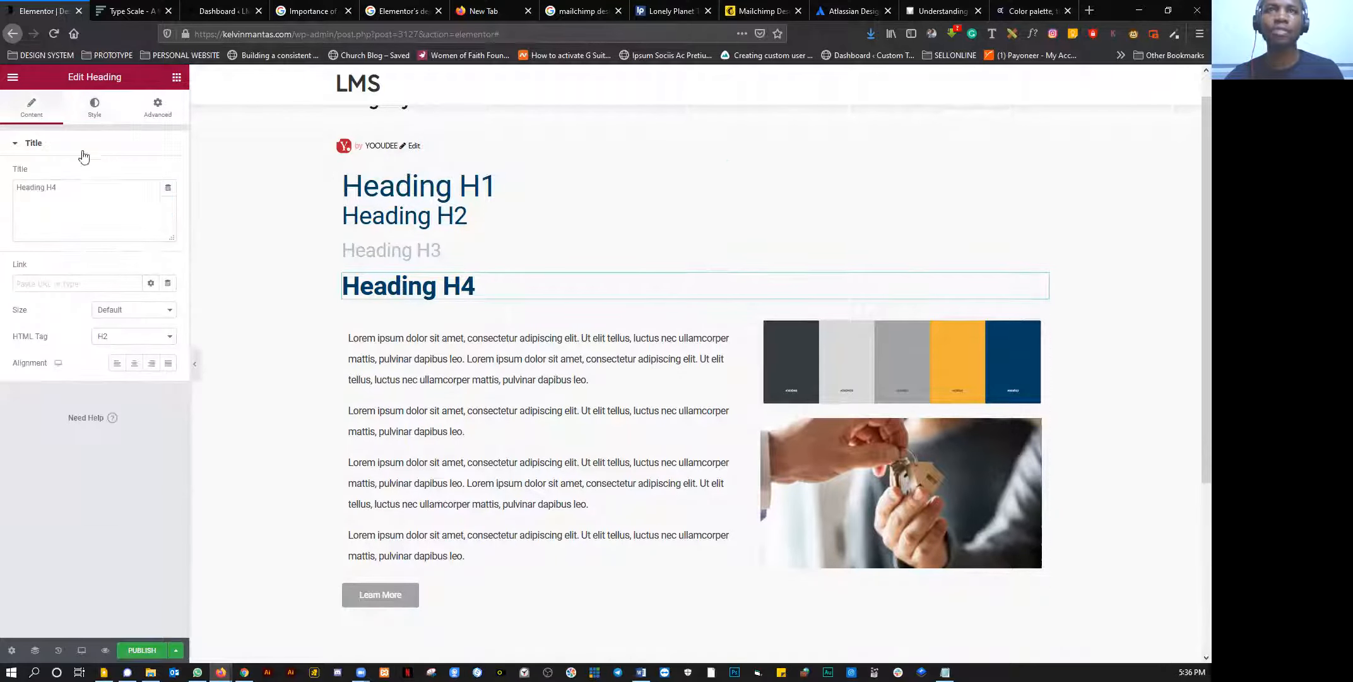
left_click(105, 340)
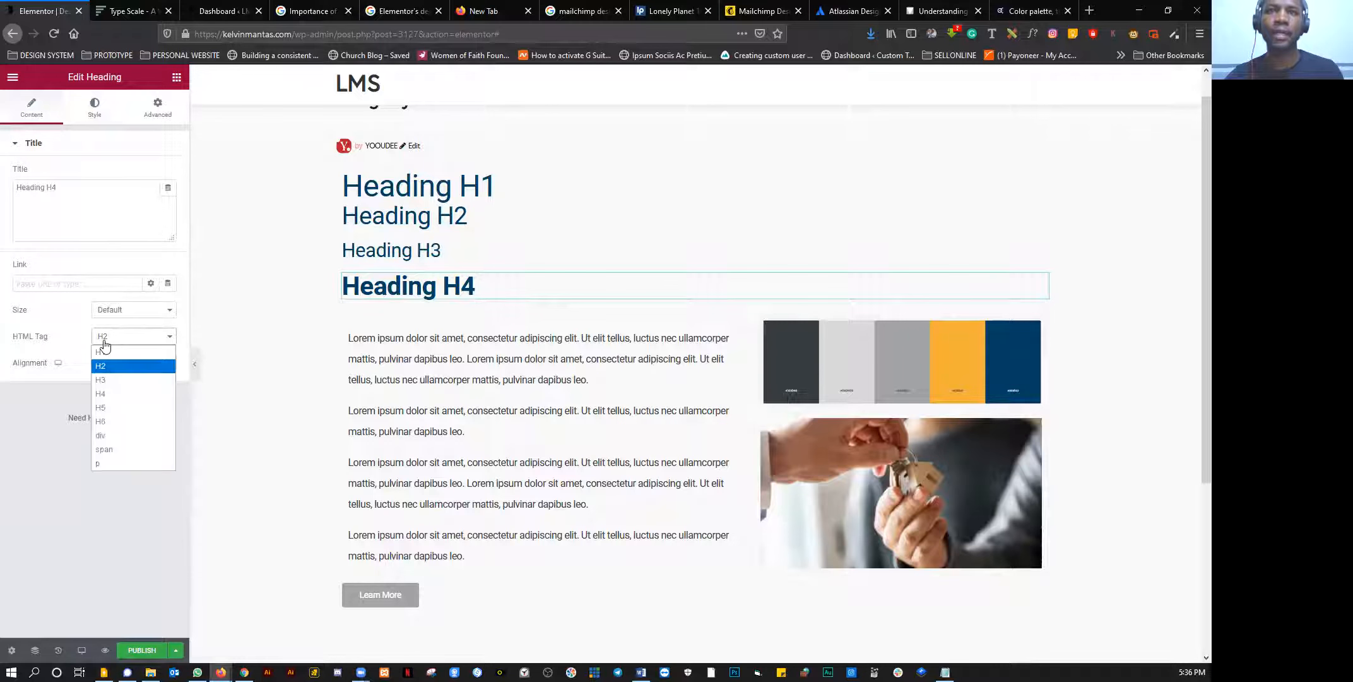
left_click(106, 393)
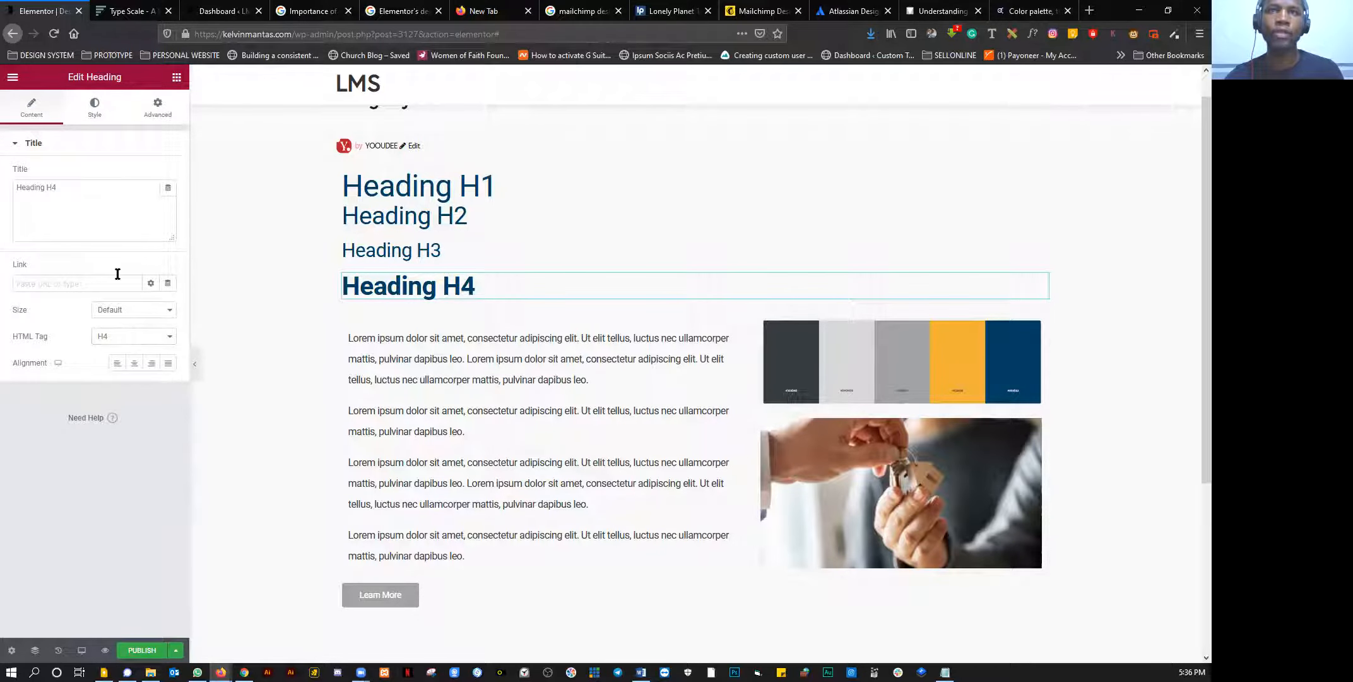
Step: Set the Heading H4 typography to 14 px, weight 400, letter spacing 1.6 and line height 1
left_click(94, 113)
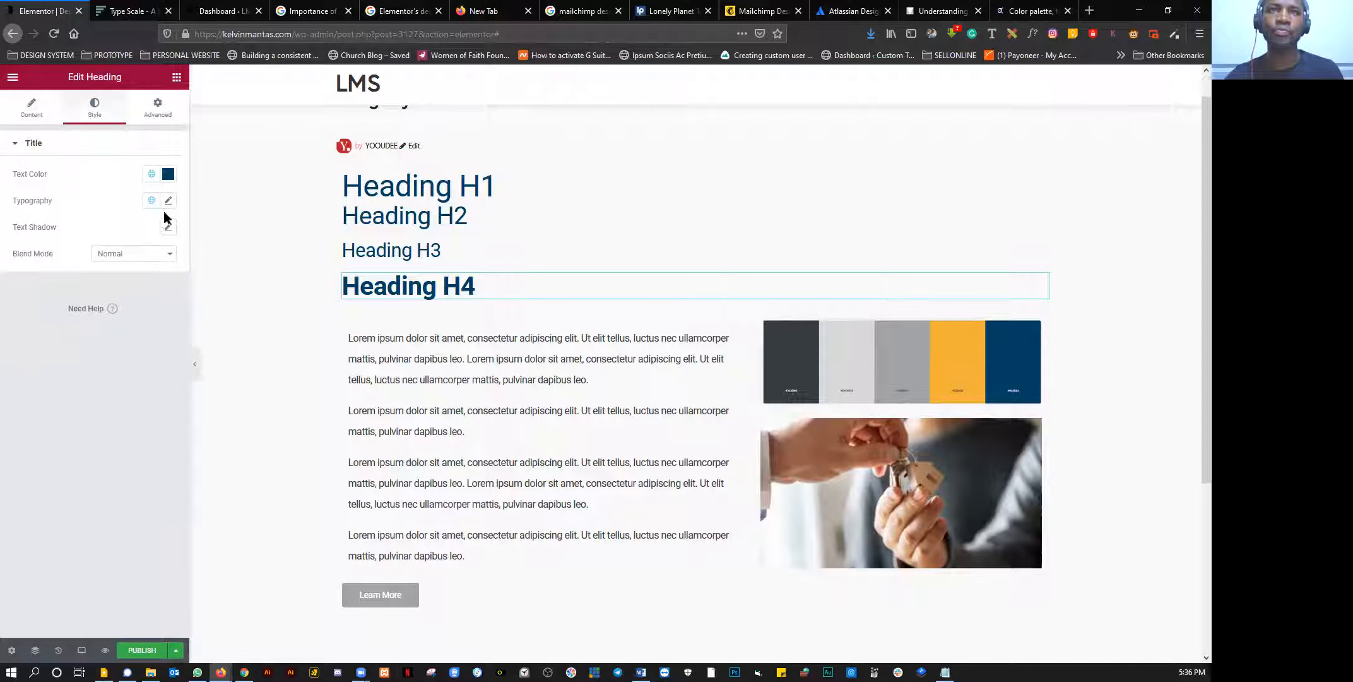
left_click(167, 202)
double_click(149, 301)
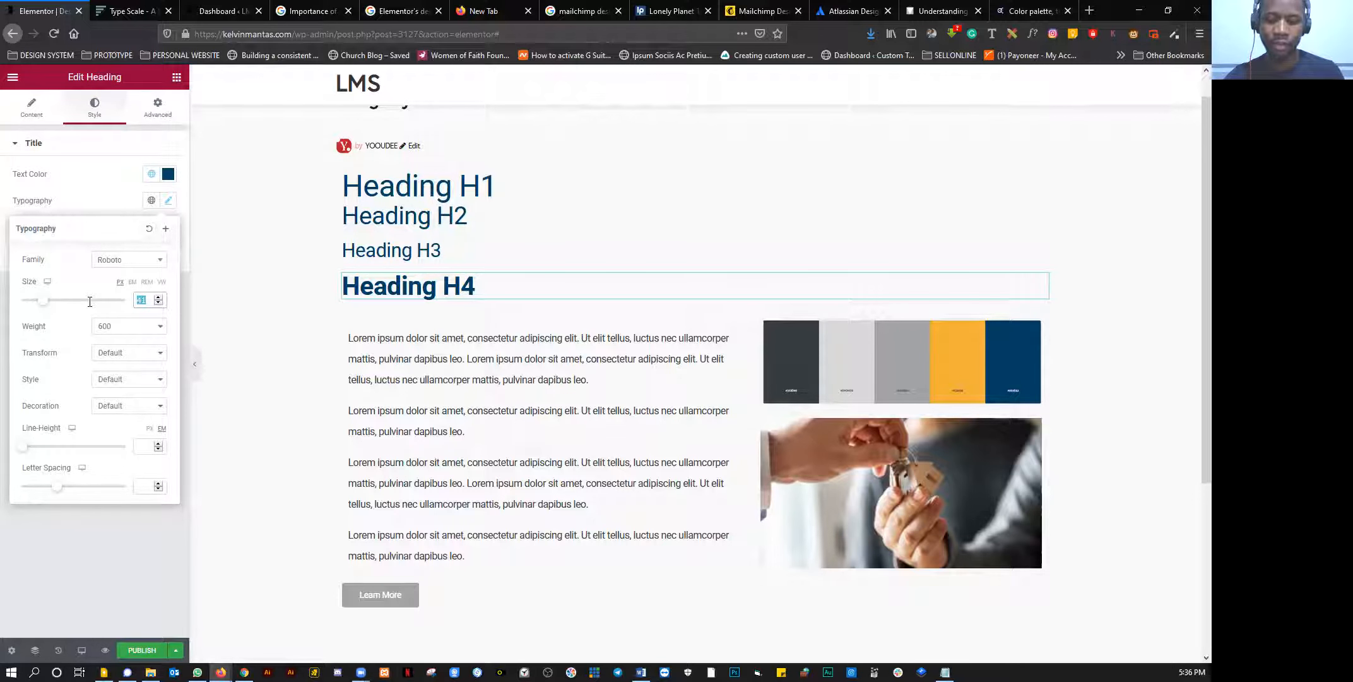
type("14")
left_click(117, 325)
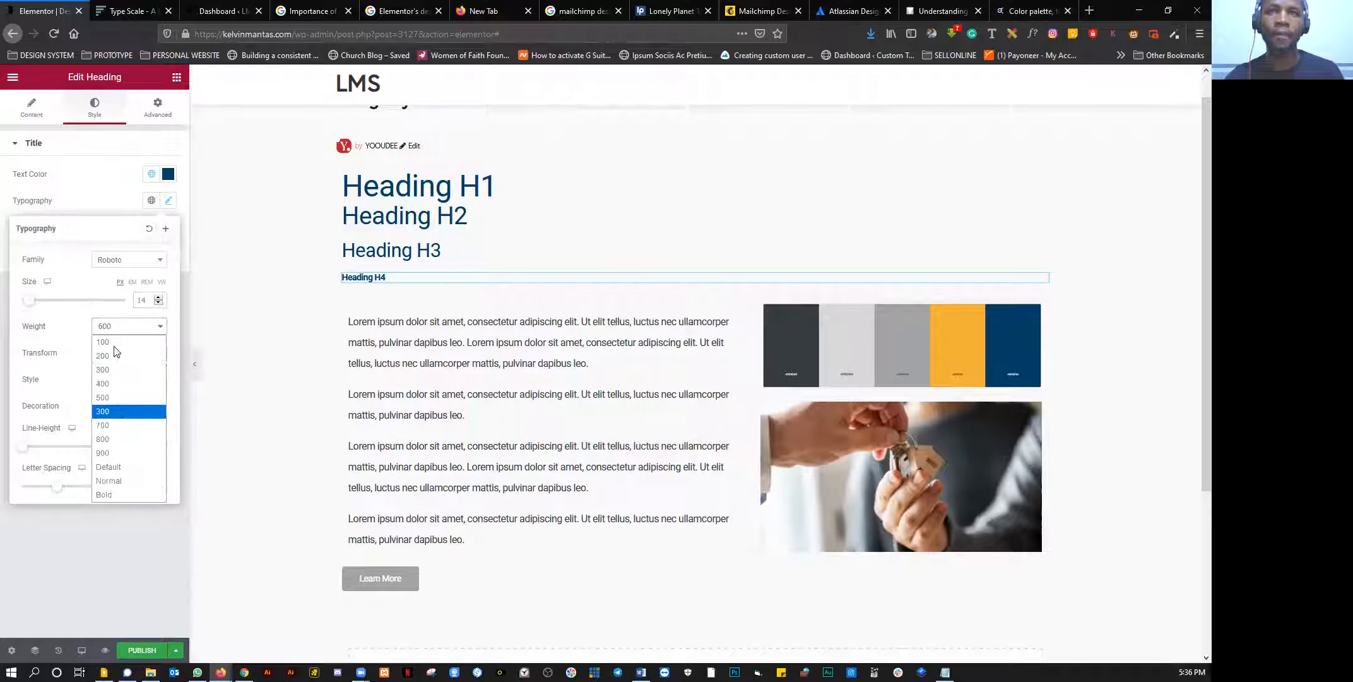
left_click(121, 382)
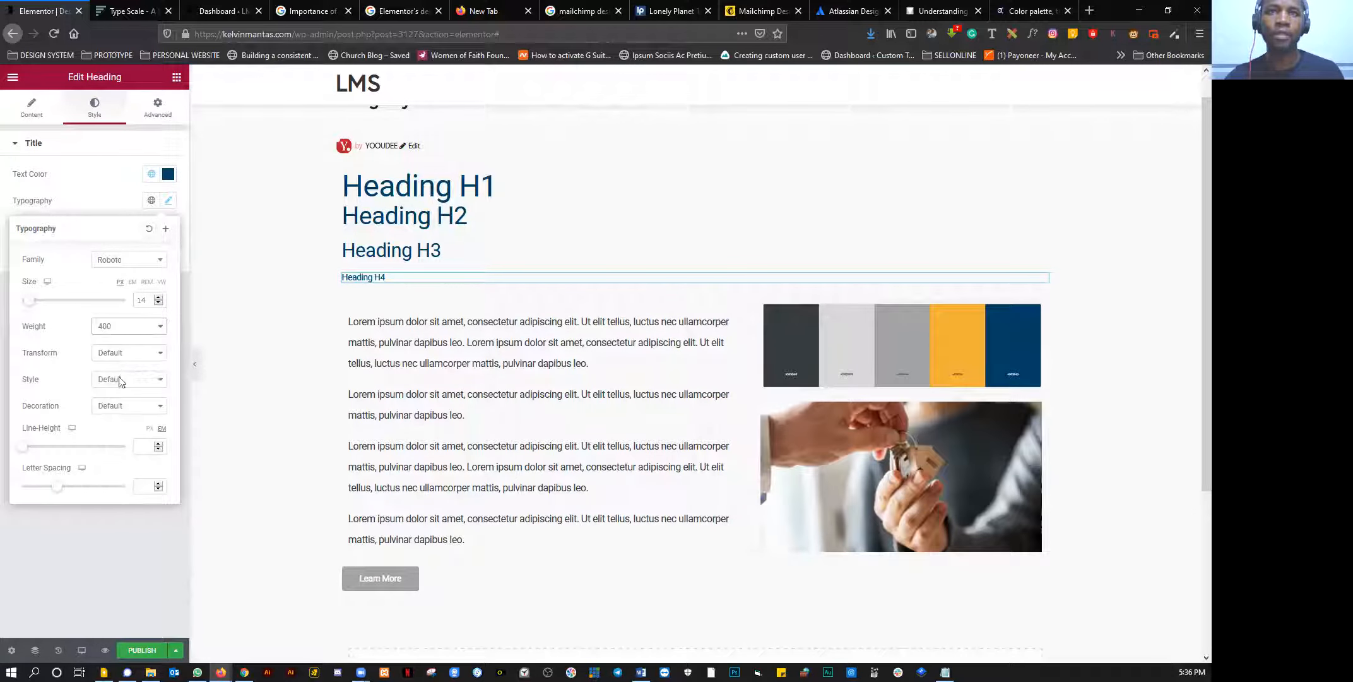
left_click_drag(62, 490, 70, 491)
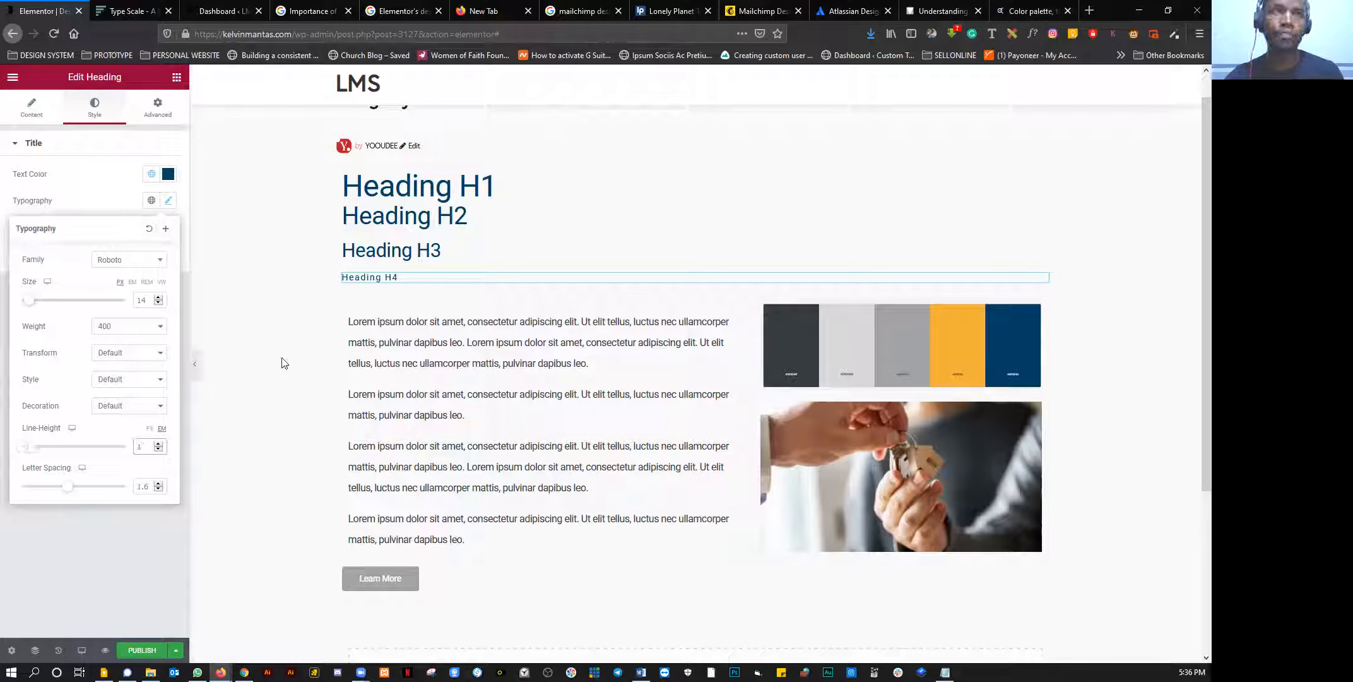
Step: Reopen the Heading H4 typography options and reduce the letter spacing to 1.1
left_click(379, 276)
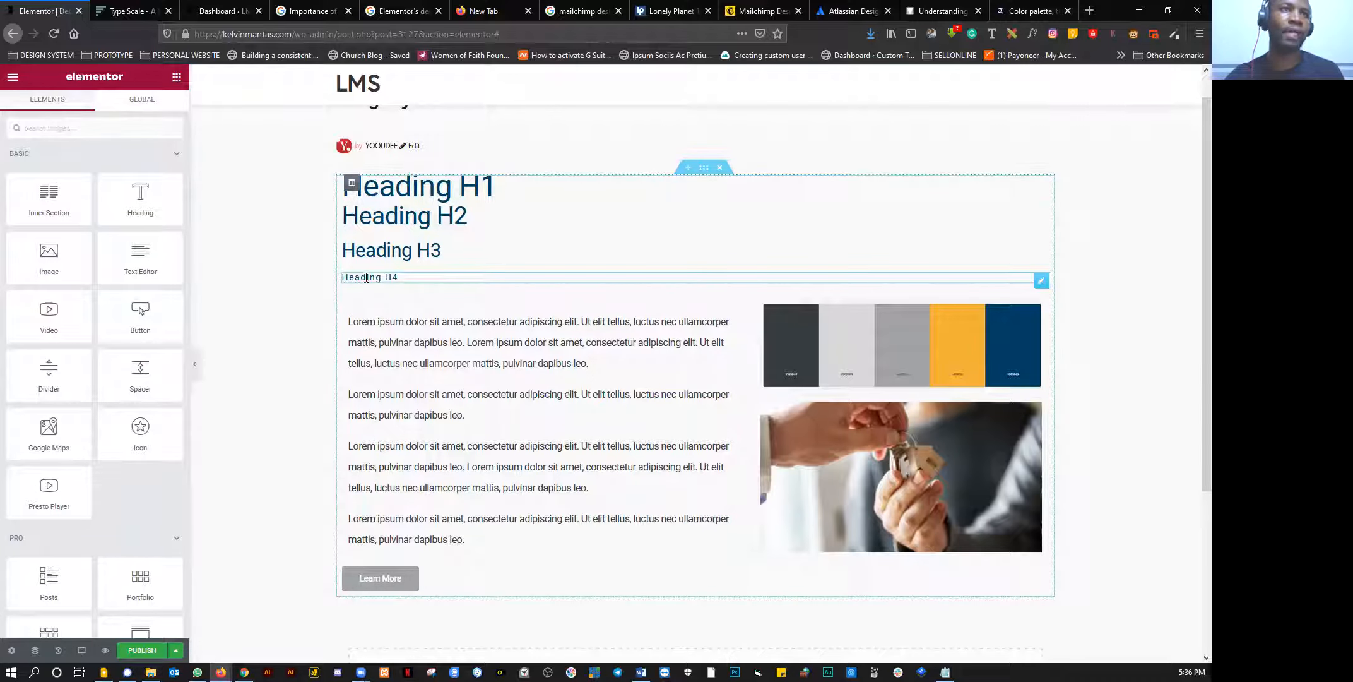
left_click(89, 115)
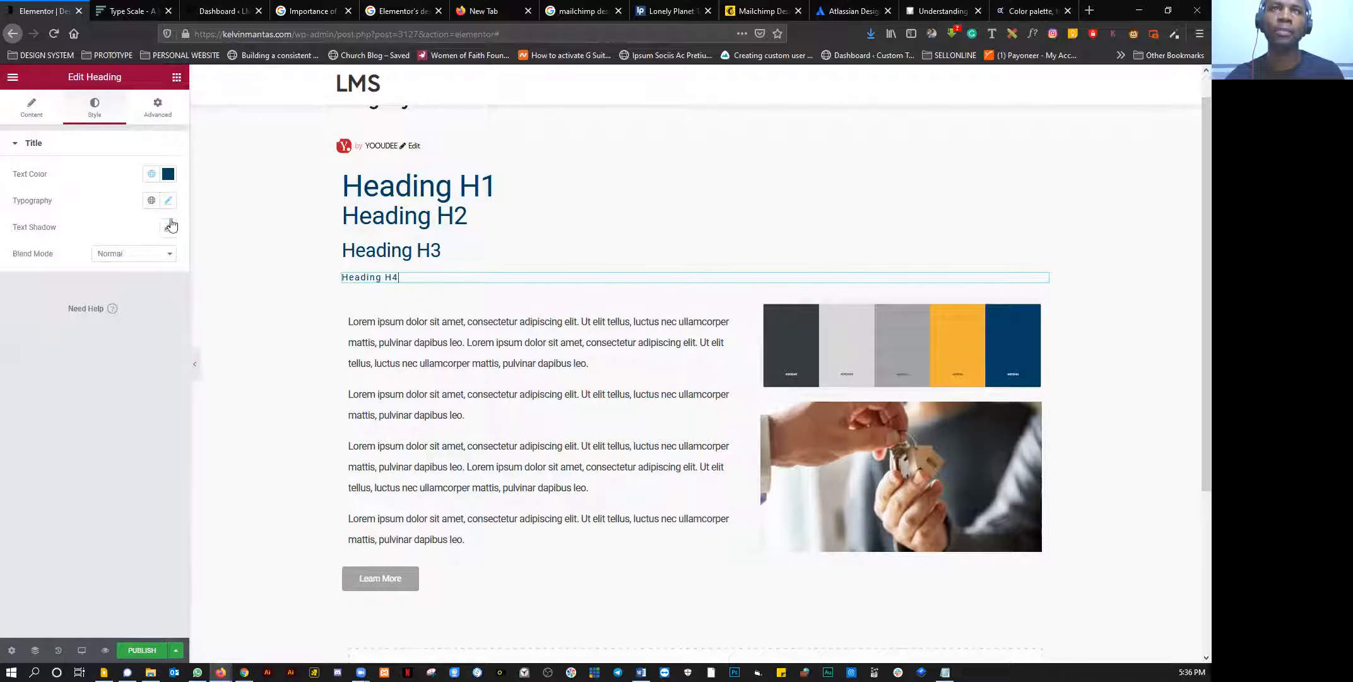
left_click(168, 200)
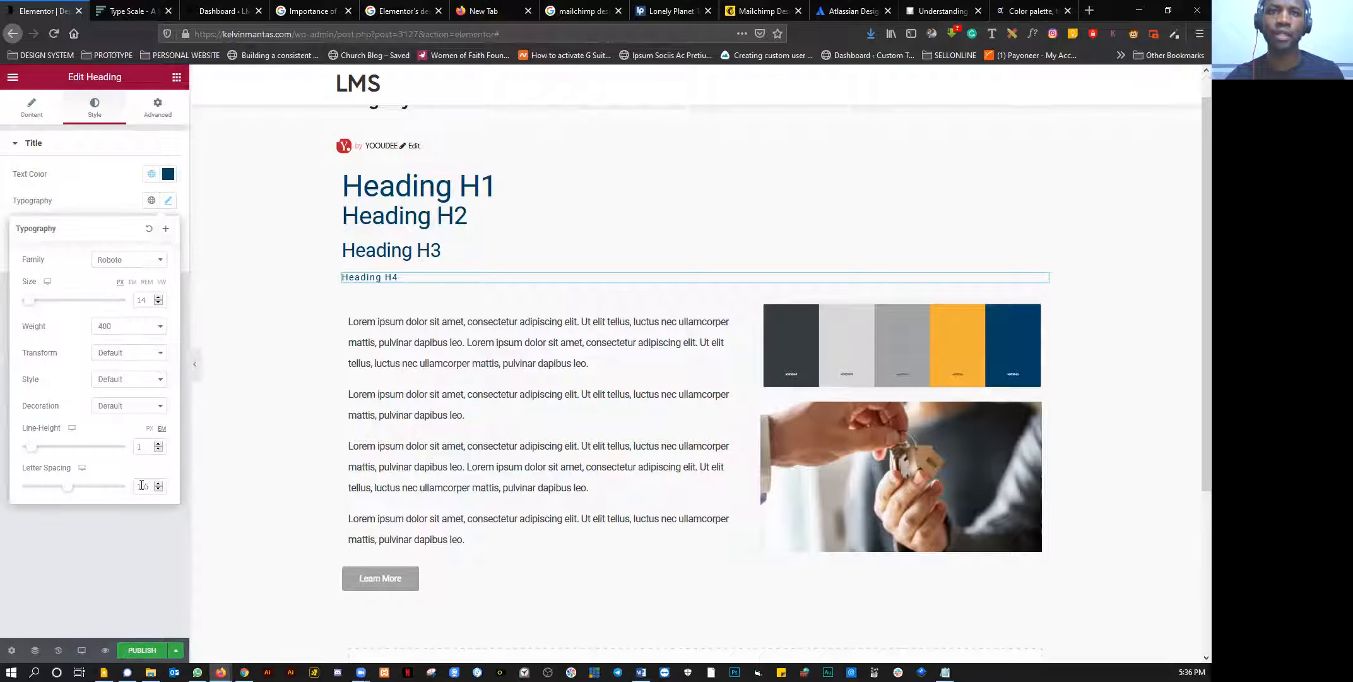
left_click(158, 445)
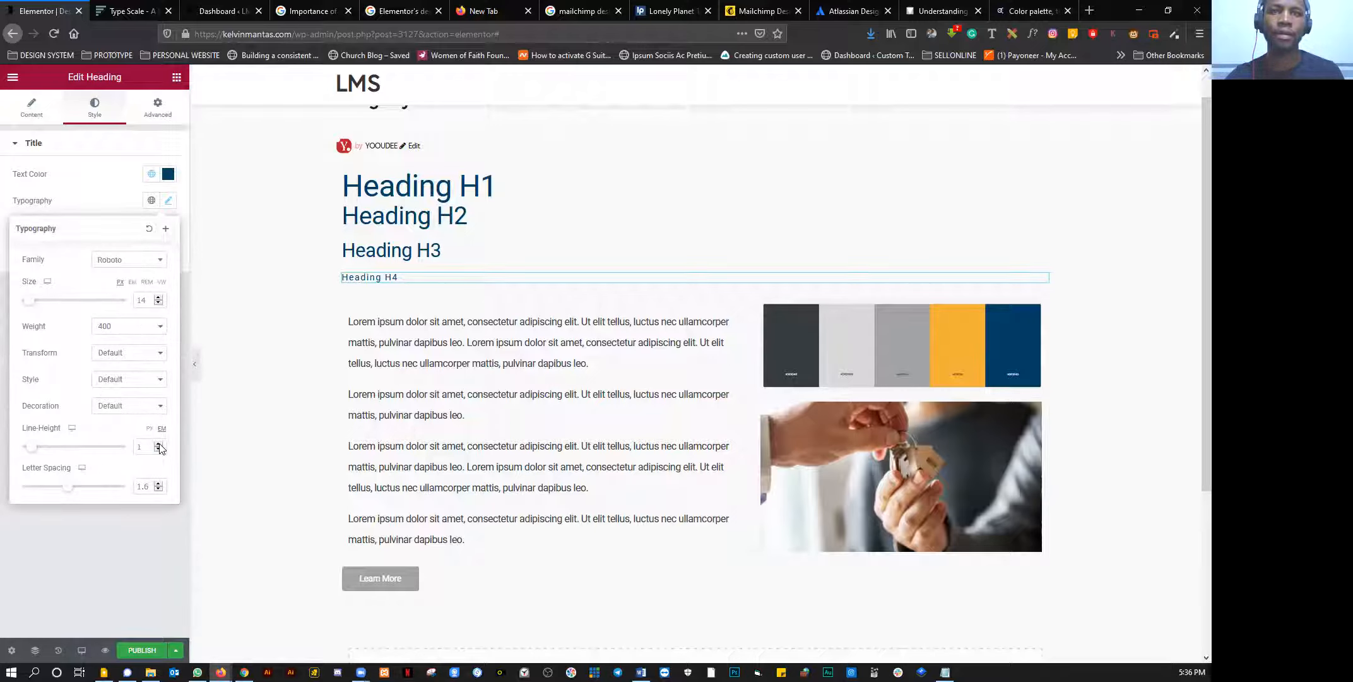
left_click(158, 490)
left_click(159, 490)
left_click(158, 490)
left_click(159, 490)
left_click(158, 489)
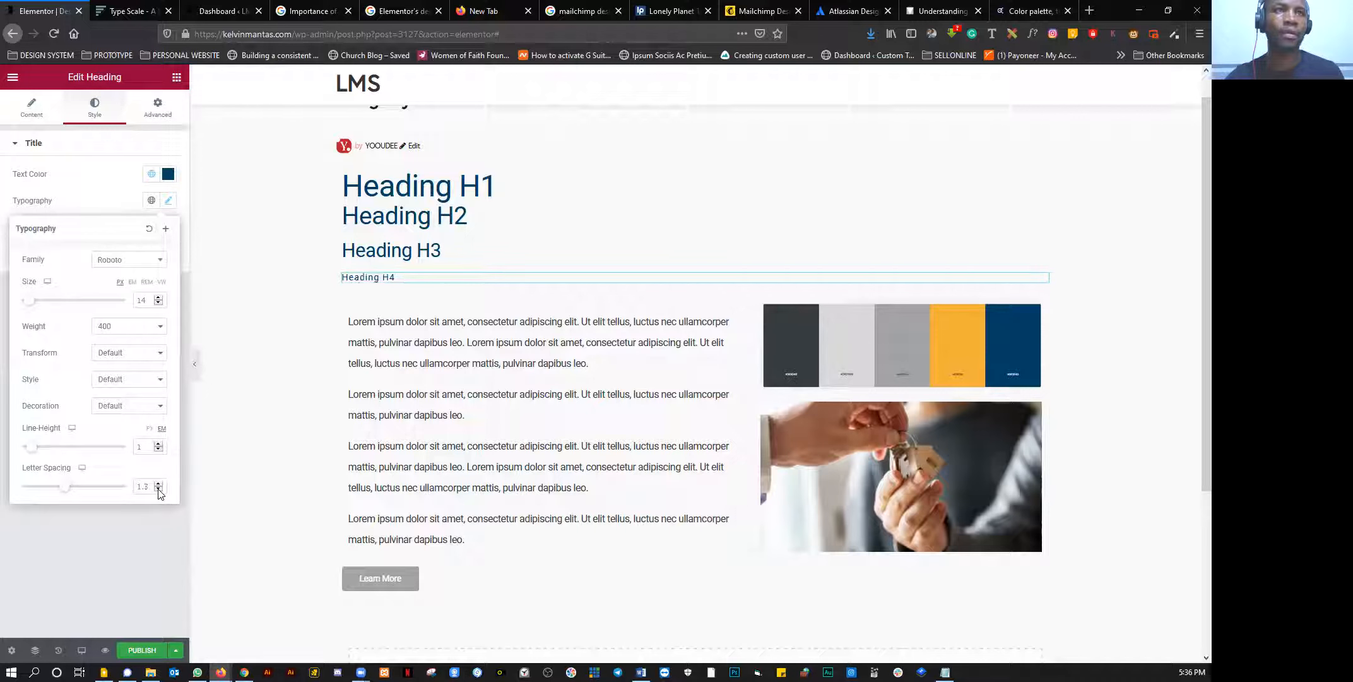
Step: Set the HTML tag of the Heading H3 widget to H3 and align the heading left
left_click(394, 245)
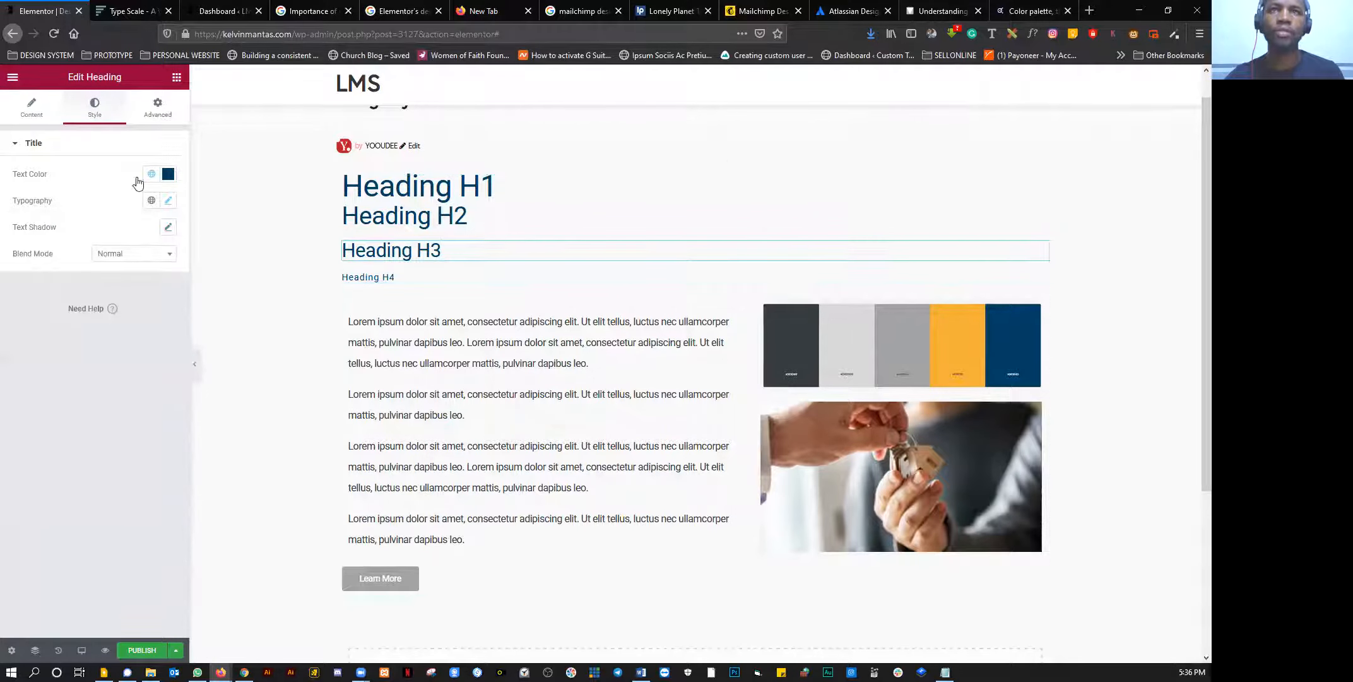
left_click(32, 107)
left_click(116, 337)
left_click(108, 381)
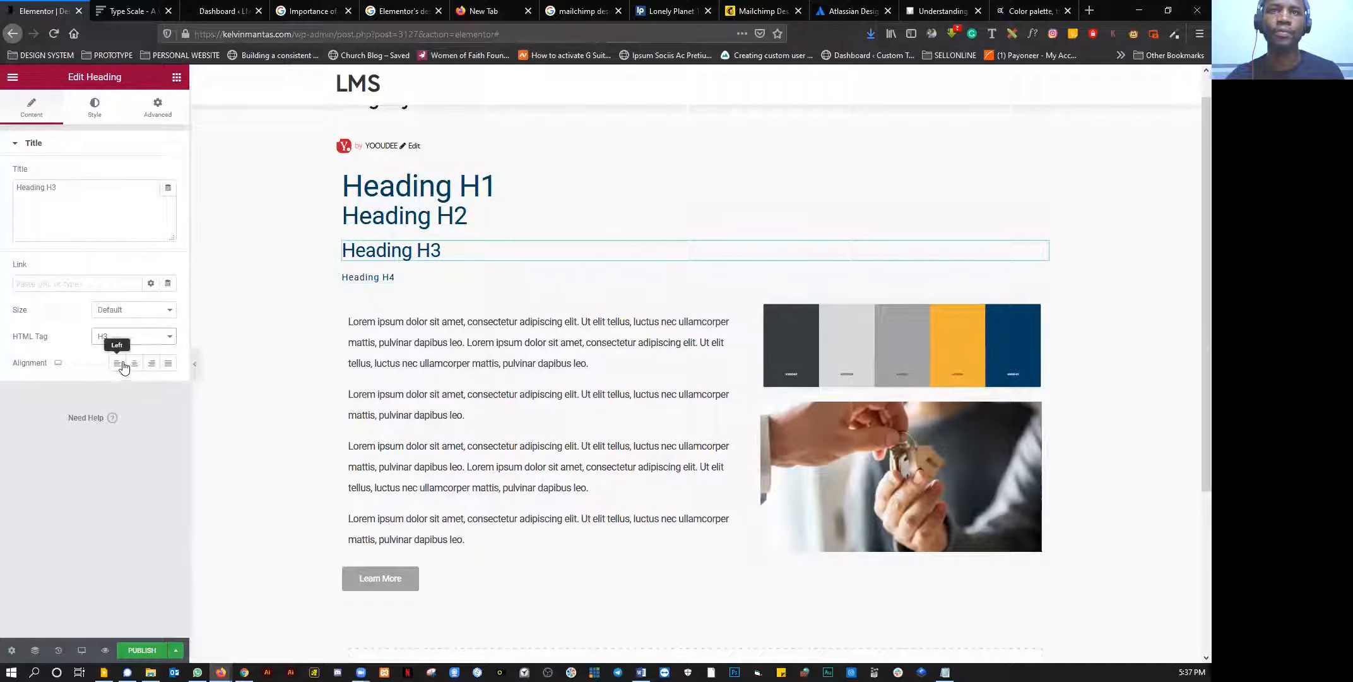
Step: Align the Heading H2 and Heading H1 widgets left
left_click(464, 215)
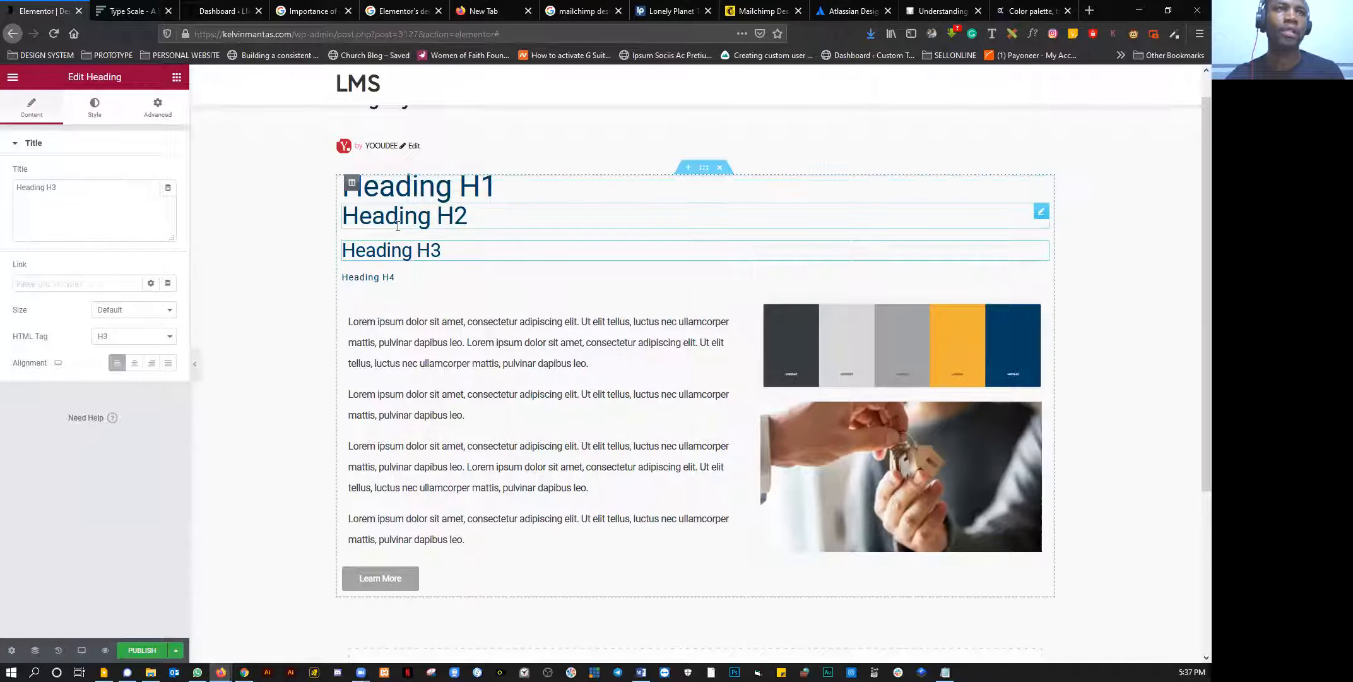
left_click(28, 106)
left_click(116, 363)
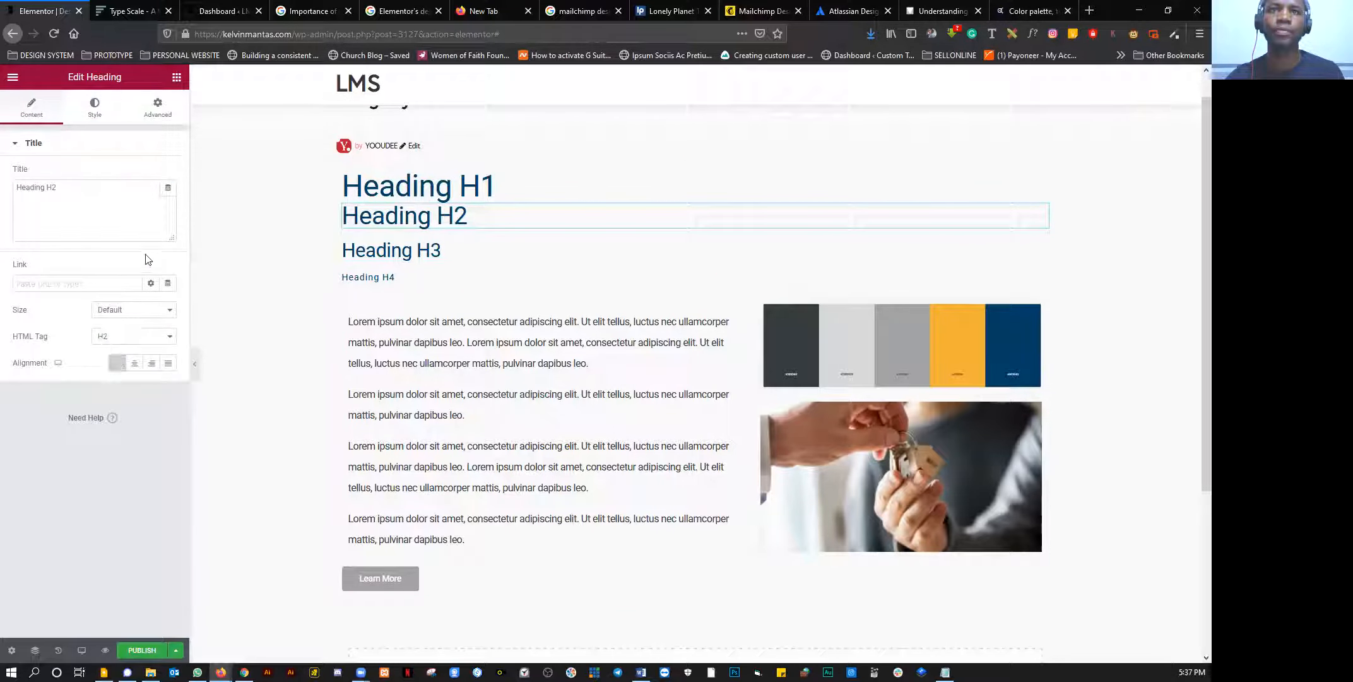
left_click(371, 187)
left_click(95, 107)
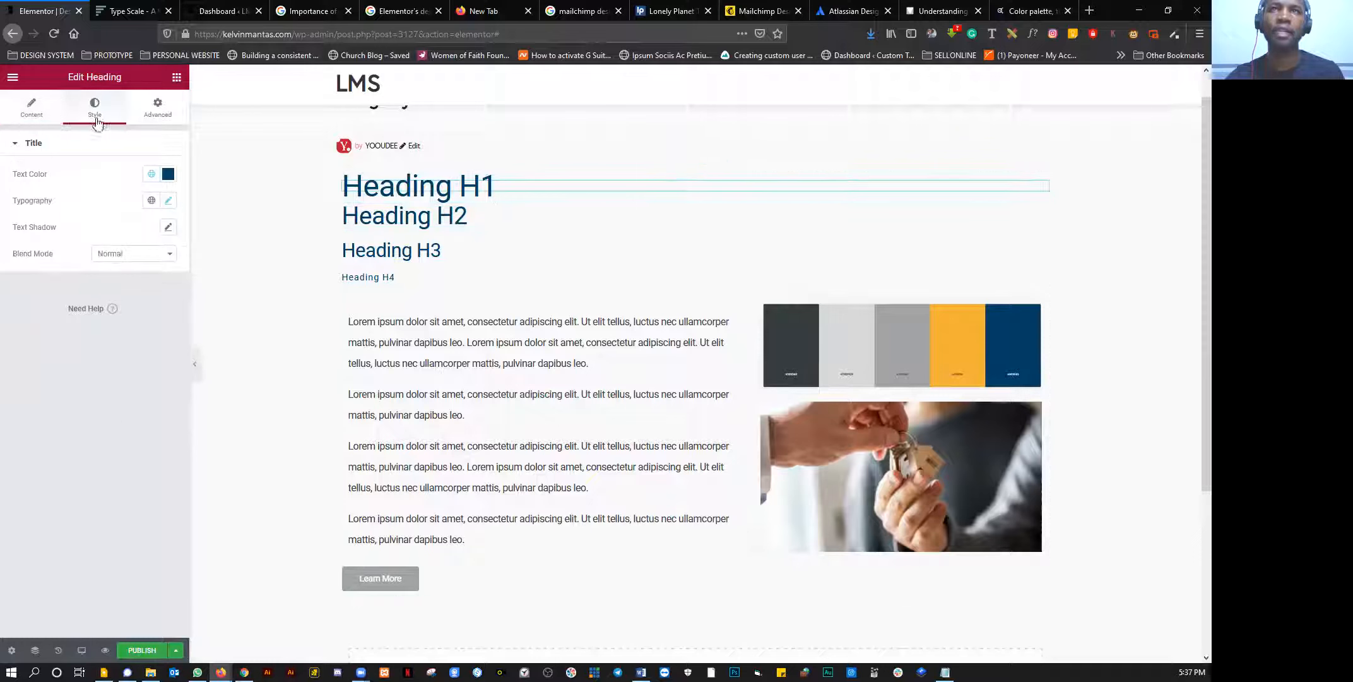
left_click(38, 109)
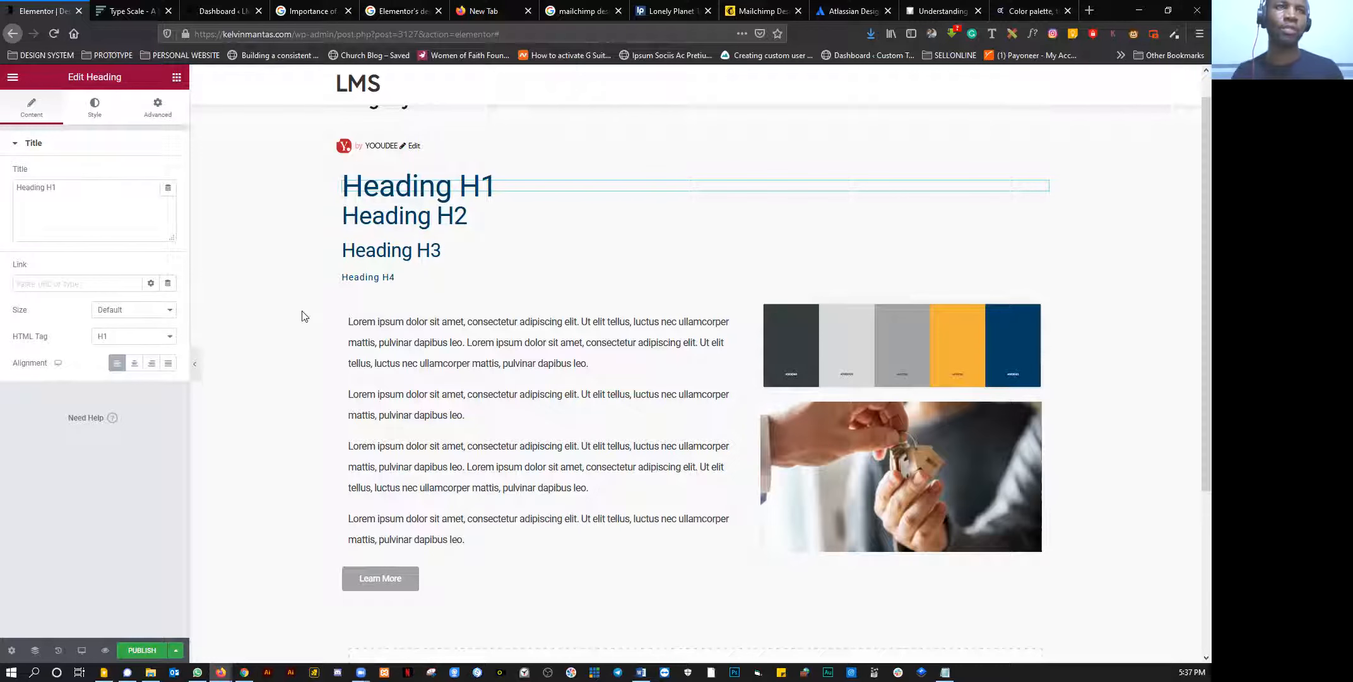
Step: Publish the design system page and open the site settings
left_click(364, 334)
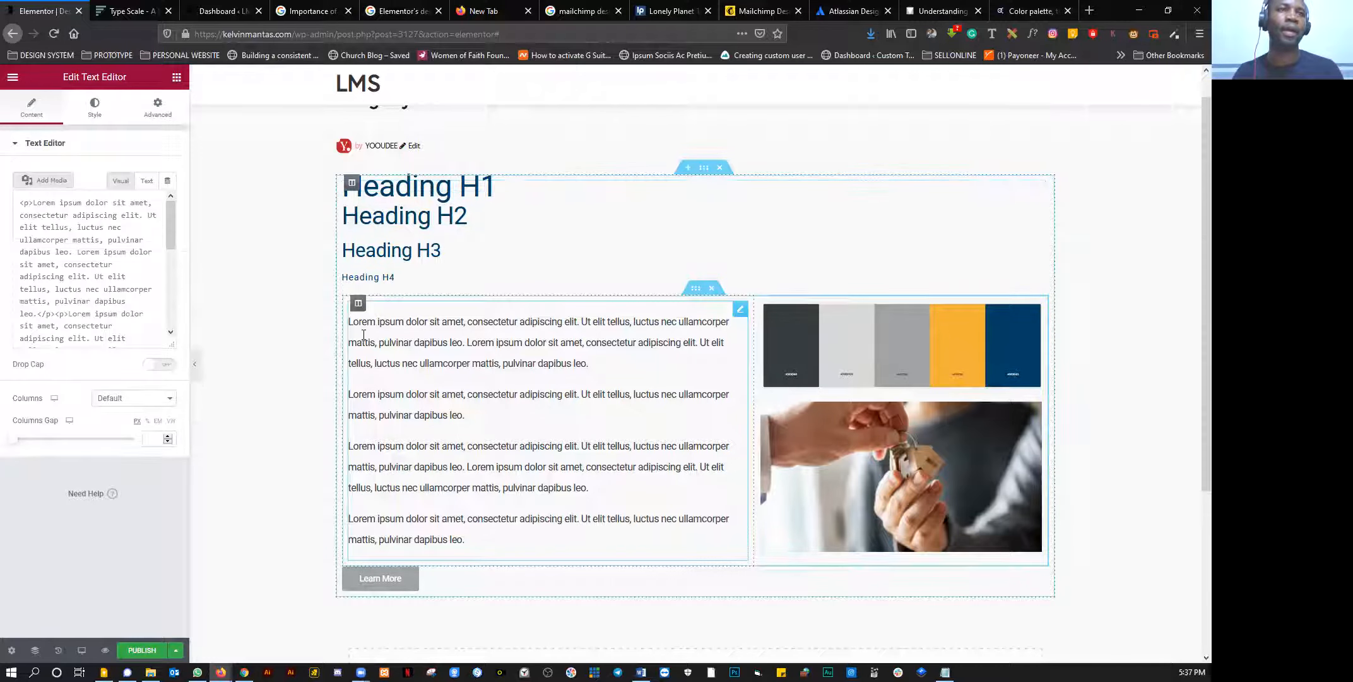
scroll(416, 466, "down", 3)
scroll(417, 466, "up", 3)
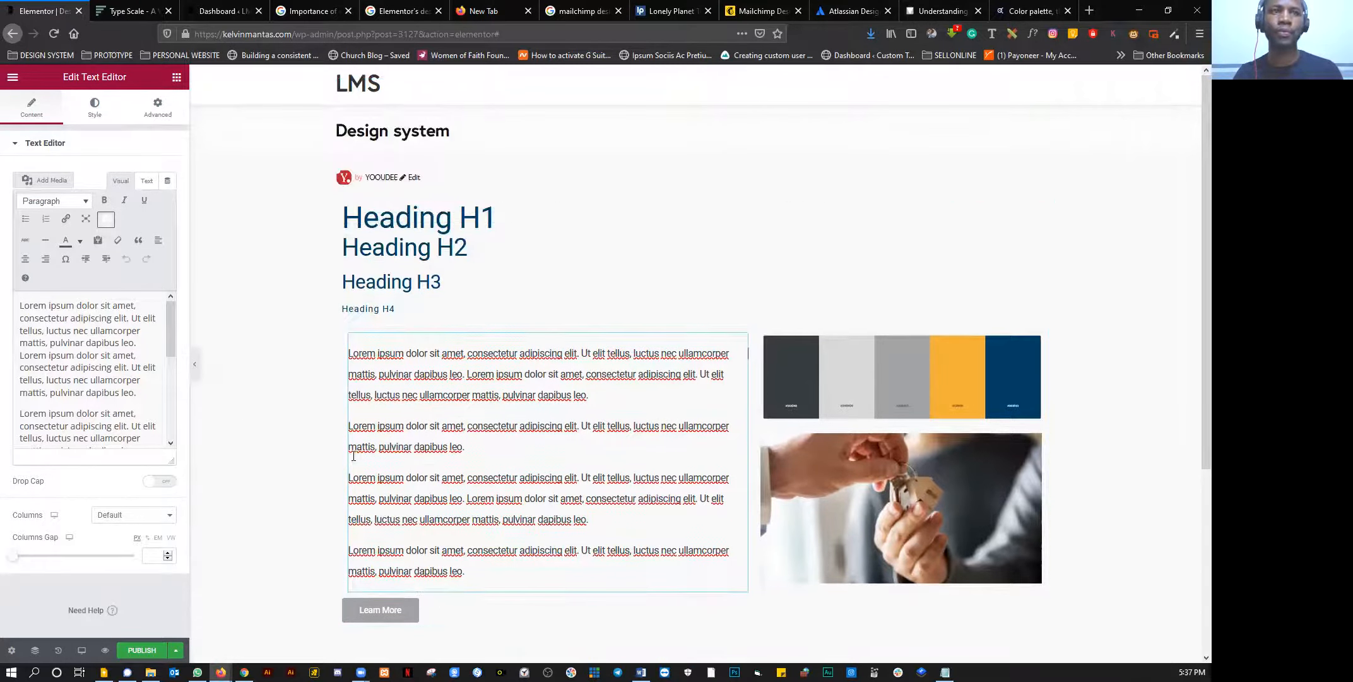
left_click(144, 650)
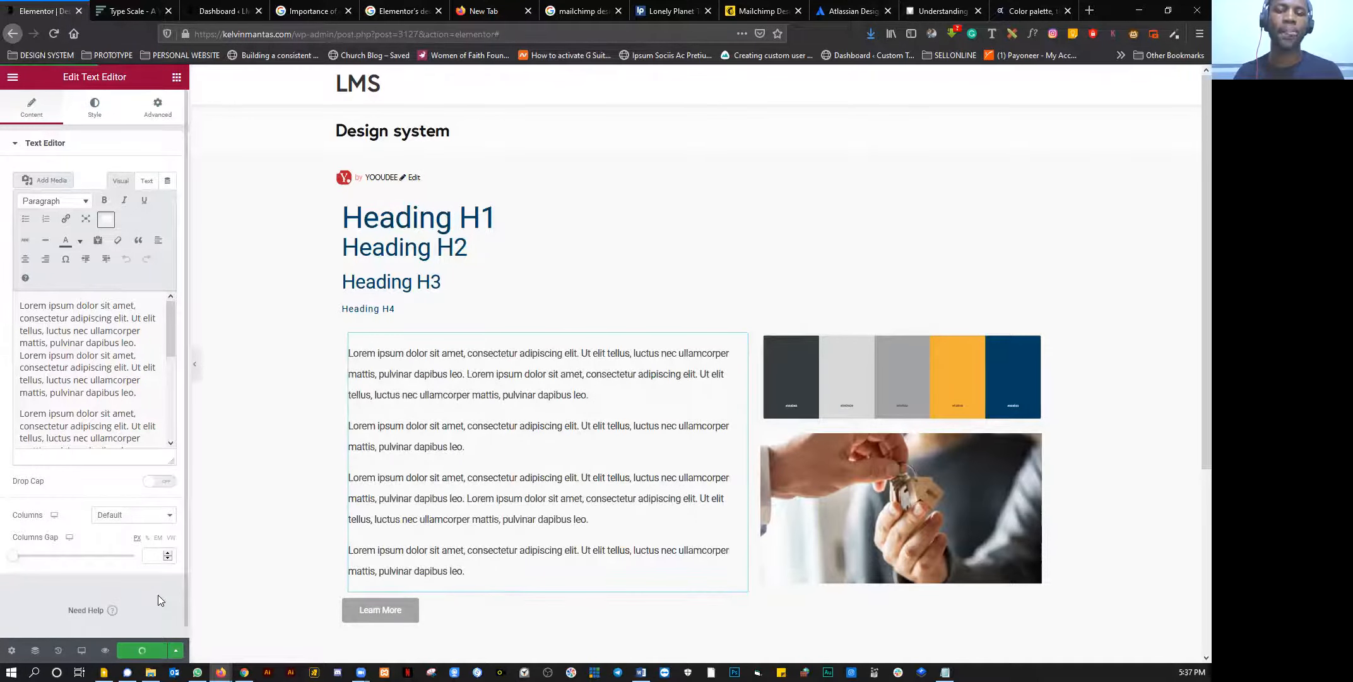
left_click(12, 76)
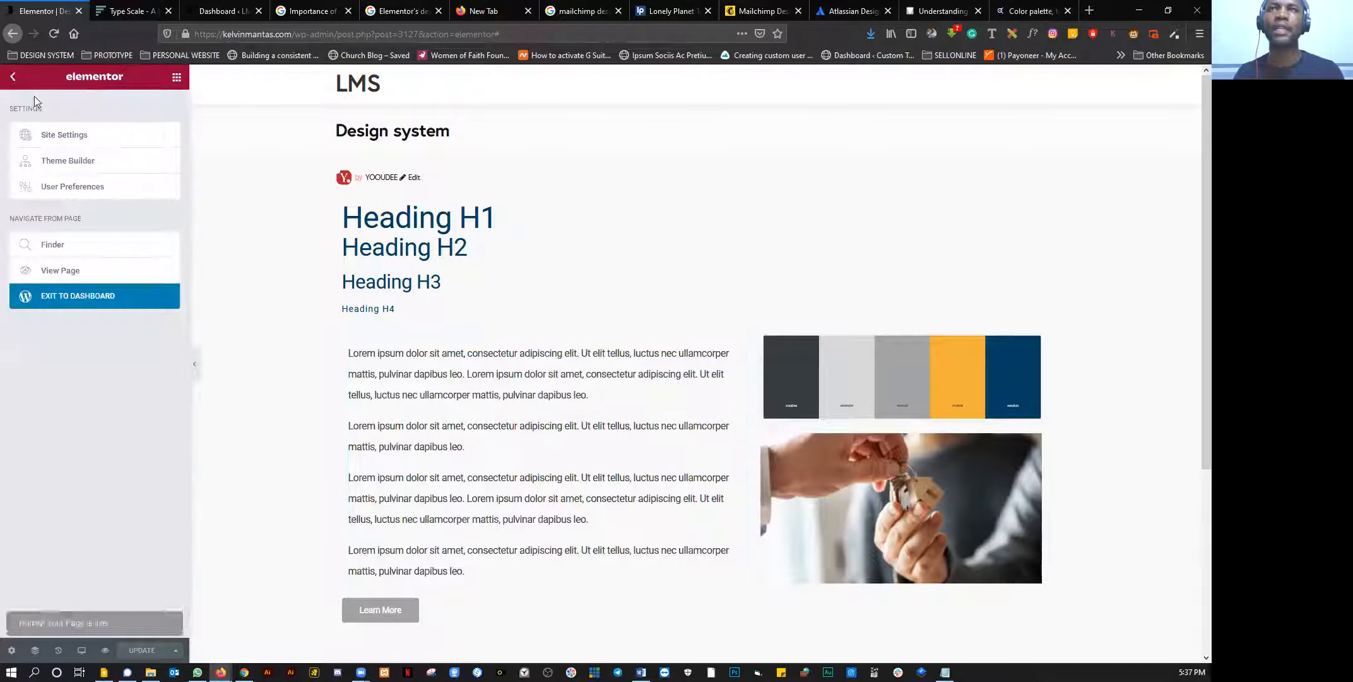
left_click(51, 141)
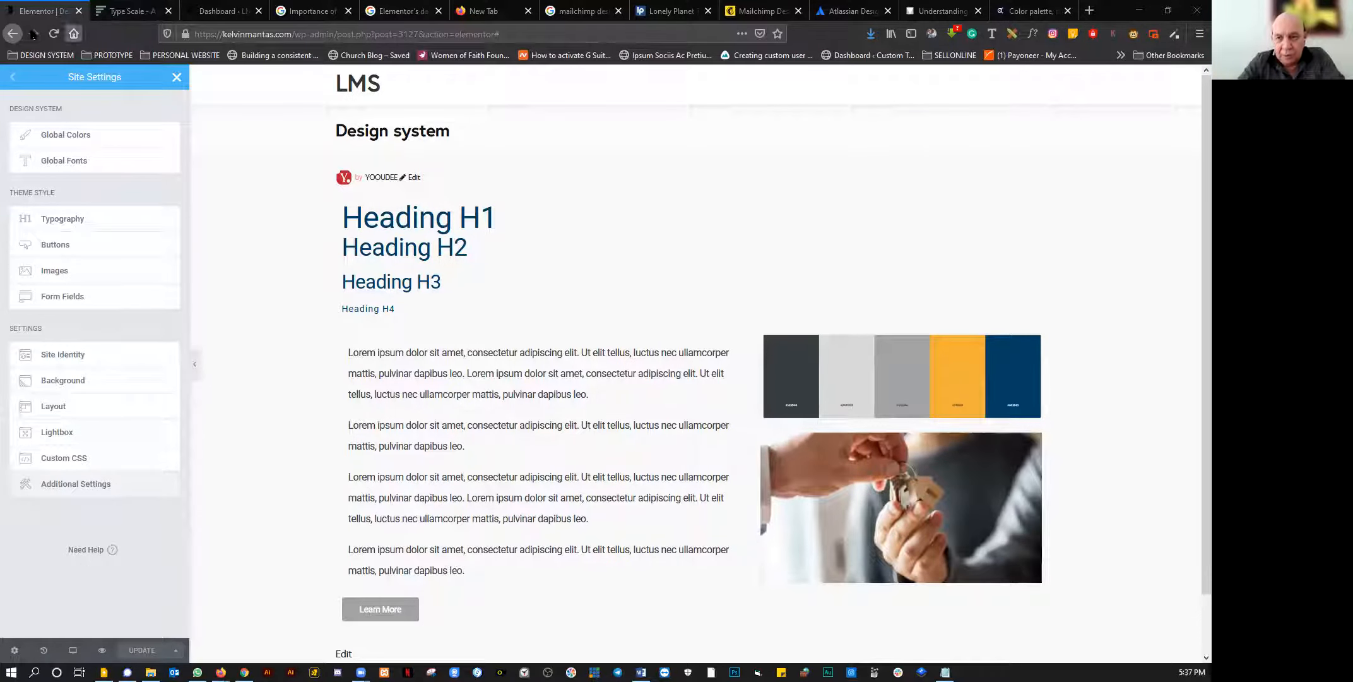
Step: Check the rem sizes of the largest and third-largest levels on the Type Scale page
left_click(115, 13)
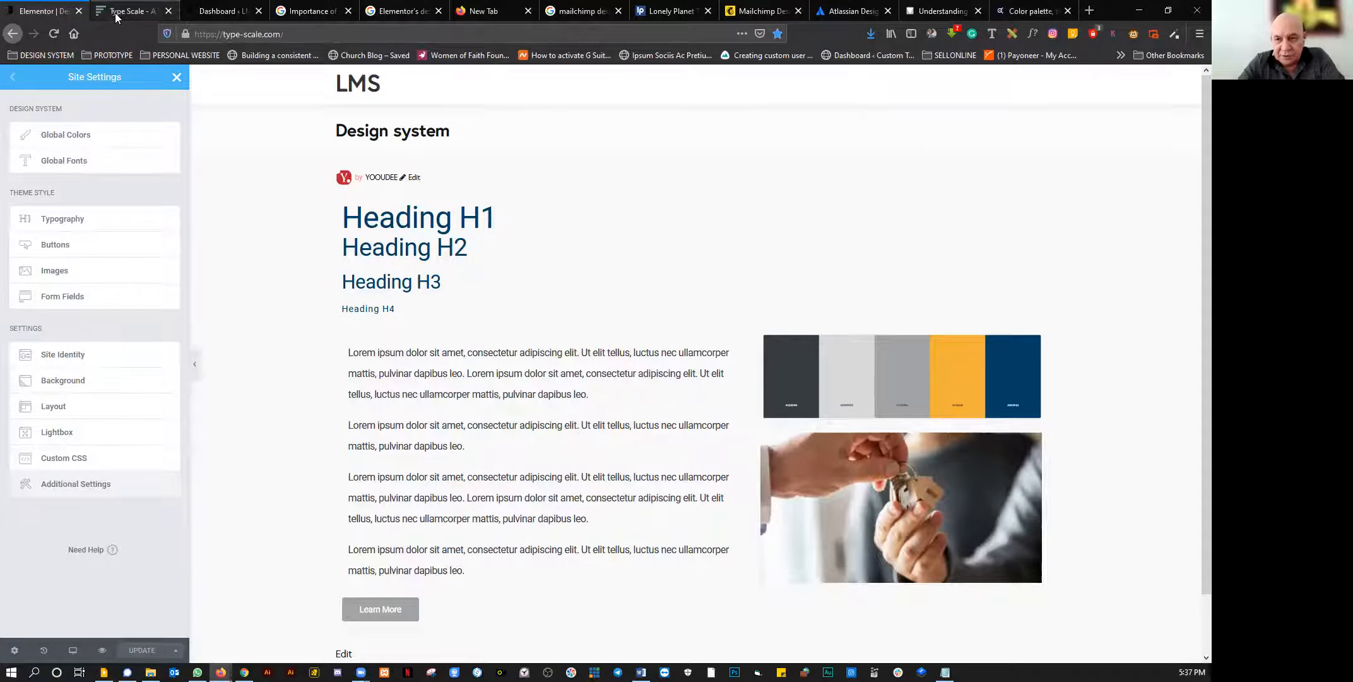
left_click_drag(284, 208, 245, 206)
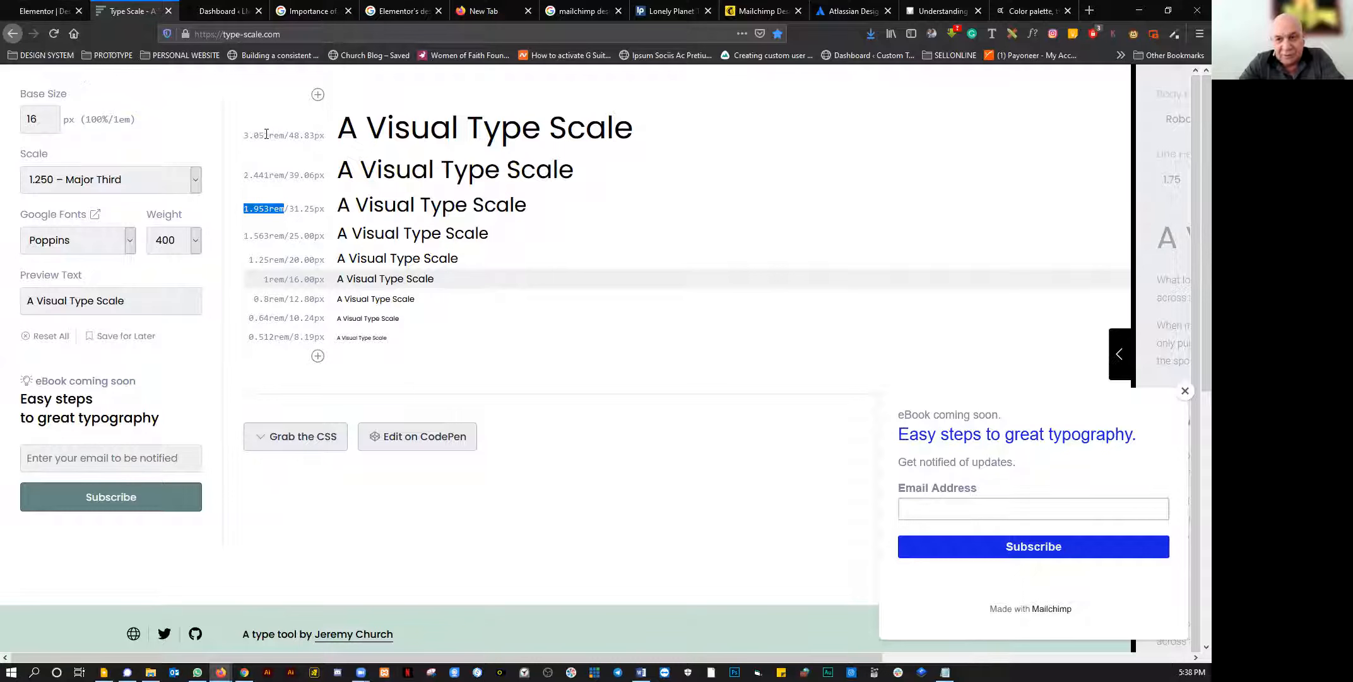
left_click_drag(250, 135, 245, 139)
left_click(40, 11)
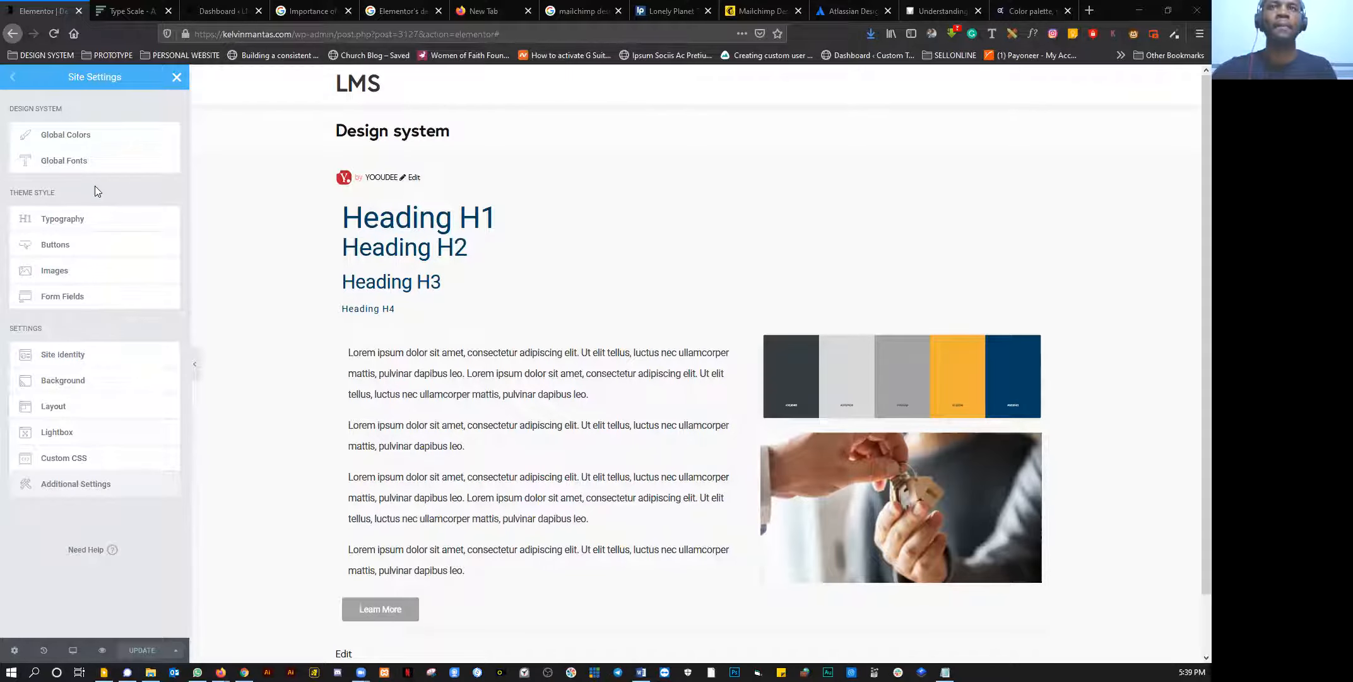
Step: Delete the New Title Heading style and both Tablet Heading New styles from the global fonts
left_click(57, 165)
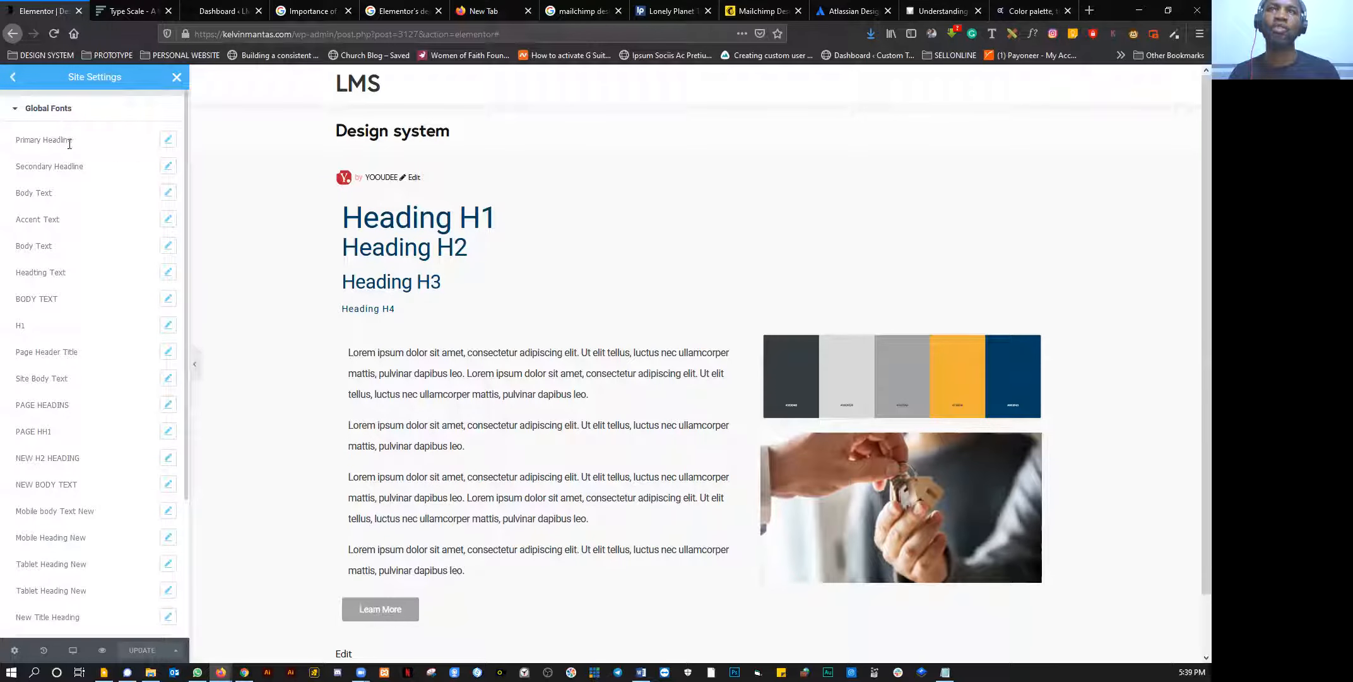
scroll(119, 347, "down", 3)
scroll(119, 347, "down", 3)
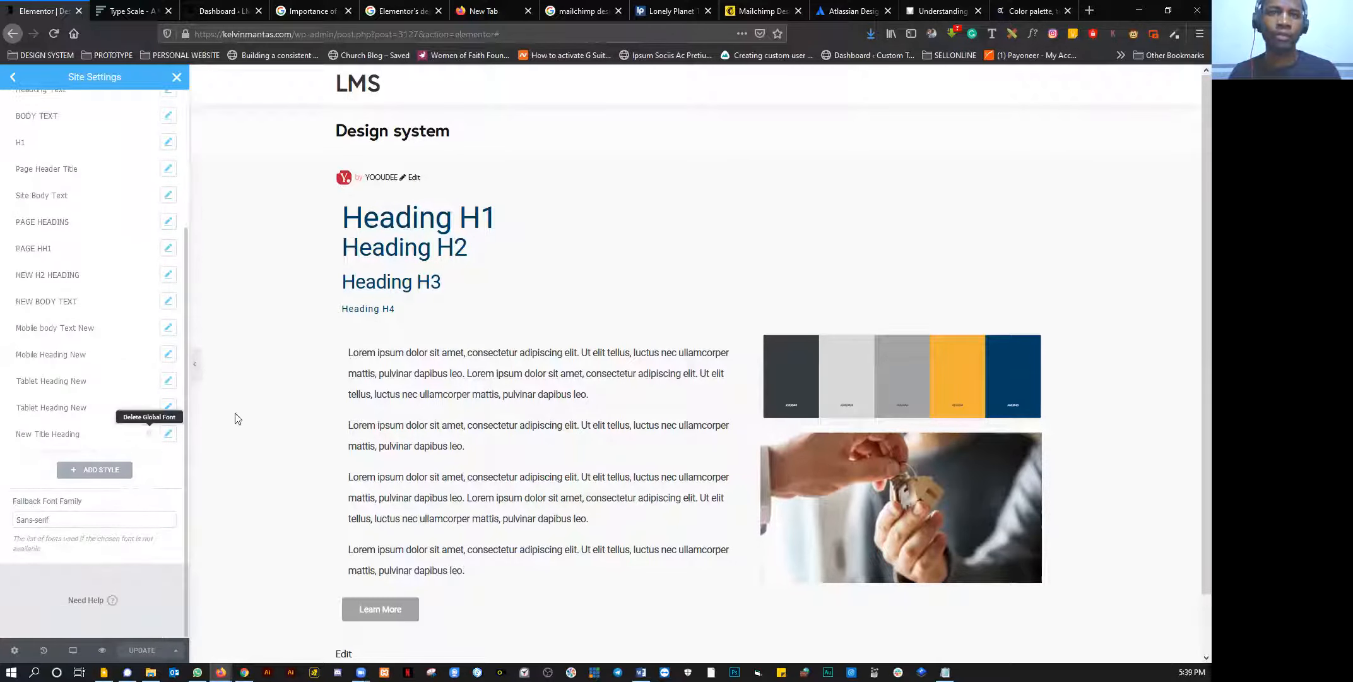
left_click(149, 433)
left_click(637, 410)
left_click(151, 412)
left_click(660, 404)
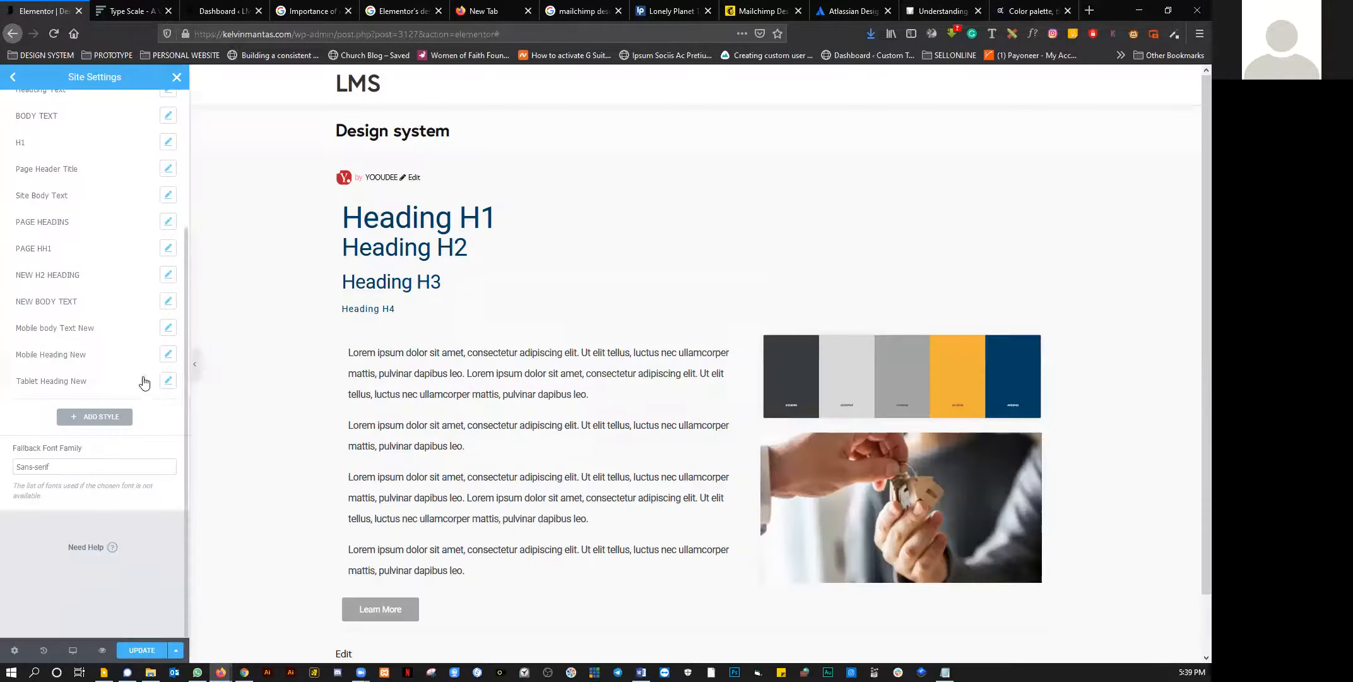
left_click(149, 381)
left_click(660, 405)
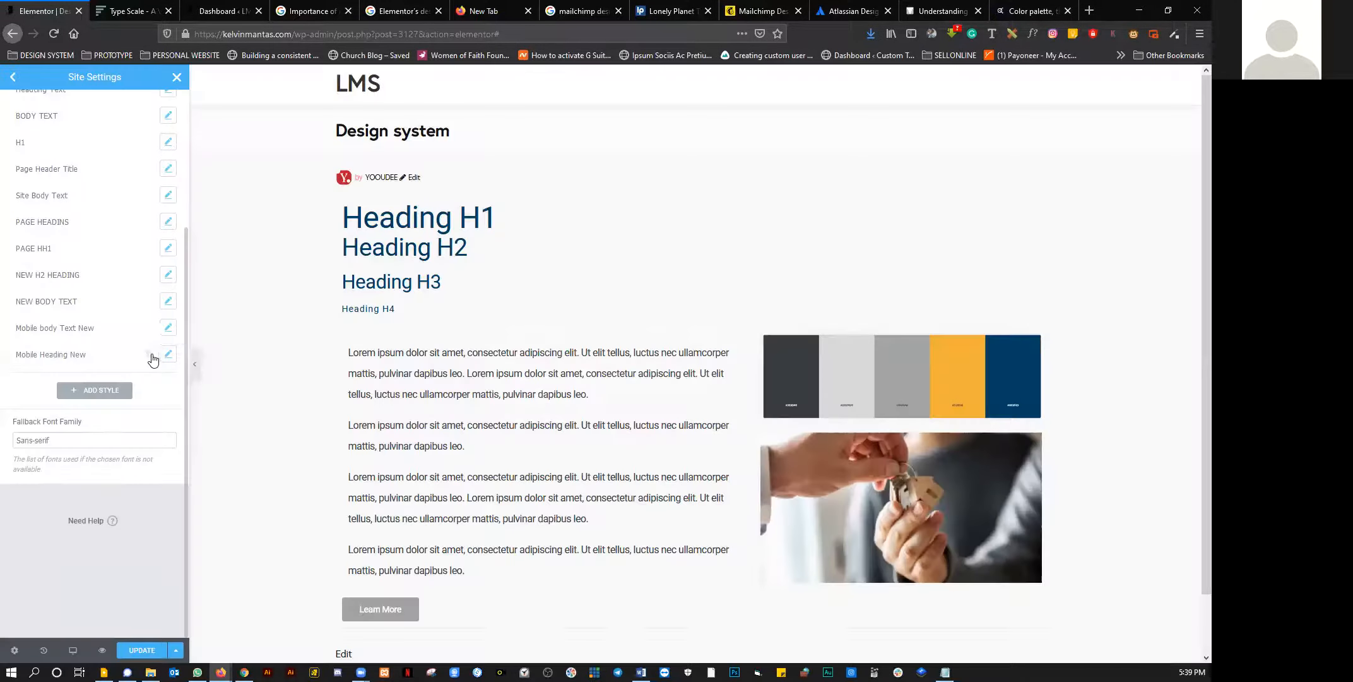
Step: Delete the Mobile Heading New, Mobile body Text New, NEW BODY TEXT and NEW H2 HEADING global fonts
left_click(150, 354)
left_click(663, 404)
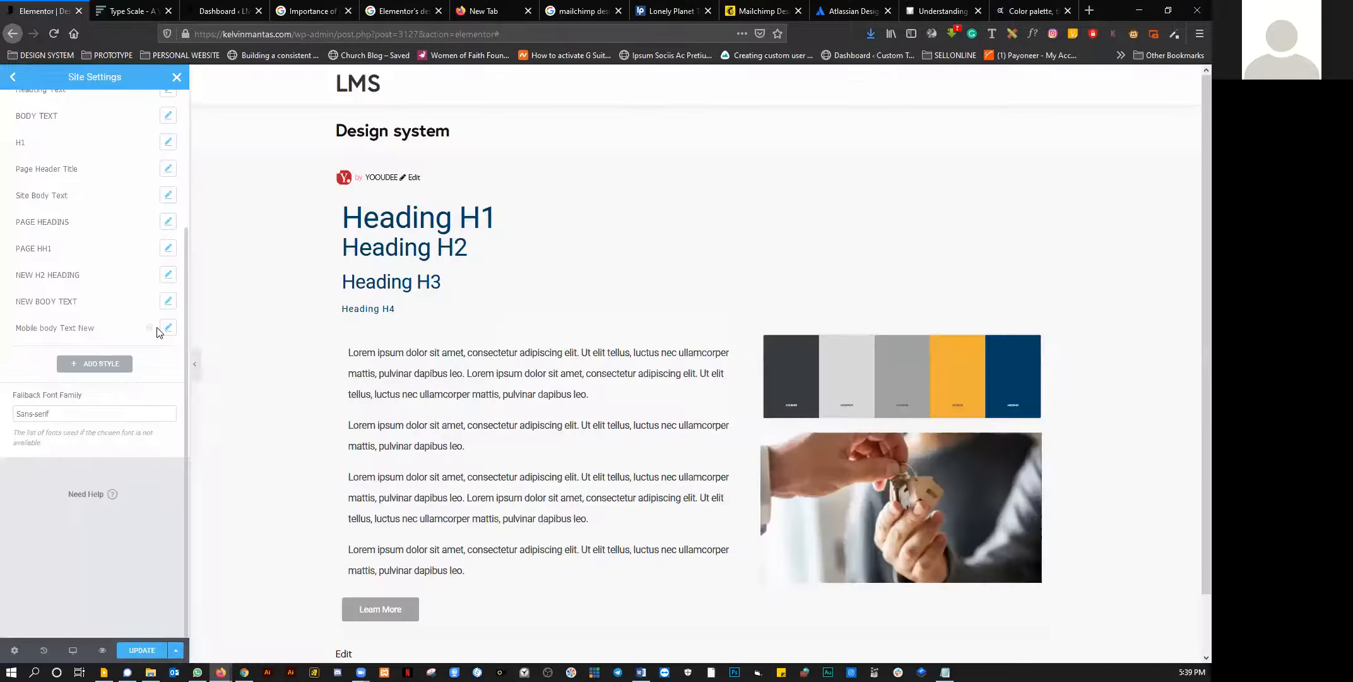
left_click(150, 327)
left_click(662, 405)
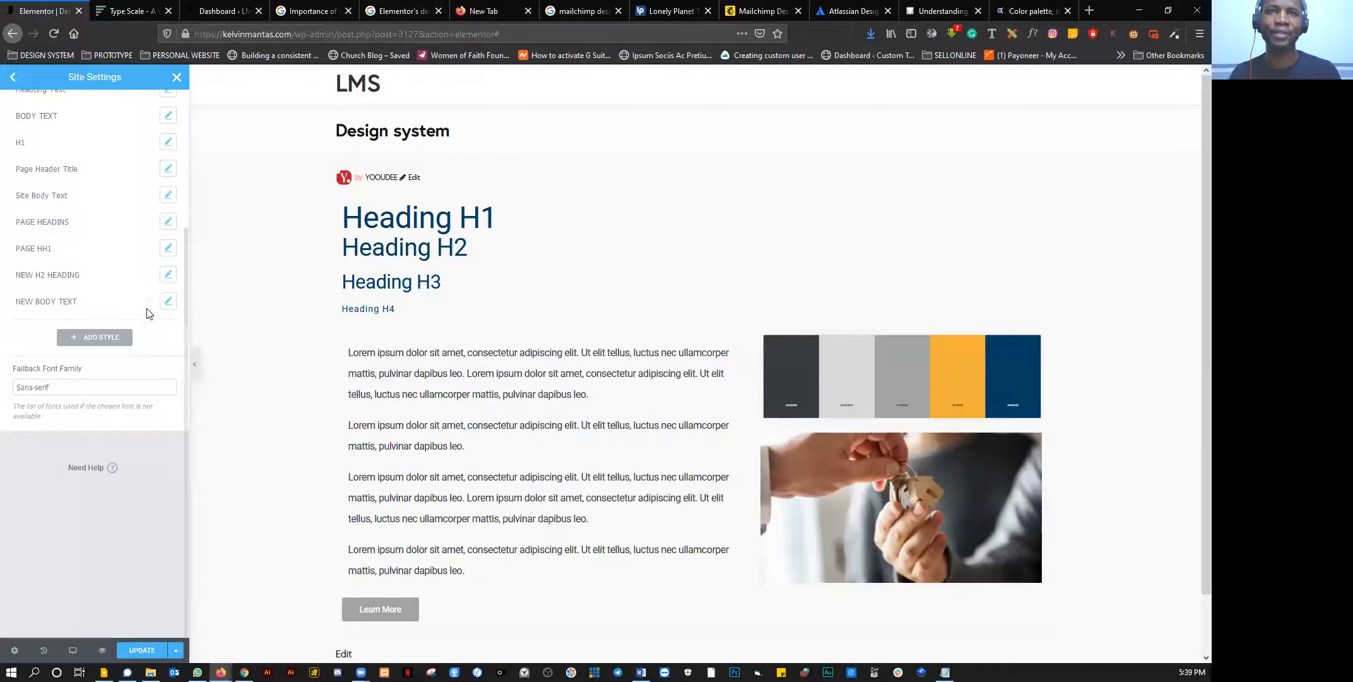
left_click(149, 301)
left_click(660, 404)
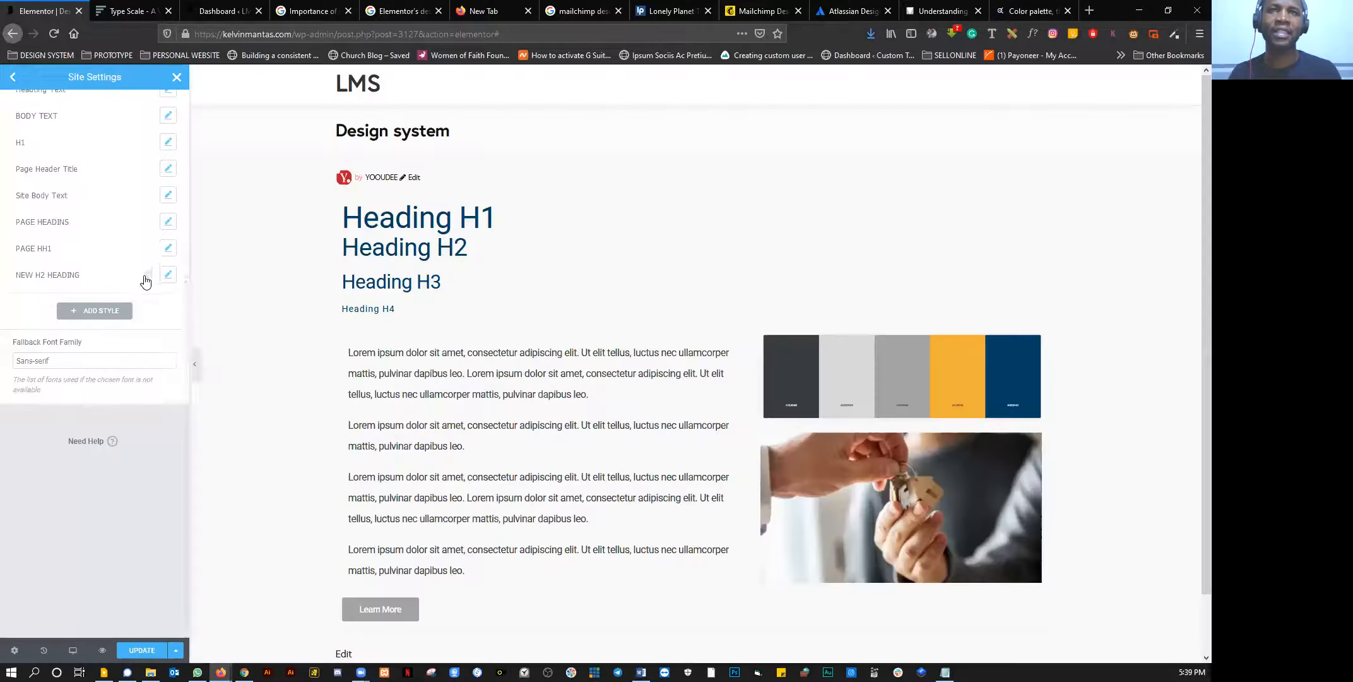
left_click(149, 275)
left_click(602, 403)
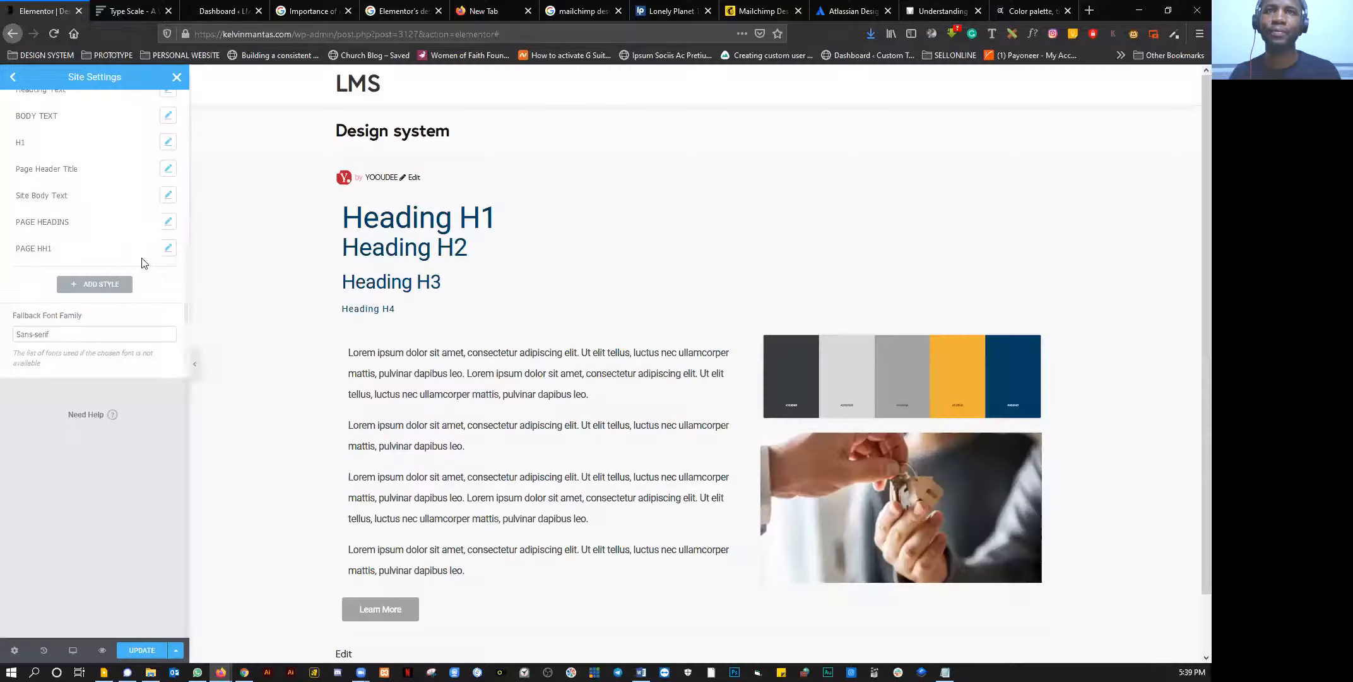
Step: Delete the PAGE HH1, PAGE HEADINS, Site Body Text, Page Header Title and H1 global fonts
left_click(150, 249)
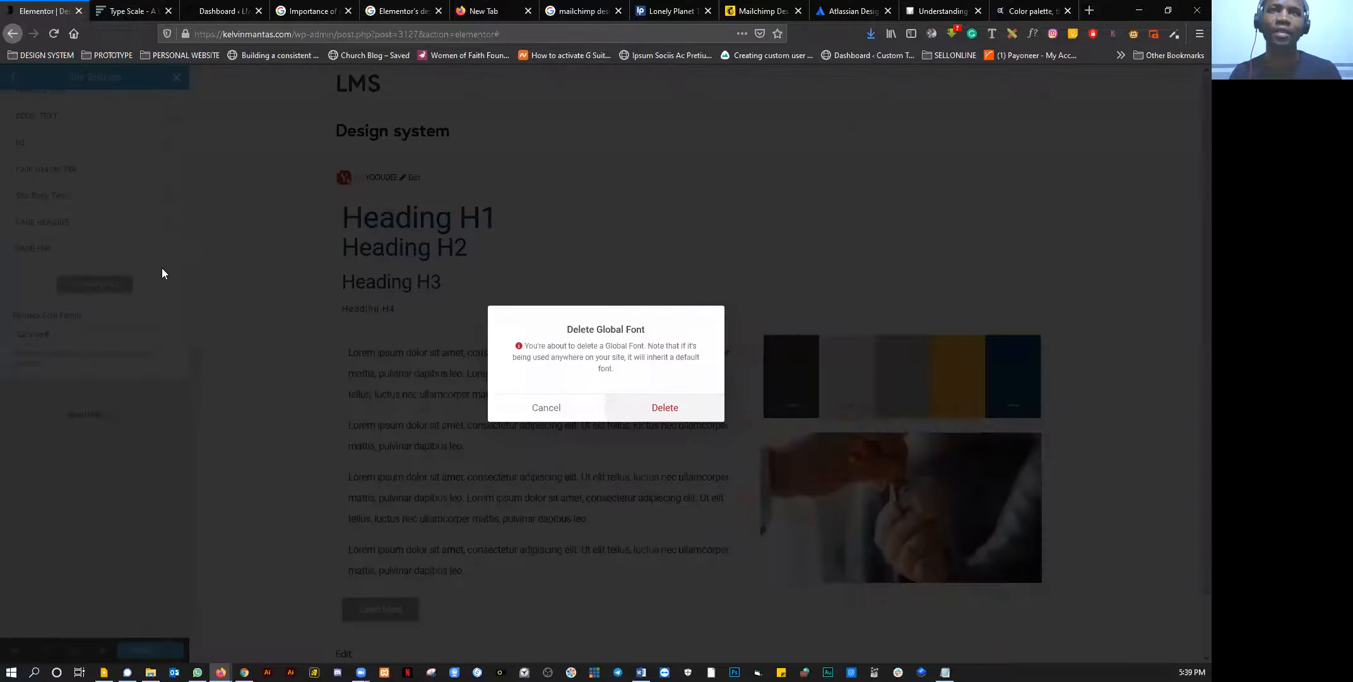
key("Return")
left_click(150, 222)
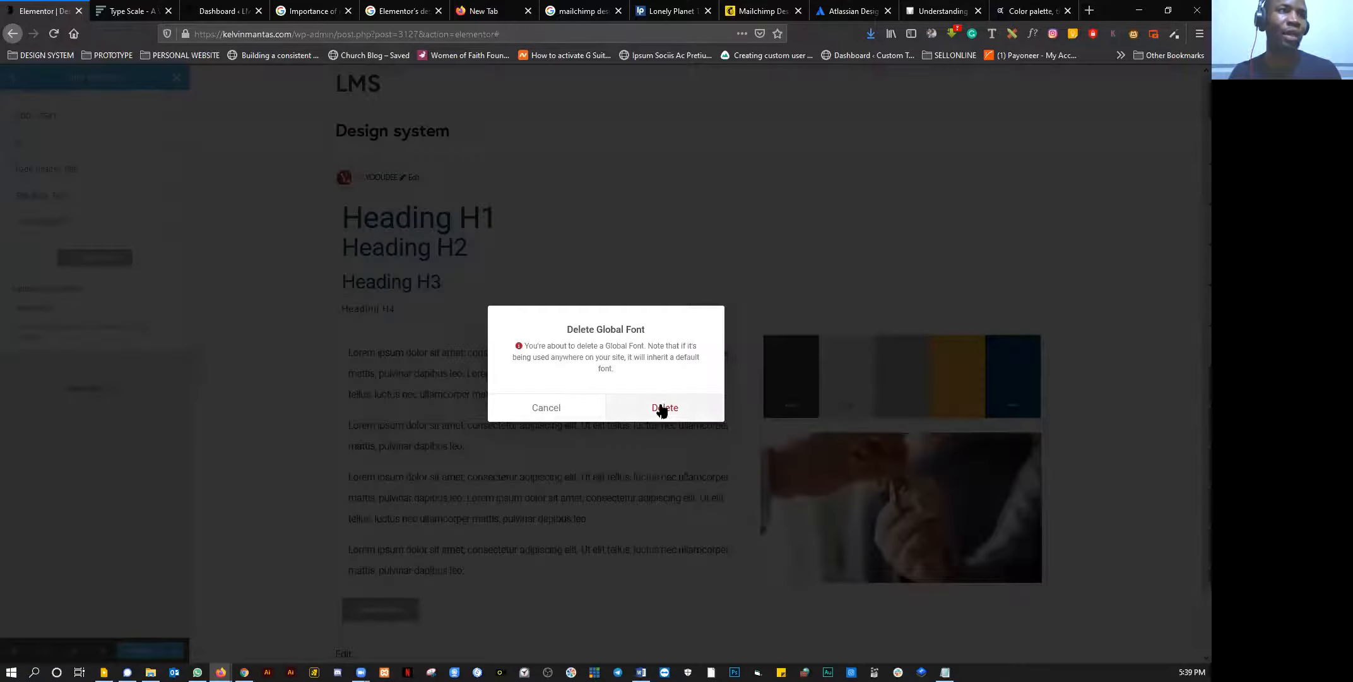
key("Return")
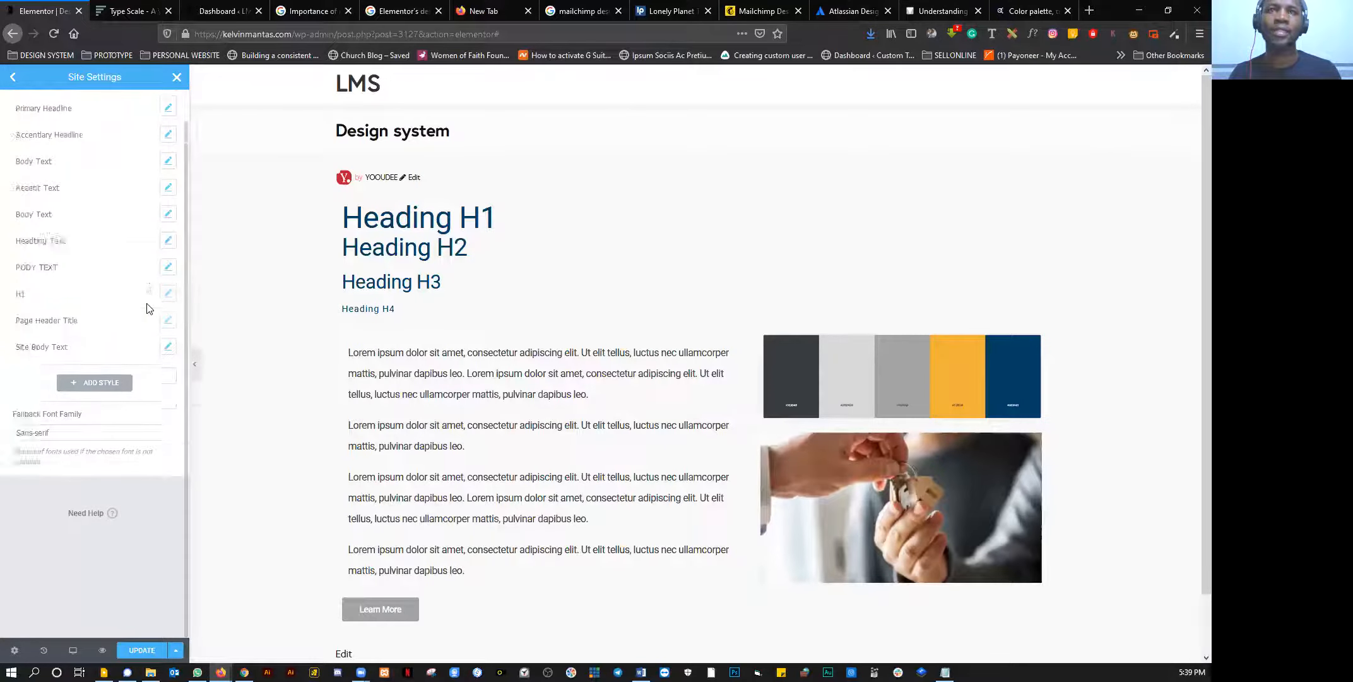
left_click(150, 378)
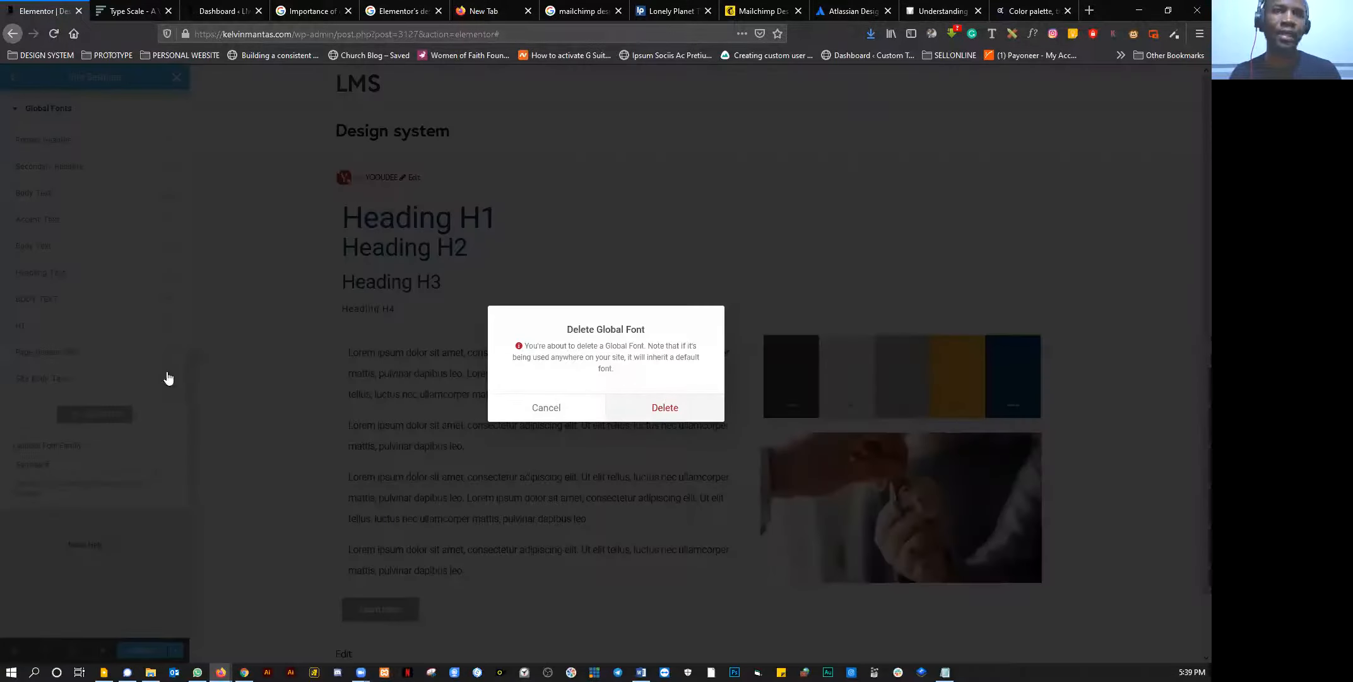
key("Return")
left_click(150, 352)
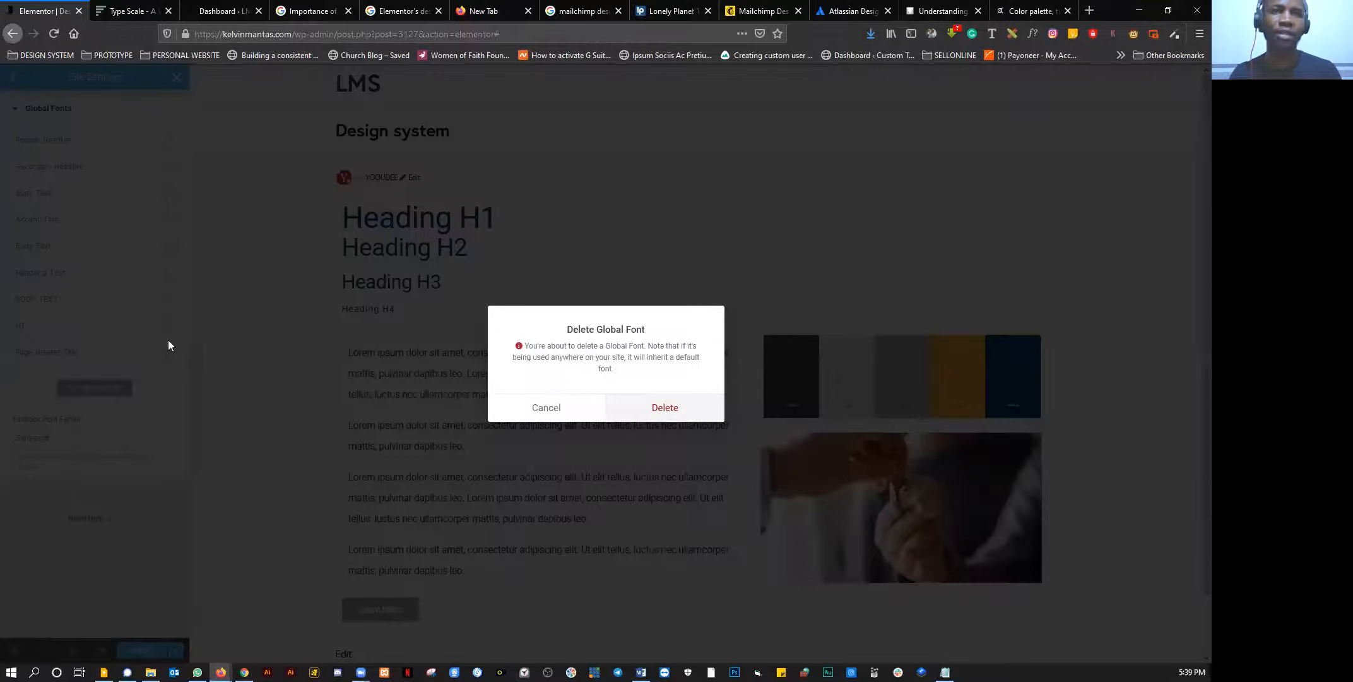
key("Return")
left_click(149, 325)
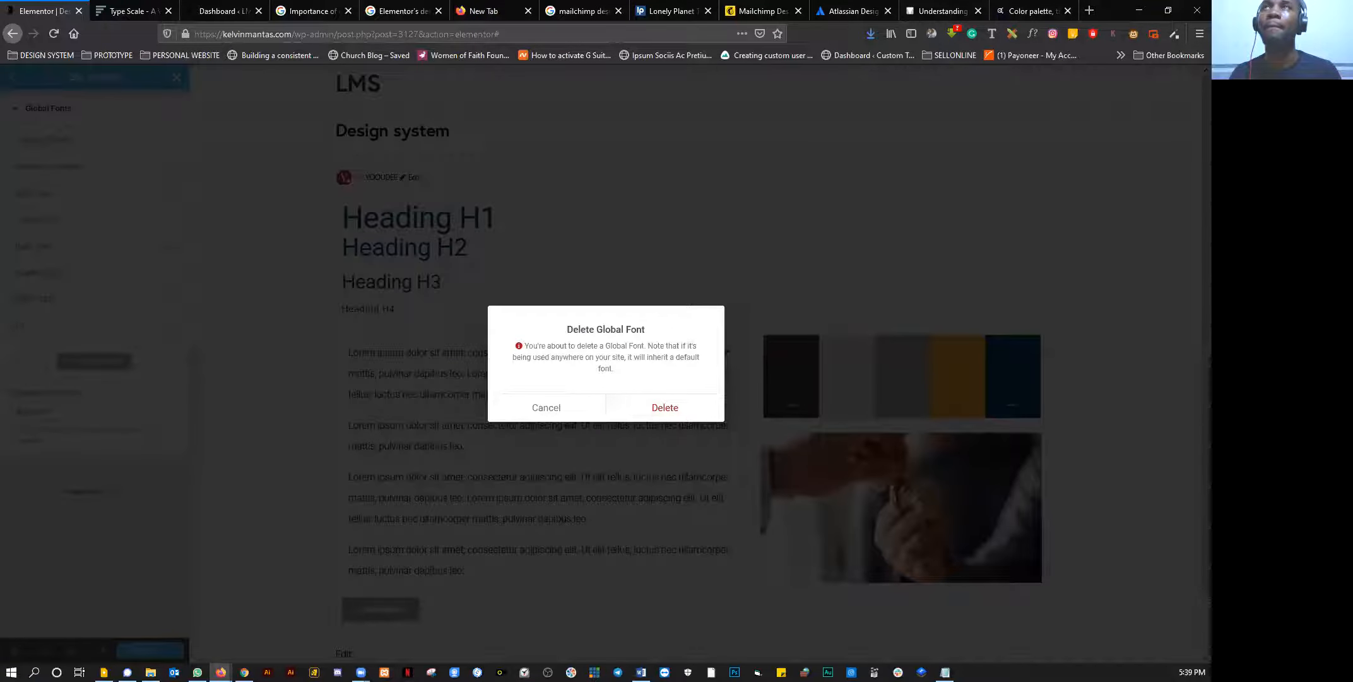
left_click(663, 409)
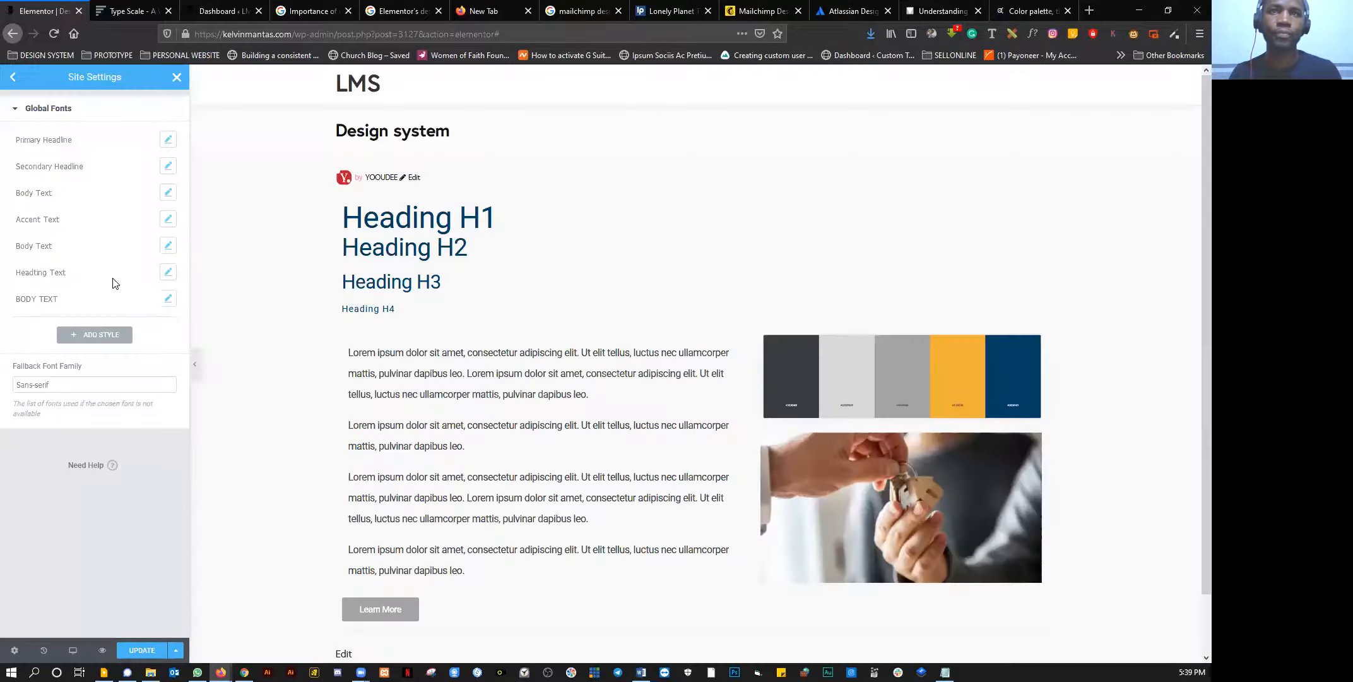
Step: Delete the BODY TEXT and Headting Text global fonts and the duplicate Body Text style below Accent Text
left_click(149, 298)
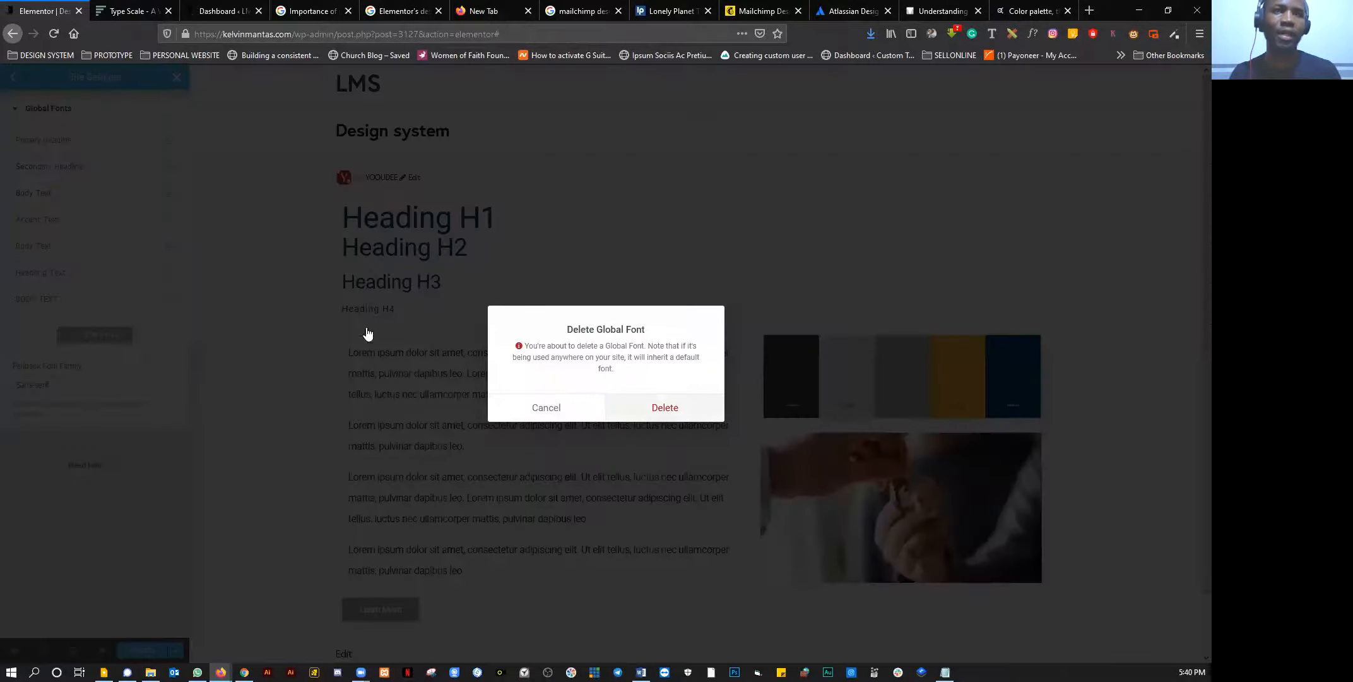
key("Return")
left_click(153, 273)
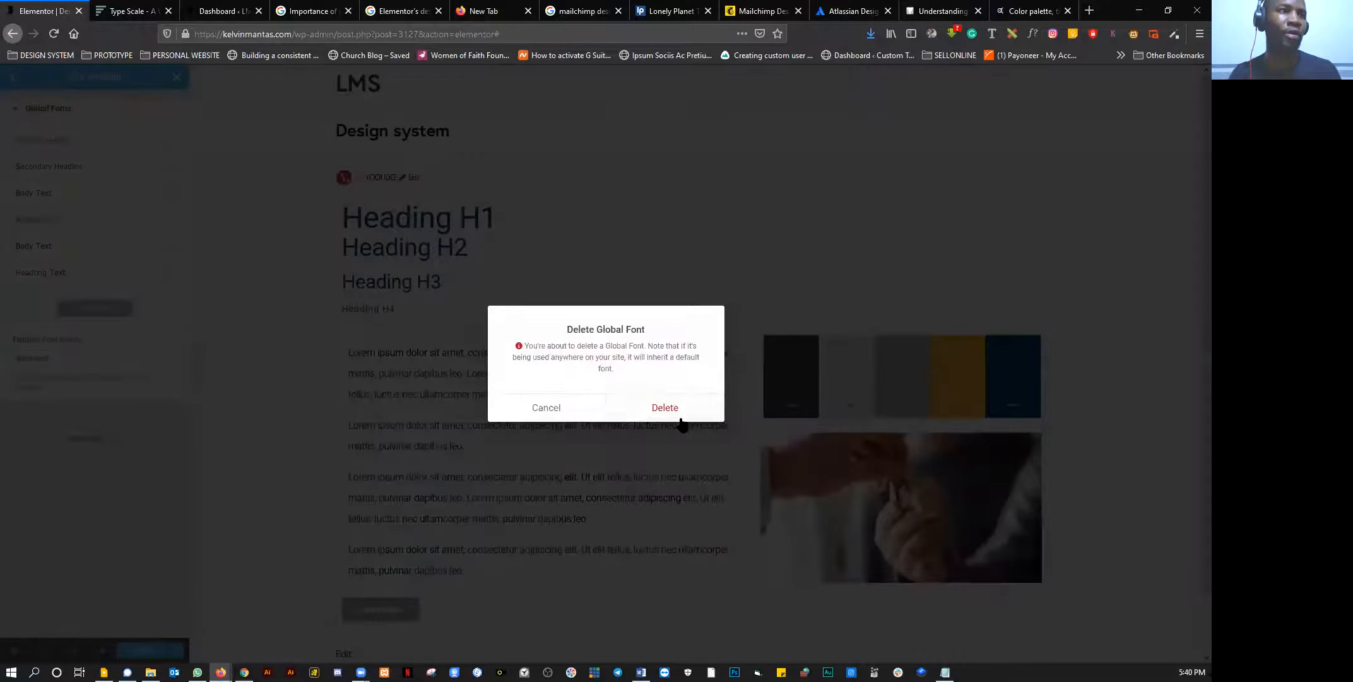
left_click(677, 414)
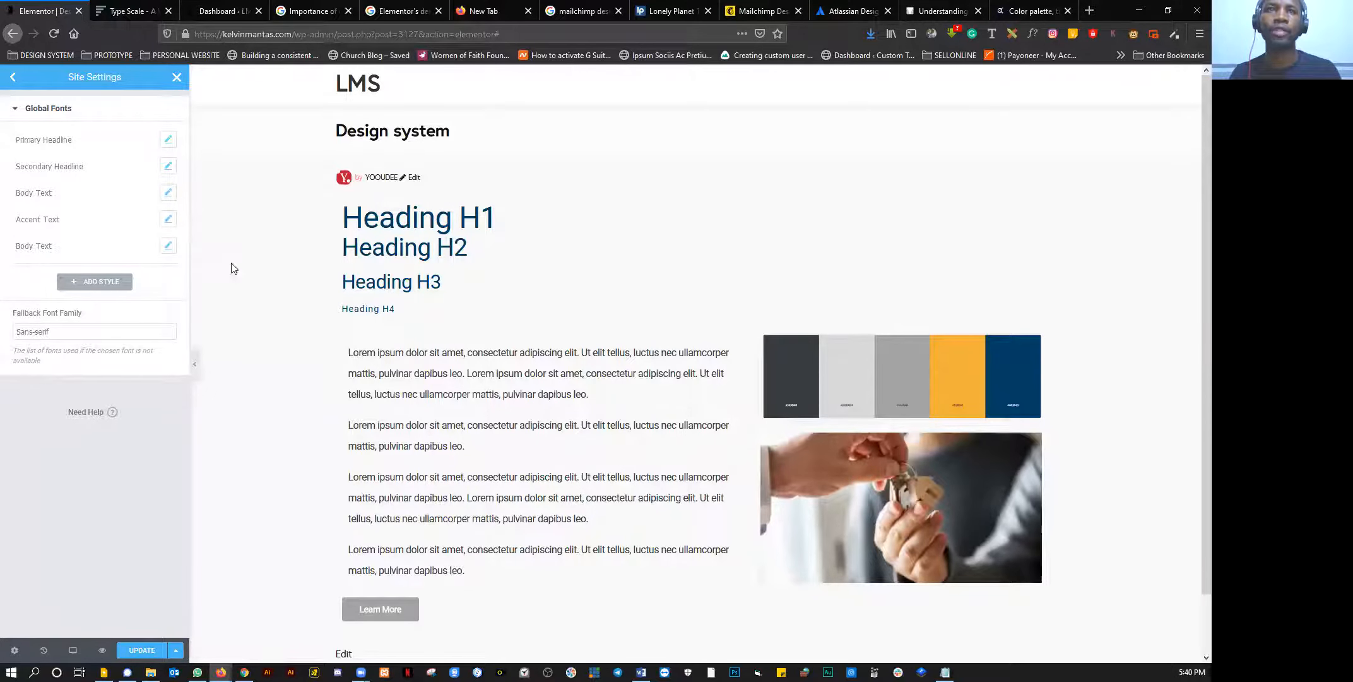
left_click(151, 246)
key("Return")
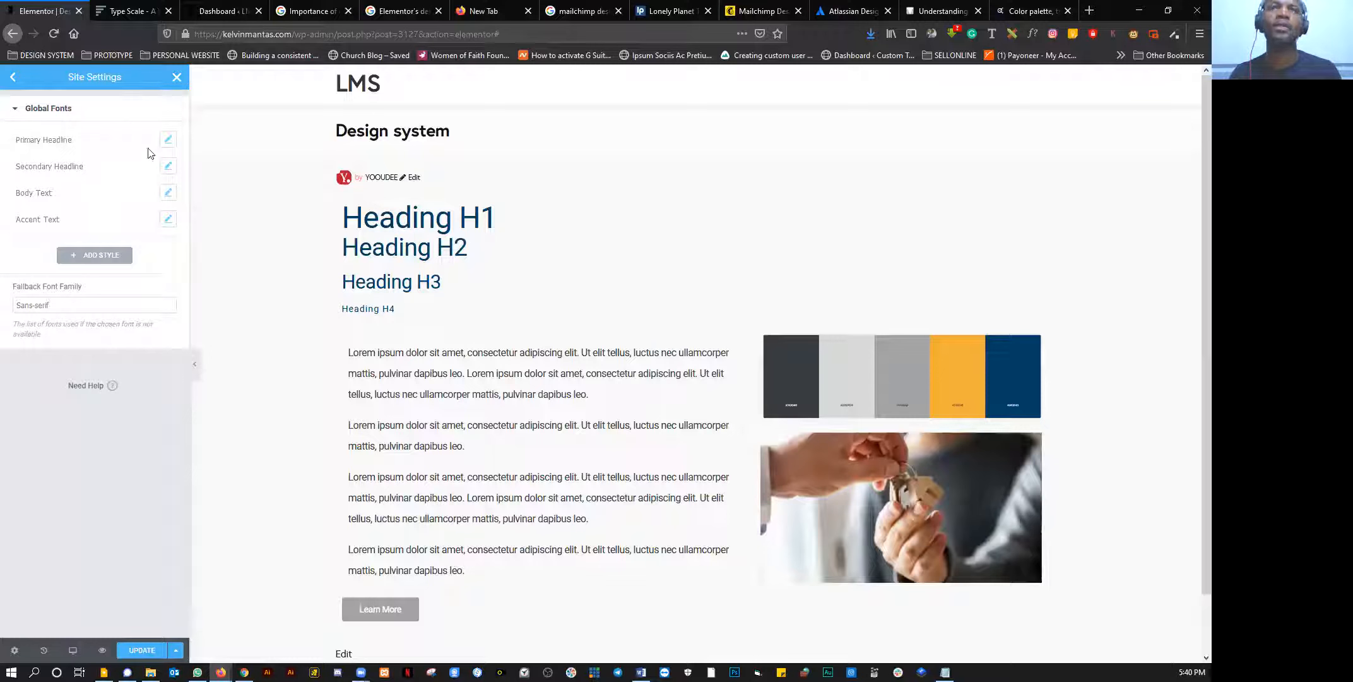
Step: Set the Primary Headline global font size to 3.052 rem, taken from the largest level of the type scale
left_click(166, 141)
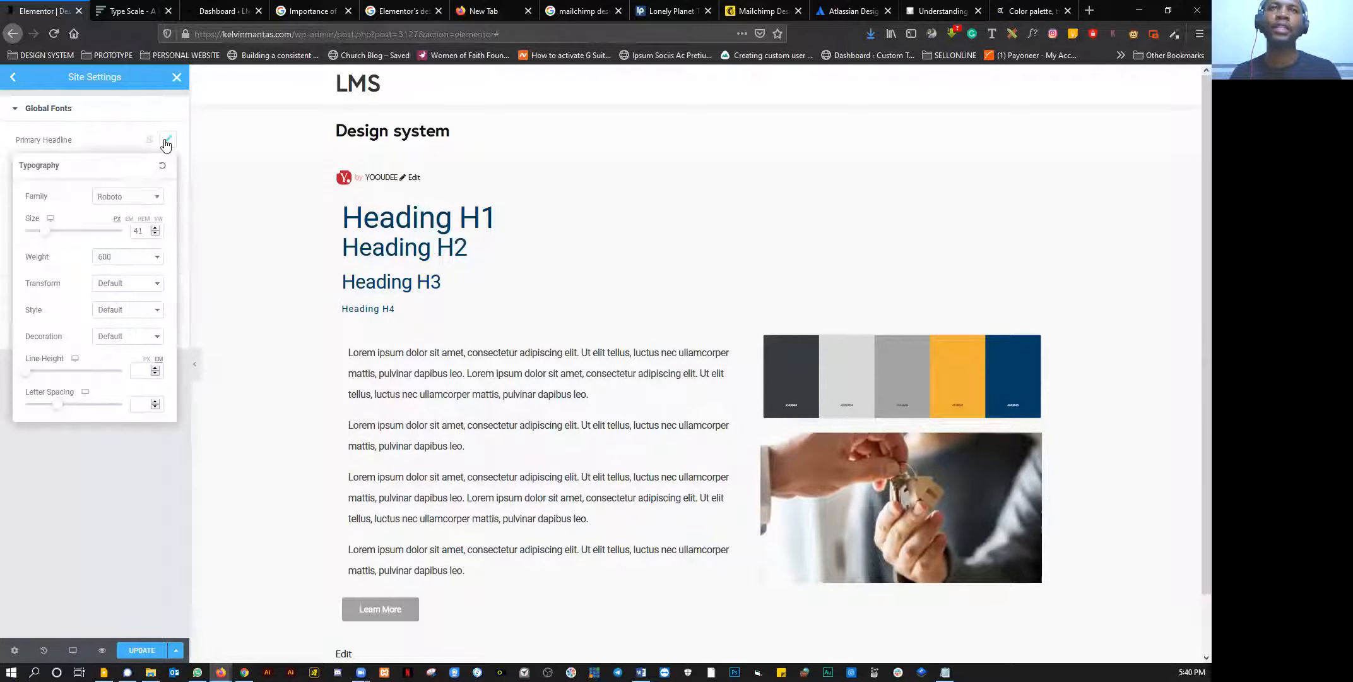
mouse_move(48, 236)
left_mouse_down()
mouse_move(117, 238)
mouse_move(36, 237)
left_mouse_up()
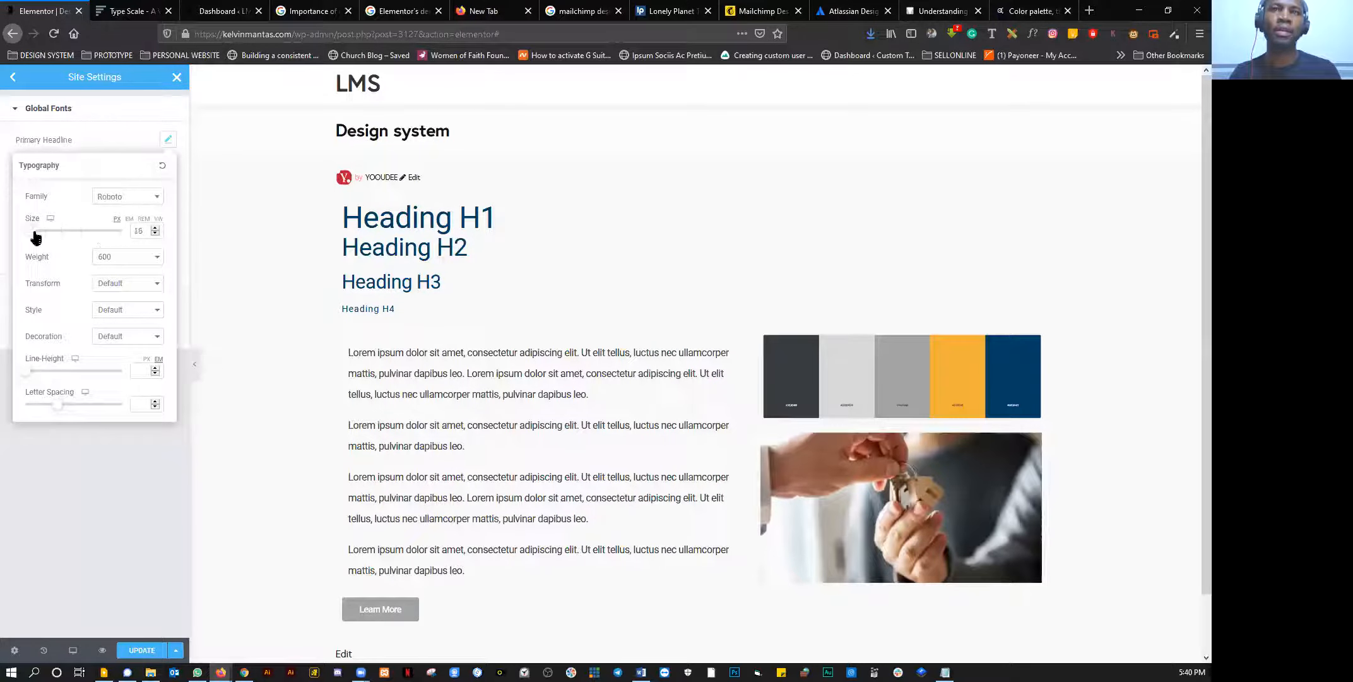
left_click(128, 12)
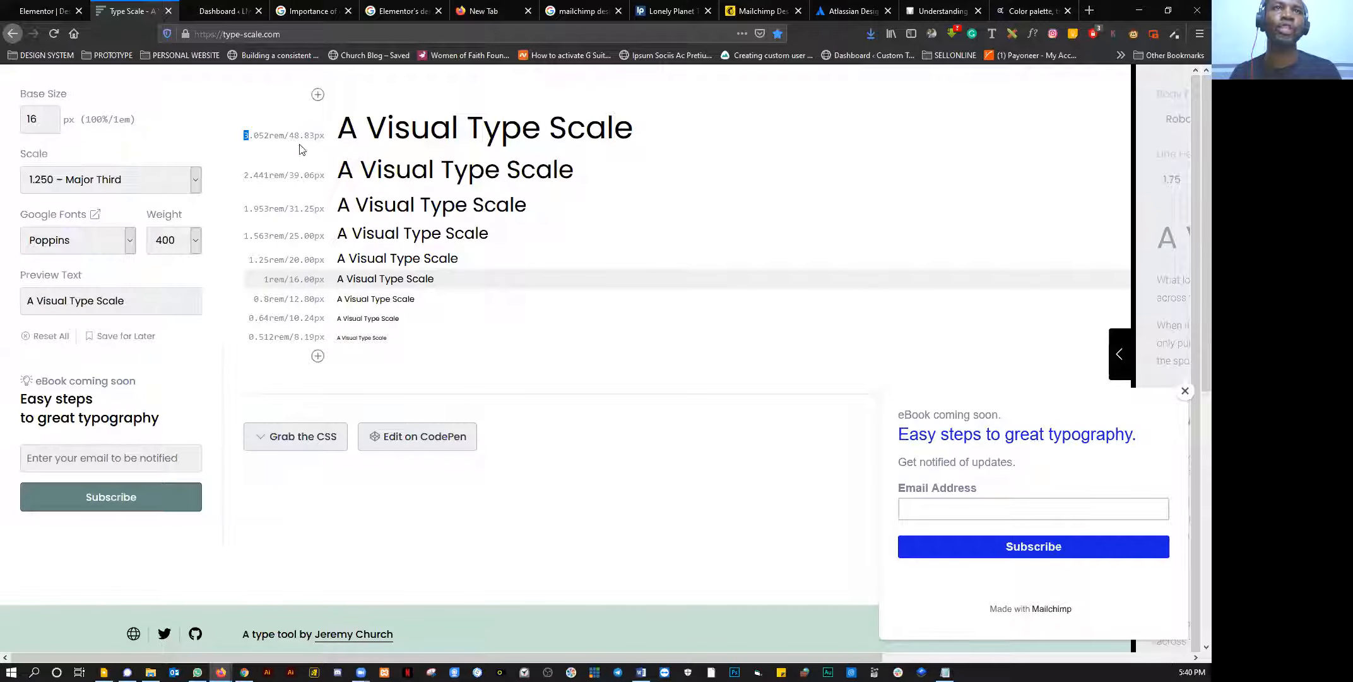
left_click_drag(299, 136, 269, 137)
left_click(245, 140)
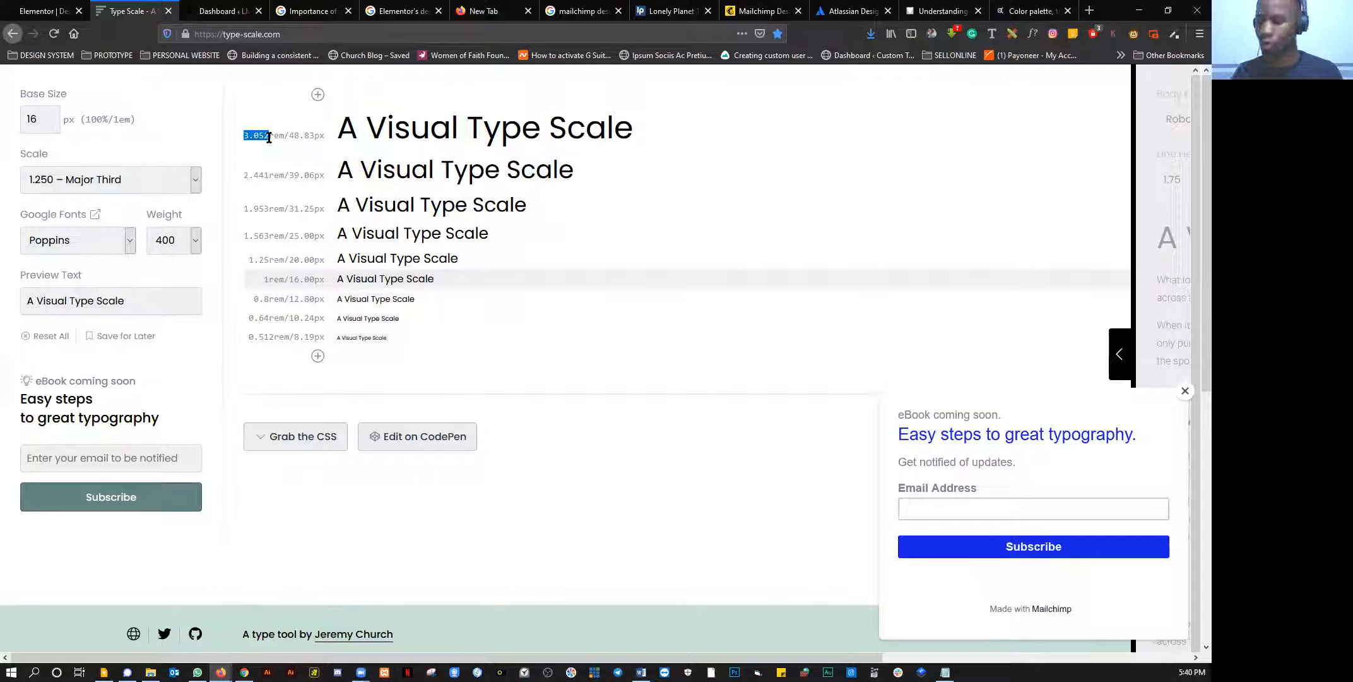
left_click(60, 12)
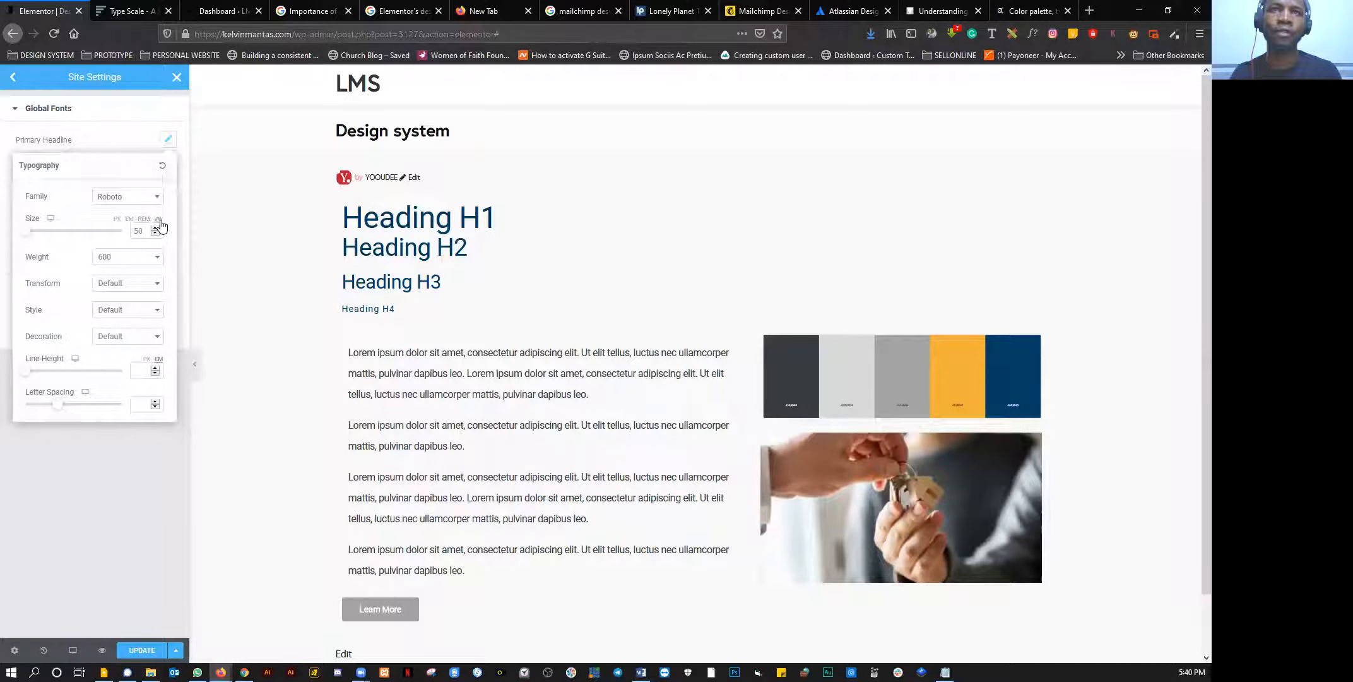
double_click(139, 230)
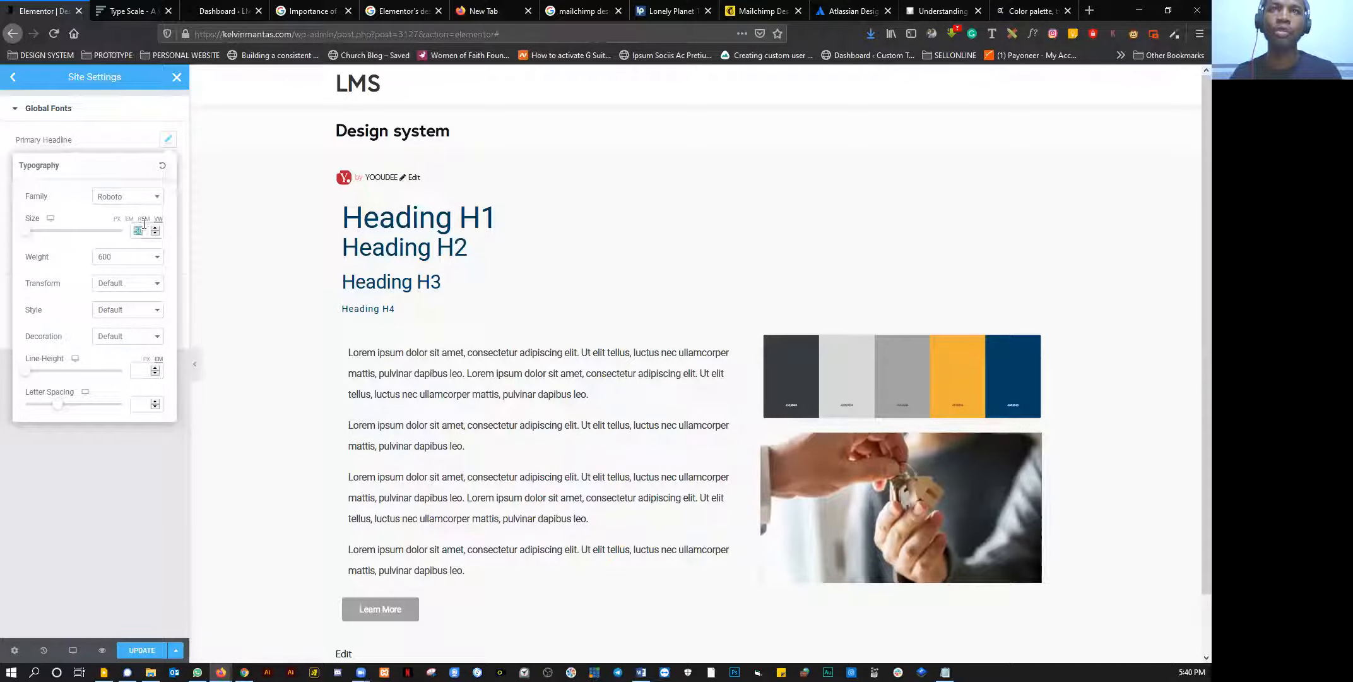
type("3.052")
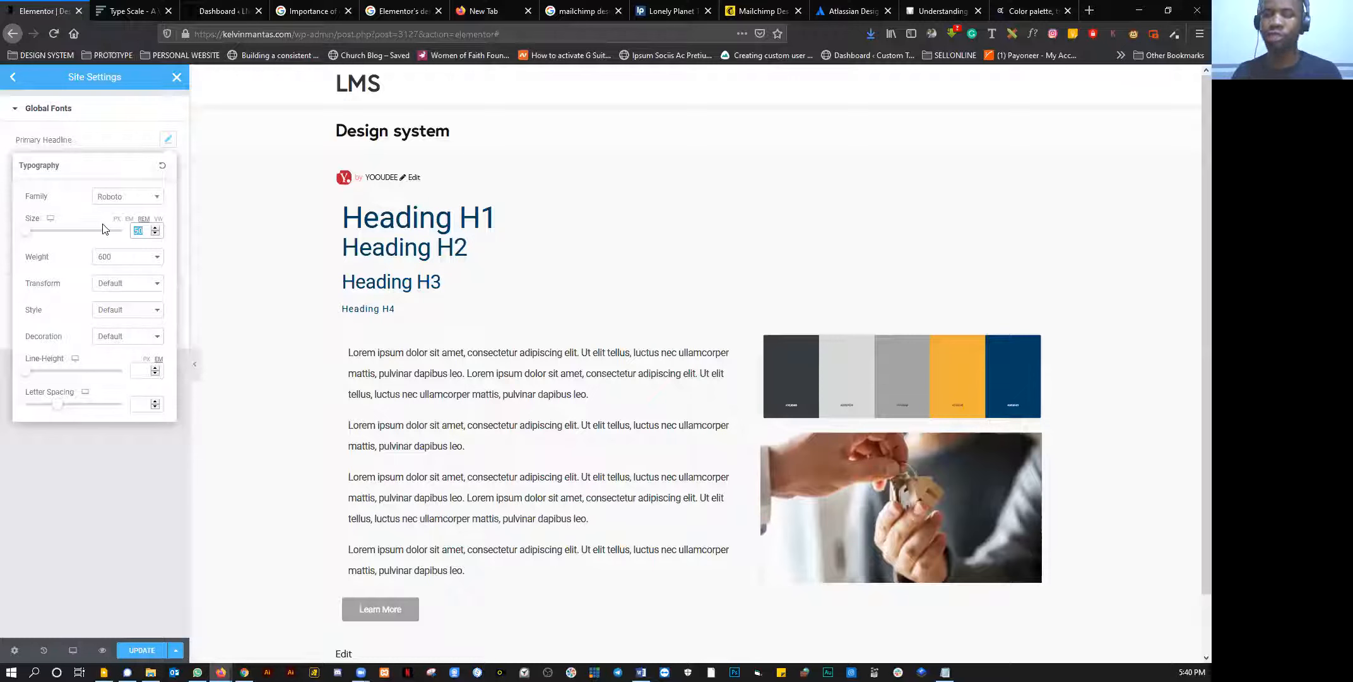
left_click_drag(146, 230, 113, 231)
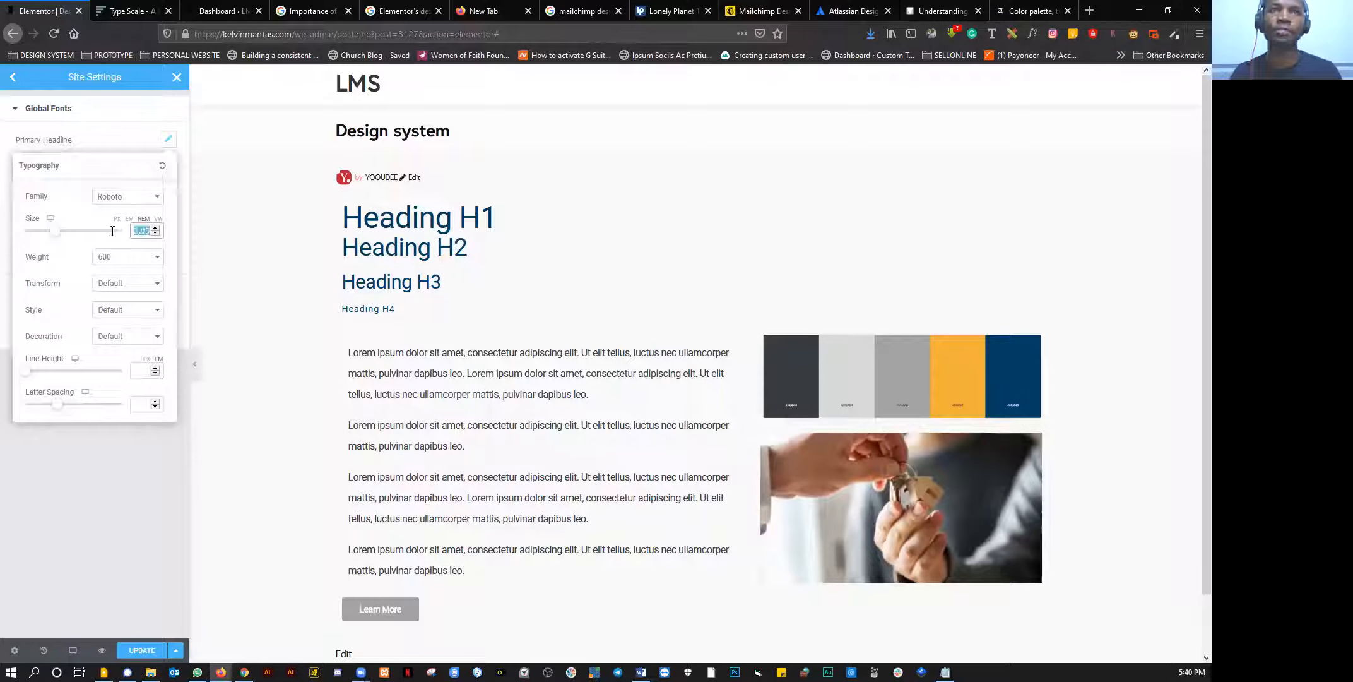
Step: Set the Secondary Headline global font size to 2.441 rem, taken from the second-largest level of the type scale
left_click(120, 243)
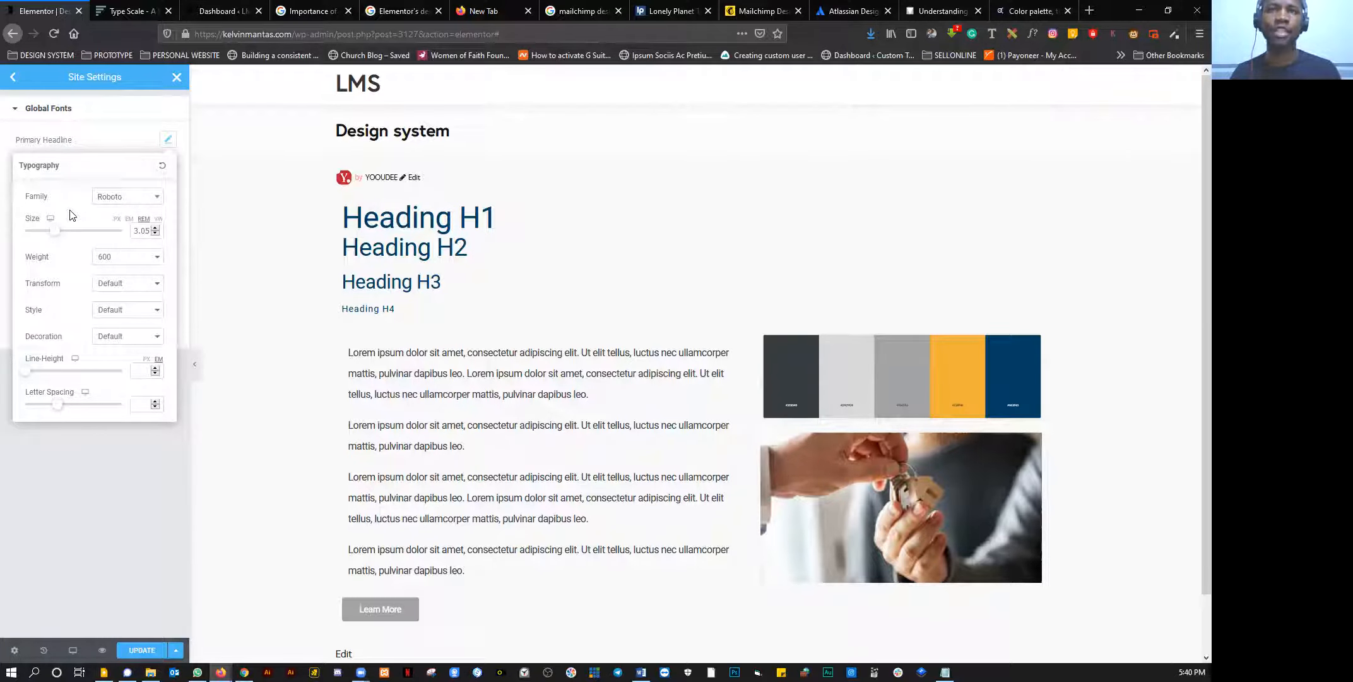
left_click(87, 138)
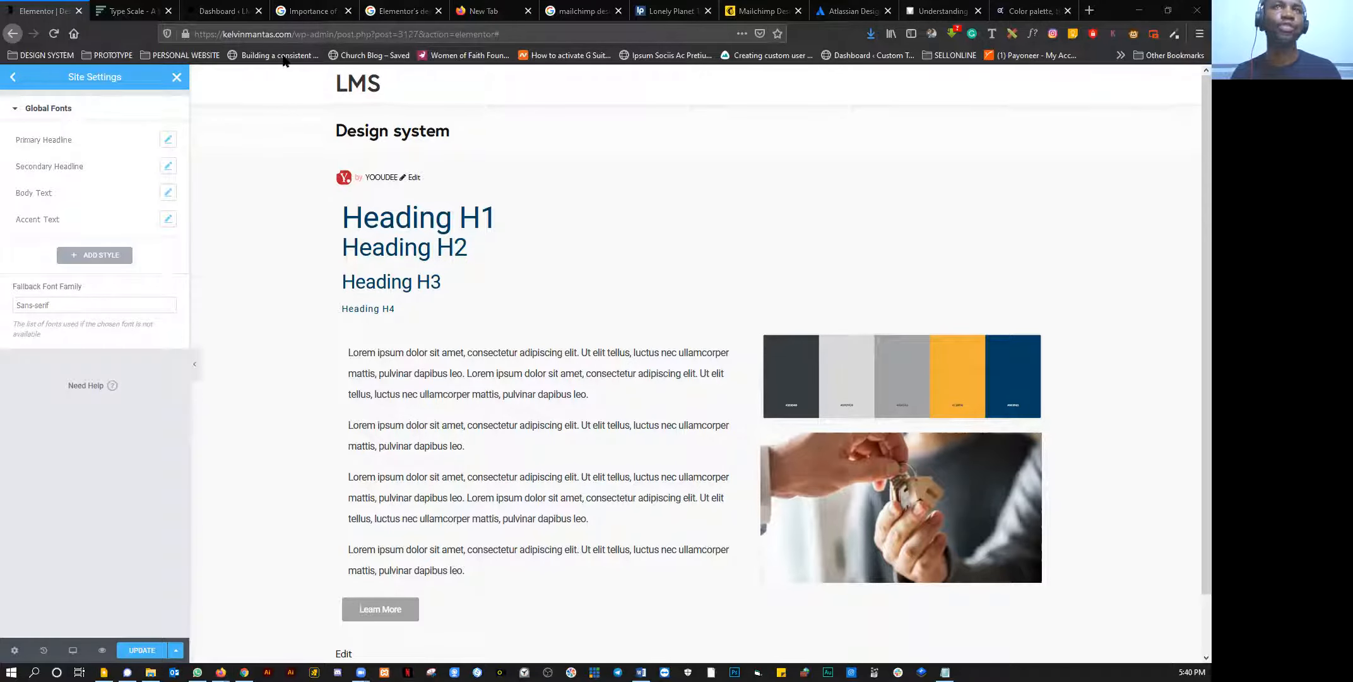
left_click(132, 10)
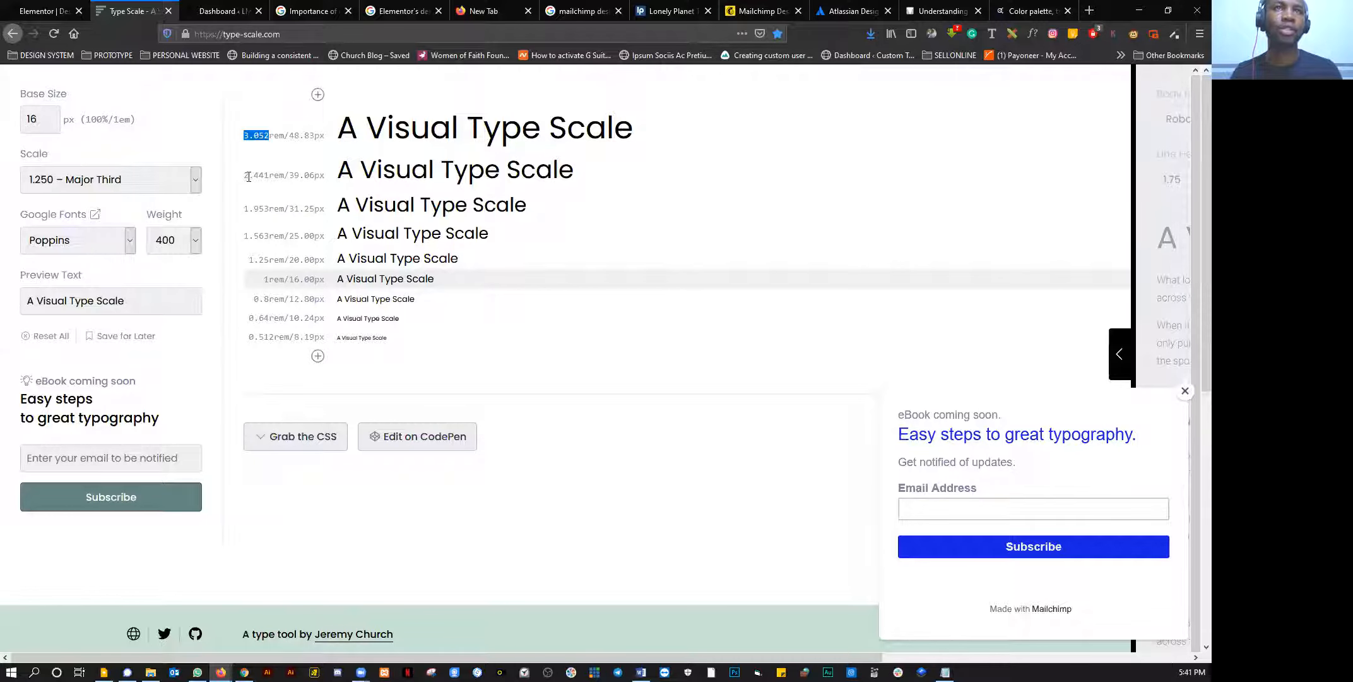
left_click_drag(243, 174, 269, 175)
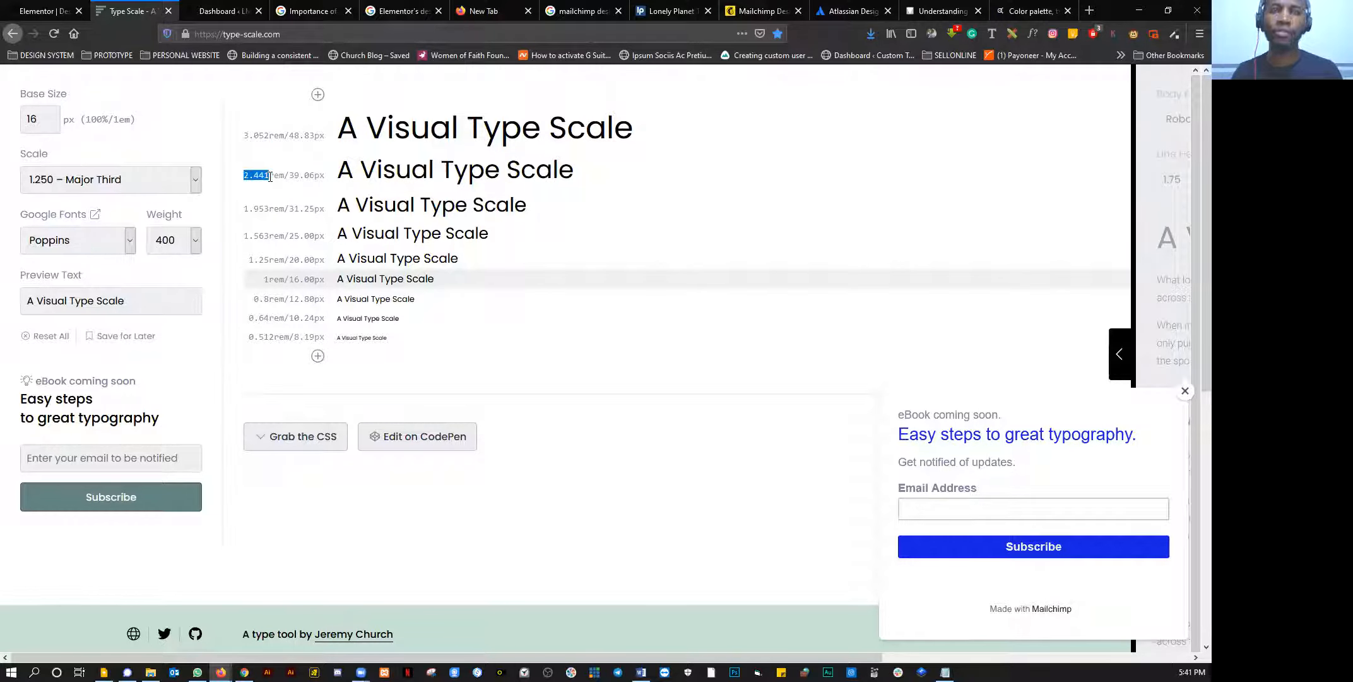
left_click(47, 11)
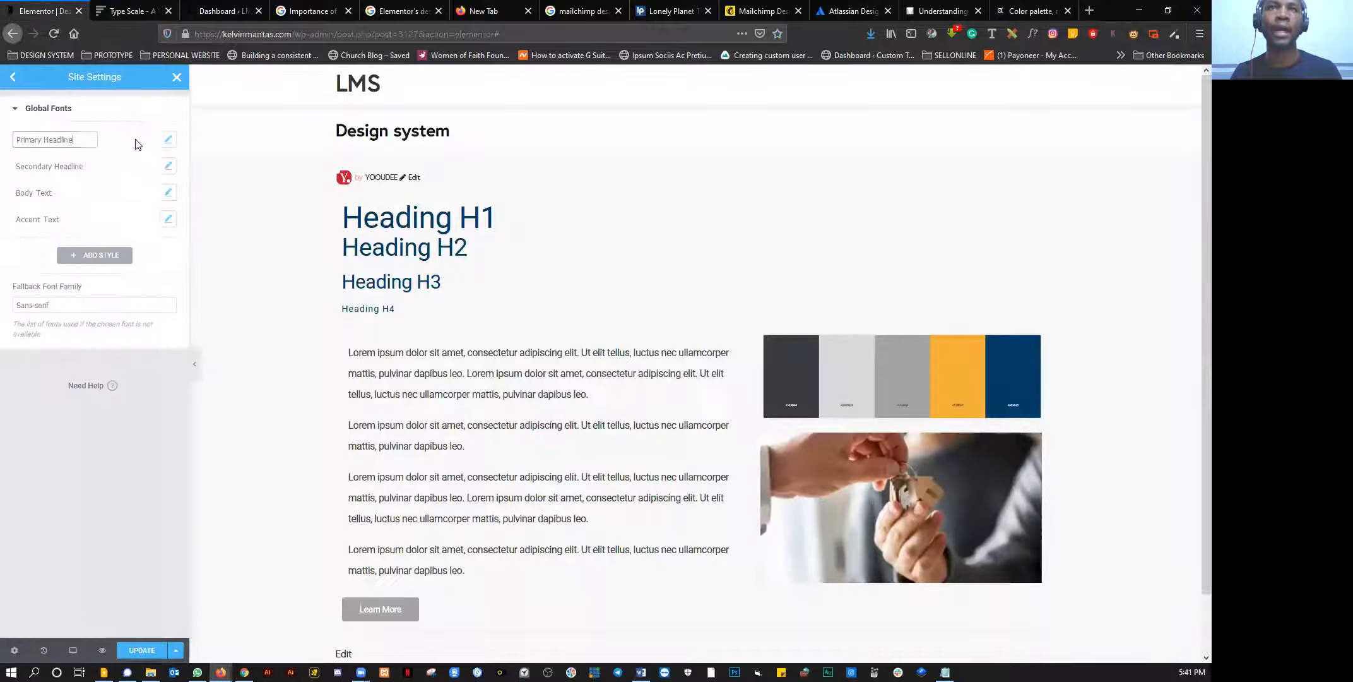
left_click(168, 166)
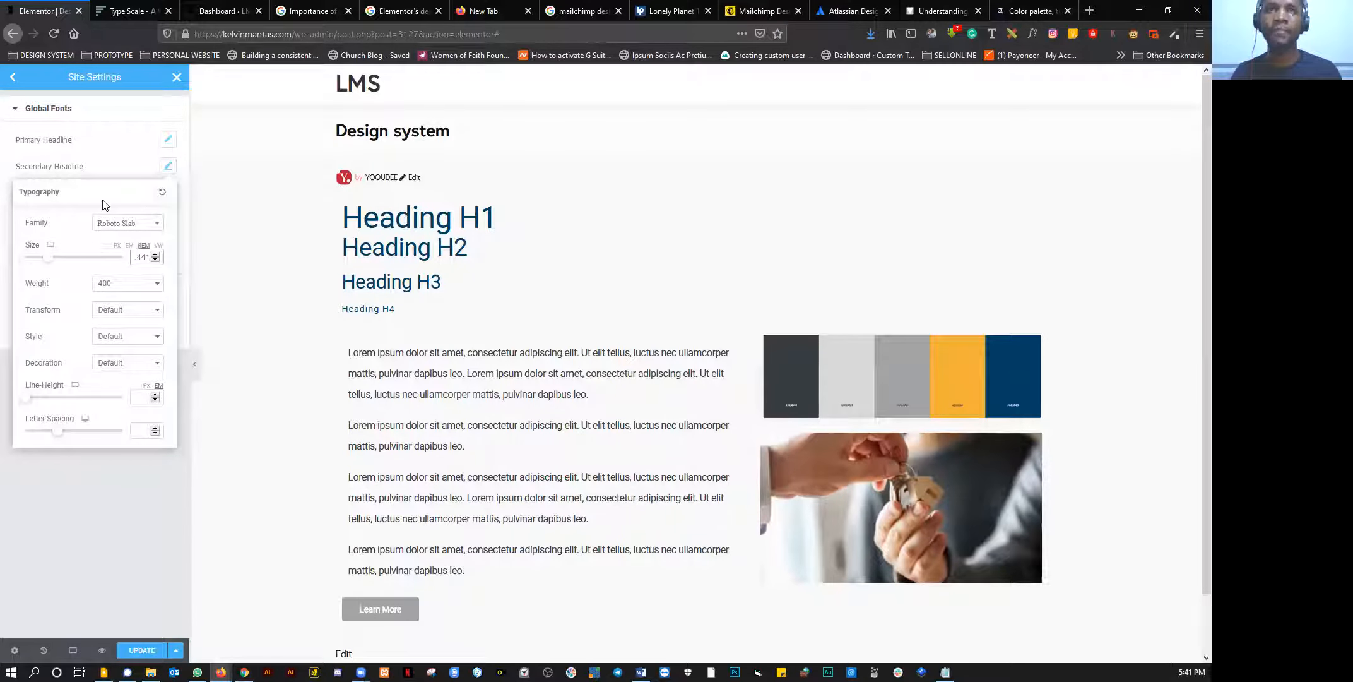
left_click(101, 163)
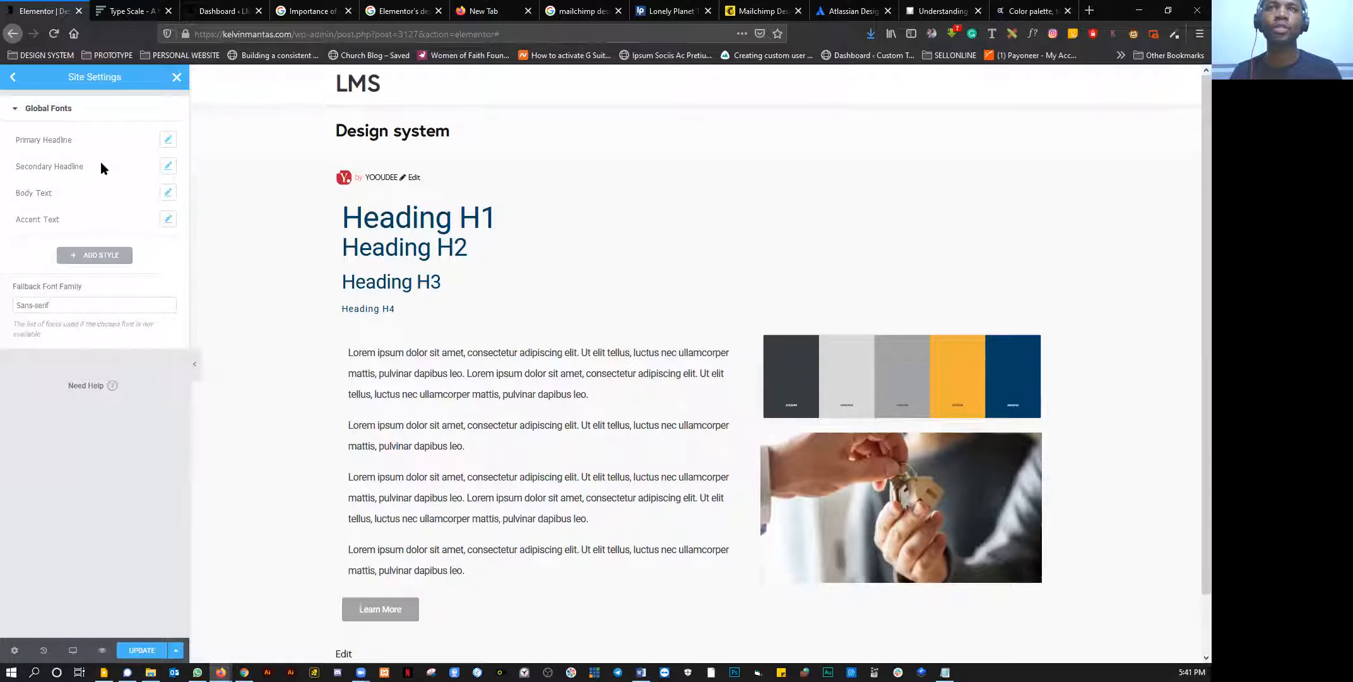
Step: Set the Body Text global font size to 1
left_click(168, 193)
mouse_move(25, 286)
left_mouse_down()
mouse_move(63, 288)
mouse_move(22, 288)
left_mouse_up()
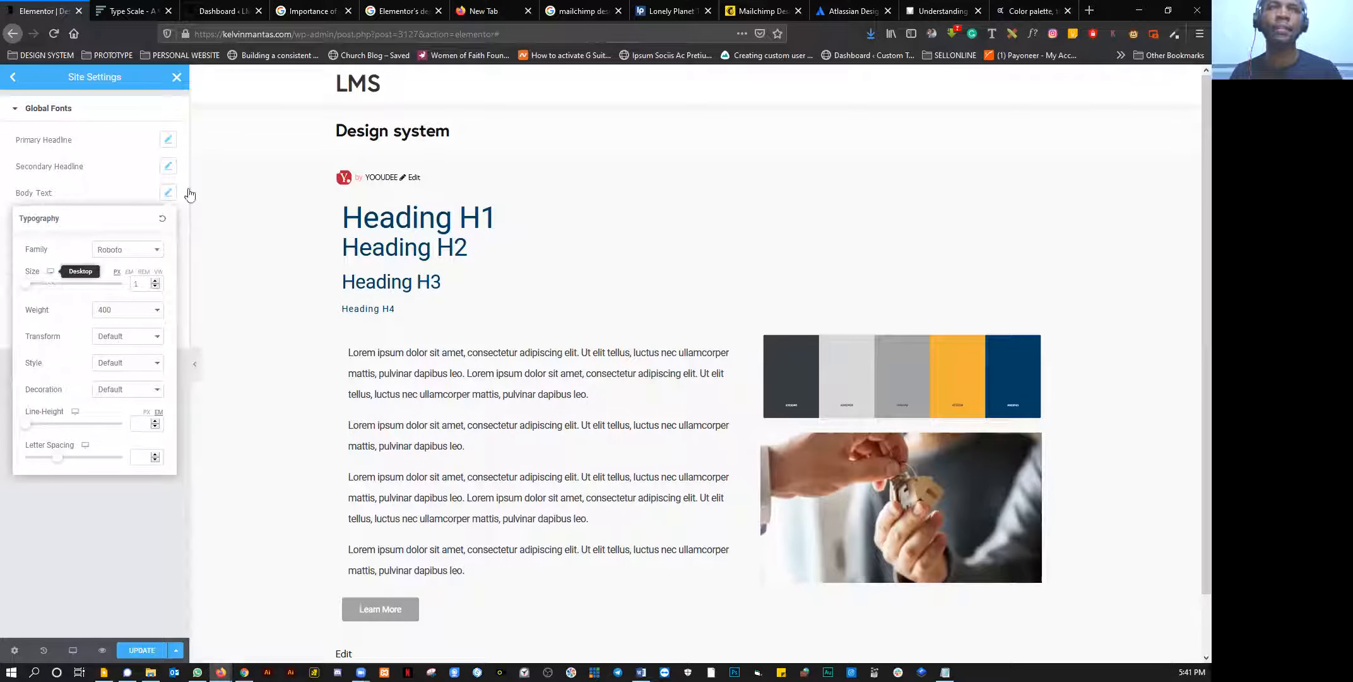
left_click(94, 191)
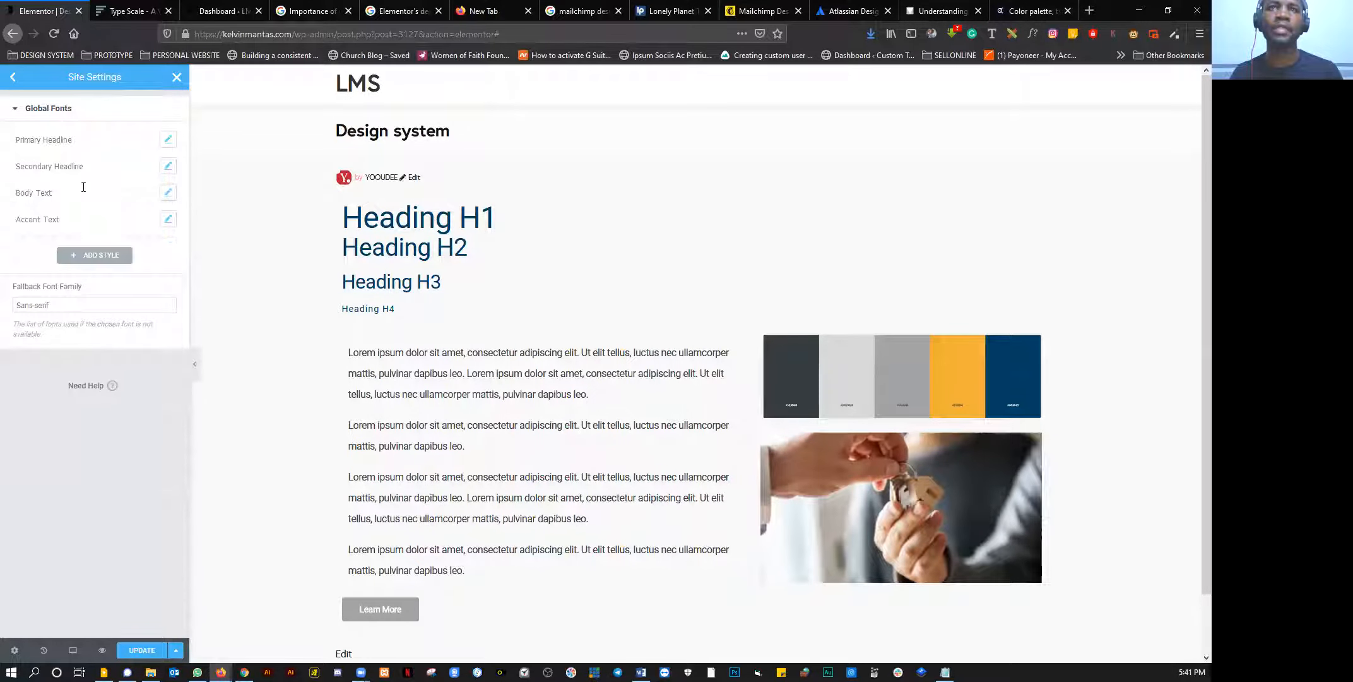
Step: Show the type scale's preview with body text and check which scale ratios are offered
left_click(130, 11)
left_click(1119, 354)
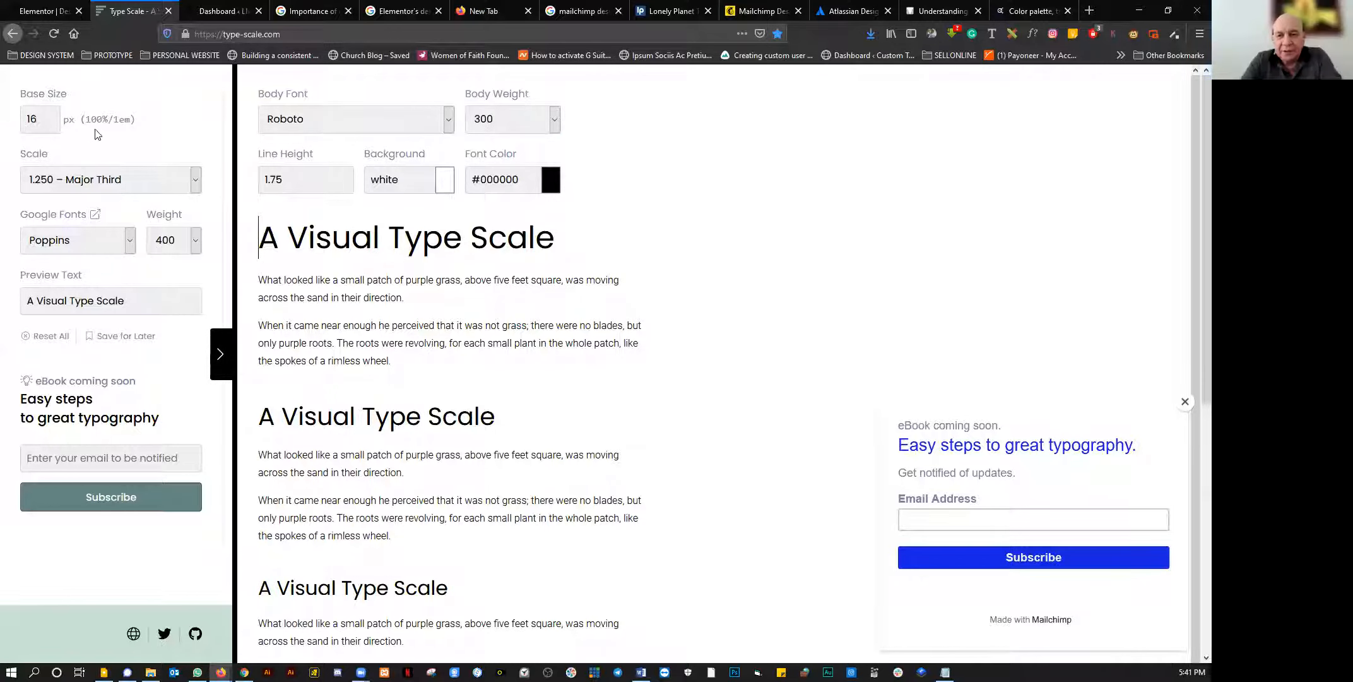
left_click(121, 188)
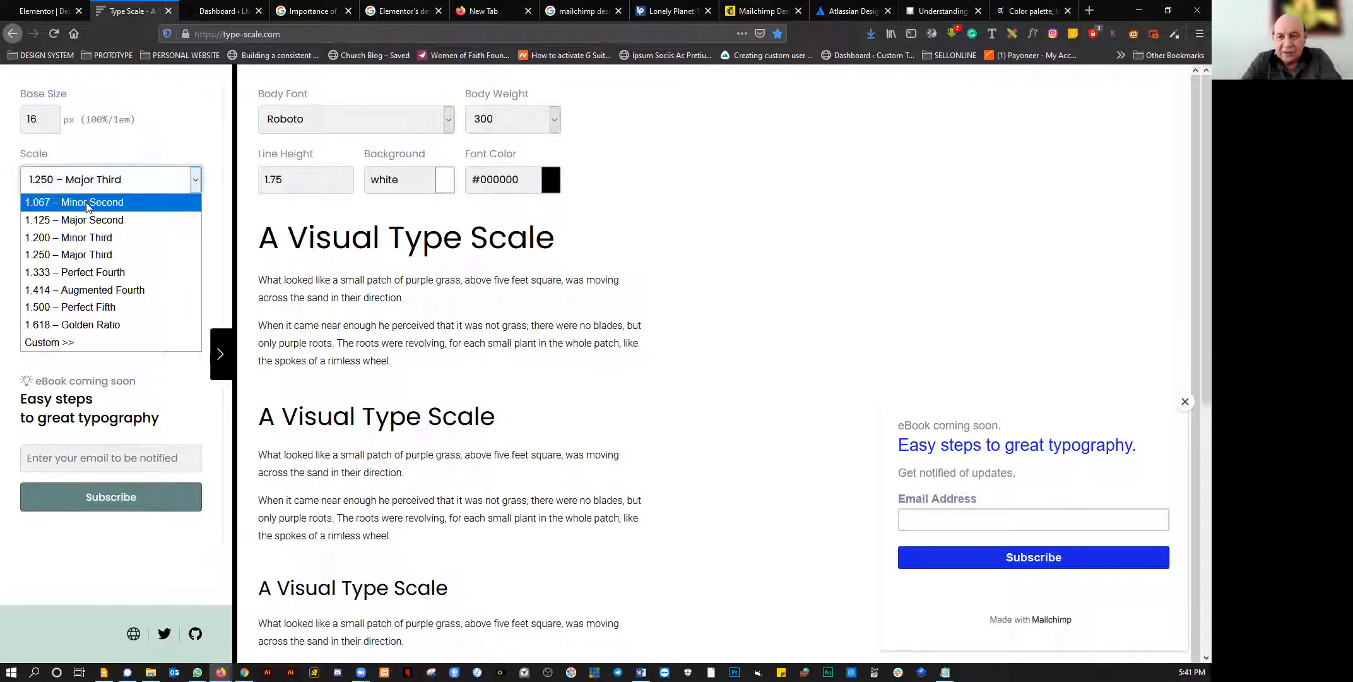
Step: Search the web for "1 rem to pixel" in a new tab and open the NekoCalc PX to REM converter
left_click(1090, 10)
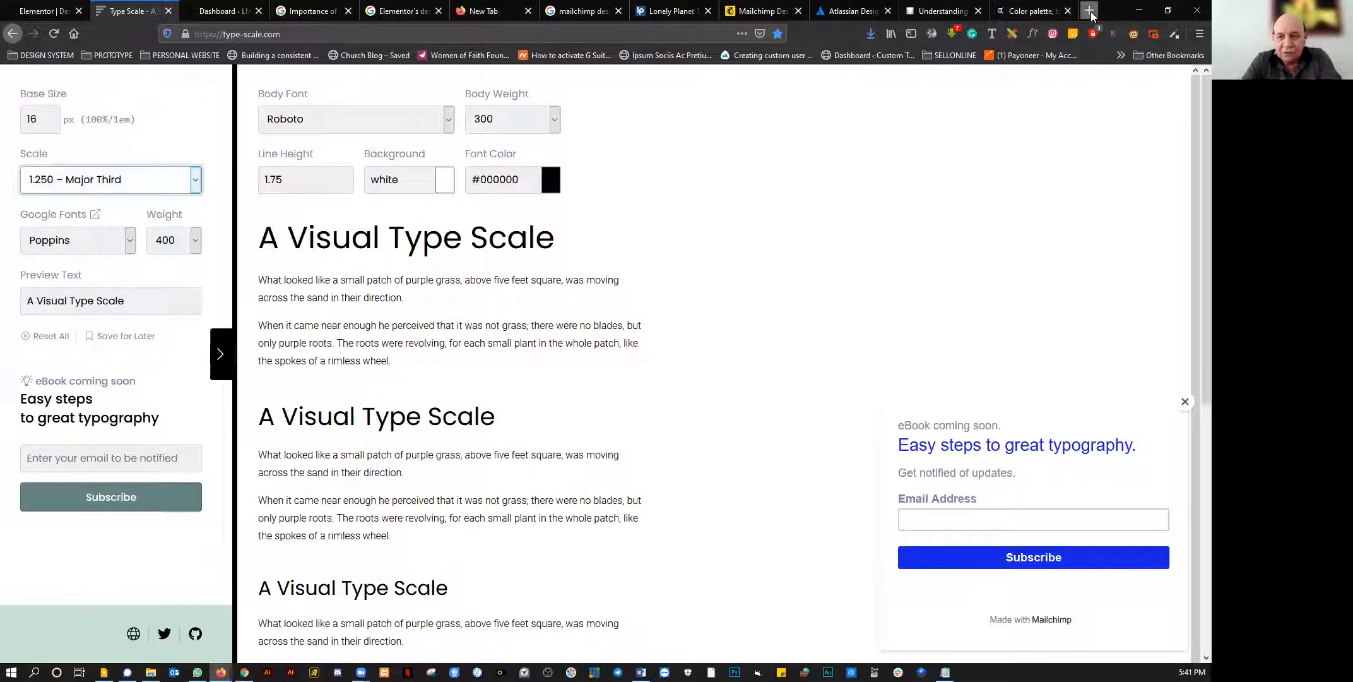
type("1 re")
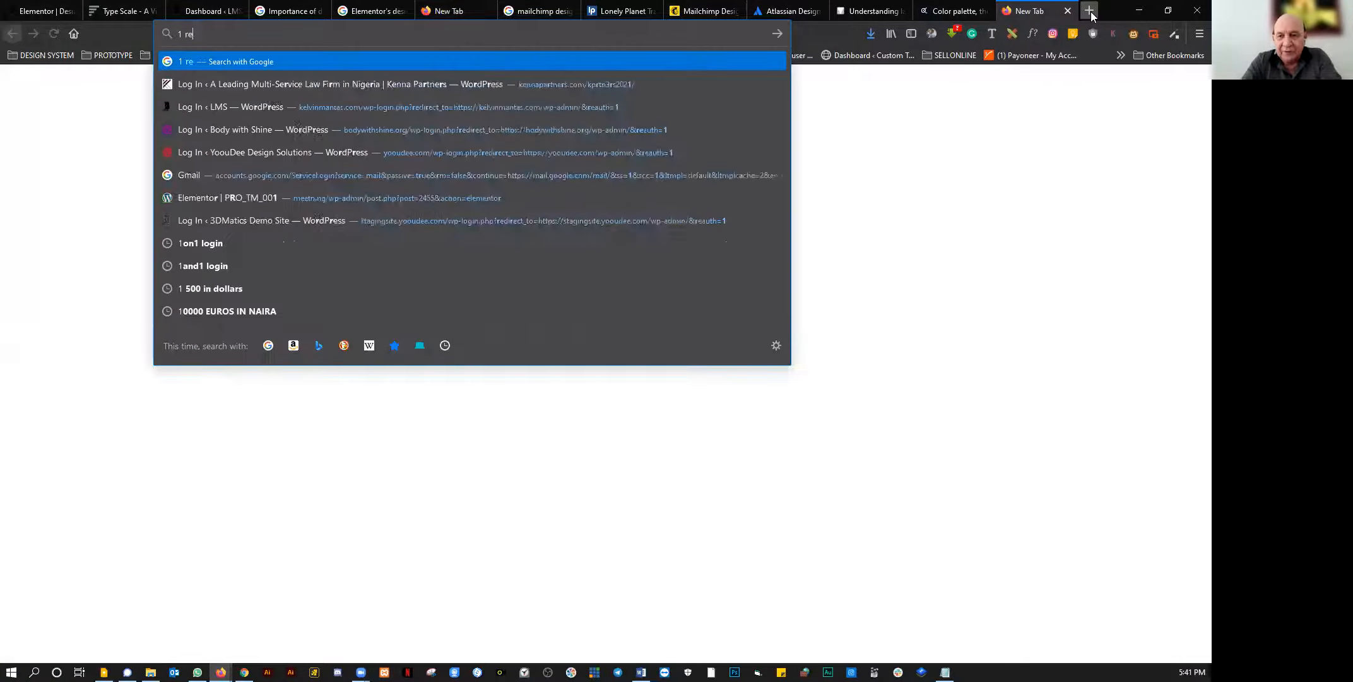
type("m to pixel")
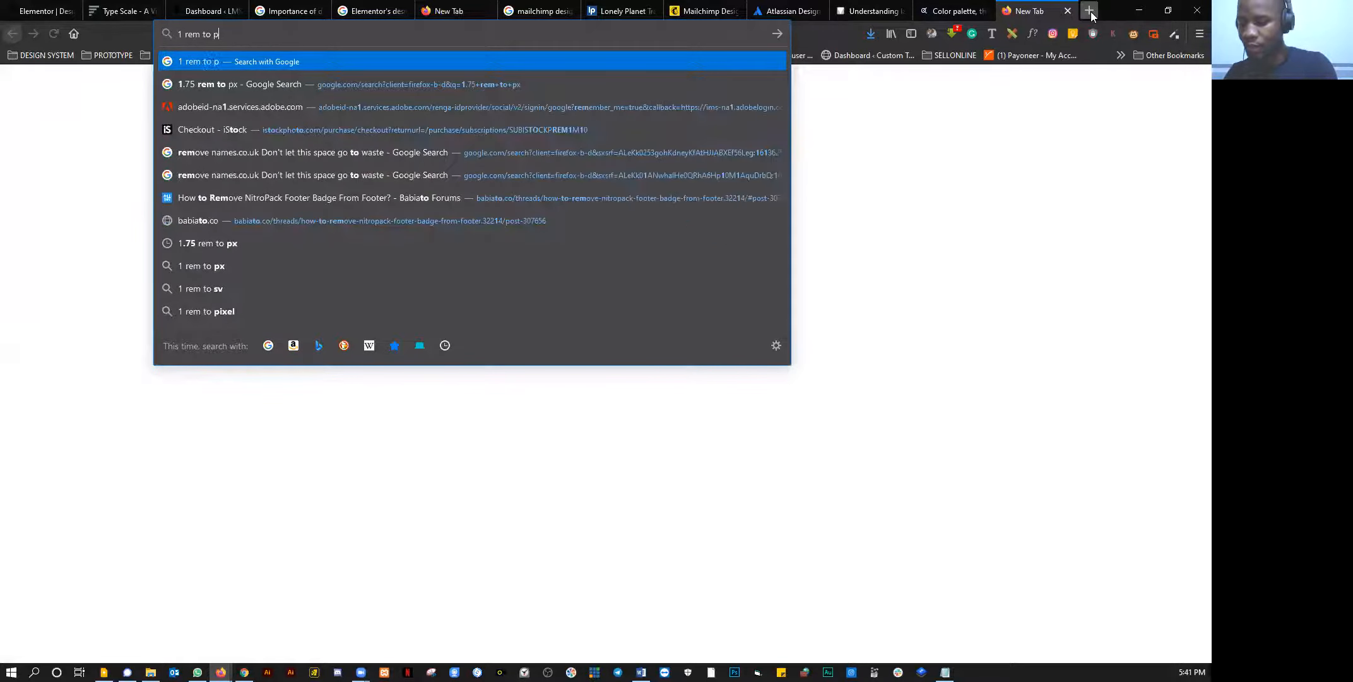
key("Return")
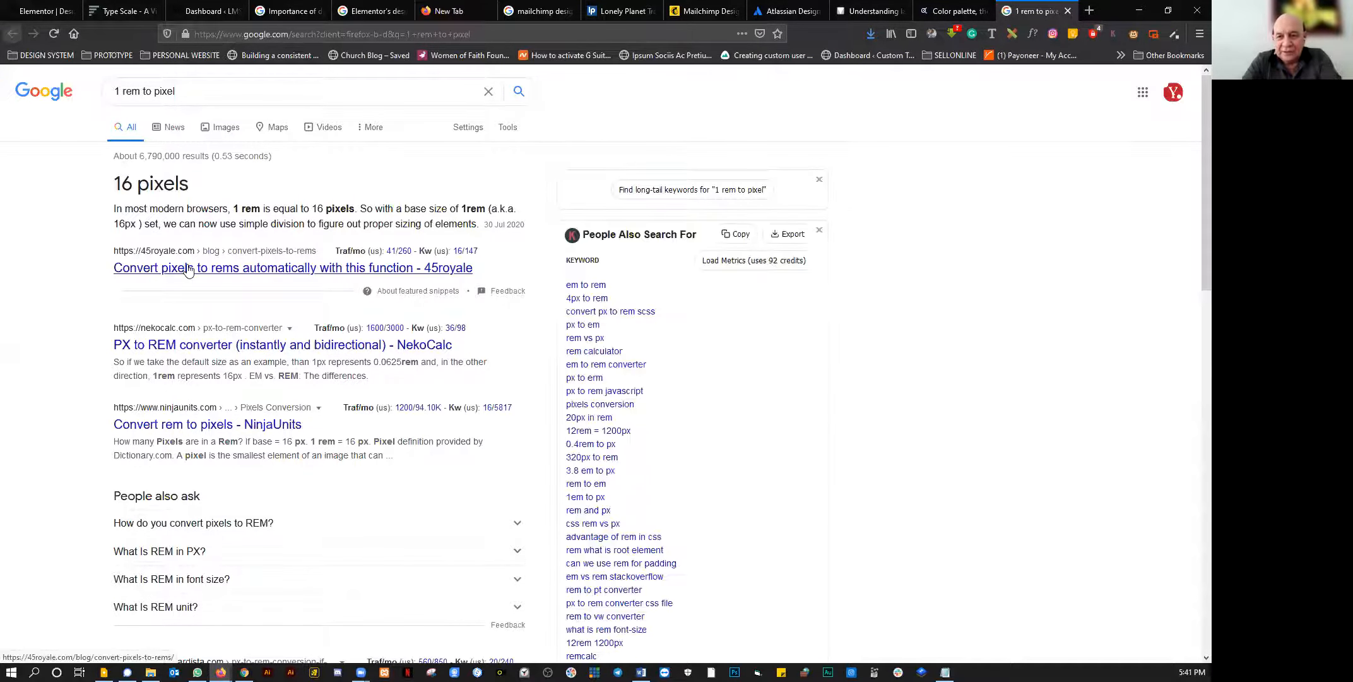
scroll(190, 278, "down", 2)
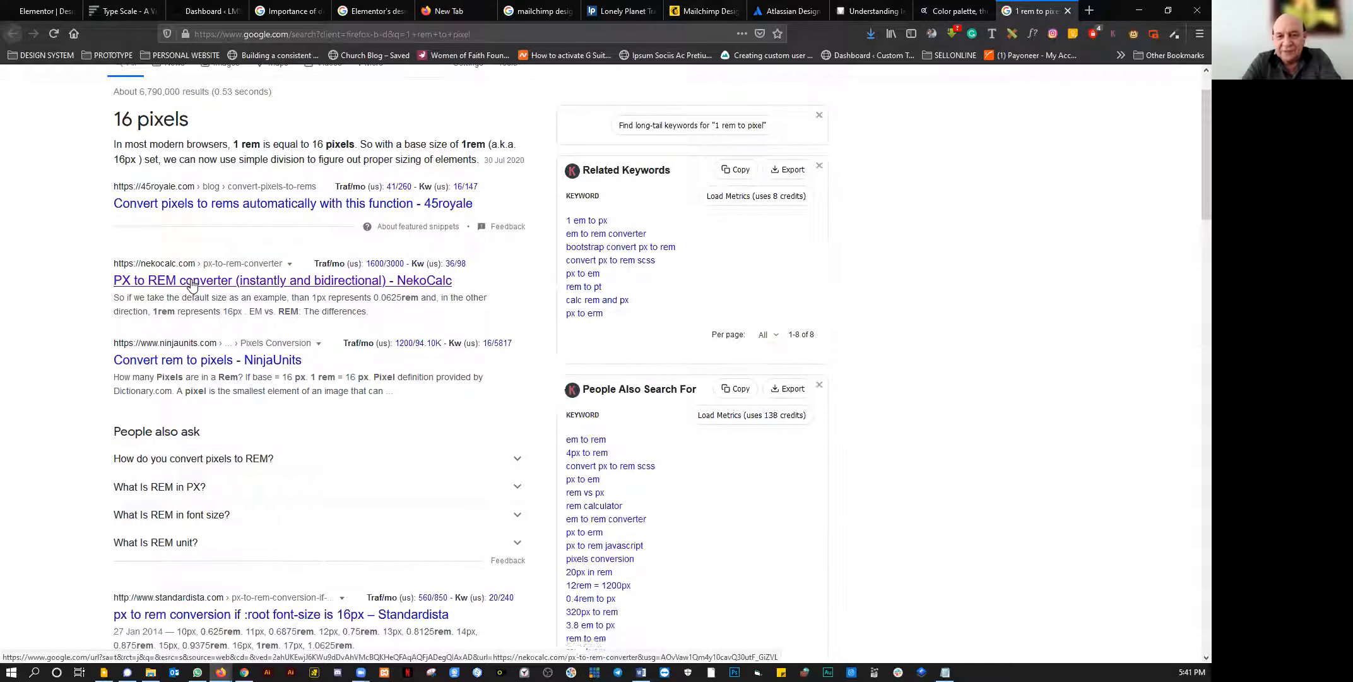
left_click(193, 285)
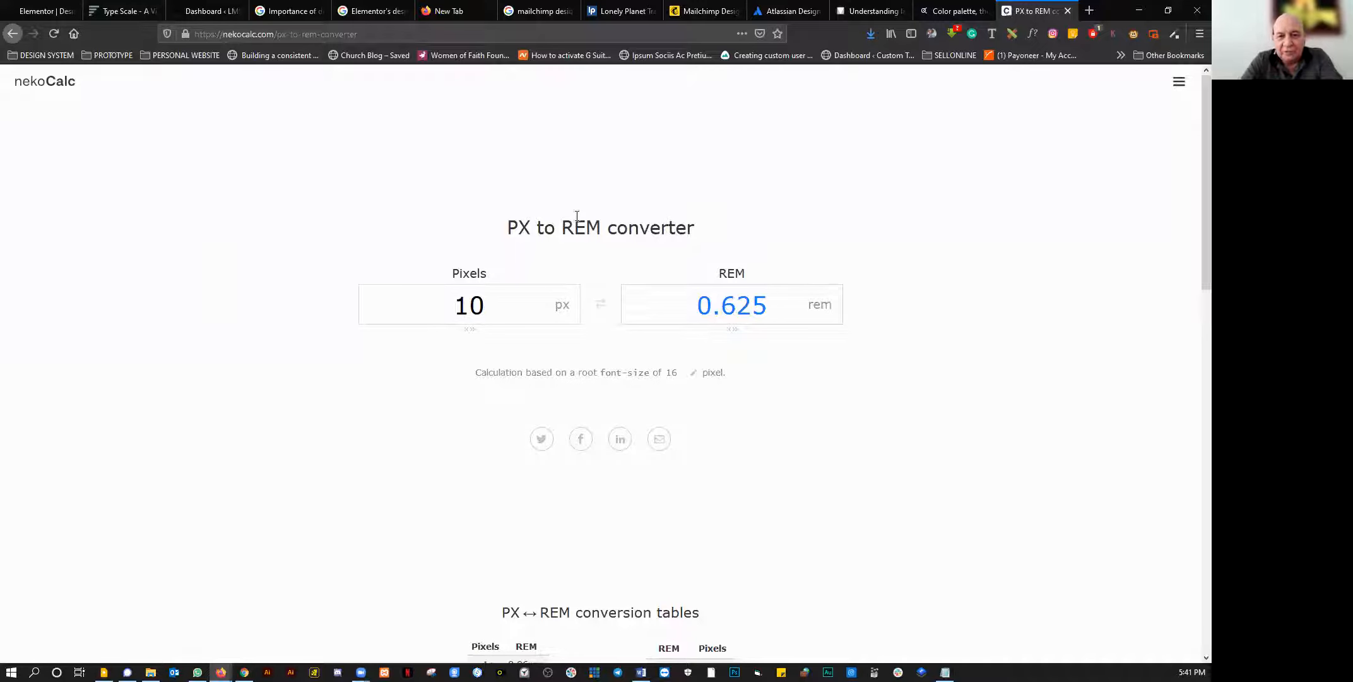
Step: Copy the web address of the PX to REM converter page
left_click(387, 35)
key("ctrl+c")
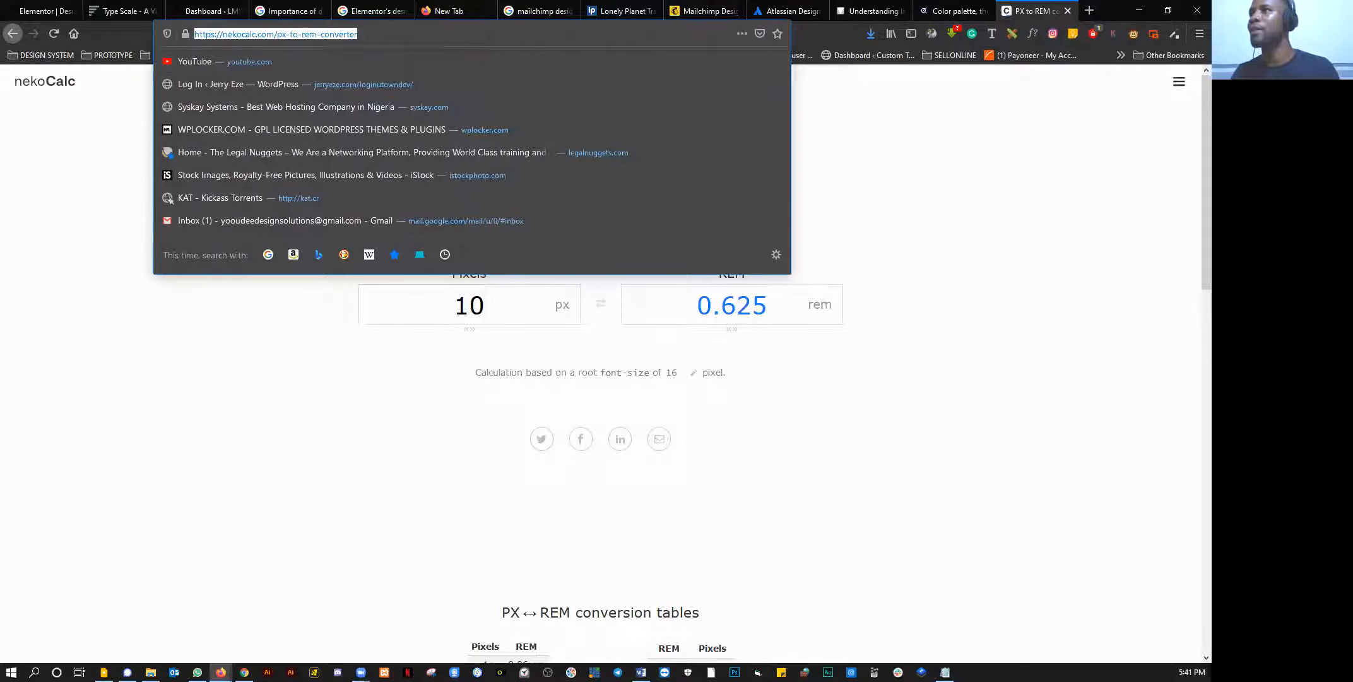
key("alt+Tab")
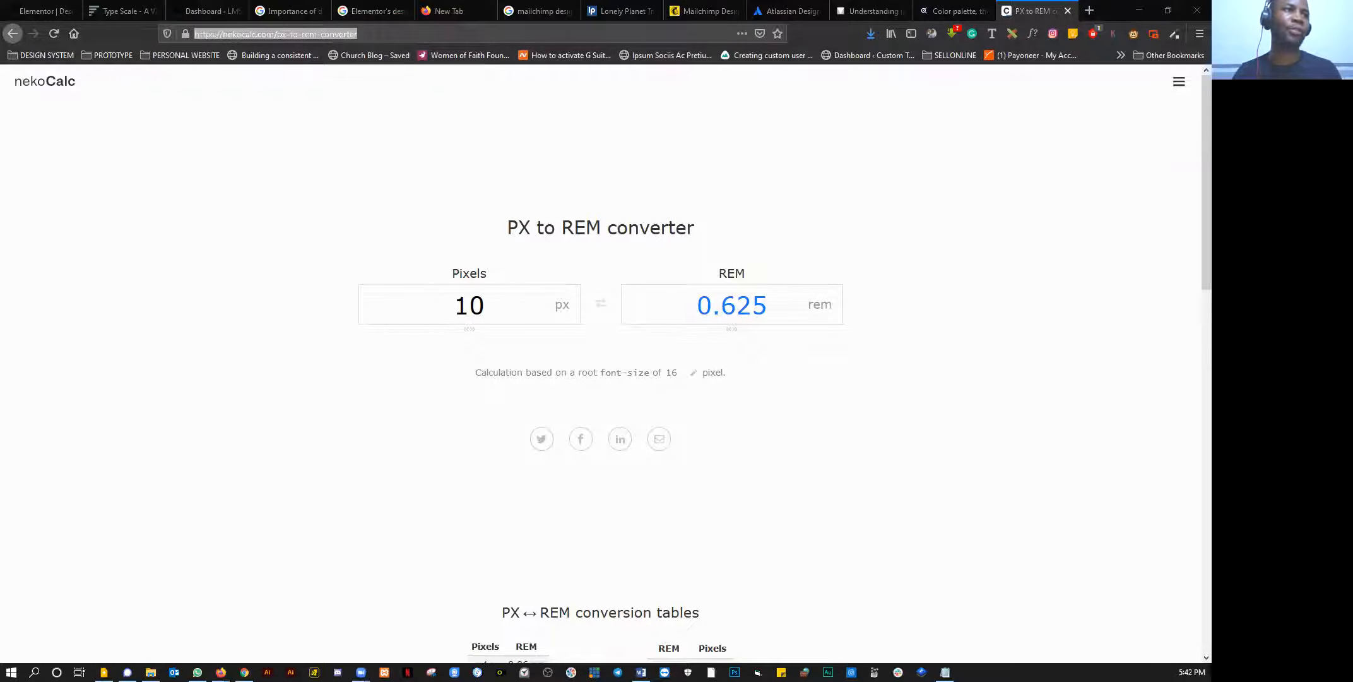
Step: Convert 48 px to rem and look through the pixel and rem conversion tables
left_click_drag(489, 306, 420, 306)
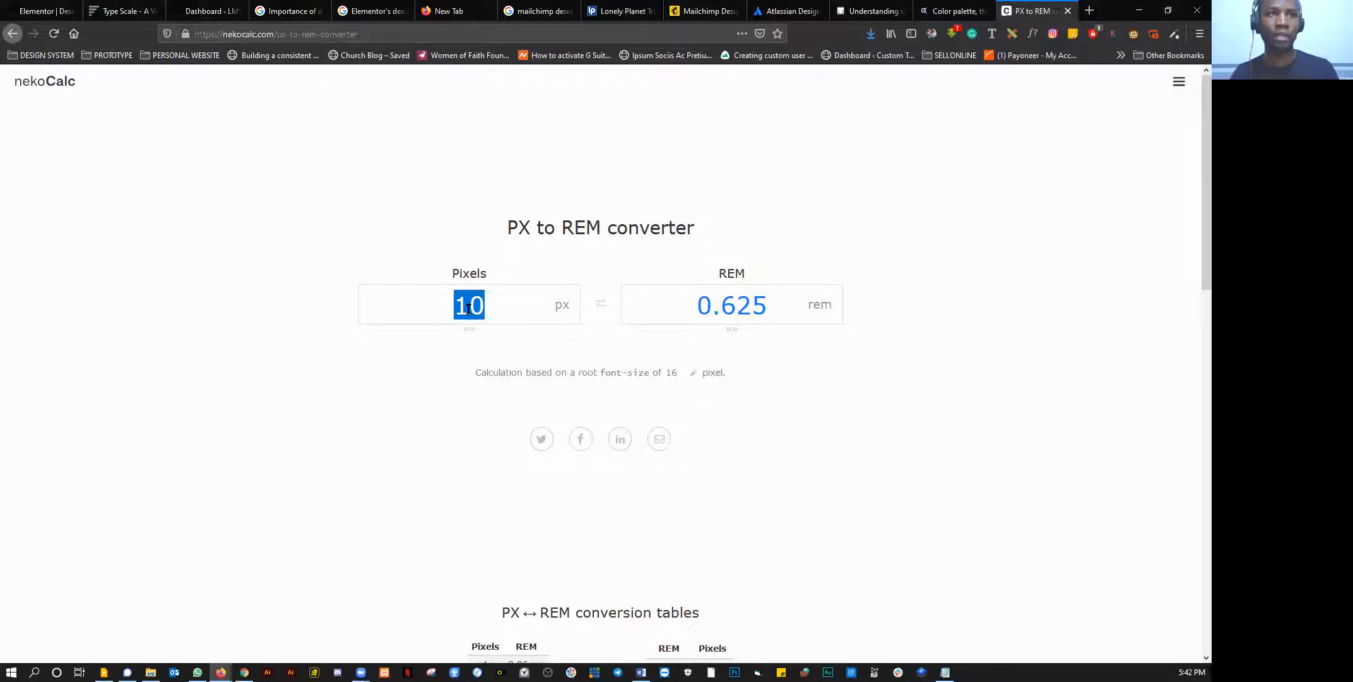
type("48")
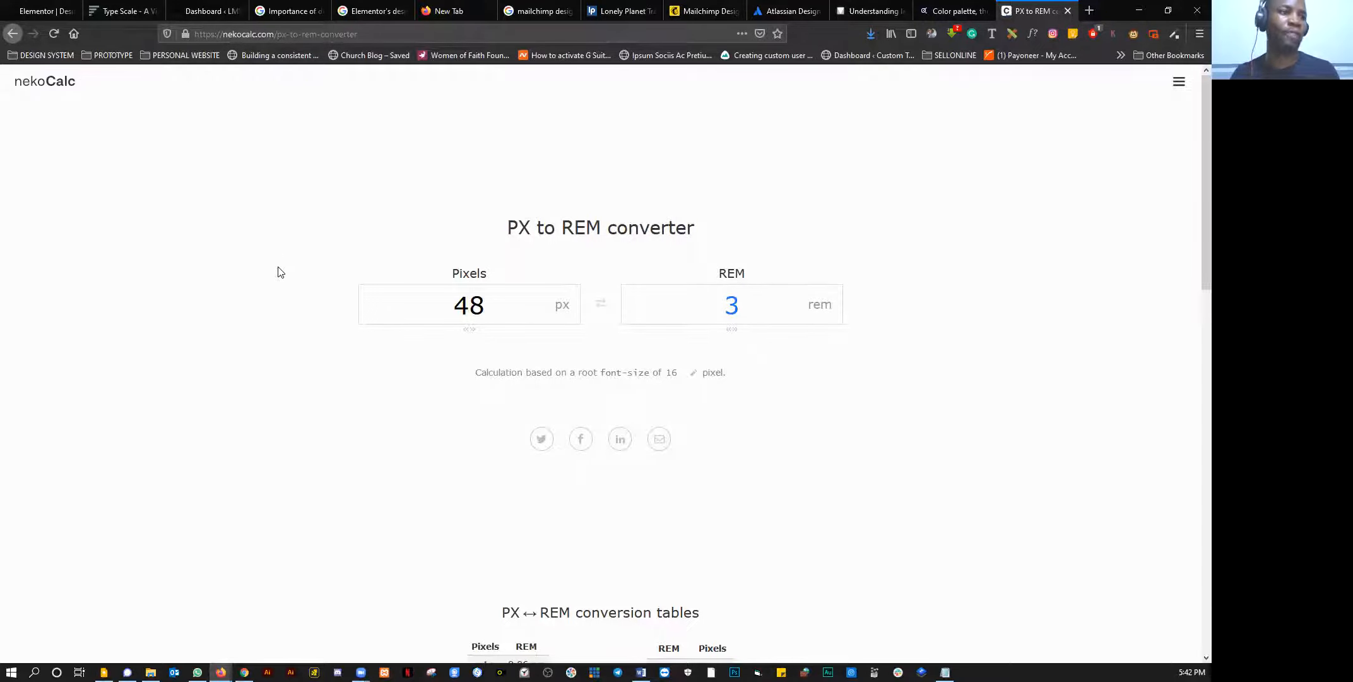
scroll(277, 271, "down", 6)
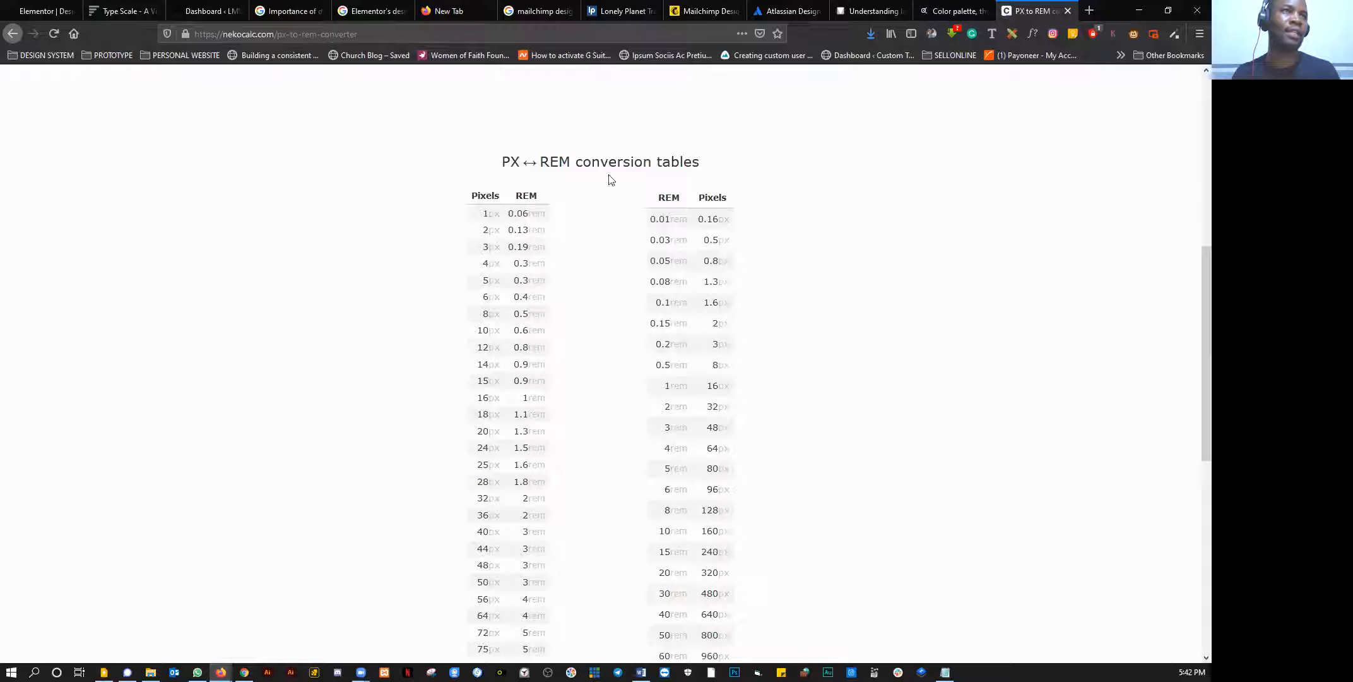
scroll(625, 271, "down", 4)
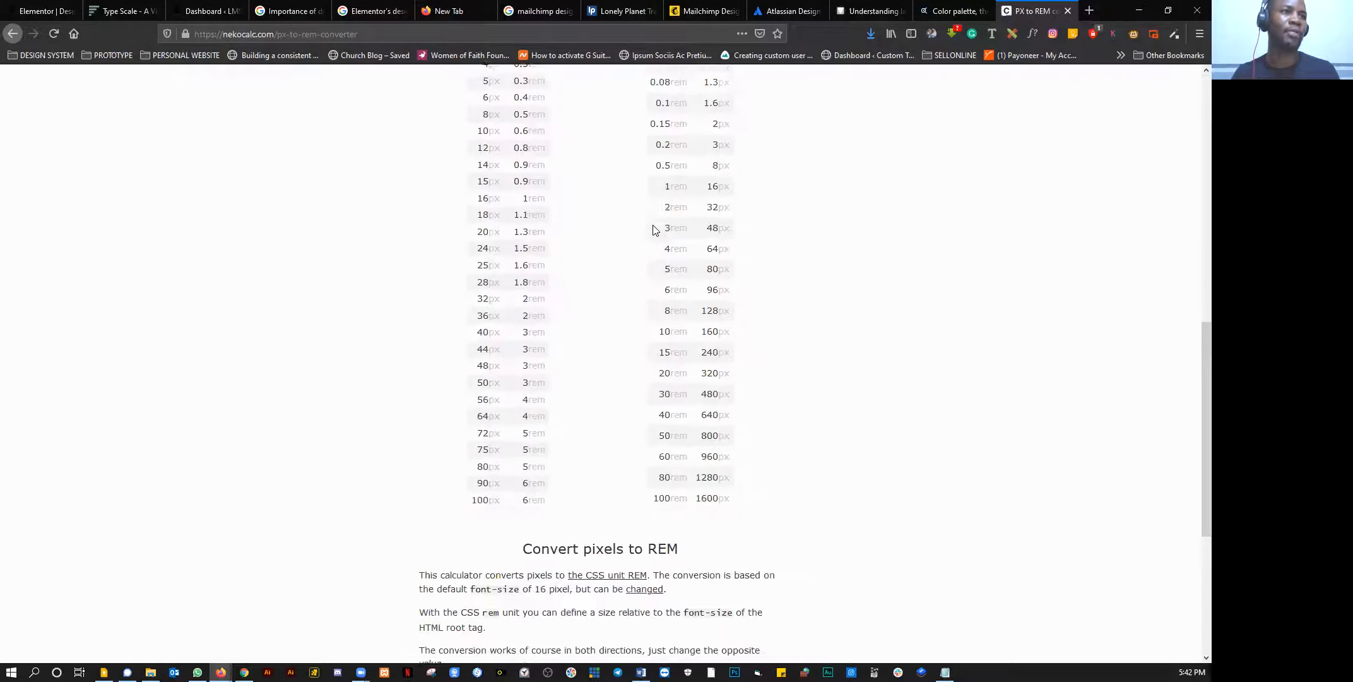
scroll(655, 227, "up", 10)
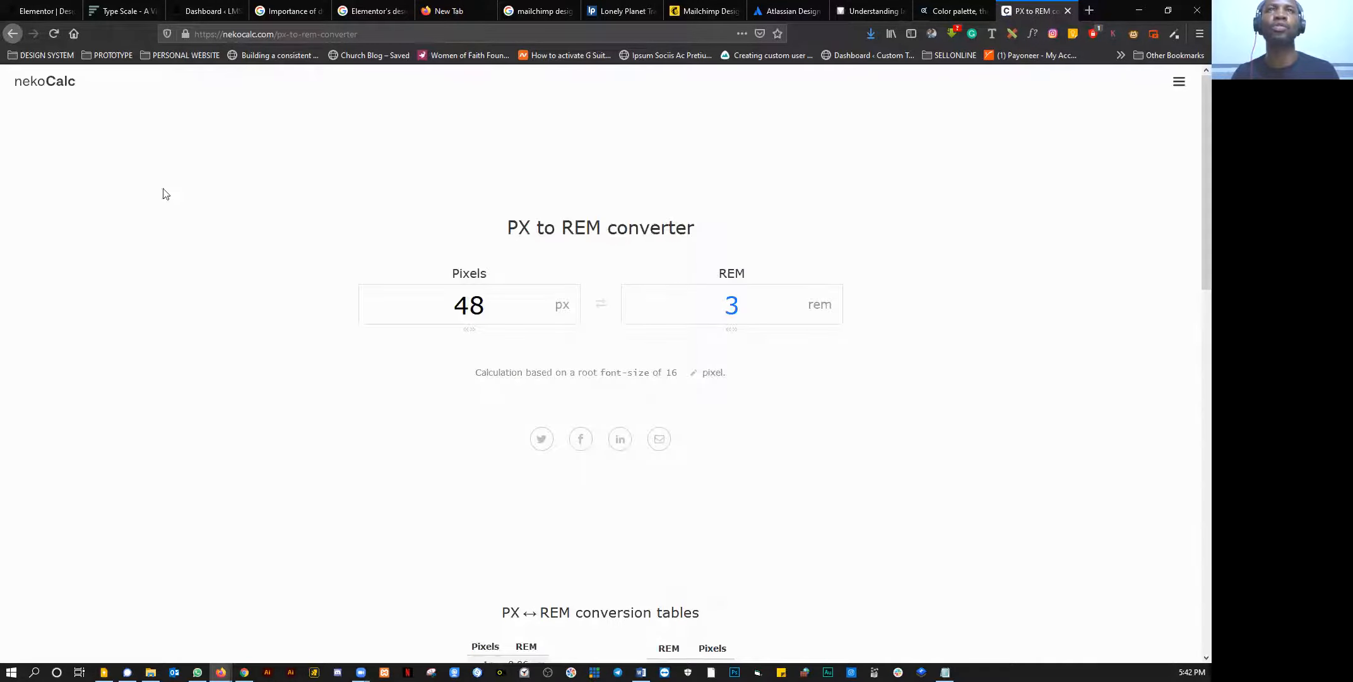
Step: Move the PX to REM converter's browser tab directly after the Type Scale tab
left_click(42, 13)
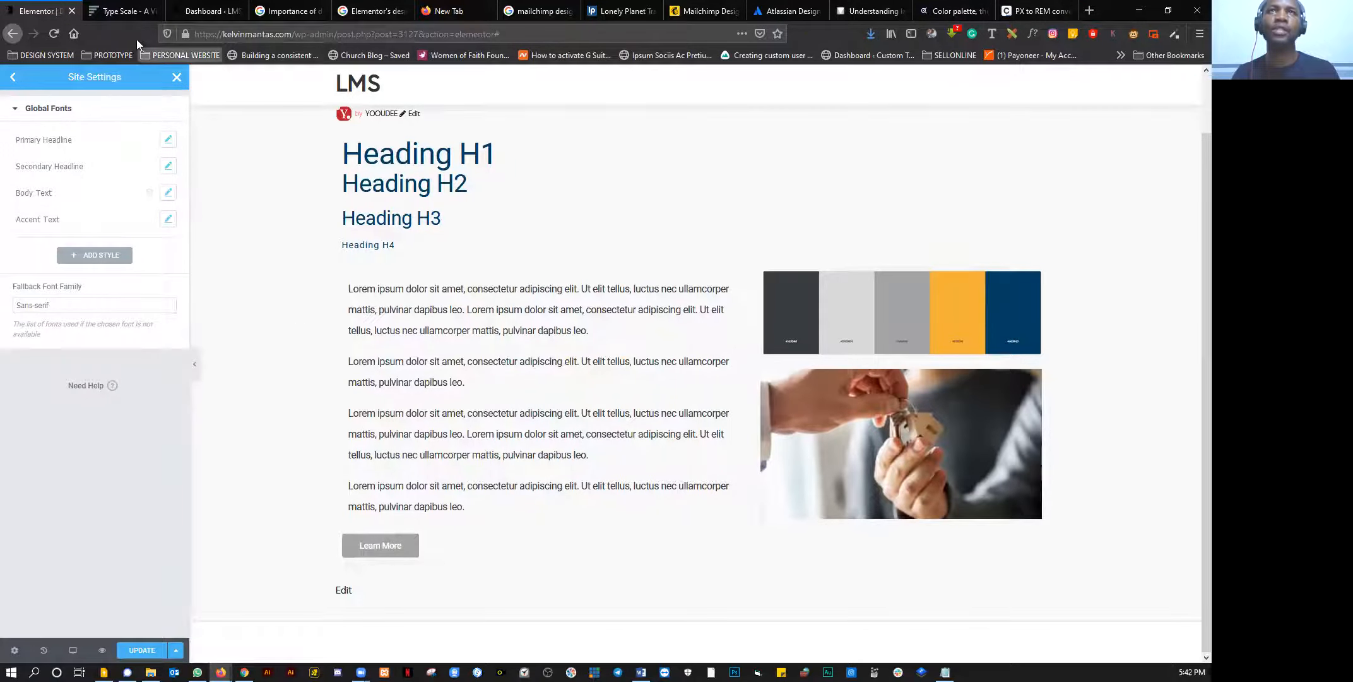
left_click(129, 11)
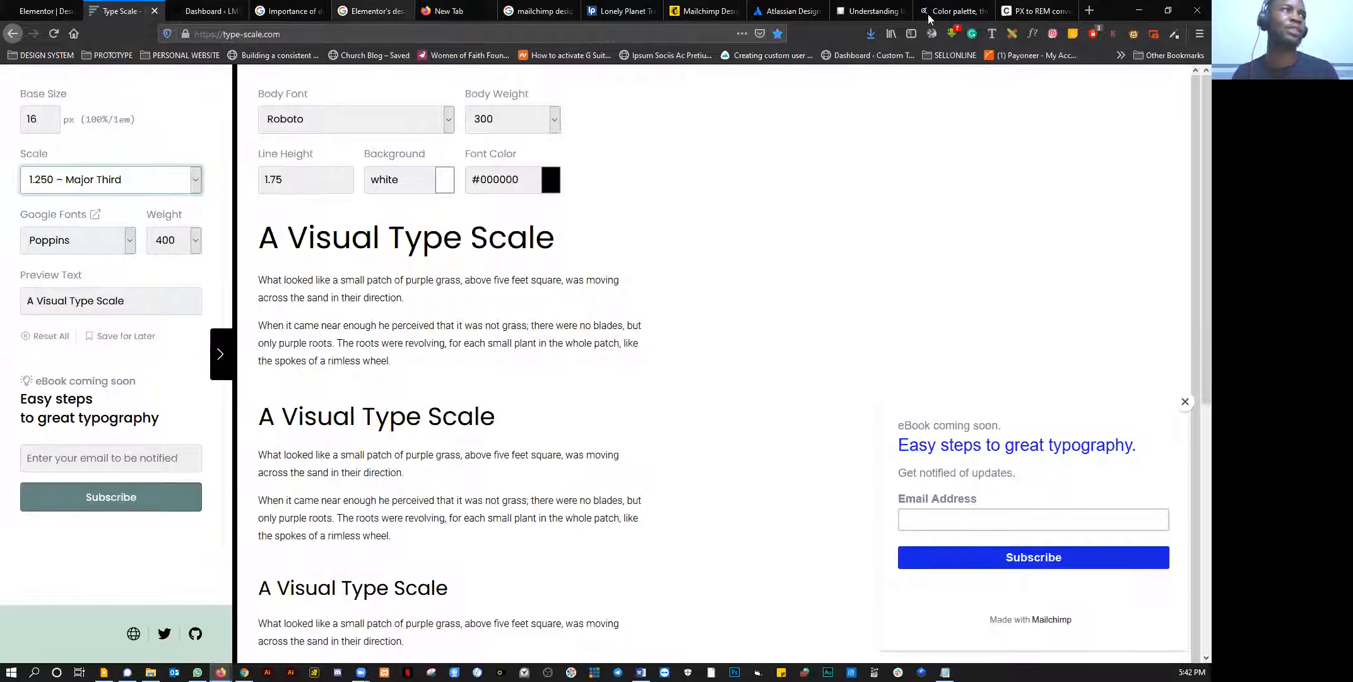
left_click_drag(1034, 11, 202, 12)
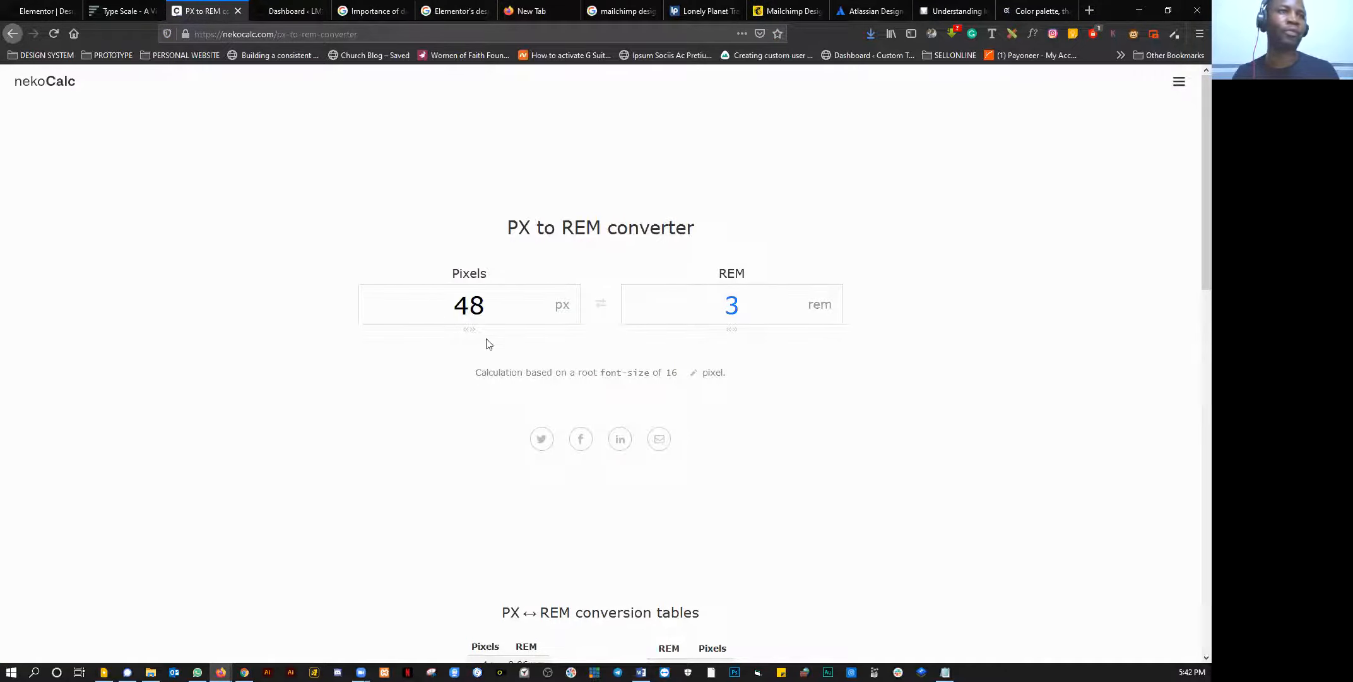
Step: Convert 16 px and 18 px to rem with the converter
left_click_drag(491, 310, 417, 308)
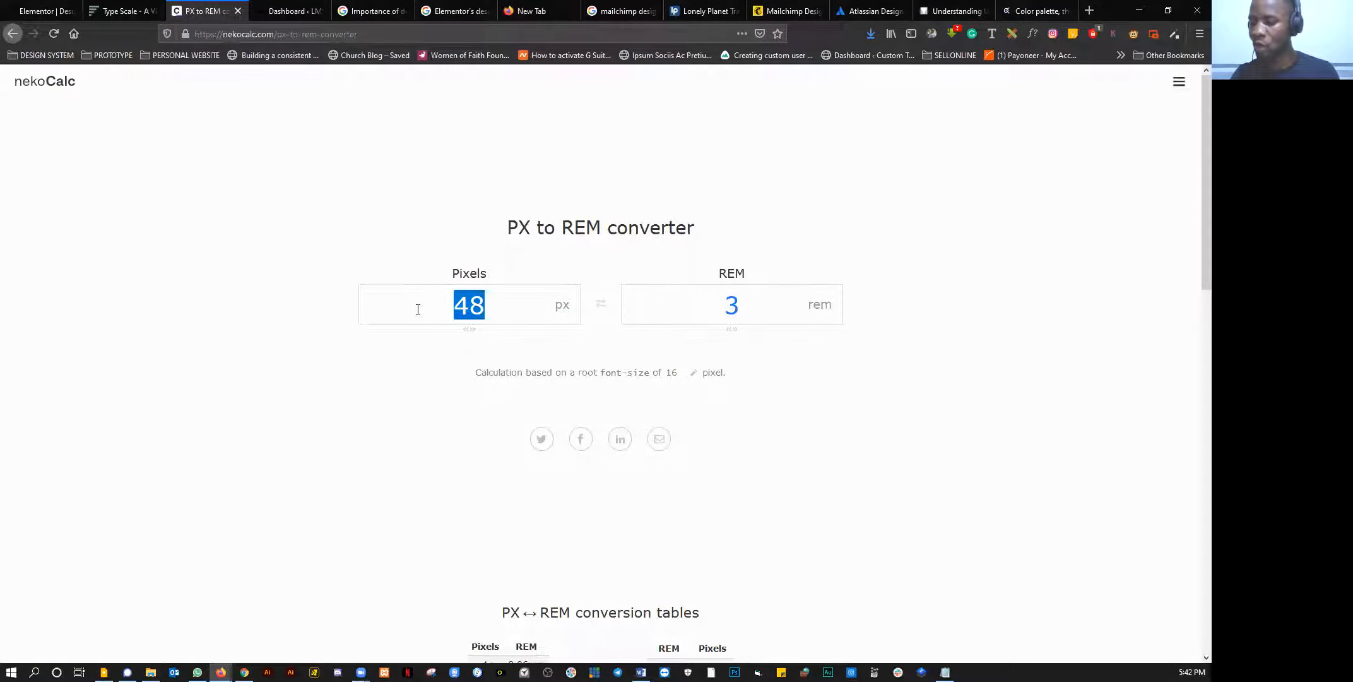
type("16")
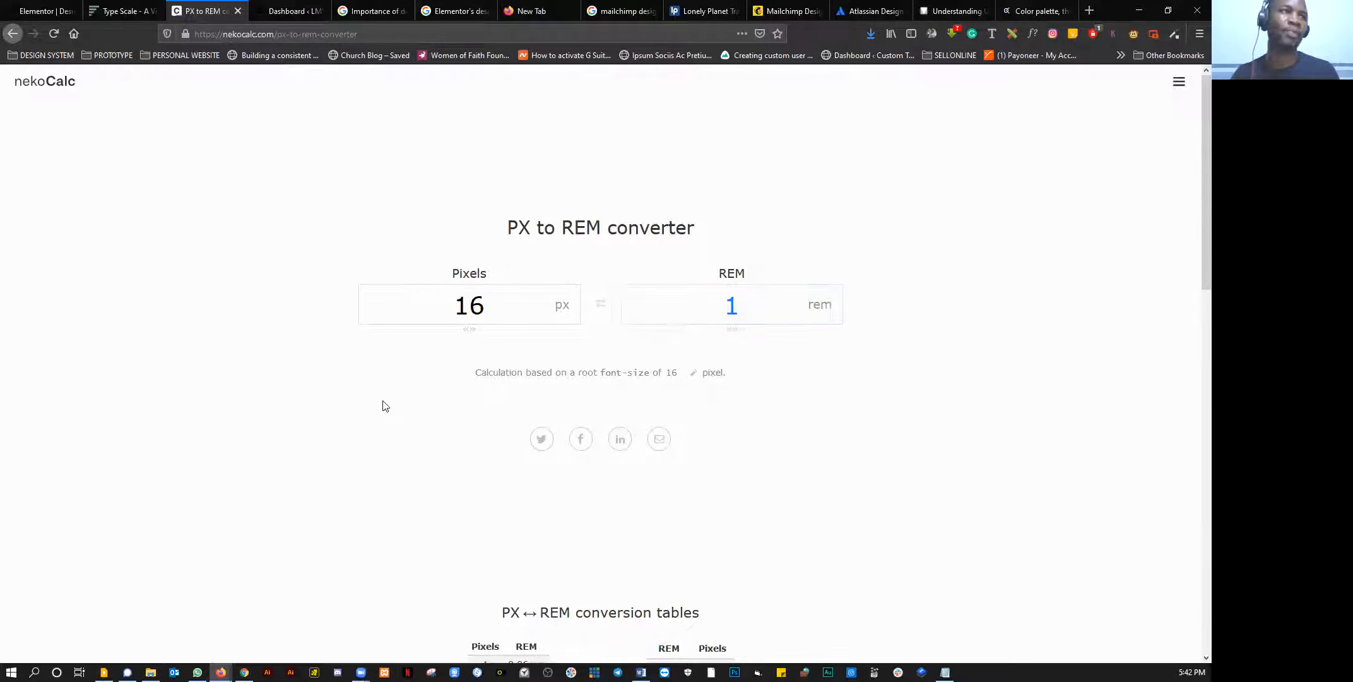
left_click_drag(739, 310, 722, 308)
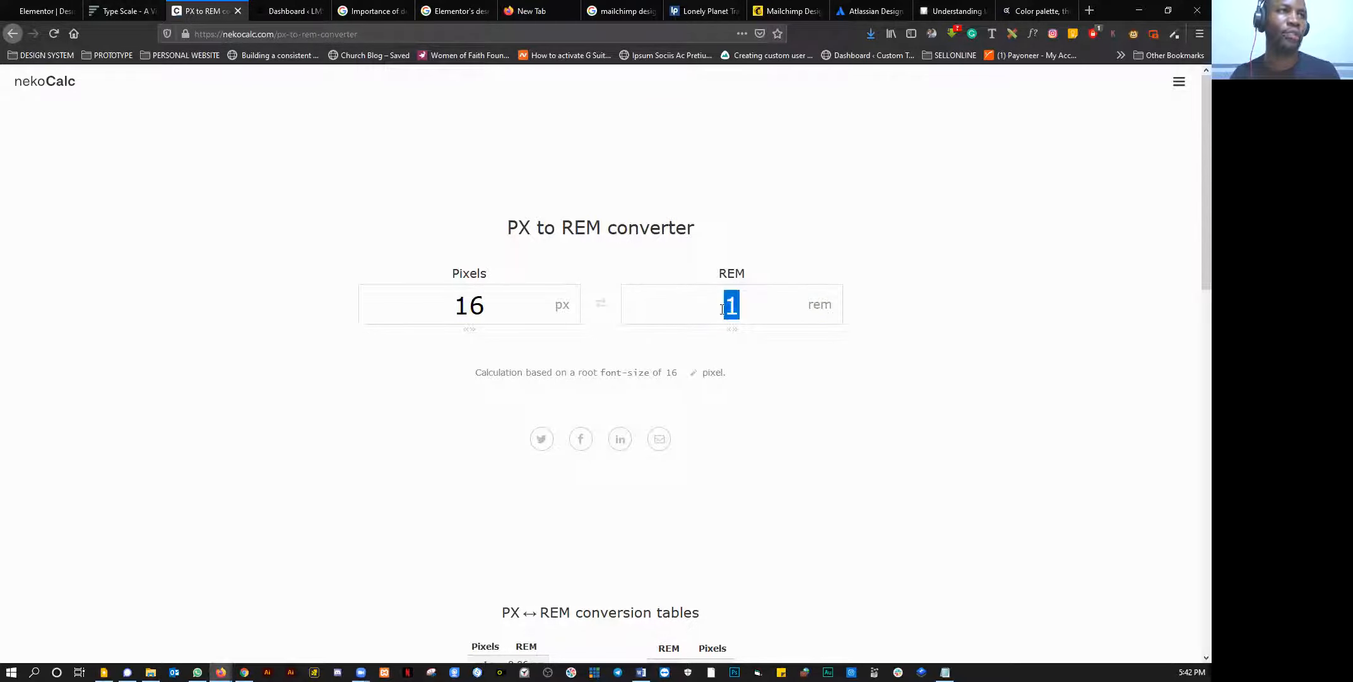
left_click_drag(489, 308, 437, 308)
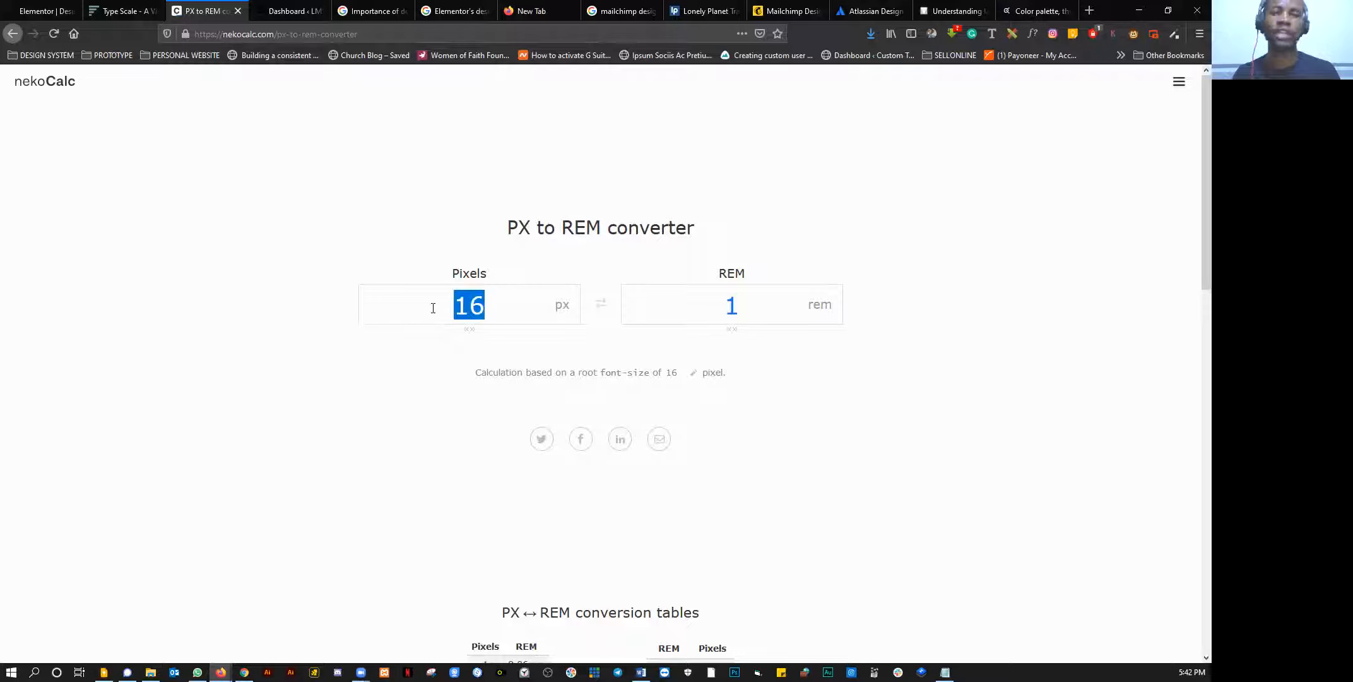
type("1")
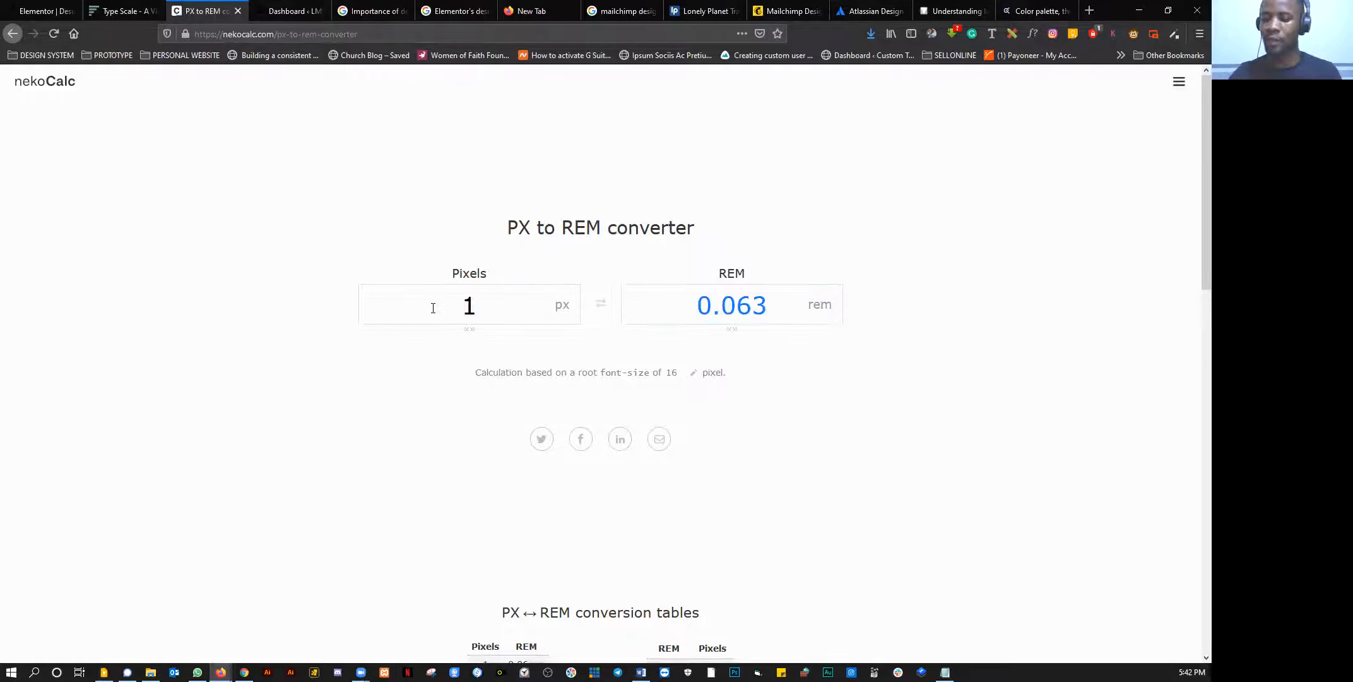
type("8")
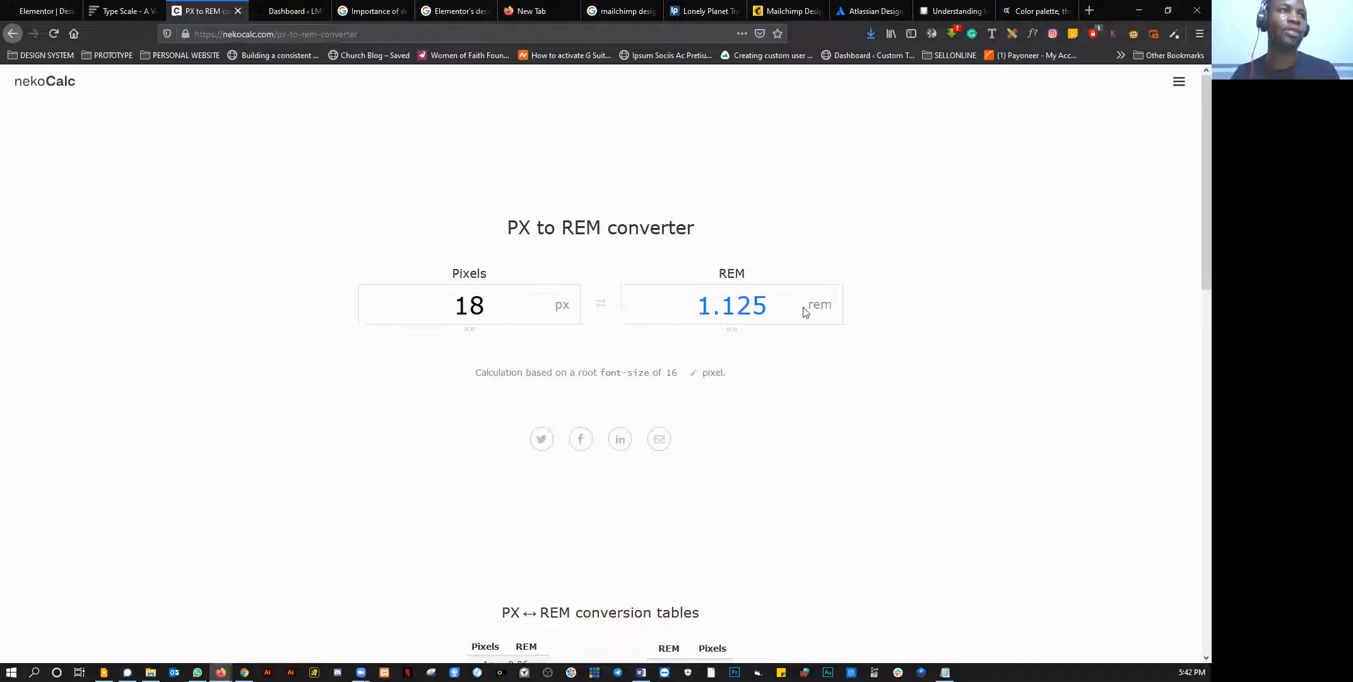
Step: Return to the Elementor editor and set the Body Text global font size to 1 rem
left_click(58, 12)
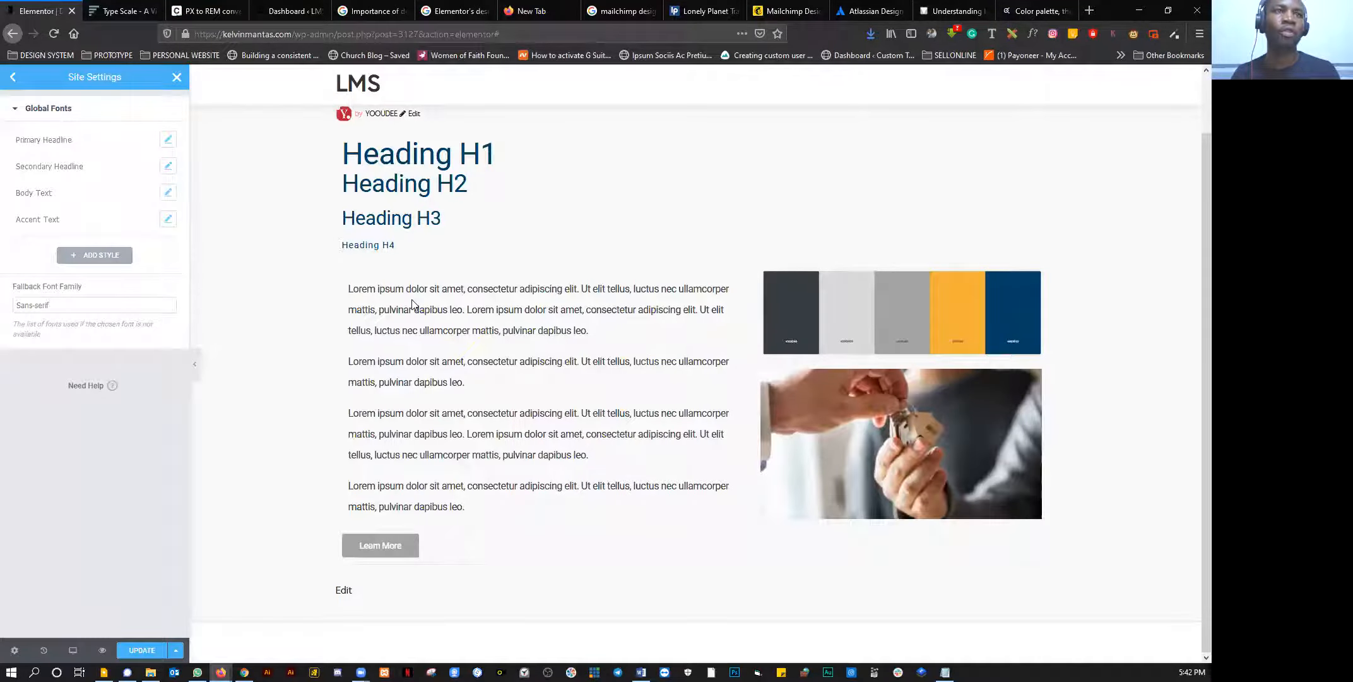
left_click(168, 191)
left_click(142, 273)
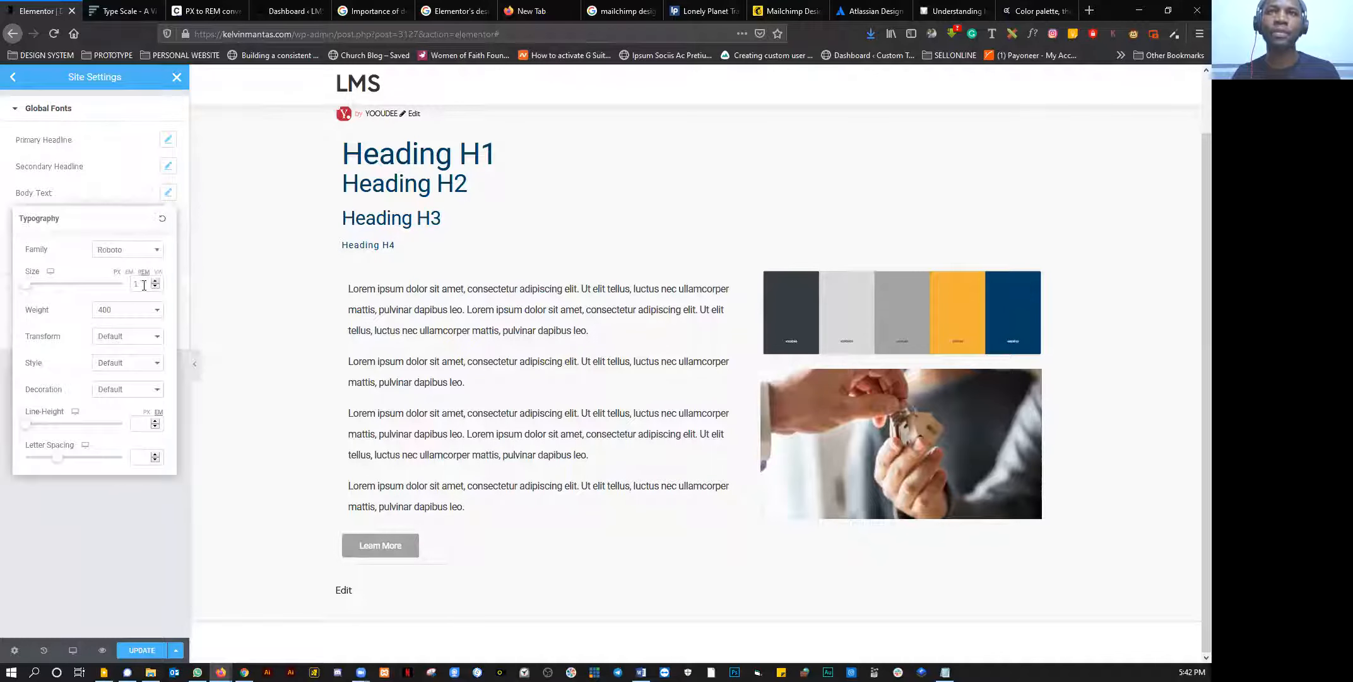
double_click(145, 283)
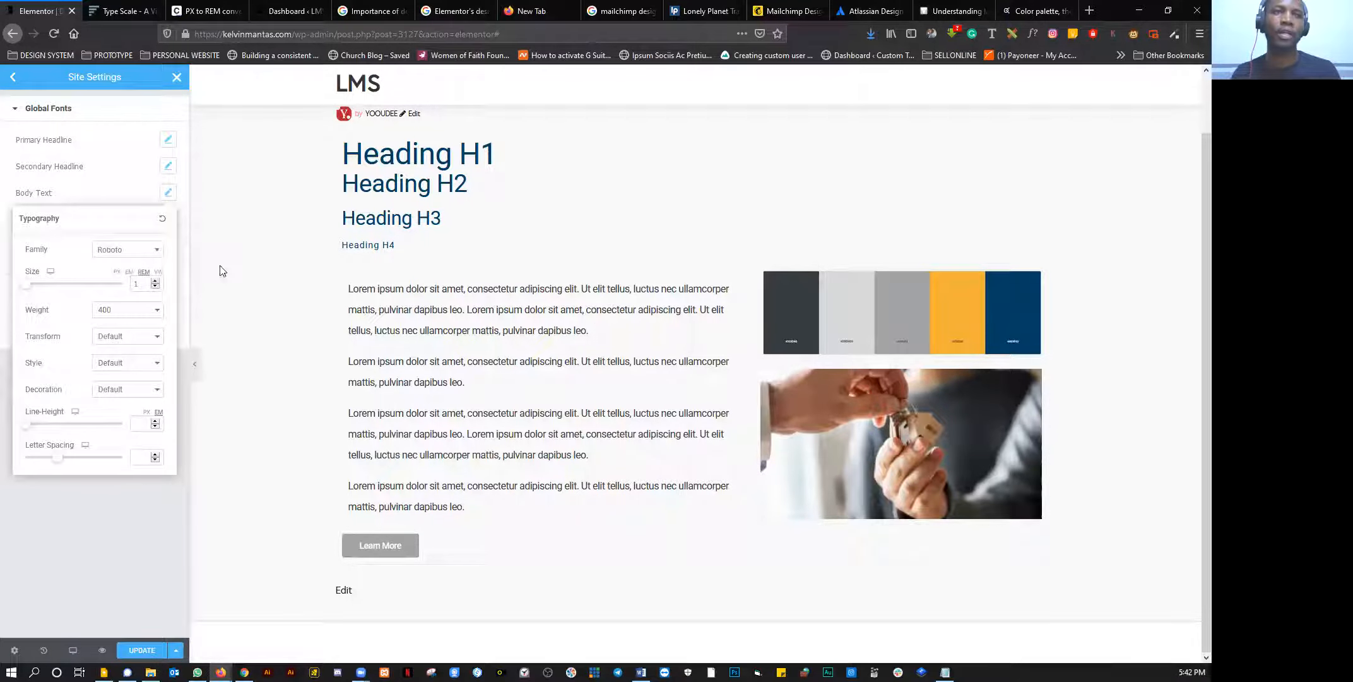
left_click(72, 192)
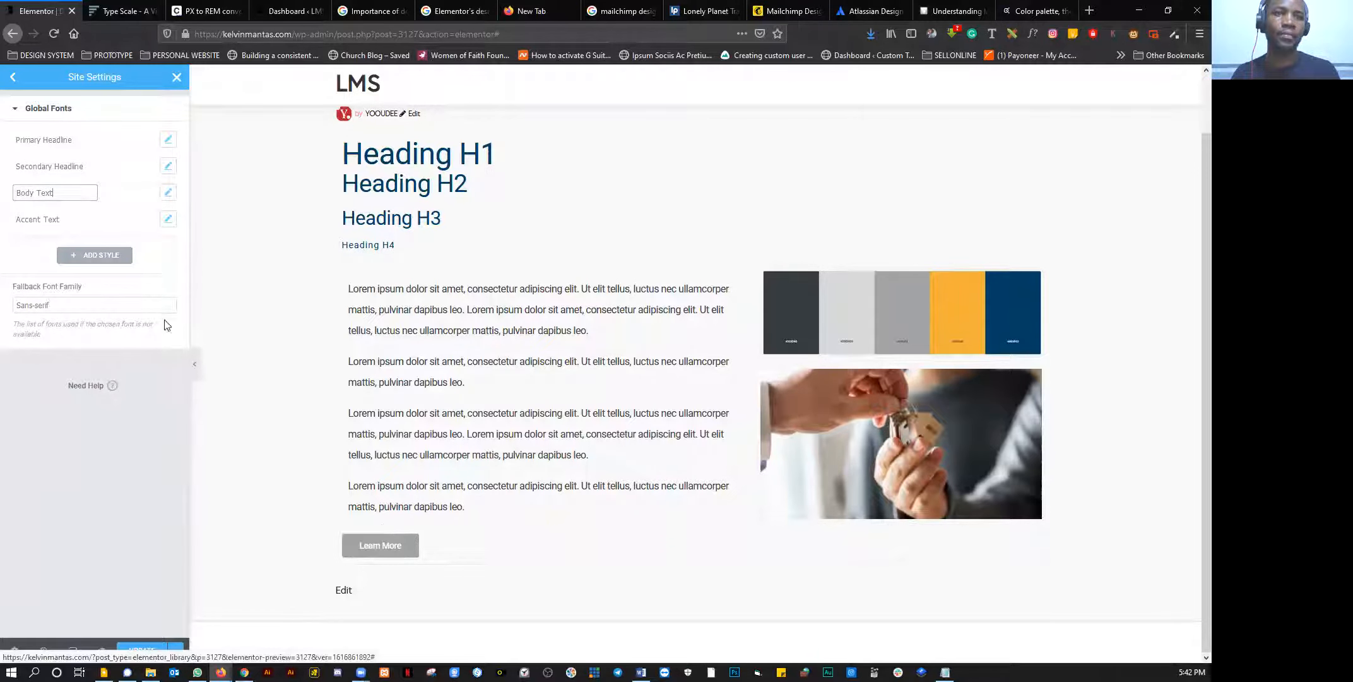
left_click(14, 112)
left_click(14, 112)
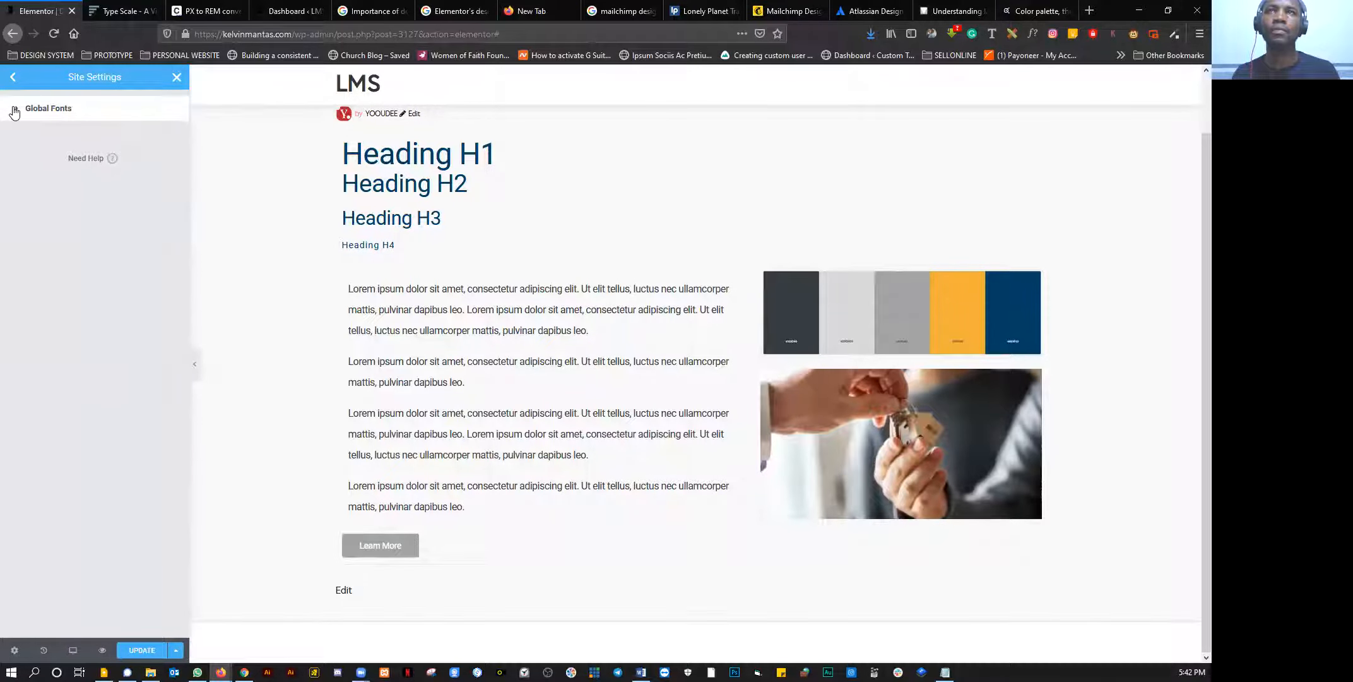
left_click(22, 119)
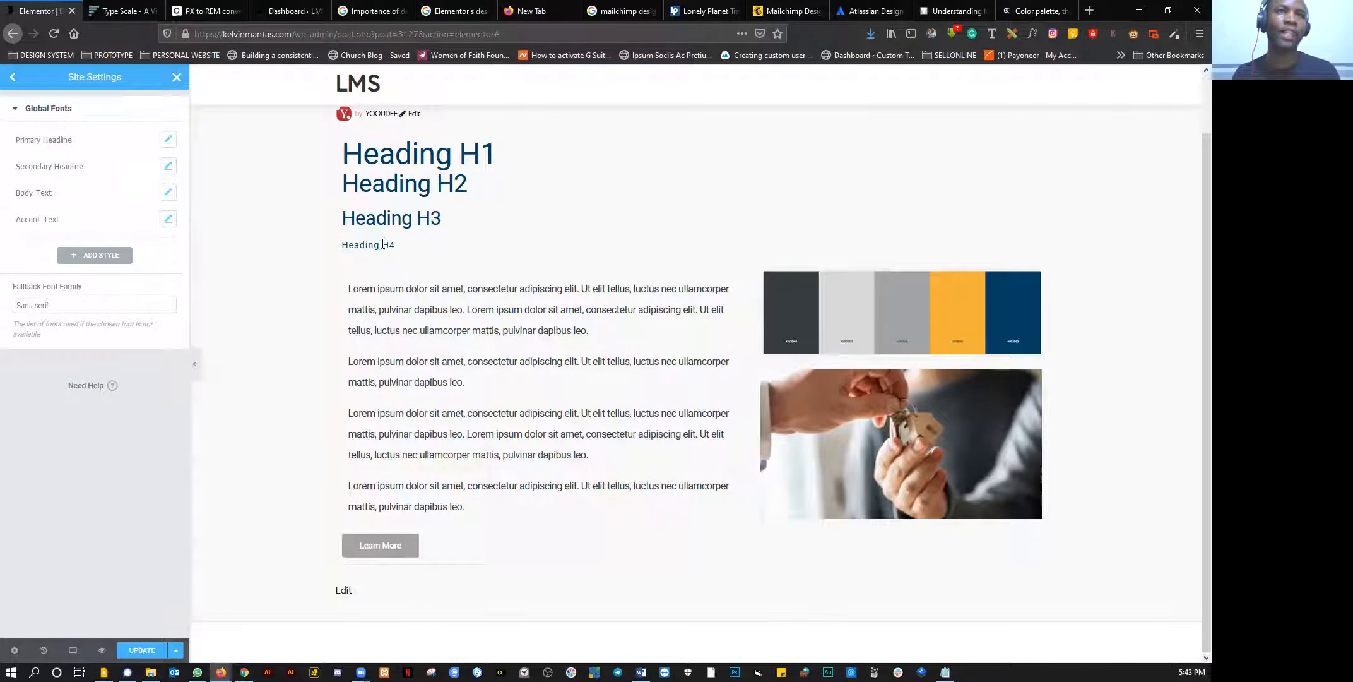
left_click_drag(395, 246, 318, 252)
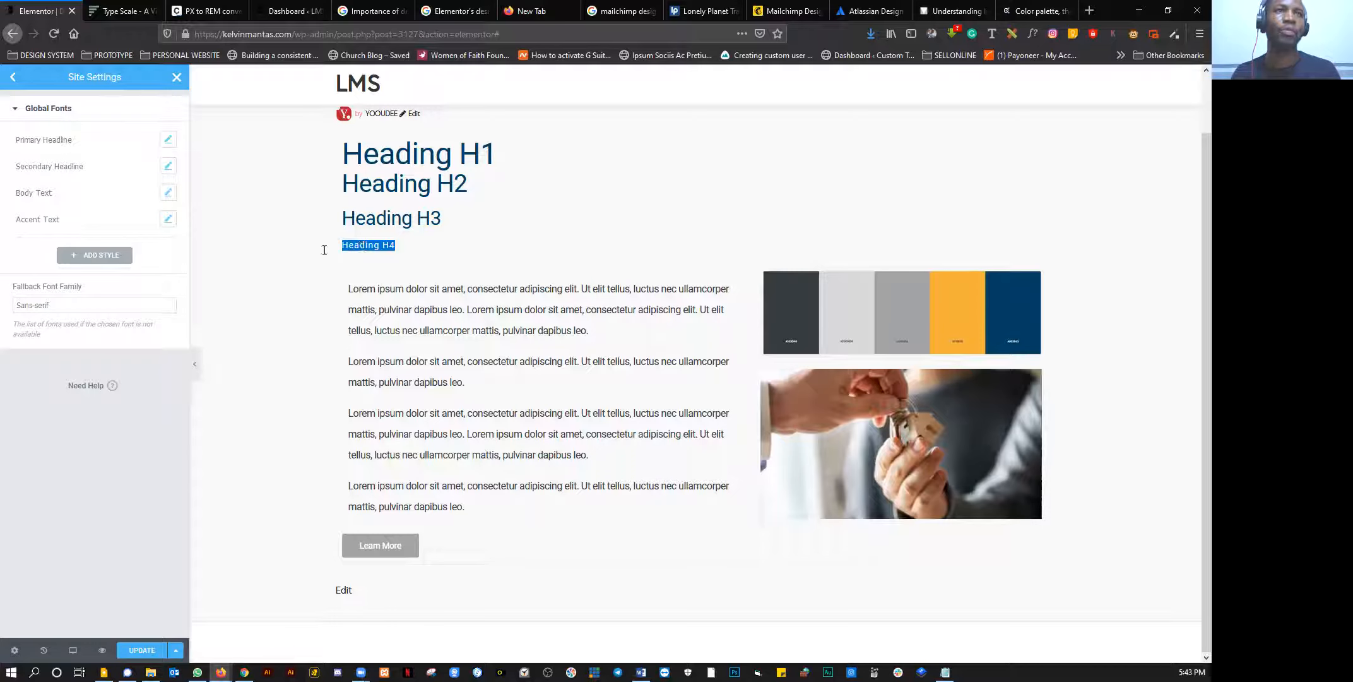
Step: Switch to the PX to REM converter and convert 14 px to rem
left_click(205, 11)
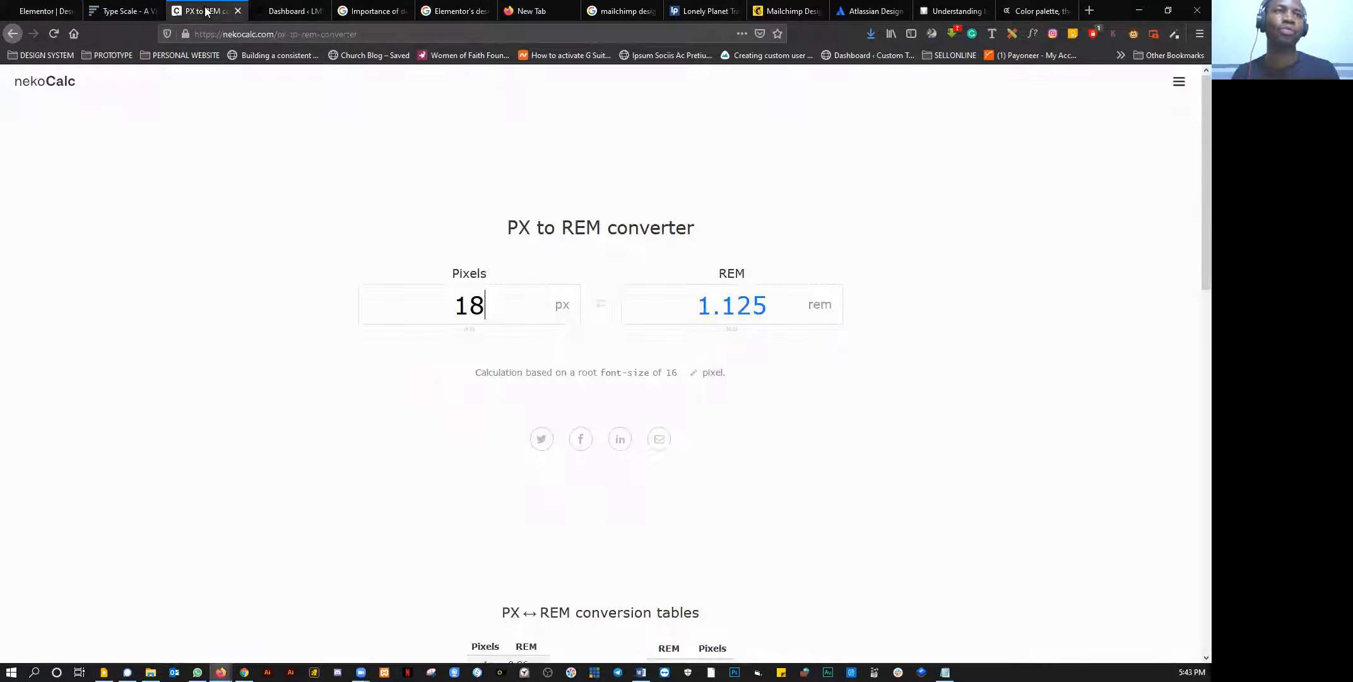
left_click_drag(486, 304, 381, 303)
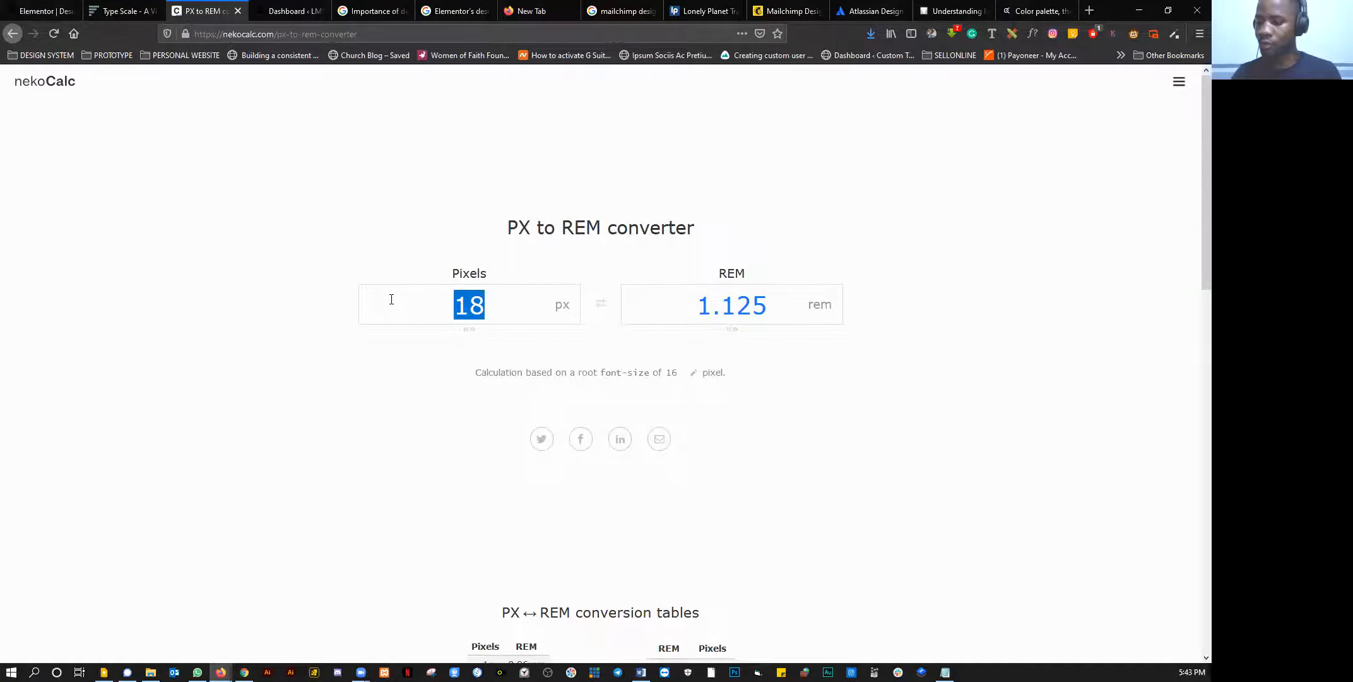
type("14")
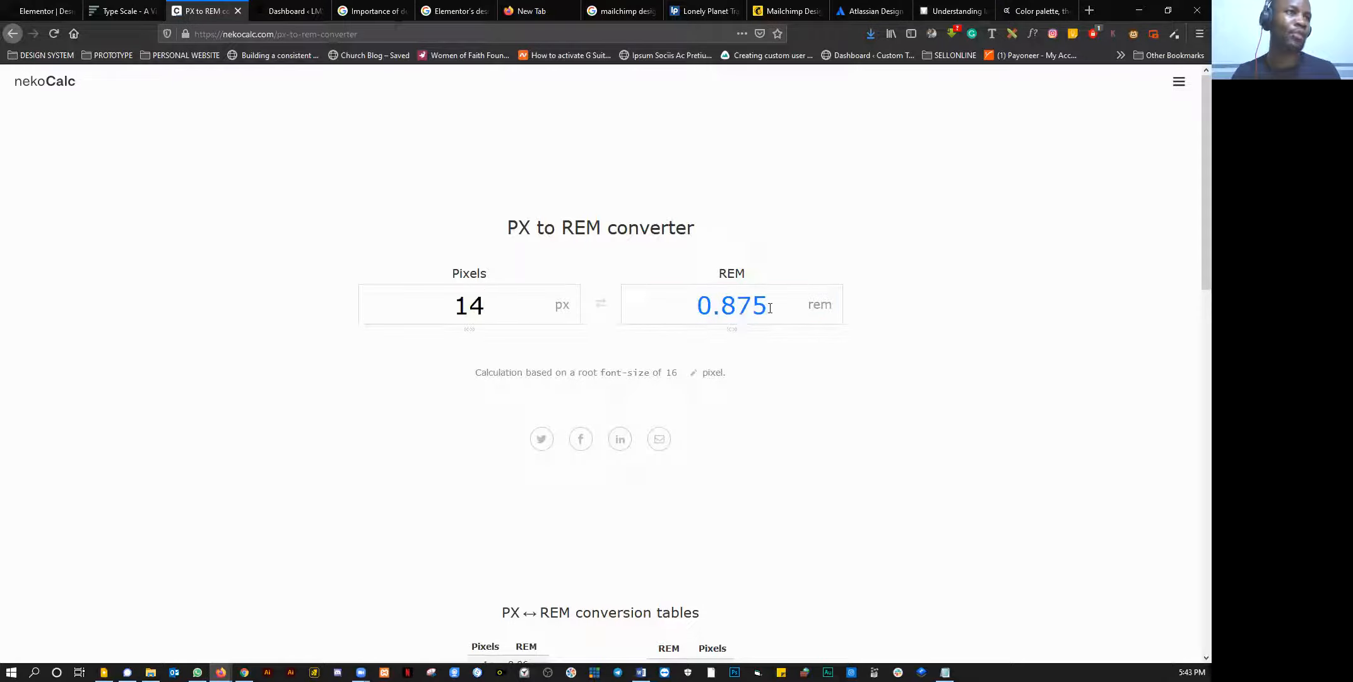
left_click_drag(770, 308, 676, 306)
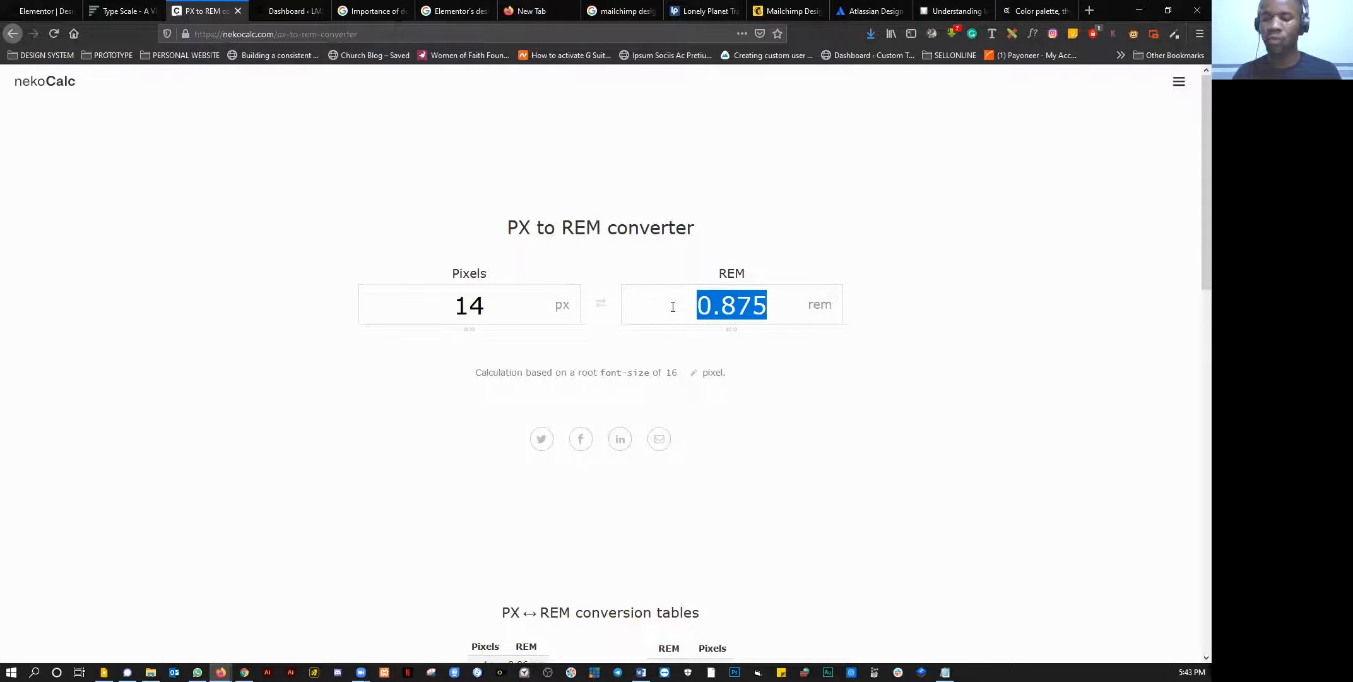
key("ctrl+v")
Step: Back in Elementor, set the Accent Text global font's size unit to rem and its weight to 400
left_click(39, 10)
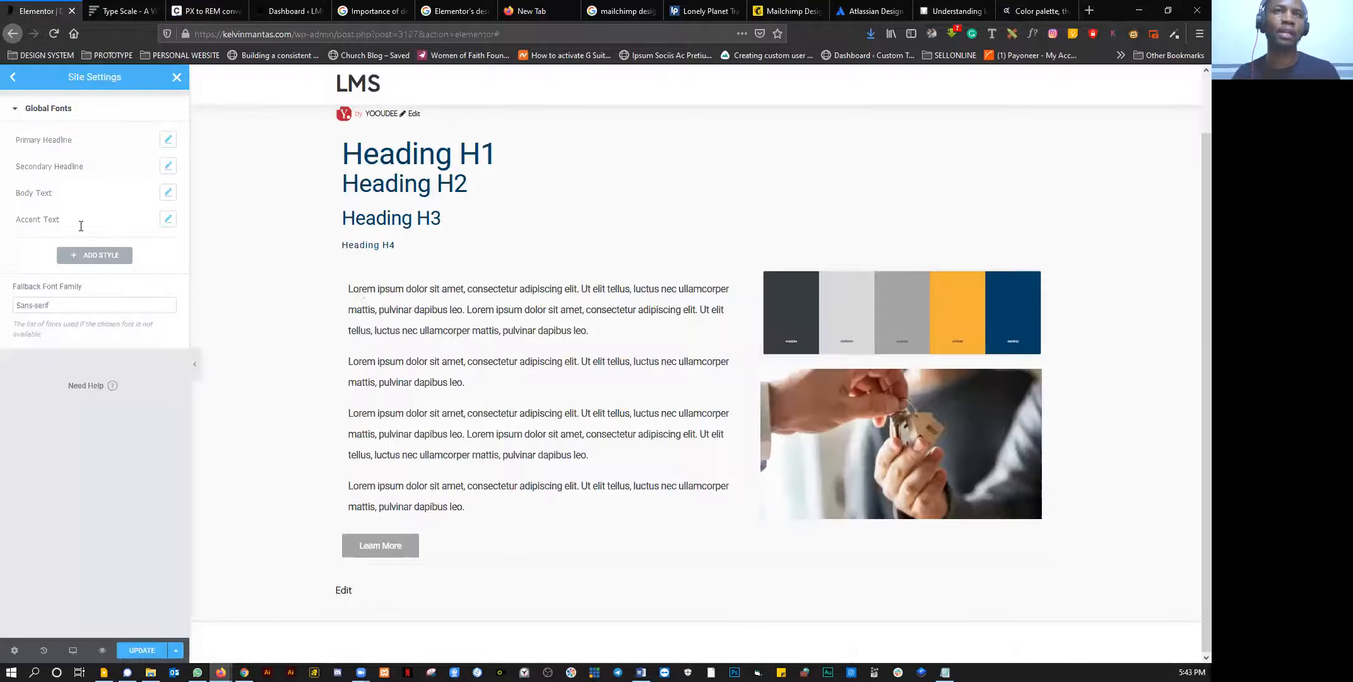
left_click(168, 219)
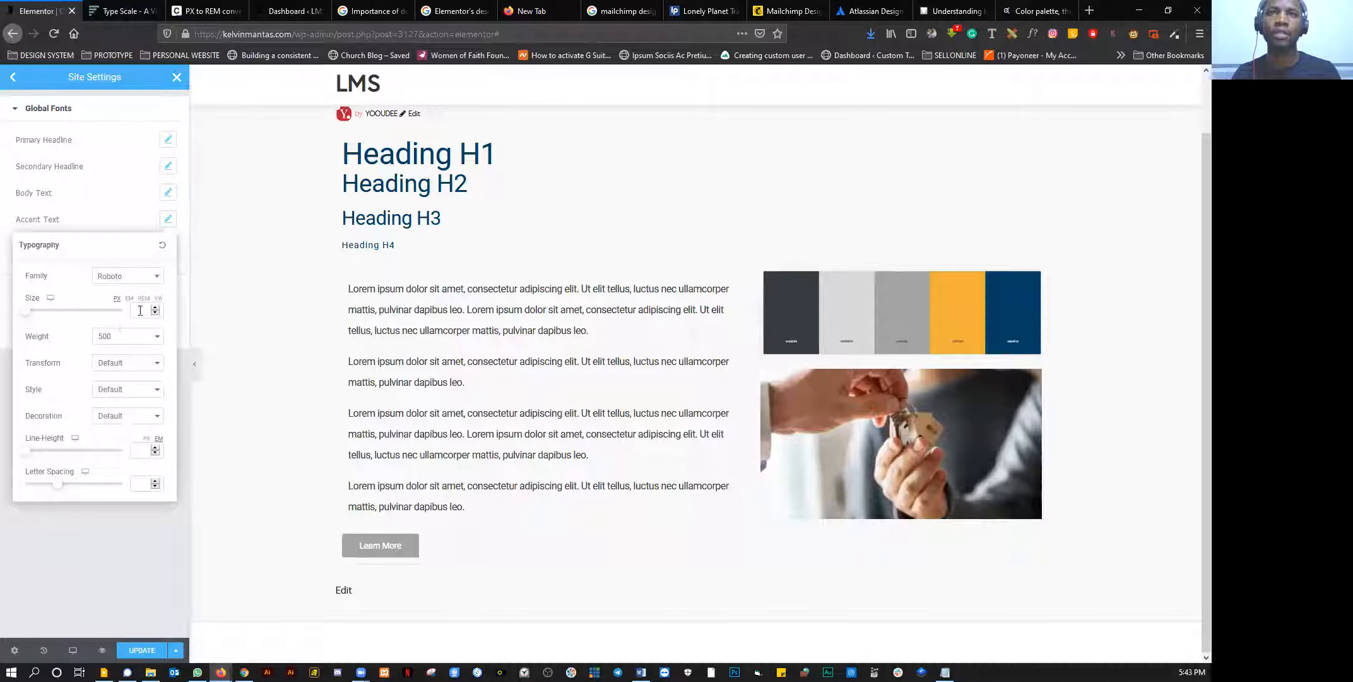
left_click(144, 298)
key("ctrl+v")
left_click(123, 337)
left_click(108, 385)
key("Up")
Step: Undo the mistaken paste in the PX to REM converter and copy the rem value for 14 px
left_click(203, 11)
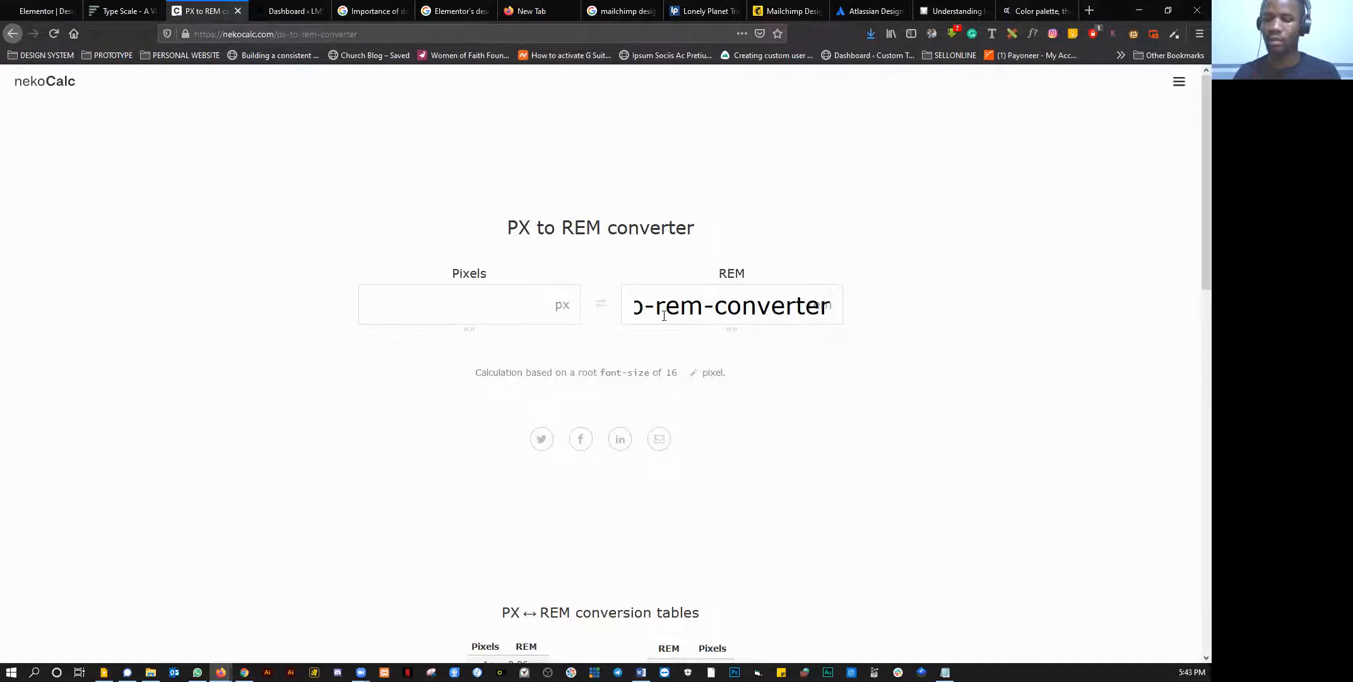
key("ctrl+z")
right_click(760, 302)
key("Escape")
key("ctrl+a")
key("ctrl+c")
Step: Set the Accent Text global font size to 0.875 rem in Elementor and save the site settings
left_click(41, 11)
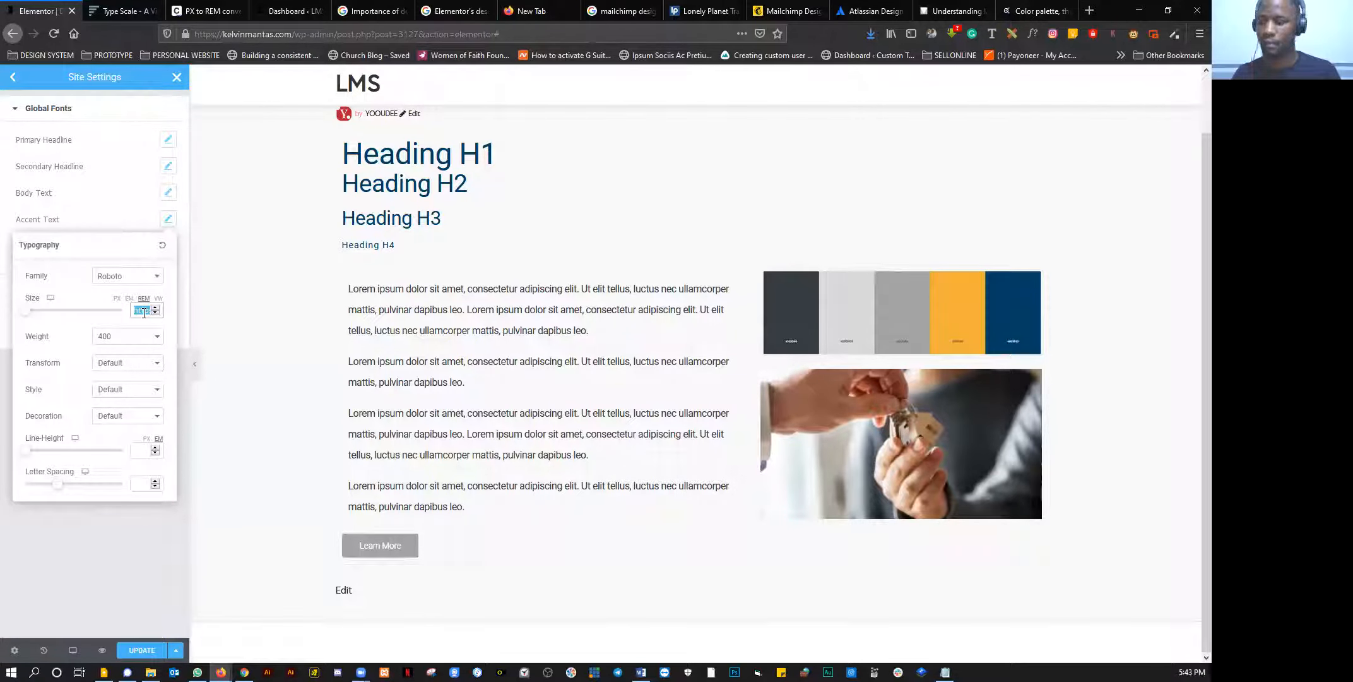
key("ctrl+v")
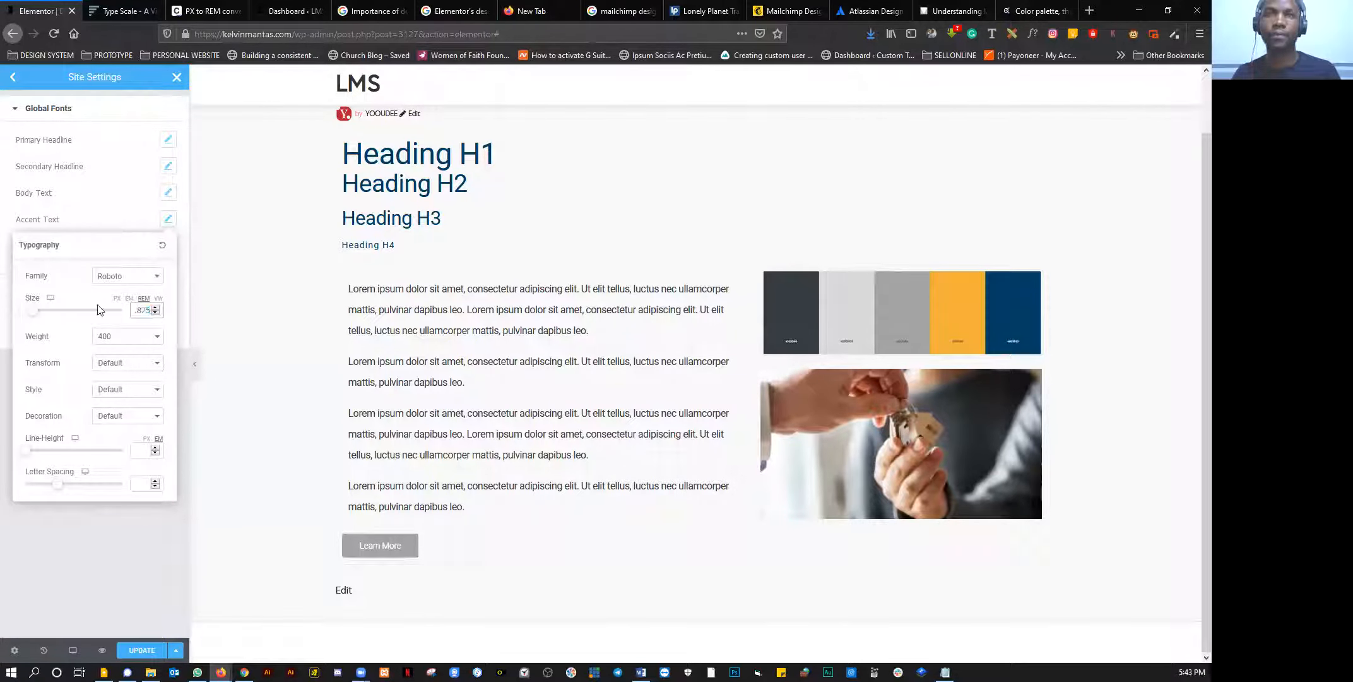
left_click(99, 221)
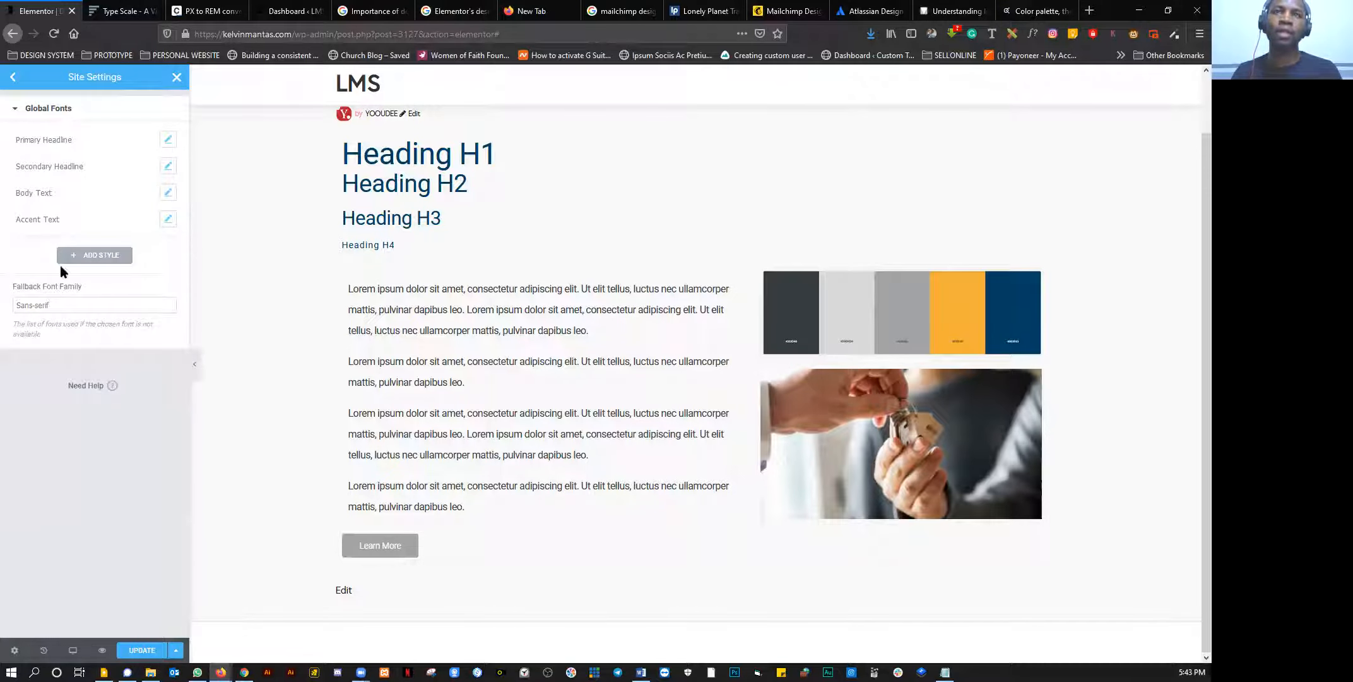
key("ctrl+s")
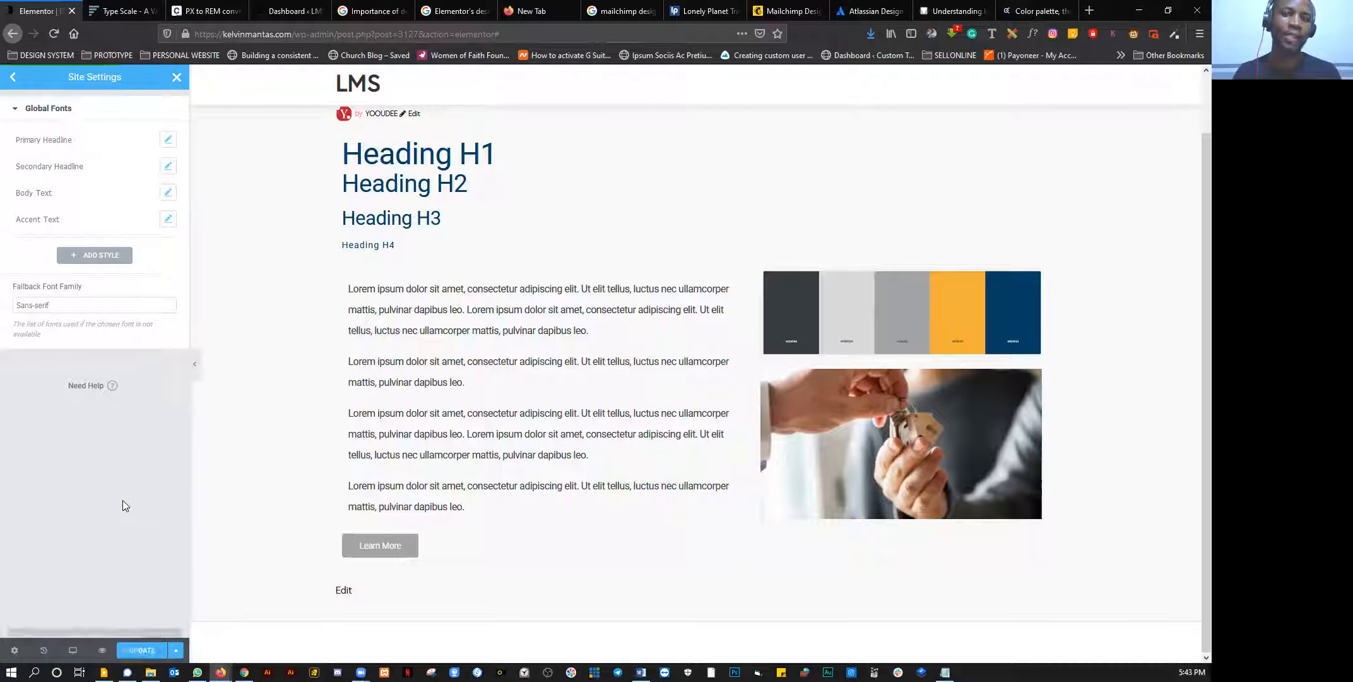
Step: Leave the site settings and apply the Primary Headline global font to the Heading H1 text
left_click(175, 78)
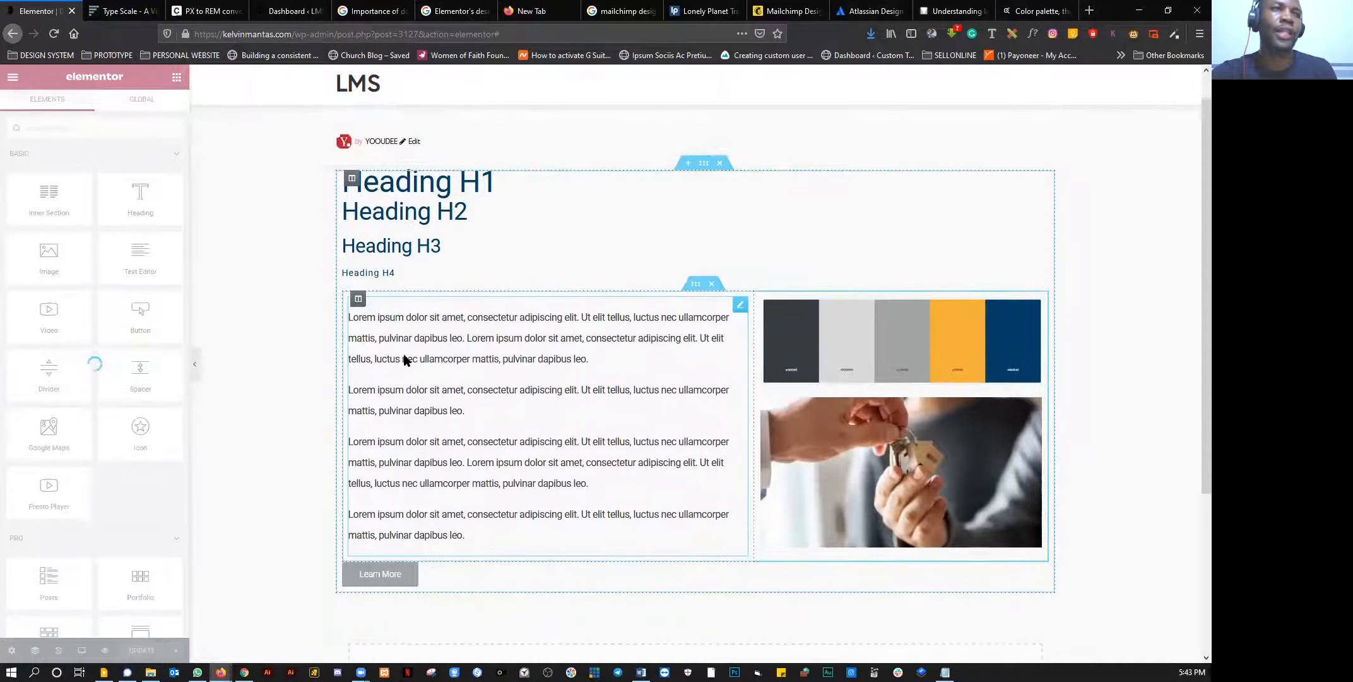
left_click(420, 189)
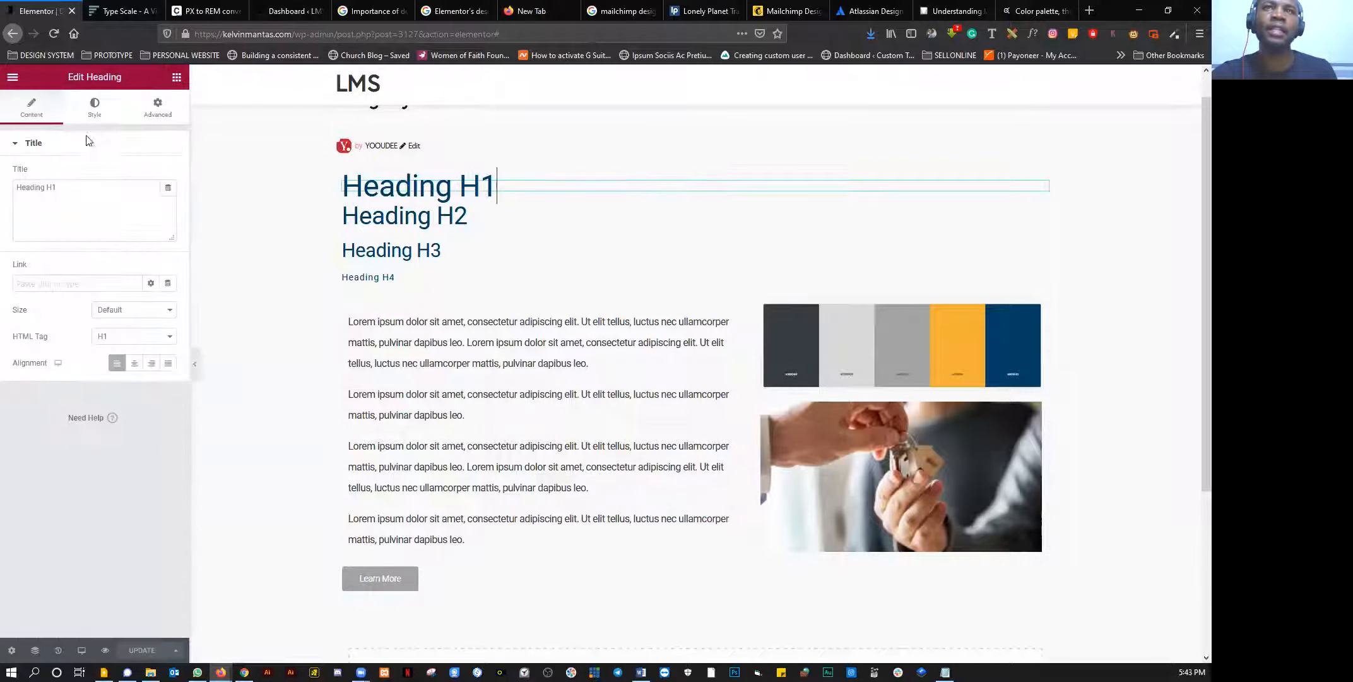
left_click(94, 108)
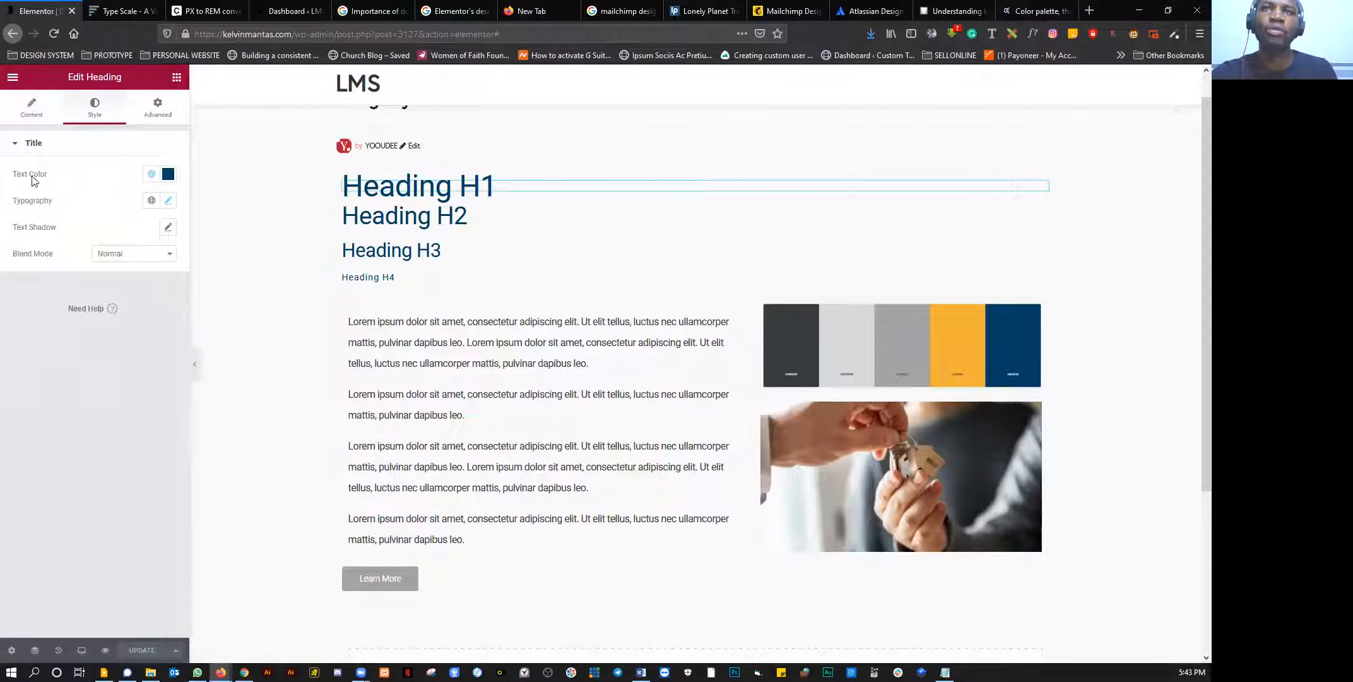
left_click(152, 201)
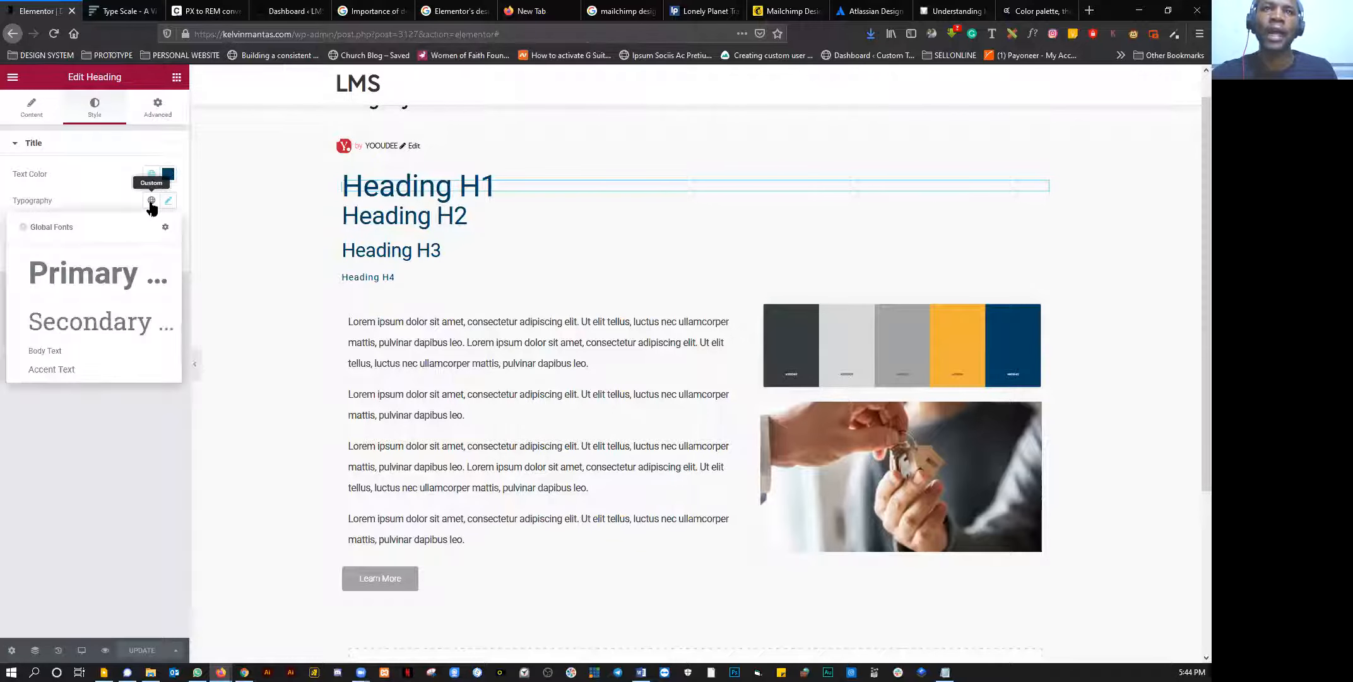
left_click(87, 278)
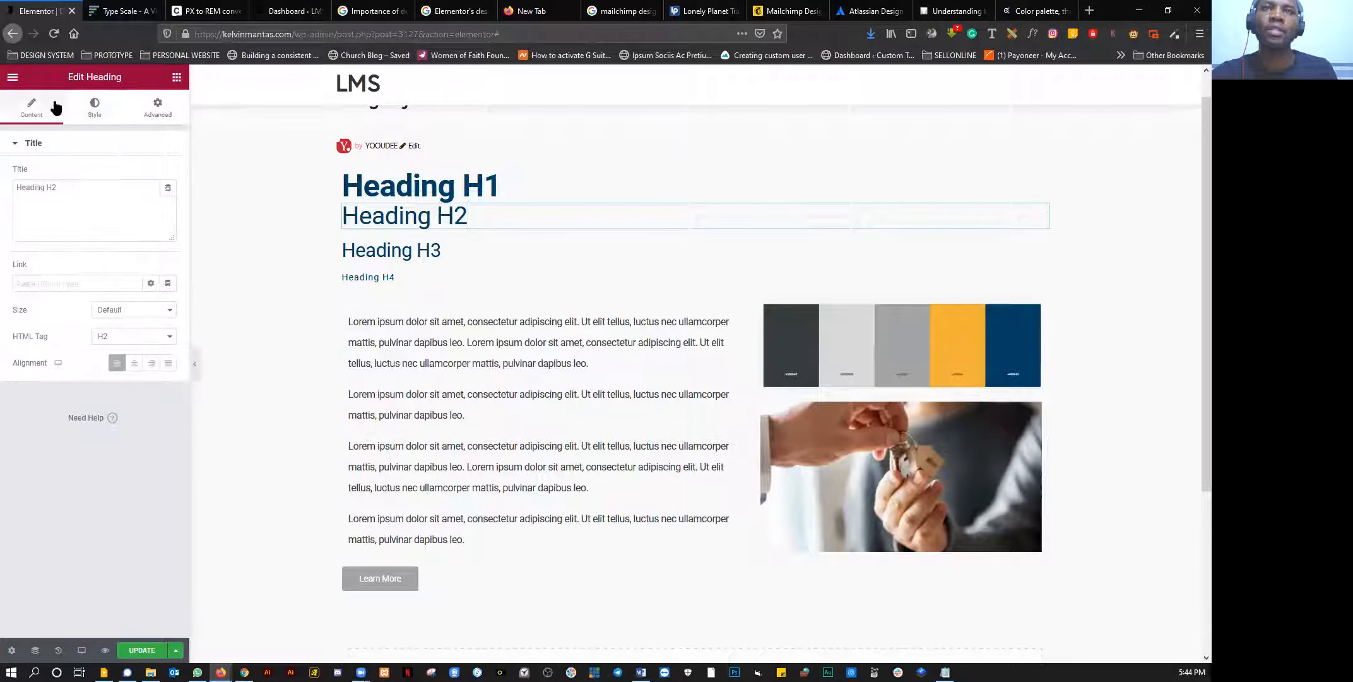
Step: Apply the Secondary Headline global font to the Heading H2 text
left_click(95, 107)
left_click(152, 200)
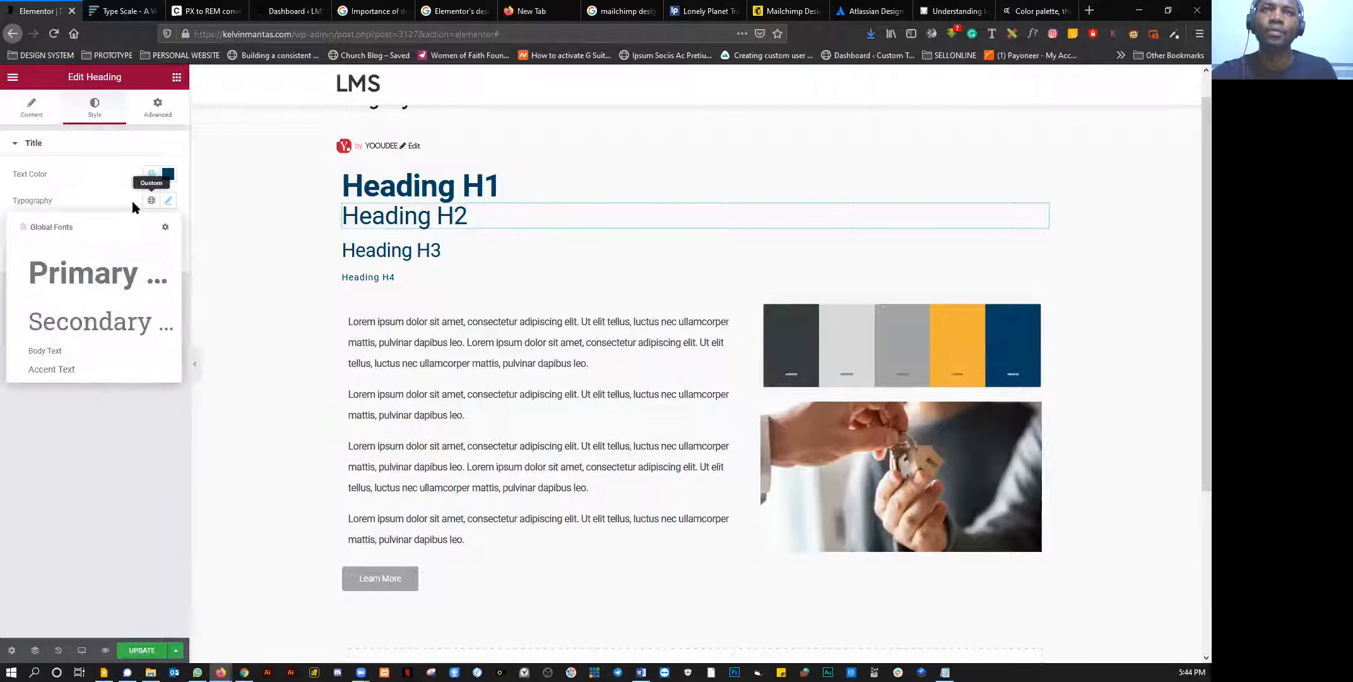
left_click(91, 323)
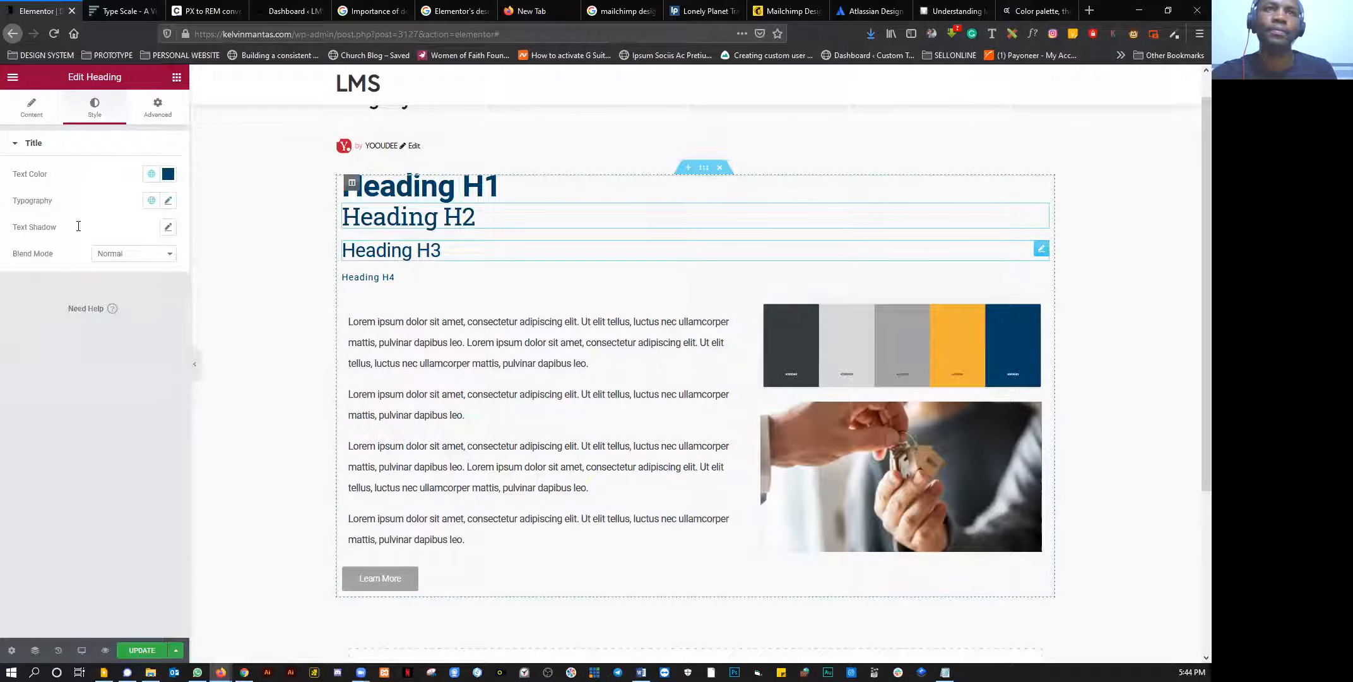
Step: View the global font choices for Heading H3, and apply the Body Text global font to the lorem ipsum text block
left_click(101, 108)
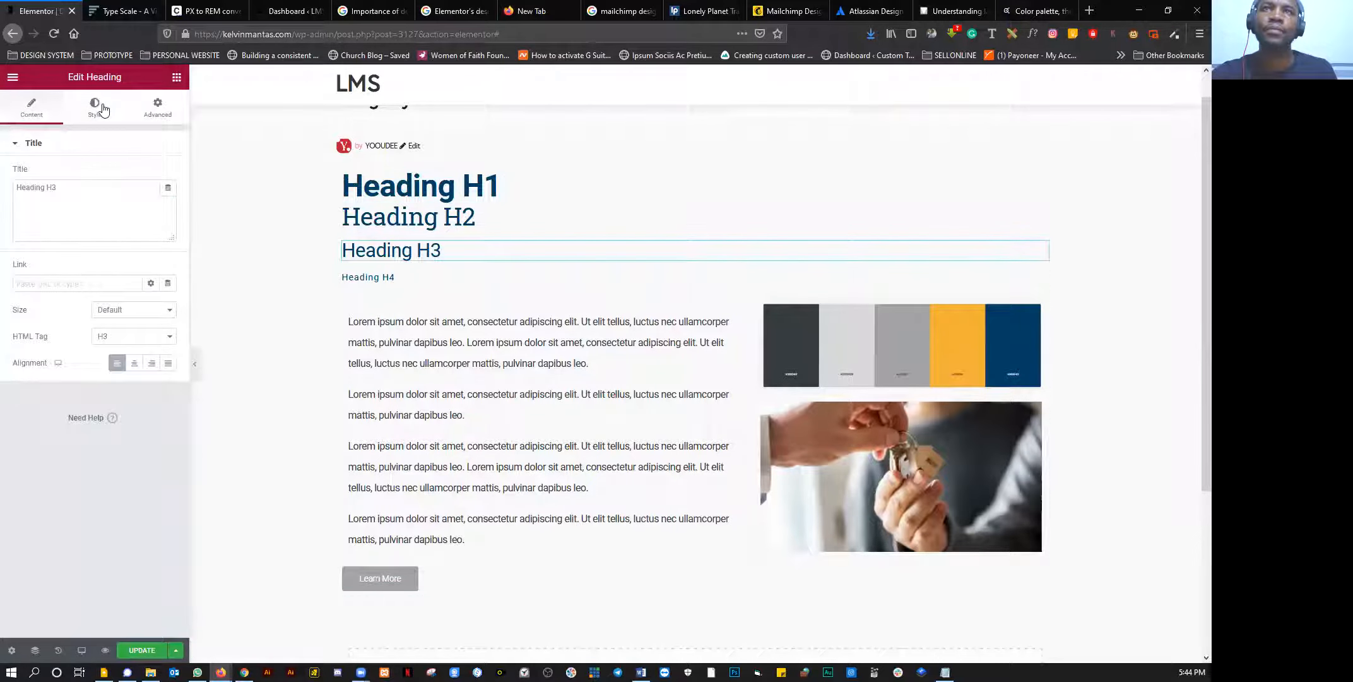
left_click(152, 201)
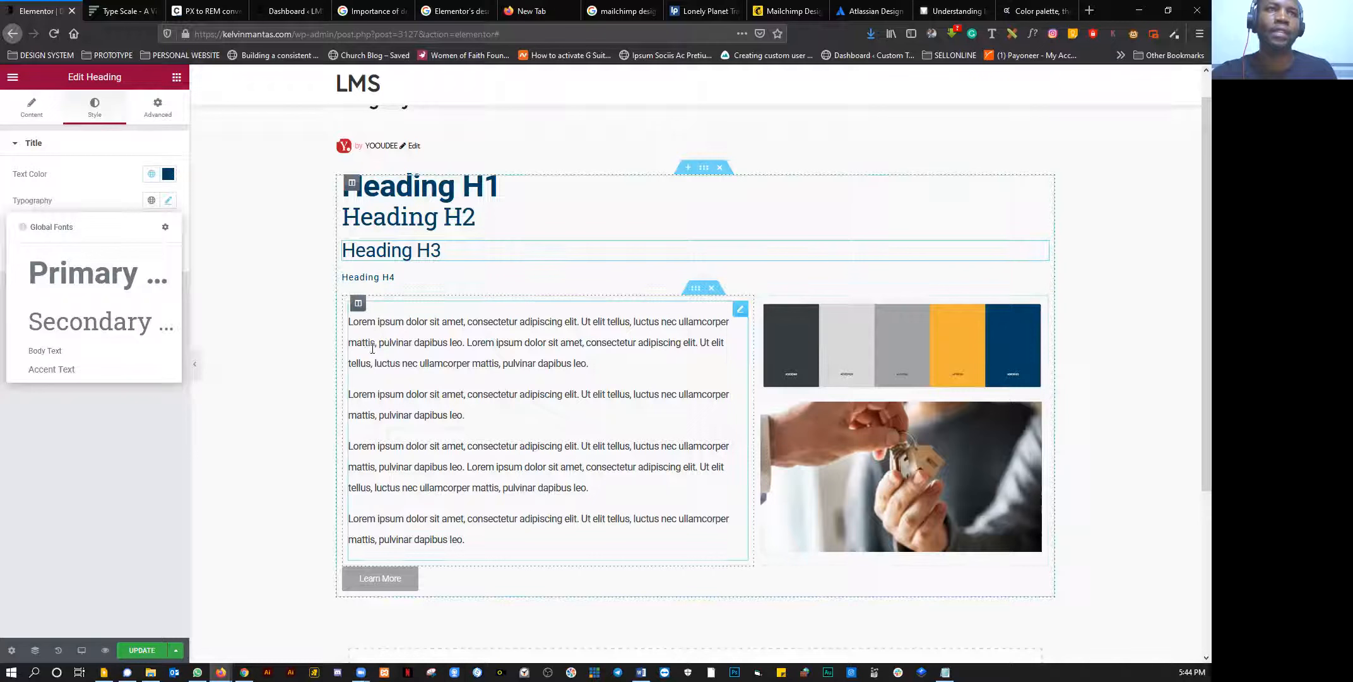
left_click(96, 117)
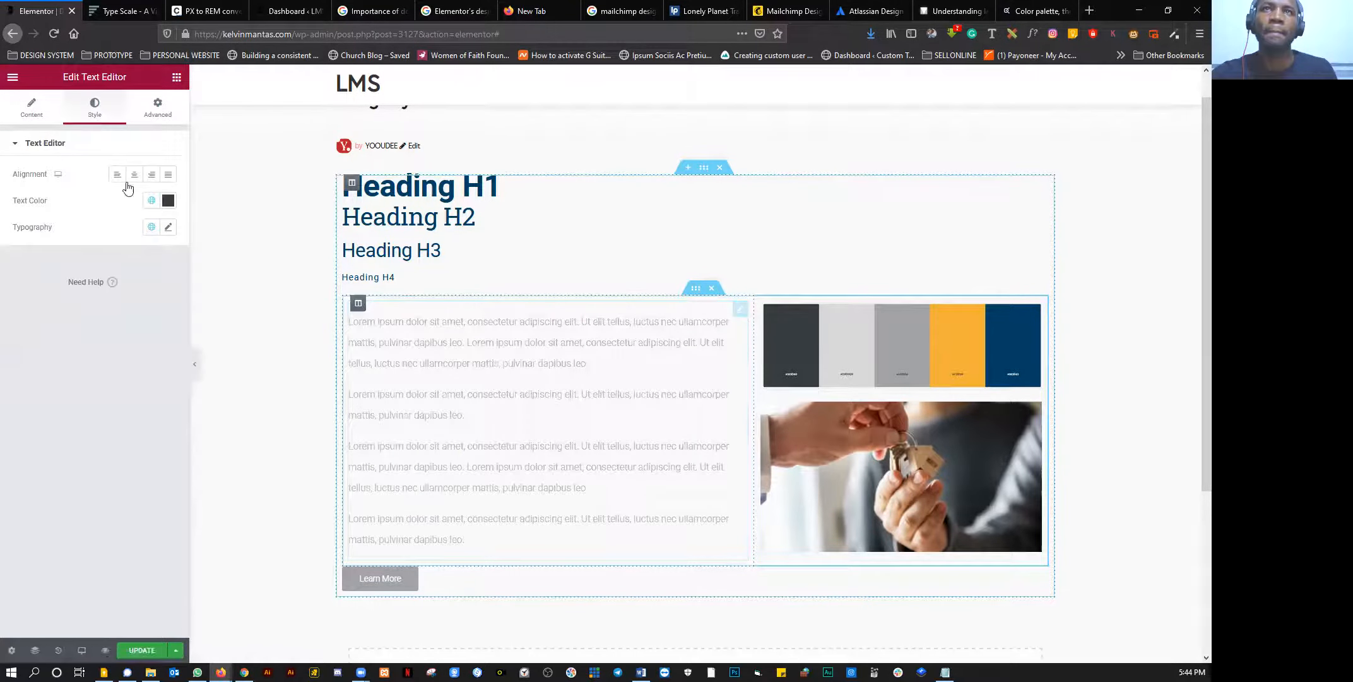
left_click(151, 226)
left_click(49, 376)
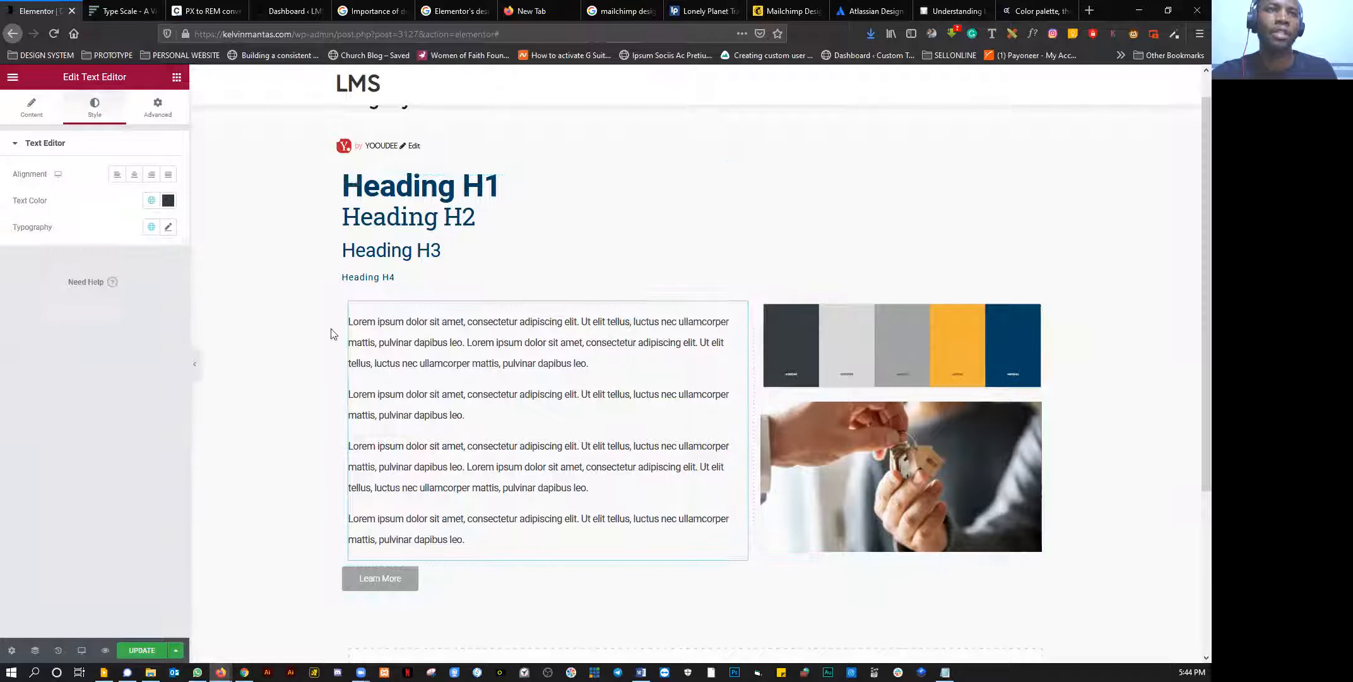
Step: Apply the Accent Text global font to the Heading H4 text
left_click(381, 278)
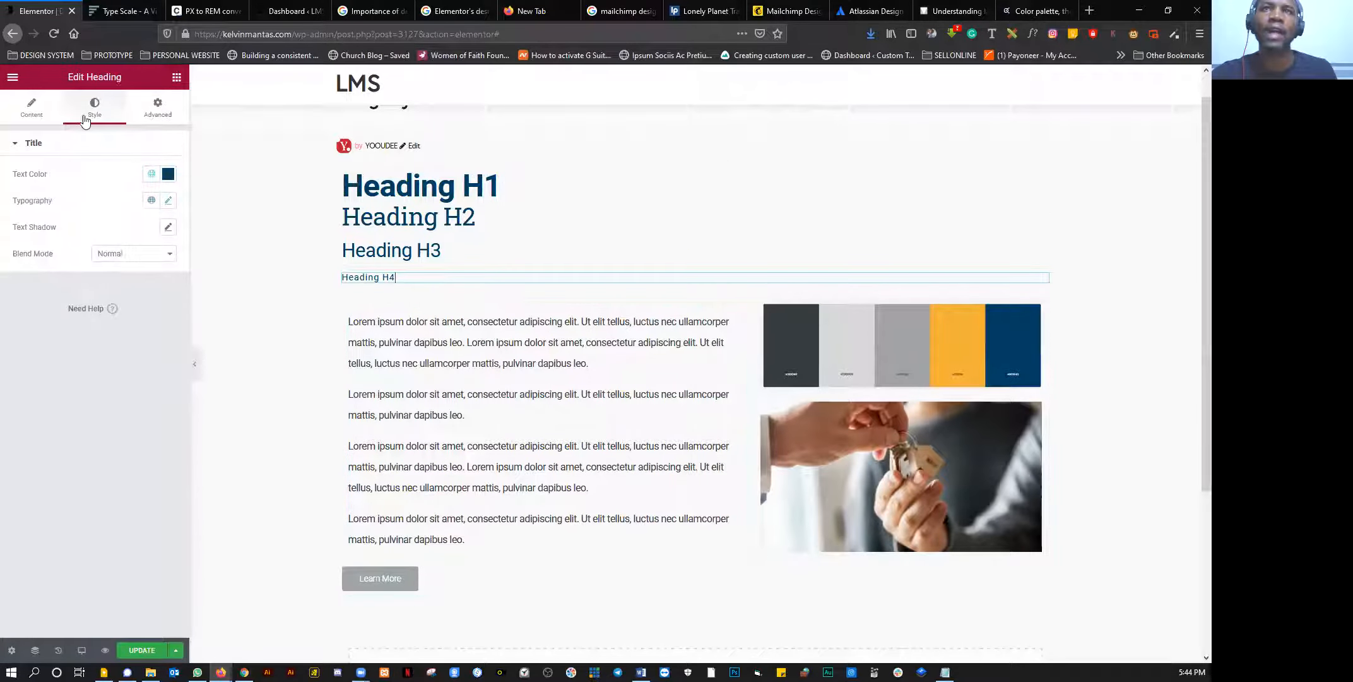
left_click(156, 201)
left_click(69, 370)
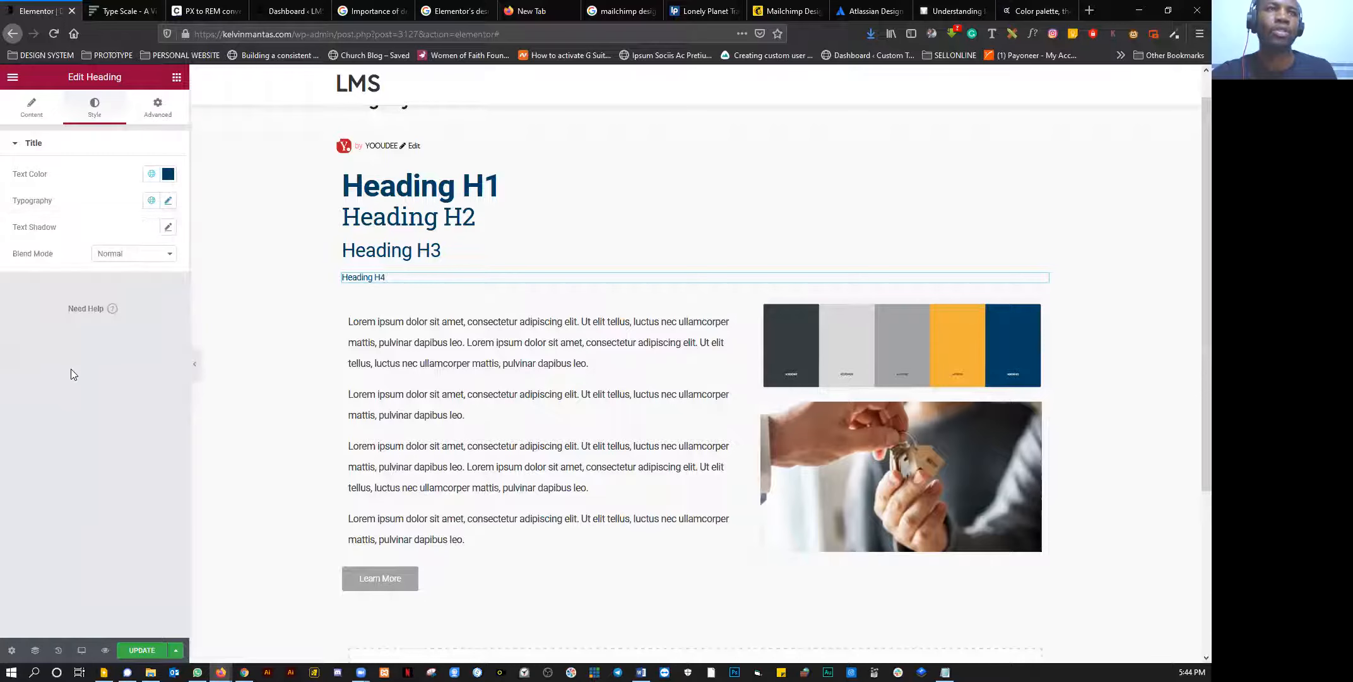
Step: Select the lorem ipsum text block and save the Design system page with its new global fonts
left_click(400, 325)
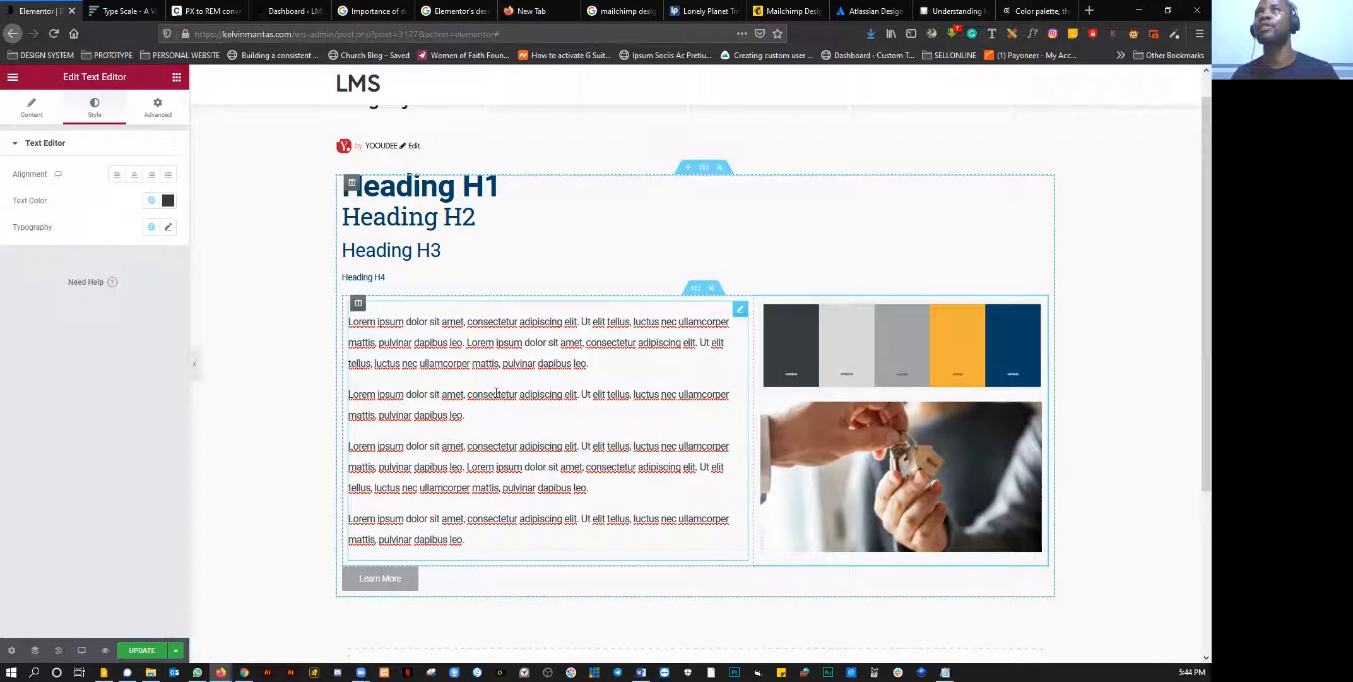
scroll(424, 365, "up", 1)
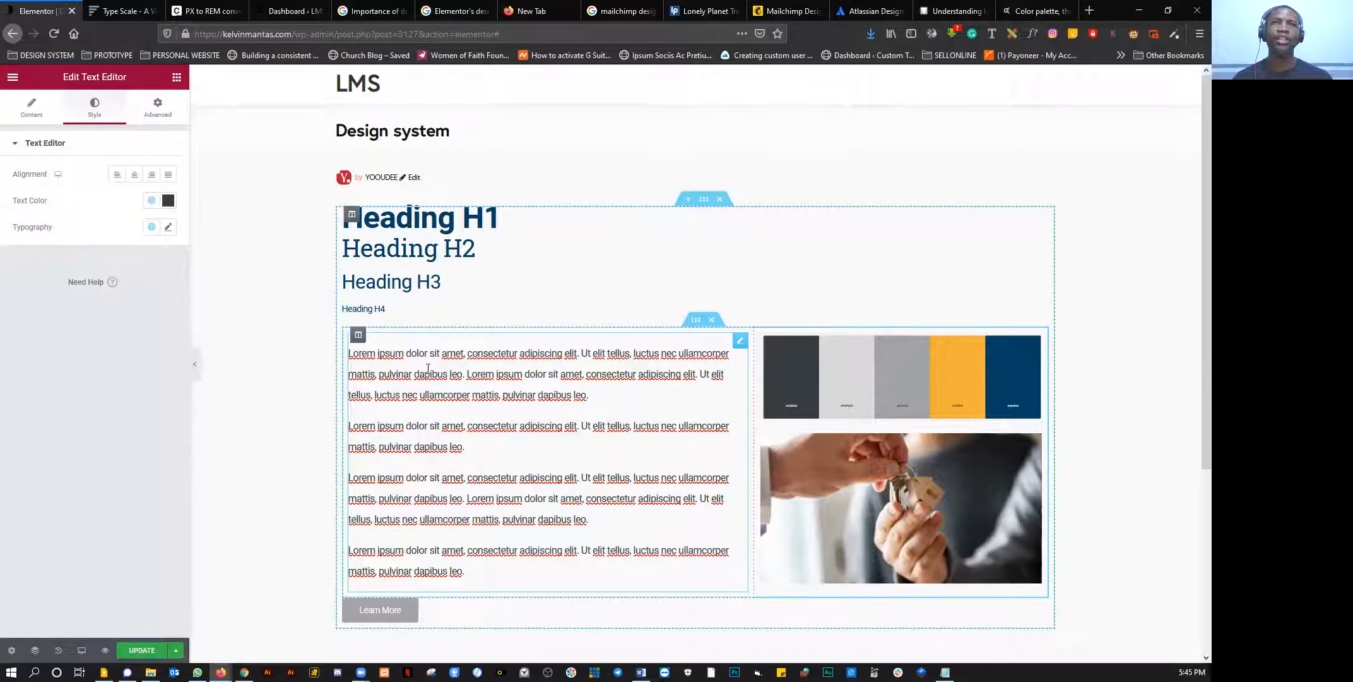
left_click(152, 643)
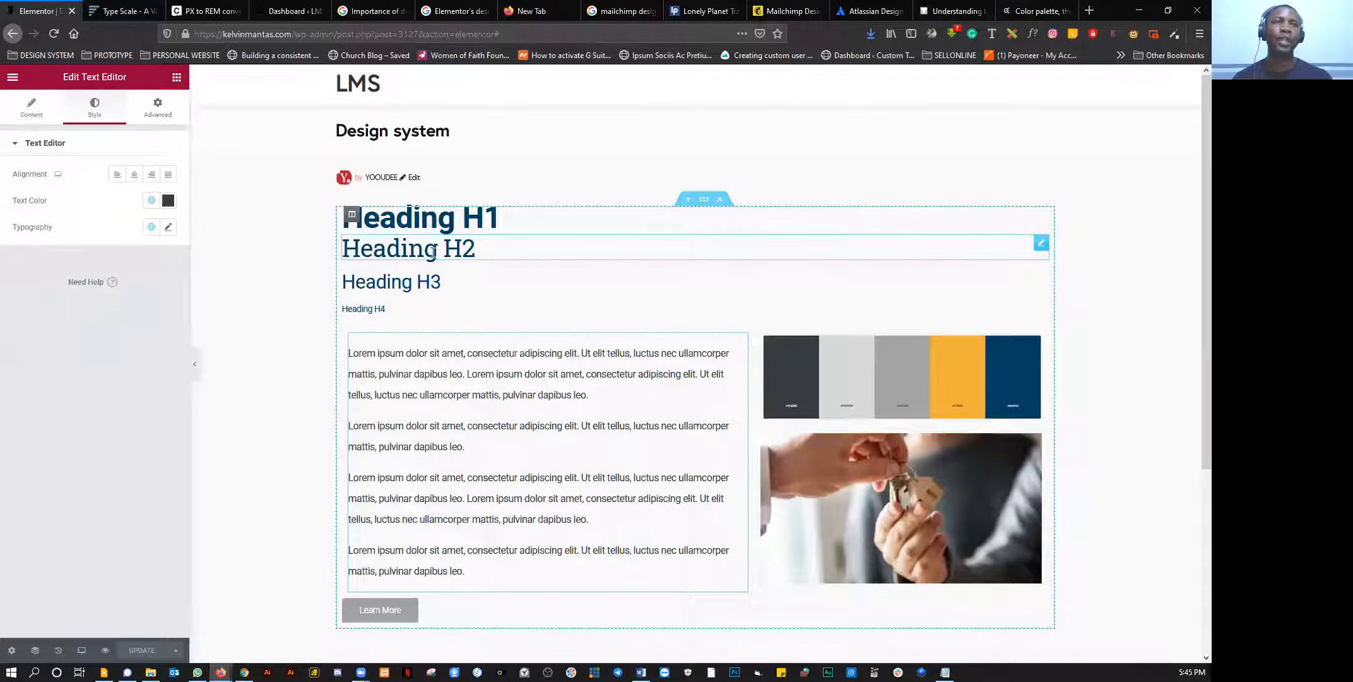
Step: Set the font family of the Primary Headline global font to Montserrat in the site settings
left_click(12, 80)
left_click(50, 137)
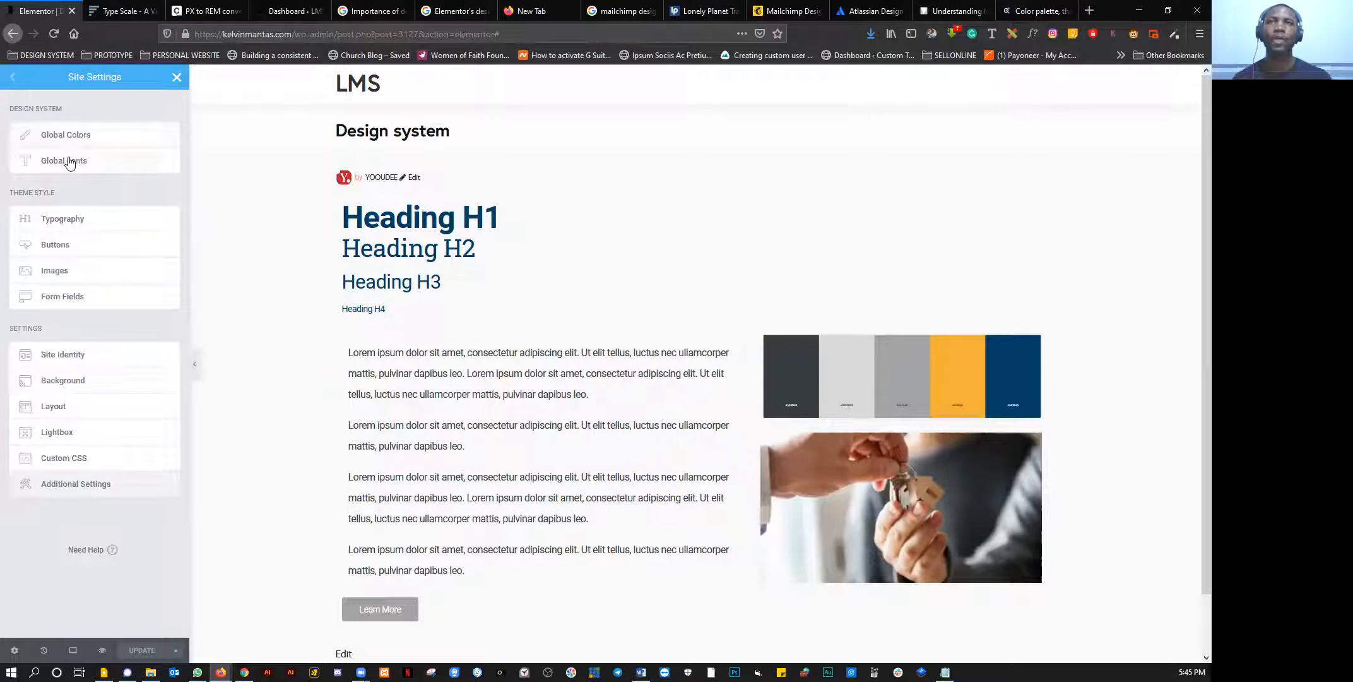
left_click(70, 161)
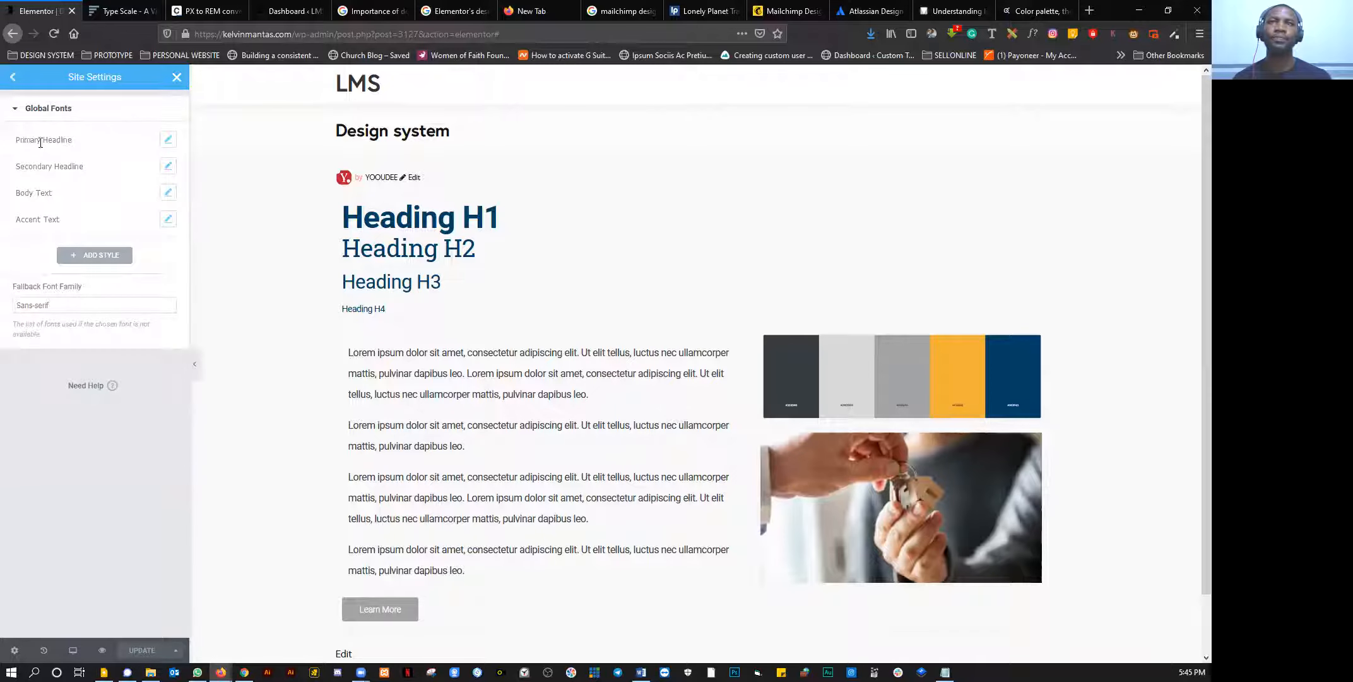
left_click(169, 140)
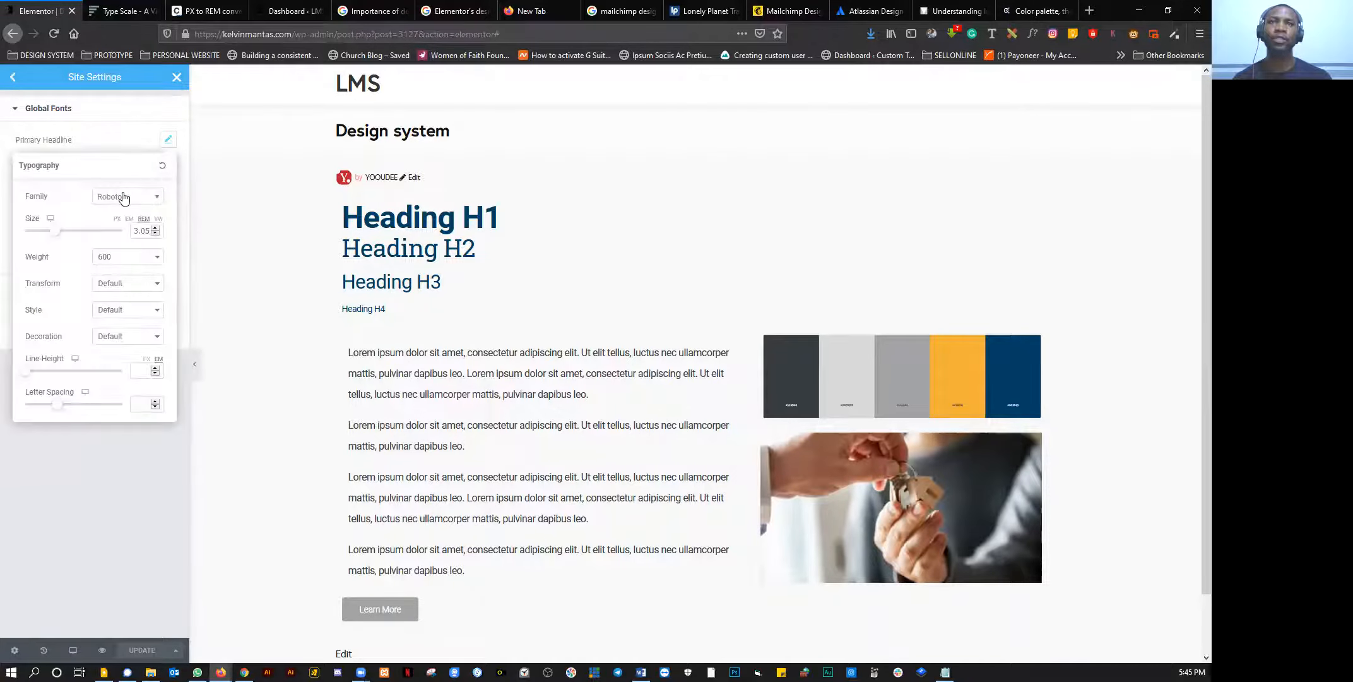
left_click(124, 197)
type("mon")
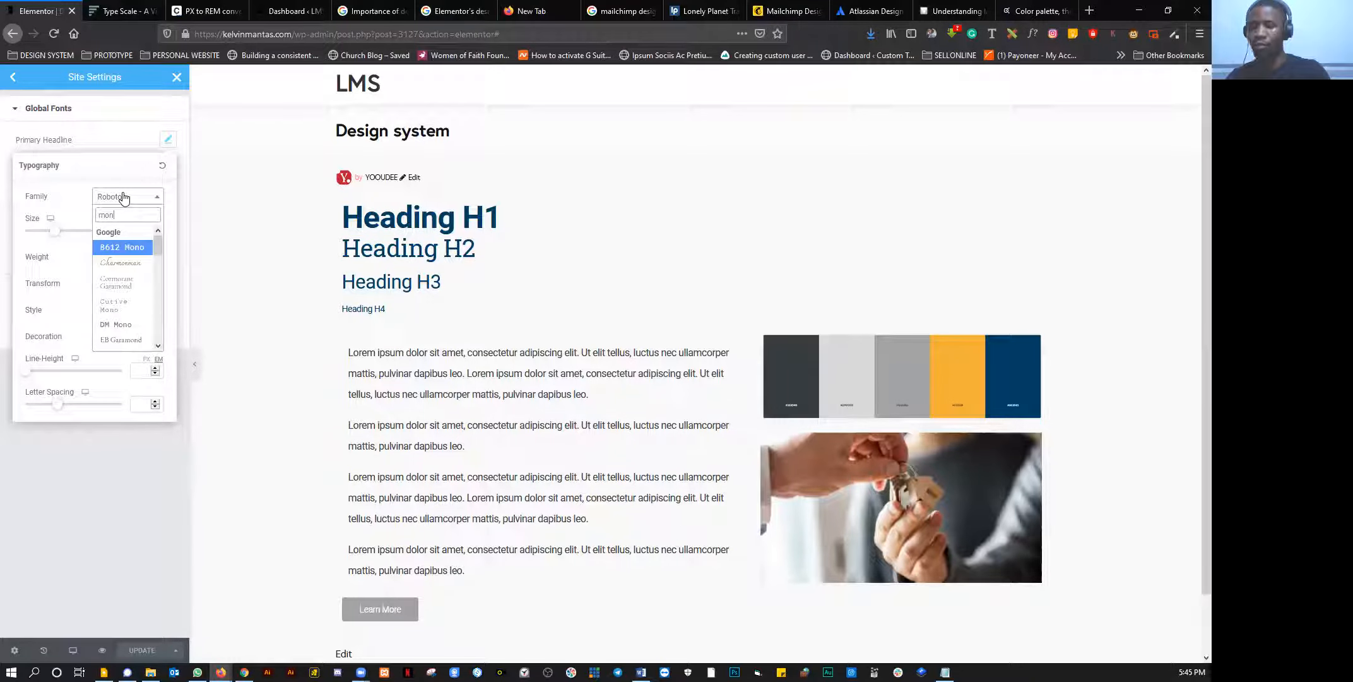
type("t")
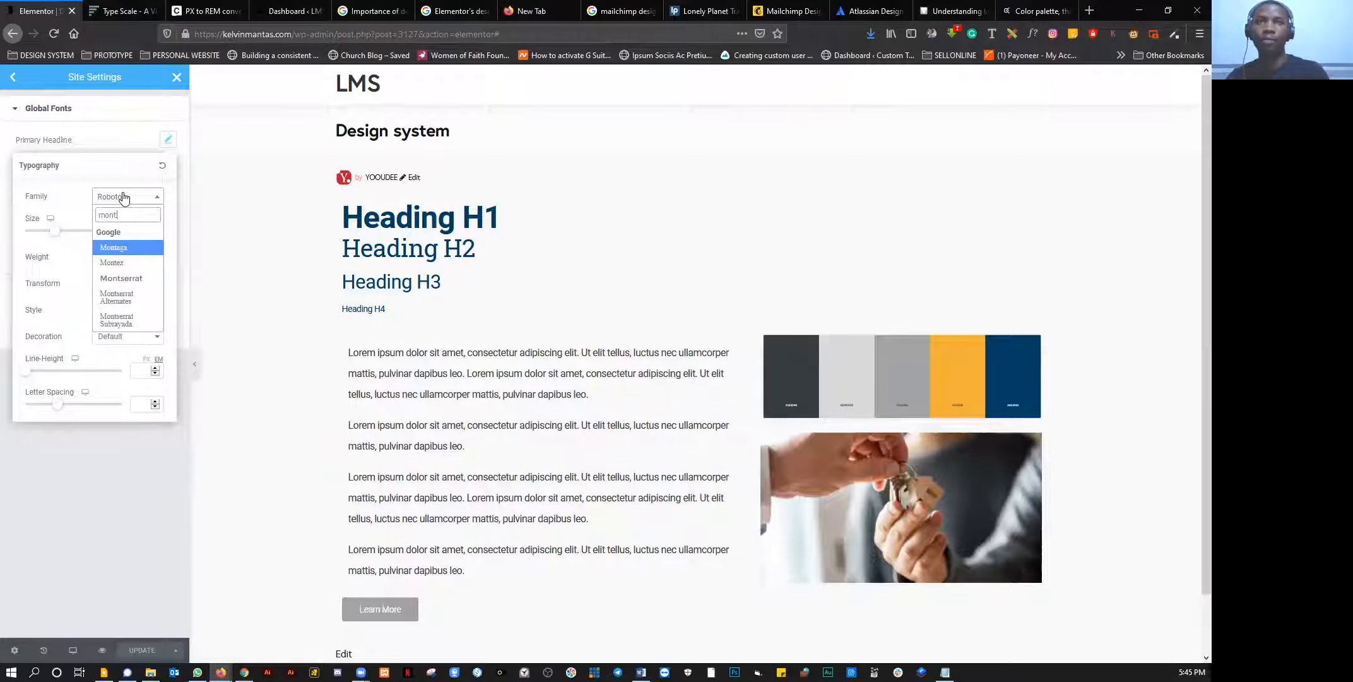
left_click(122, 279)
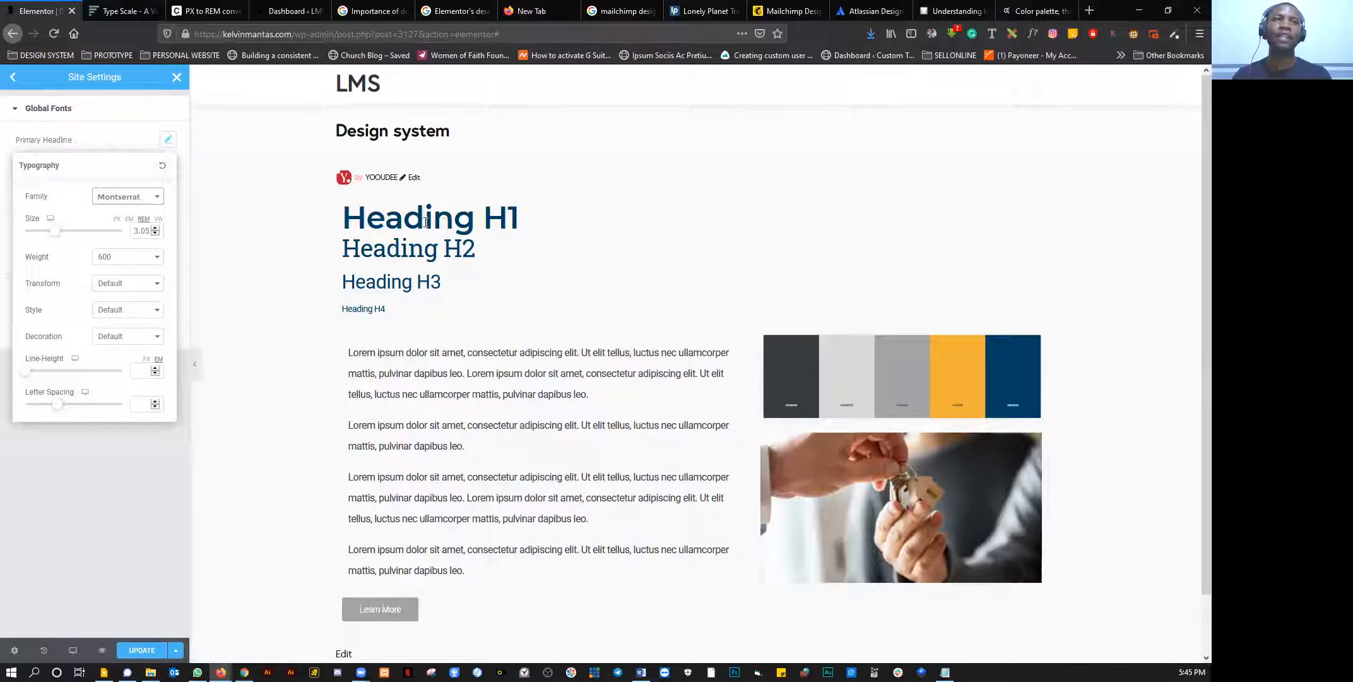
Step: Change the Primary Headline font family to DM Serif Display and save the global fonts
left_click(126, 197)
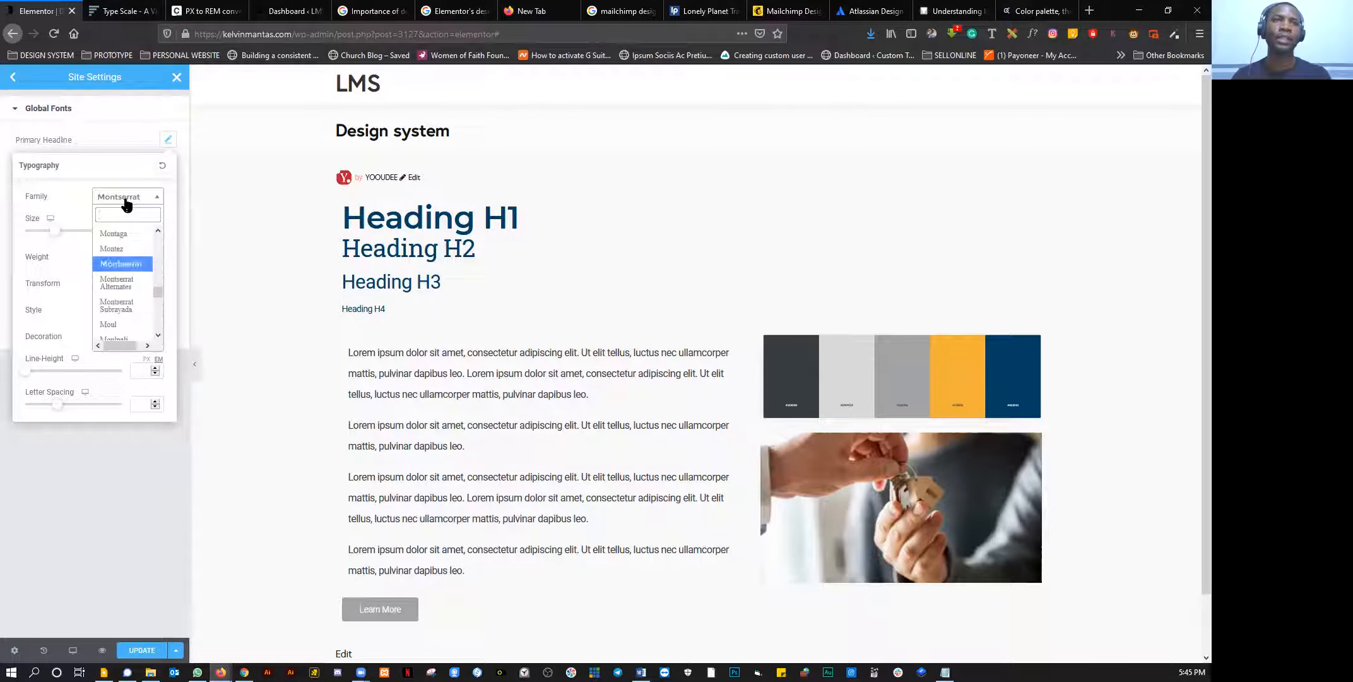
type("dis")
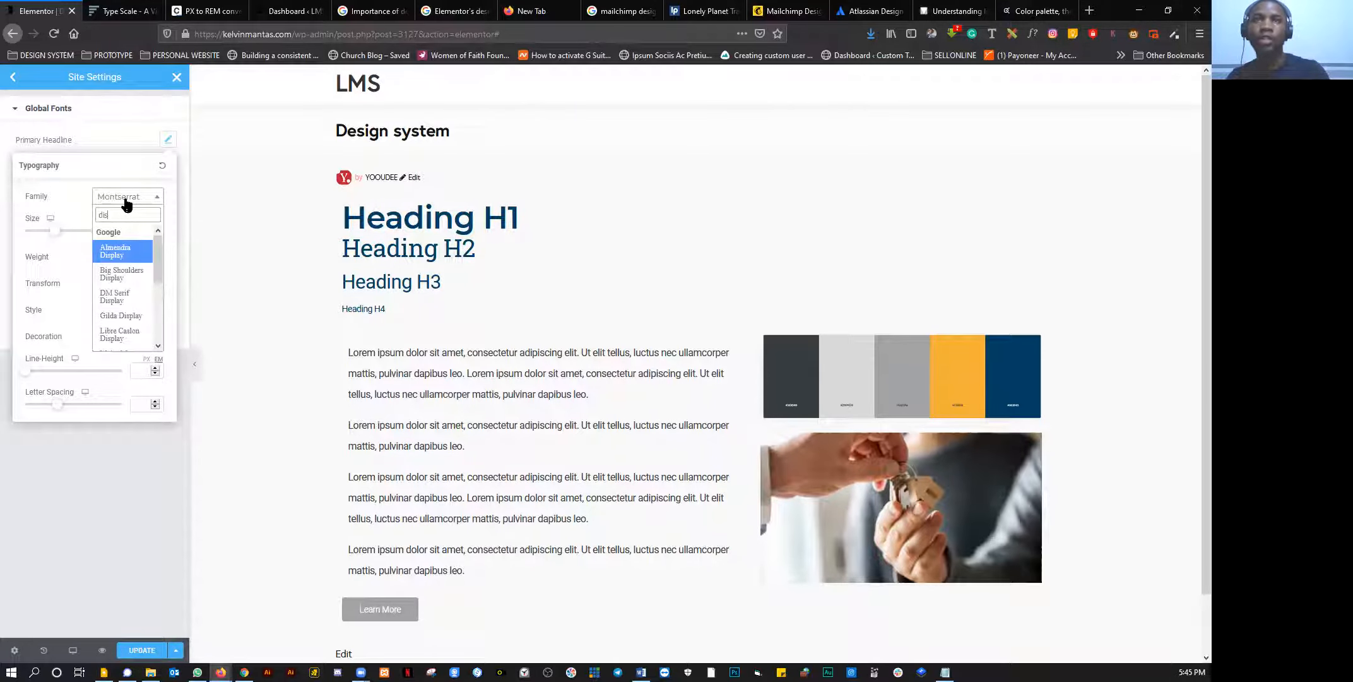
left_click(121, 295)
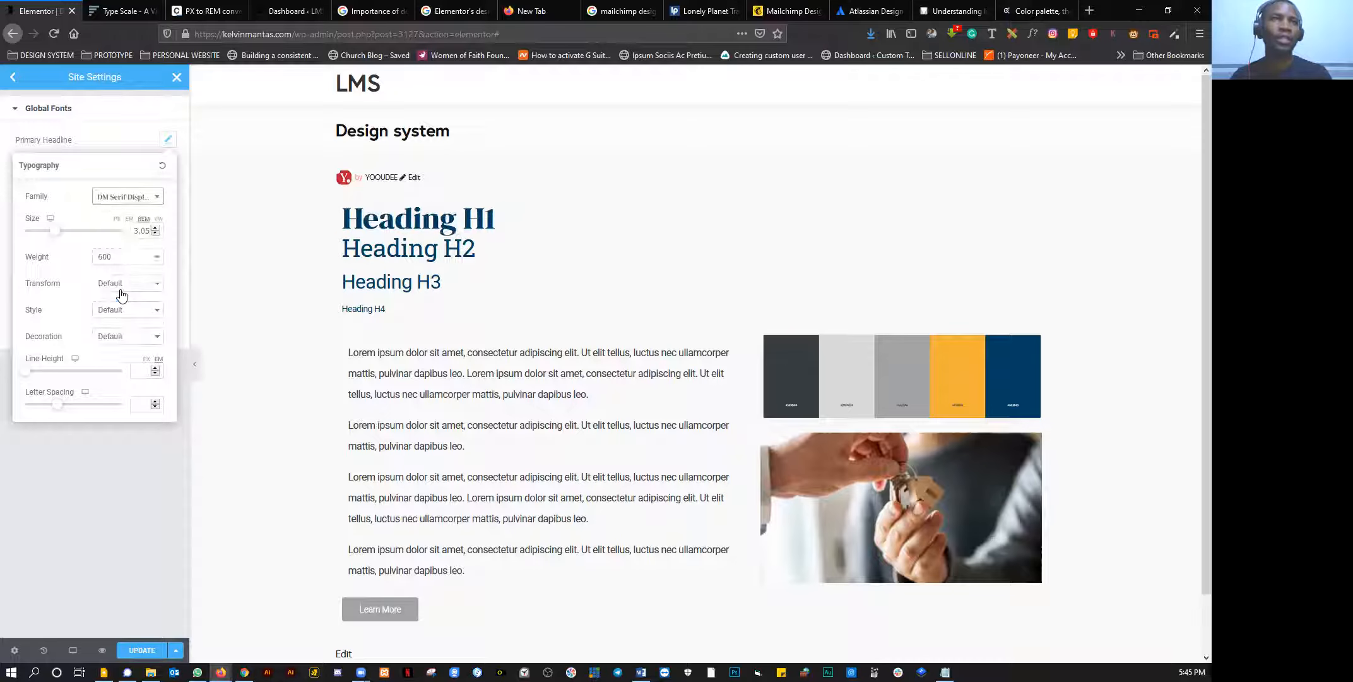
left_click(149, 647)
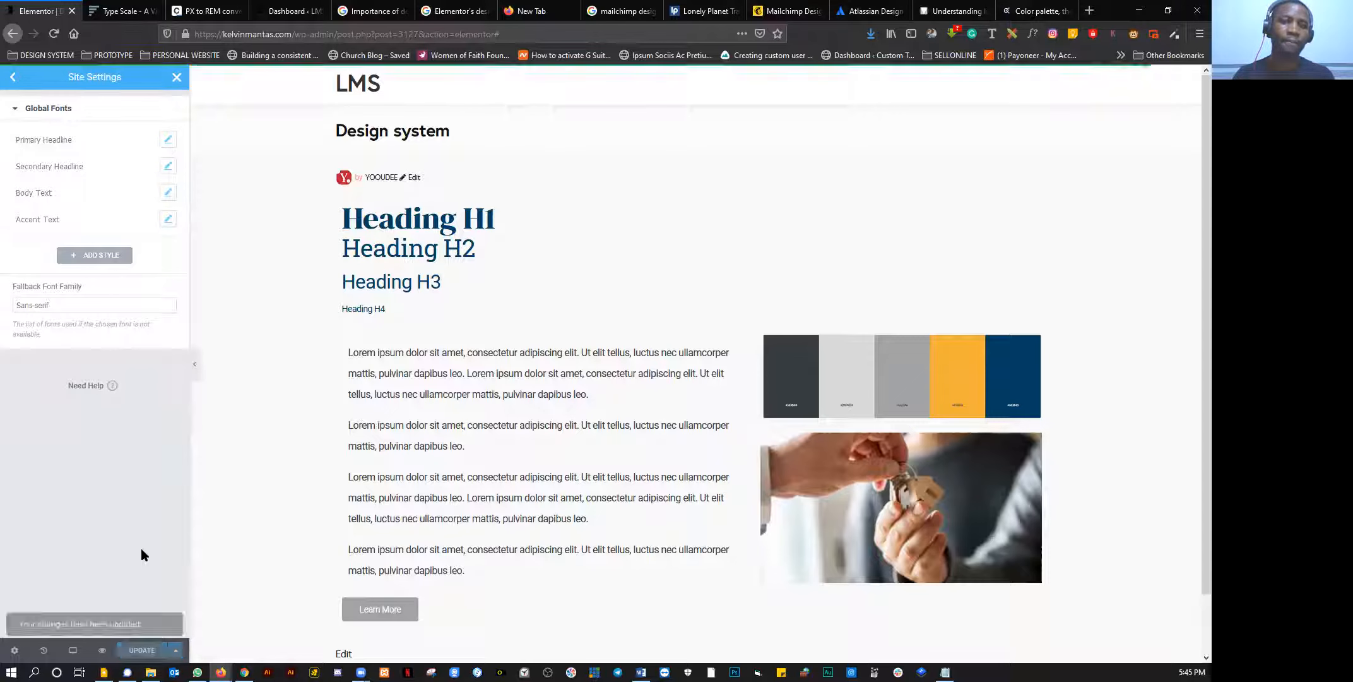
Step: In the theme style typography settings, set the body paragraph spacing to 0.1 em
left_click(12, 78)
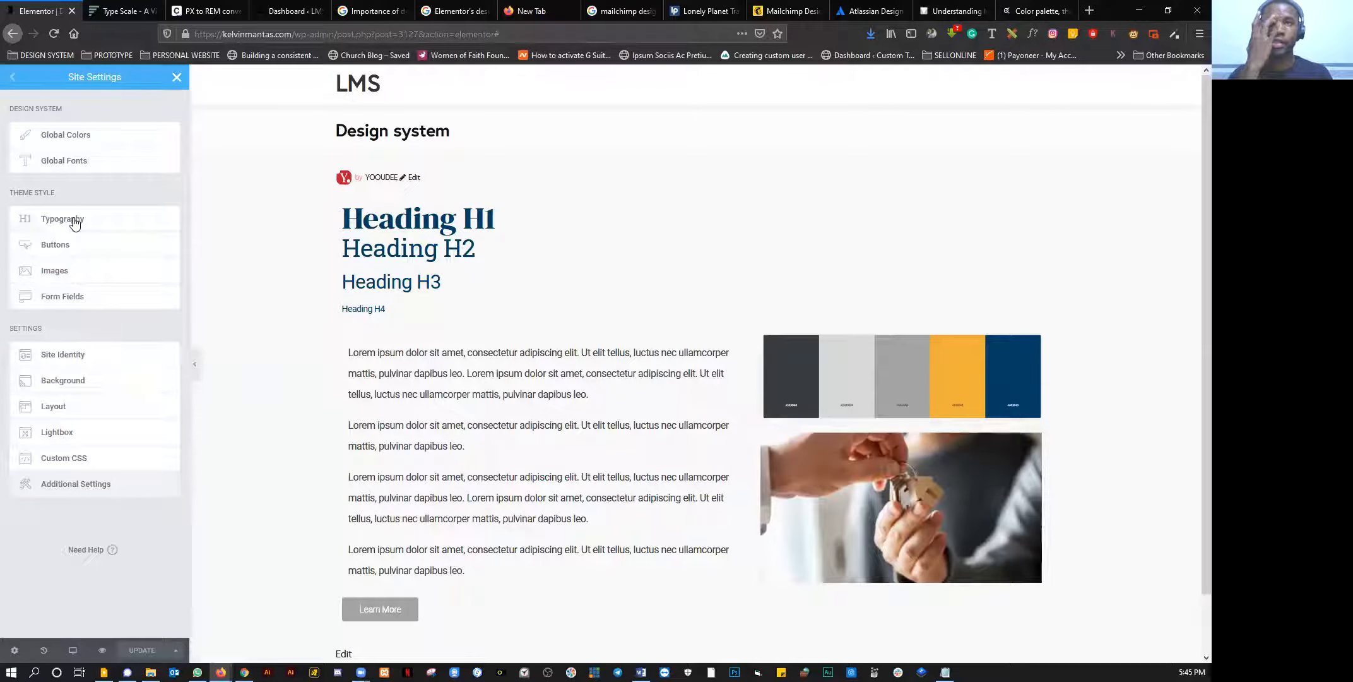
left_click(74, 221)
scroll(74, 222, "down", 1)
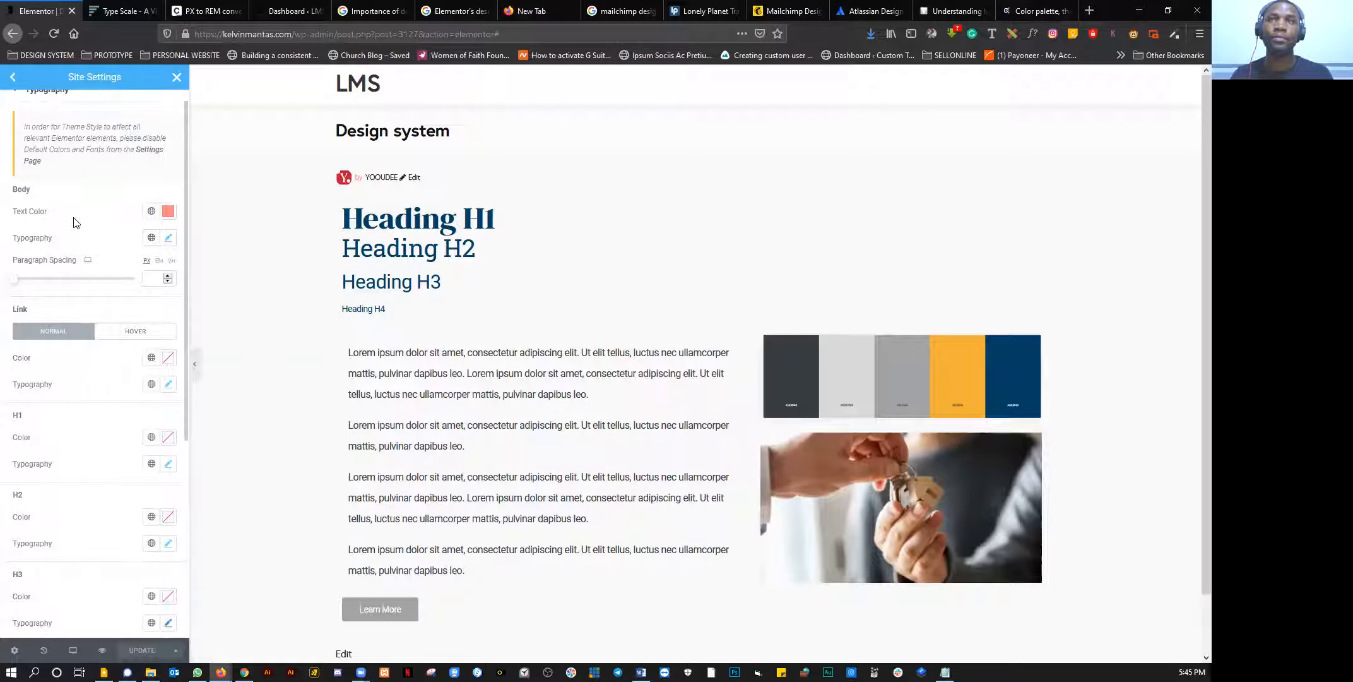
scroll(74, 223, "down", 1)
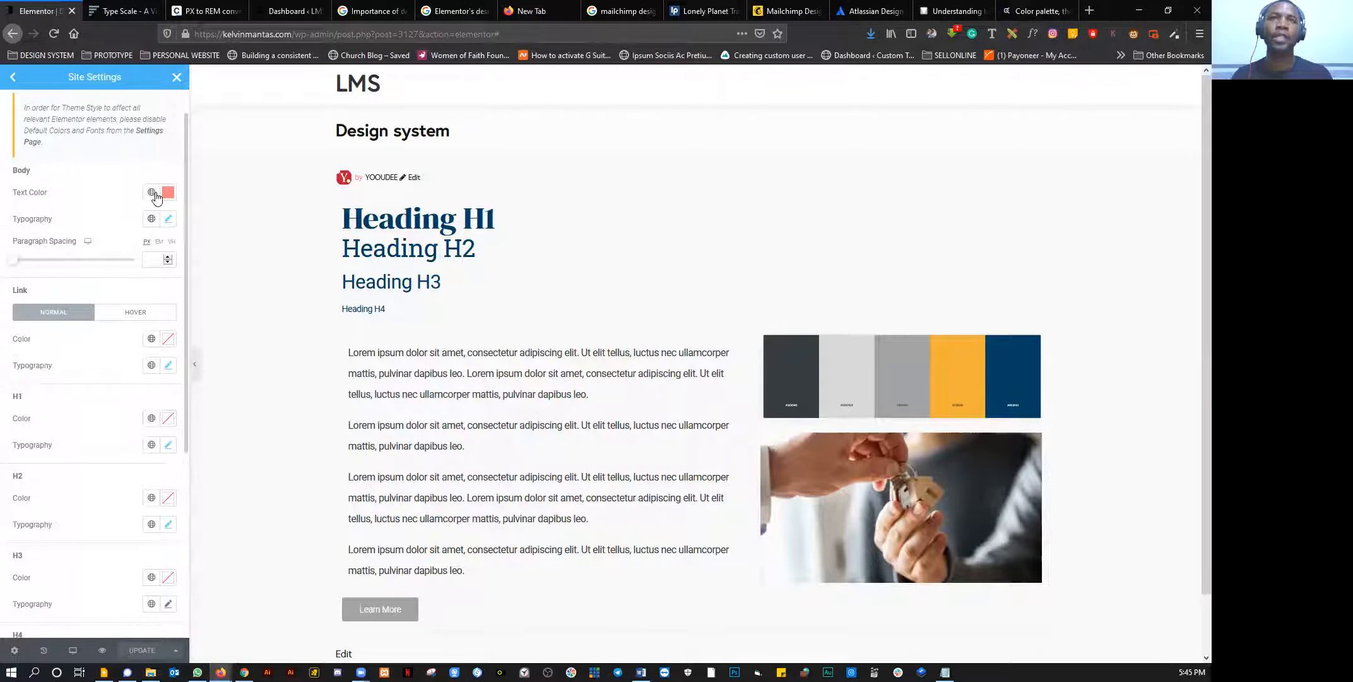
mouse_move(16, 265)
left_mouse_down()
mouse_move(94, 269)
mouse_move(8, 270)
left_mouse_up()
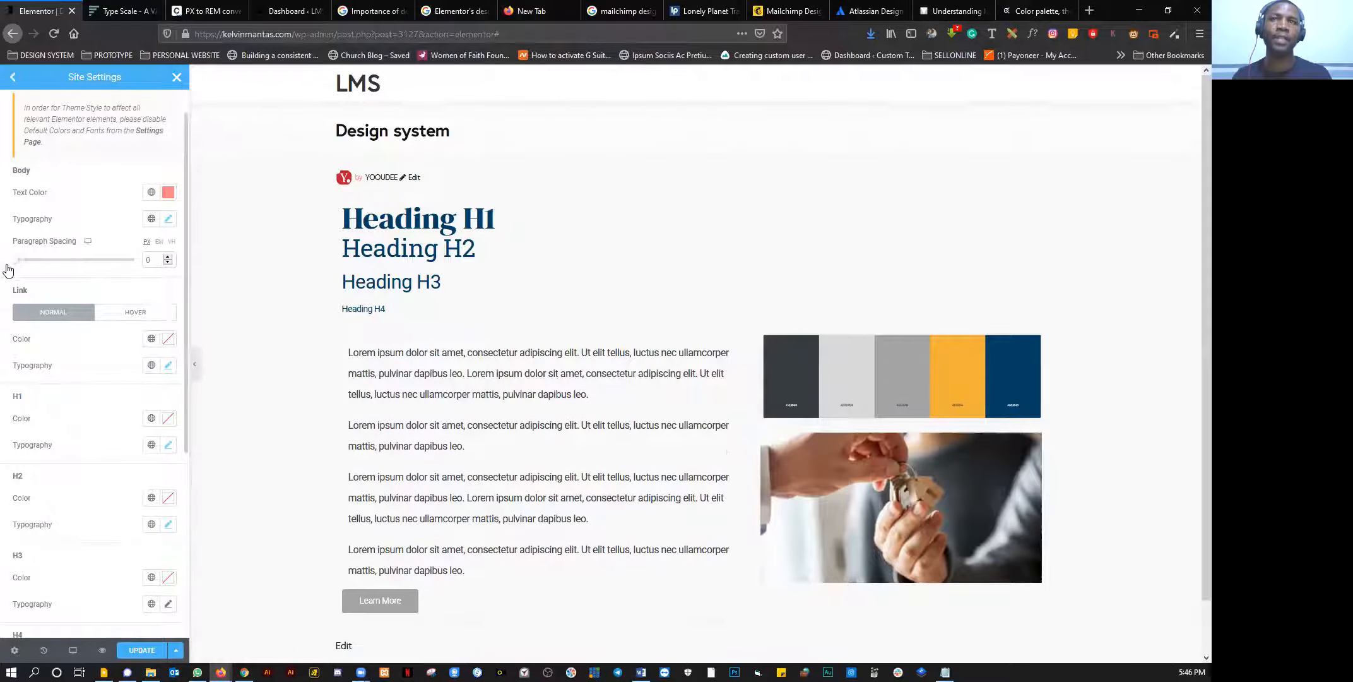
left_click(159, 241)
left_click_drag(78, 262, 8, 263)
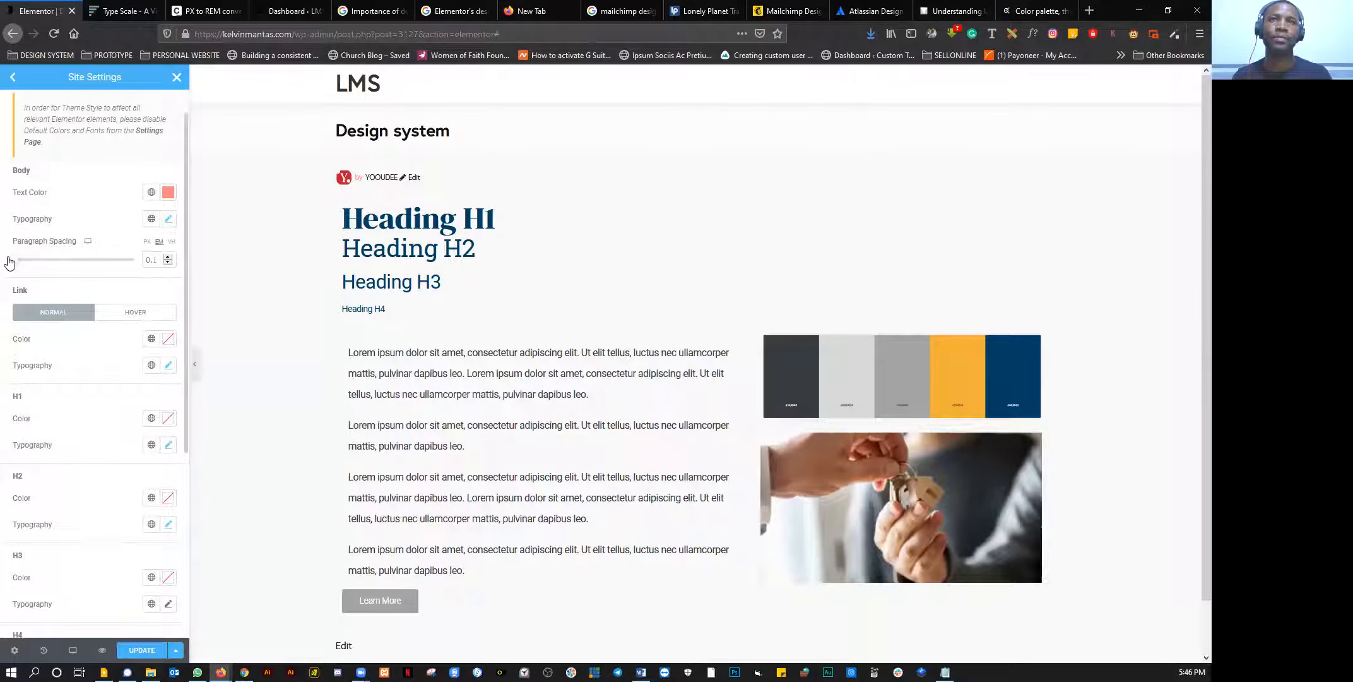
Step: Set the theme style's body typography size to 1 rem
left_click(168, 219)
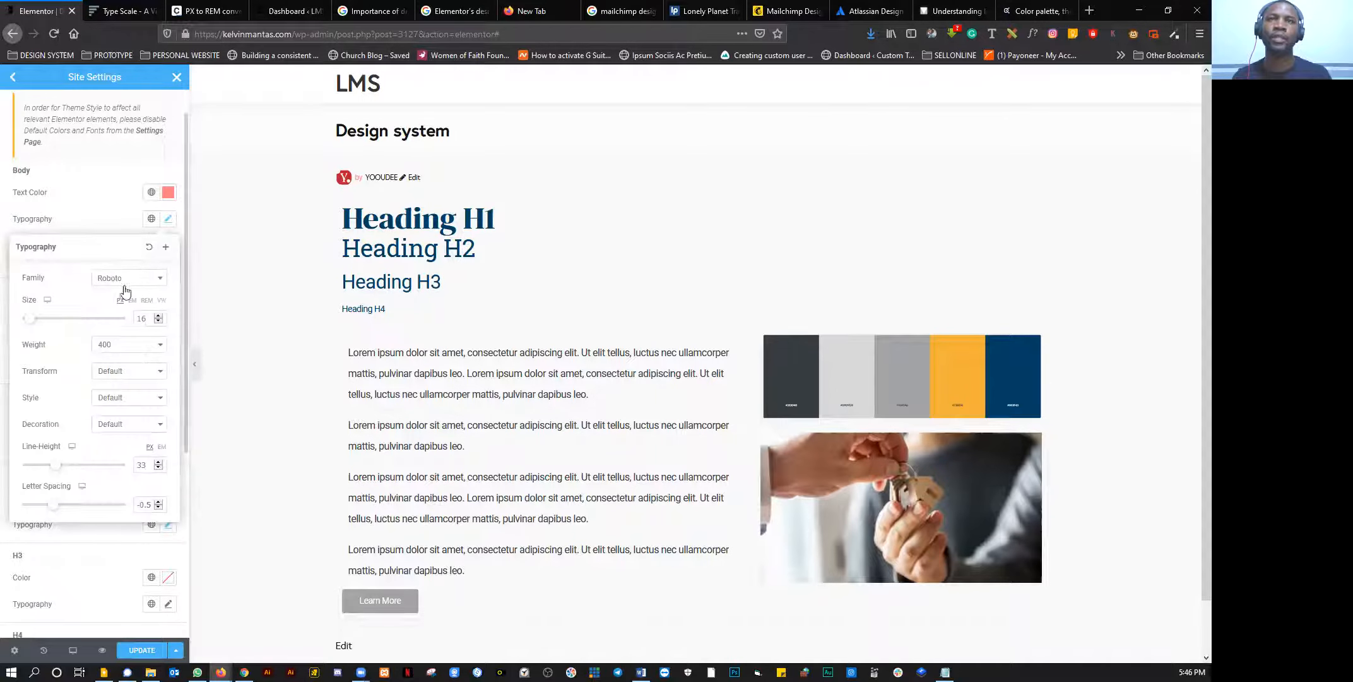
mouse_move(29, 319)
left_mouse_down()
mouse_move(64, 325)
mouse_move(30, 322)
left_mouse_up()
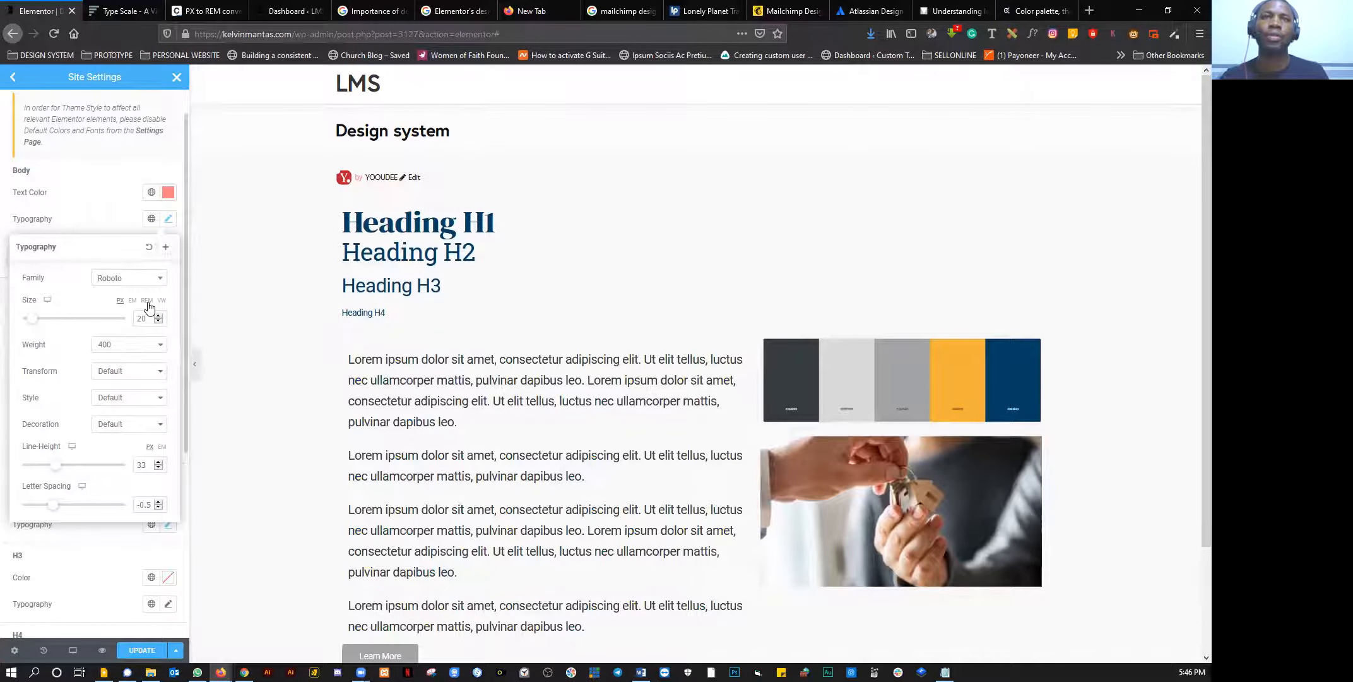
left_click(147, 300)
type("1")
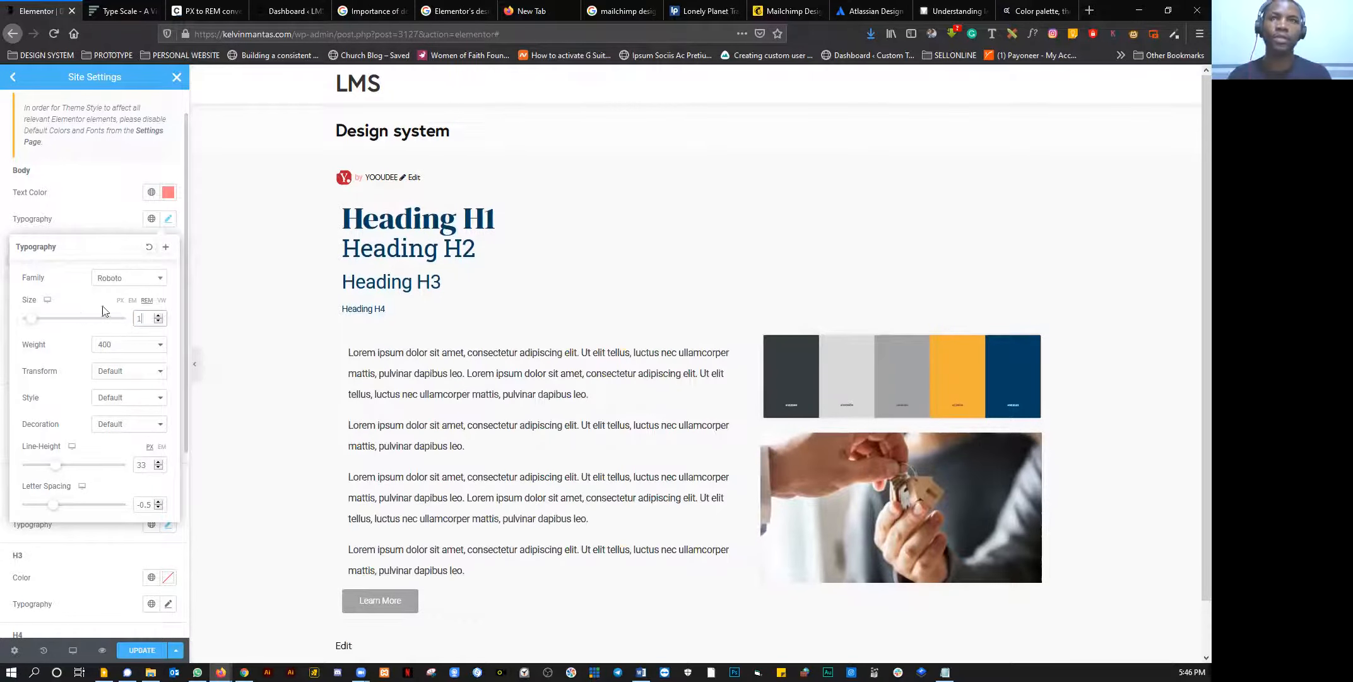
left_click(89, 225)
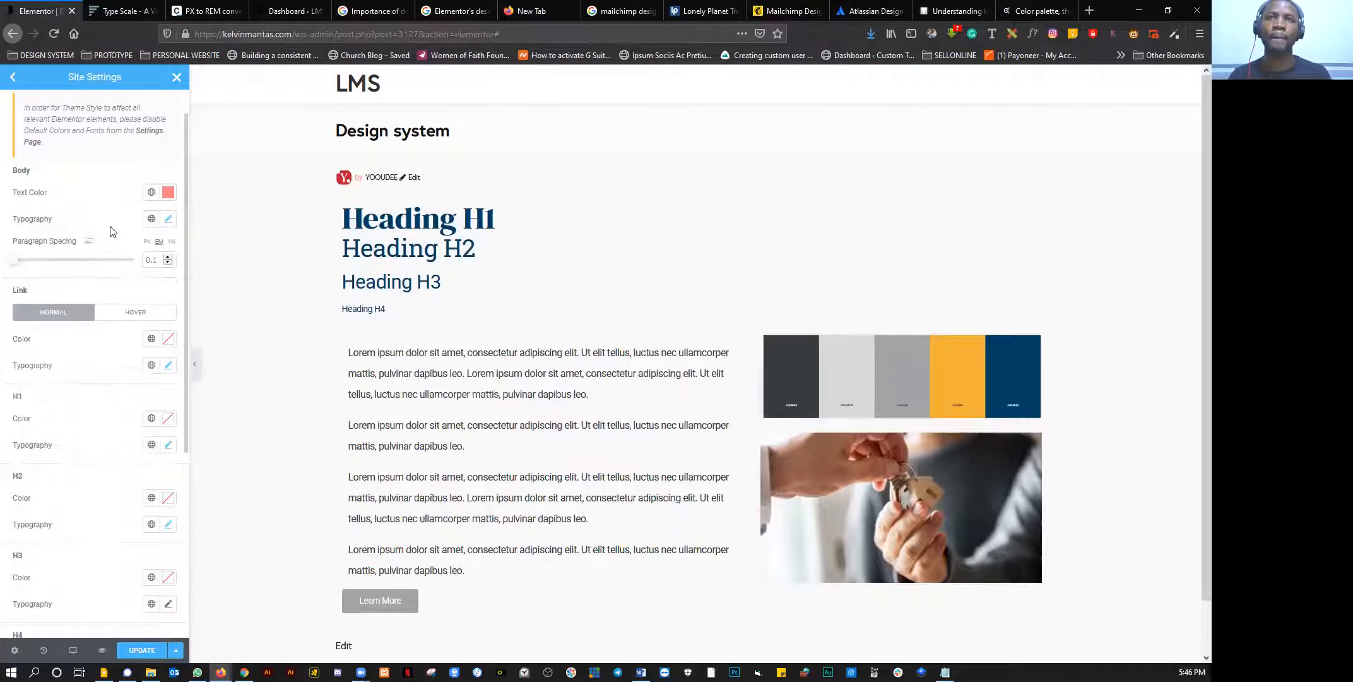
Step: Assign the Deep Dark Gray global color to the theme style's body text
left_click(168, 193)
mouse_move(106, 281)
left_mouse_down()
mouse_move(112, 304)
mouse_move(28, 307)
mouse_move(38, 253)
left_mouse_up()
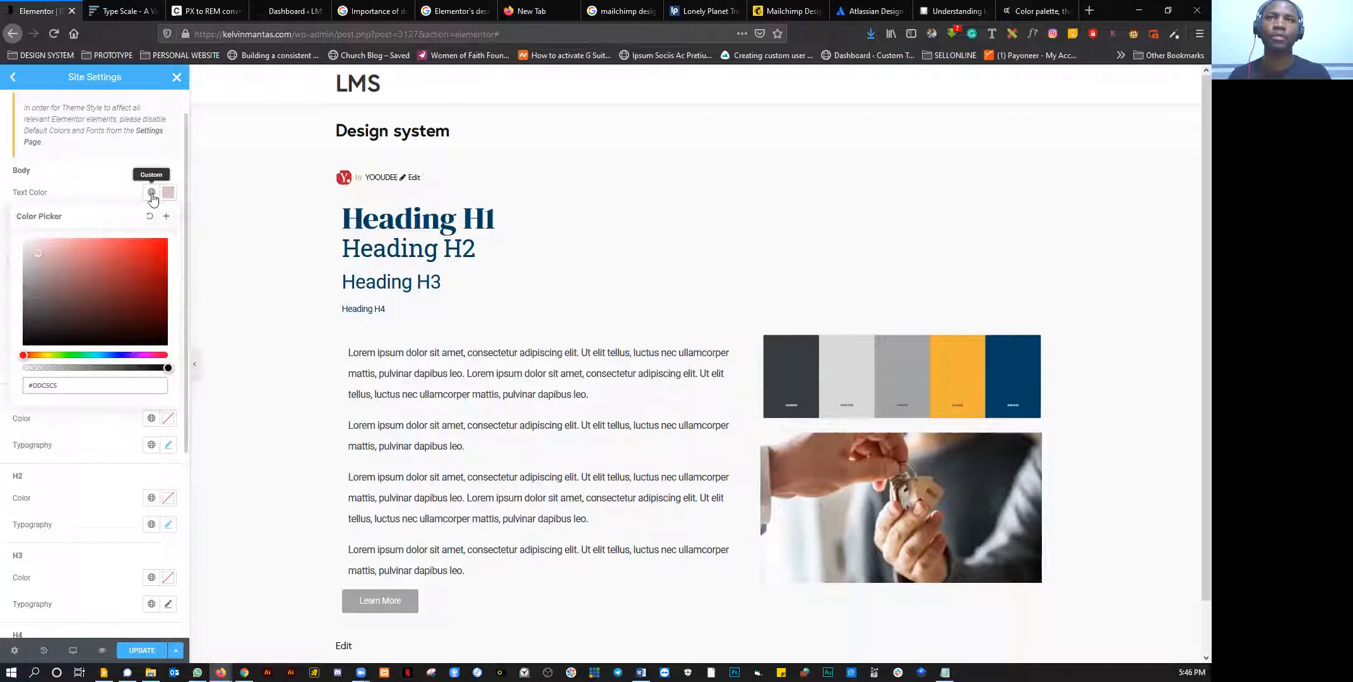
left_click(152, 197)
left_click(151, 192)
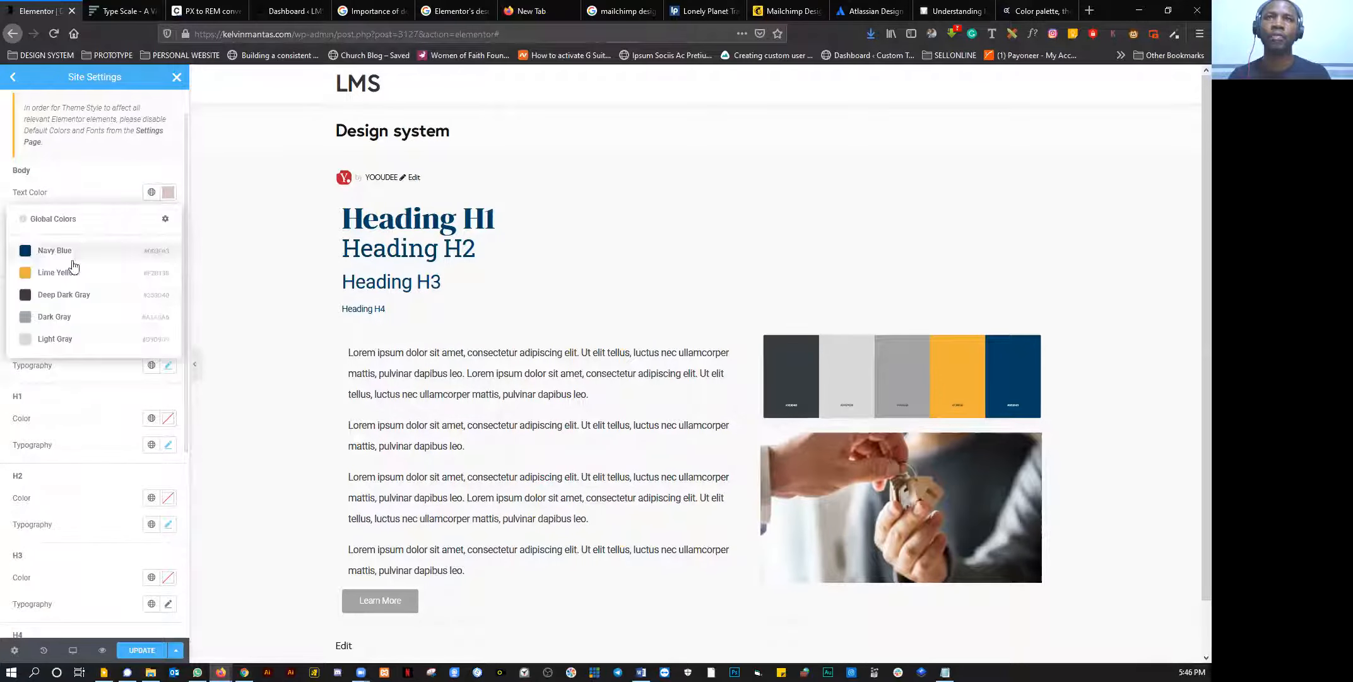
left_click(63, 294)
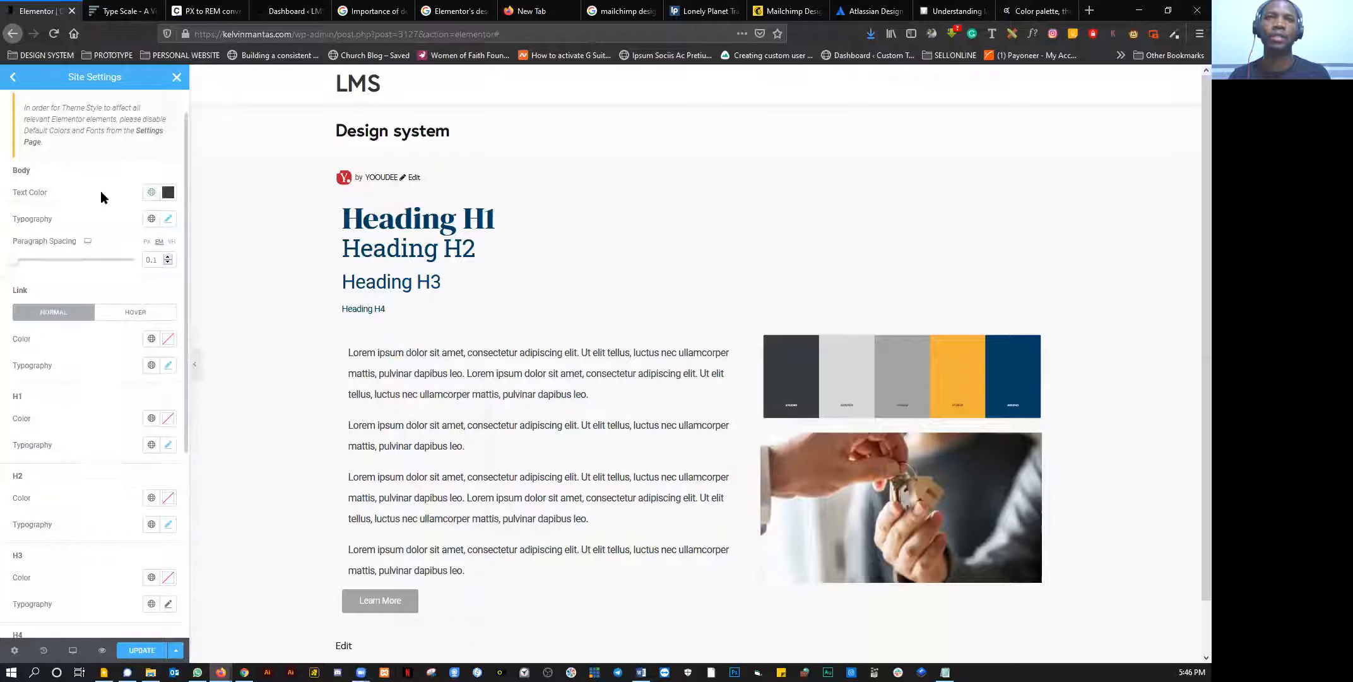
Step: Try out custom reds for the theme style's H1 color and settle on a muted dark red
scroll(87, 341, "down", 2)
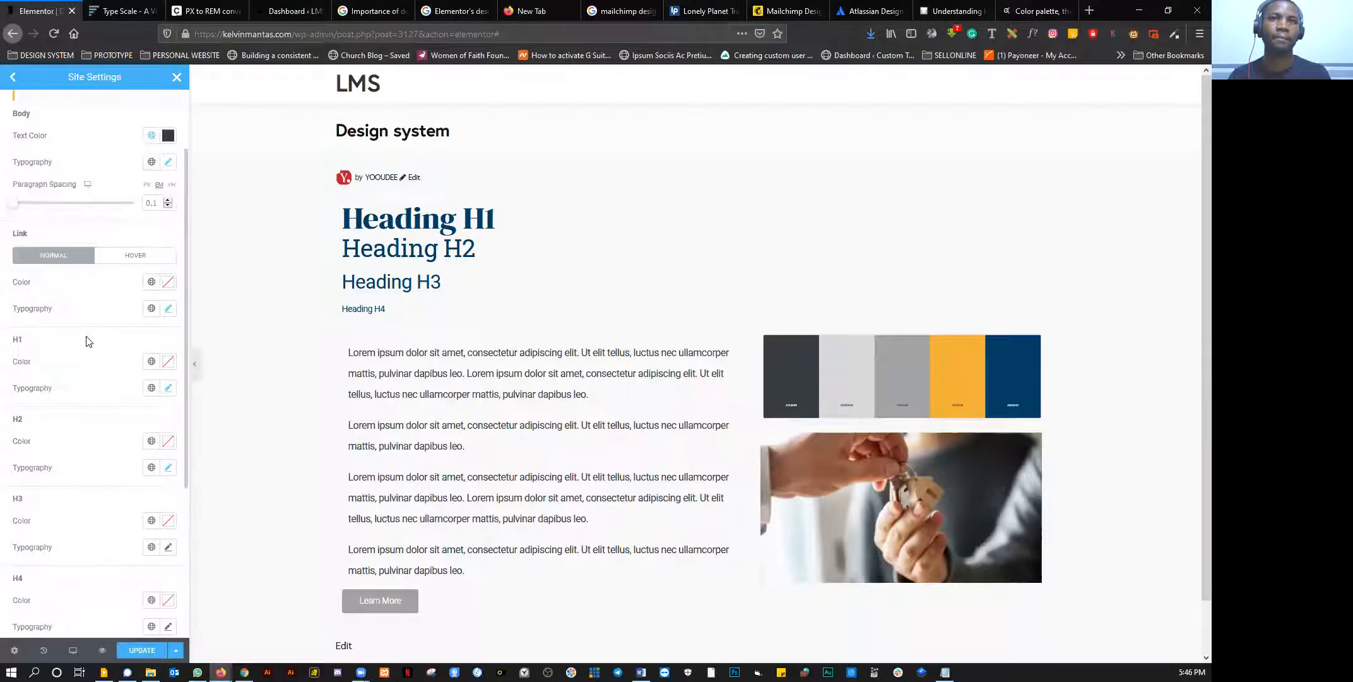
scroll(88, 342, "down", 1)
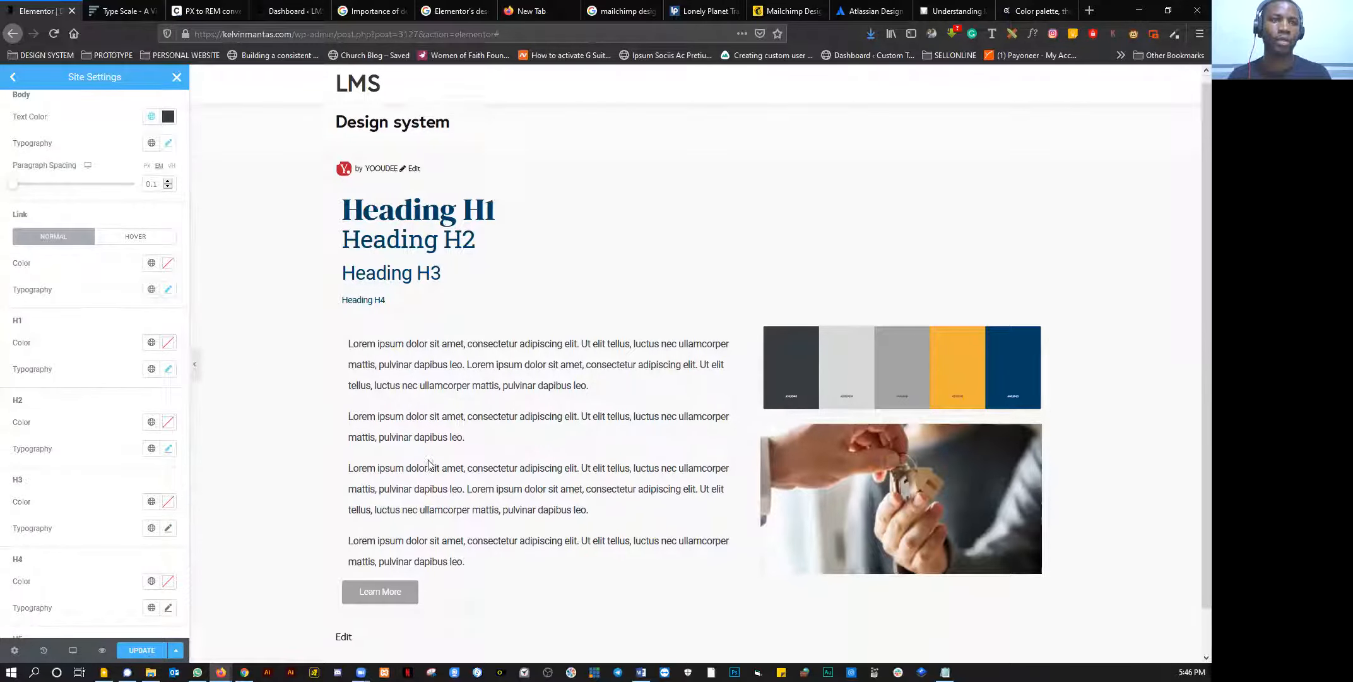
scroll(420, 441, "down", 1)
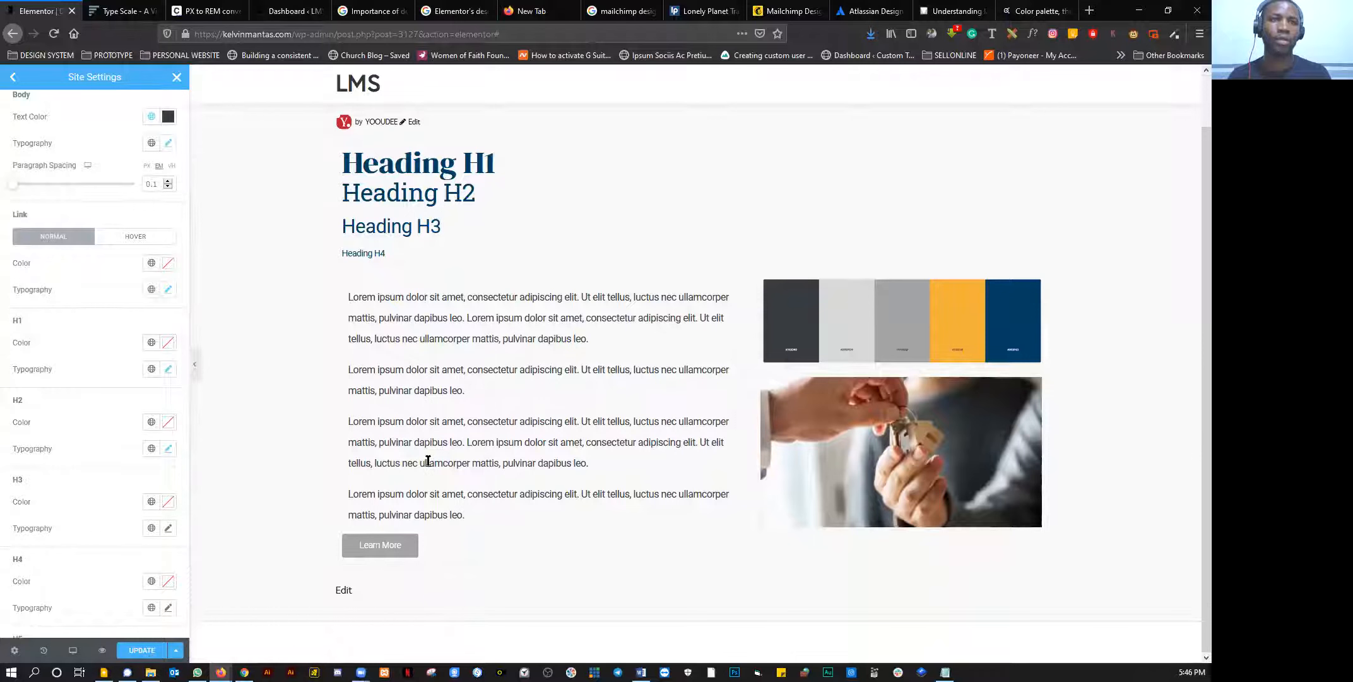
left_click(168, 343)
left_click(144, 390)
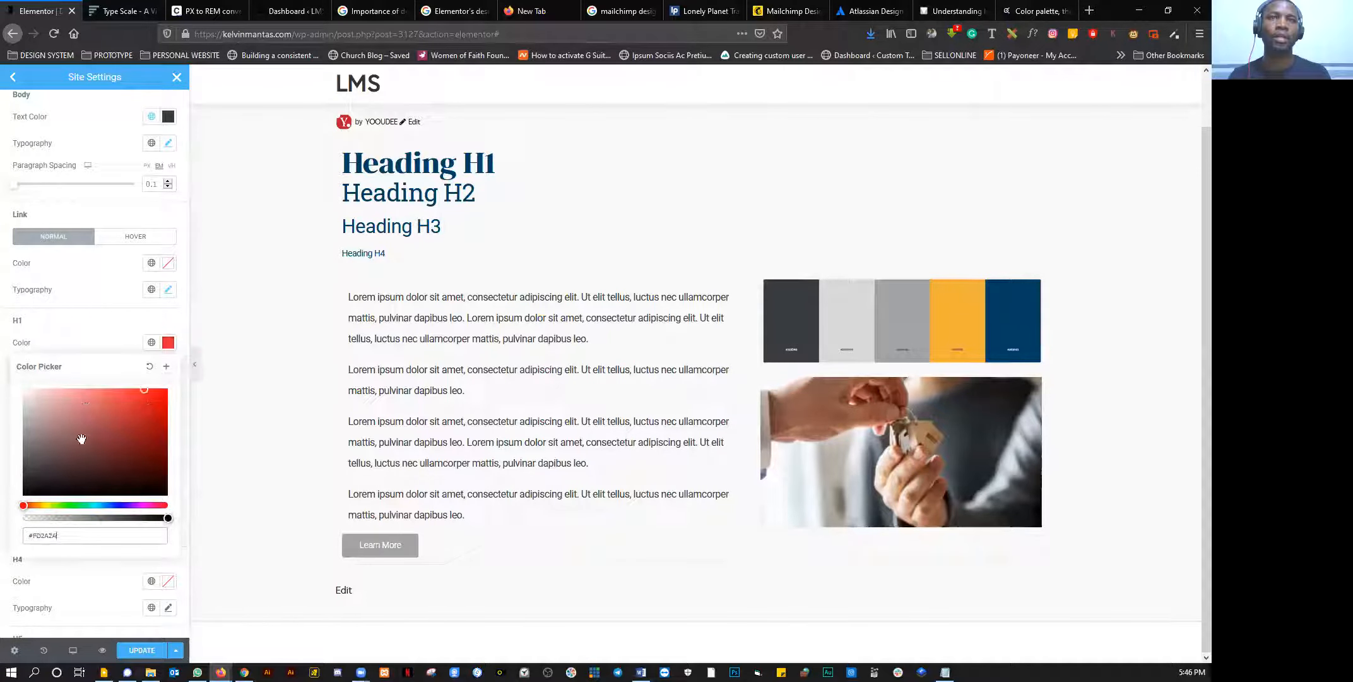
left_click_drag(75, 341, 115, 328)
left_click(113, 323)
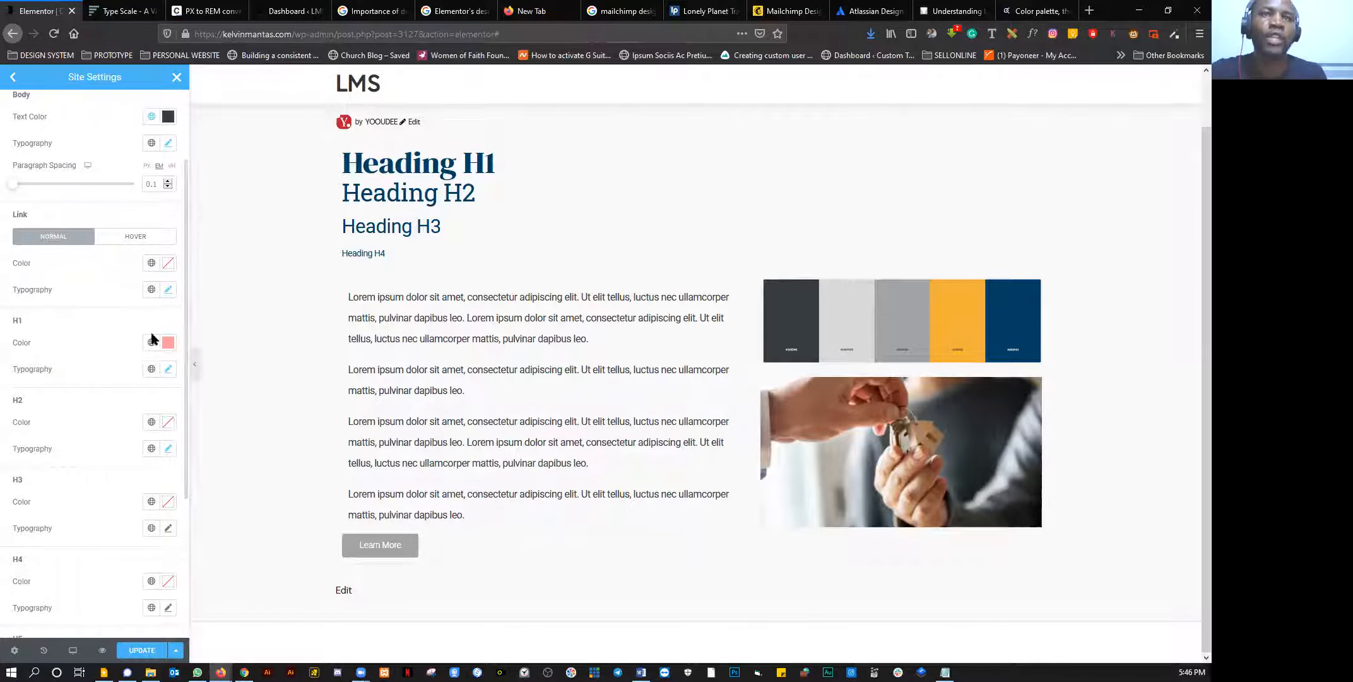
left_click(168, 342)
left_click(94, 442)
left_click_drag(110, 433, 113, 431)
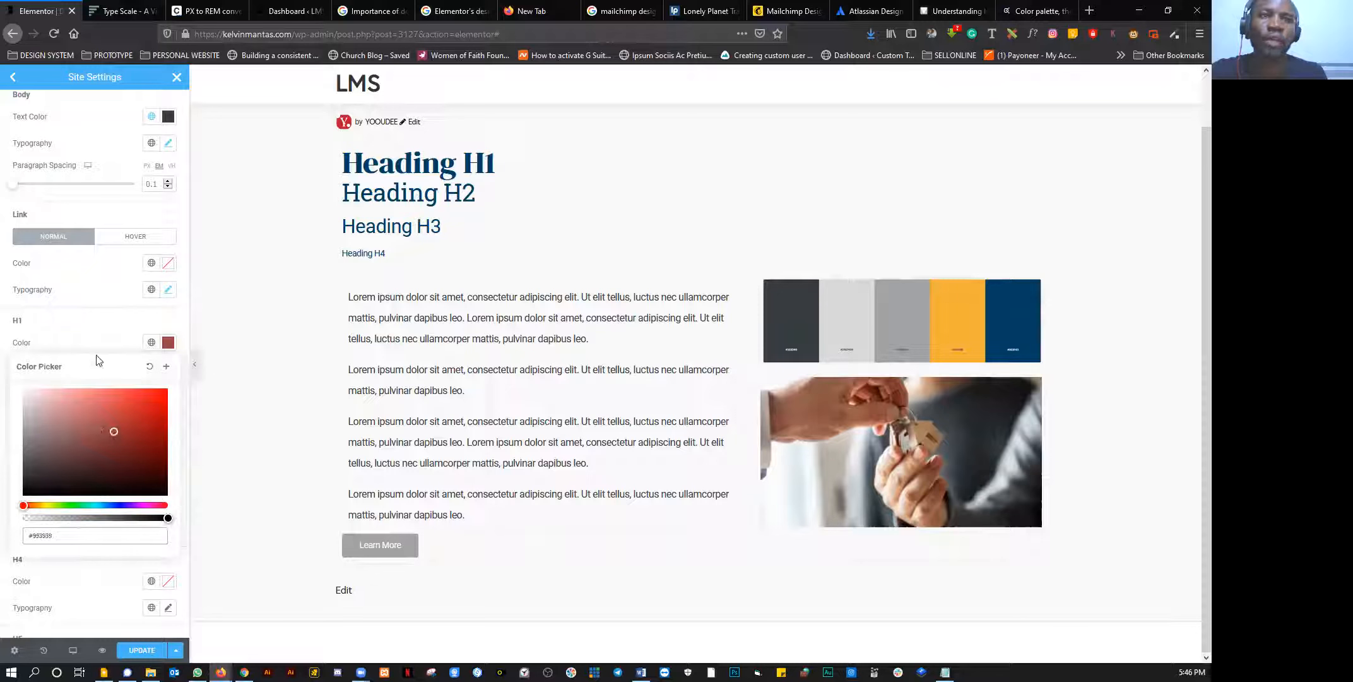
Step: Set the theme style's normal link color to a custom red, and save and close the site settings
scroll(92, 351, "down", 2)
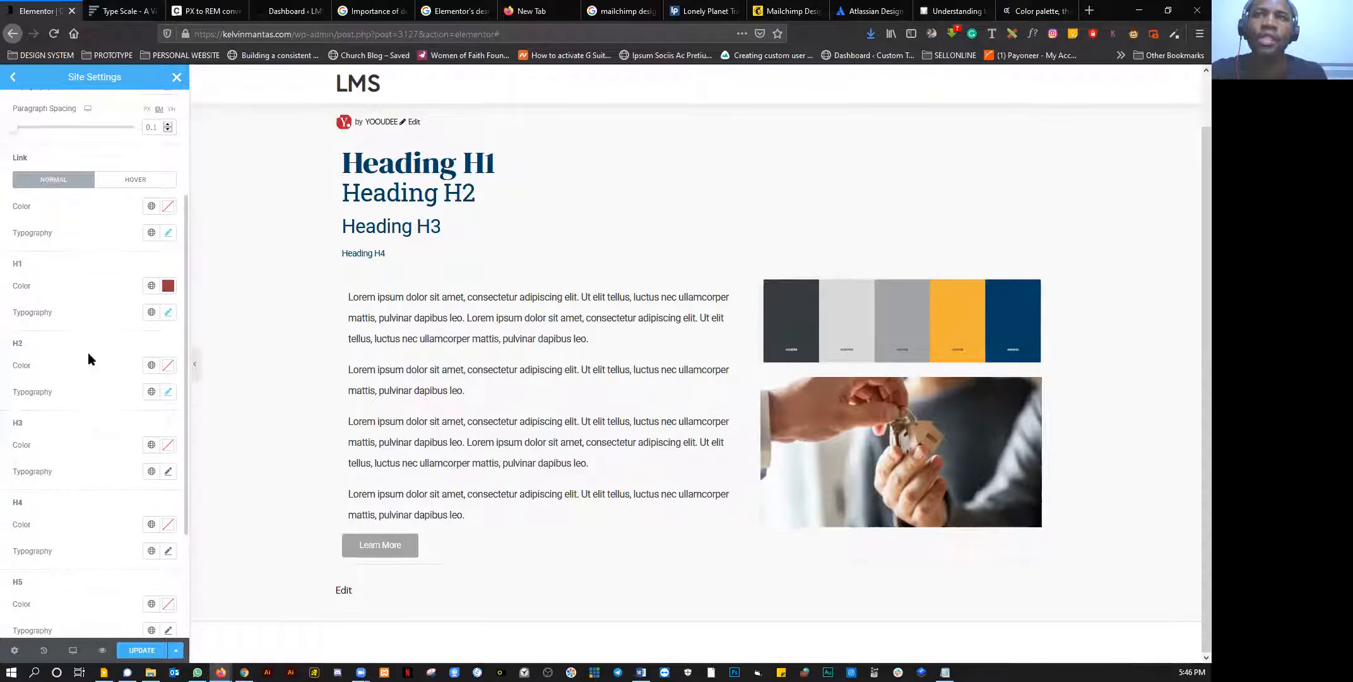
scroll(70, 276, "up", 1)
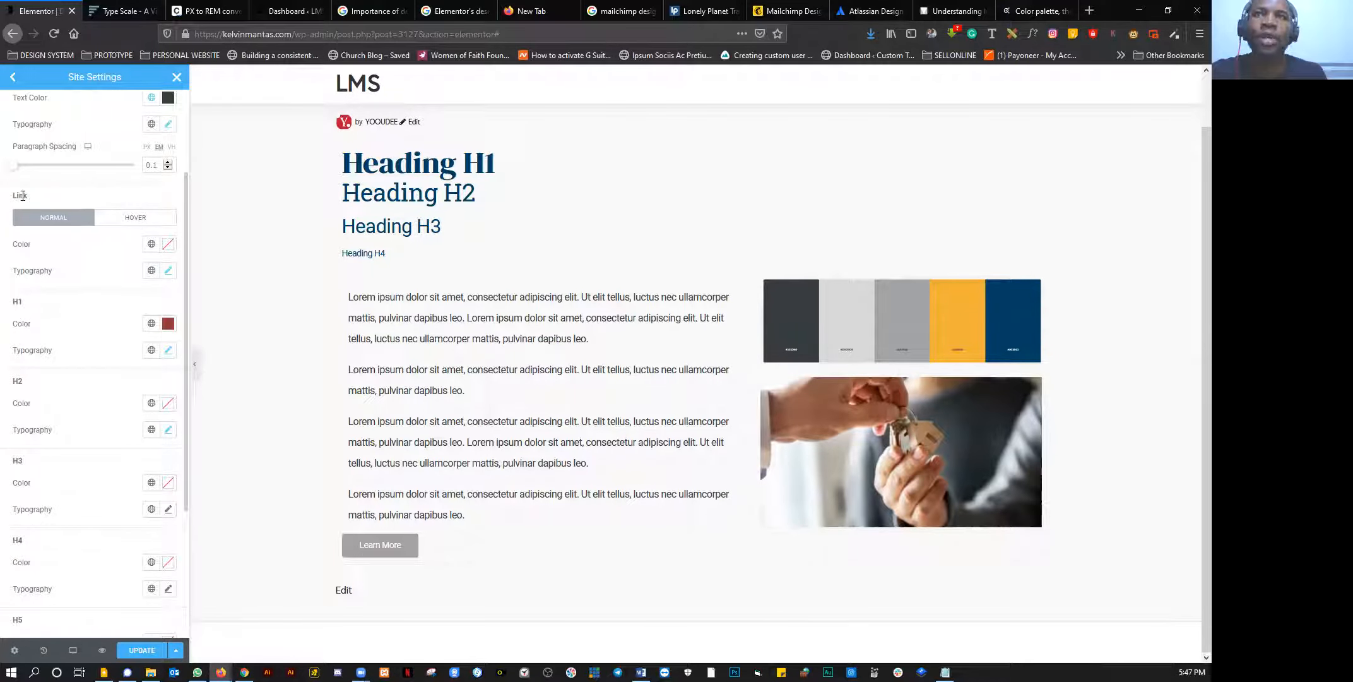
left_click_drag(7, 199, 44, 201)
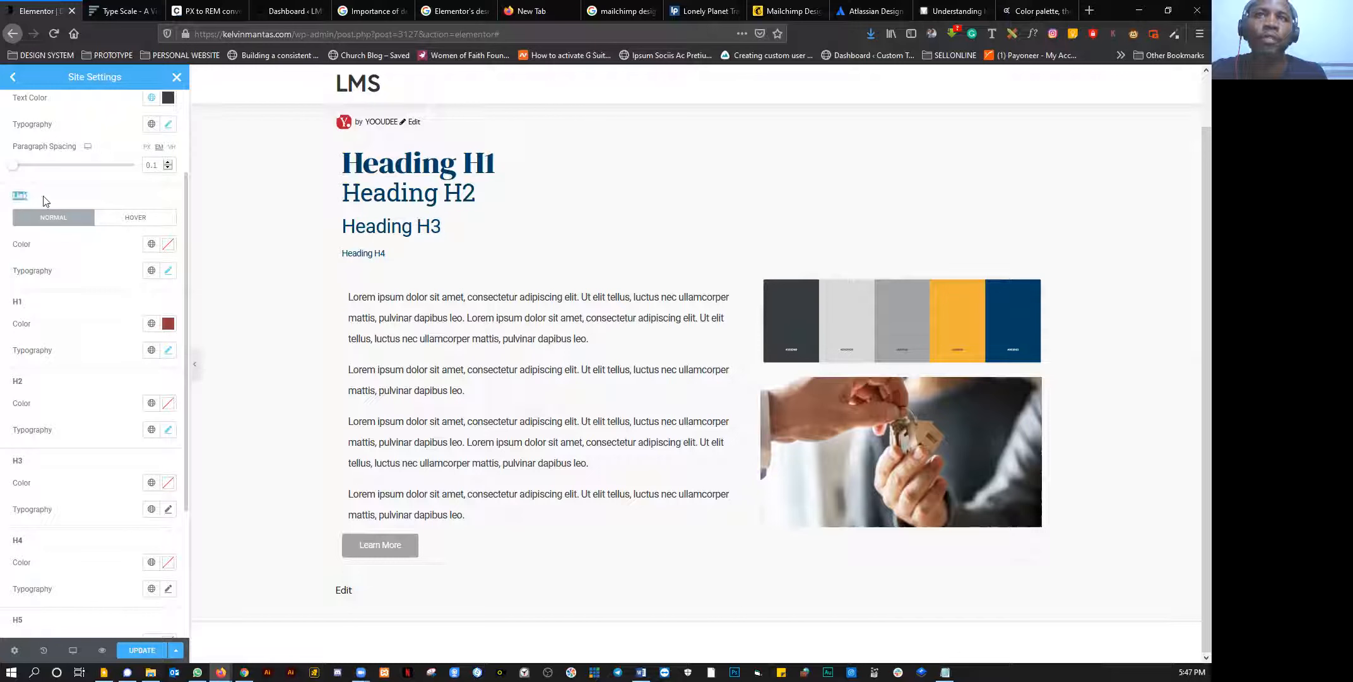
left_click(168, 244)
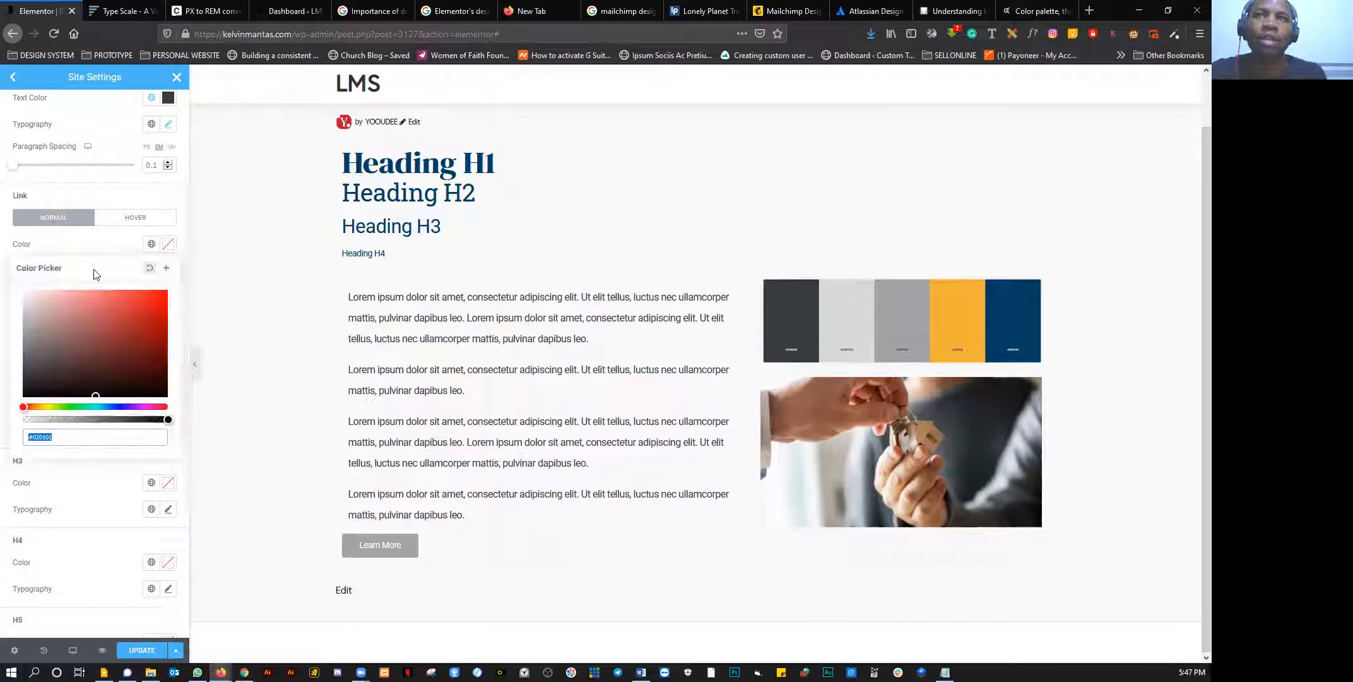
left_click(118, 327)
left_click(109, 241)
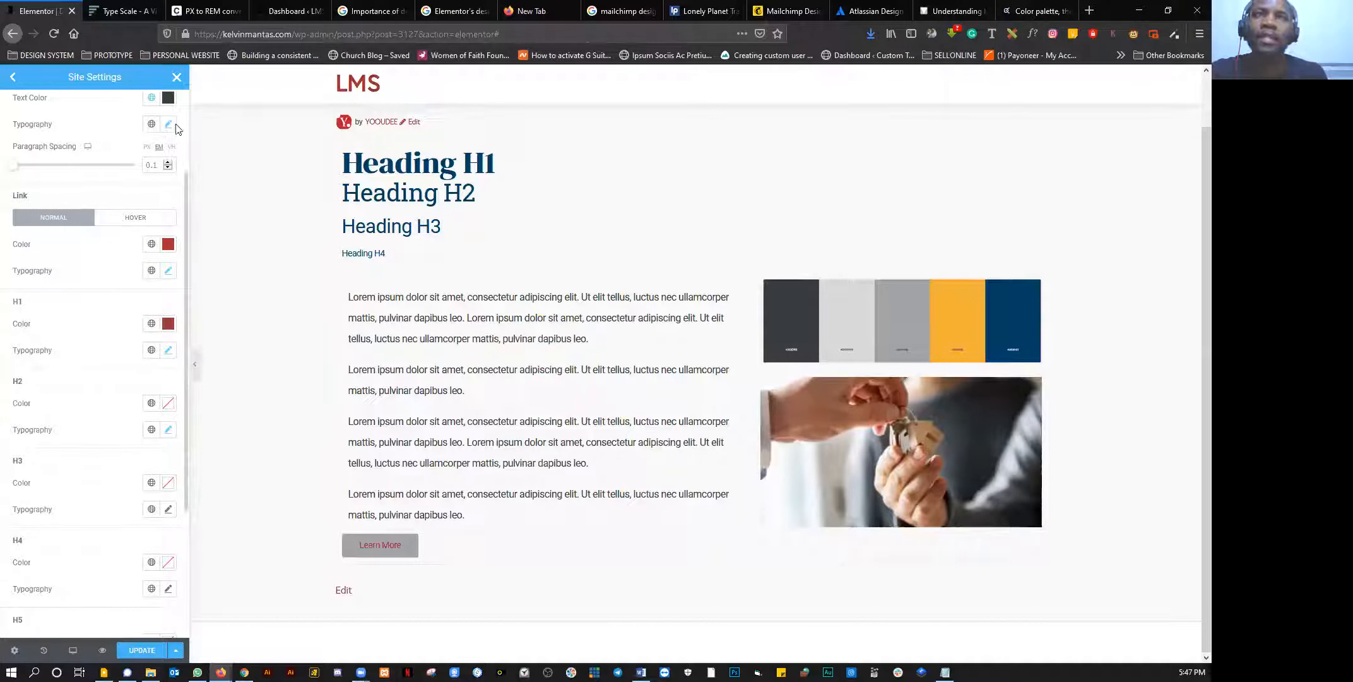
left_click(165, 650)
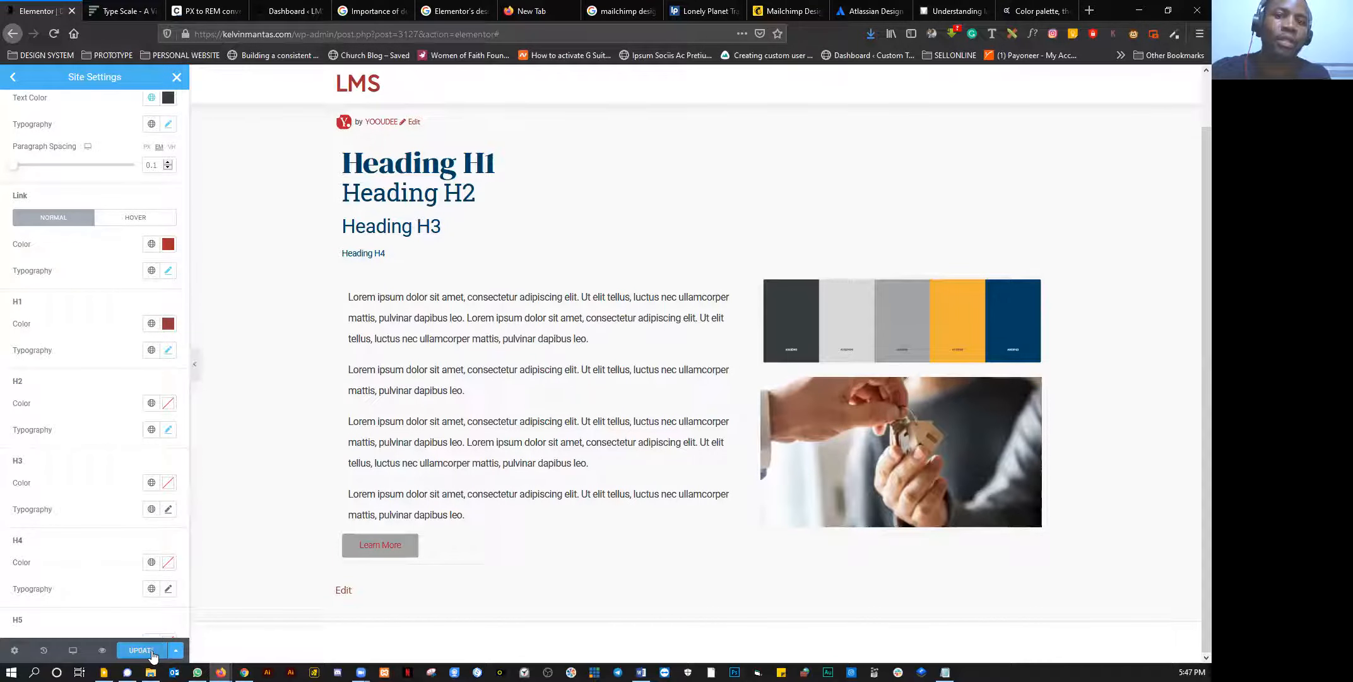
left_click(178, 78)
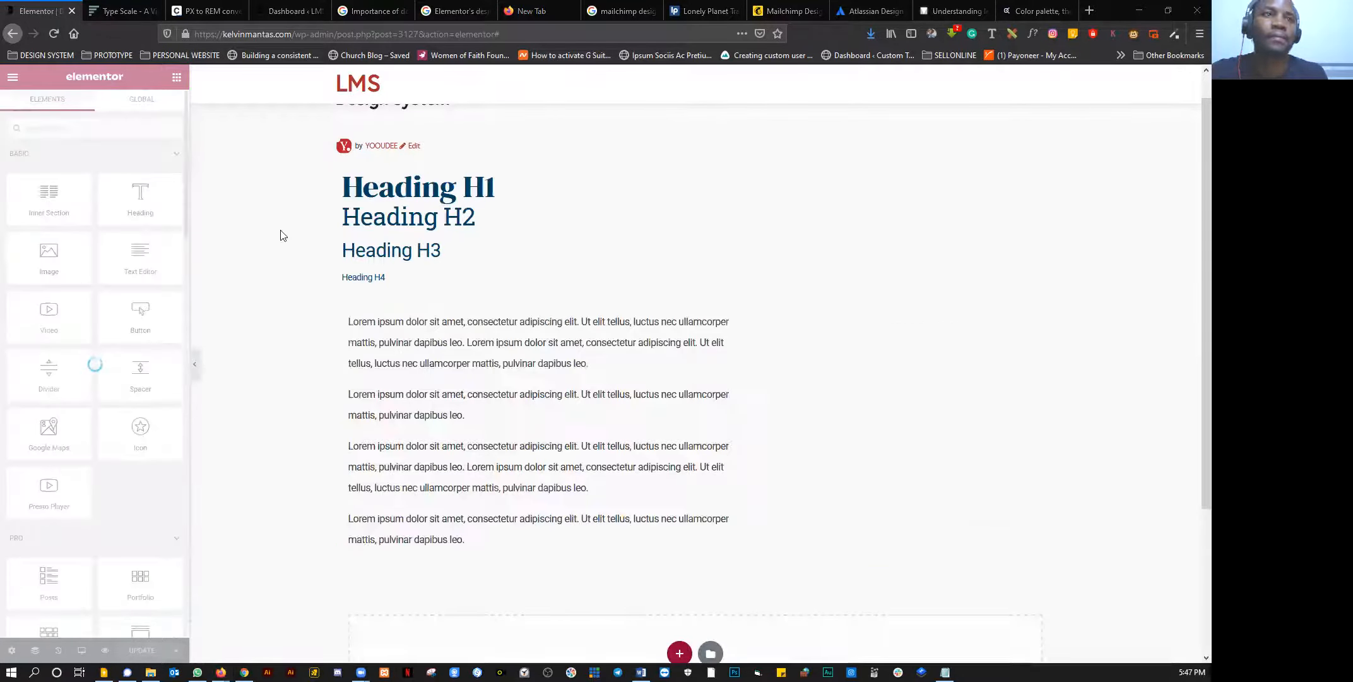
Step: Link the opening words "Lorem ipsum dolor sit" of the body text block to google.com and update the page
left_click(448, 343)
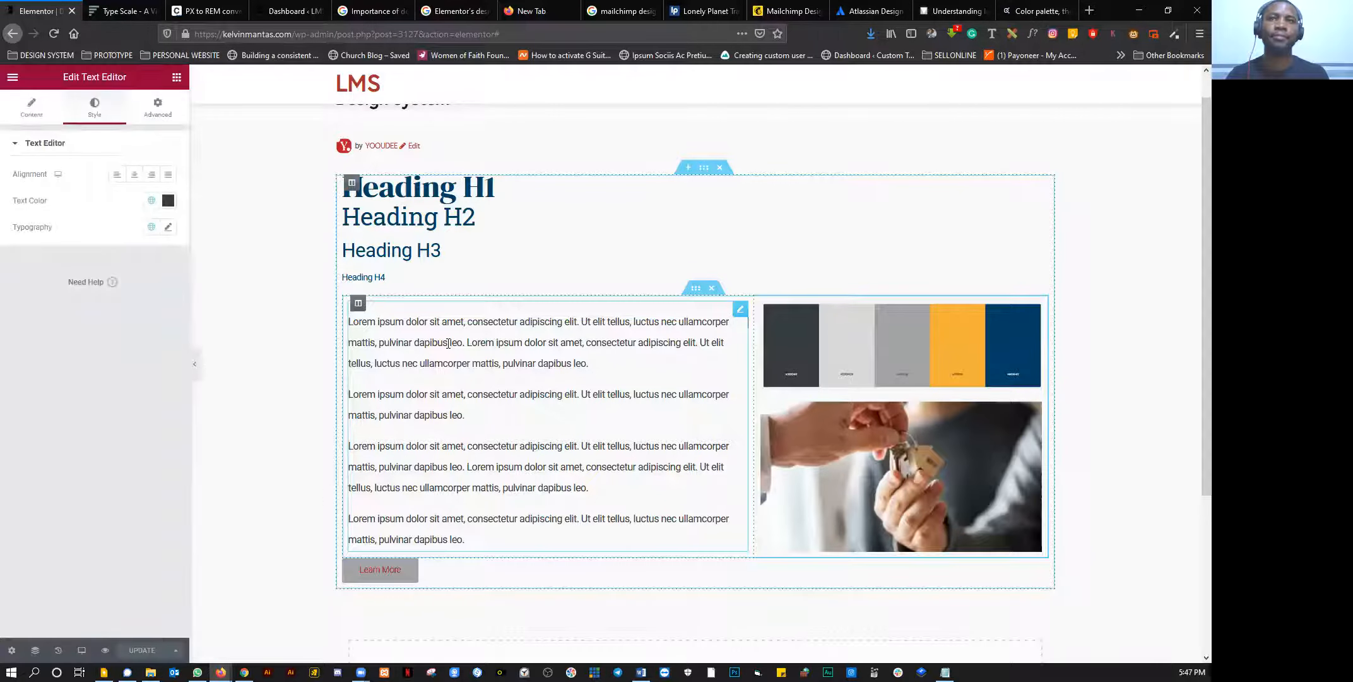
left_click(30, 117)
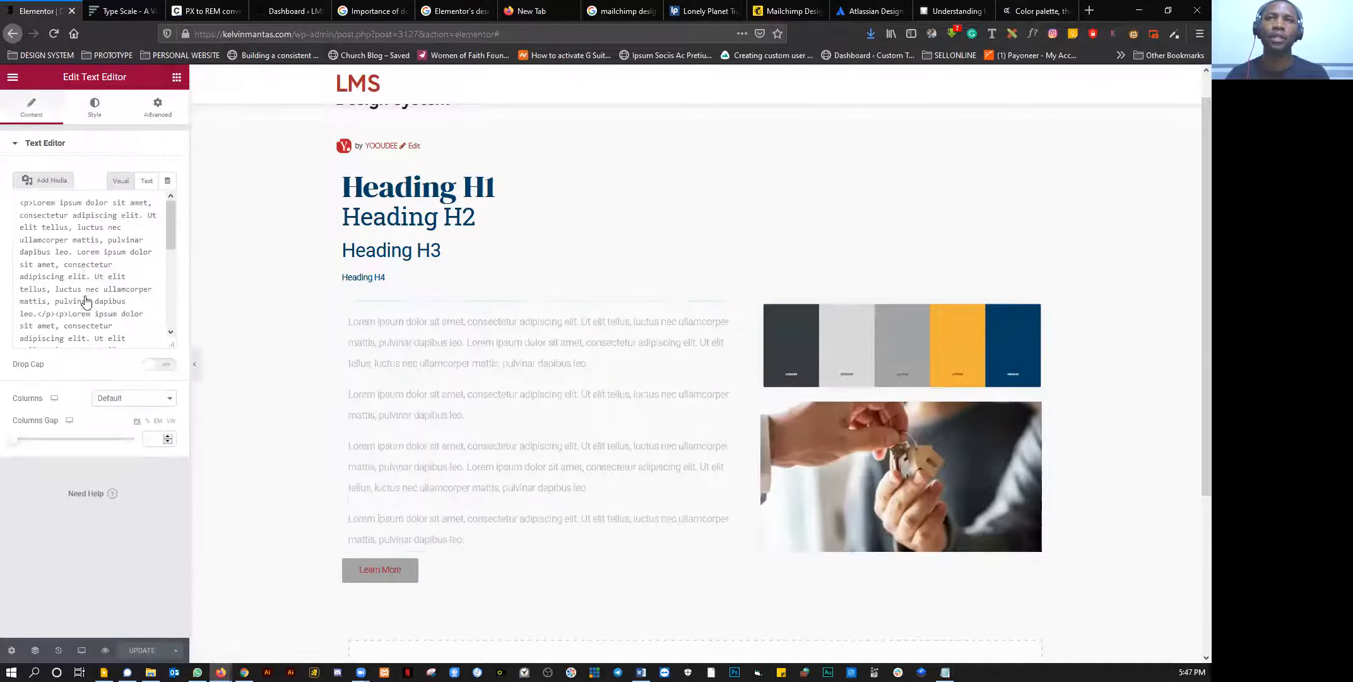
left_click_drag(20, 305, 106, 305)
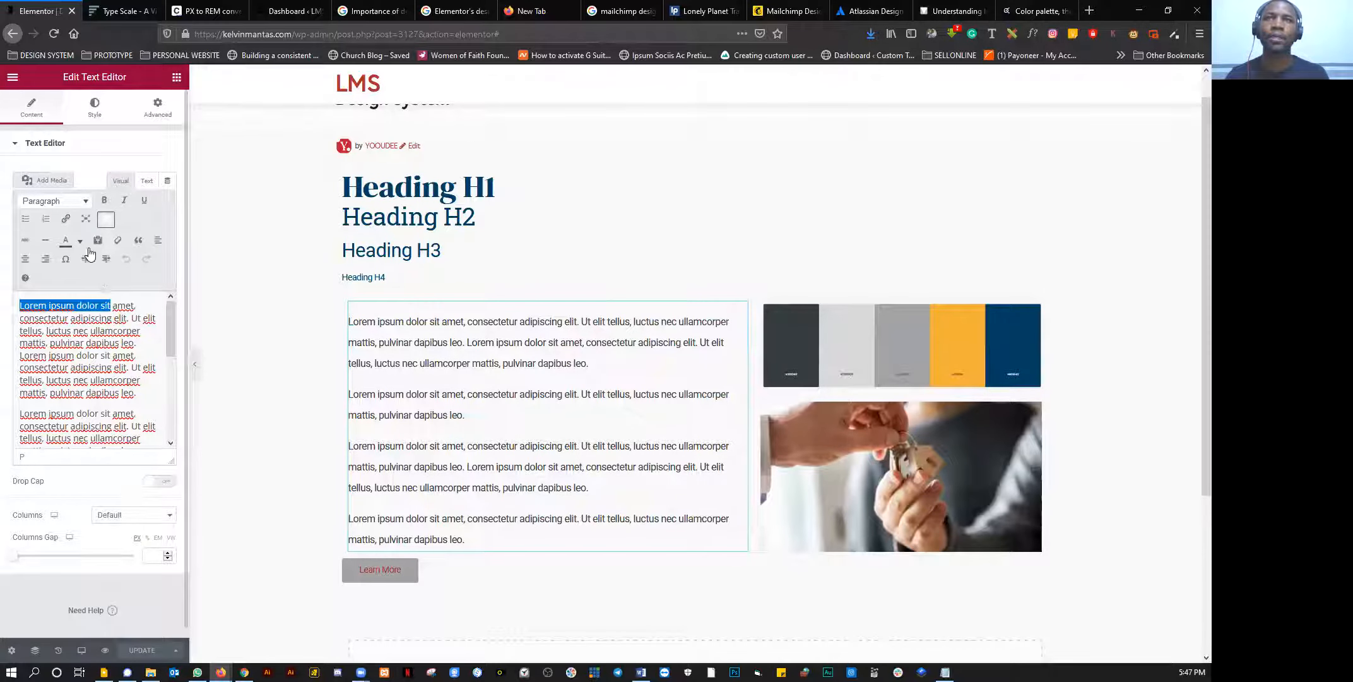
left_click(66, 218)
type("google.com")
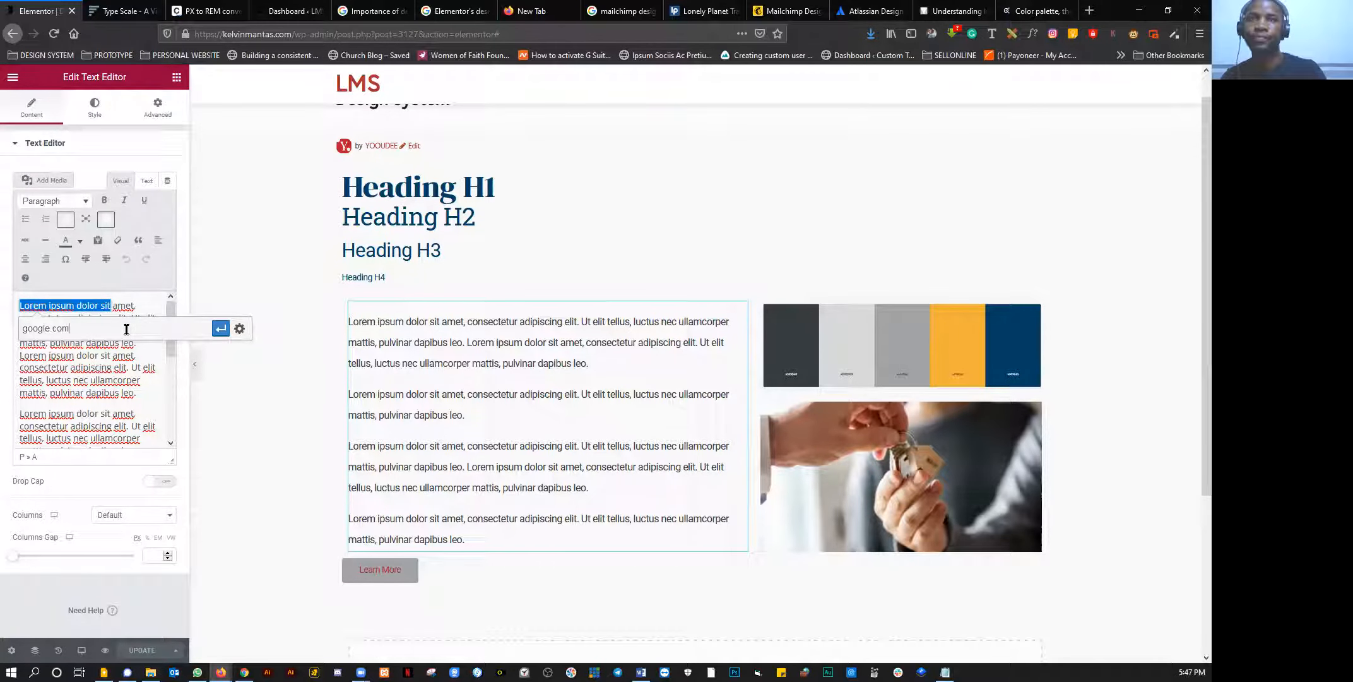
left_click(221, 329)
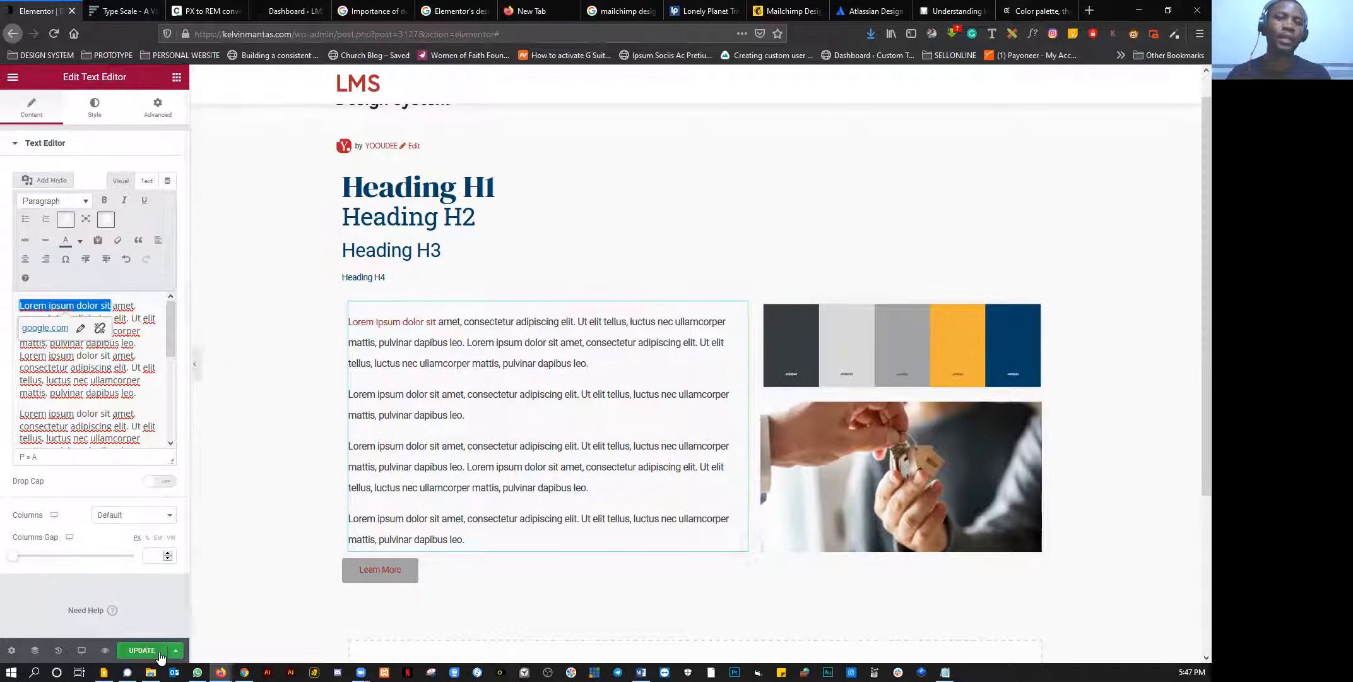
left_click(142, 650)
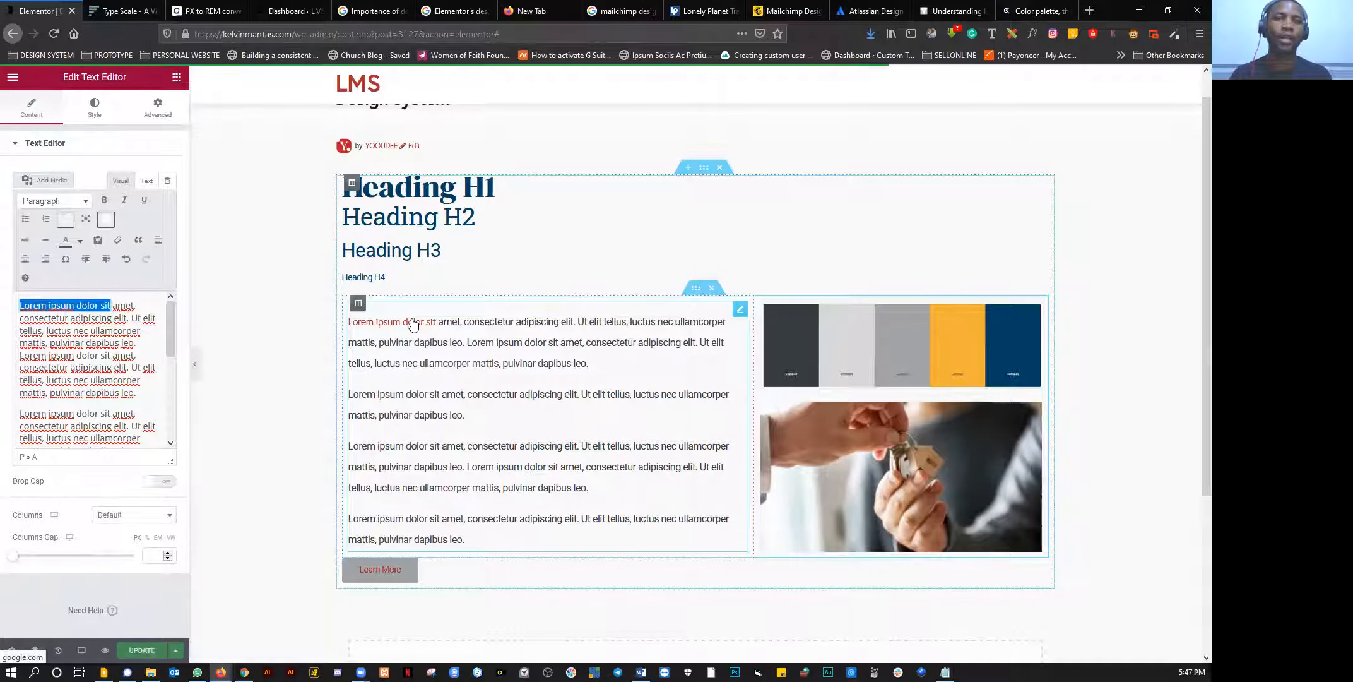
Step: Reopen the theme style's typography options in the site settings
left_click(12, 77)
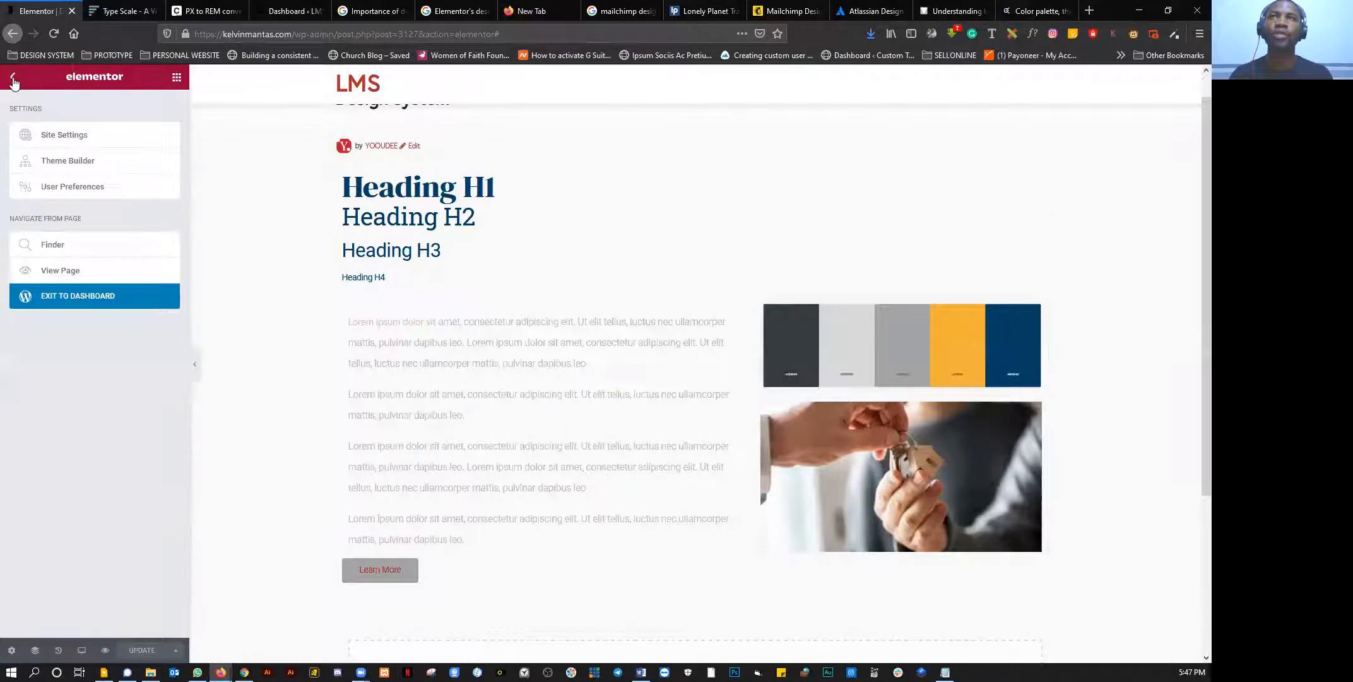
left_click(59, 138)
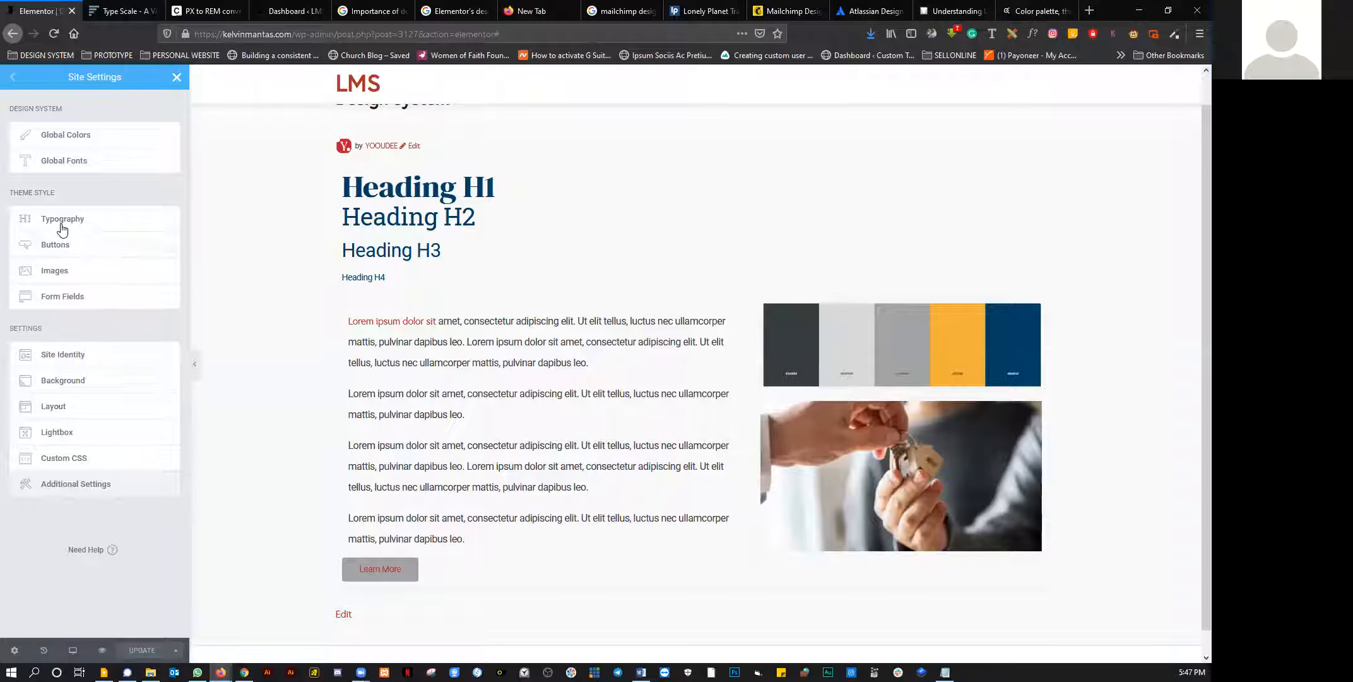
left_click(78, 140)
left_click(14, 77)
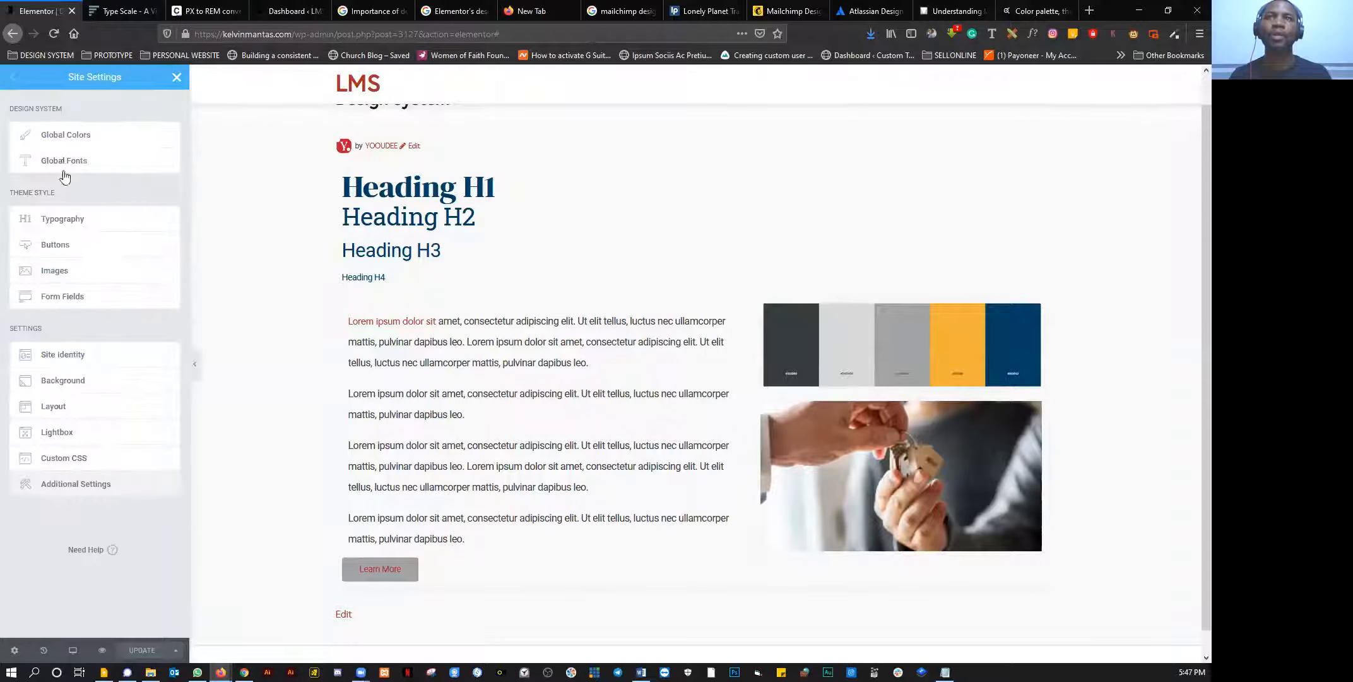
left_click(70, 224)
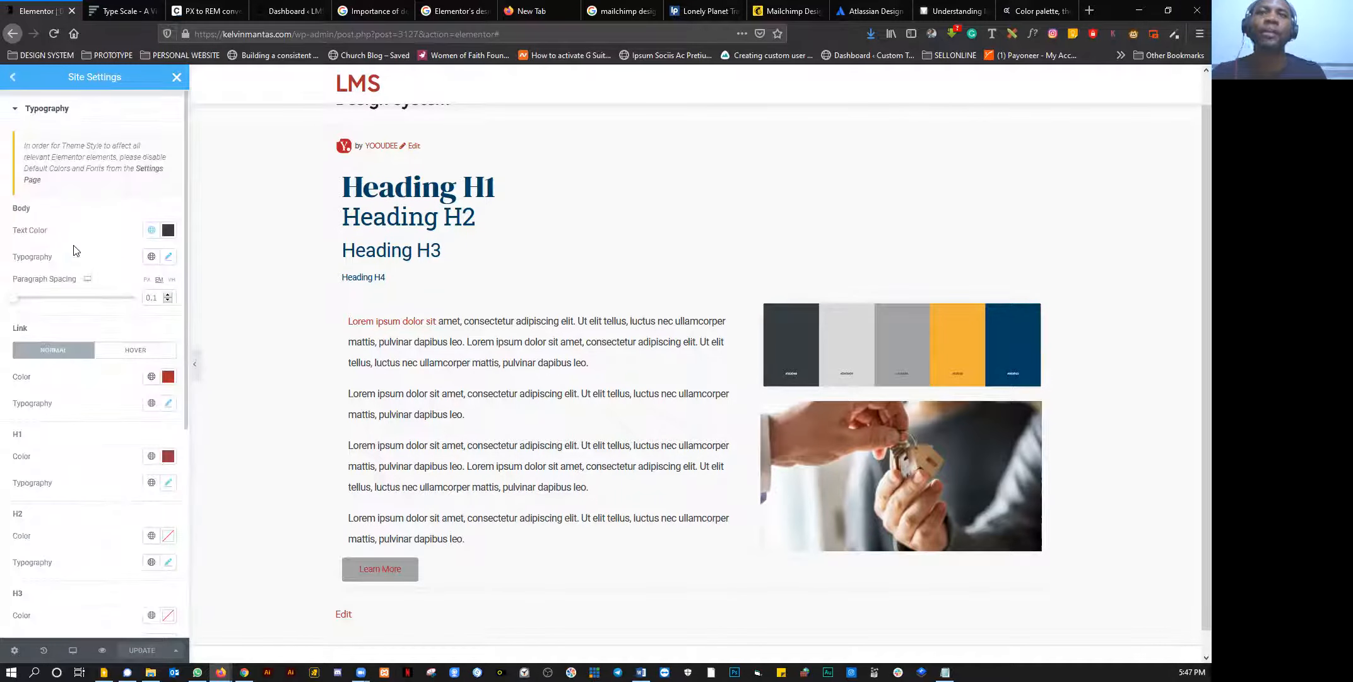
scroll(74, 308, "down", 3)
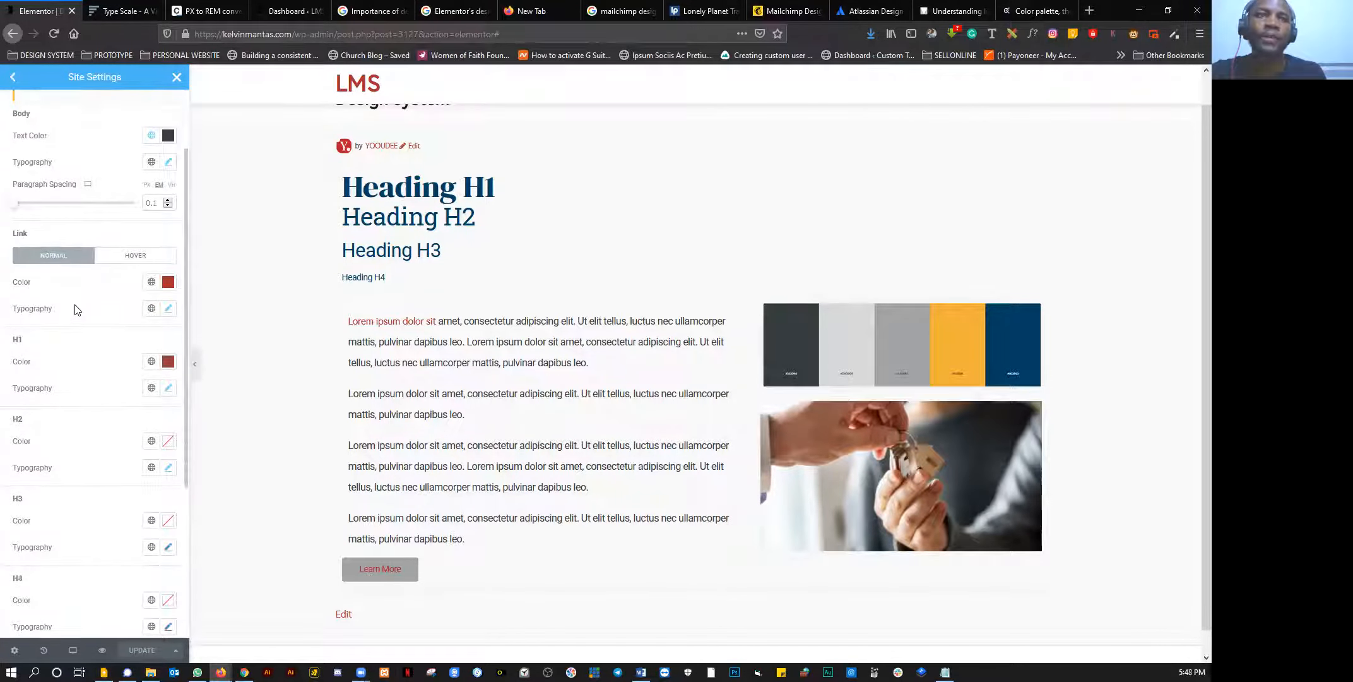
Step: Try out darker custom reds and the Lime Yellow global color for the theme style's normal link color
left_click(167, 282)
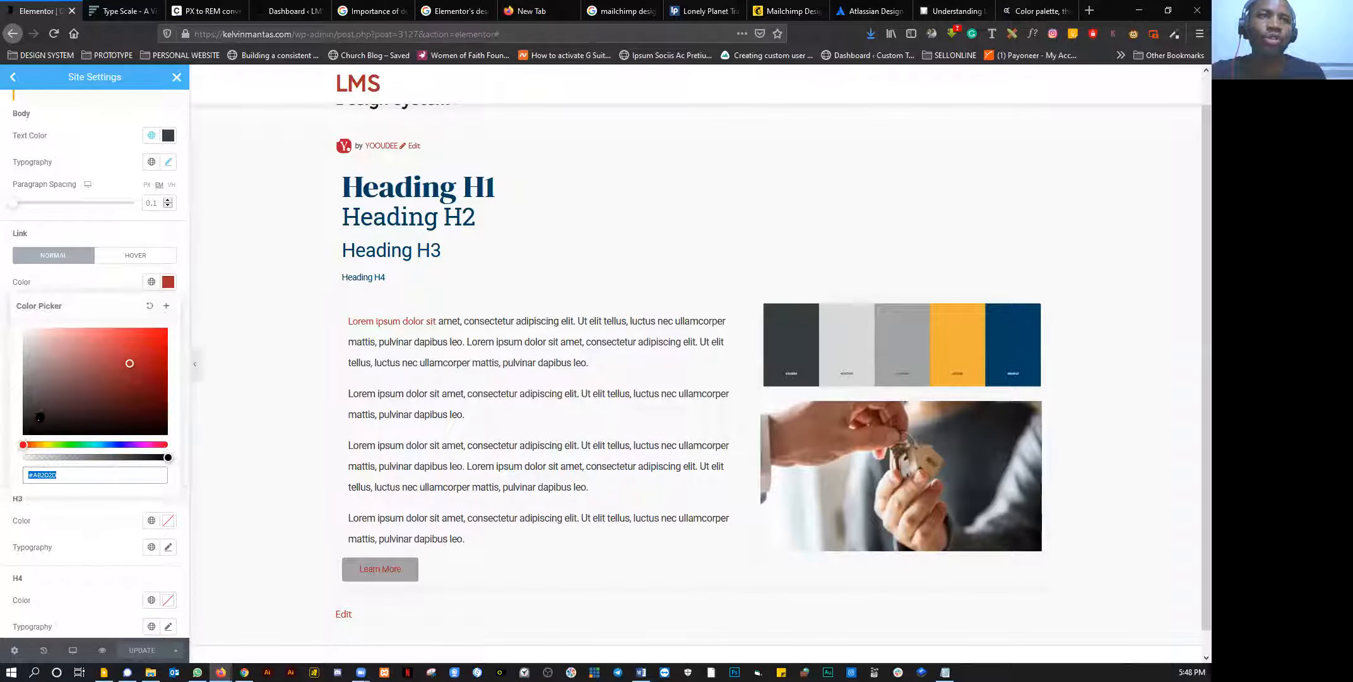
left_click(40, 417)
left_click(159, 367)
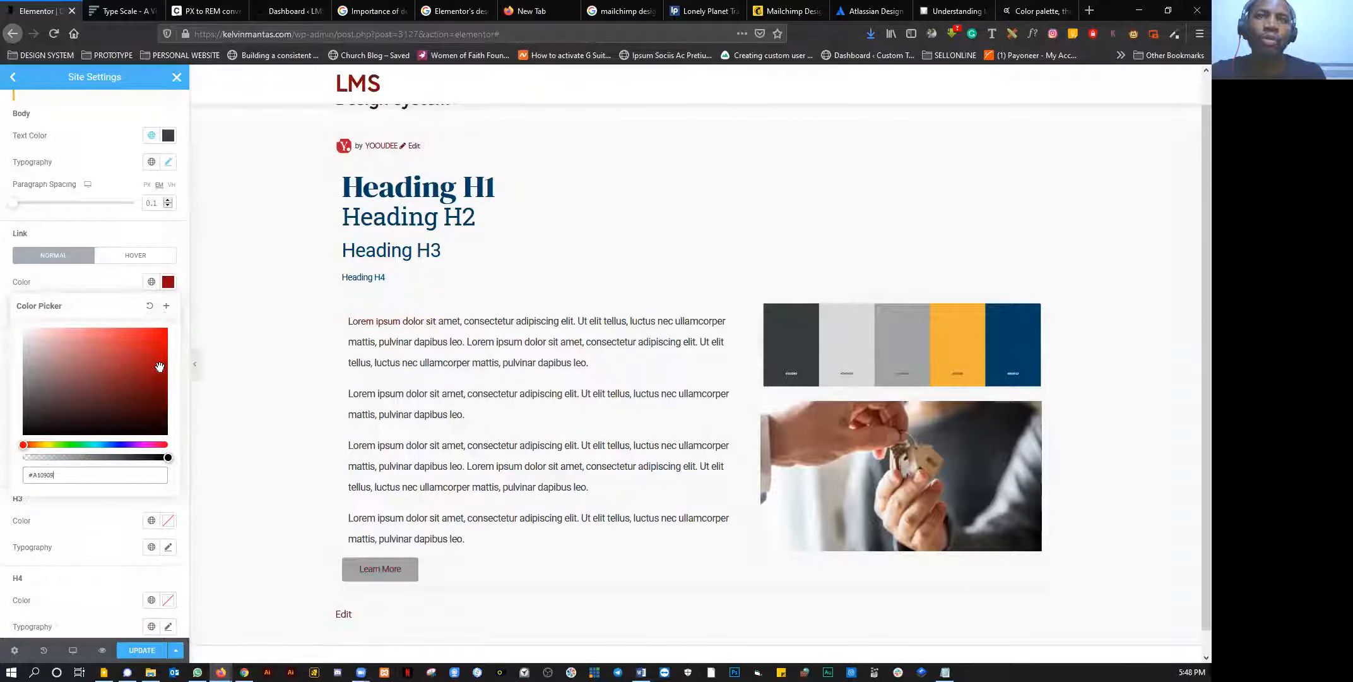
left_click(136, 411)
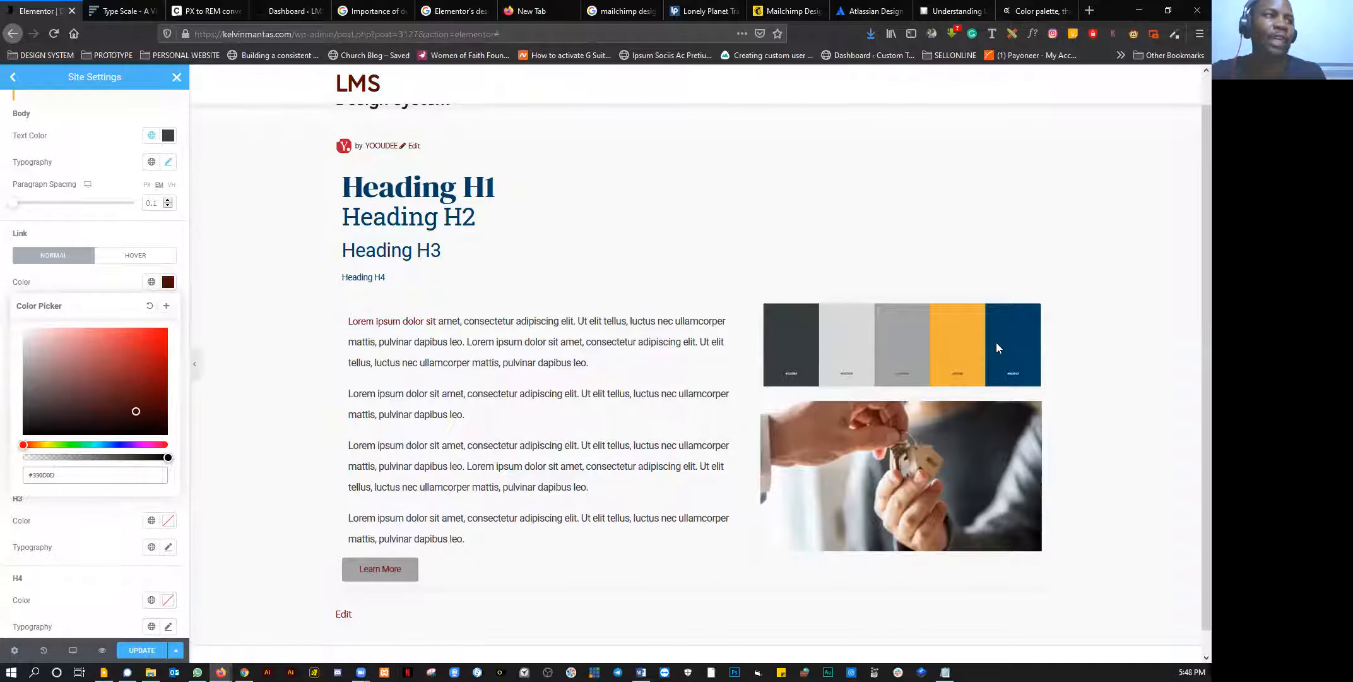
left_click(151, 284)
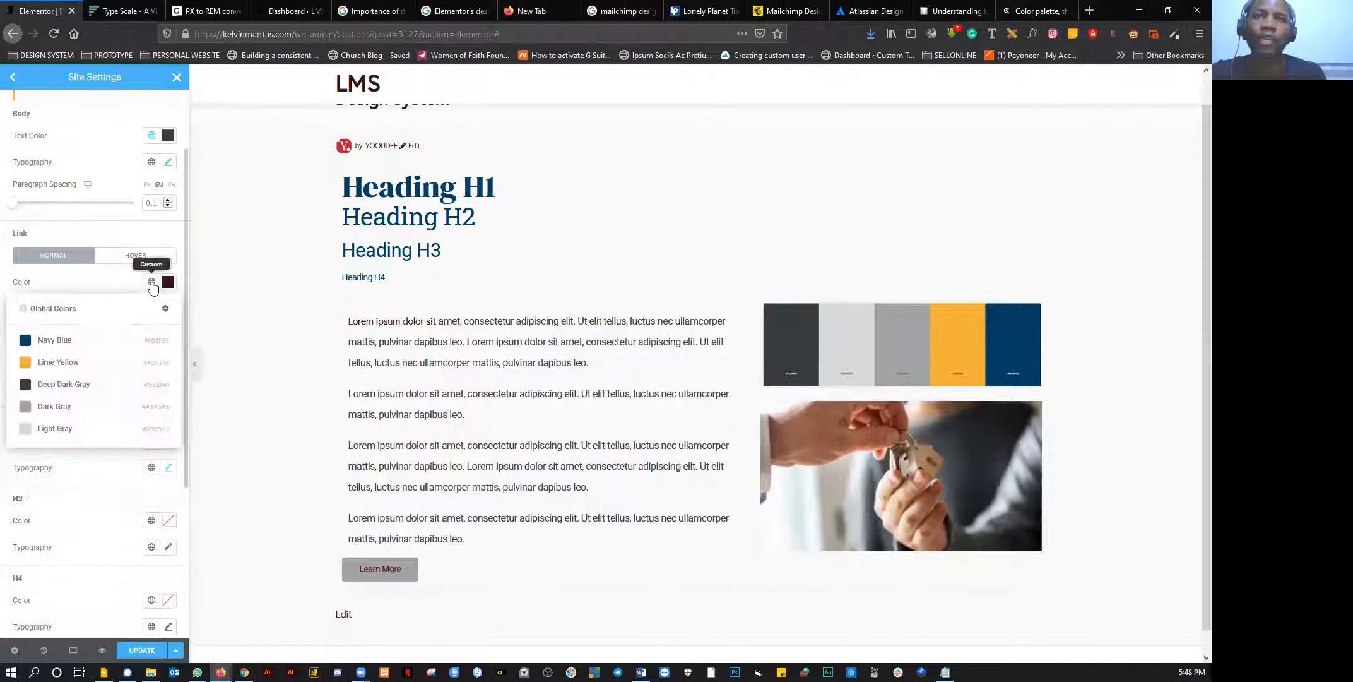
left_click(56, 364)
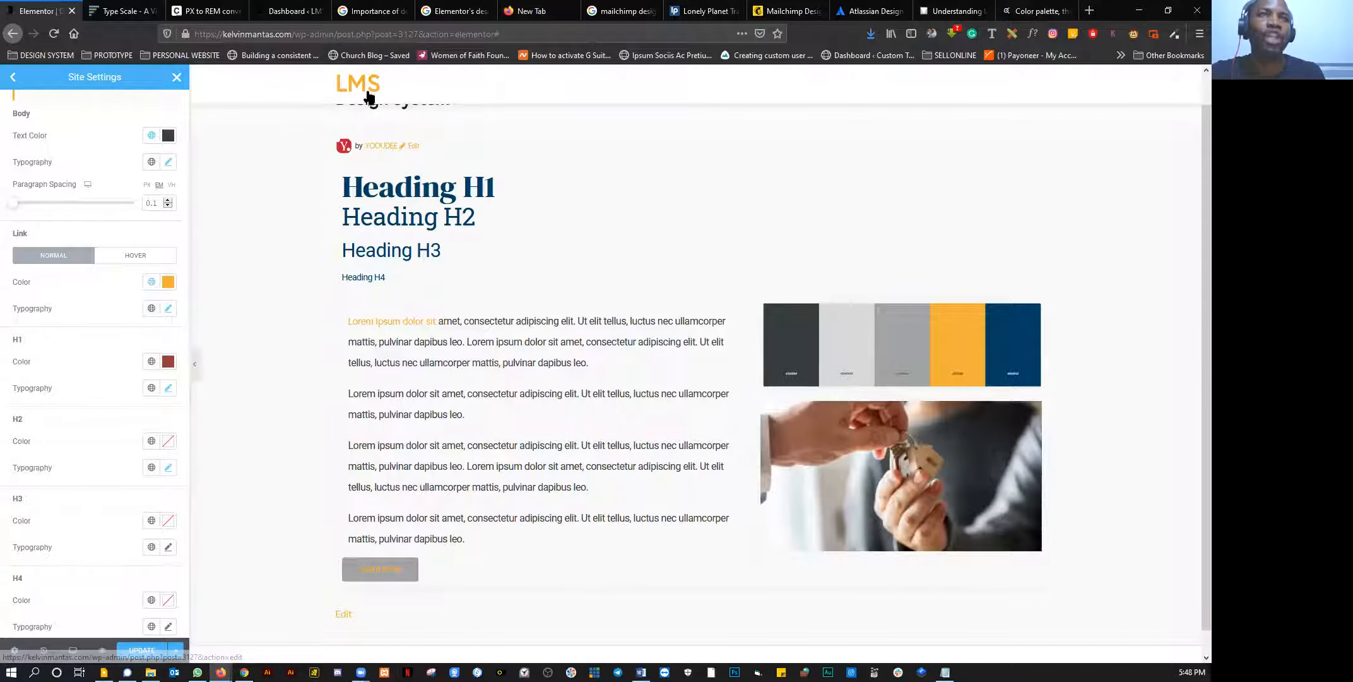
Step: Assign the Navy Blue global color to the theme style's normal links
left_click(149, 284)
left_click(77, 344)
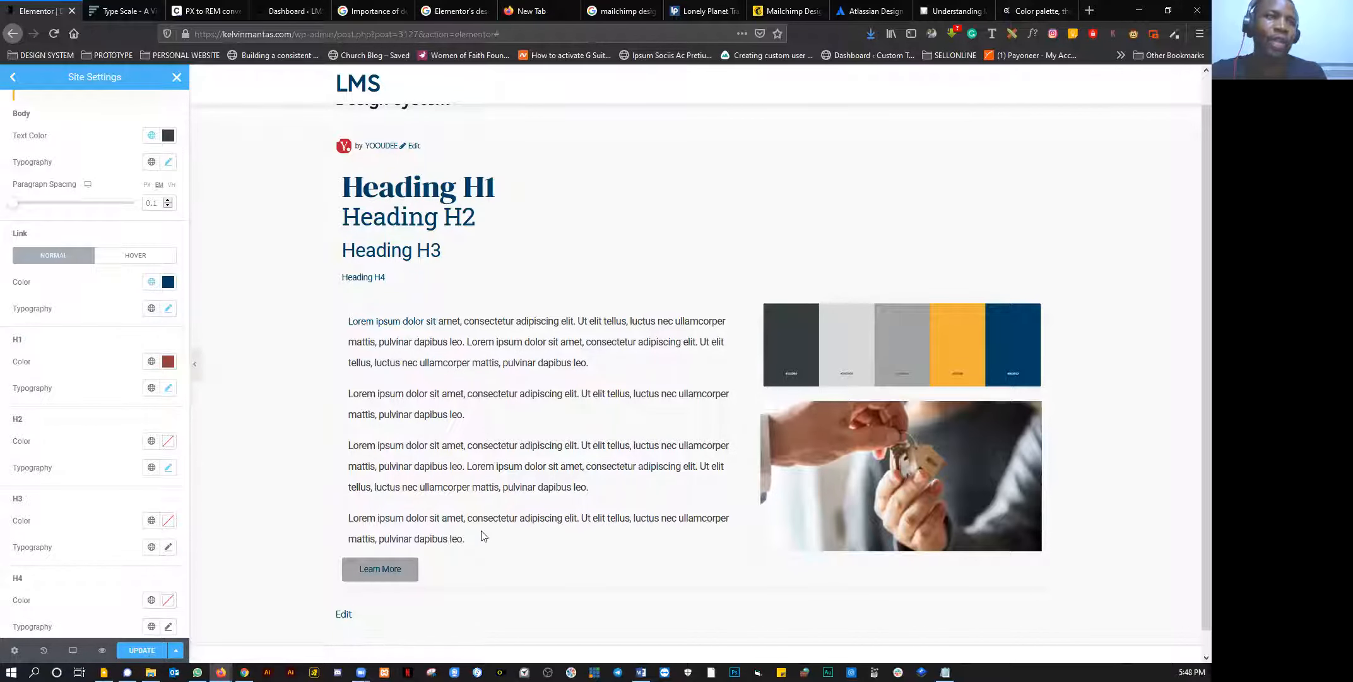
scroll(483, 536, "down", 1)
scroll(83, 454, "down", 2)
scroll(48, 178, "up", 3)
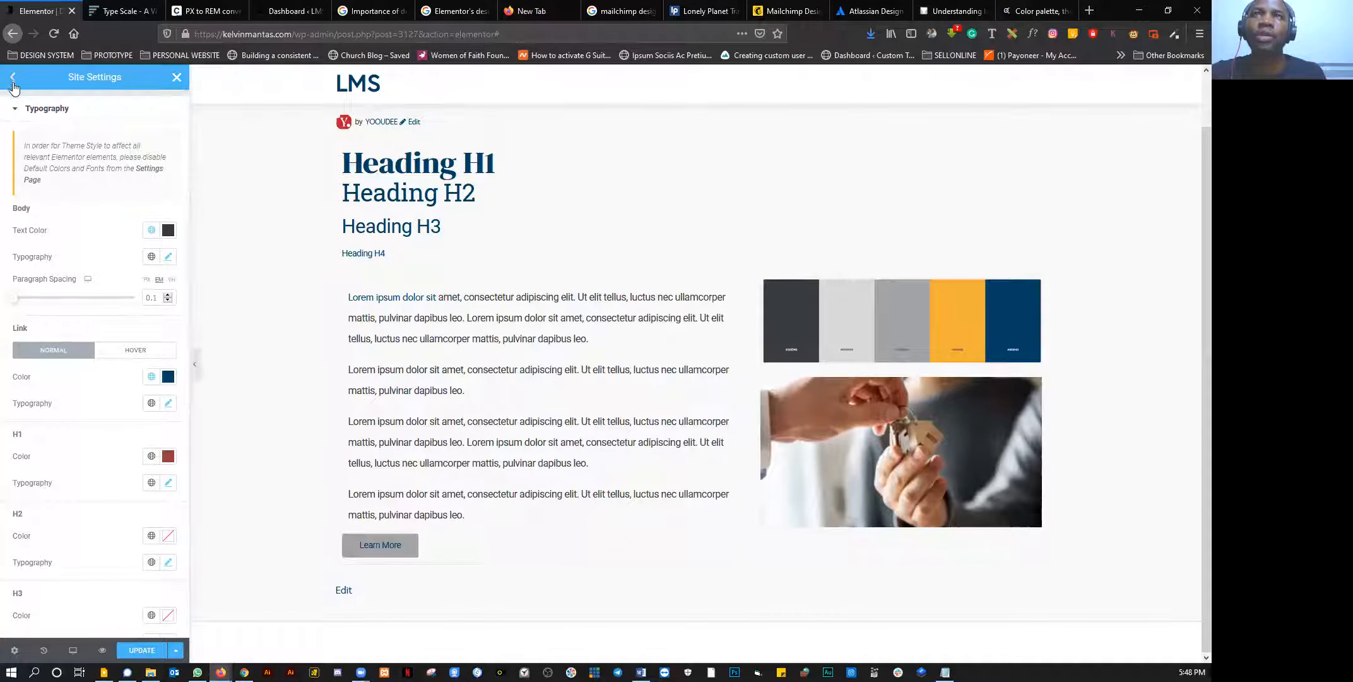
Step: Try out custom reds for the theme style's normal button text color and settle on the Light Gray global color
left_click(16, 110)
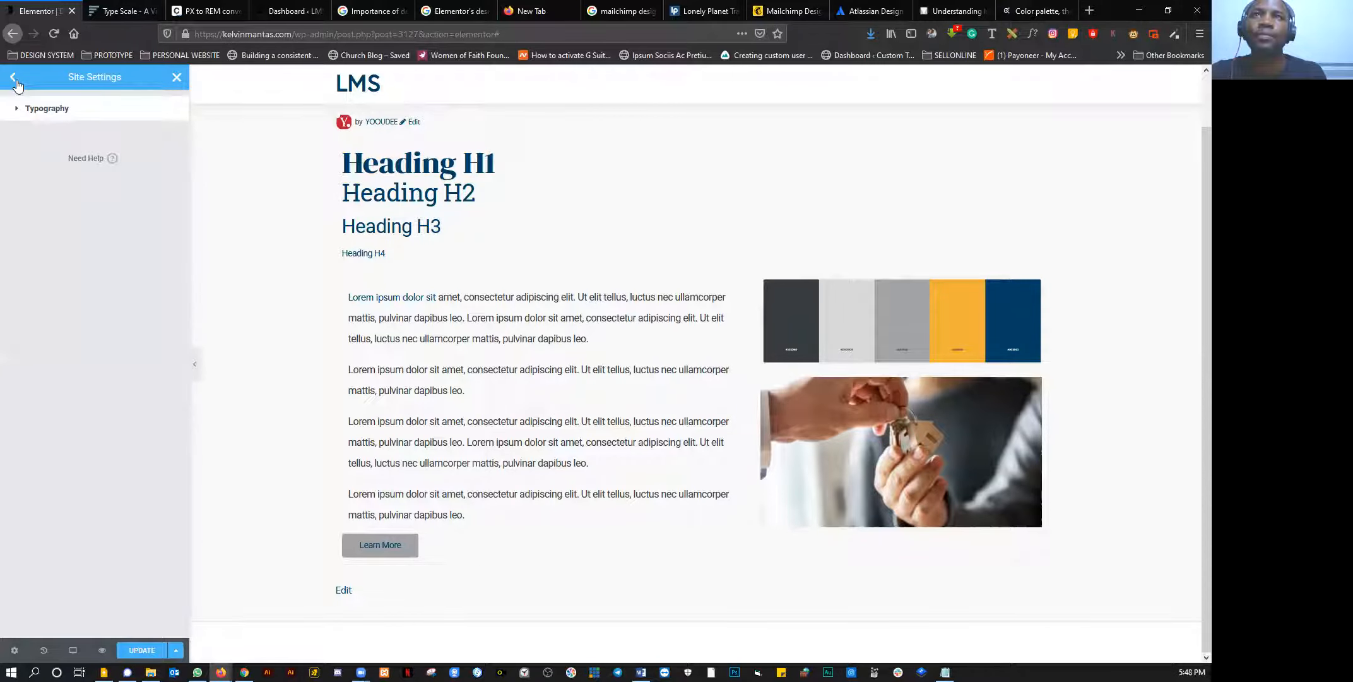
left_click(14, 78)
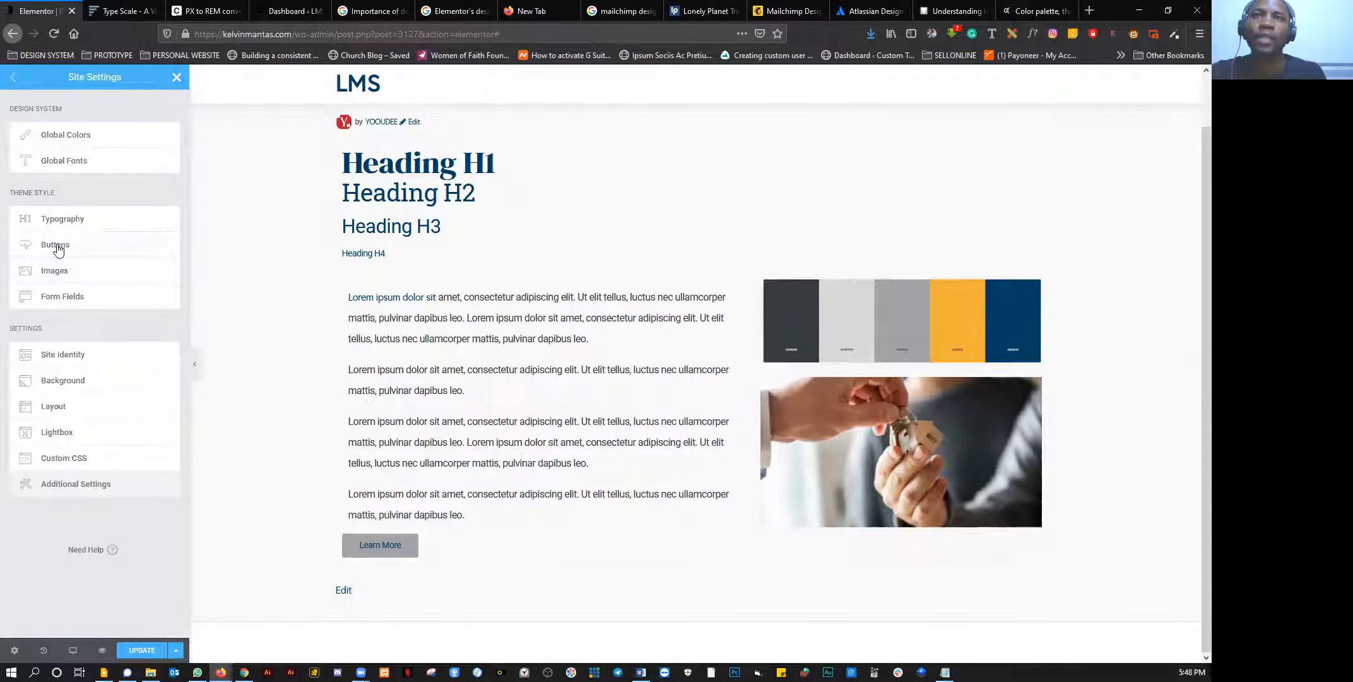
left_click(55, 246)
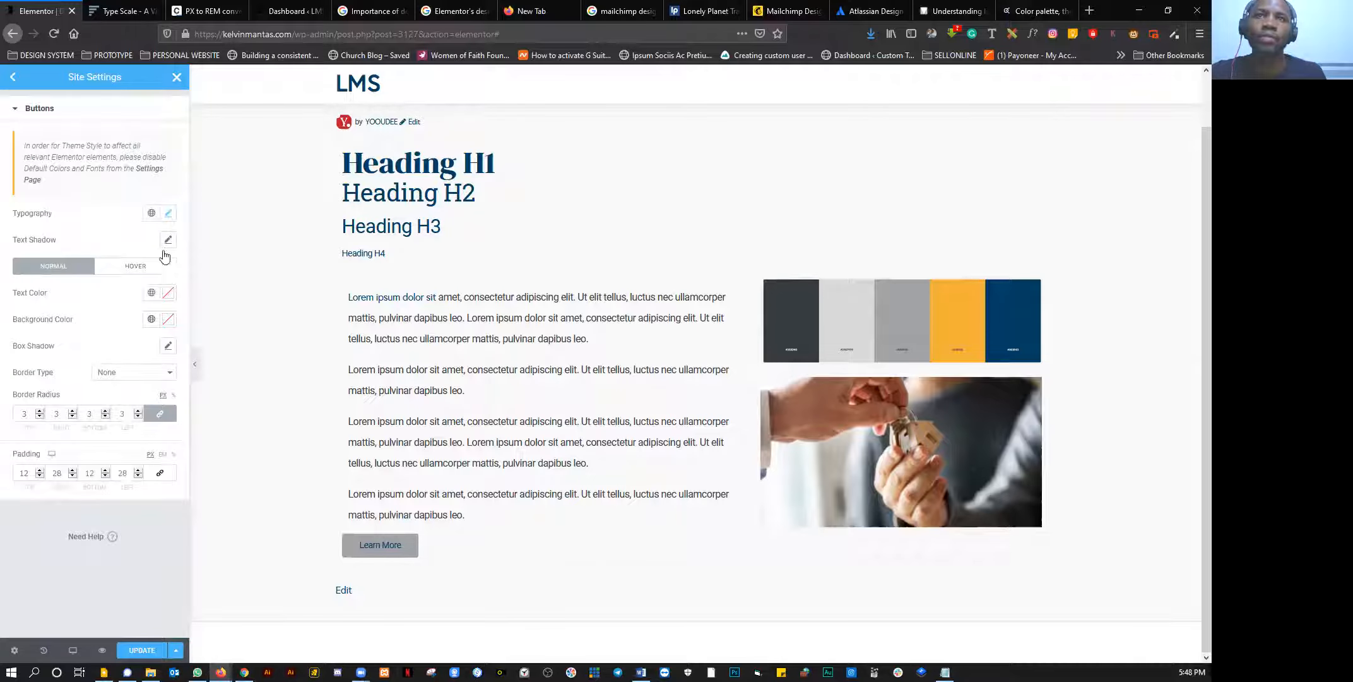
left_click(168, 293)
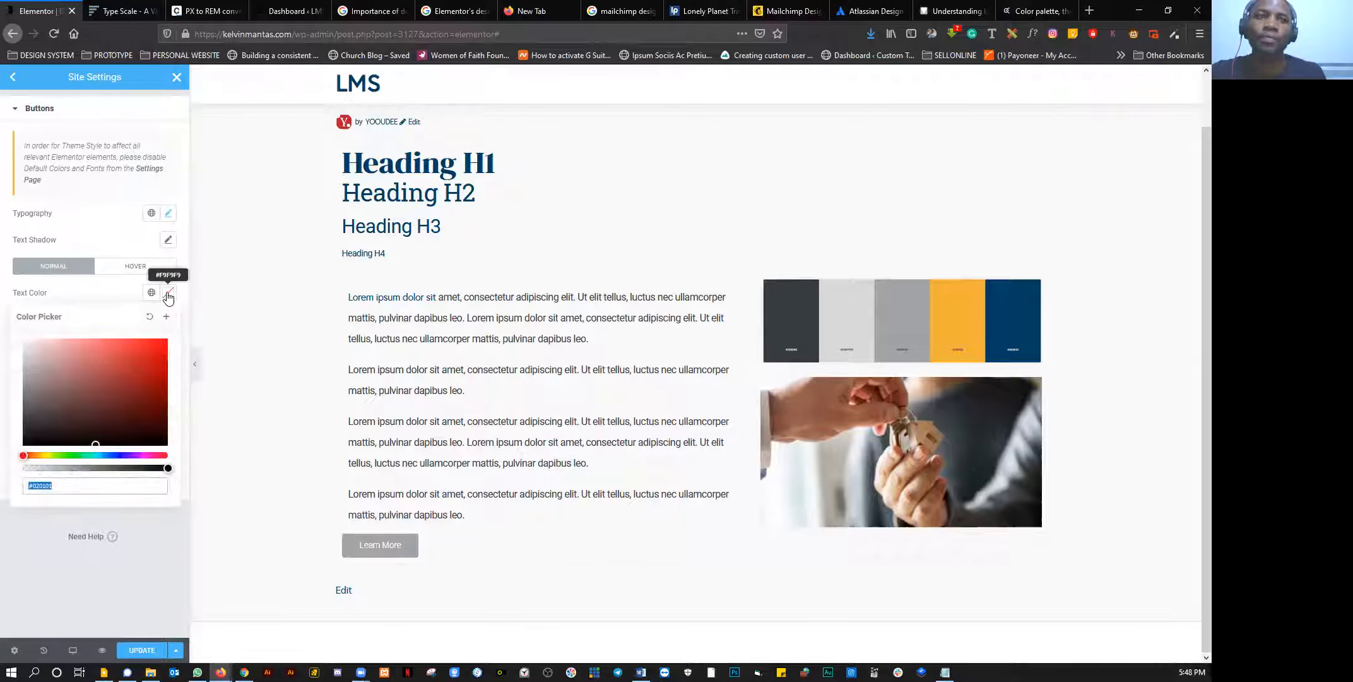
left_click(116, 371)
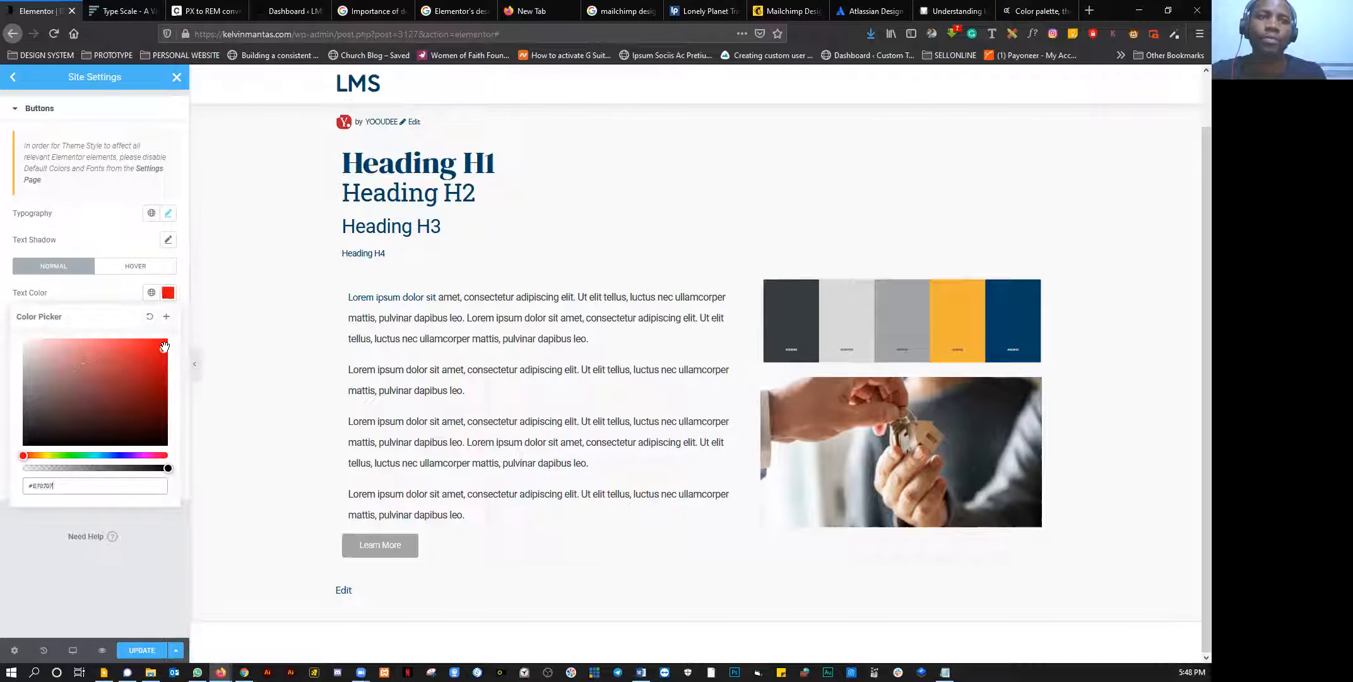
left_click(76, 389)
mouse_move(67, 412)
left_mouse_down()
mouse_move(169, 343)
mouse_move(149, 352)
left_mouse_up()
left_click(151, 296)
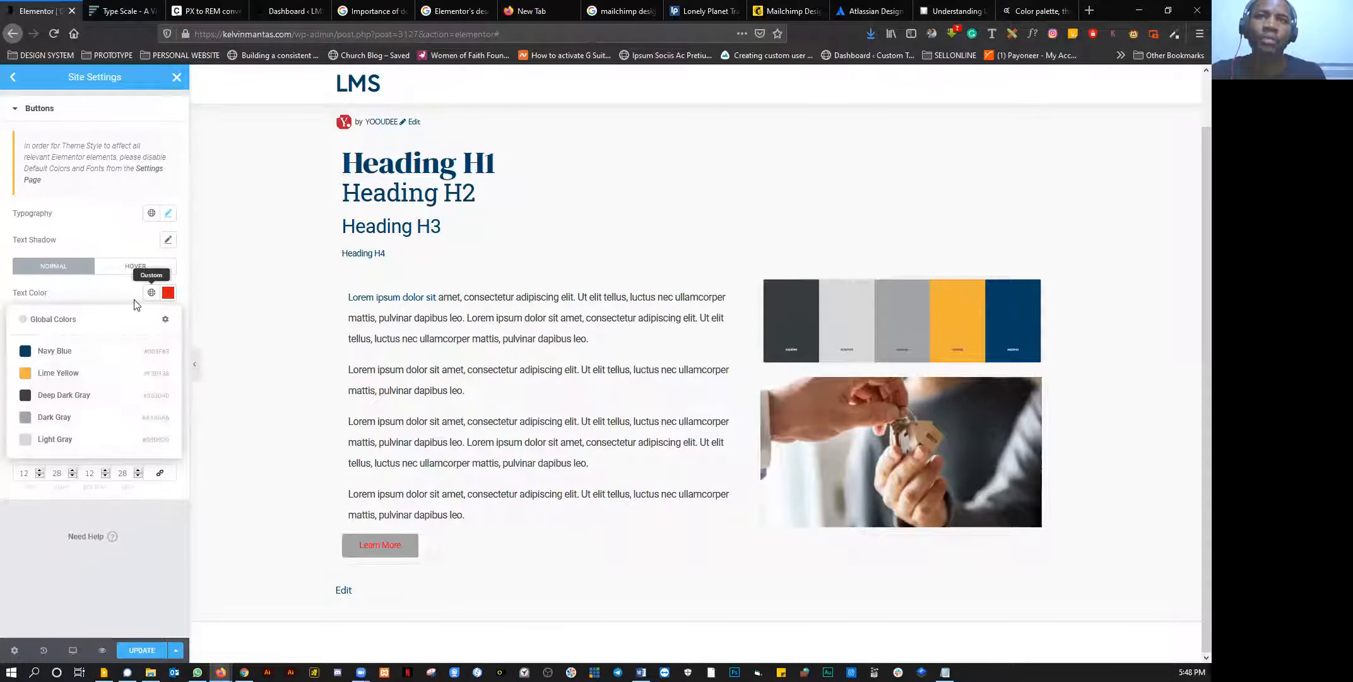
left_click(63, 439)
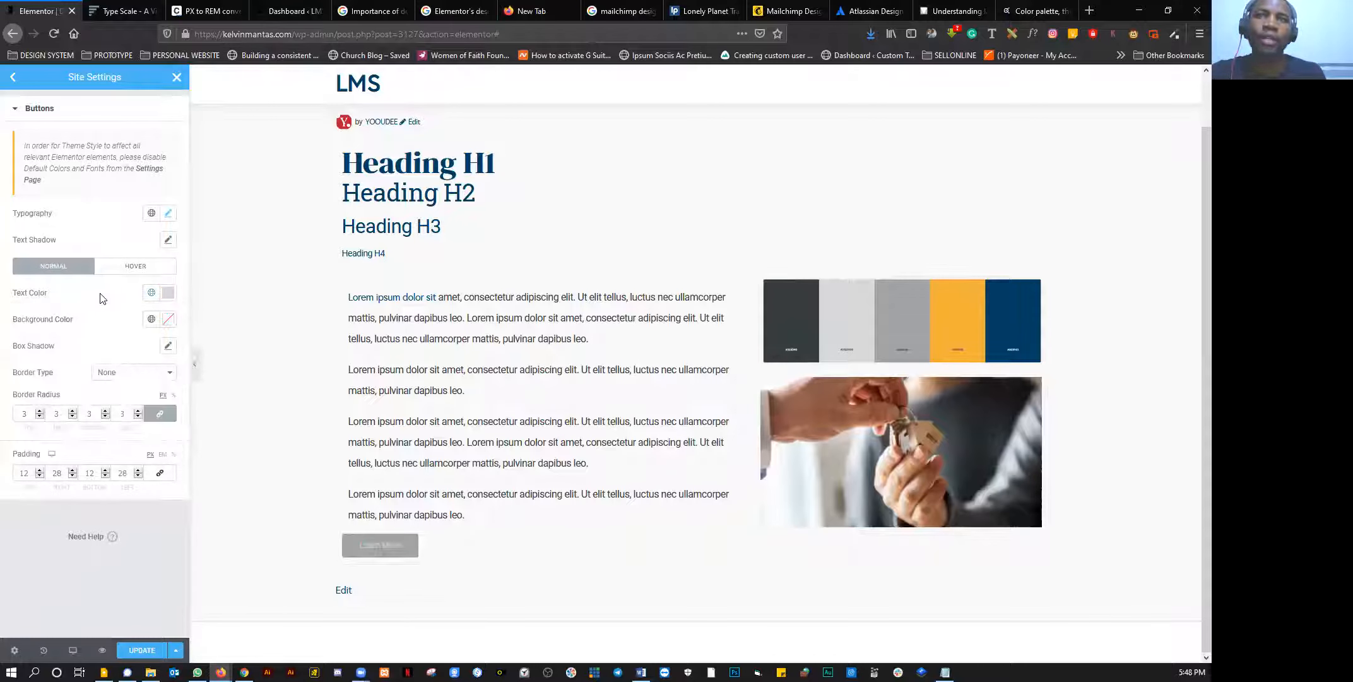
Step: Assign the Lime Yellow global color to the theme style's normal button background
left_click(151, 319)
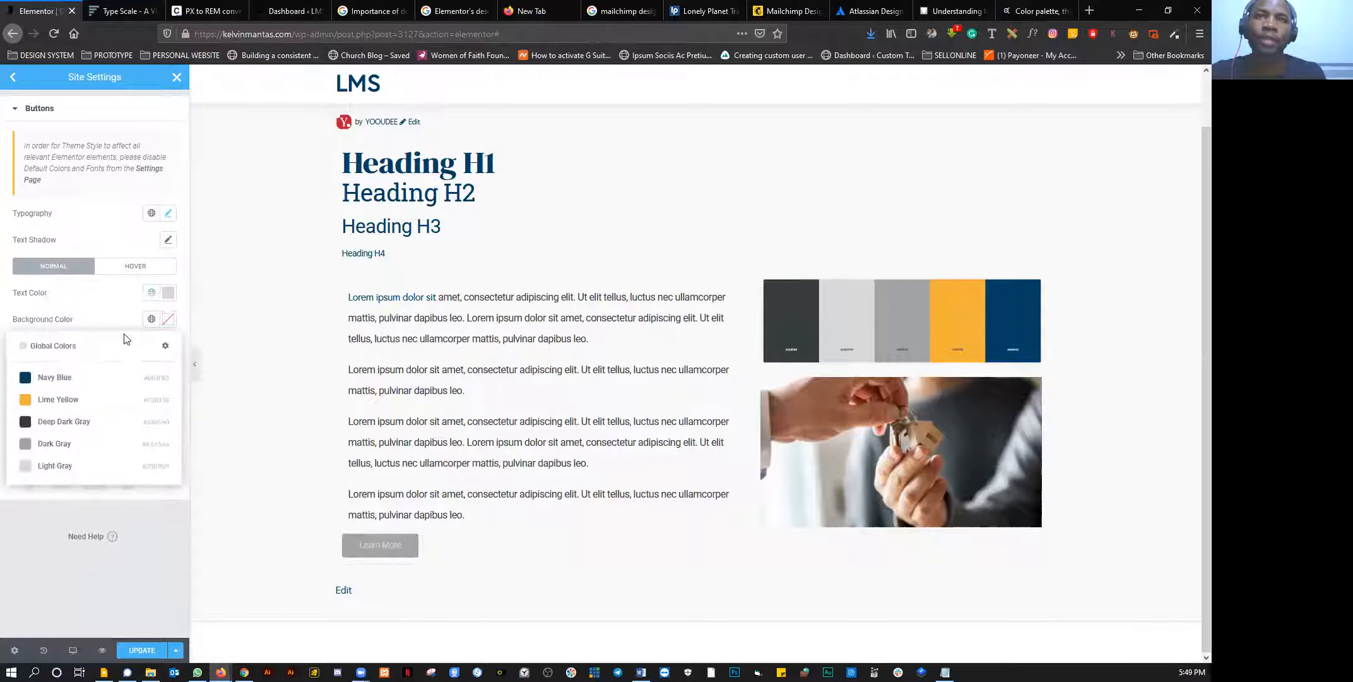
left_click(82, 399)
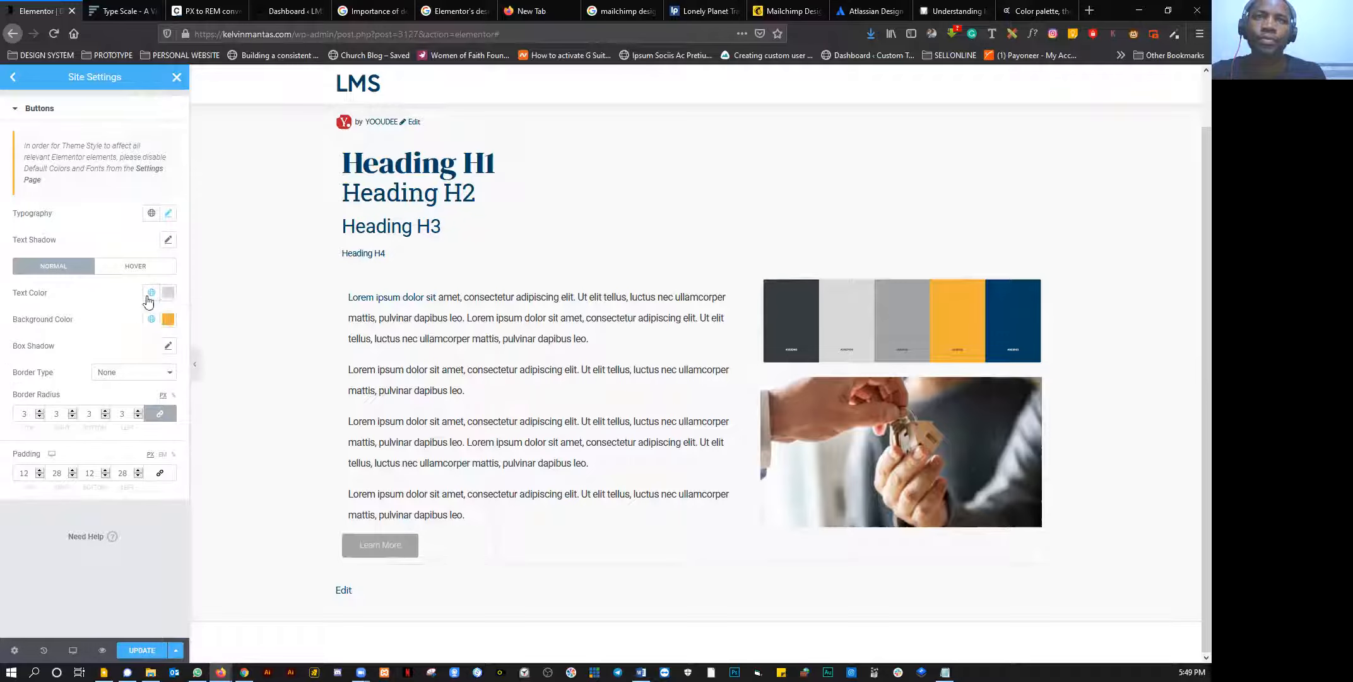
left_click(126, 270)
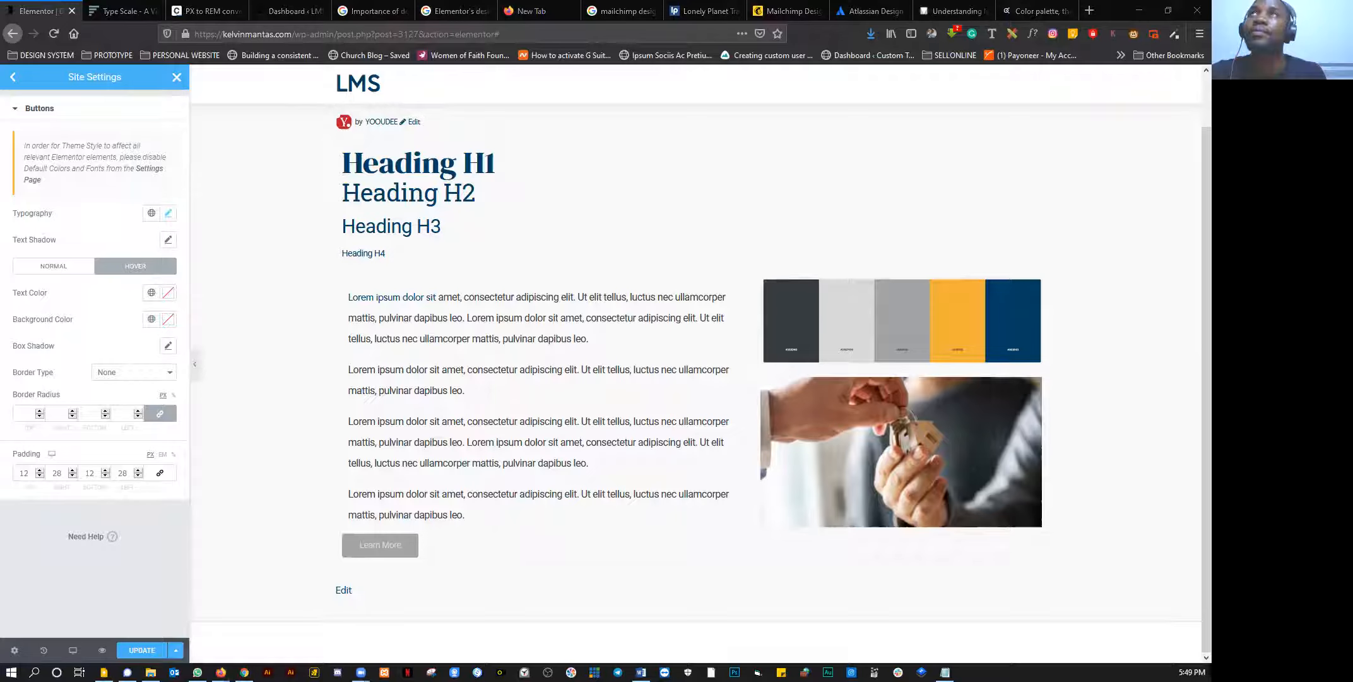
left_click(48, 267)
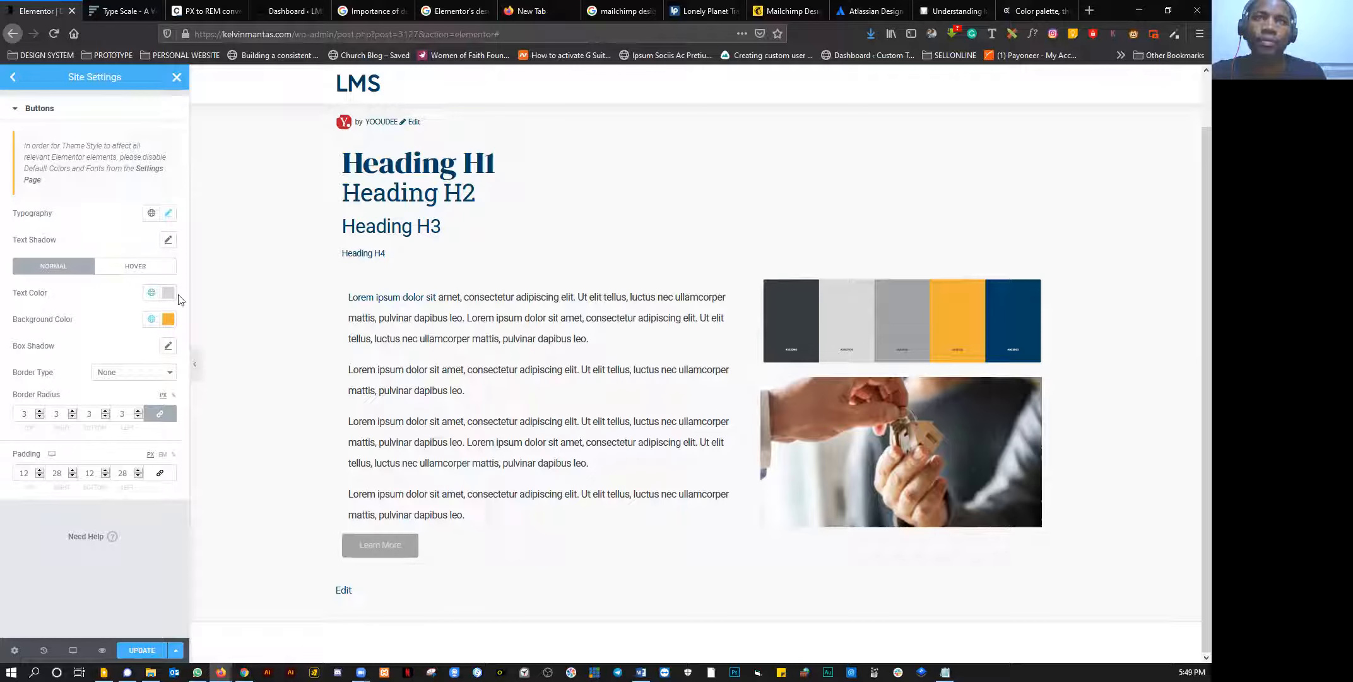
Step: Give the theme style's buttons a Navy Blue text color and a Lime Yellow background on hover, using the global colors
left_click(136, 267)
left_click(149, 292)
left_click(54, 350)
left_click(152, 319)
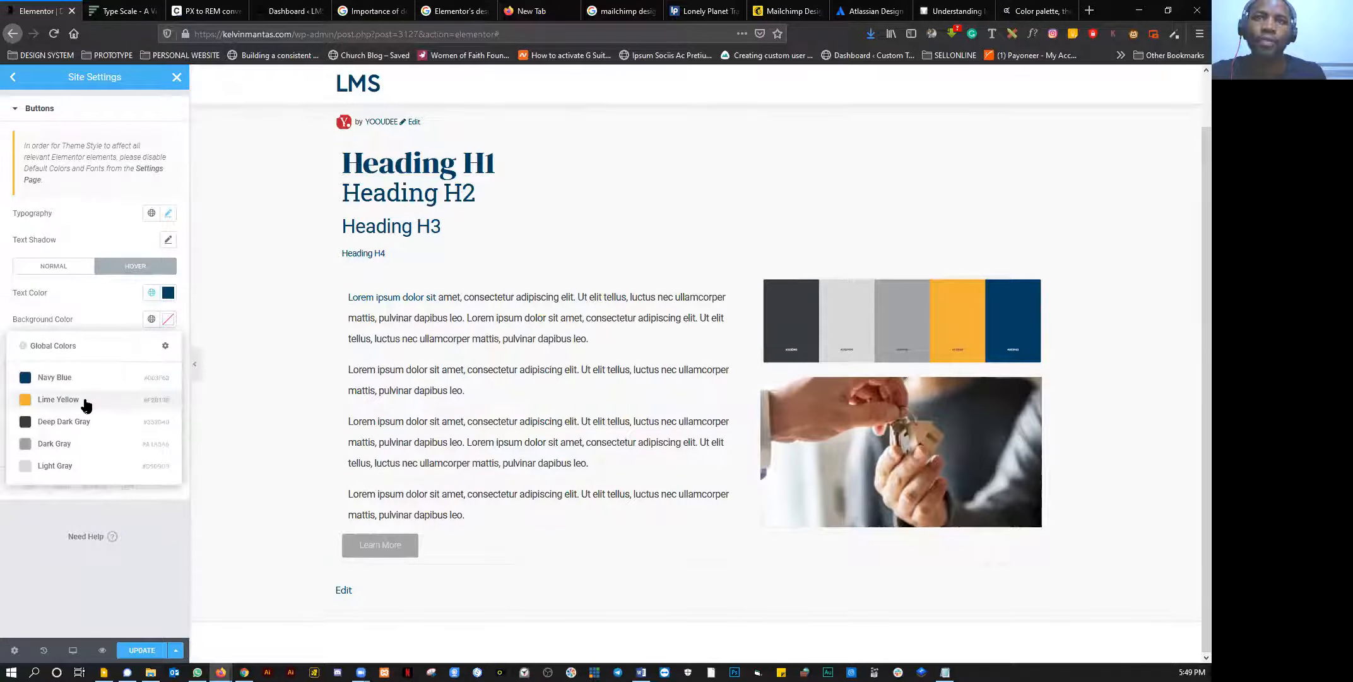
left_click(85, 400)
Step: Assign the Navy Blue global color to the theme style's normal button background
left_click(57, 265)
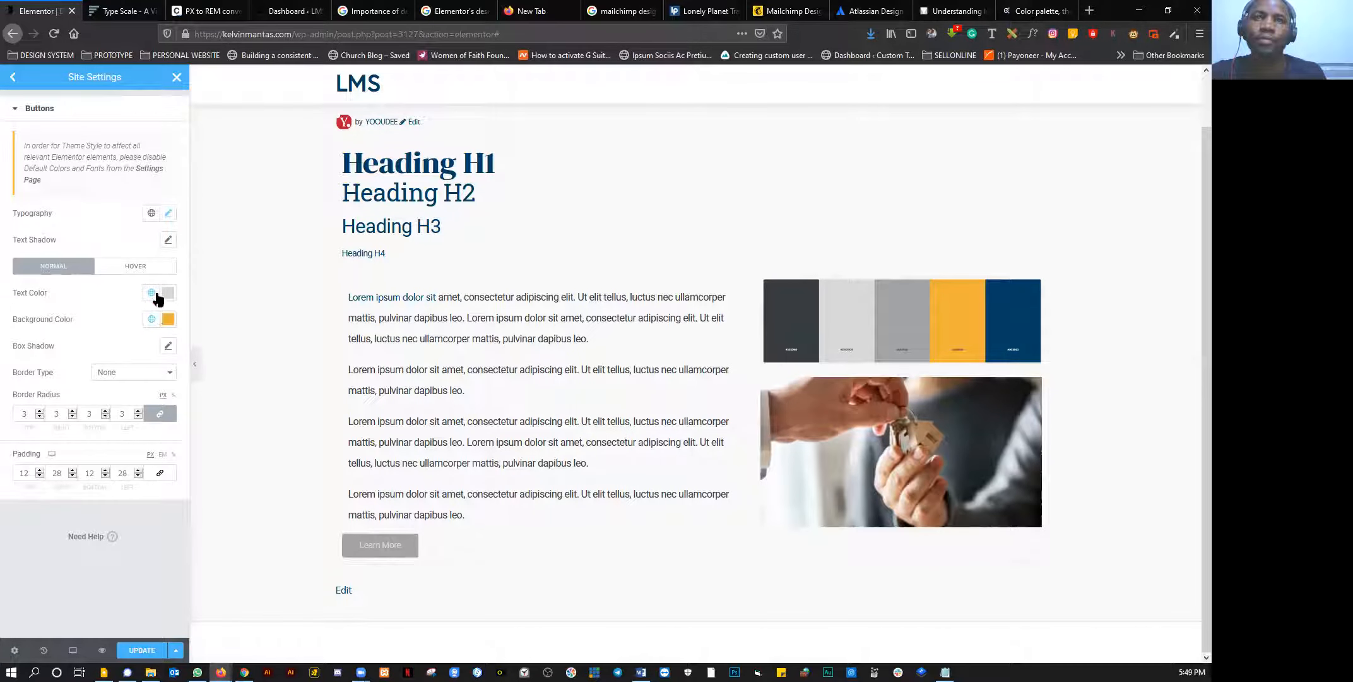
left_click(152, 320)
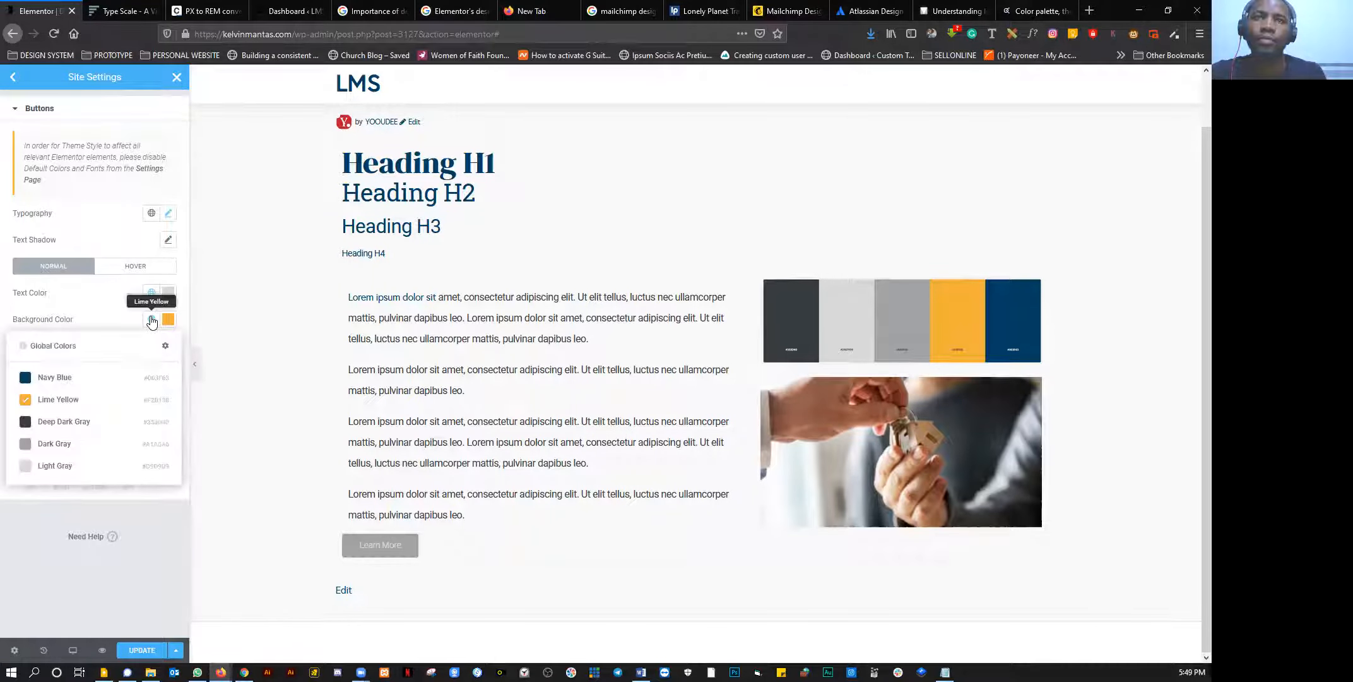
left_click(45, 379)
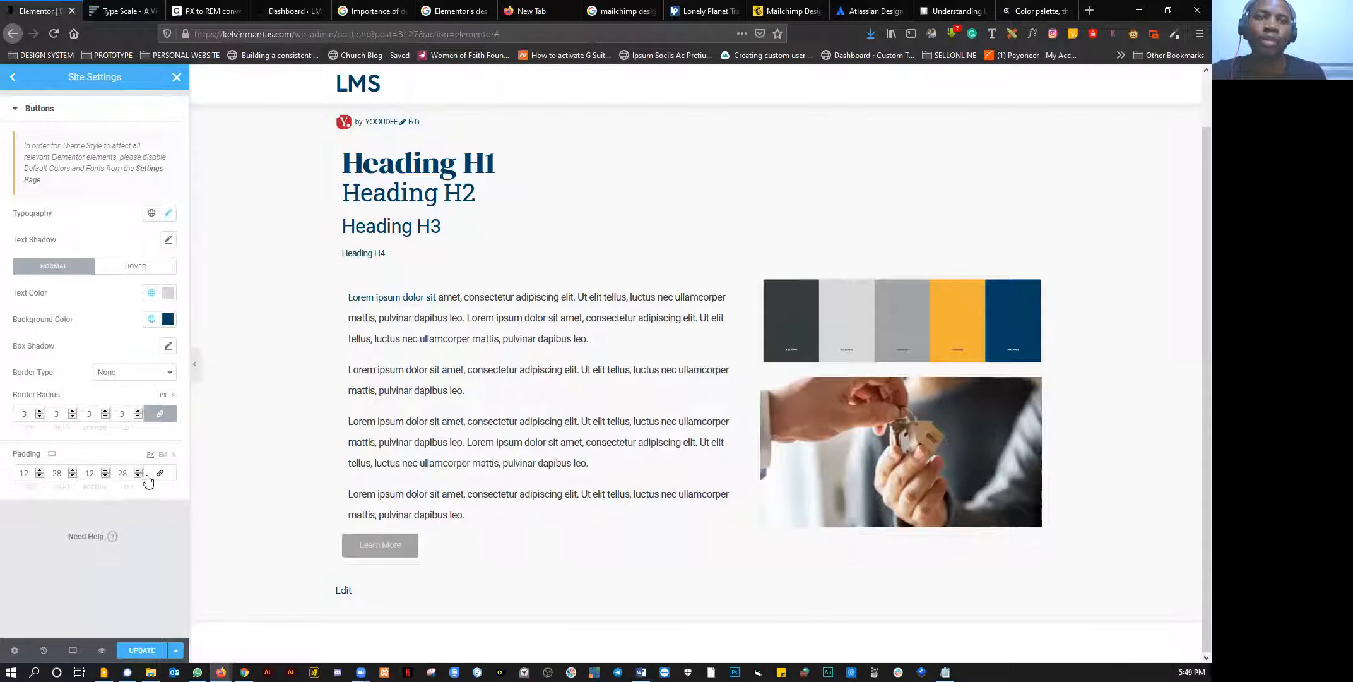
Step: Set the buttons' border radius to unlinked values of 0, 20, 0 and 20, and save the site settings
left_click(162, 415)
double_click(126, 416)
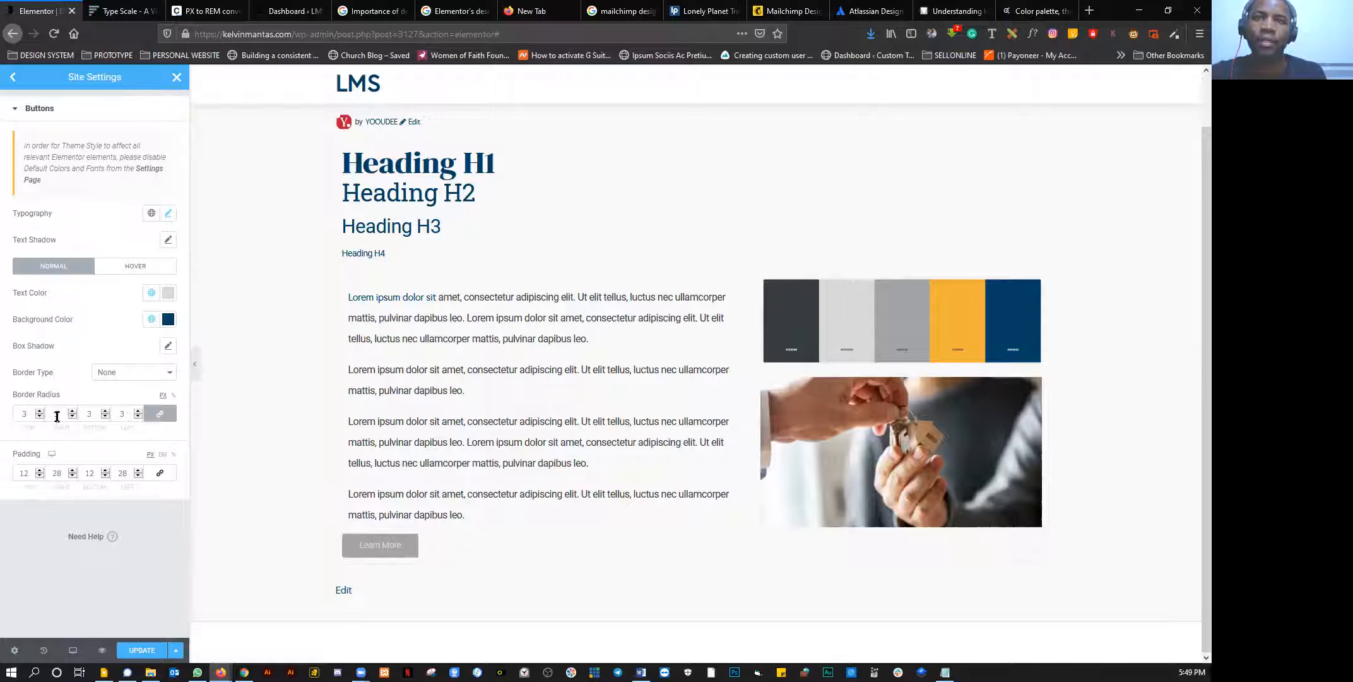
type("0")
left_click(160, 414)
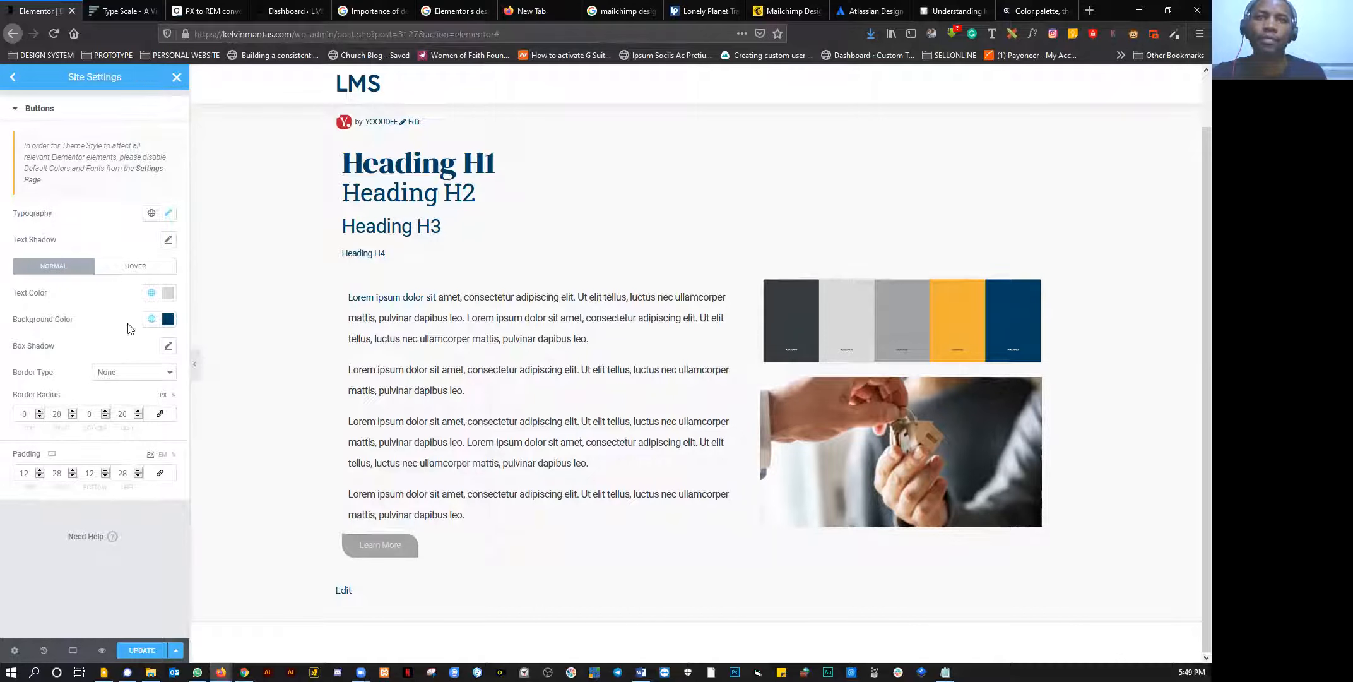
left_click(155, 650)
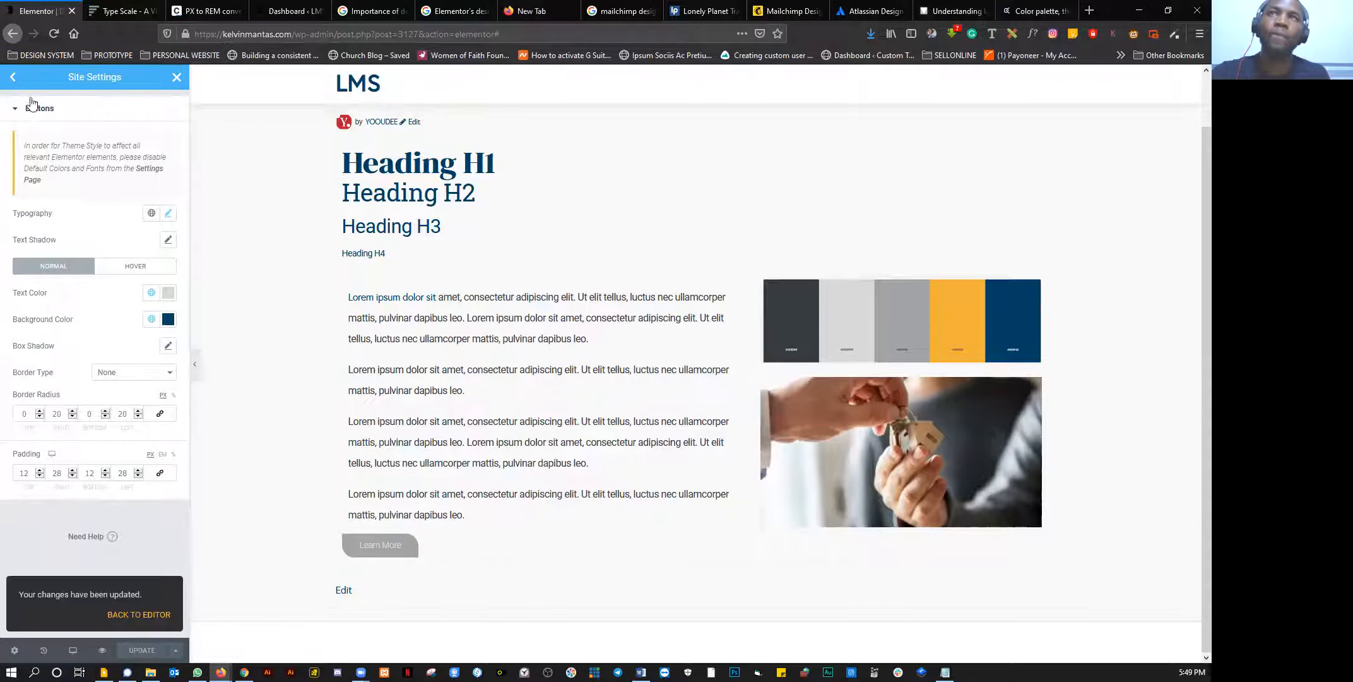
Step: Open the theme style's image settings
left_click(13, 77)
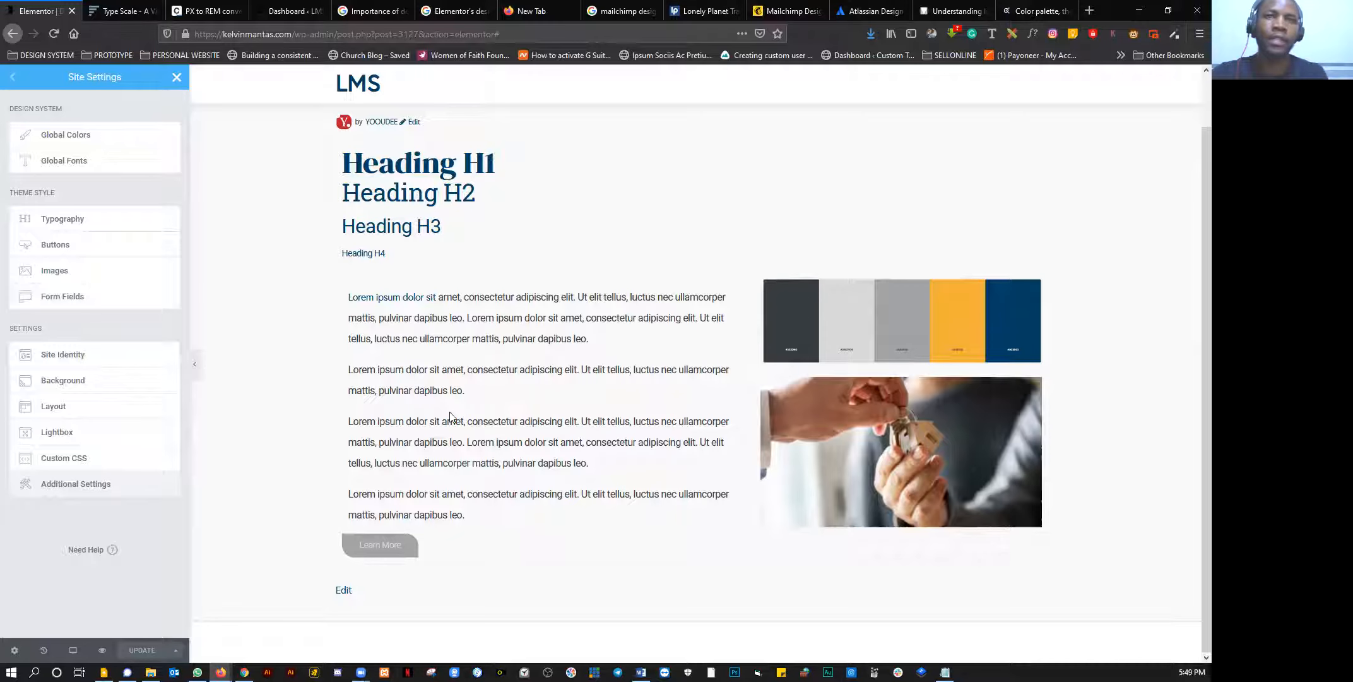
scroll(396, 425, "up", 1)
scroll(396, 425, "down", 1)
scroll(397, 425, "up", 1)
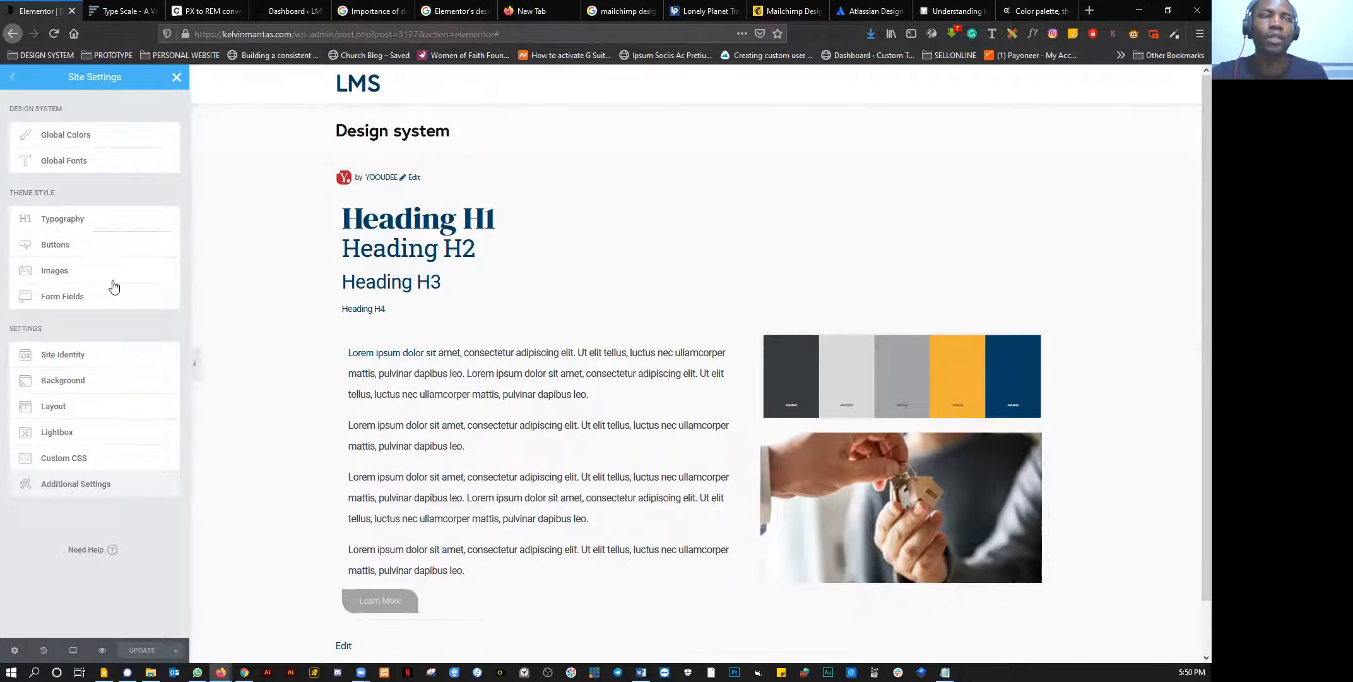
scroll(495, 467, "down", 1)
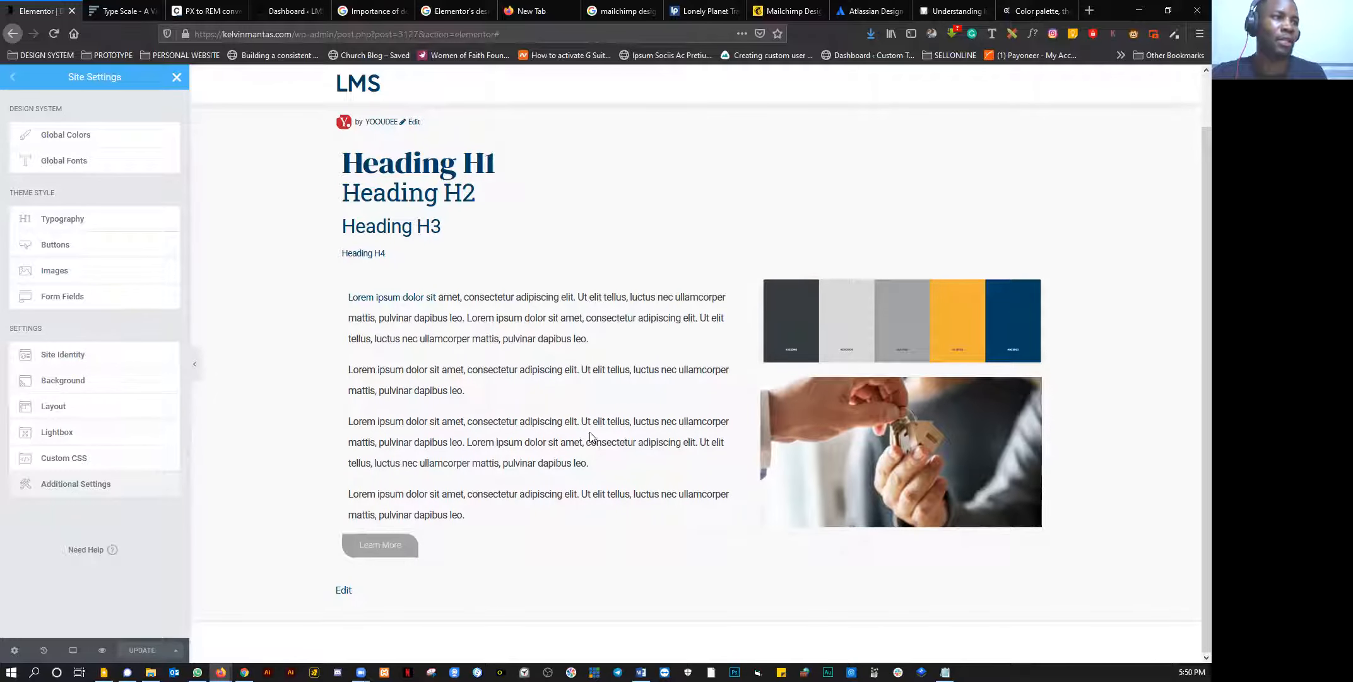
left_click(64, 274)
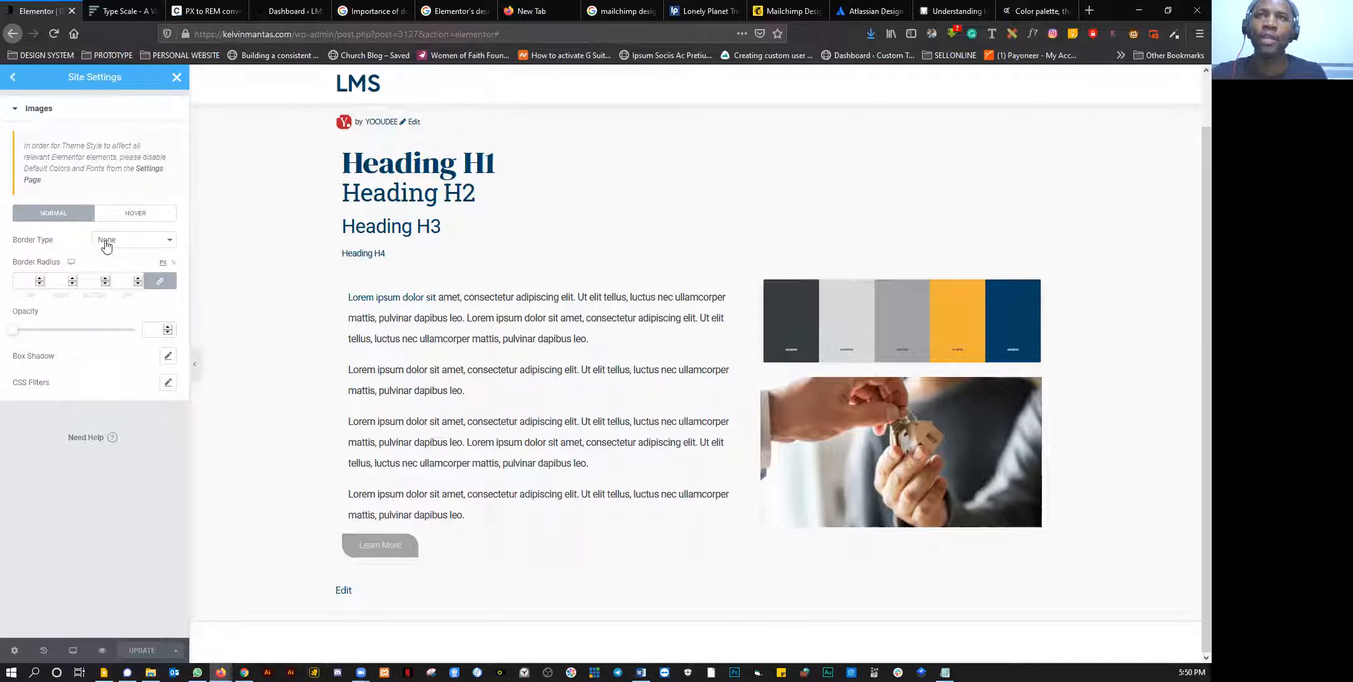
Step: Set the border radius of the global image style's normal state to 15 on all four corners
left_click(116, 283)
type("30")
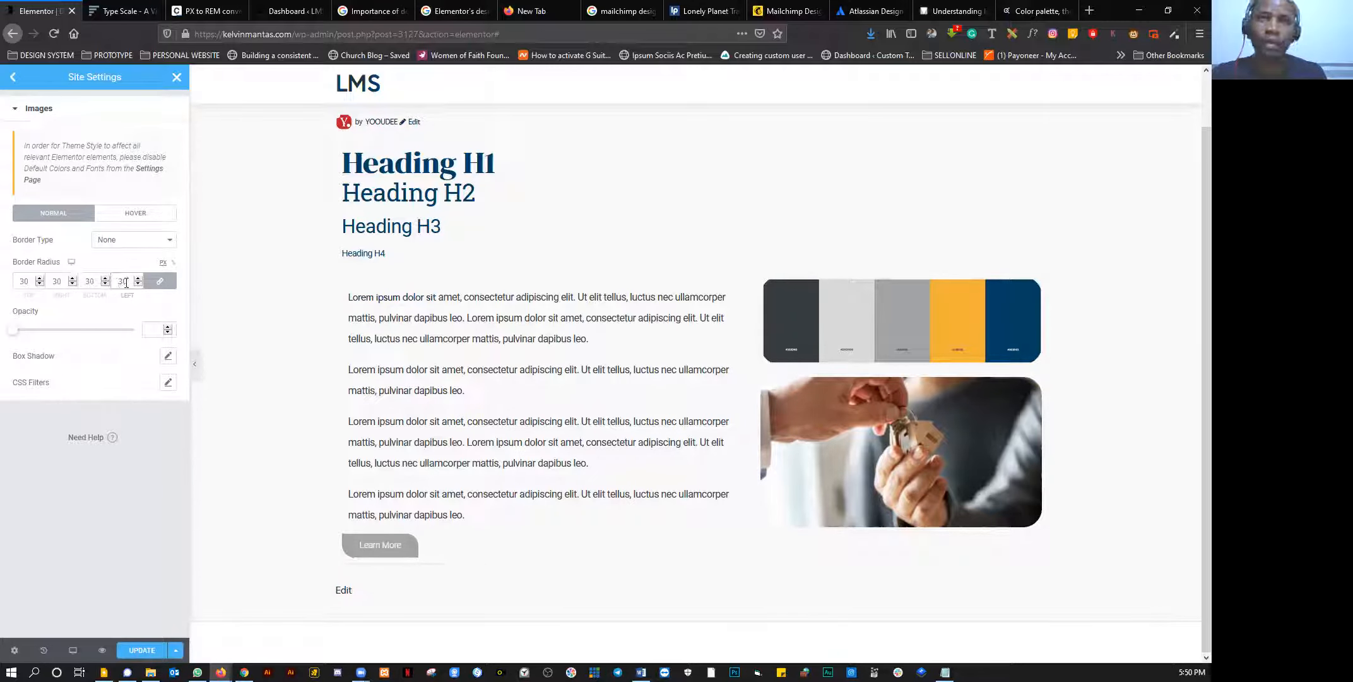
double_click(126, 283)
type("15")
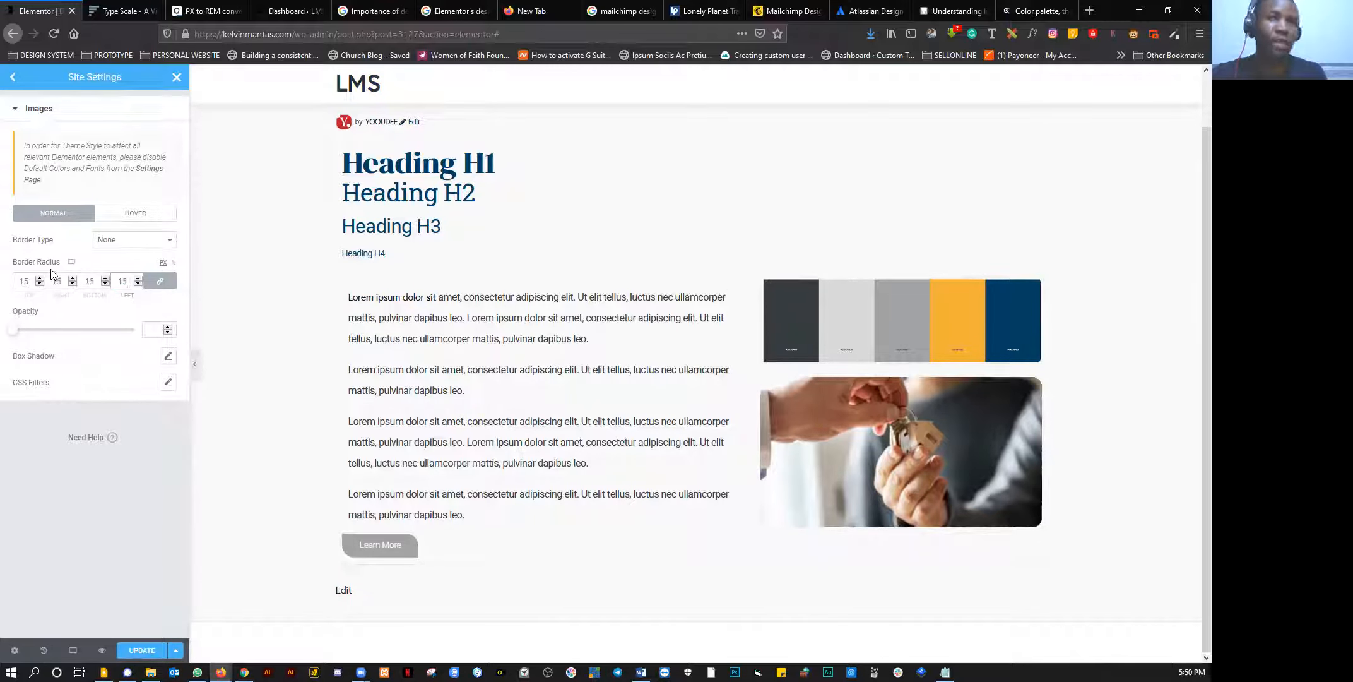
Step: Give images a box shadow with horizontal 7, vertical 10, blur 9 and a black colour at about 0.14 opacity
left_click(168, 355)
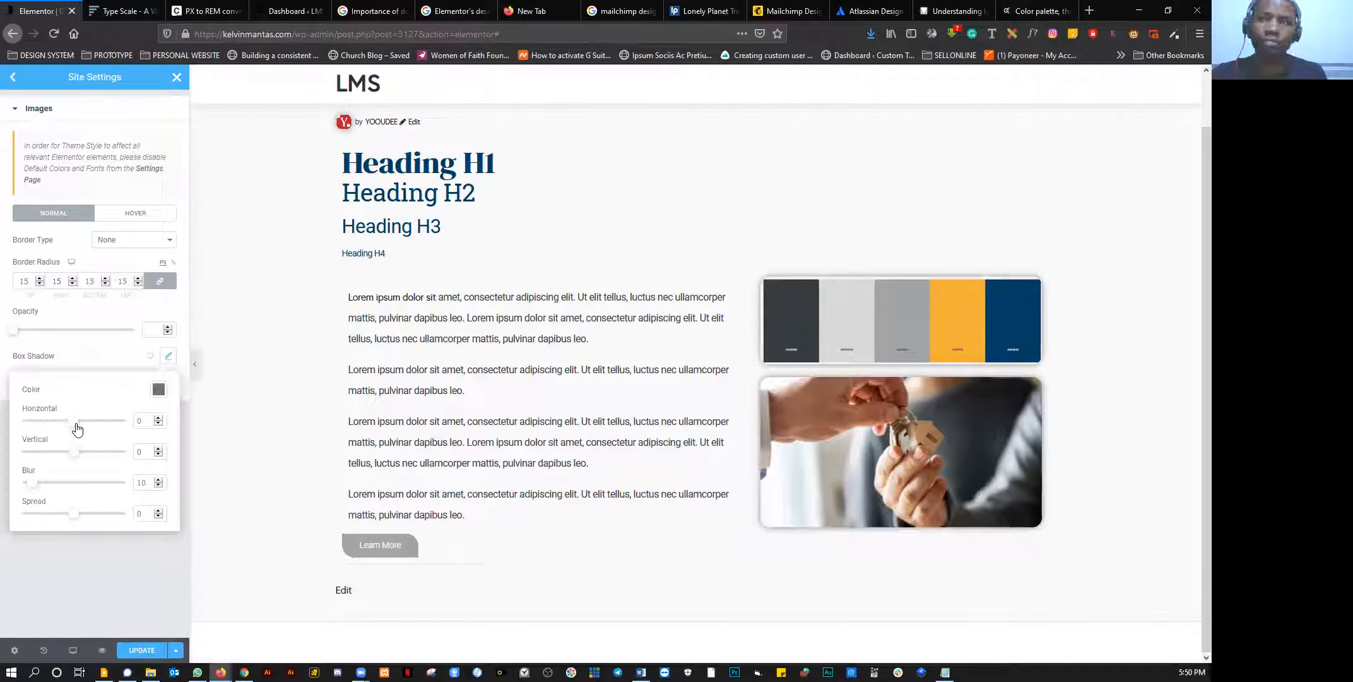
mouse_move(74, 452)
left_mouse_down()
mouse_move(65, 424)
mouse_move(76, 429)
left_mouse_up()
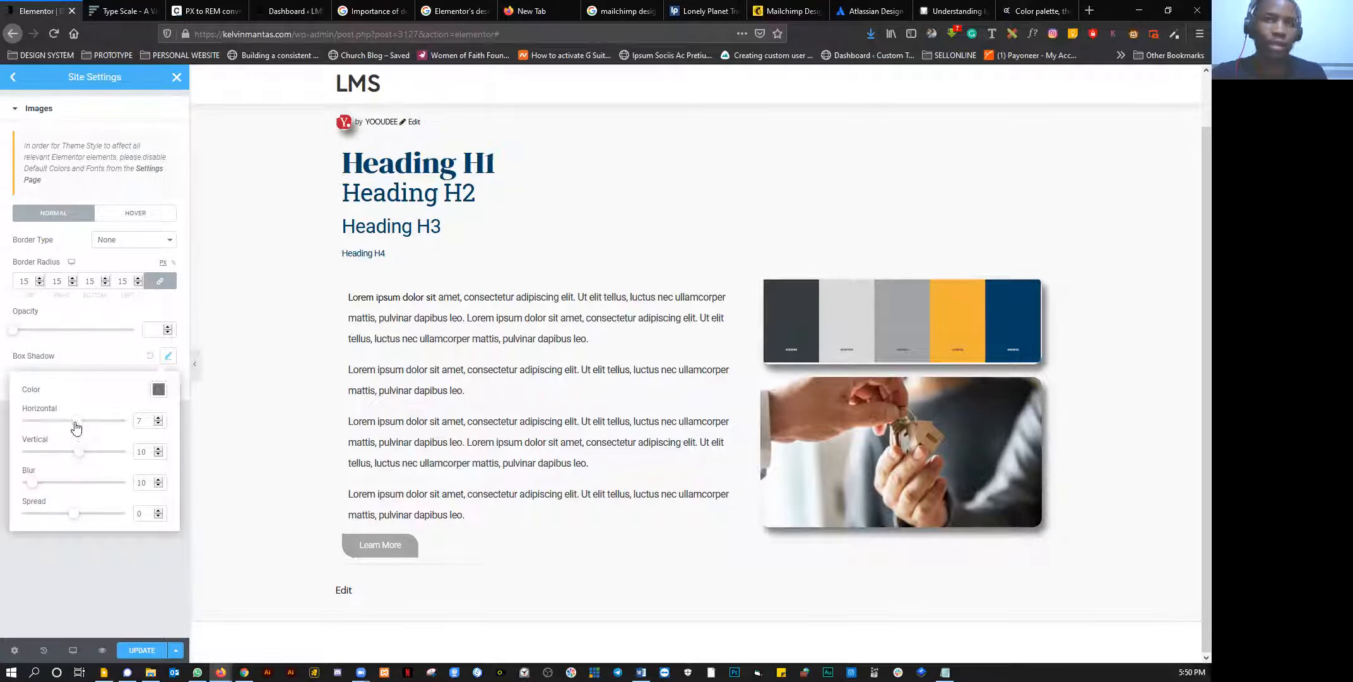
left_click(158, 389)
left_click_drag(166, 564, 119, 567)
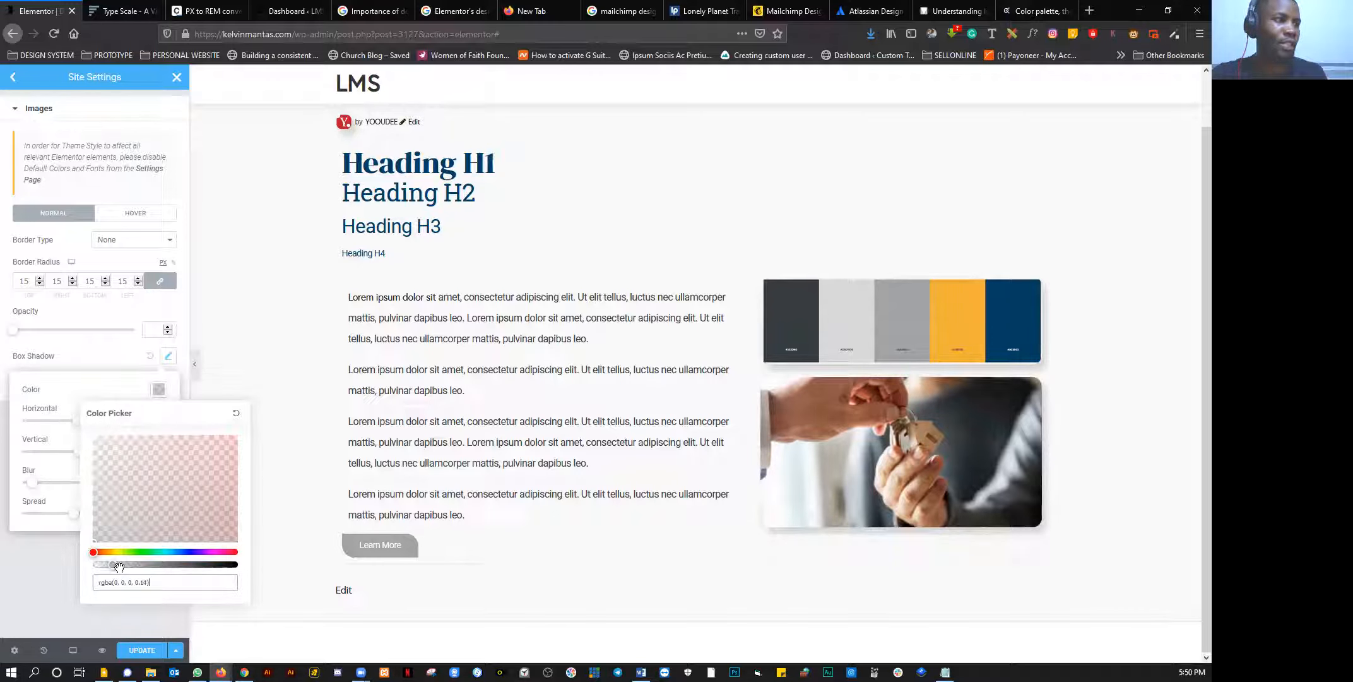
left_click(39, 487)
left_click_drag(38, 487, 29, 491)
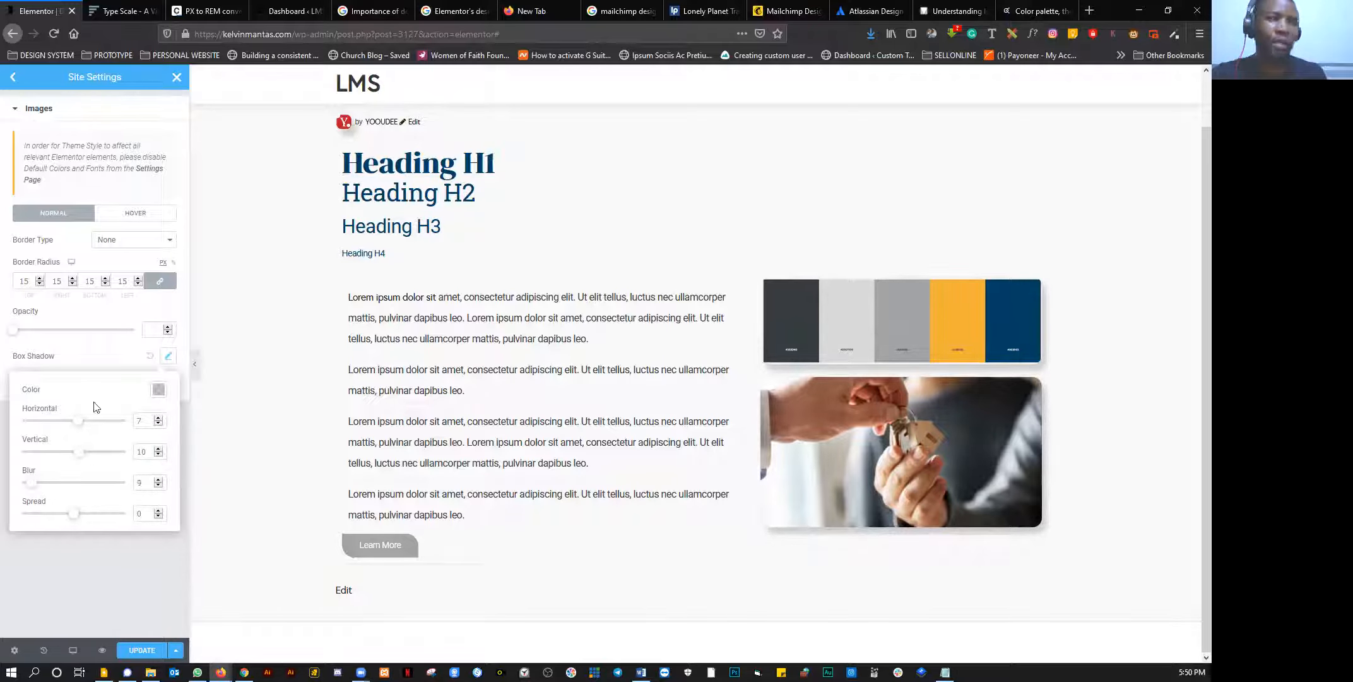
left_click(93, 345)
Step: Set the transition duration of the images' hover state to 0.8 seconds and return to the normal state
left_click(115, 213)
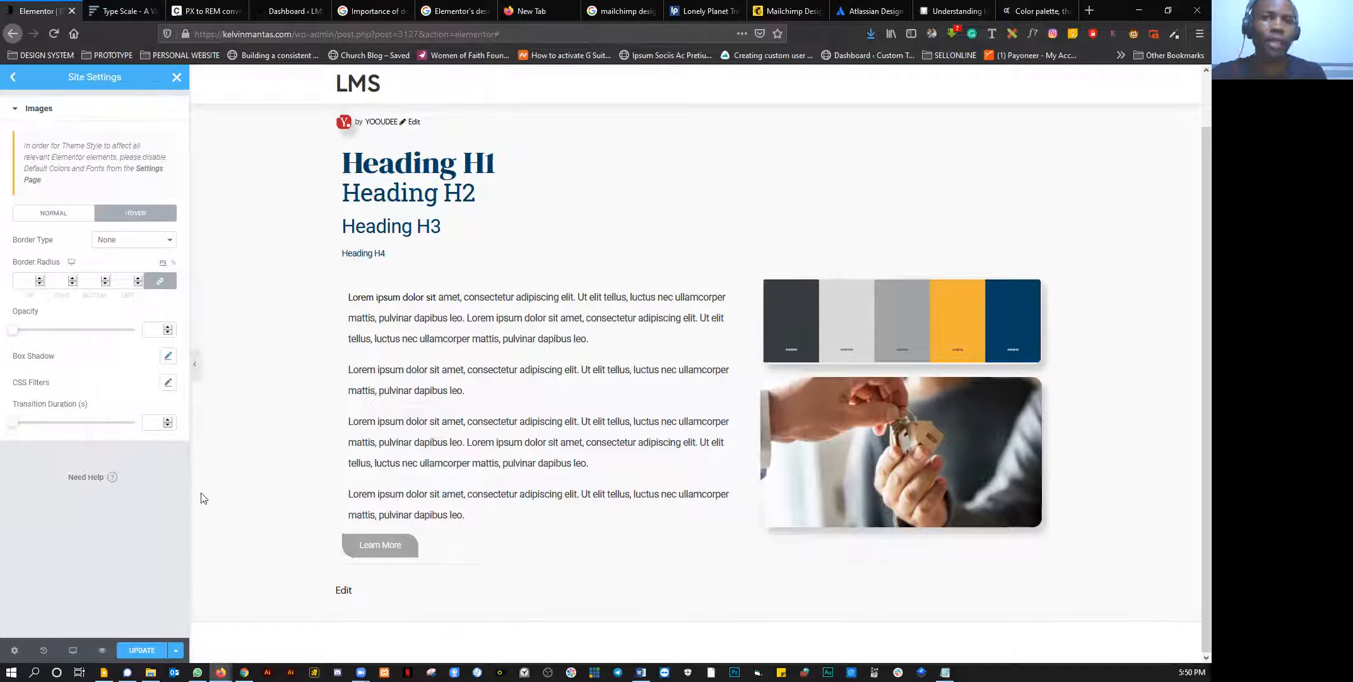
left_click(168, 382)
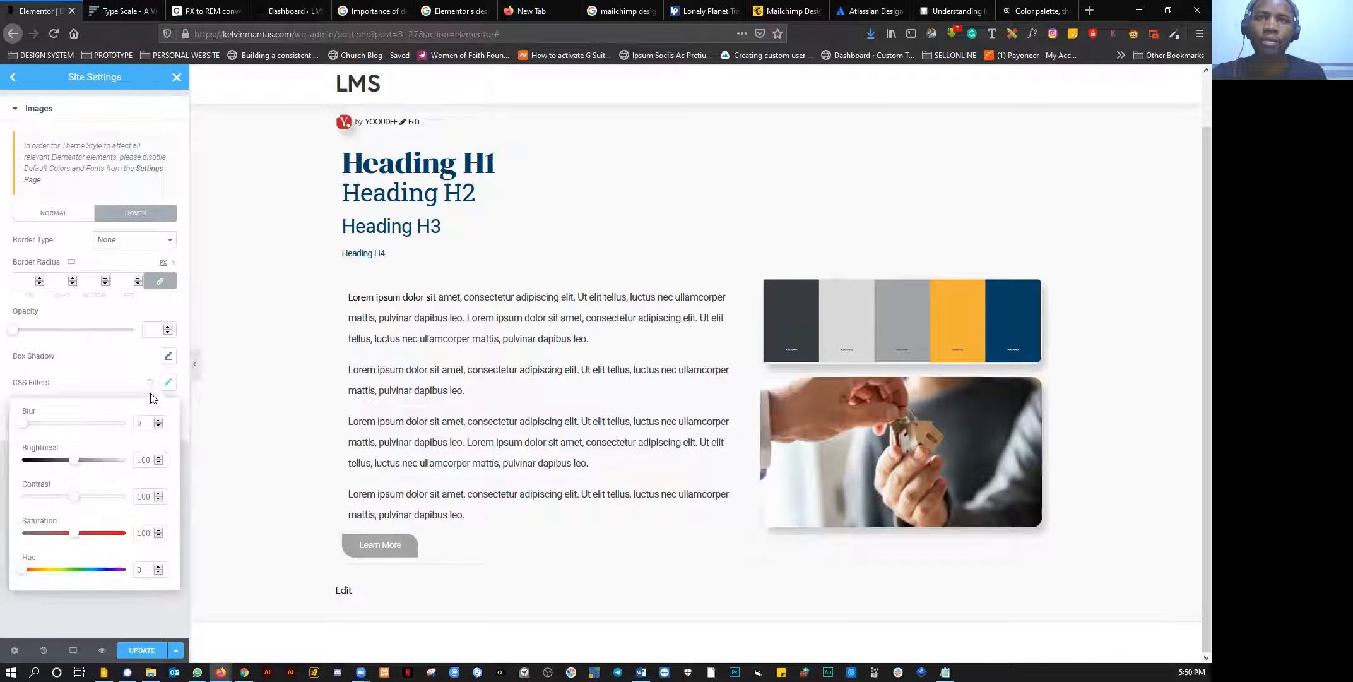
left_click(6, 539)
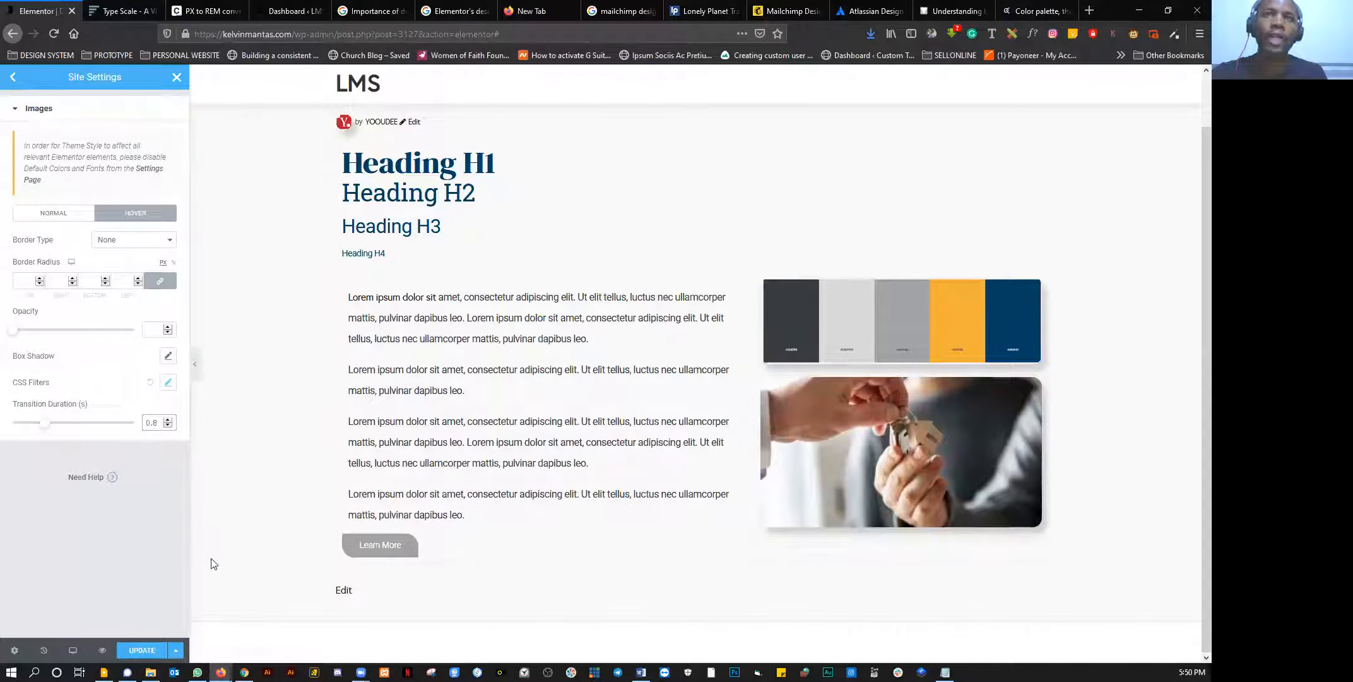
left_click(51, 216)
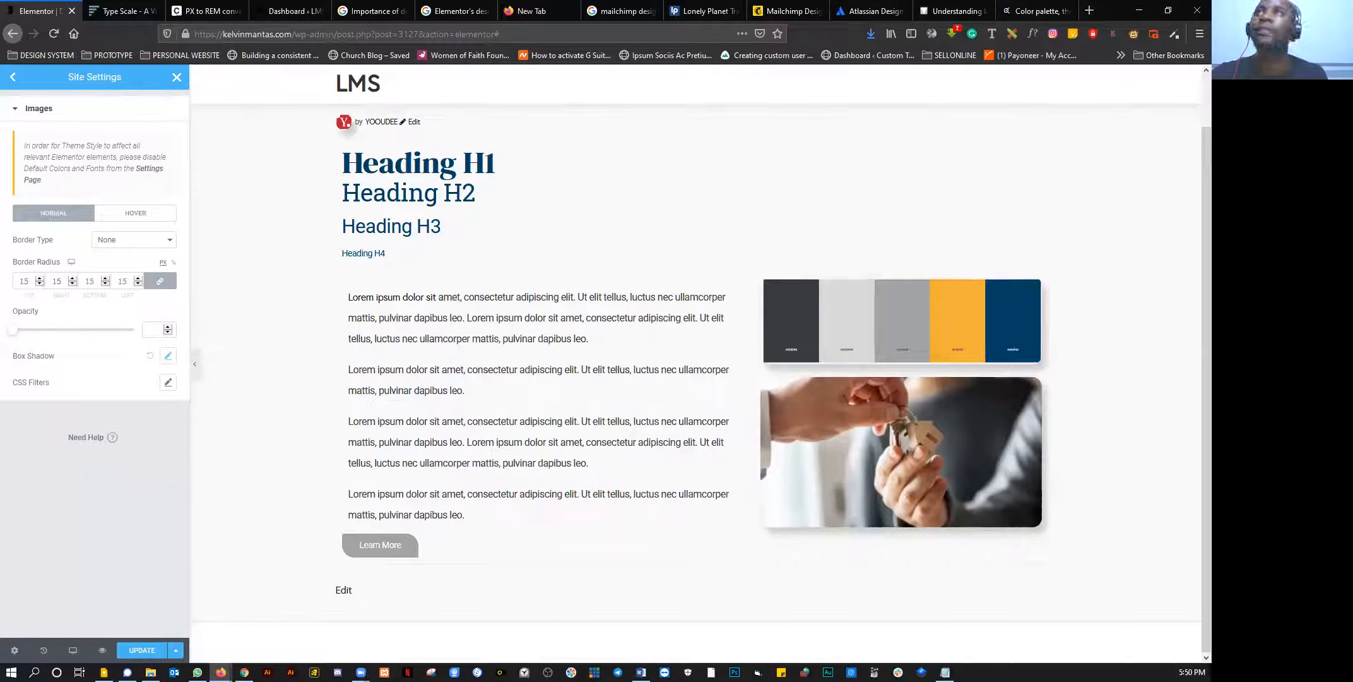
Step: Save the updated site settings and close them to return to the Design system template's widget list
left_click(156, 650)
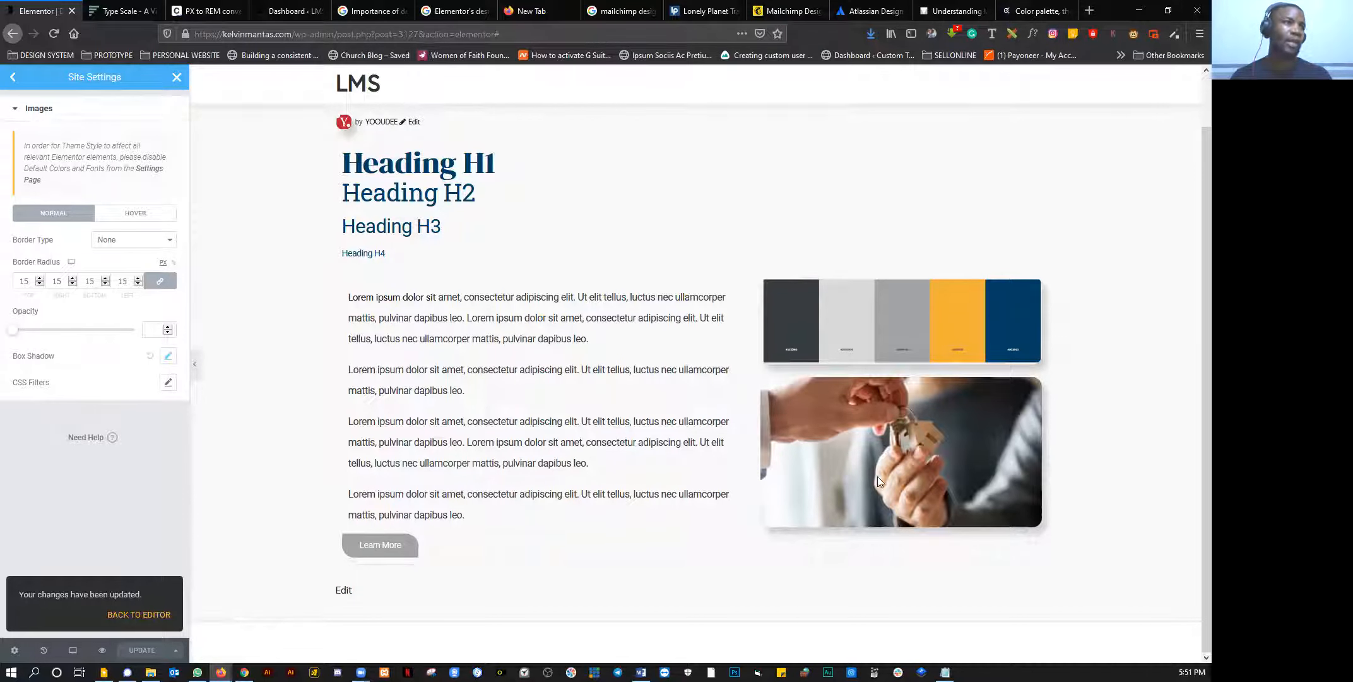
scroll(780, 435, "up", 2)
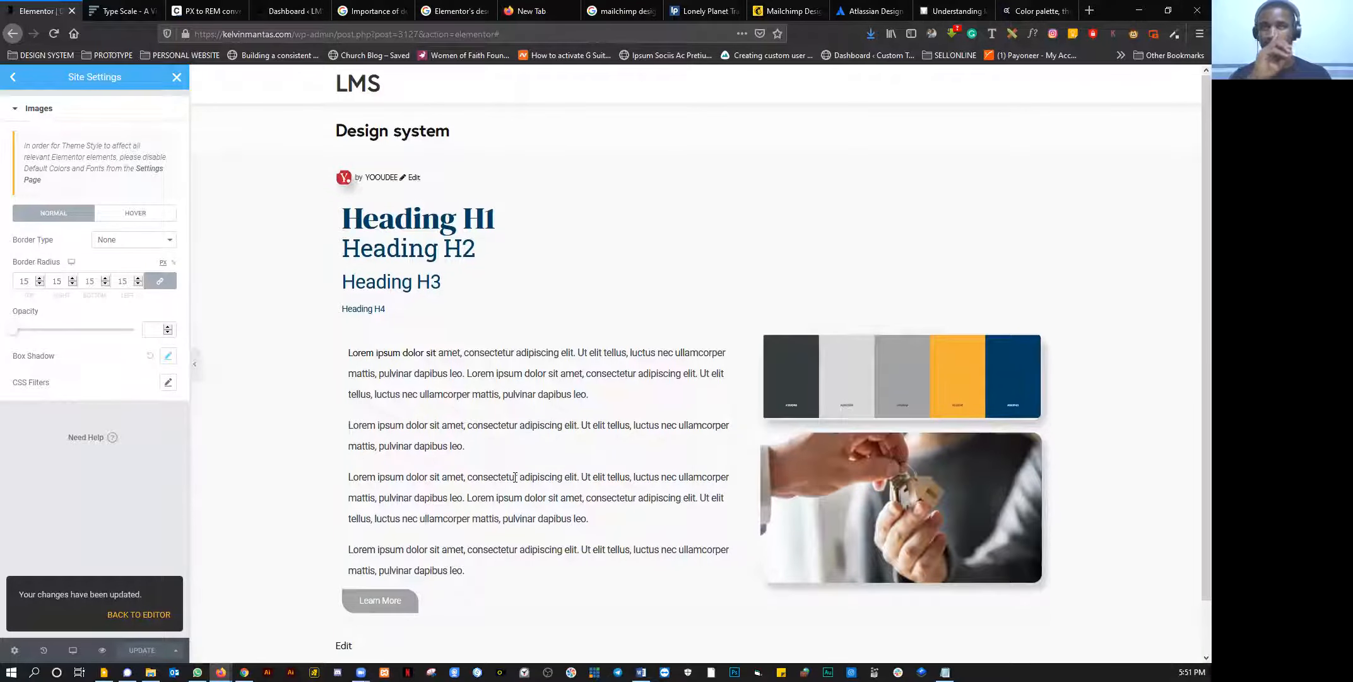
left_click(177, 78)
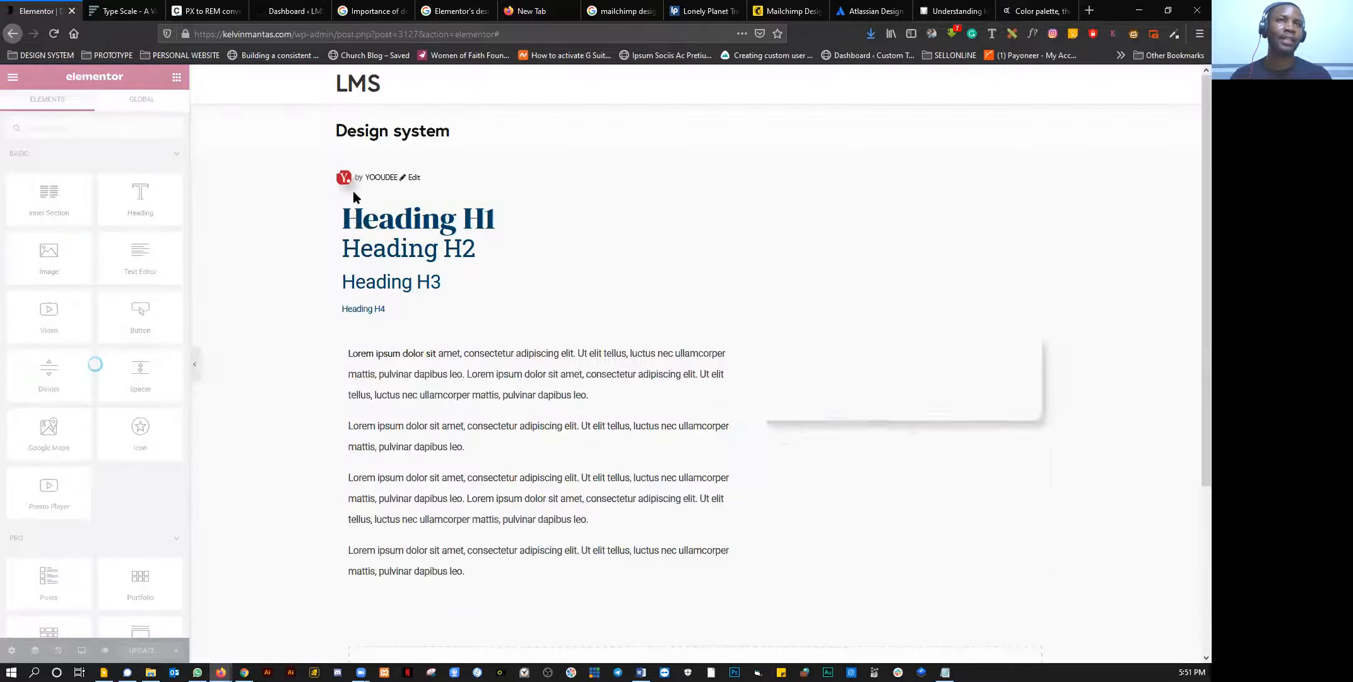
scroll(868, 448, "down", 1)
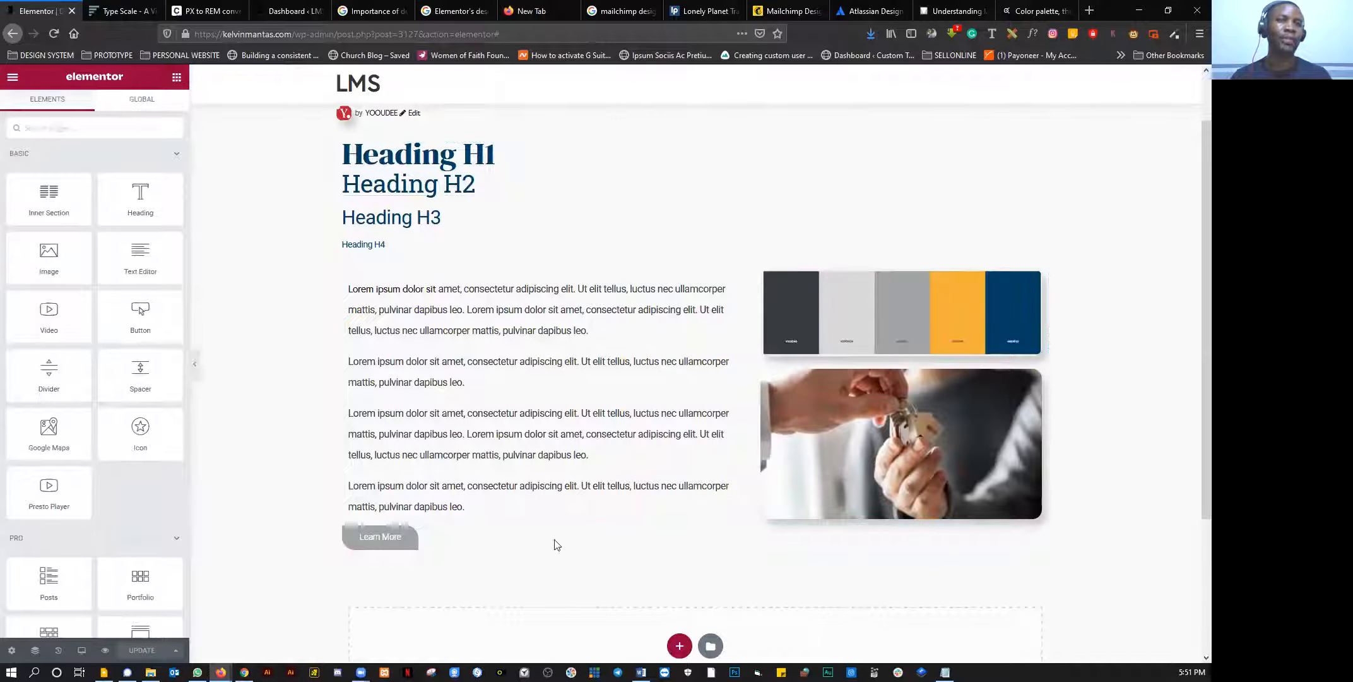
Step: Exit the Design system template's editor to the WordPress dashboard
left_click(454, 547)
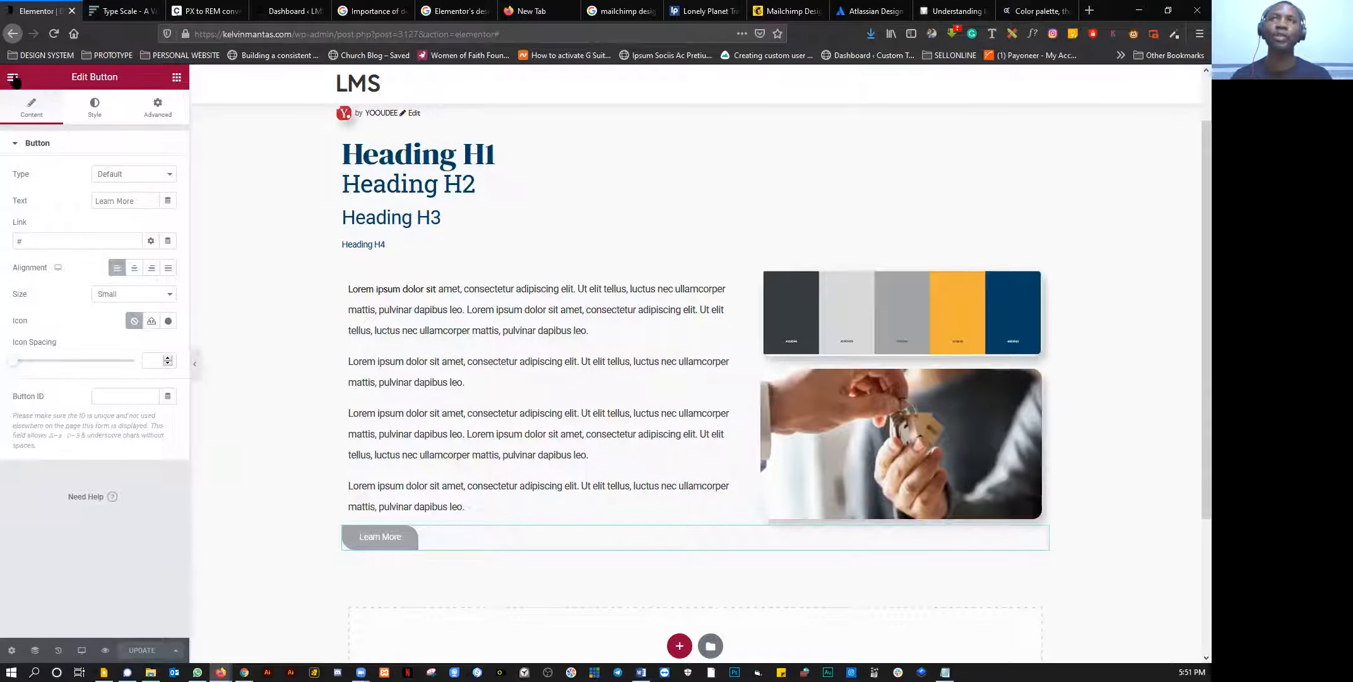
left_click(13, 76)
left_click(69, 301)
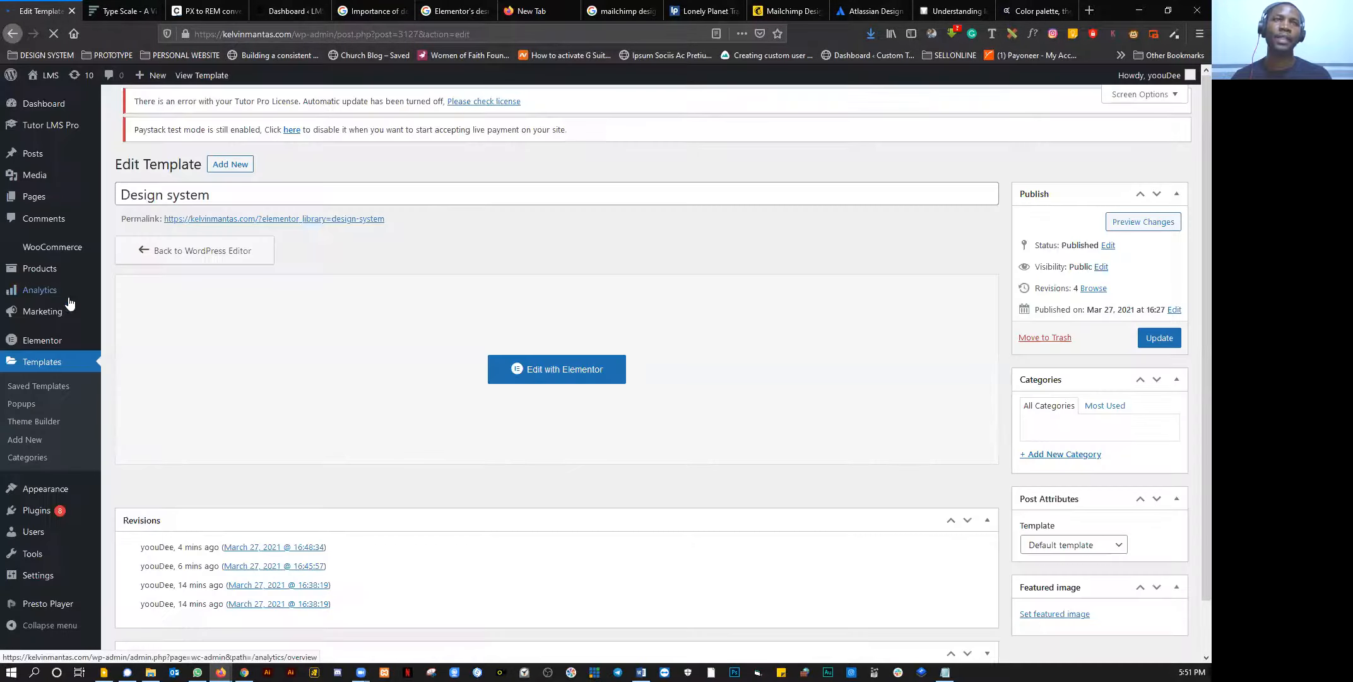
Step: Add a new page from the WordPress pages list and dismiss the block editor welcome guide
left_click(36, 199)
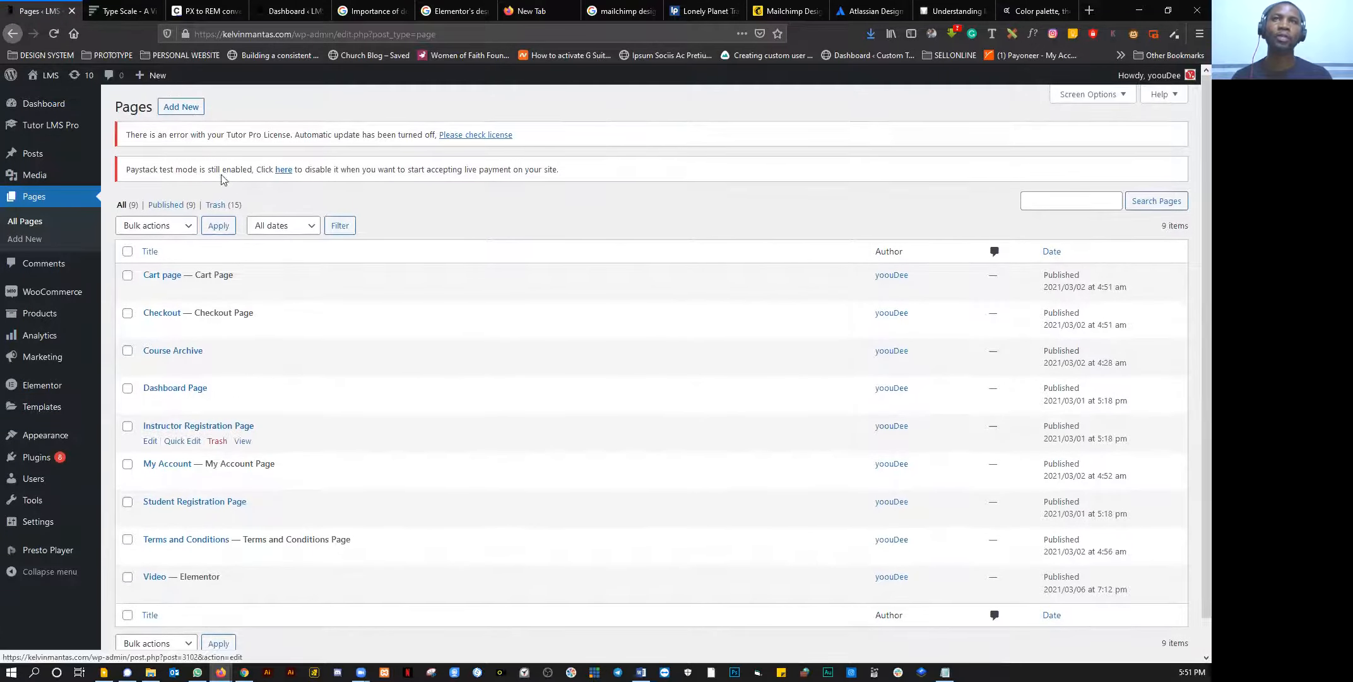
left_click(190, 109)
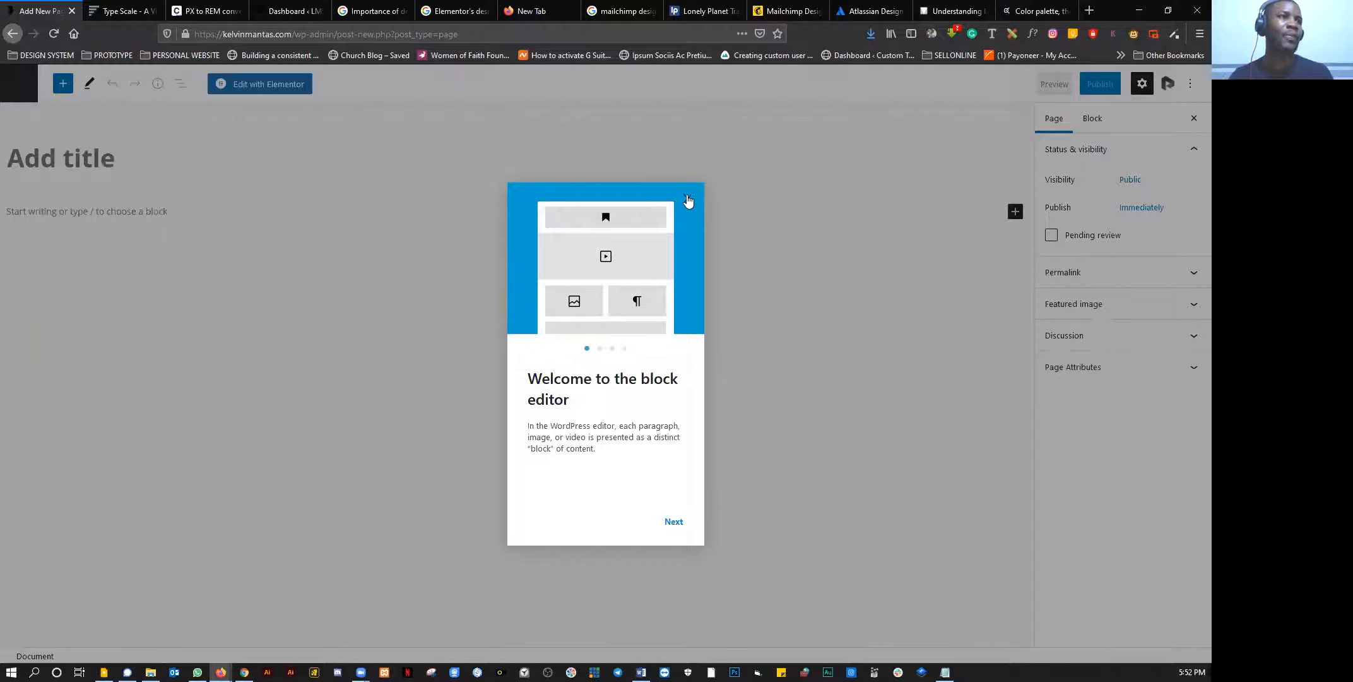
left_click(688, 199)
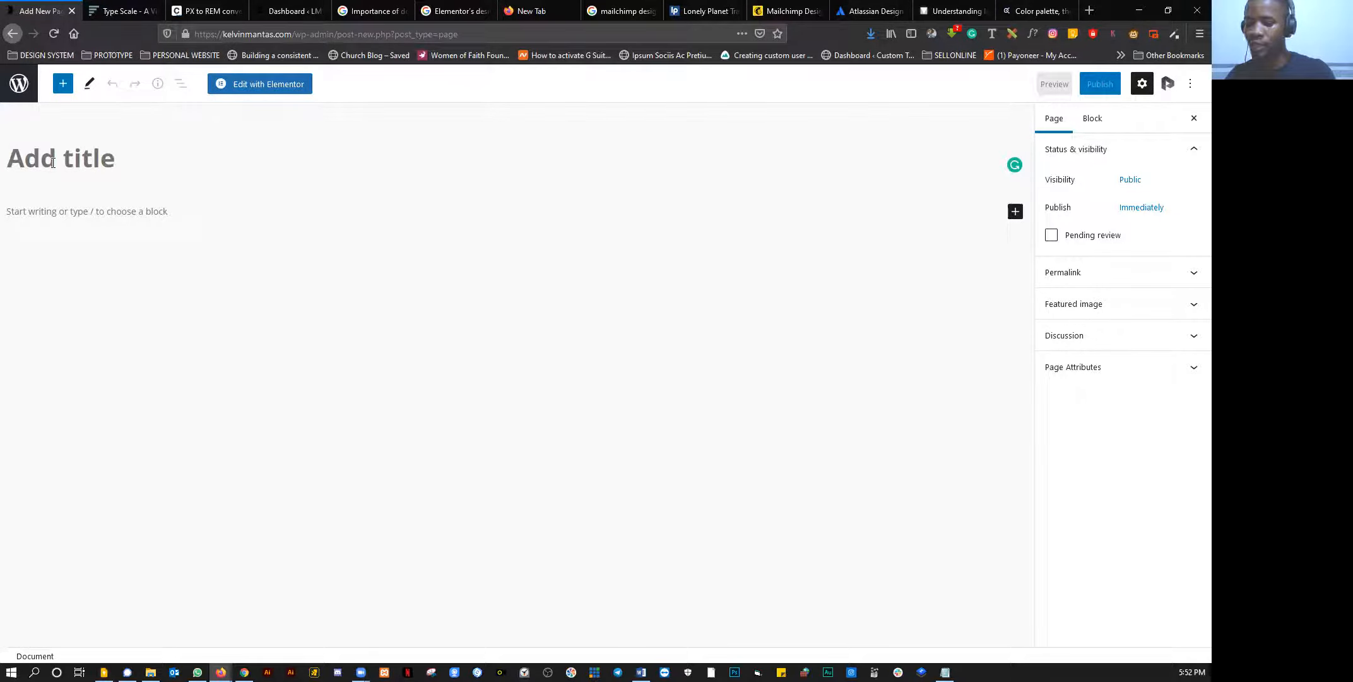
Step: Title the new page "Home" and publish it
type("home")
left_click(24, 160)
key("shift+Left")
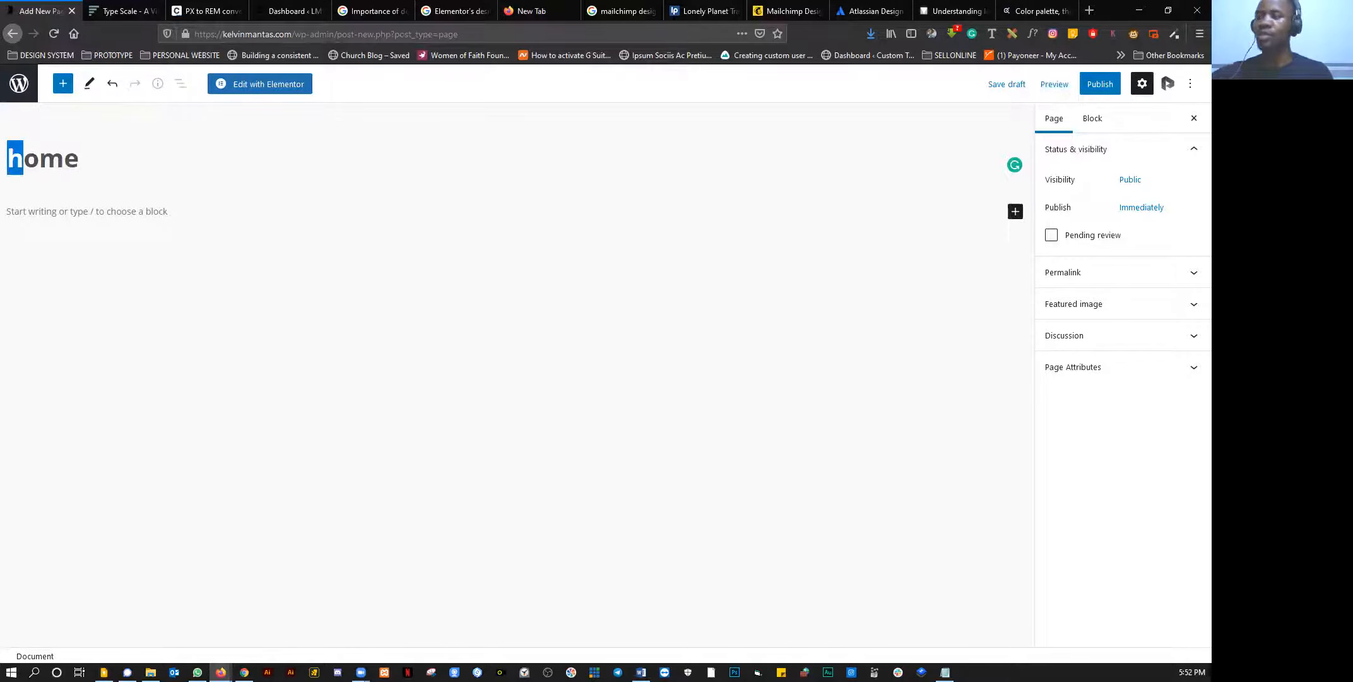
type("H")
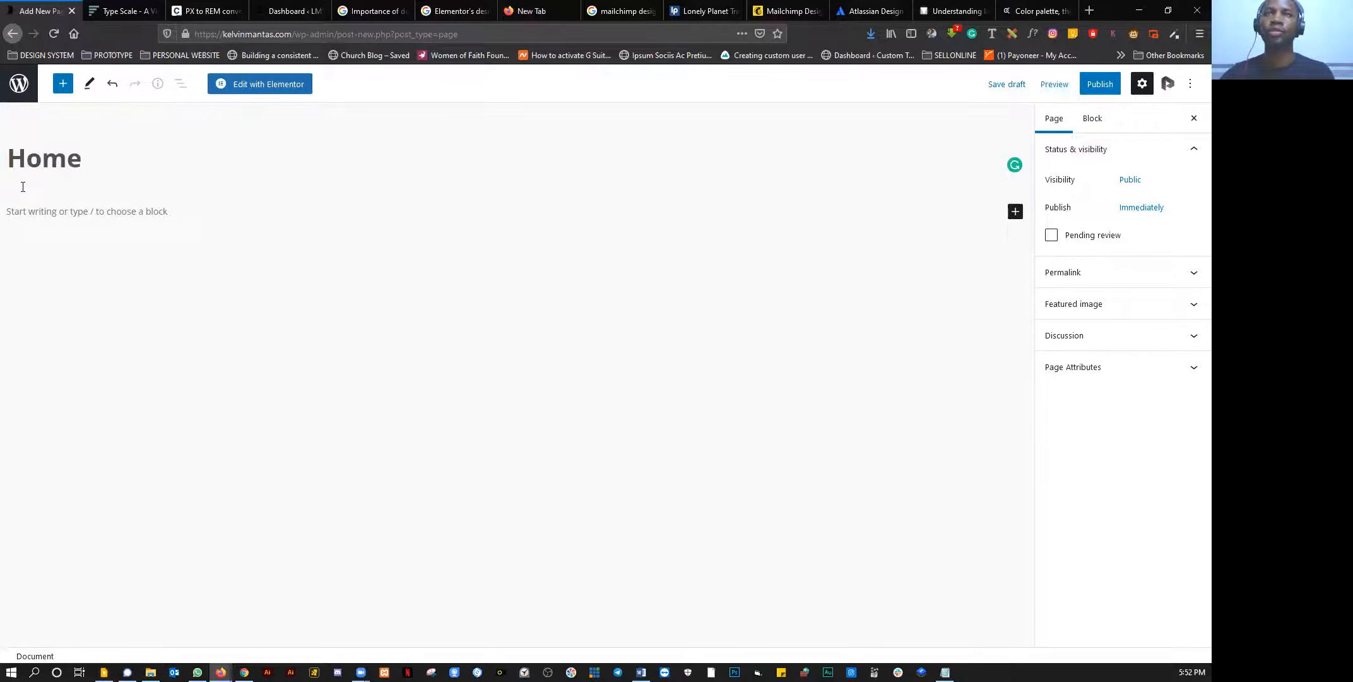
left_click(1105, 92)
left_click(1102, 90)
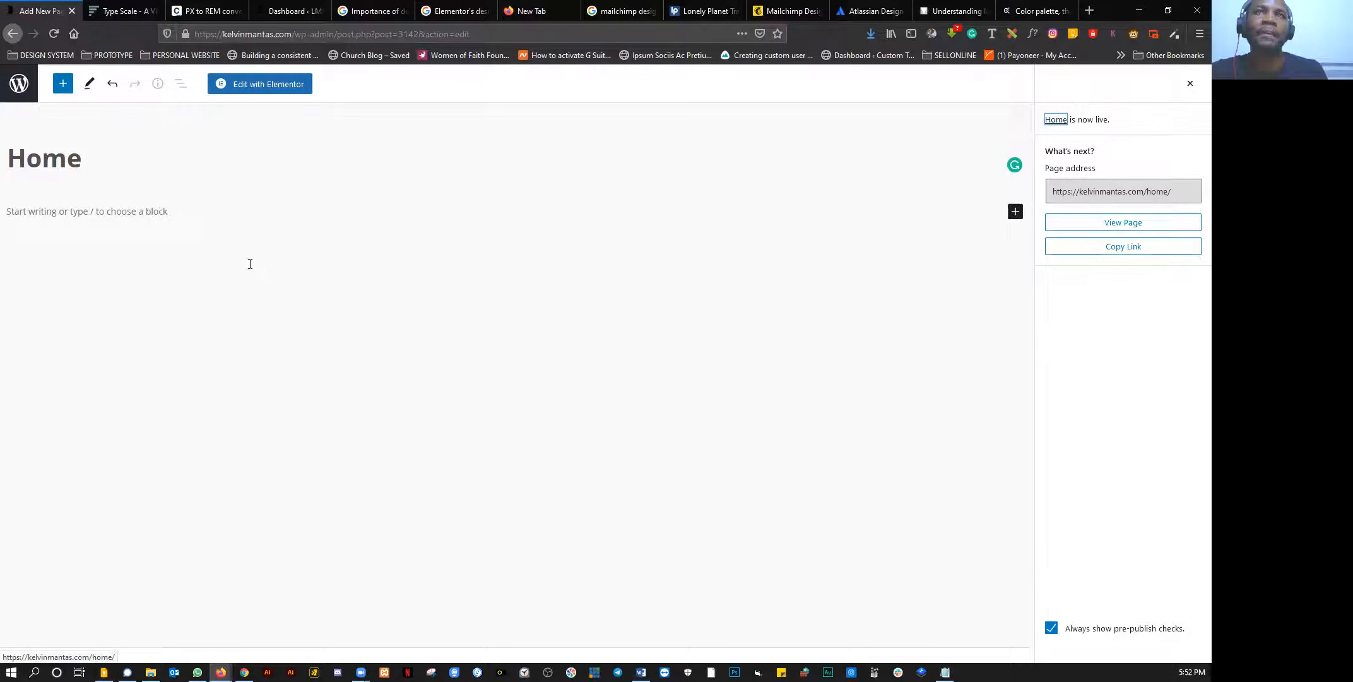
Step: Open the article on the type system in the Typography section of the Material Design site
left_click(865, 12)
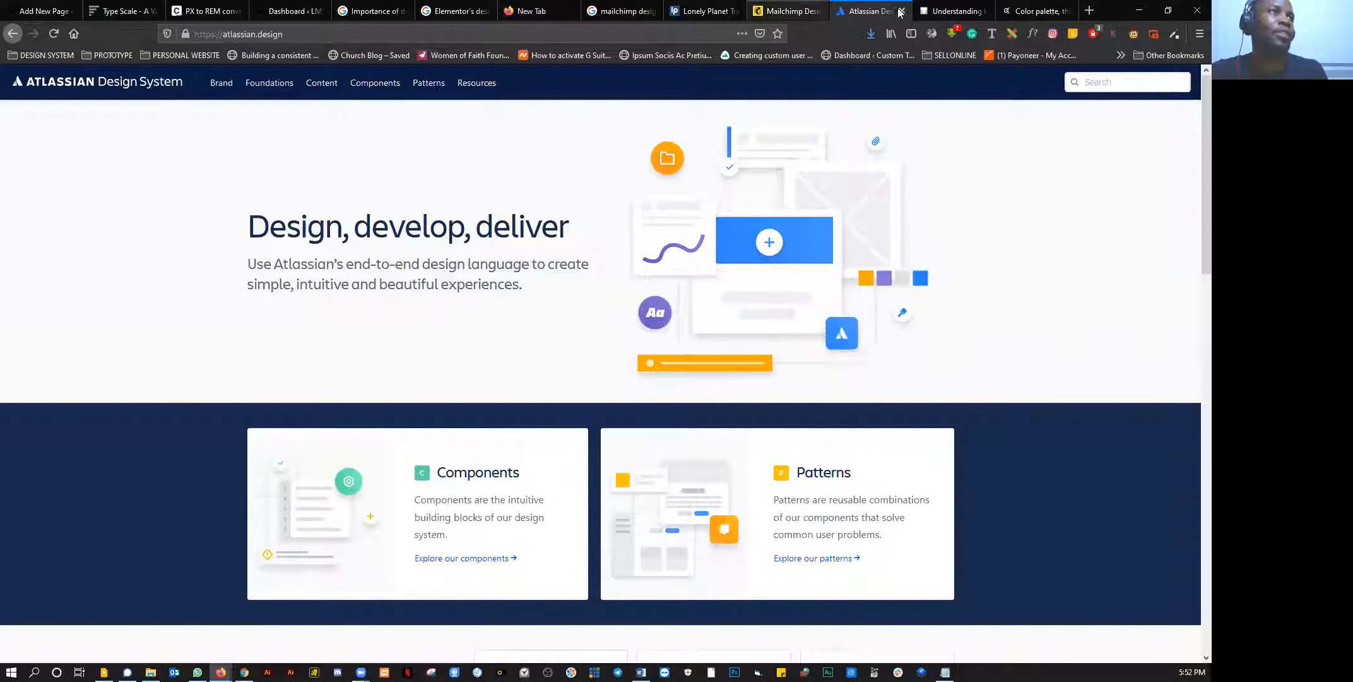
left_click(959, 7)
scroll(612, 327, "up", 10)
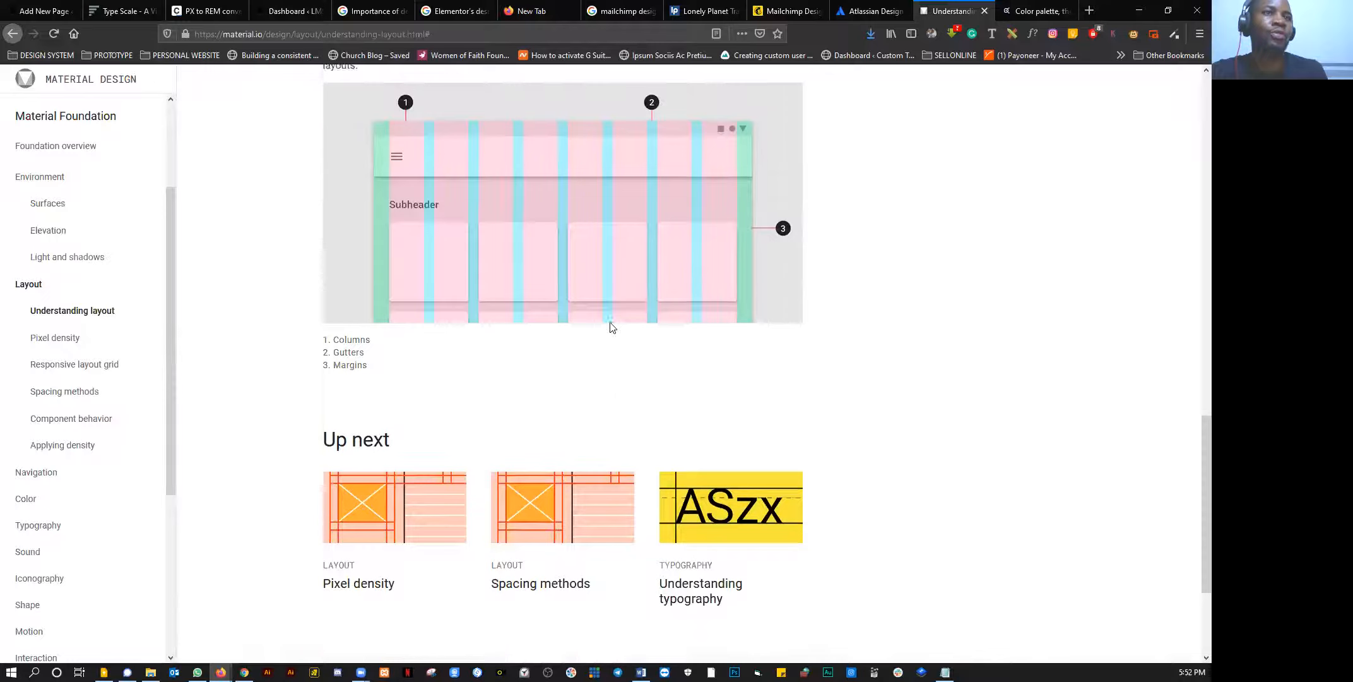
scroll(610, 327, "down", 15)
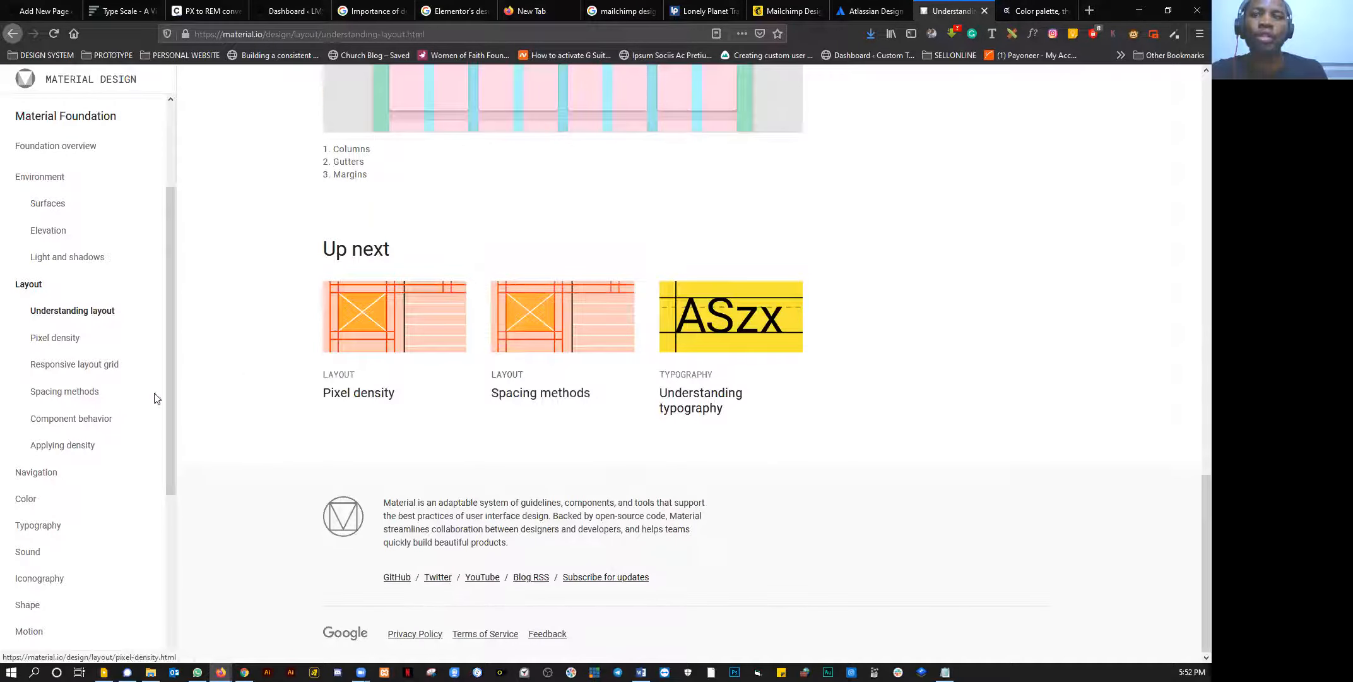
left_click(28, 531)
scroll(80, 511, "down", 3)
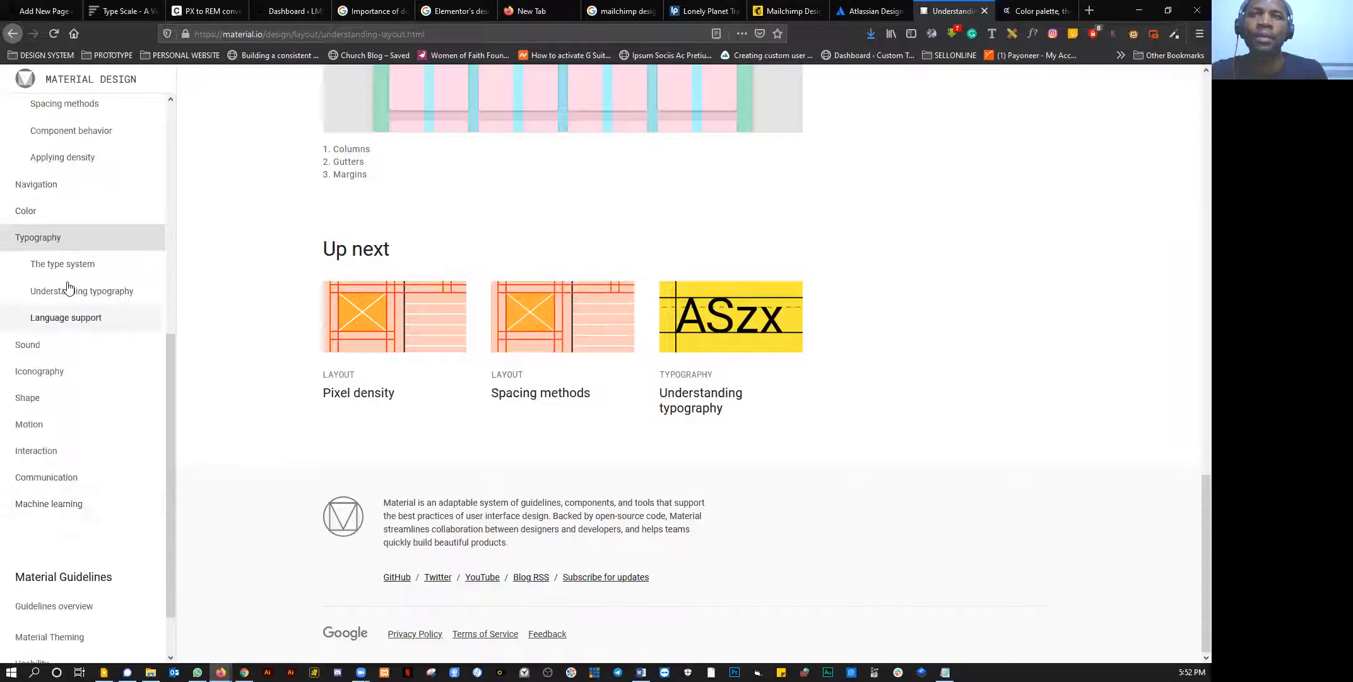
left_click(67, 271)
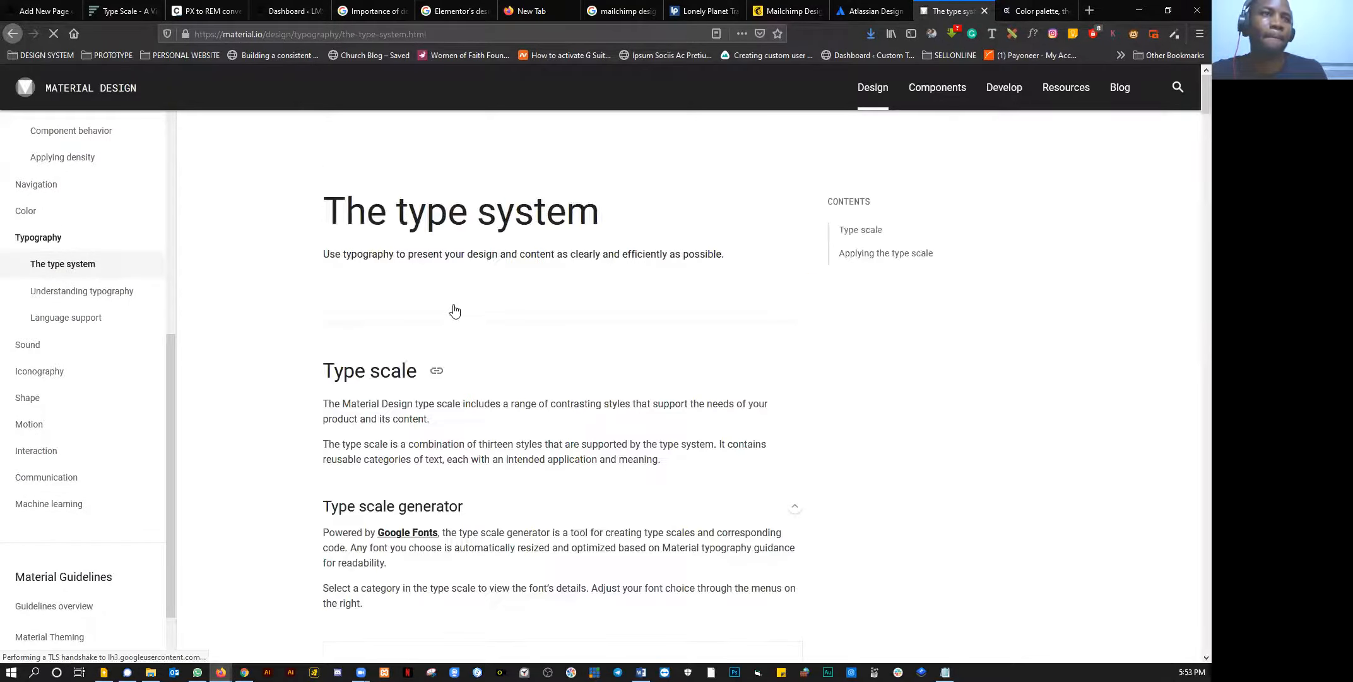
Step: Examine the font details of the headline and subtitle styles in the type scale generator and return to the Home page's editor
scroll(453, 311, "down", 2)
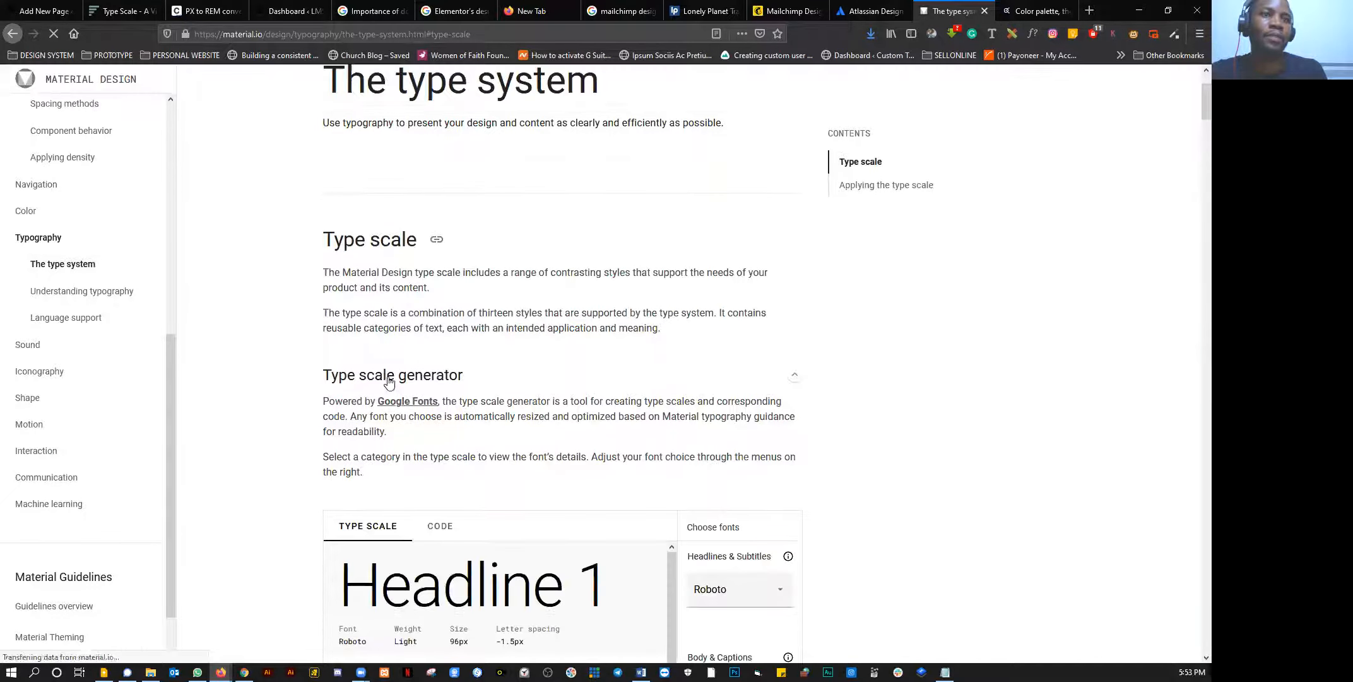
scroll(385, 383, "down", 4)
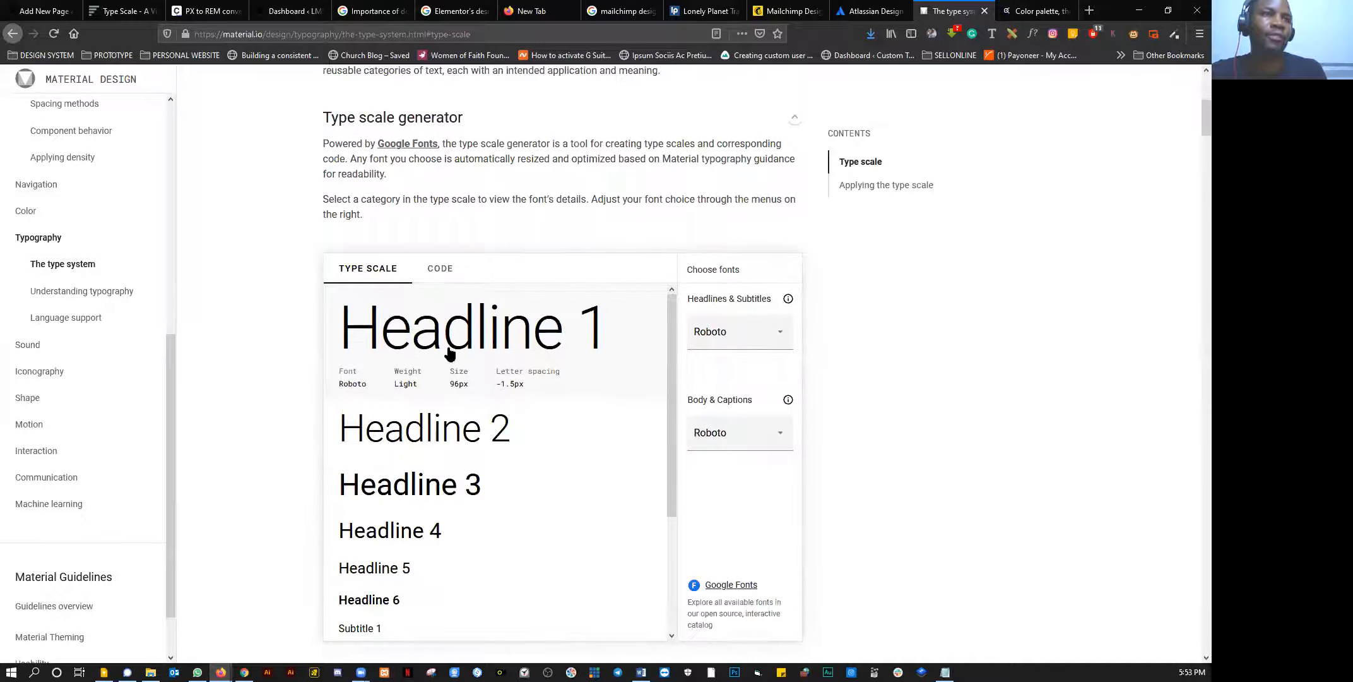
scroll(446, 353, "down", 1)
scroll(269, 369, "down", 1)
scroll(433, 364, "up", 1)
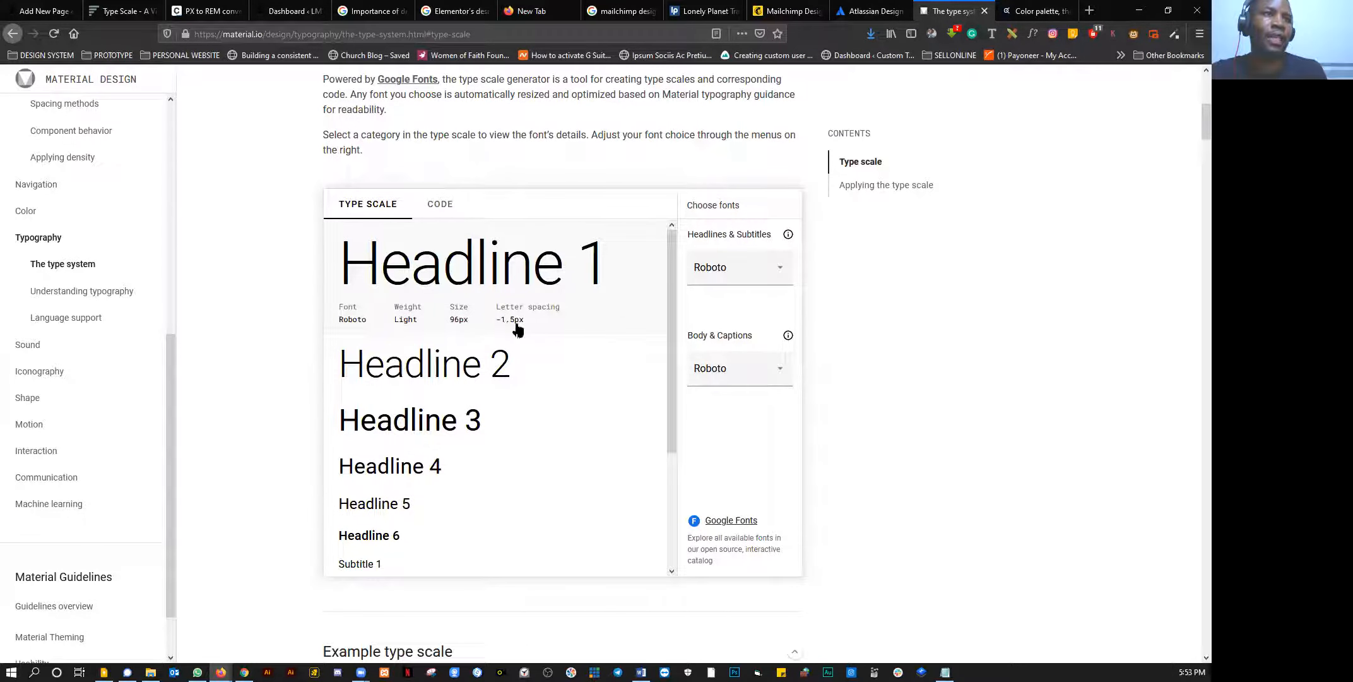
left_click(453, 376)
left_click(407, 429)
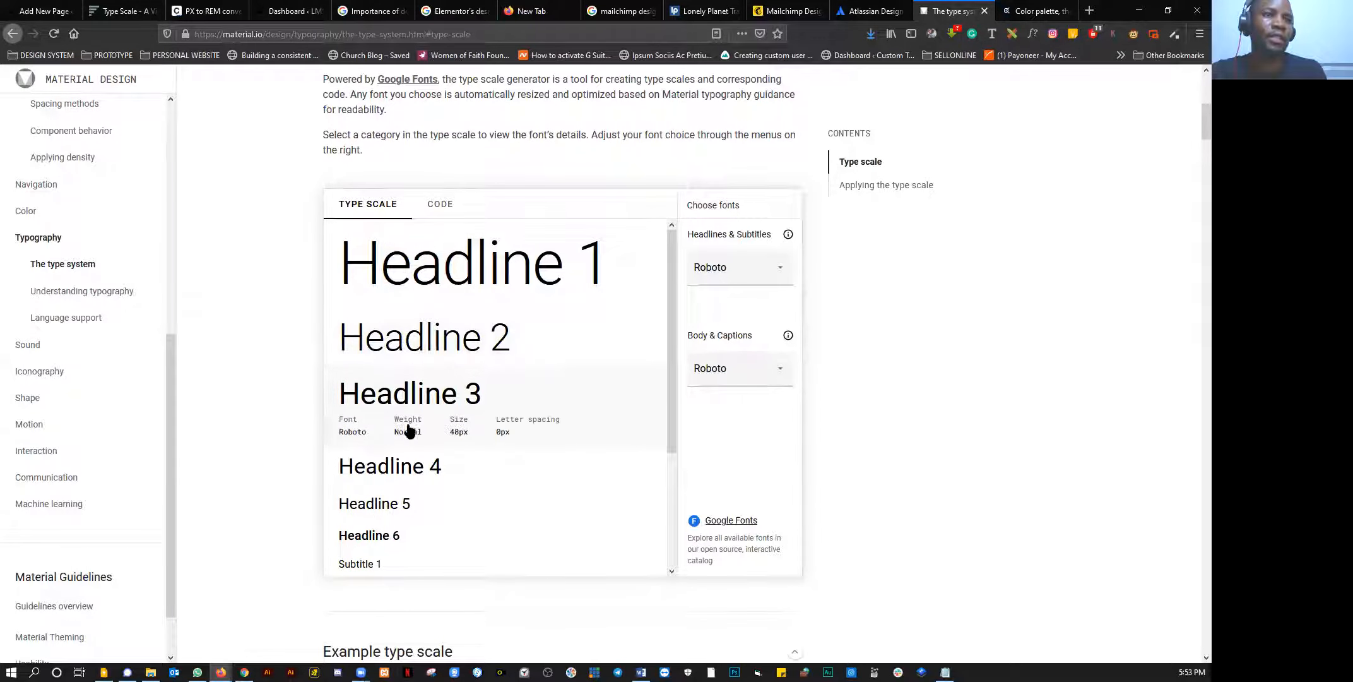
left_click(380, 466)
left_click(381, 504)
left_click(389, 535)
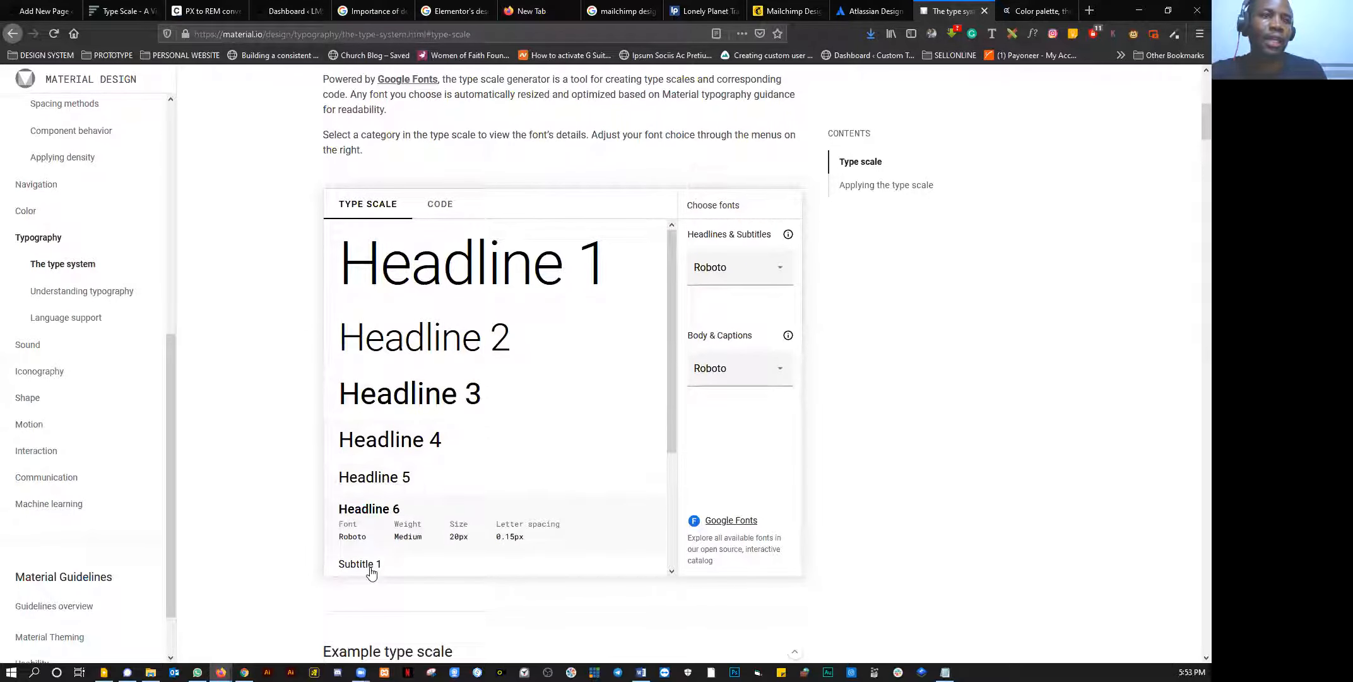
left_click(370, 565)
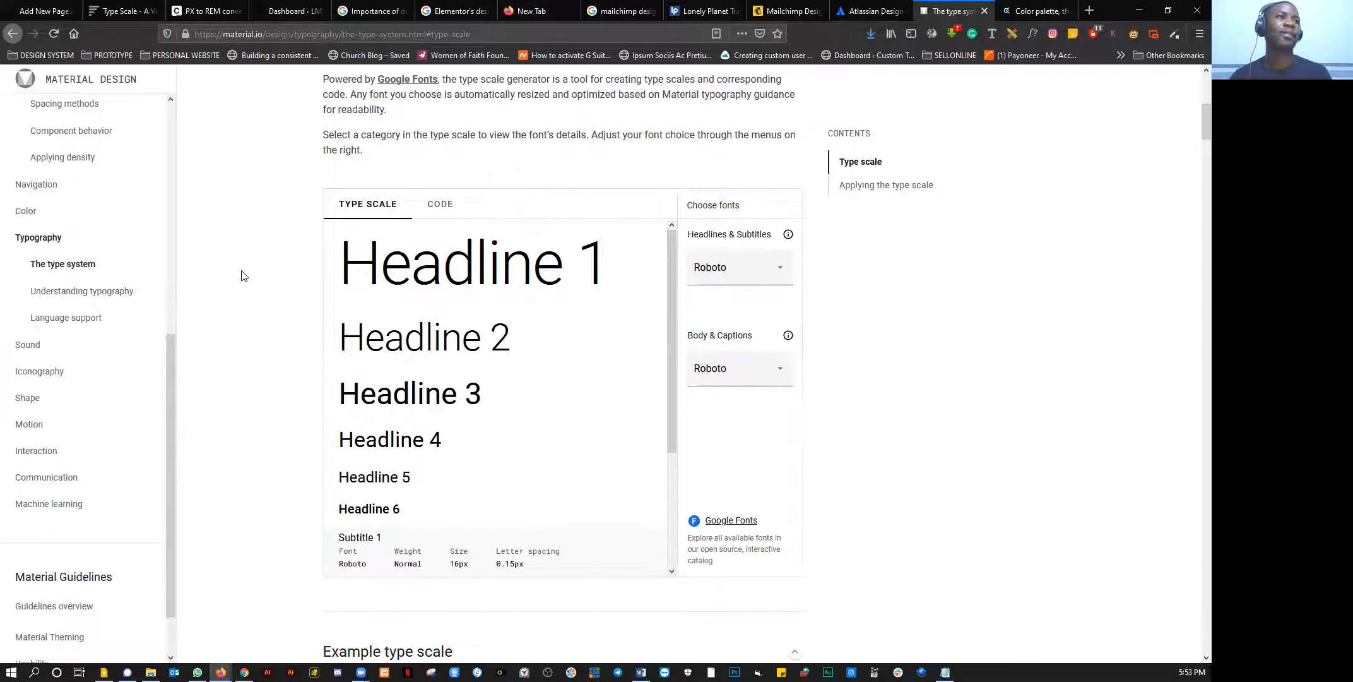
scroll(242, 276, "up", 8)
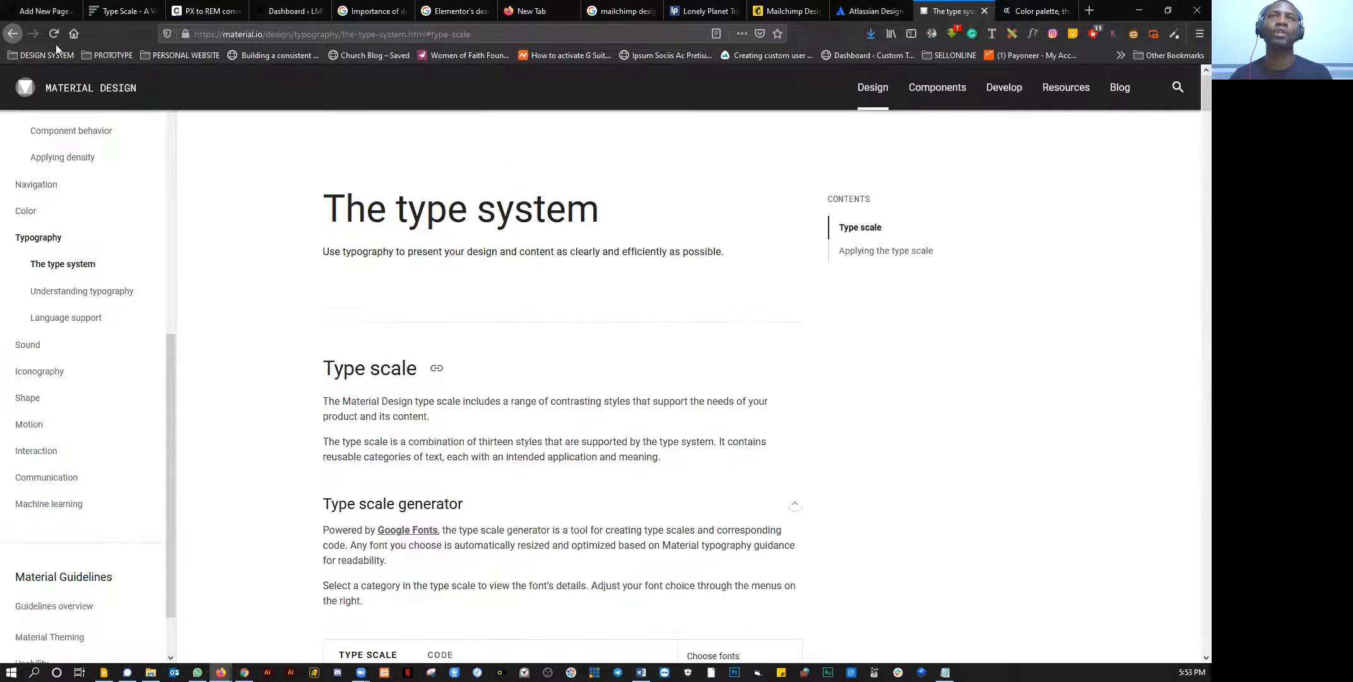
left_click(52, 14)
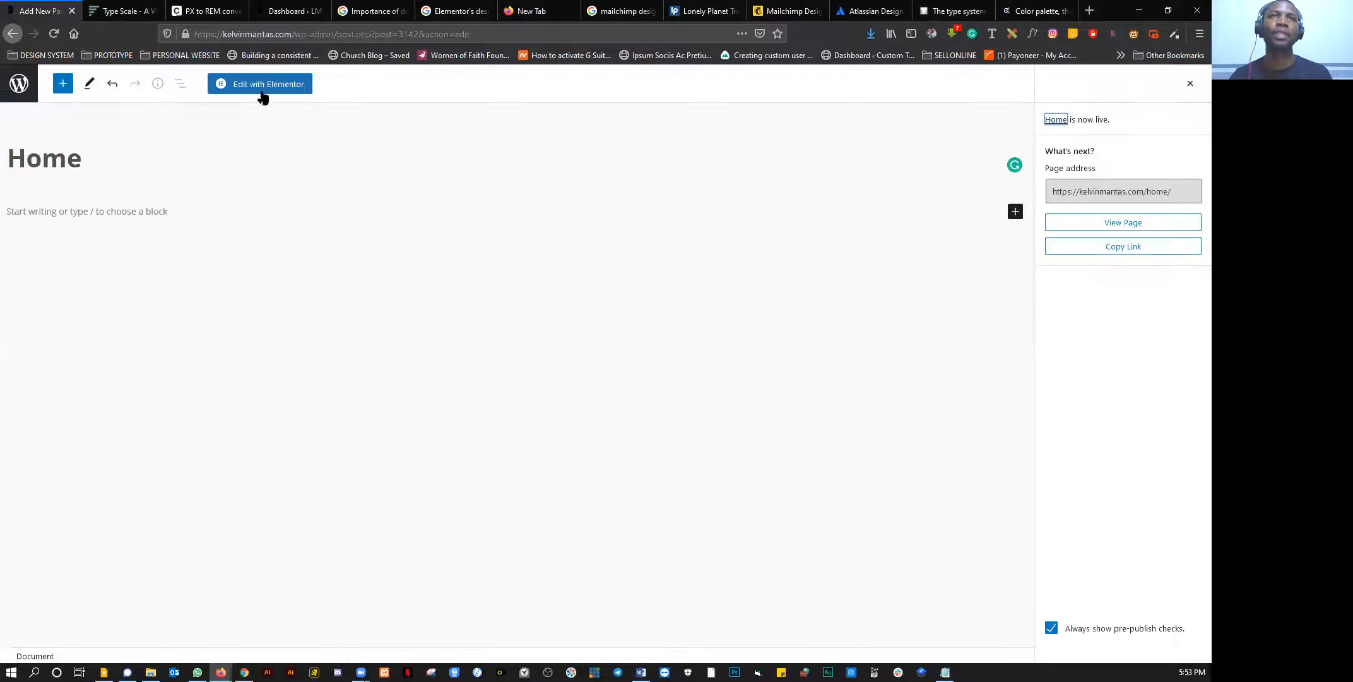
Step: Open the Home page in the Elementor editor and hide its page title
right_click(260, 88)
key("Escape")
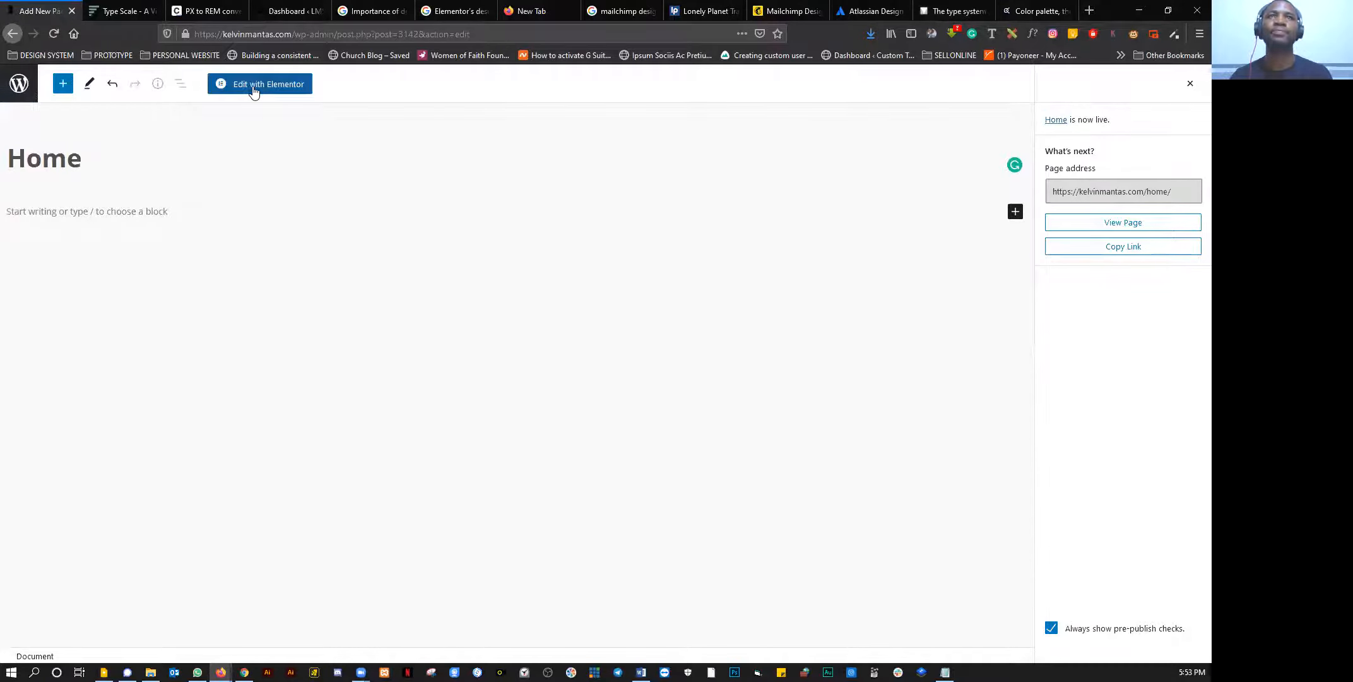
left_click(253, 89)
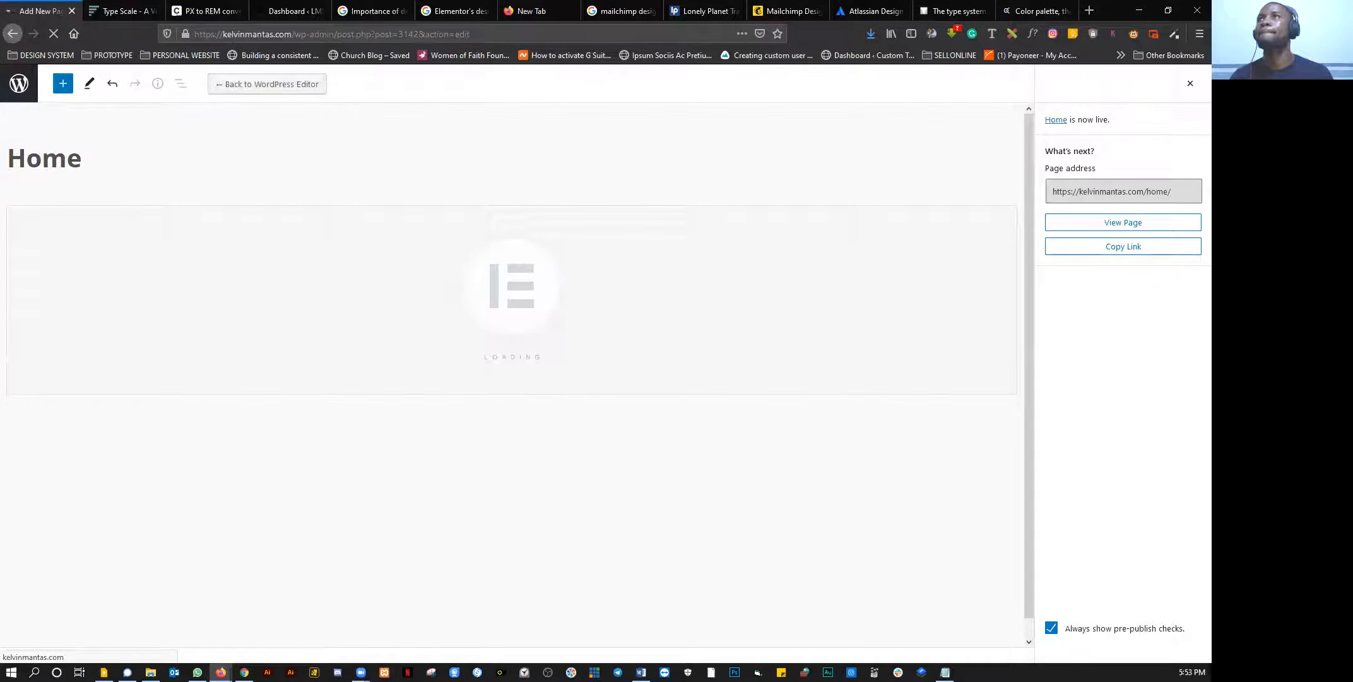
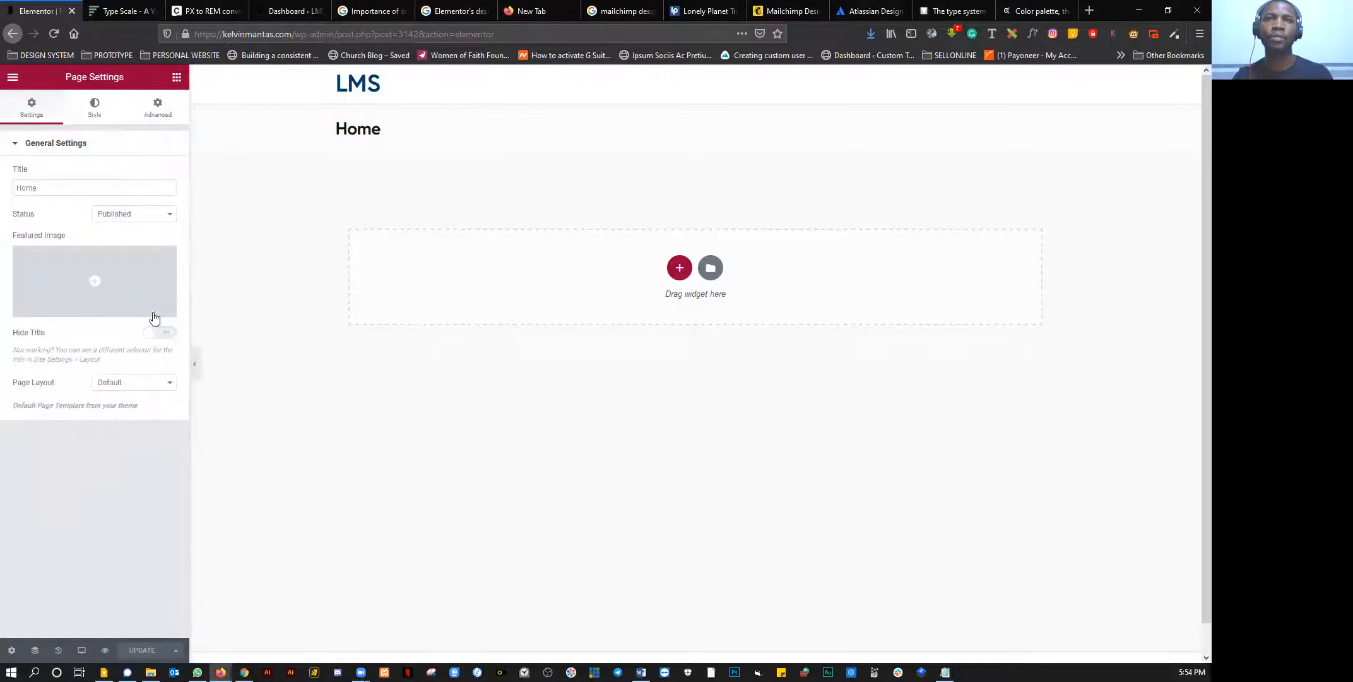
left_click(168, 336)
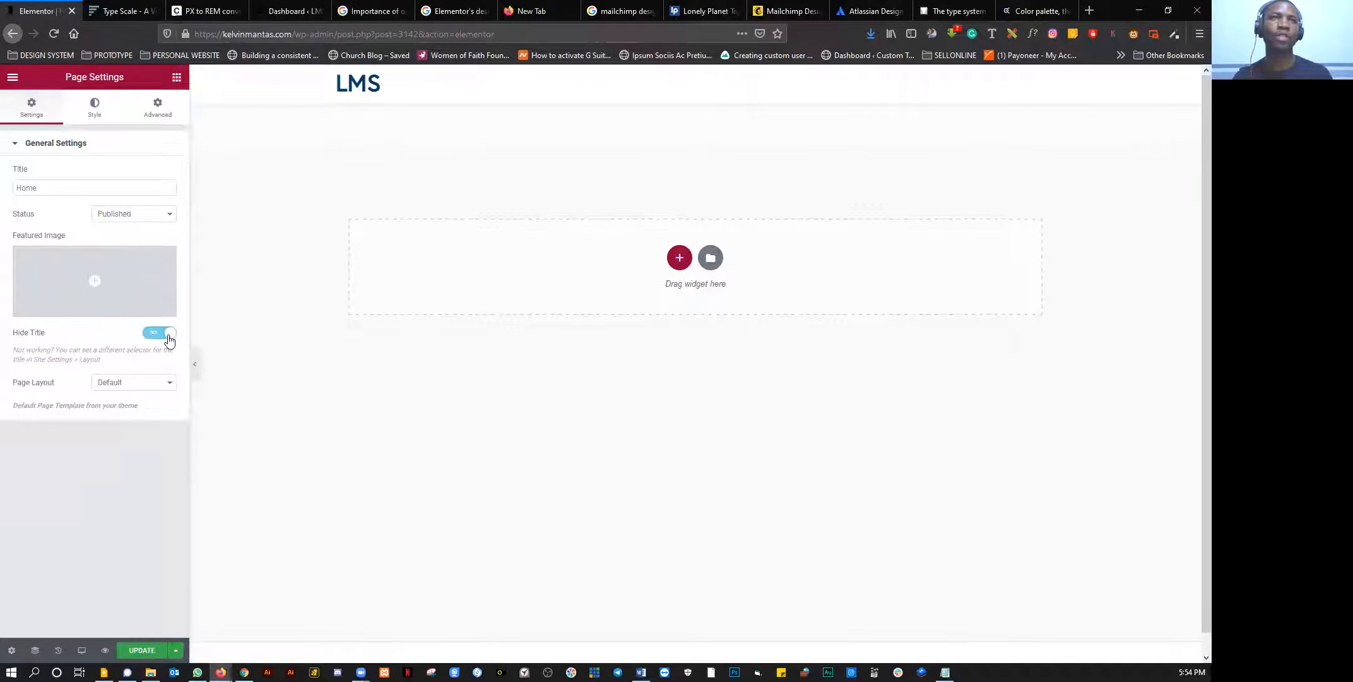
Step: Add a single-column section to the page and place a Heading widget in it
left_click(664, 279)
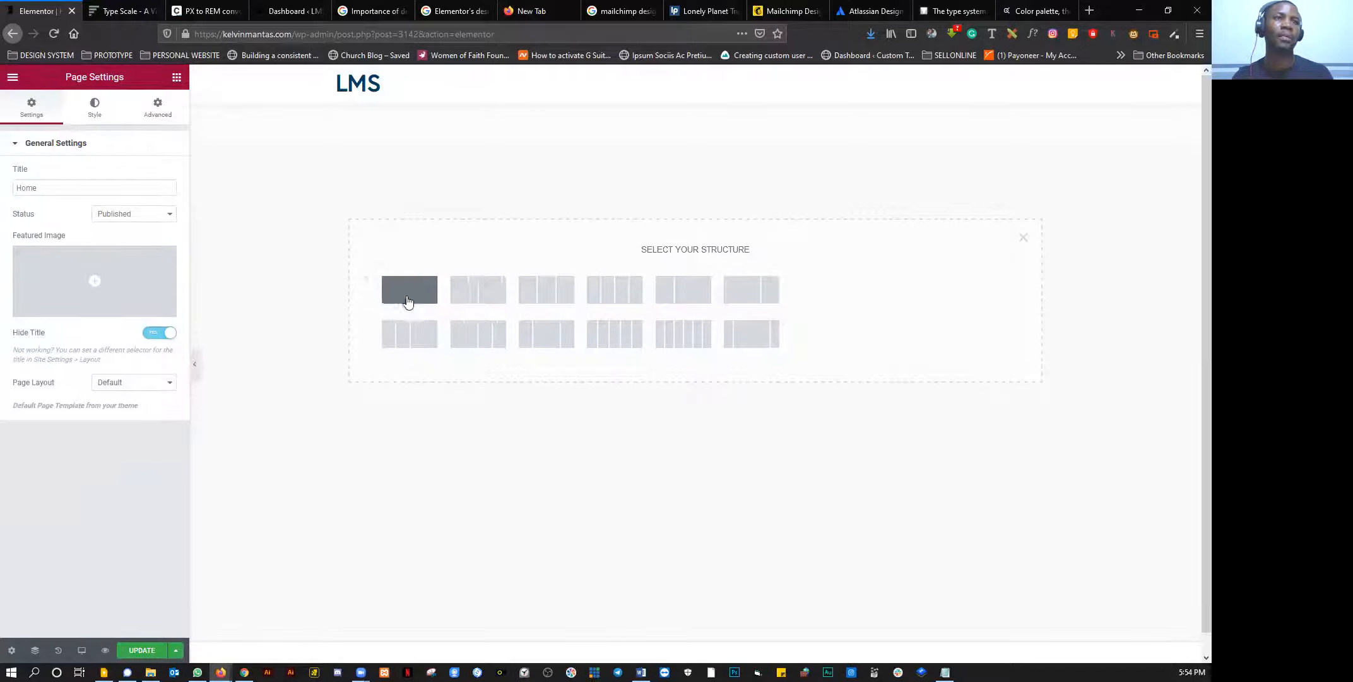
left_click(408, 294)
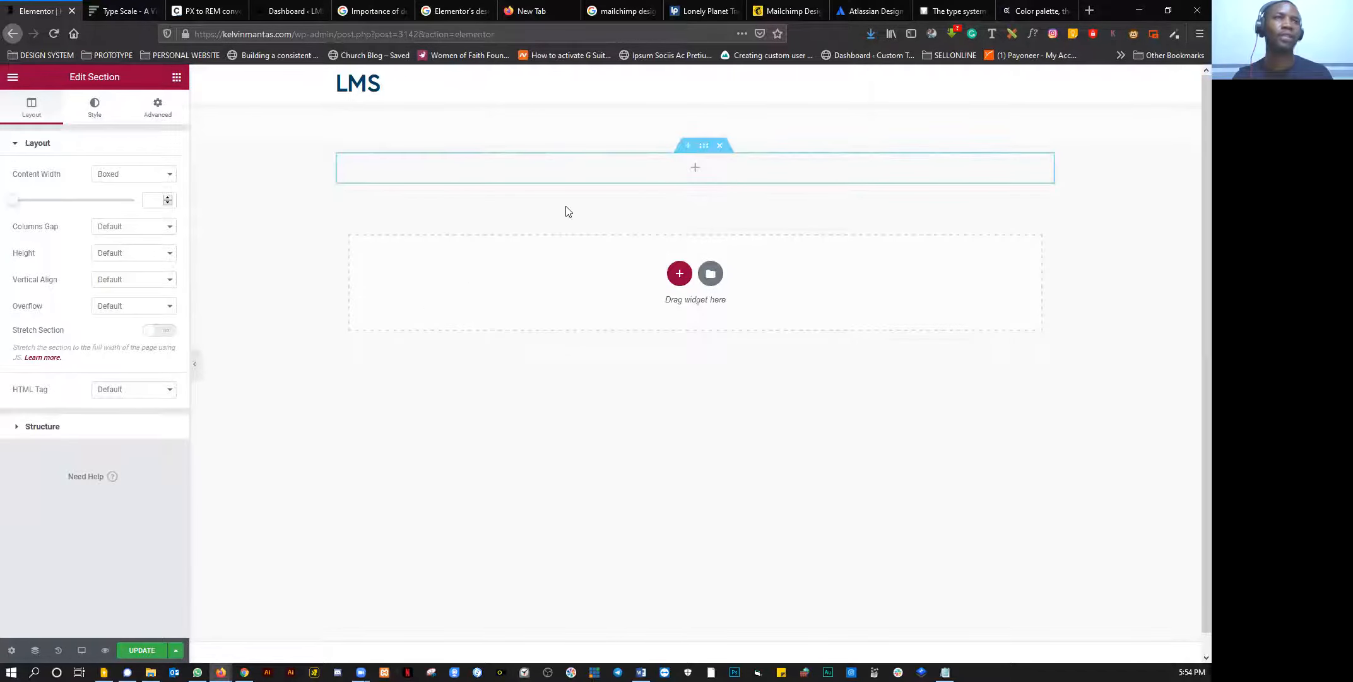
left_click(177, 78)
left_click_drag(137, 192, 391, 163)
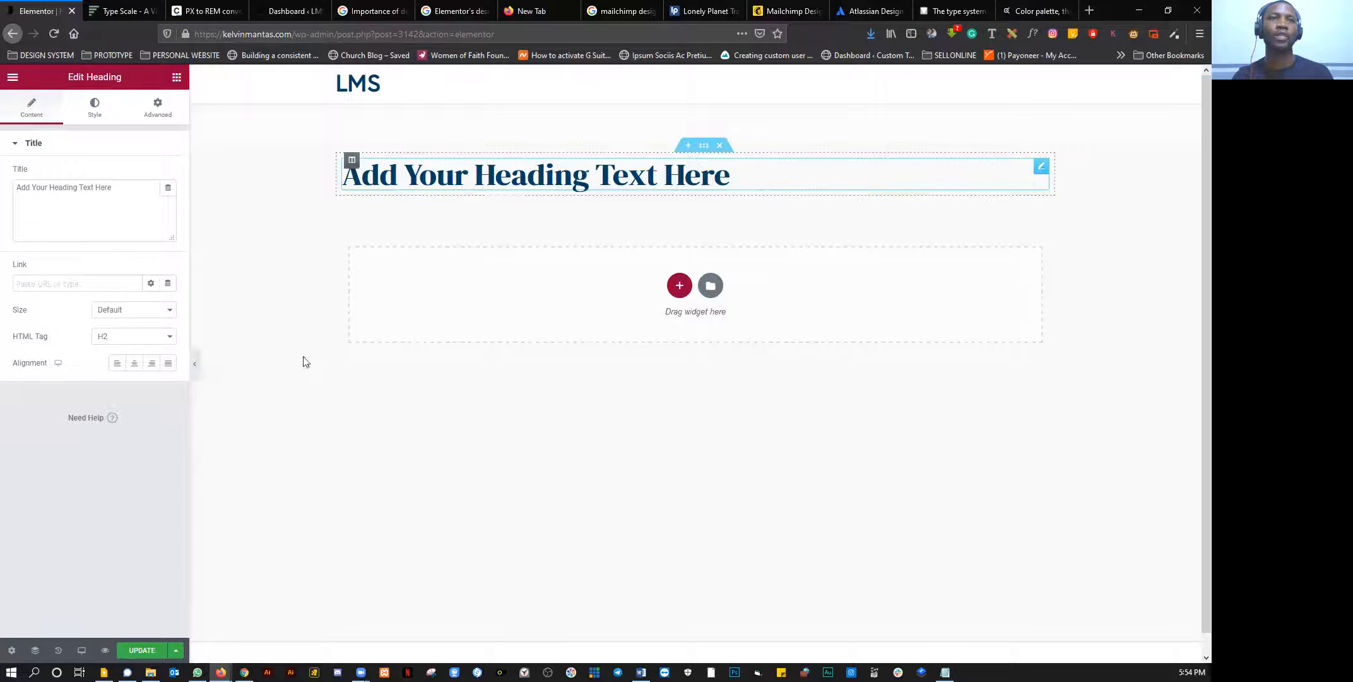
Step: Add an Image widget below the heading, using the joined-hands photo from the media library, and align it left
left_click(176, 77)
left_click_drag(49, 252, 383, 190)
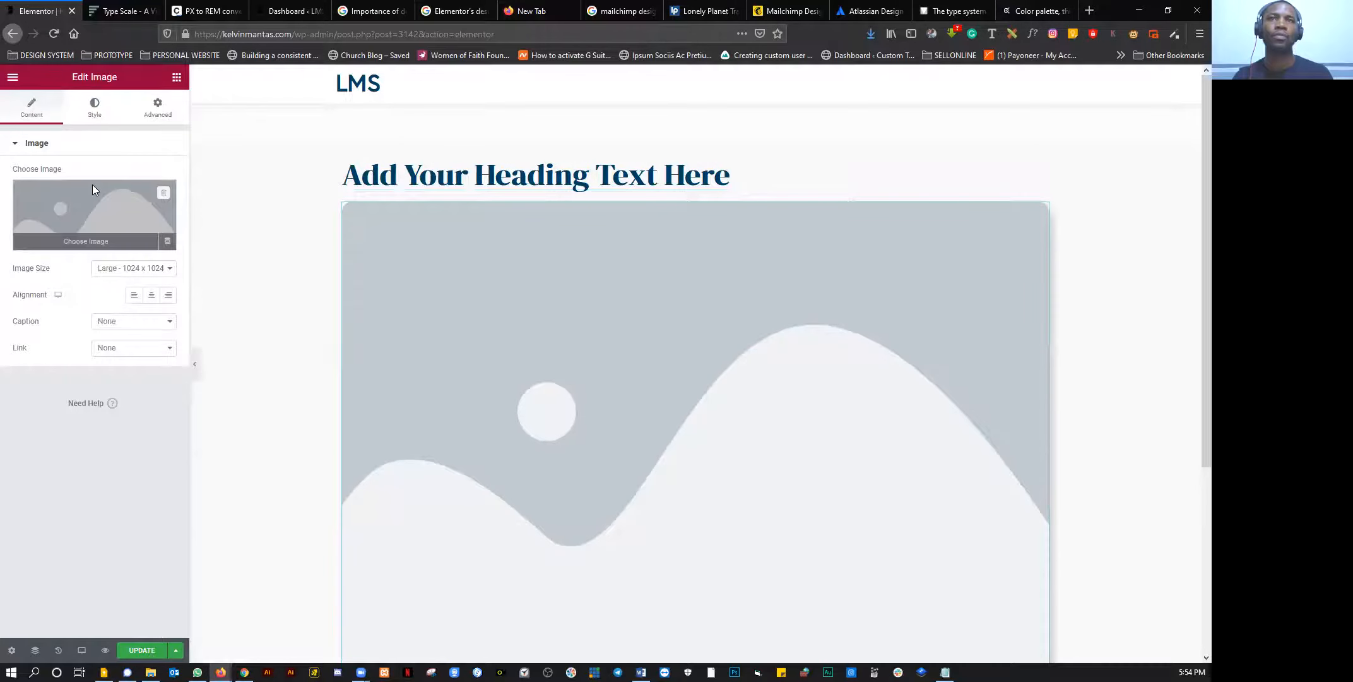
left_click(94, 189)
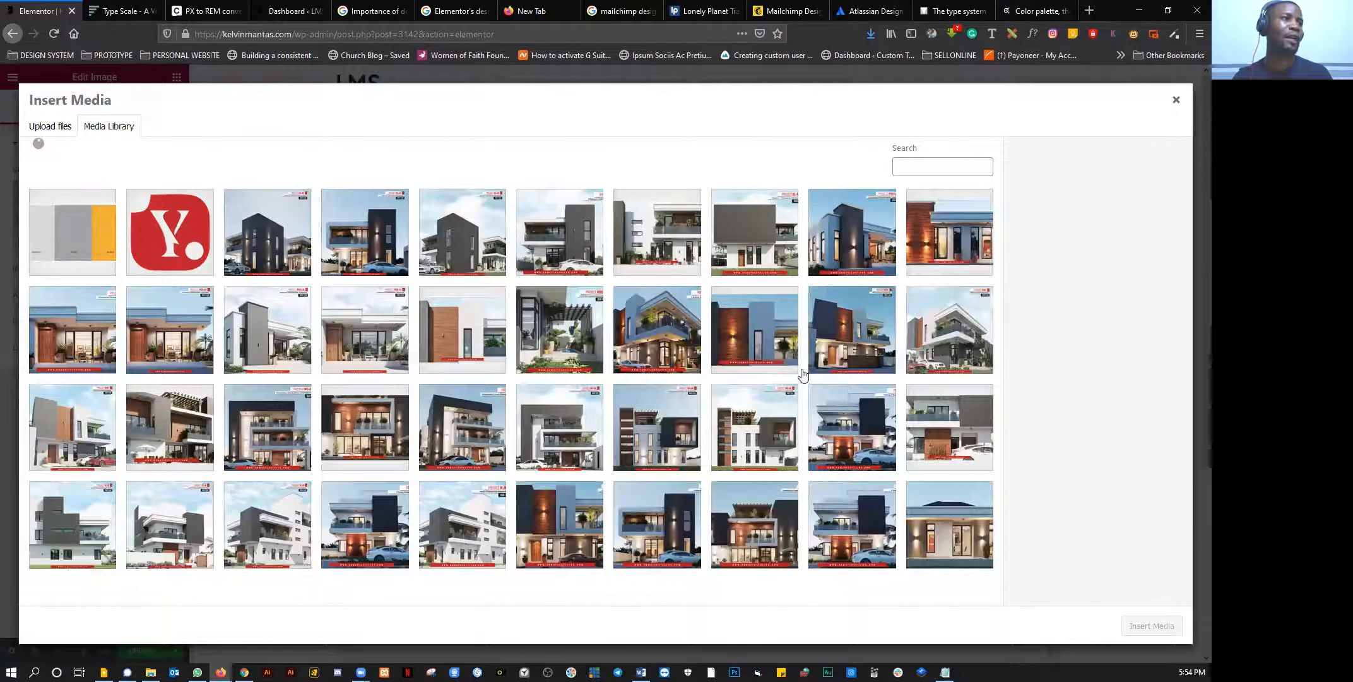
scroll(190, 423, "down", 3)
scroll(245, 437, "down", 5)
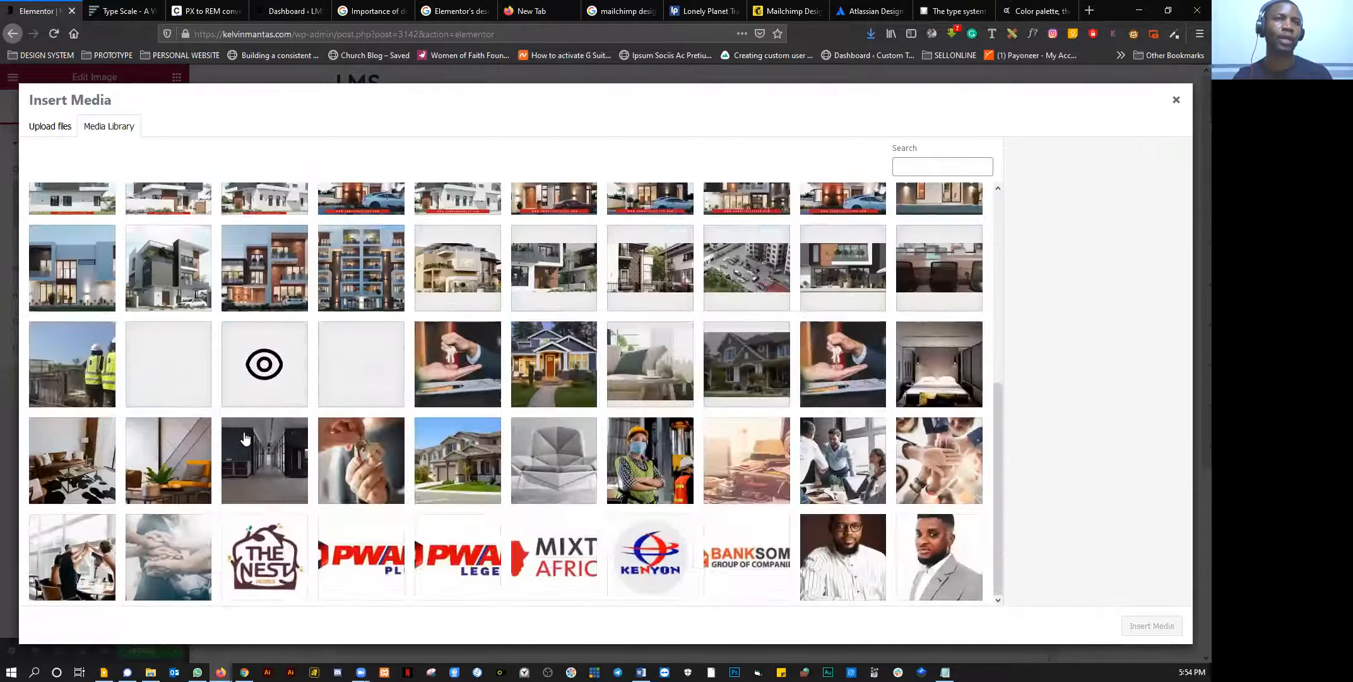
left_click(260, 502)
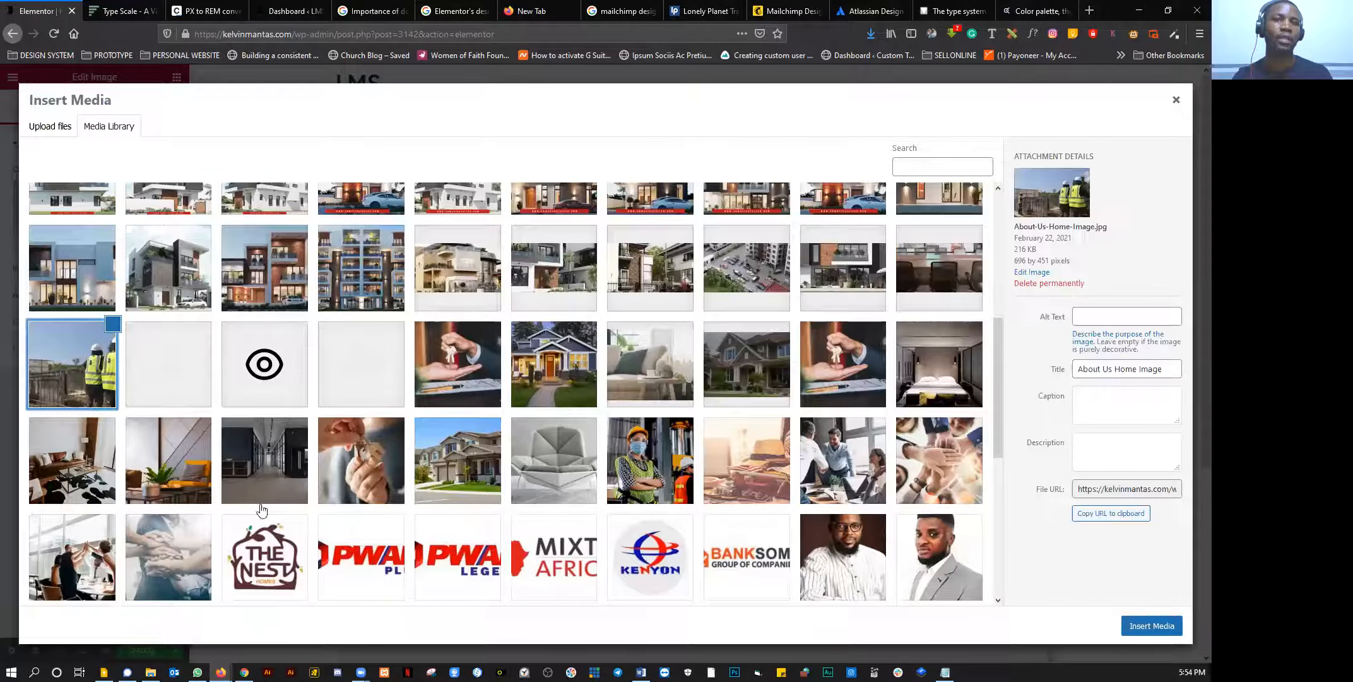
left_click(186, 546)
left_click(1131, 626)
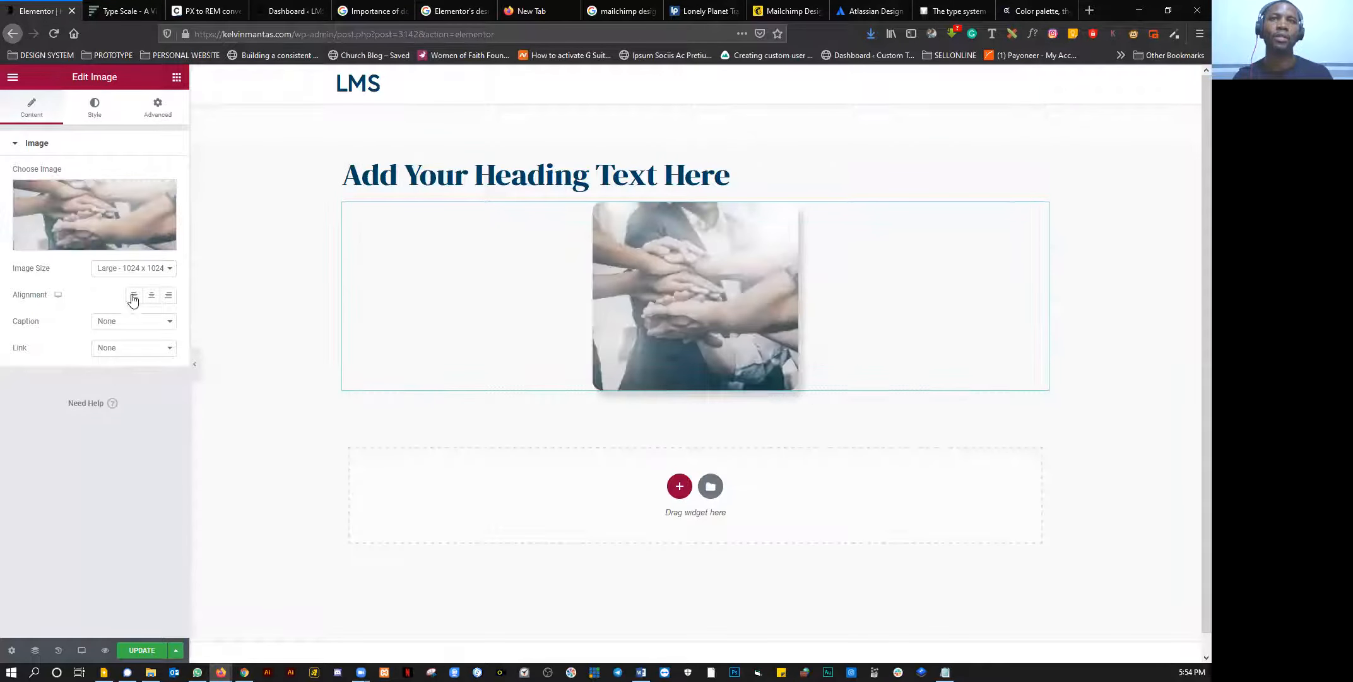
left_click(117, 270)
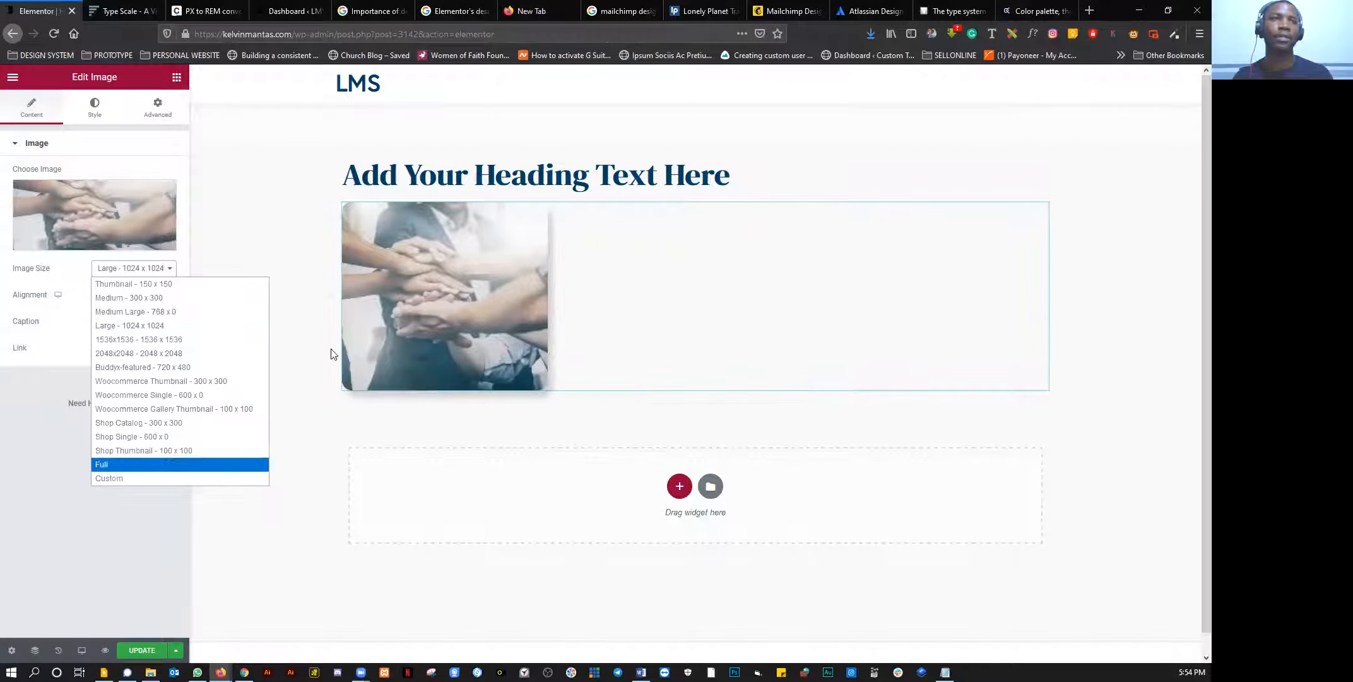
left_click(138, 139)
Step: Add a Text Editor widget below the image and fill it with repeated copies of its lorem ipsum placeholder text
left_click(177, 77)
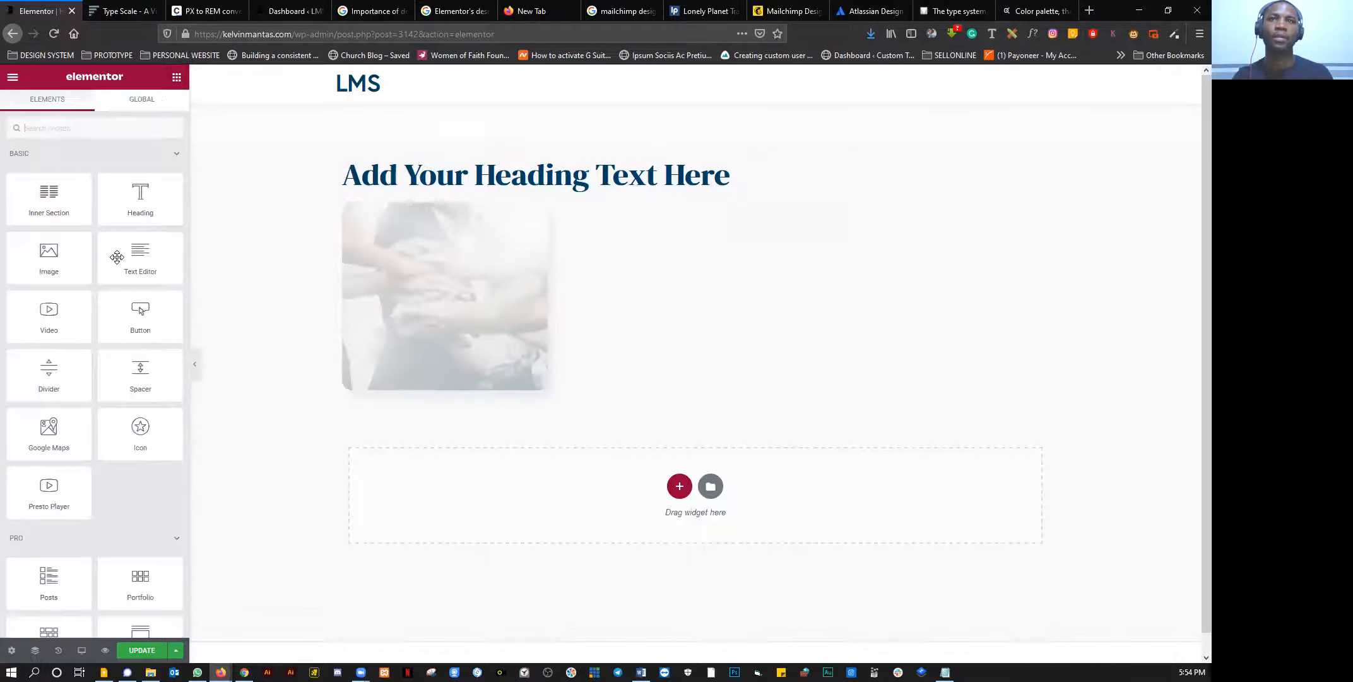
left_click_drag(414, 390, 416, 392)
left_click_drag(339, 416, 341, 416)
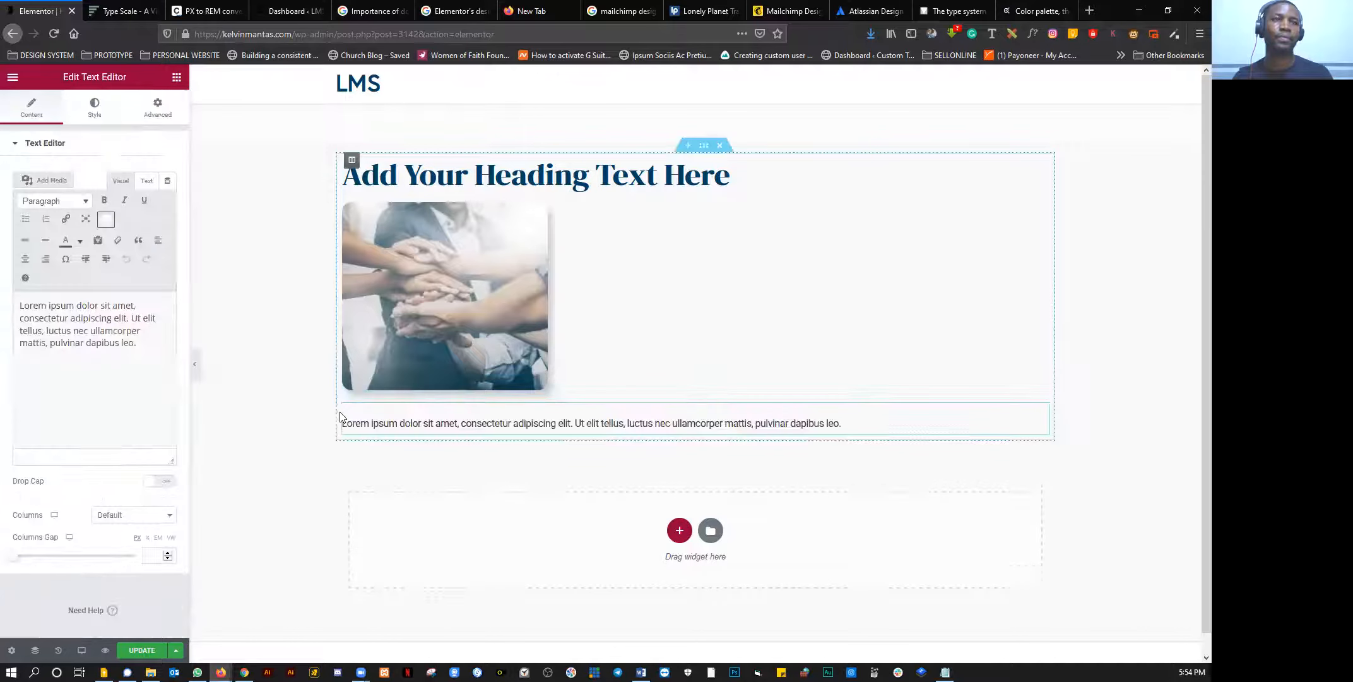
key("ctrl+a")
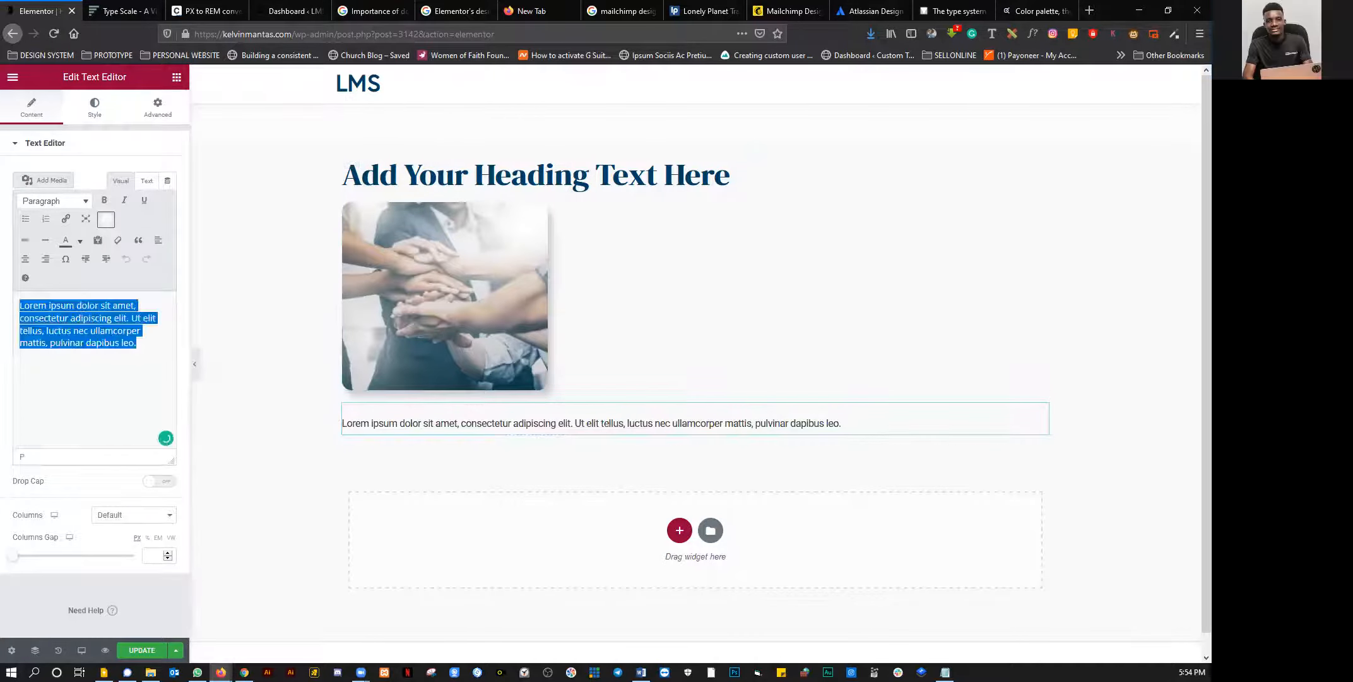
key("ctrl+v")
key("ctrl+v")
key("ctrl+v")
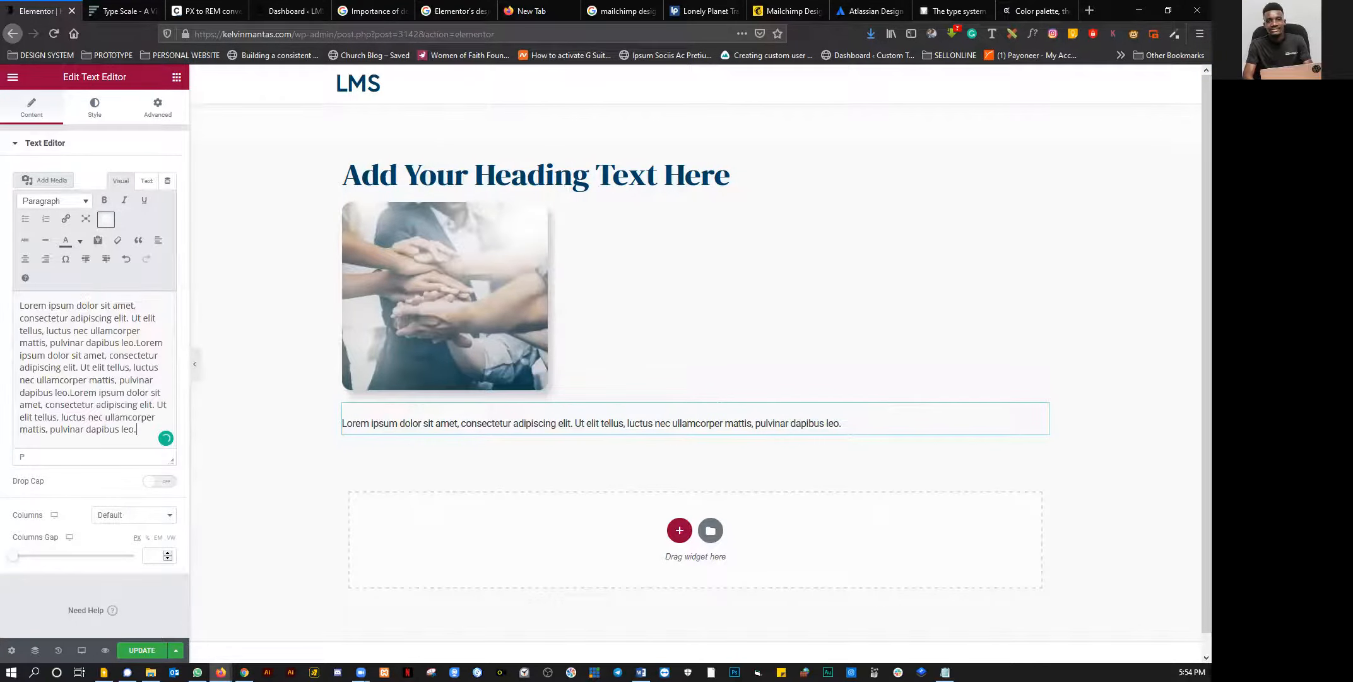
key("ctrl+v")
key("ctrl+v")
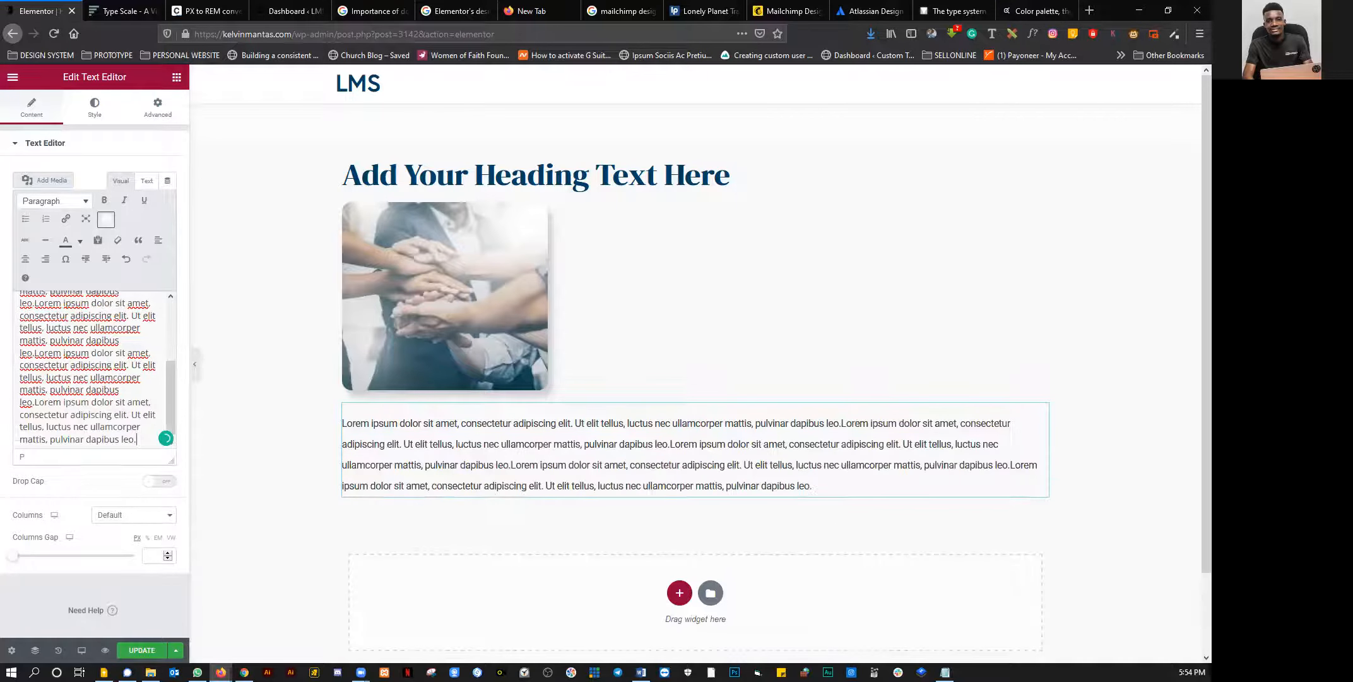
type("Lorem ipsum dolor sit amet, consectetur adipiscing elit. Ut elit tellus, luctus nec ullamcorper mattis, pulvinar dapibus leo.")
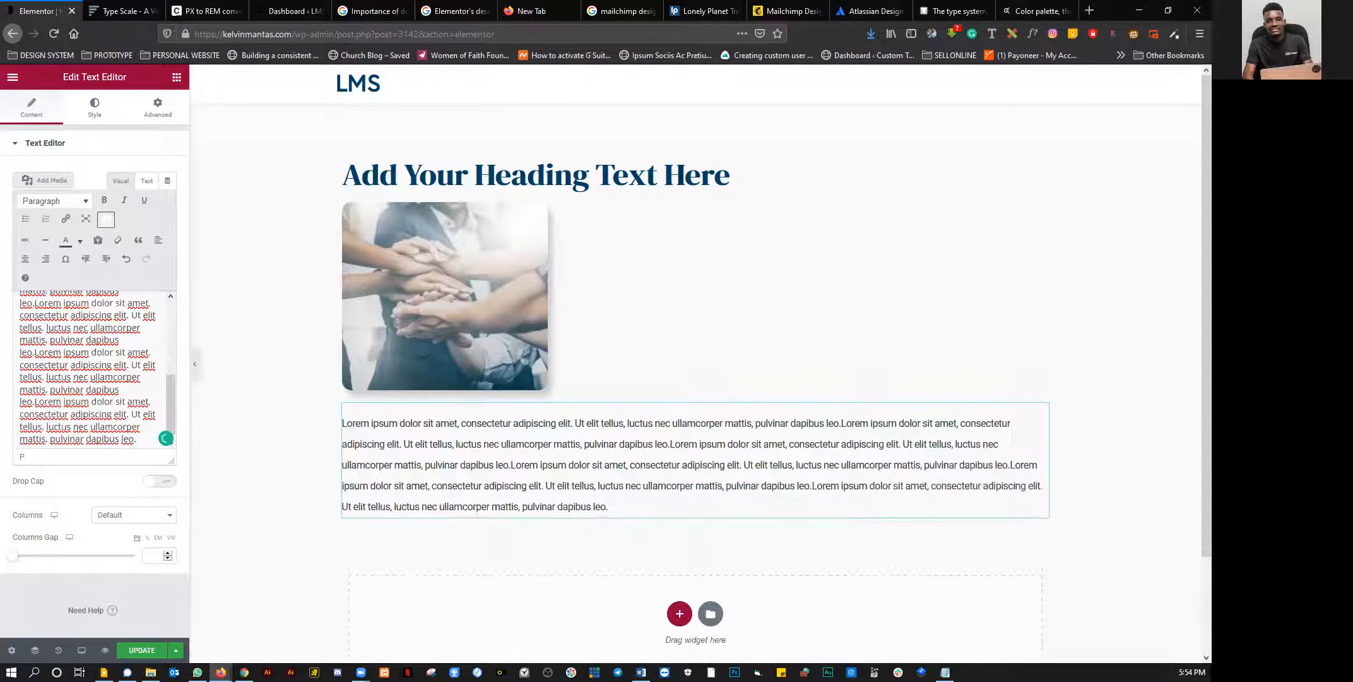
type("Lorem ipsum dolor sit amet, consectetur adipiscing elit. Ut elit tellus, luctus nec ullamcorper mattis, pulvinar dapibus leo.")
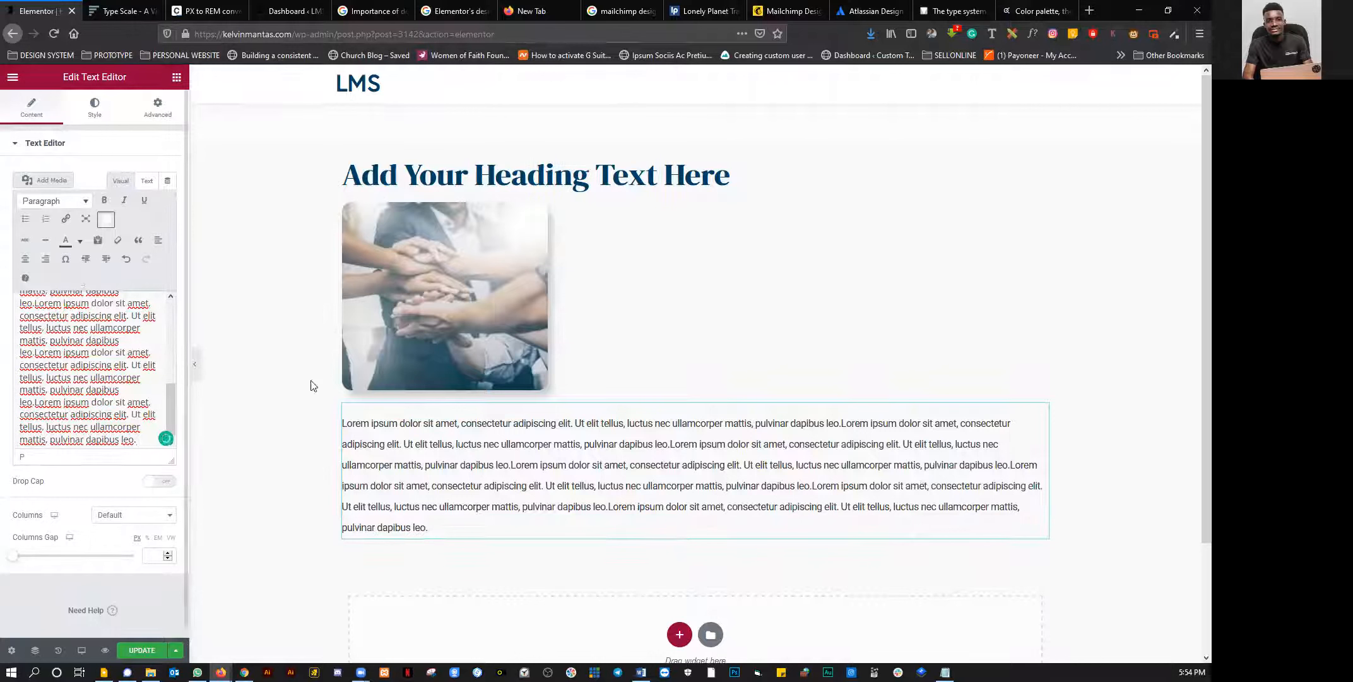
Step: Add a Button widget below the text, and add a second column beside the content narrowed to about 22.6% width
left_click(177, 77)
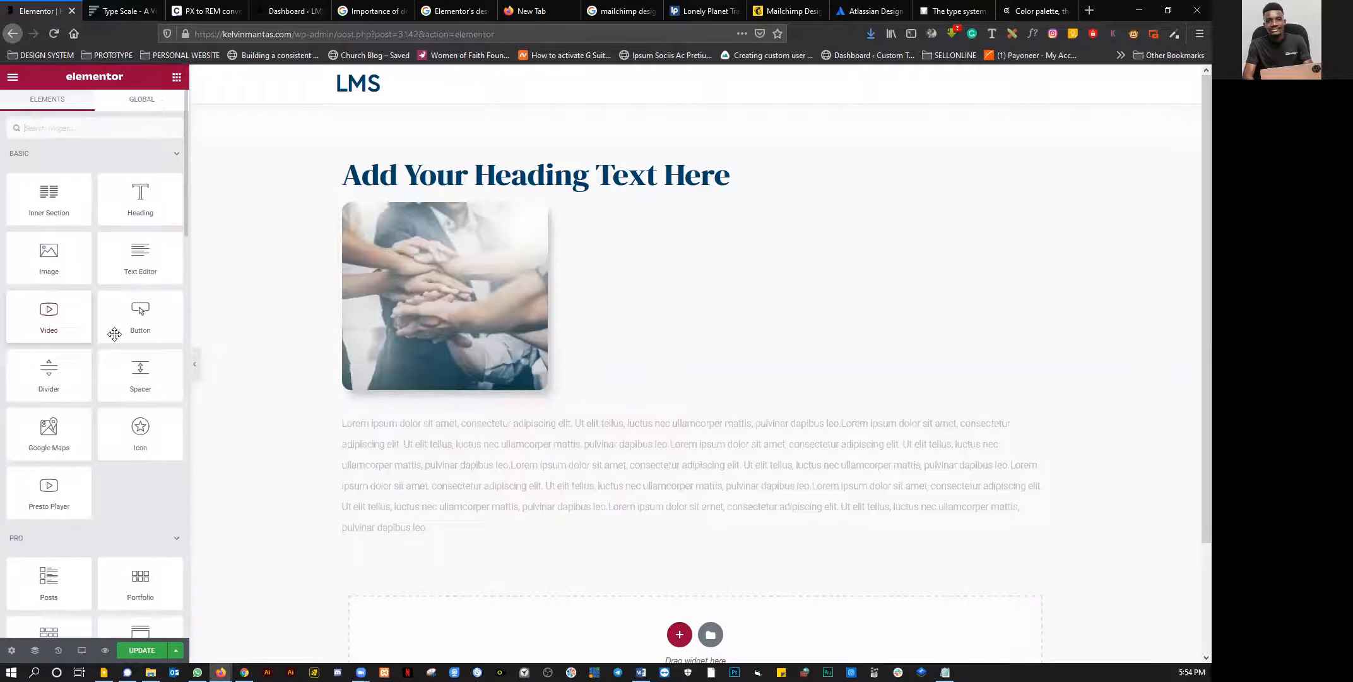
left_click_drag(141, 313, 377, 541)
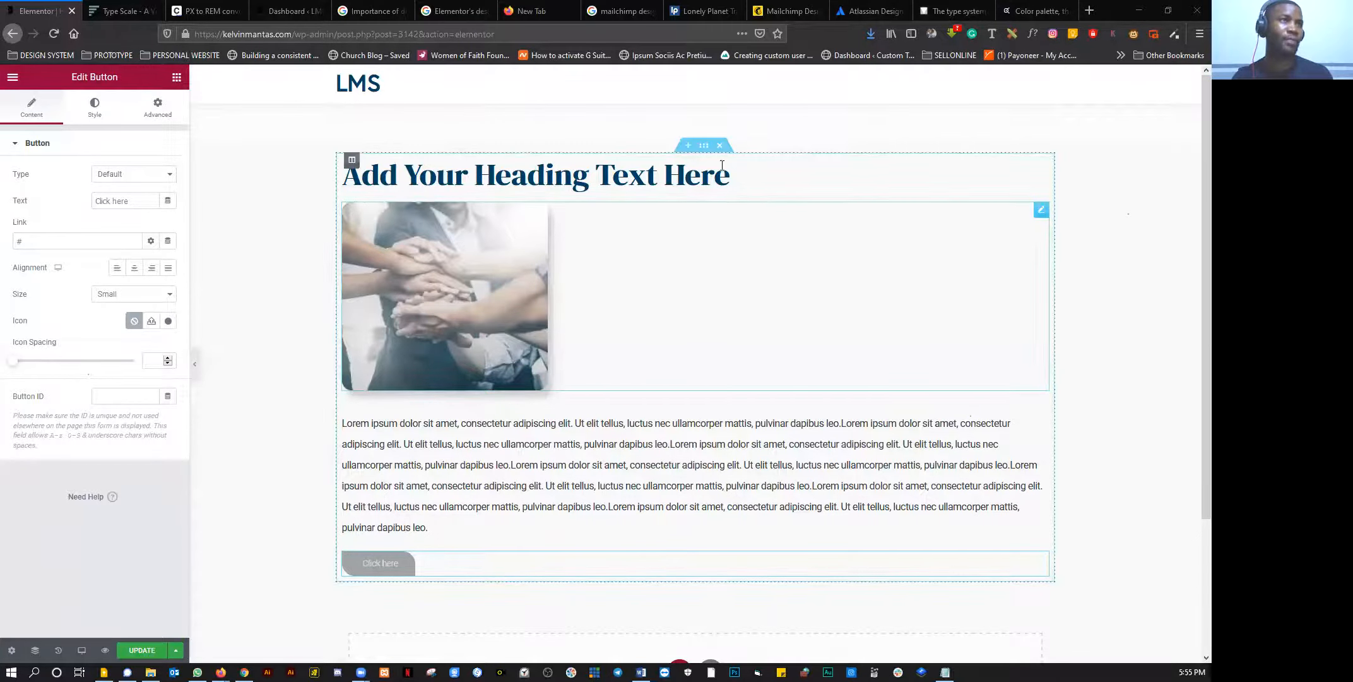
right_click(352, 163)
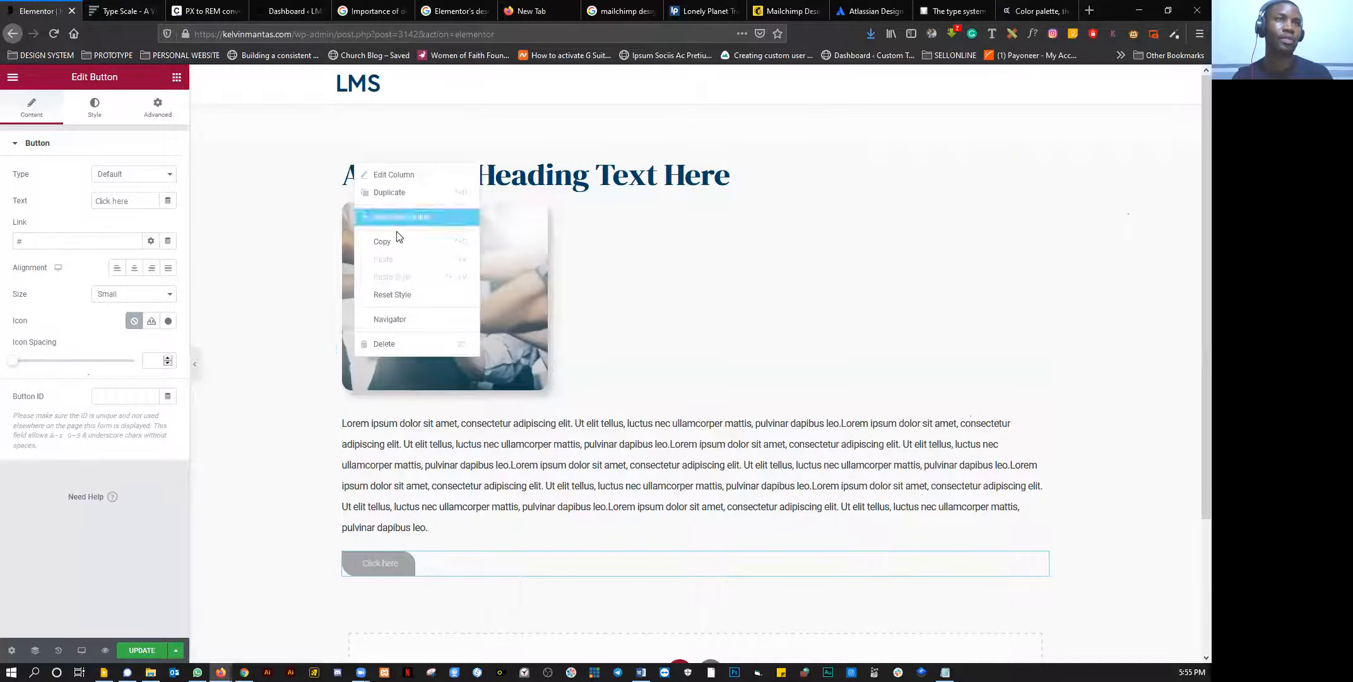
left_click(399, 221)
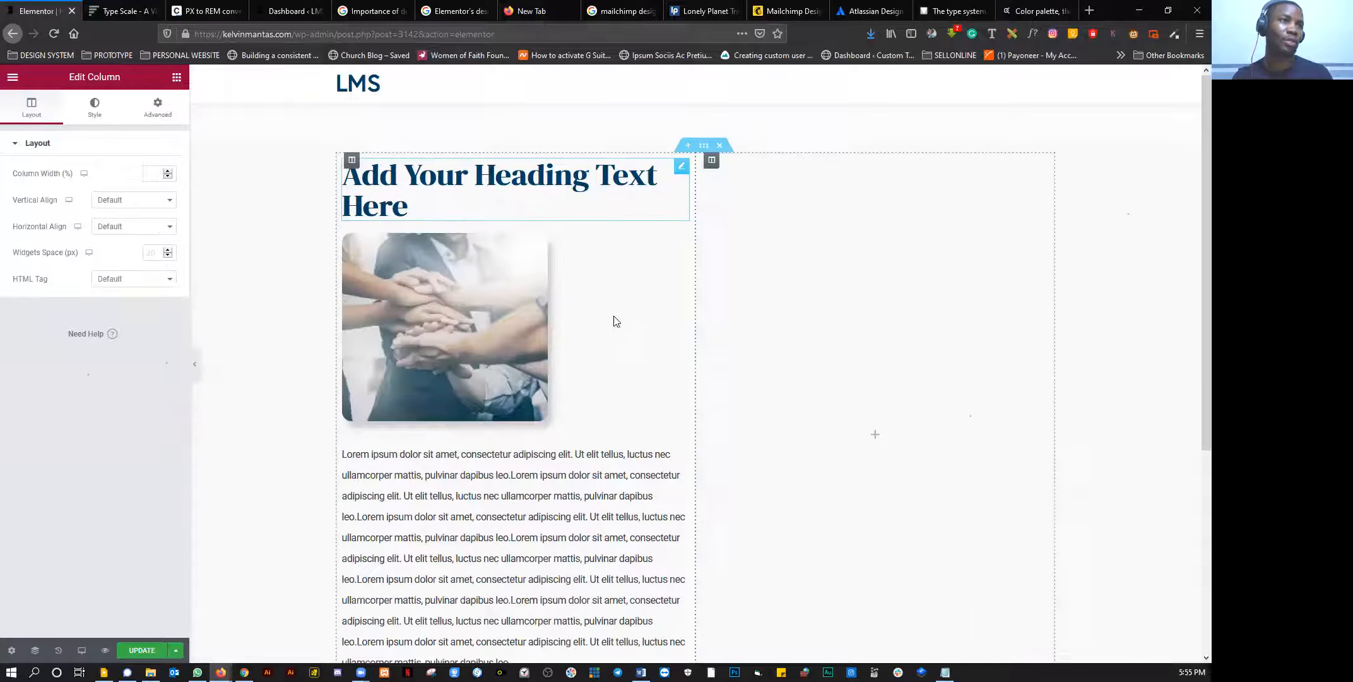
left_click_drag(875, 310, 890, 308)
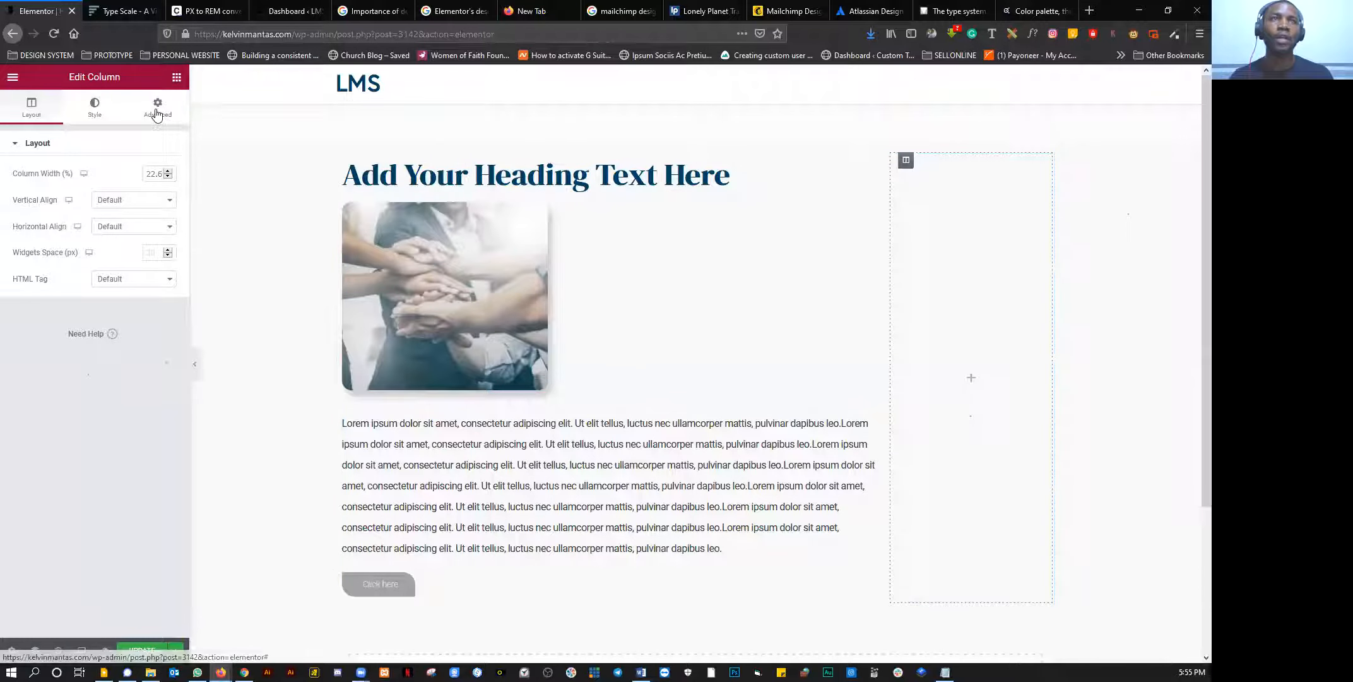
left_click(177, 77)
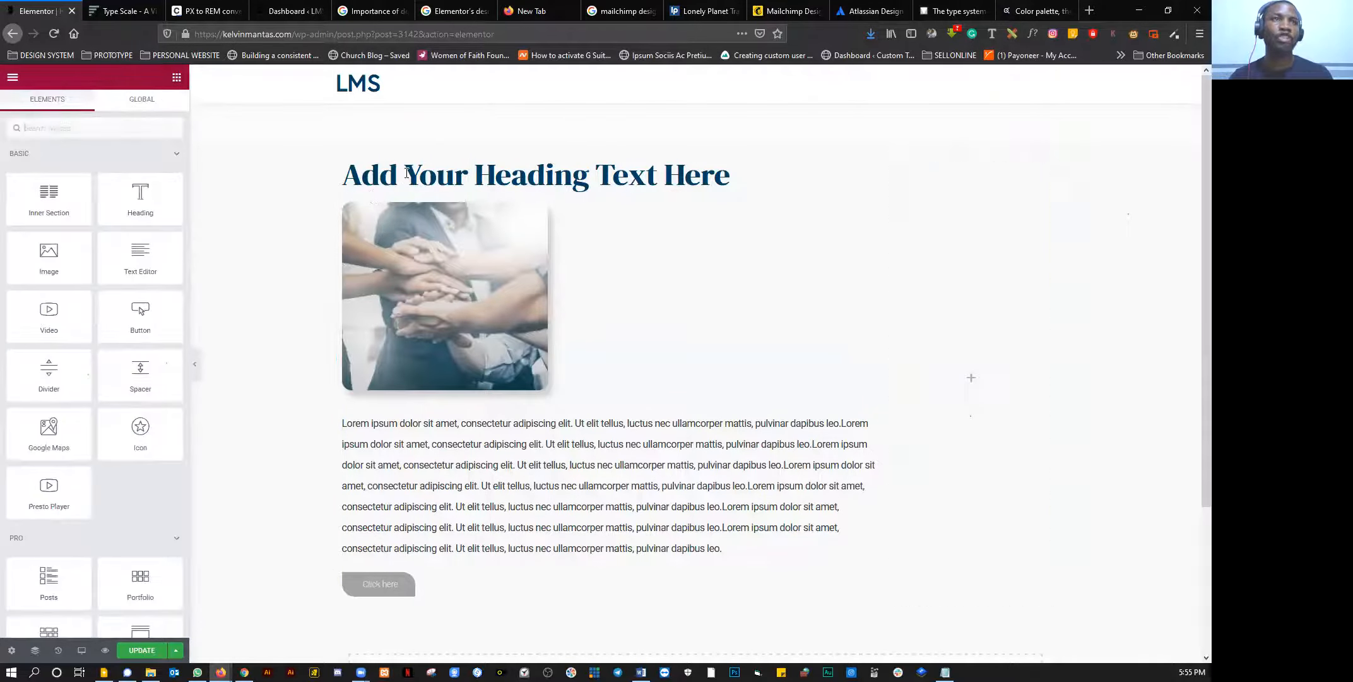
Step: Duplicate the heading and set the copy's HTML tag to H3
right_click(411, 179)
left_click(442, 202)
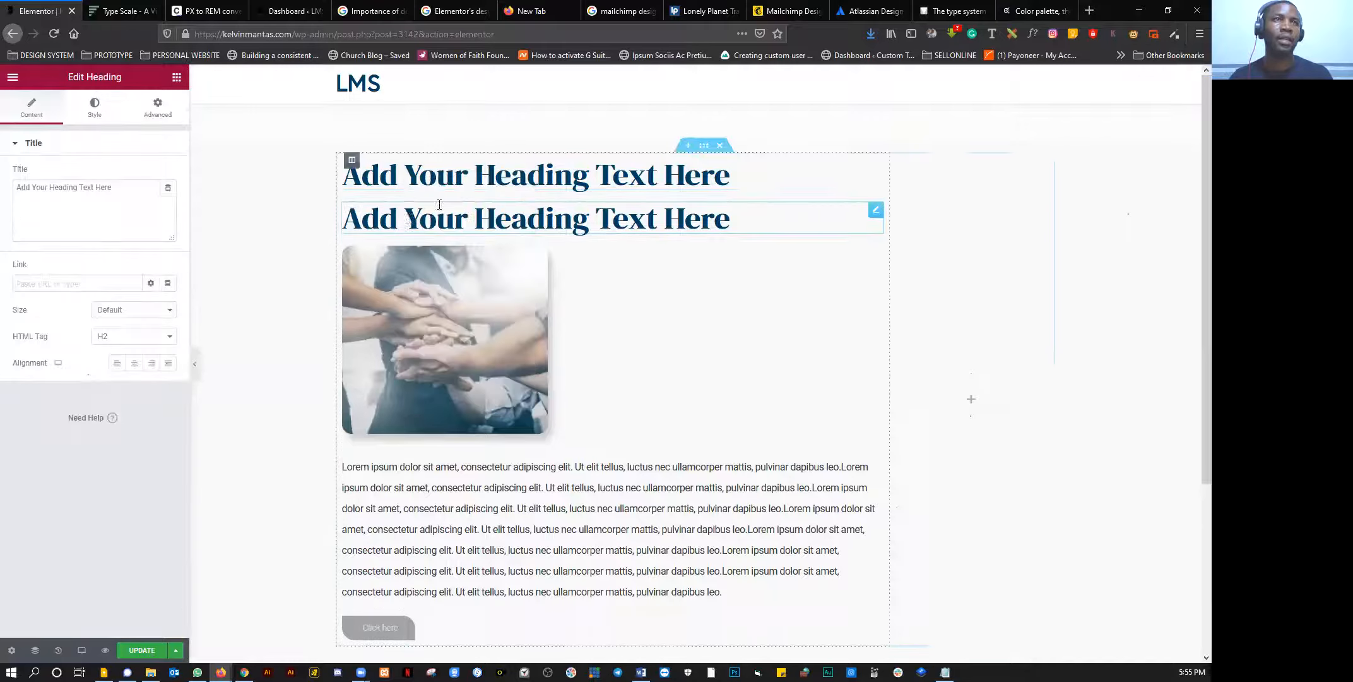
left_click(116, 337)
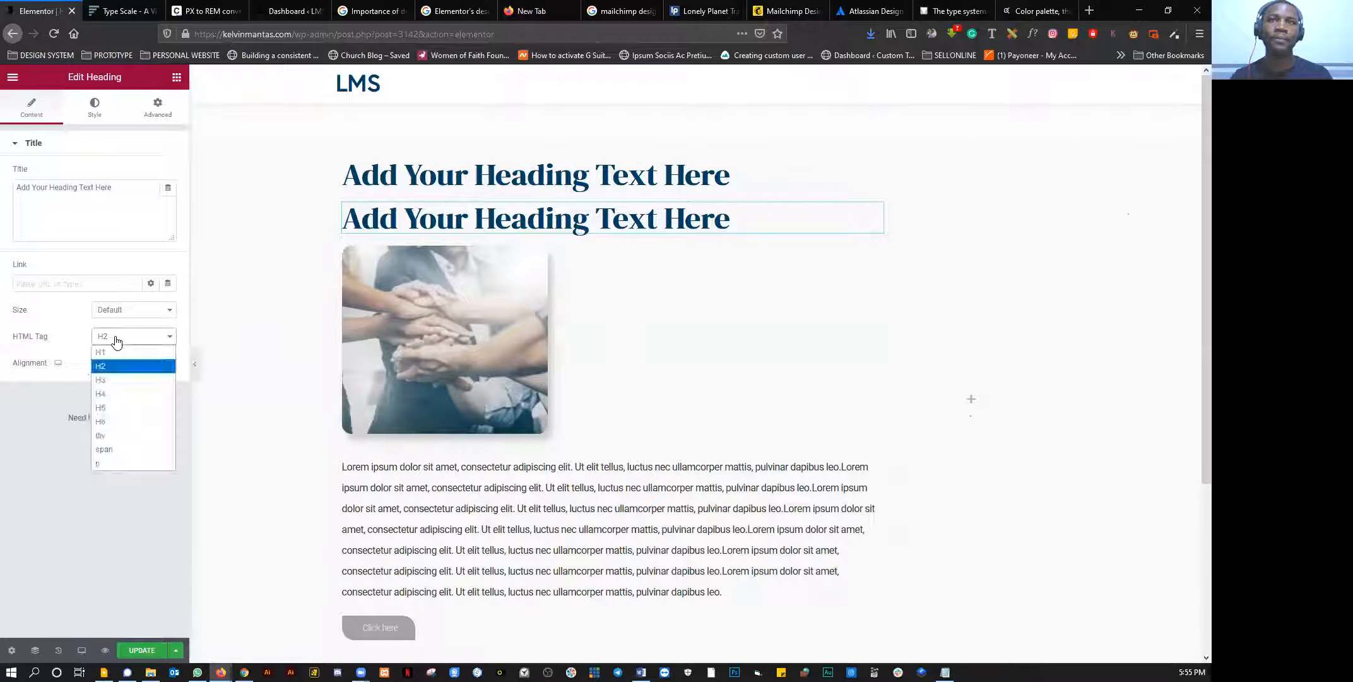
left_click(104, 381)
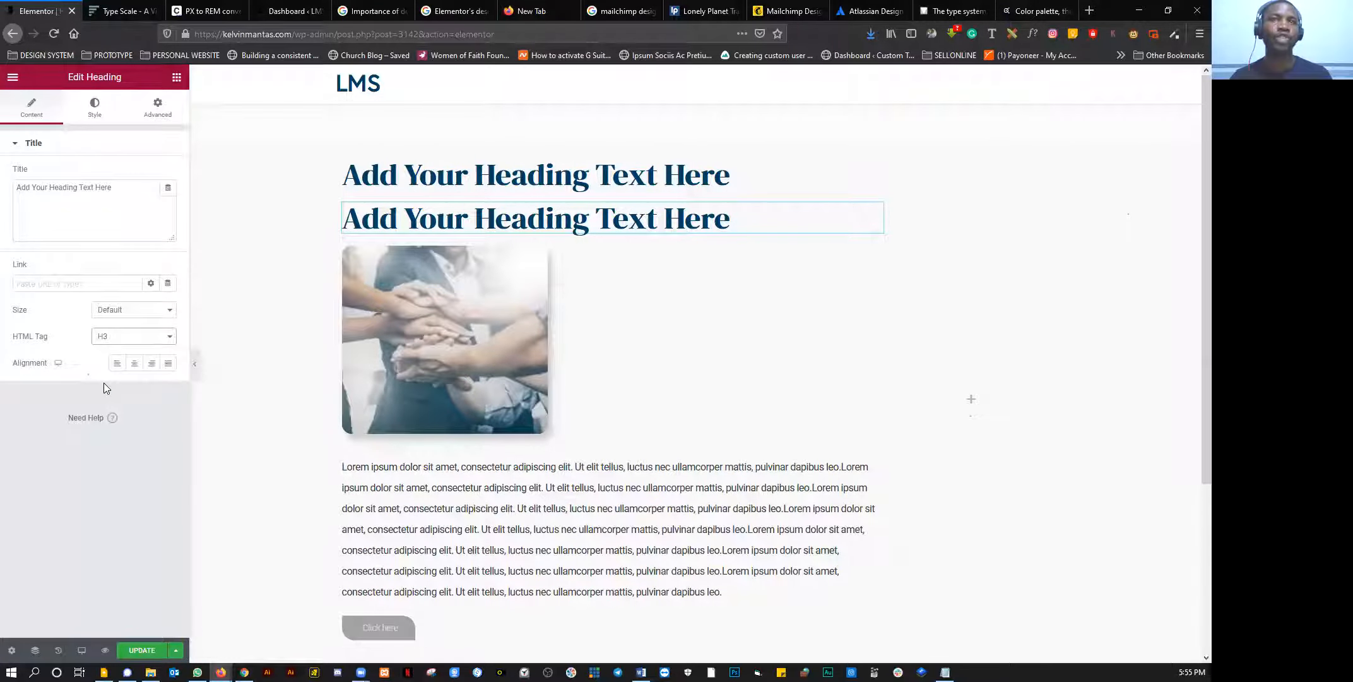
Step: Apply the secondary global font to the duplicated heading and set its HTML tag to H2
left_click(95, 108)
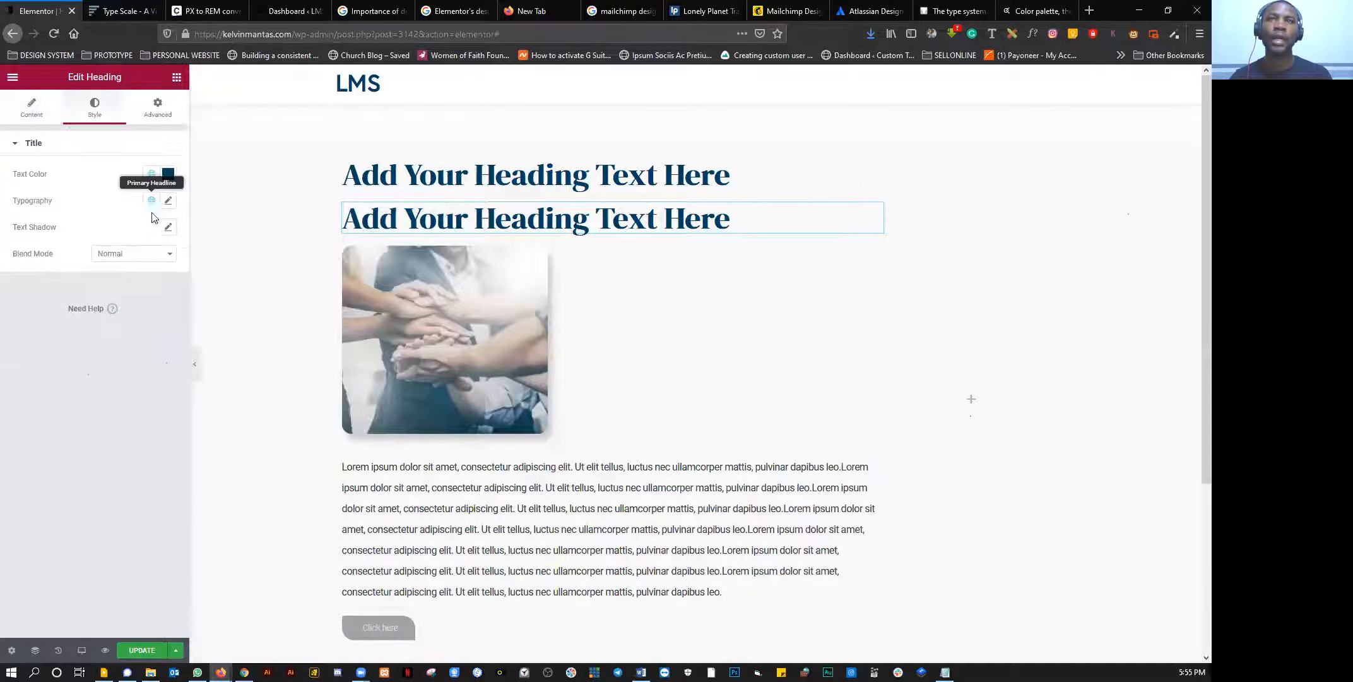
left_click(151, 201)
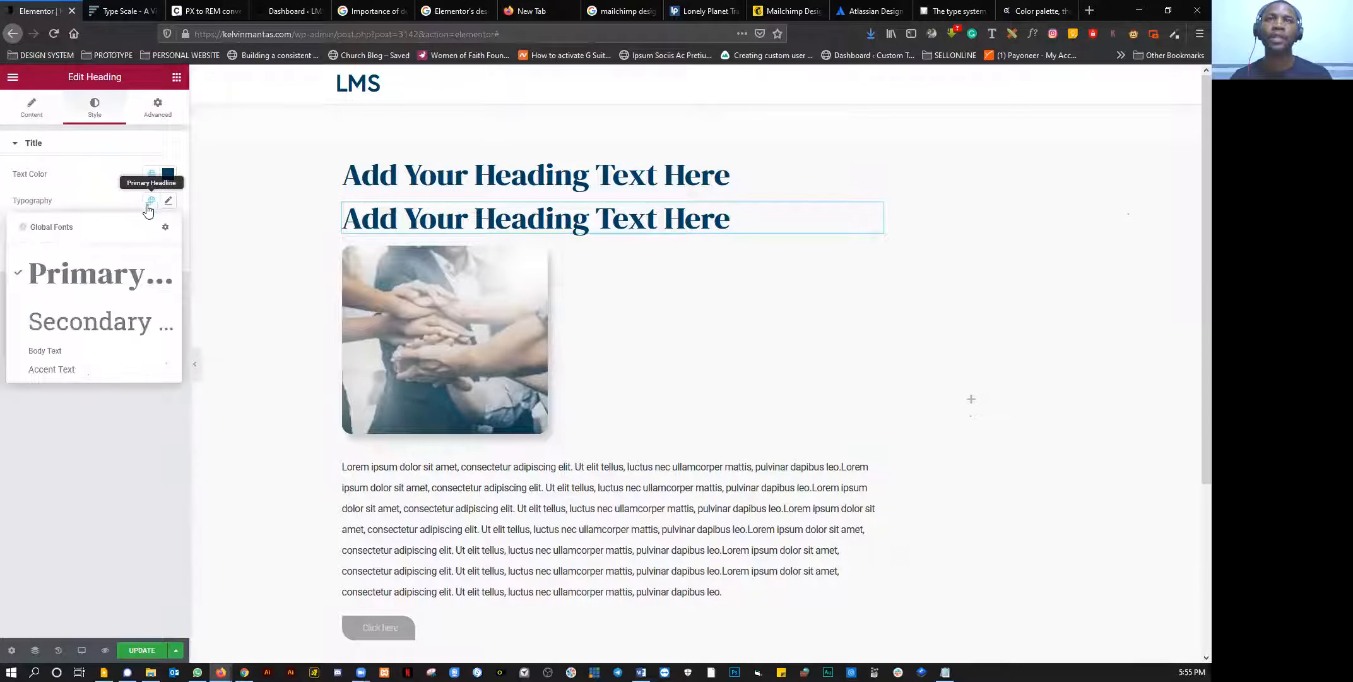
left_click(79, 321)
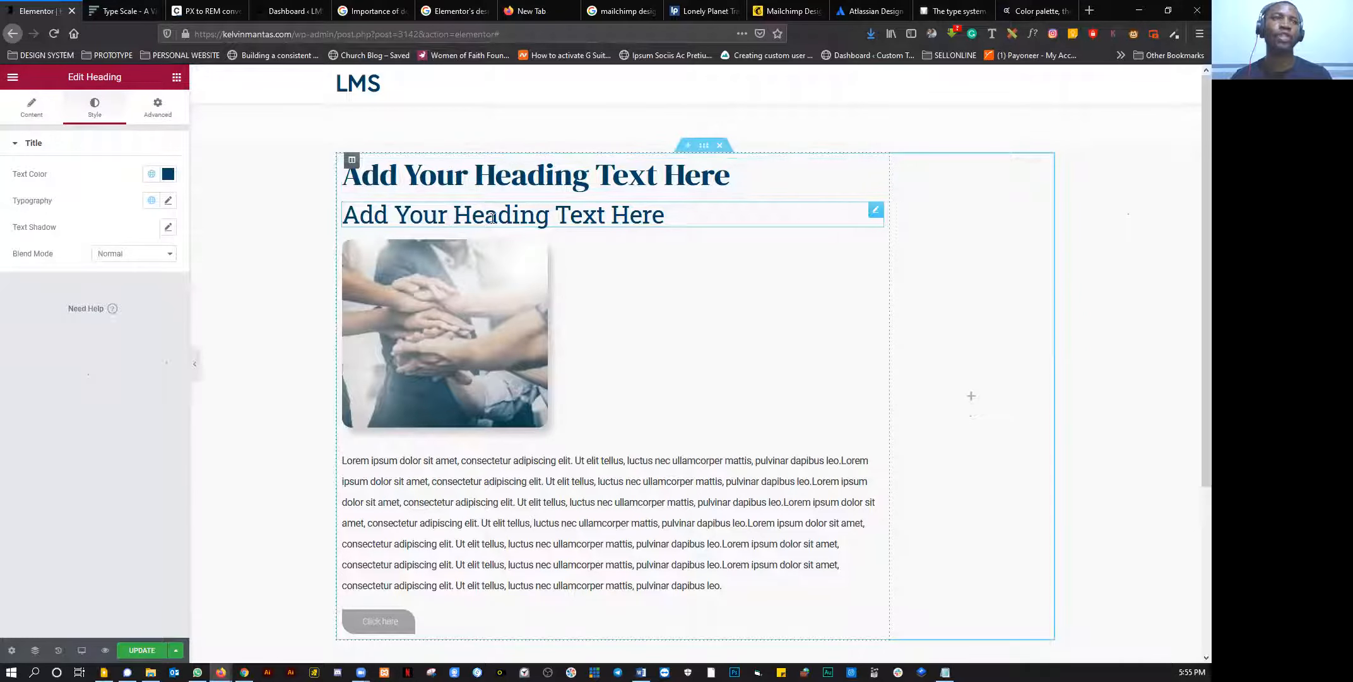
left_click(32, 112)
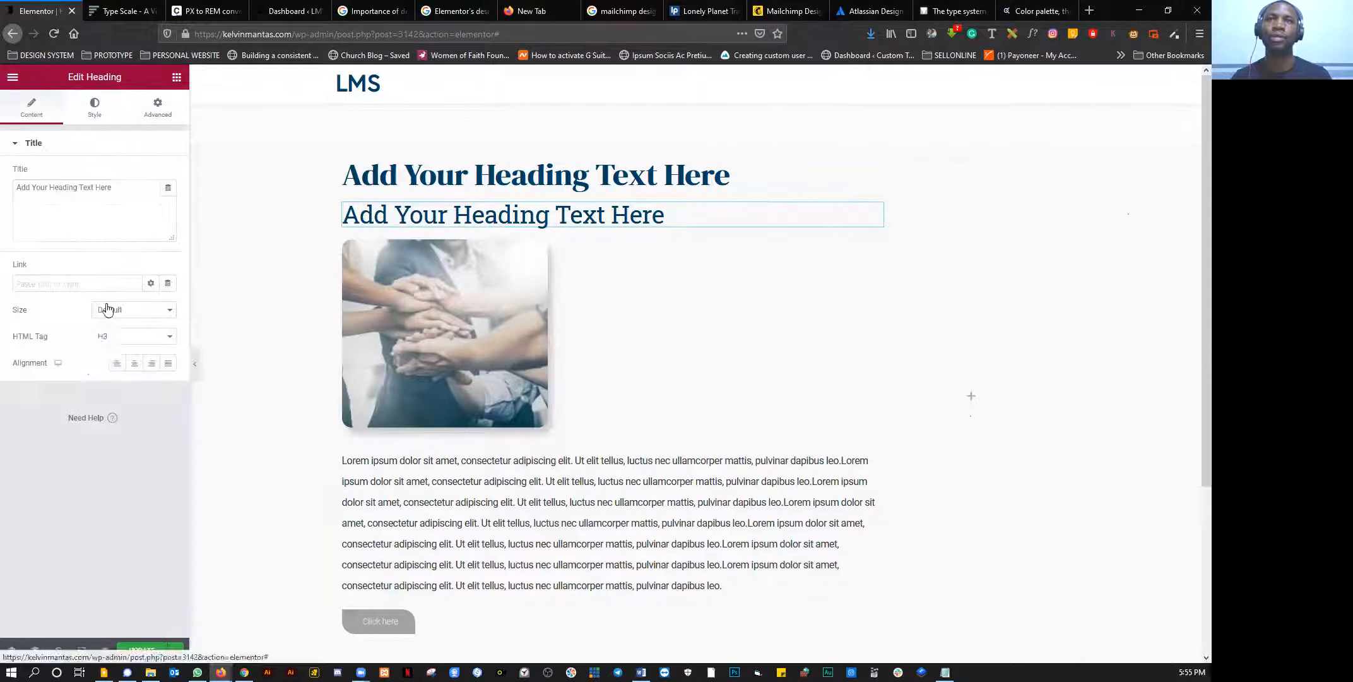
left_click(106, 341)
left_click(115, 361)
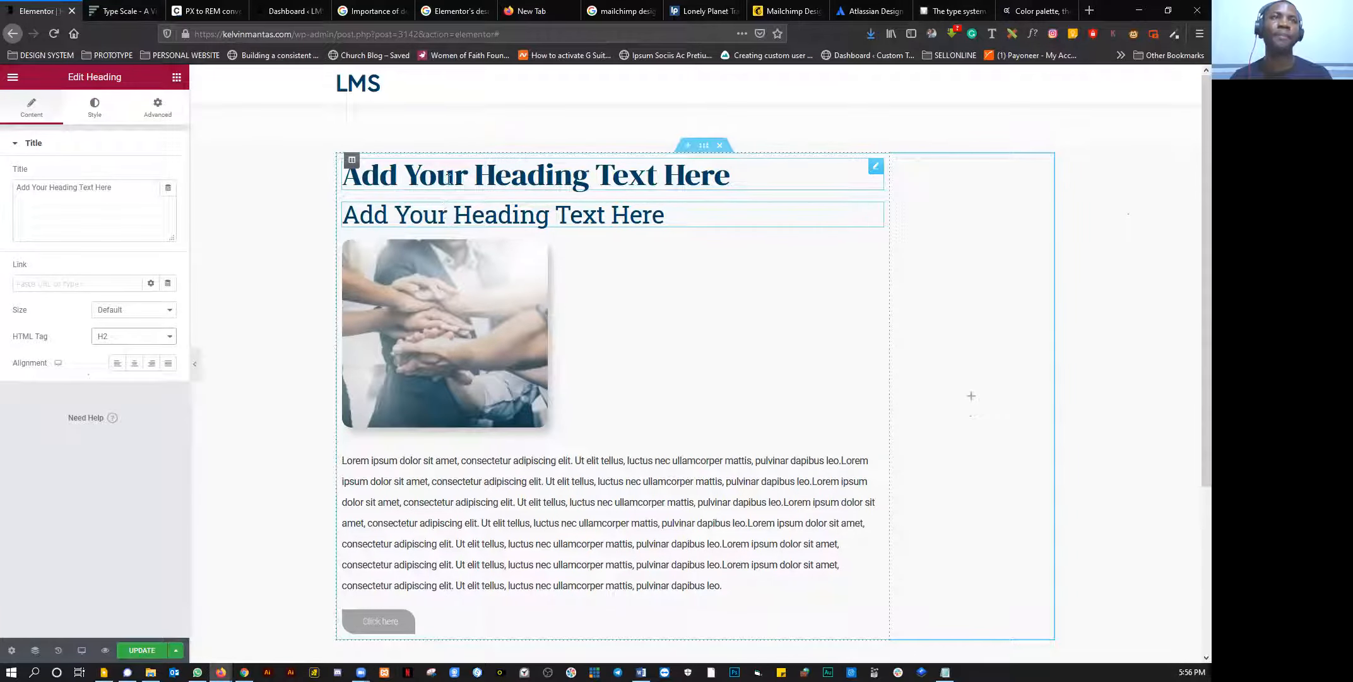
Step: Duplicate the Roboto Slab H2 heading and left-align the copy
right_click(409, 224)
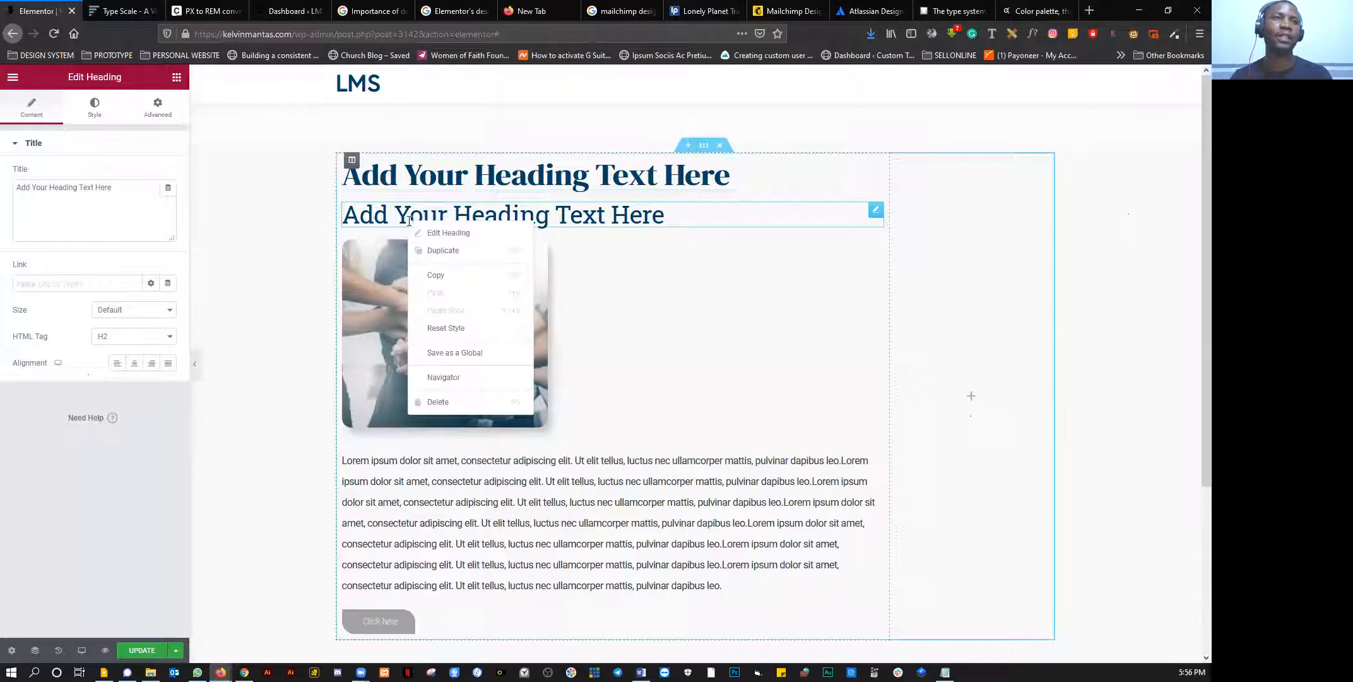
left_click(442, 251)
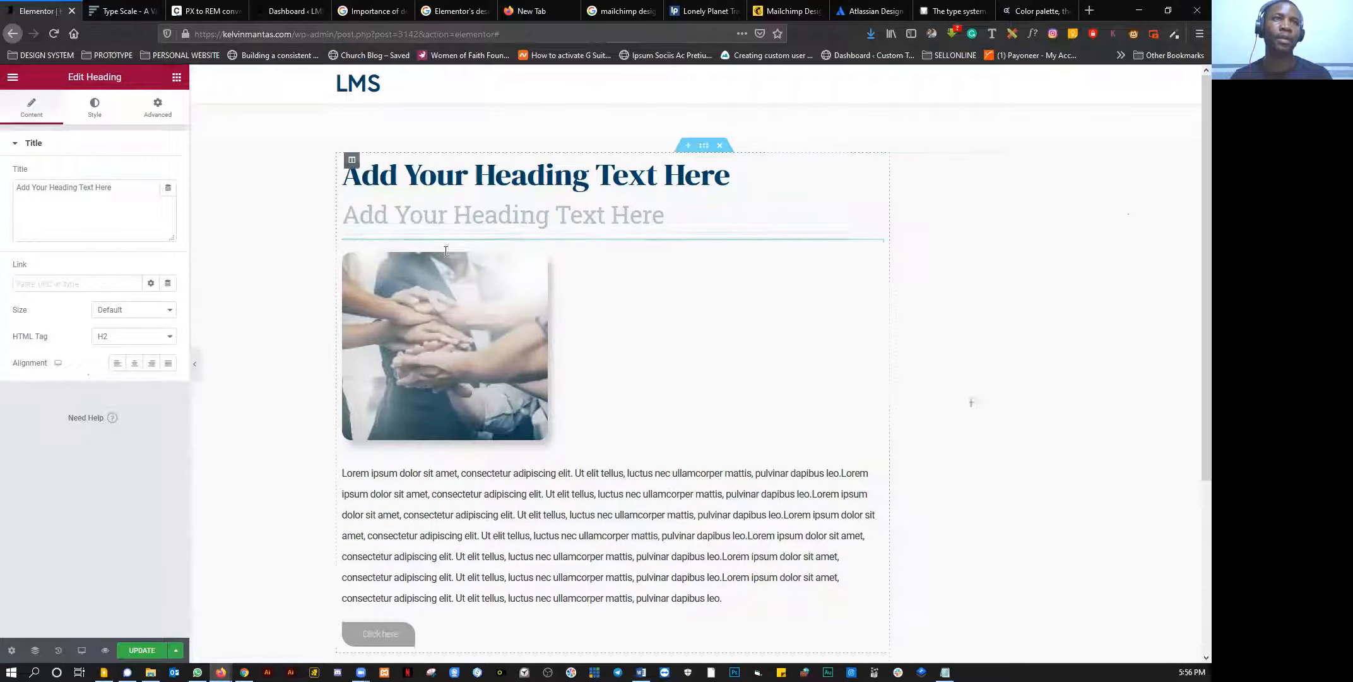
left_click(117, 363)
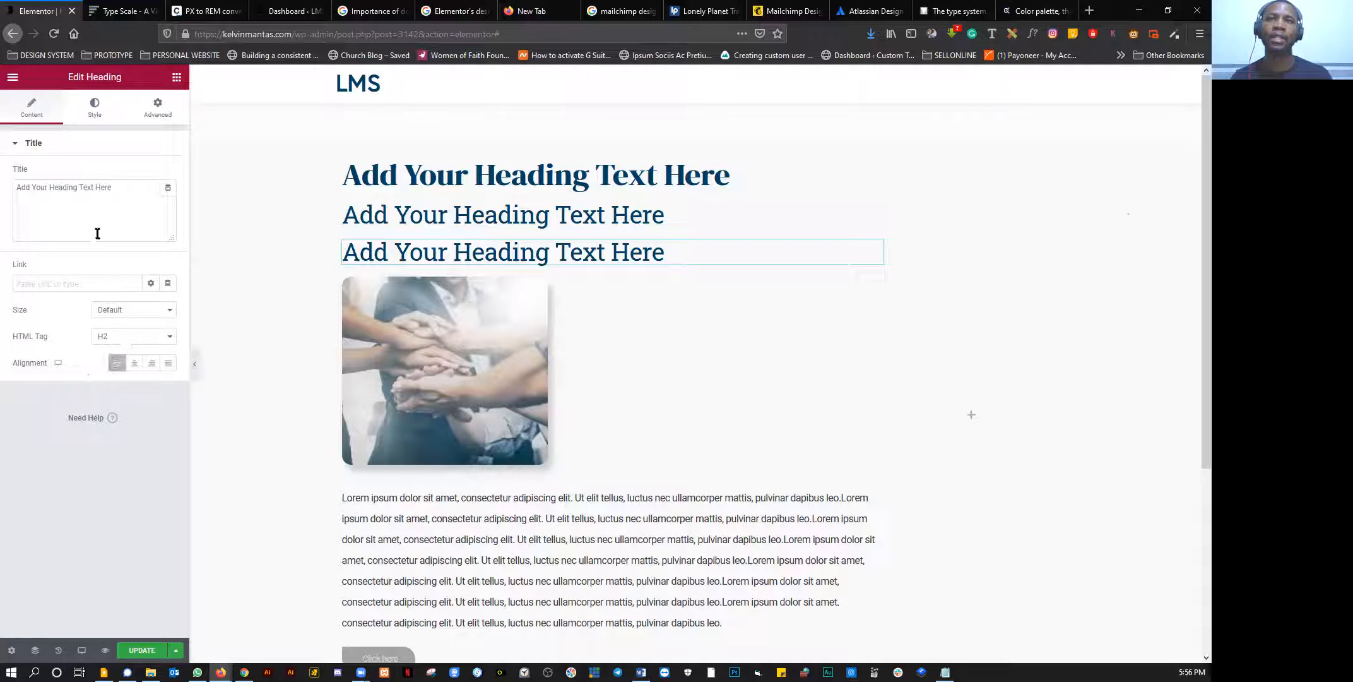
Step: Set the duplicated third heading's typography size to 1.5 rem
left_click(95, 110)
left_click(168, 200)
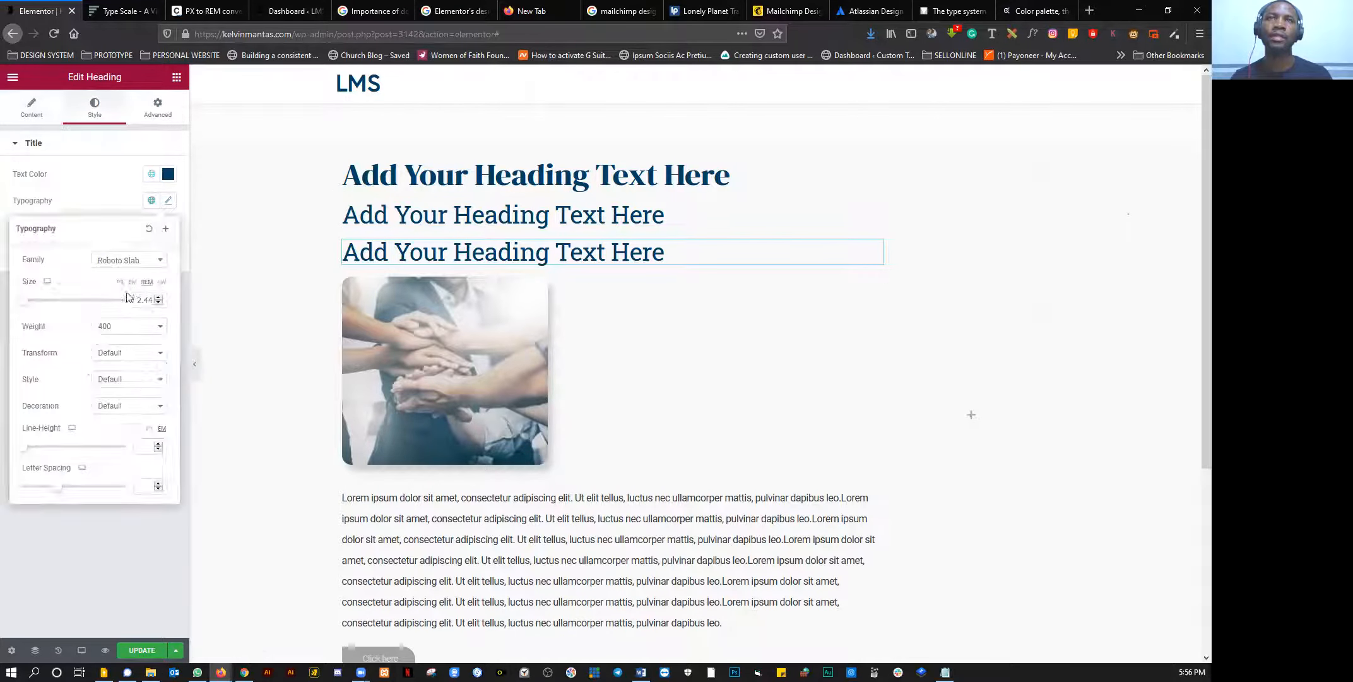
left_click(27, 302)
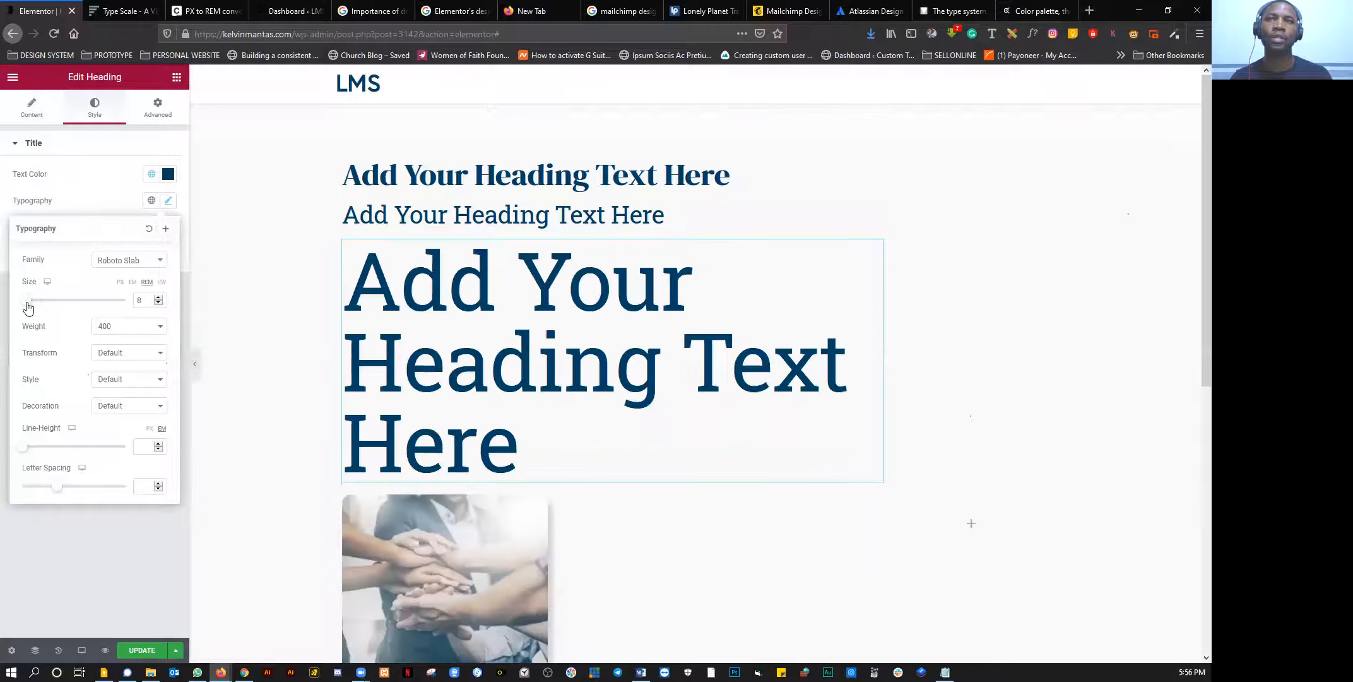
scroll(136, 298, "up", 19)
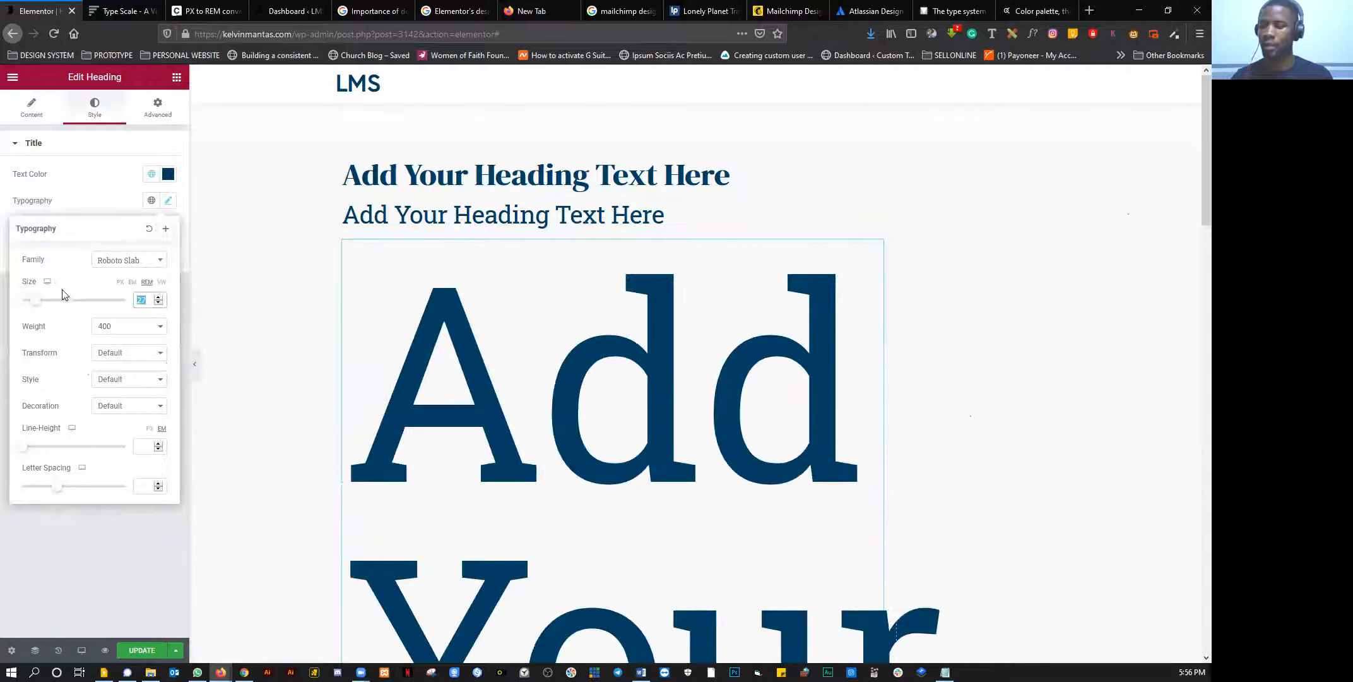
type("1")
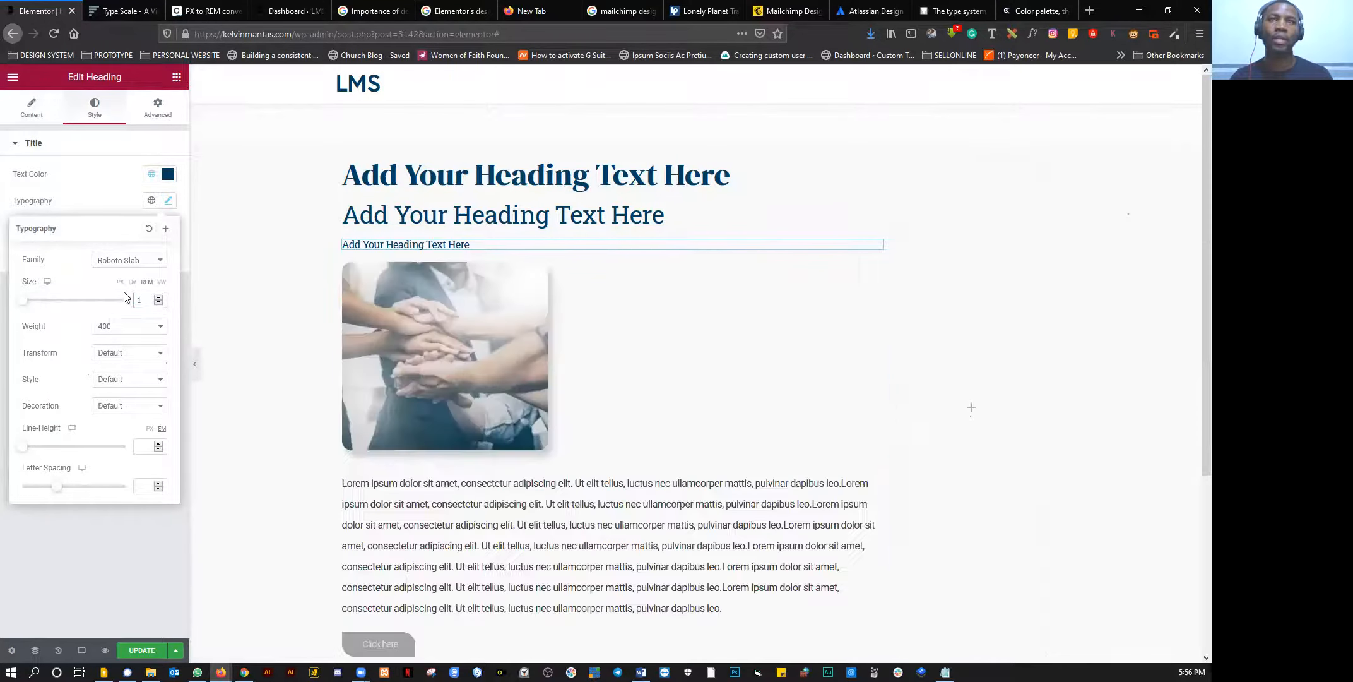
type("22")
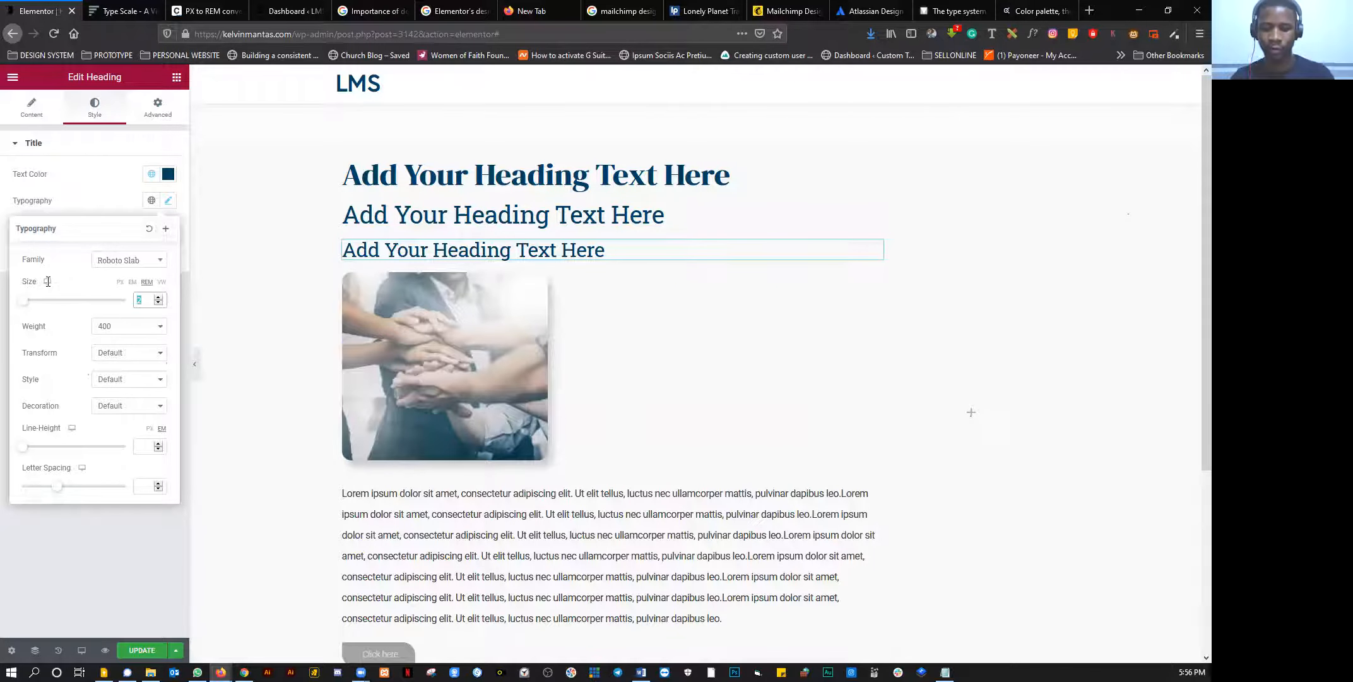
type("1.5")
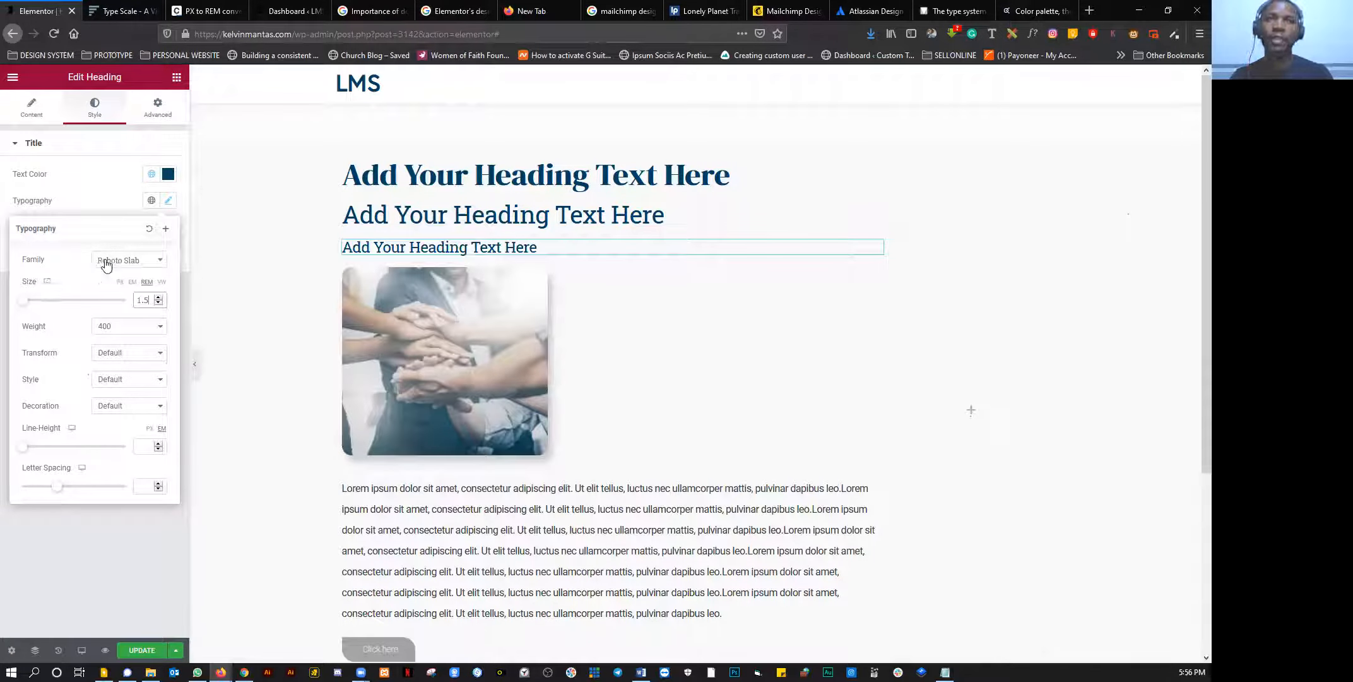
Step: Try the Europa Regular and Verdana font families on the third heading
left_click(106, 264)
scroll(157, 321, "up", 15)
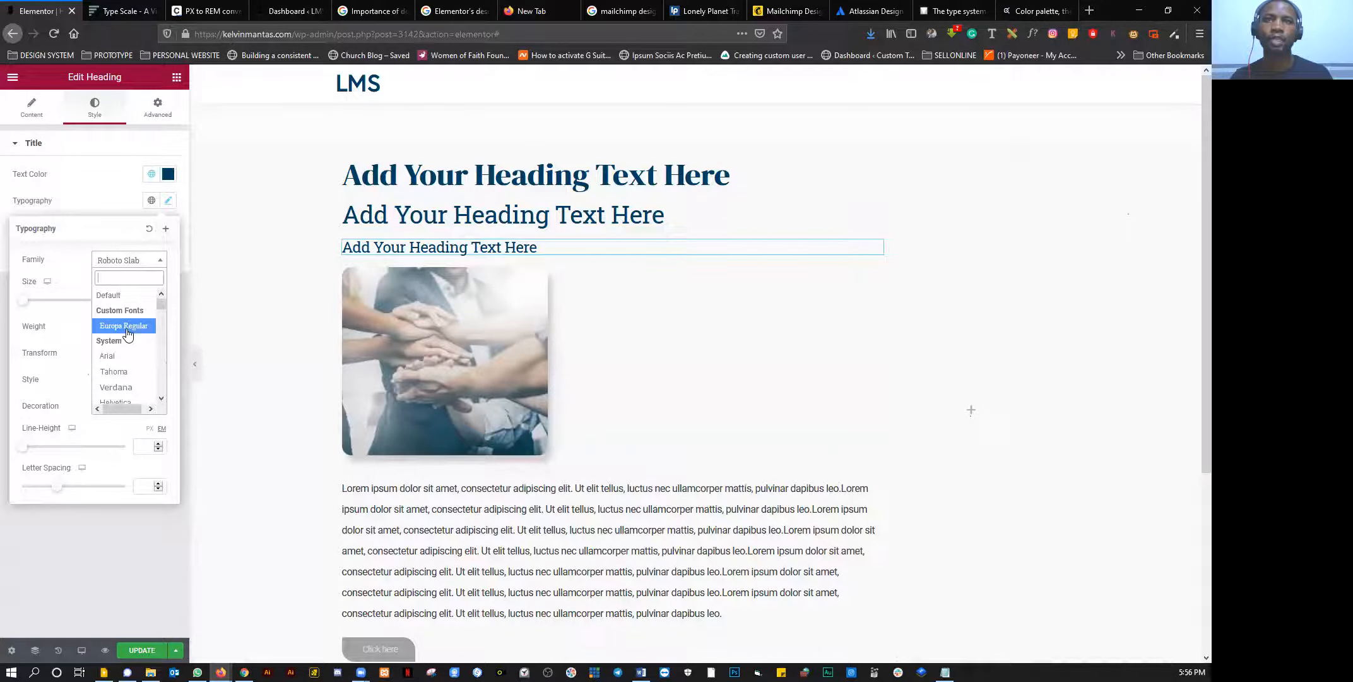
left_click(124, 325)
left_click(156, 270)
scroll(122, 347, "down", 3)
scroll(122, 346, "up", 3)
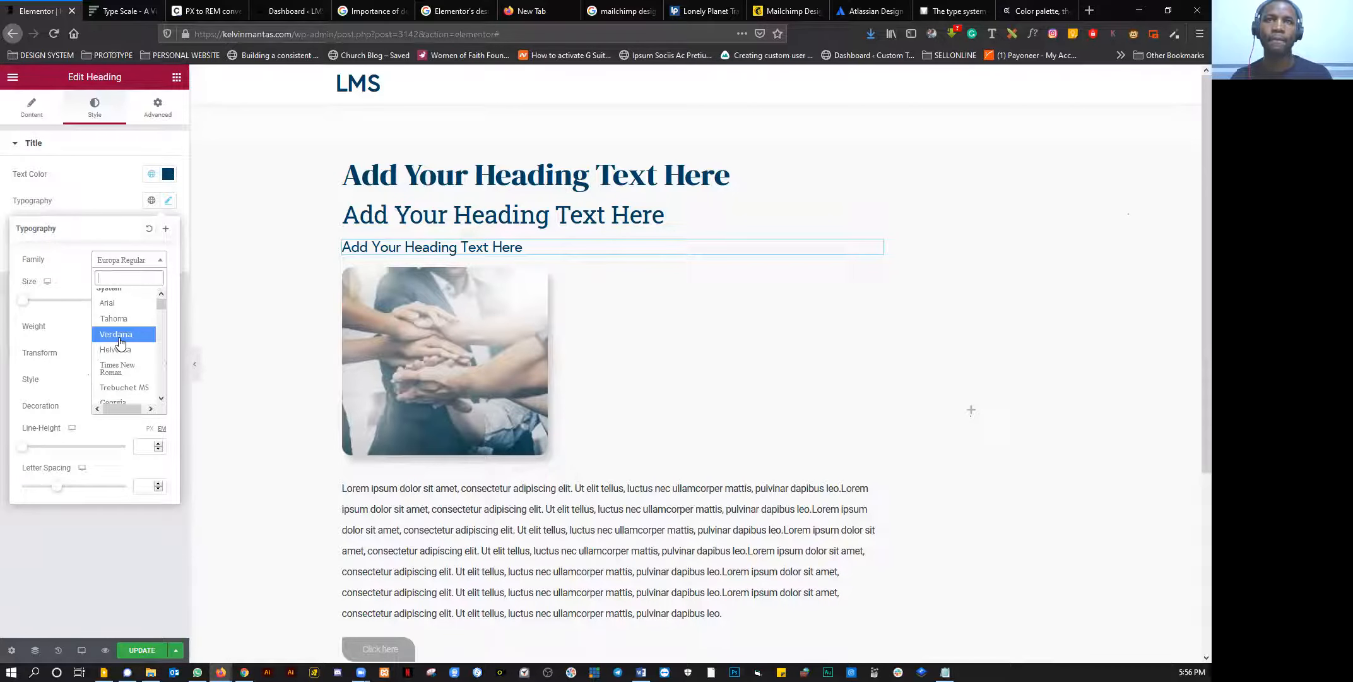
left_click(120, 335)
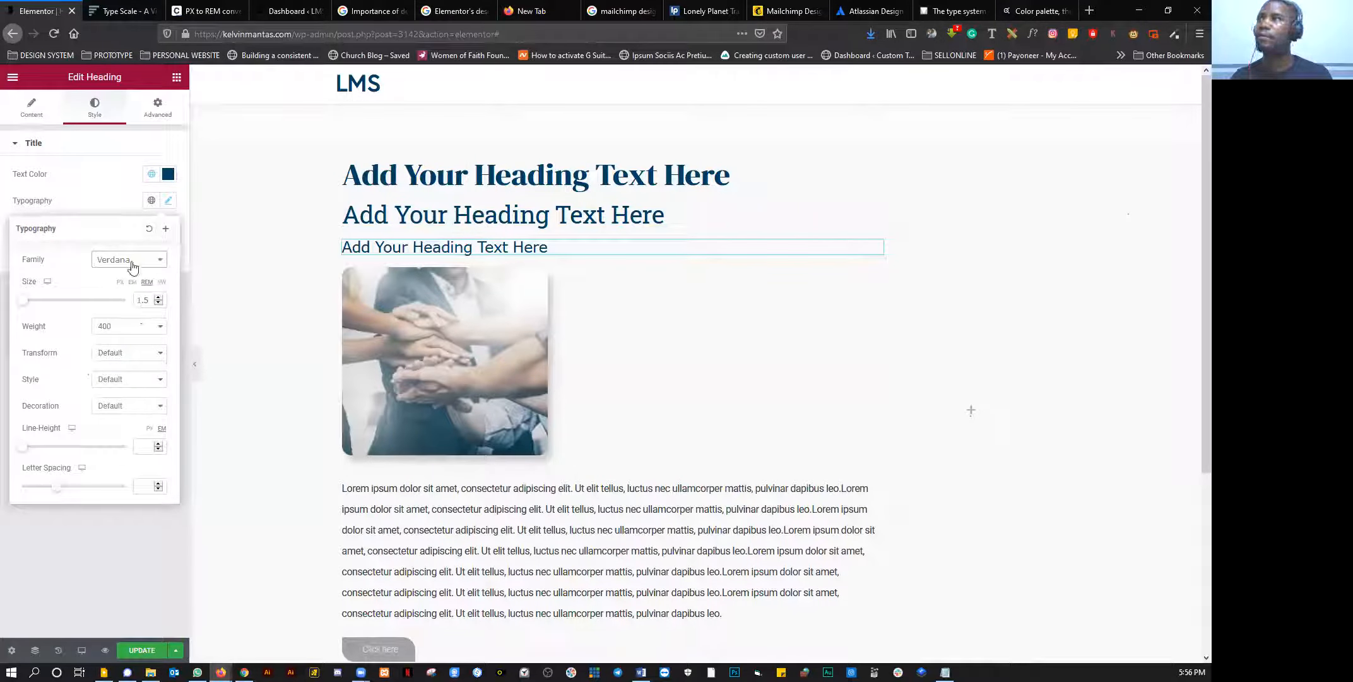
left_click(130, 265)
scroll(126, 341, "down", 1)
left_click(124, 335)
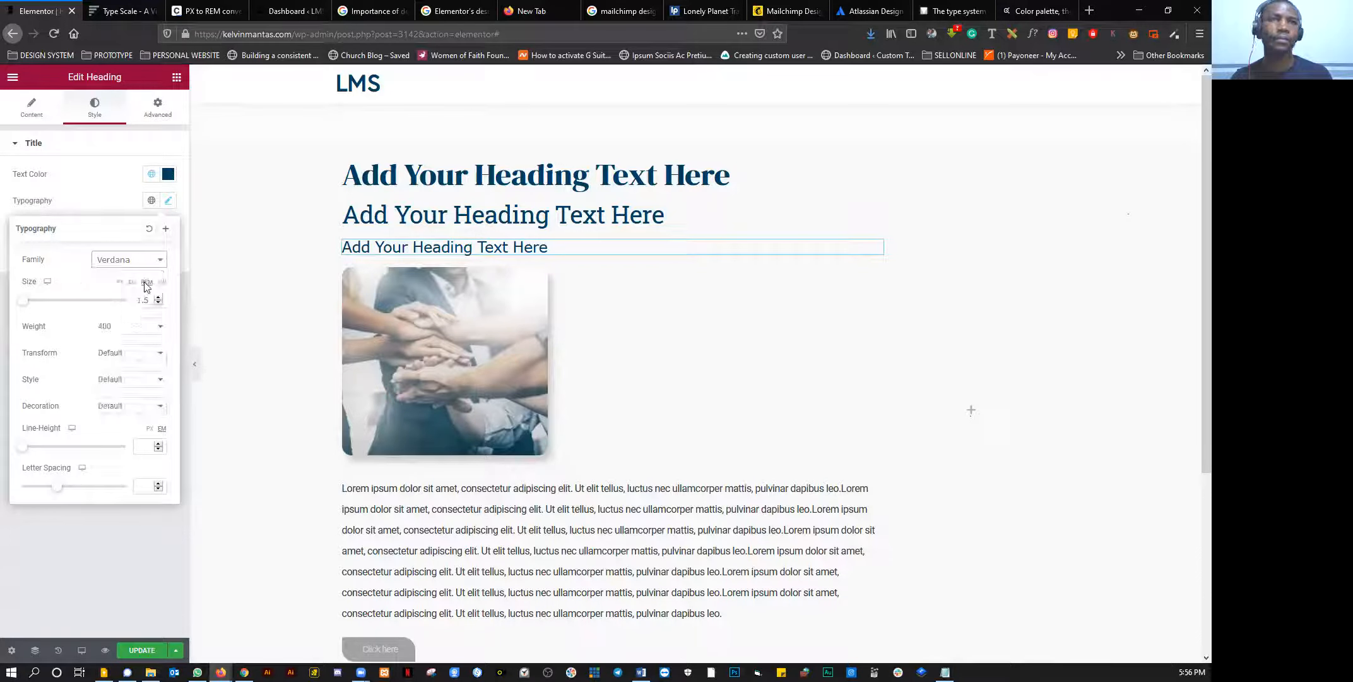
Step: Set the third heading's font family to Adamina
scroll(131, 360, "down", 3)
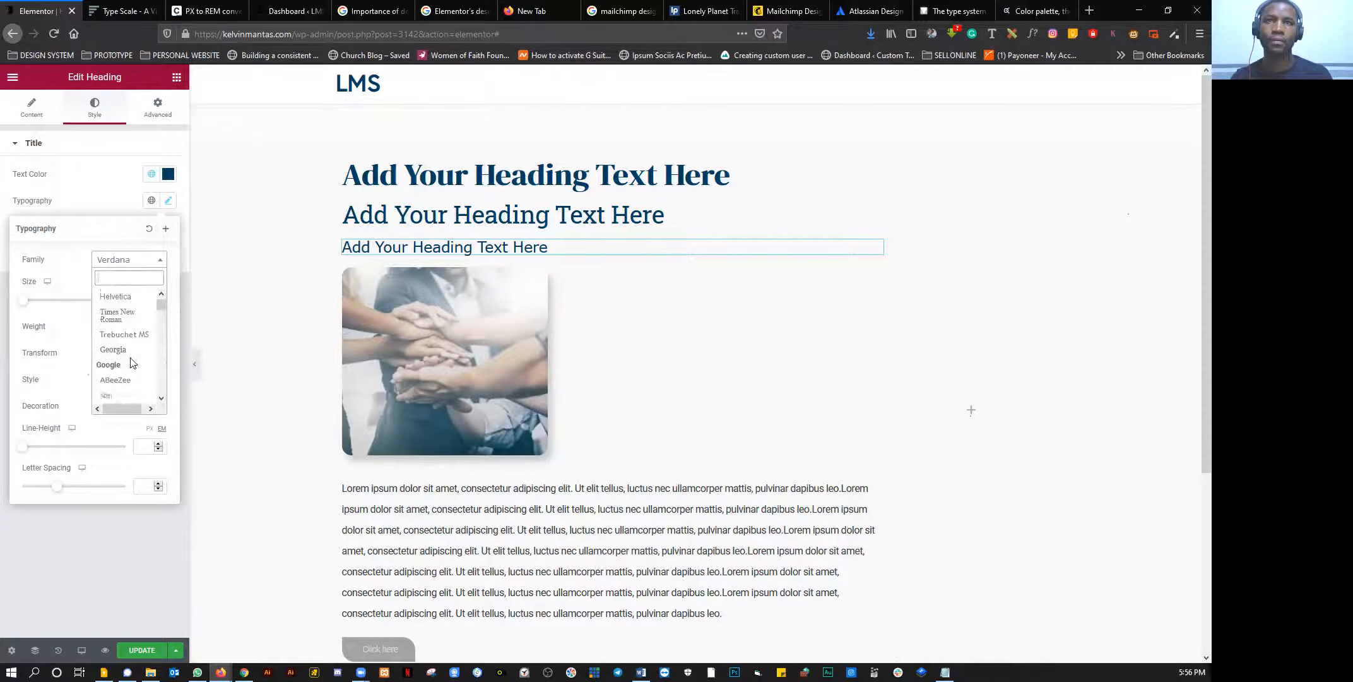
scroll(131, 361, "down", 3)
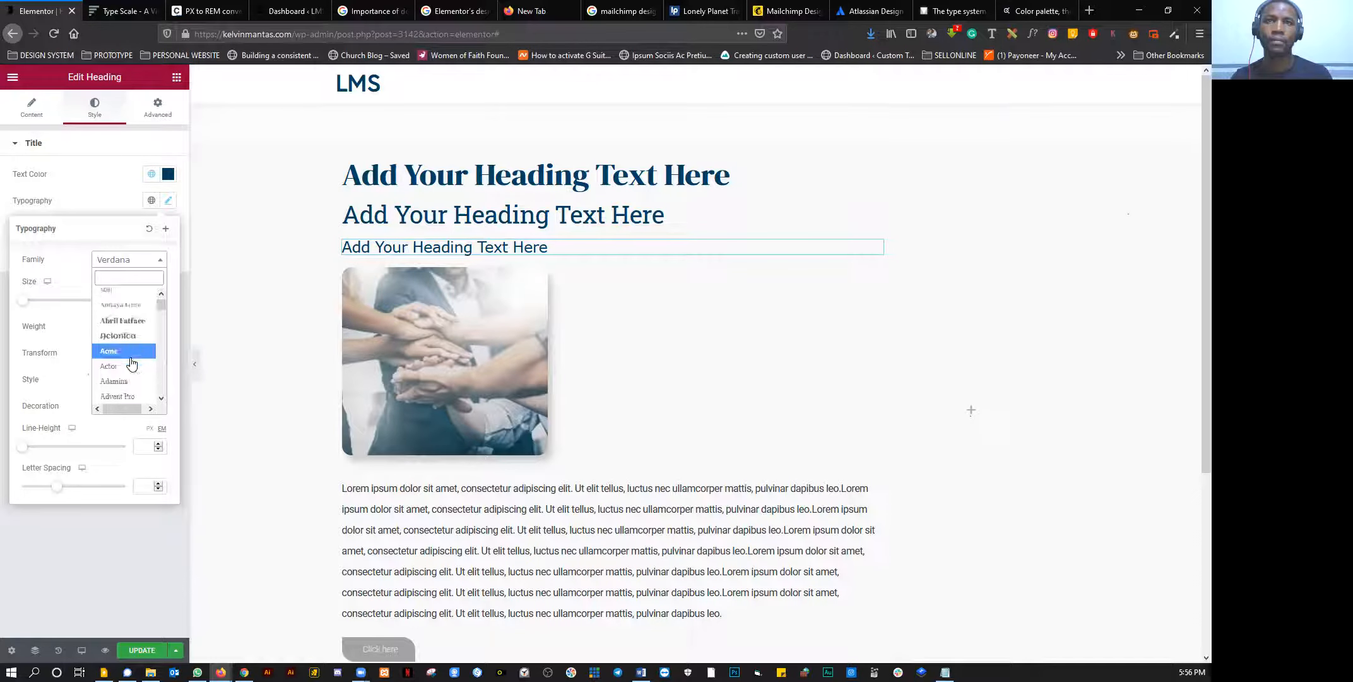
scroll(133, 361, "down", 1)
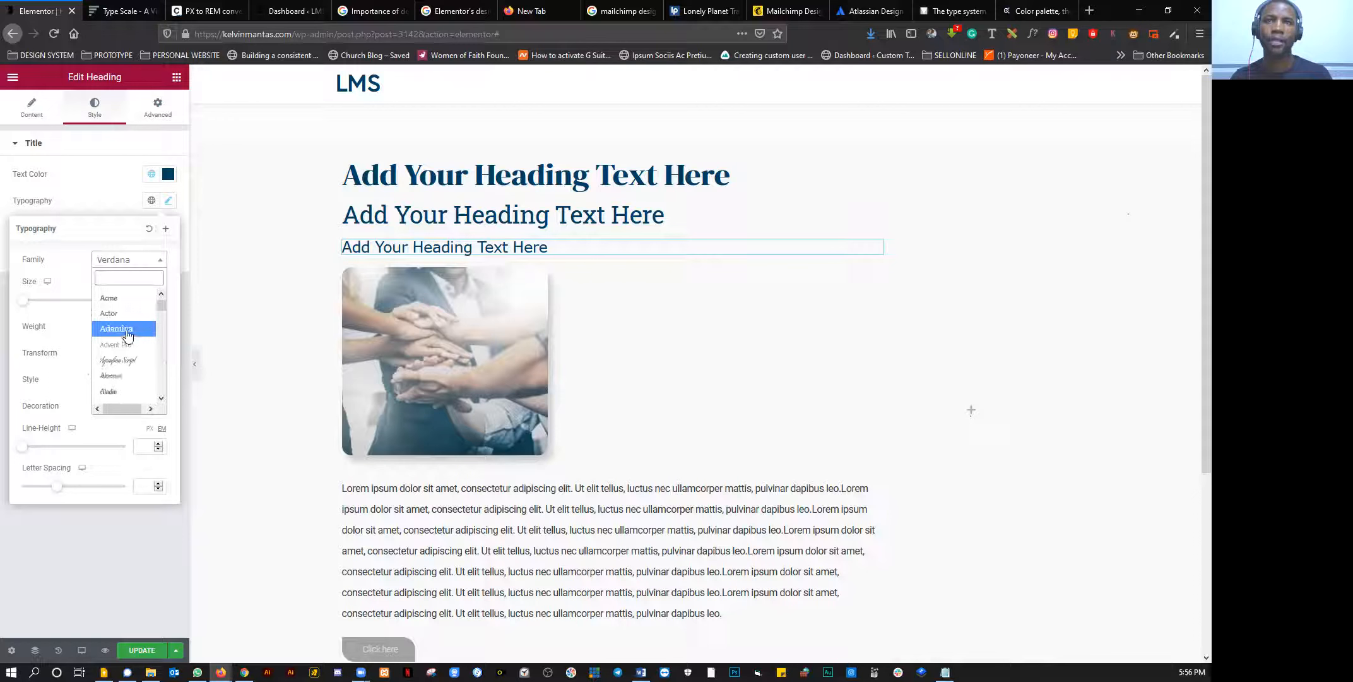
left_click(127, 331)
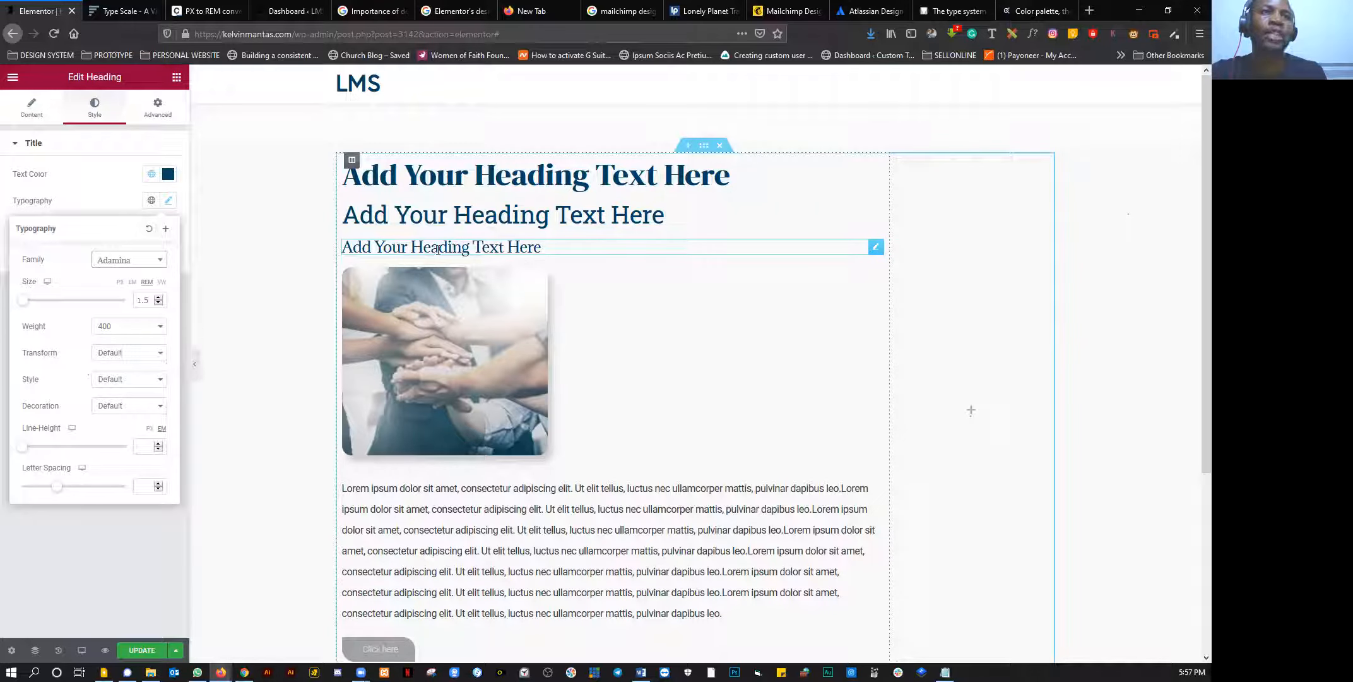
Step: Save the third heading's typography as a new global font named "Custom headline"
left_click(164, 233)
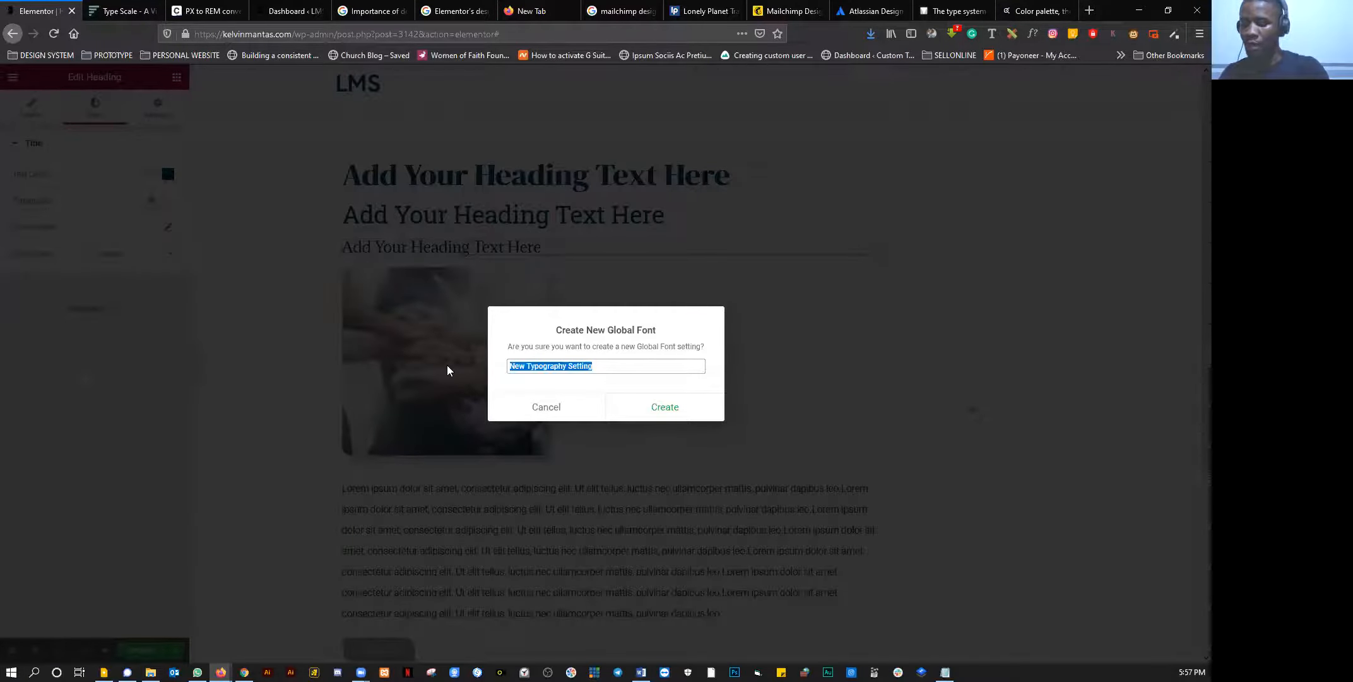
type("Custom eadline")
key("BackSpace")
key("BackSpace")
key("BackSpace")
key("BackSpace")
key("BackSpace")
key("BackSpace")
key("BackSpace")
type("headline")
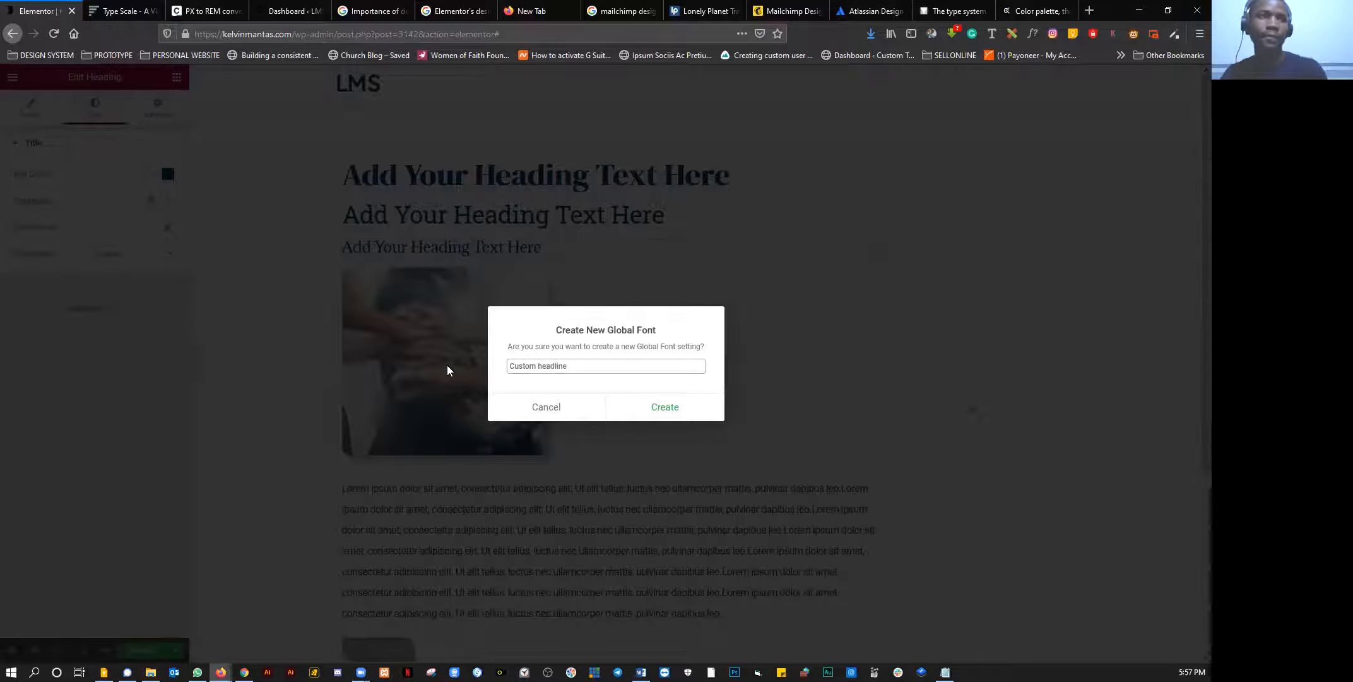
left_click(677, 414)
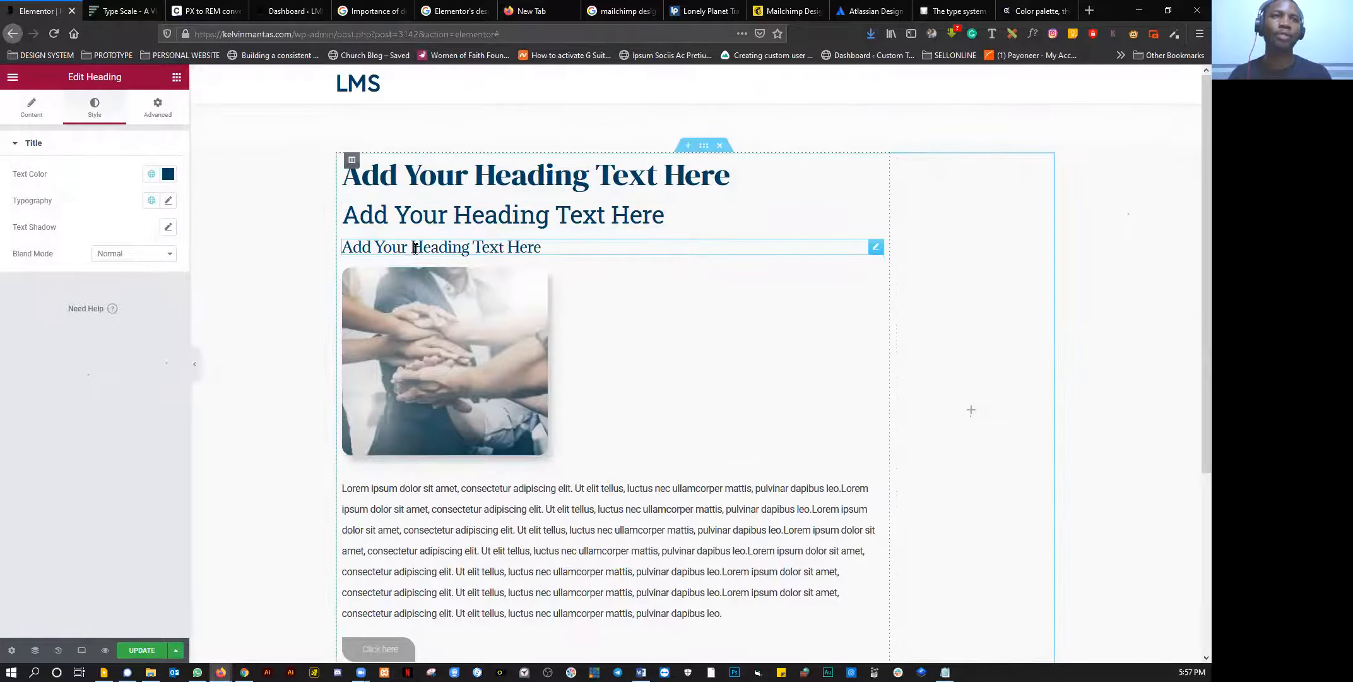
Step: Update the page to save the new heading and its global font
left_click(12, 78)
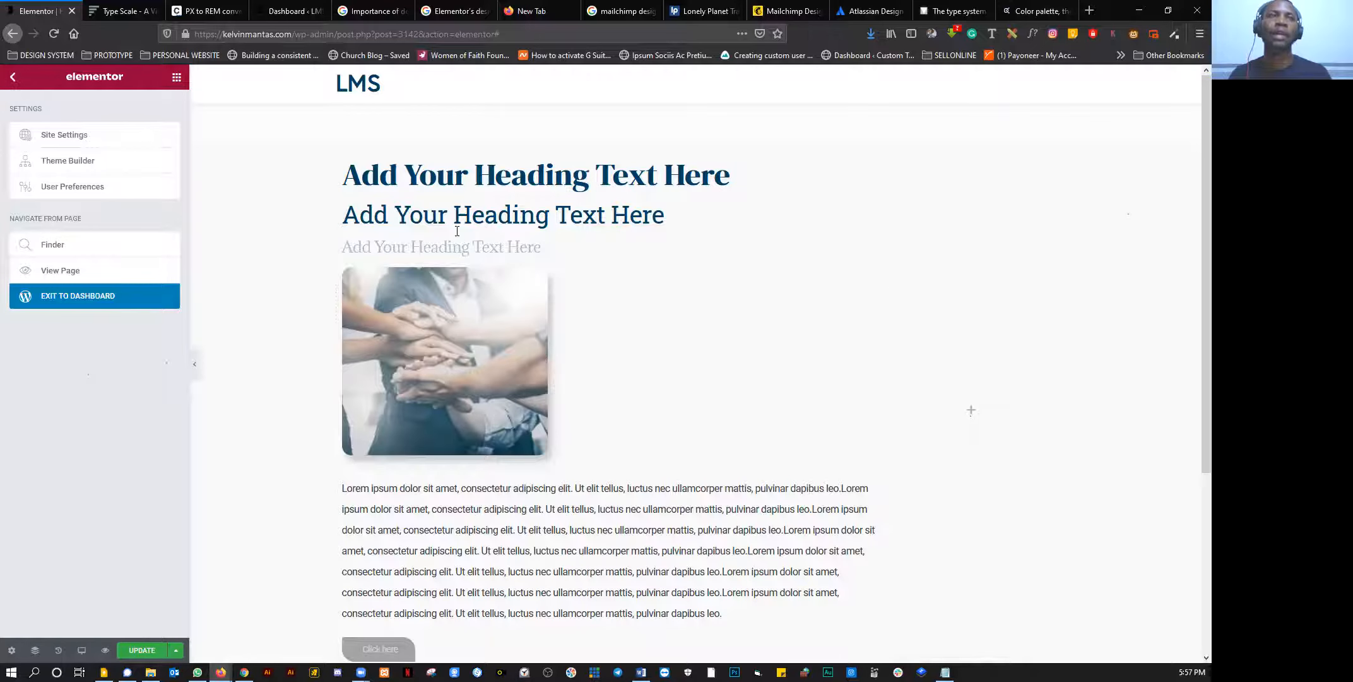
left_click(428, 248)
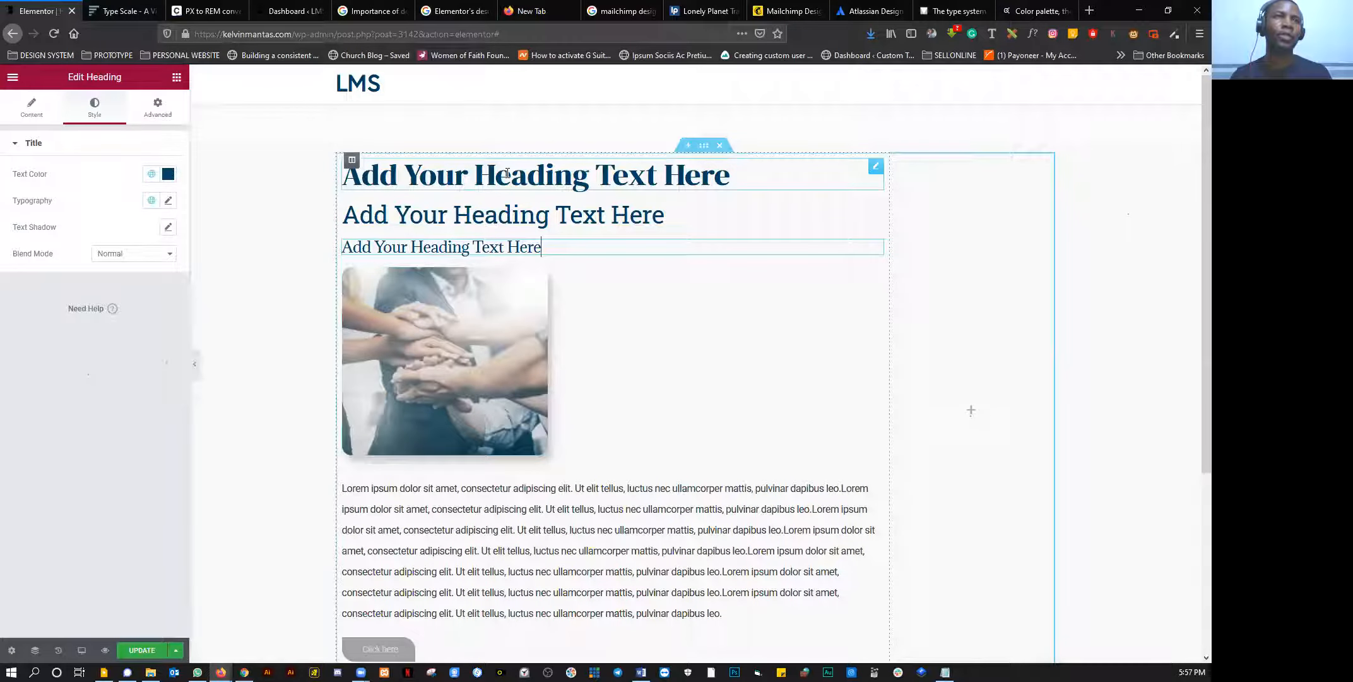
scroll(327, 343, "down", 3)
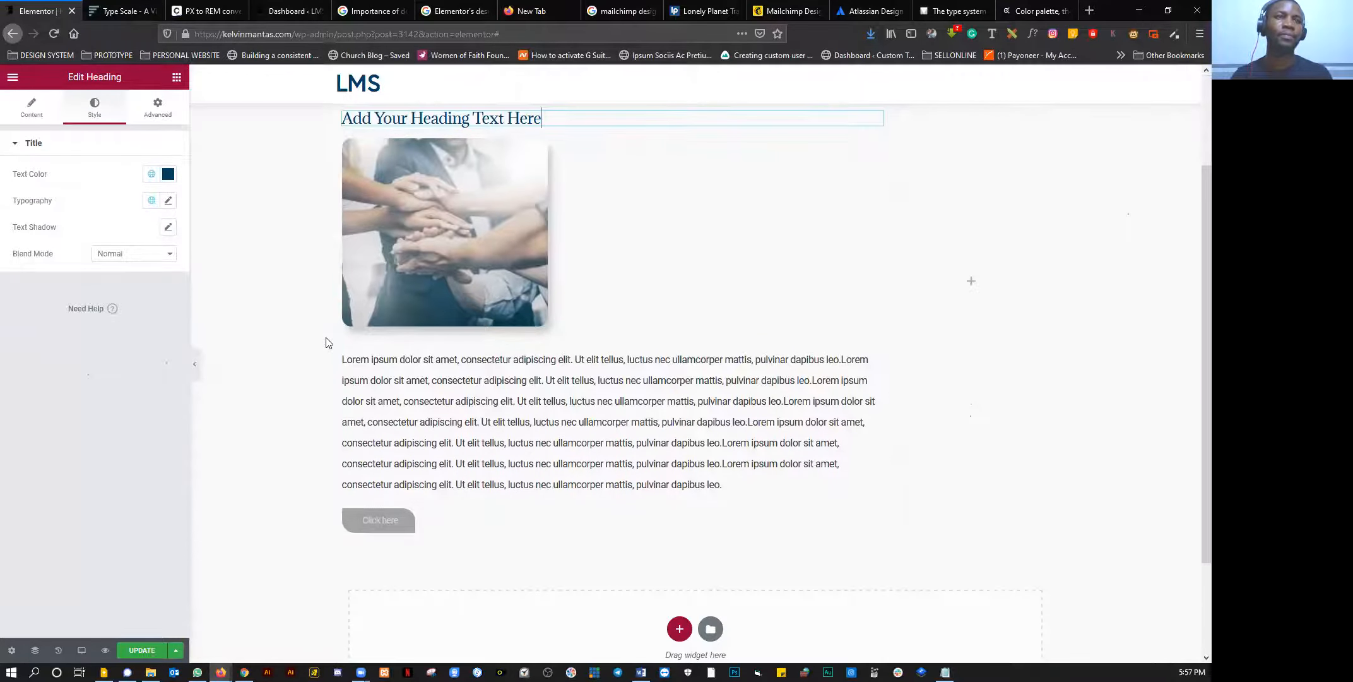
scroll(327, 342, "up", 3)
left_click(141, 650)
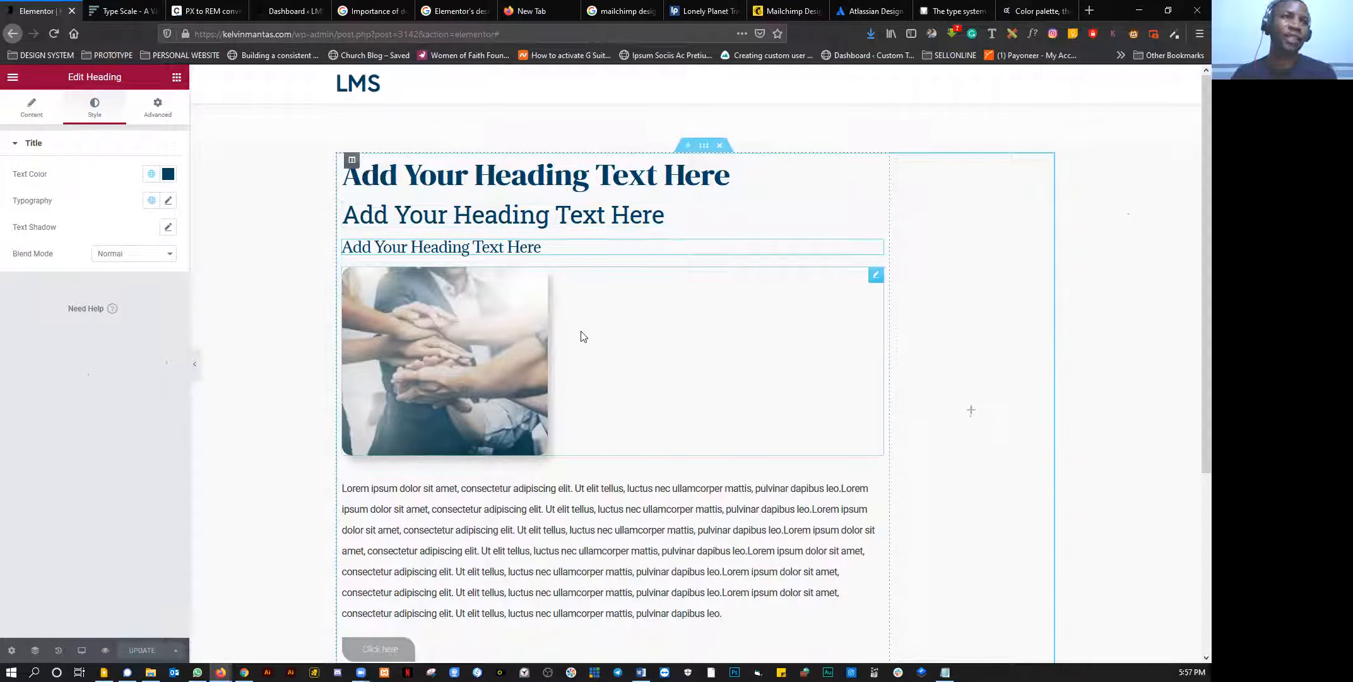
Step: Review the global colors, the global fonts list and the Primary Headline typography in the site settings
left_click(528, 177)
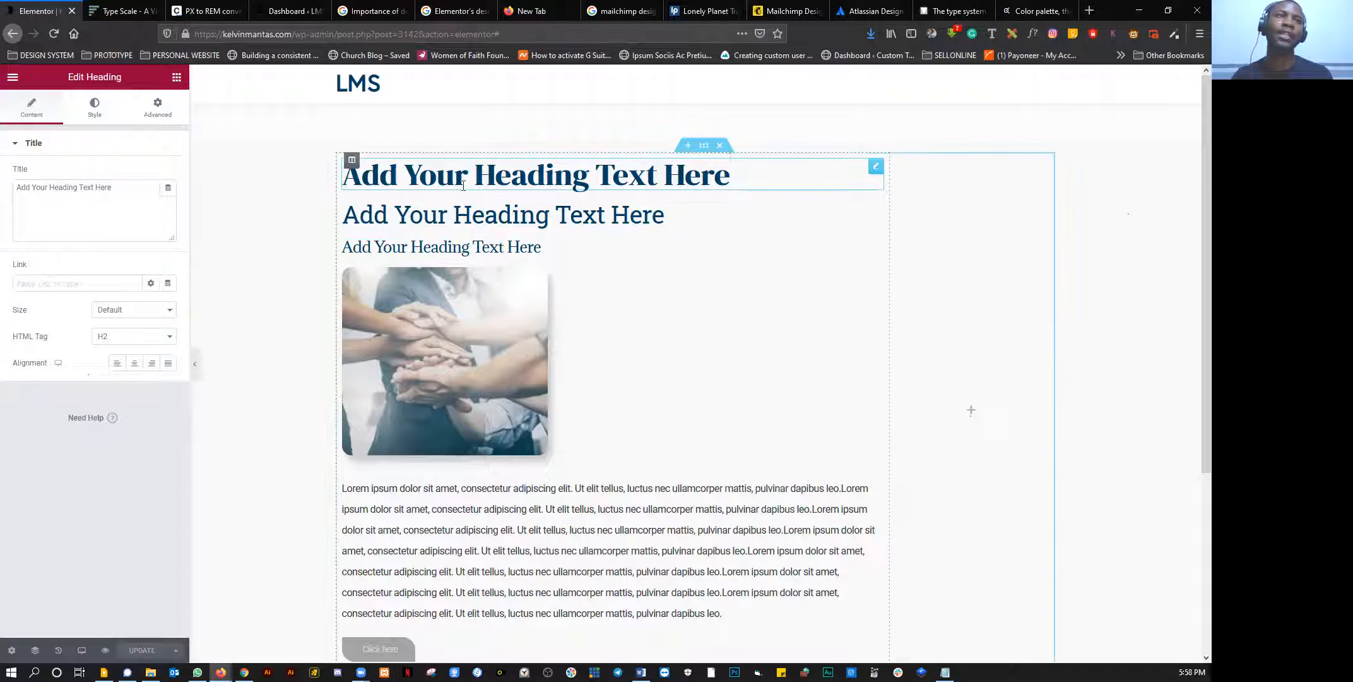
left_click(11, 79)
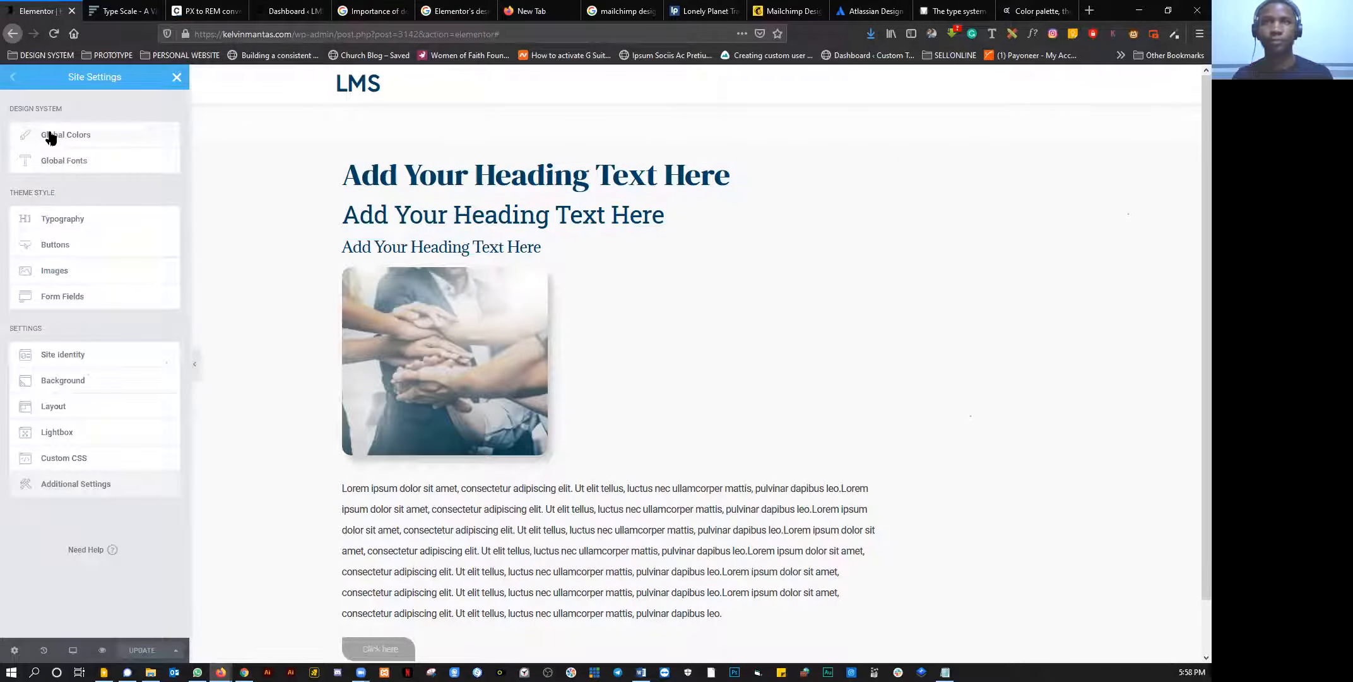
left_click(73, 137)
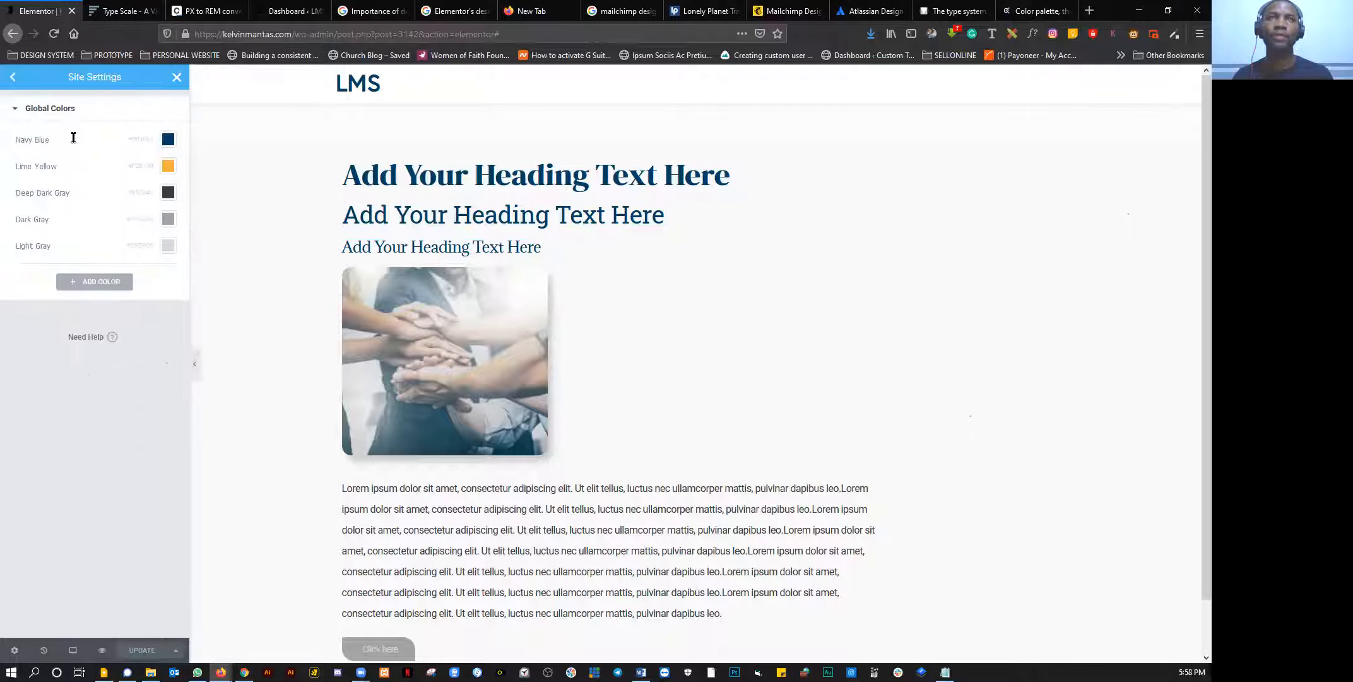
left_click(12, 77)
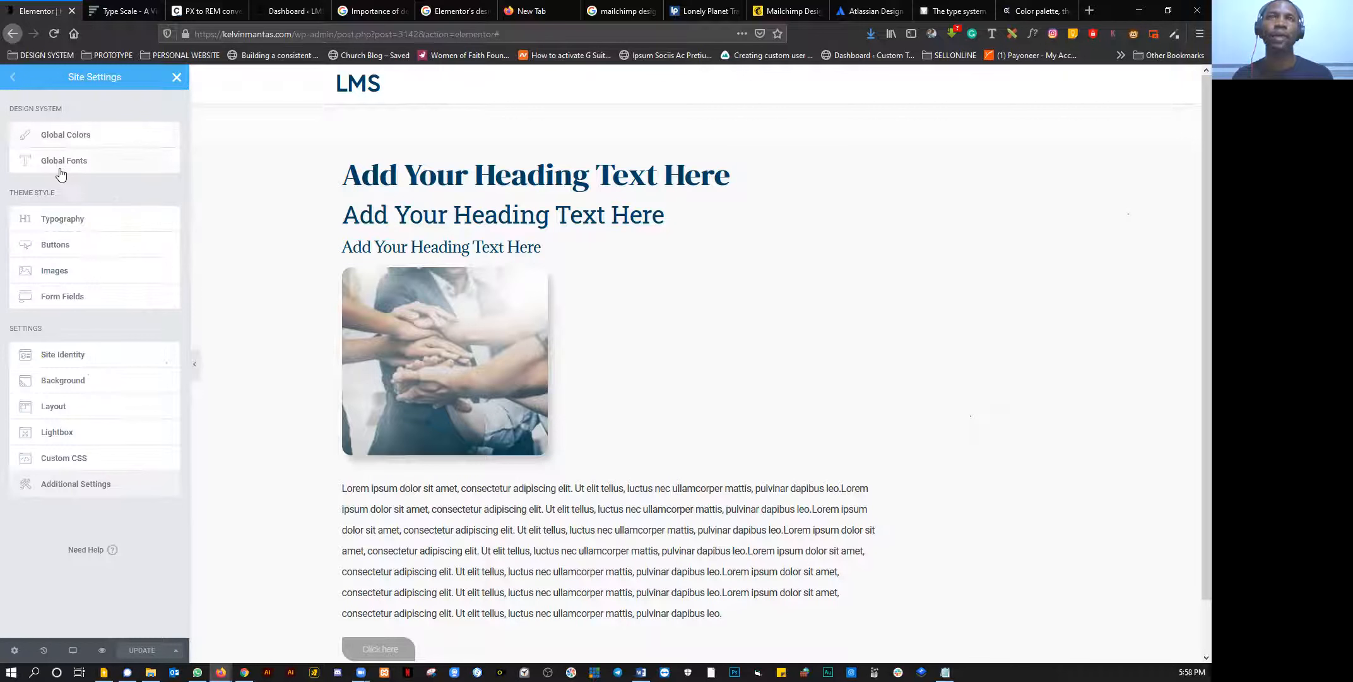
left_click(61, 165)
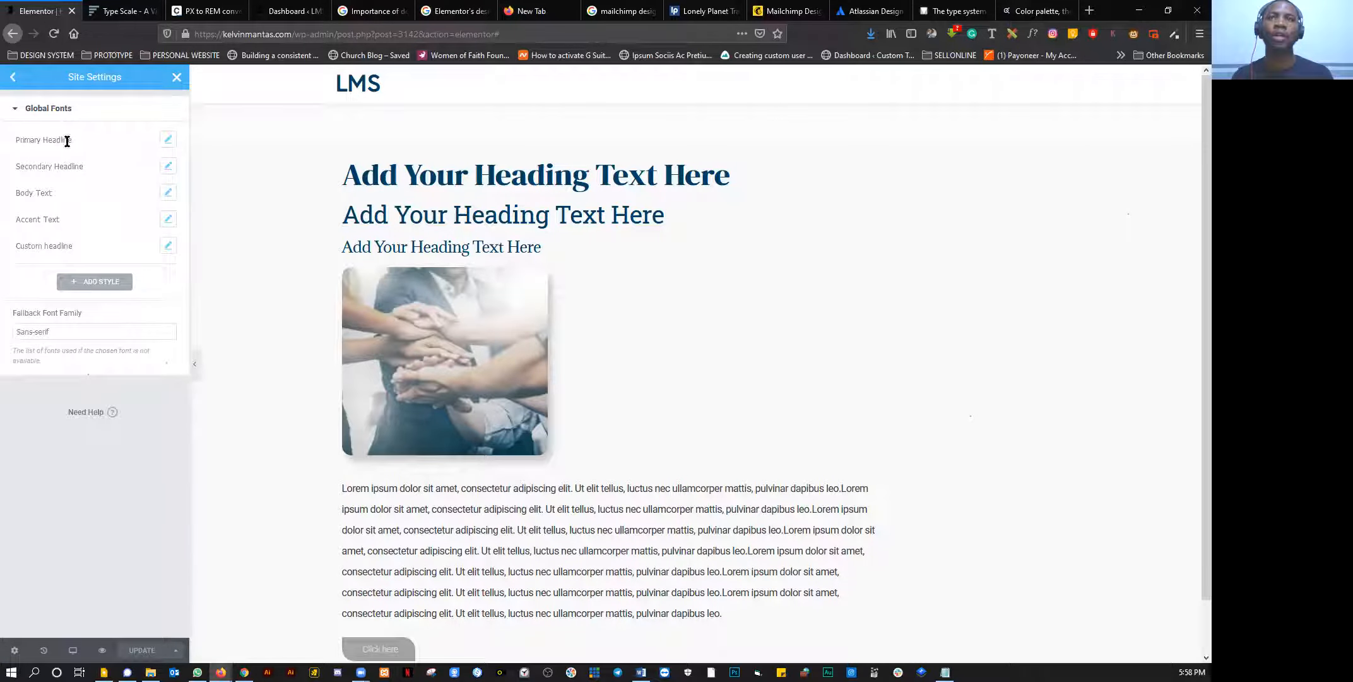
left_click(167, 141)
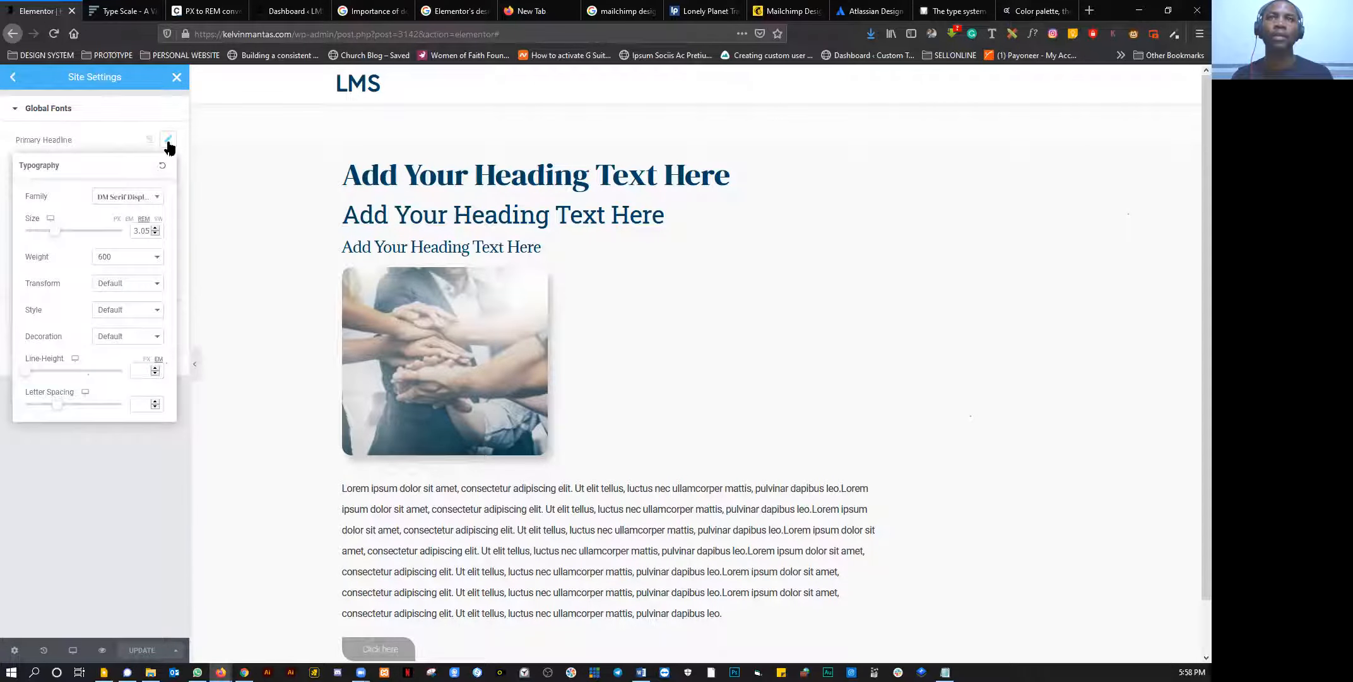
left_click(167, 142)
left_click(13, 78)
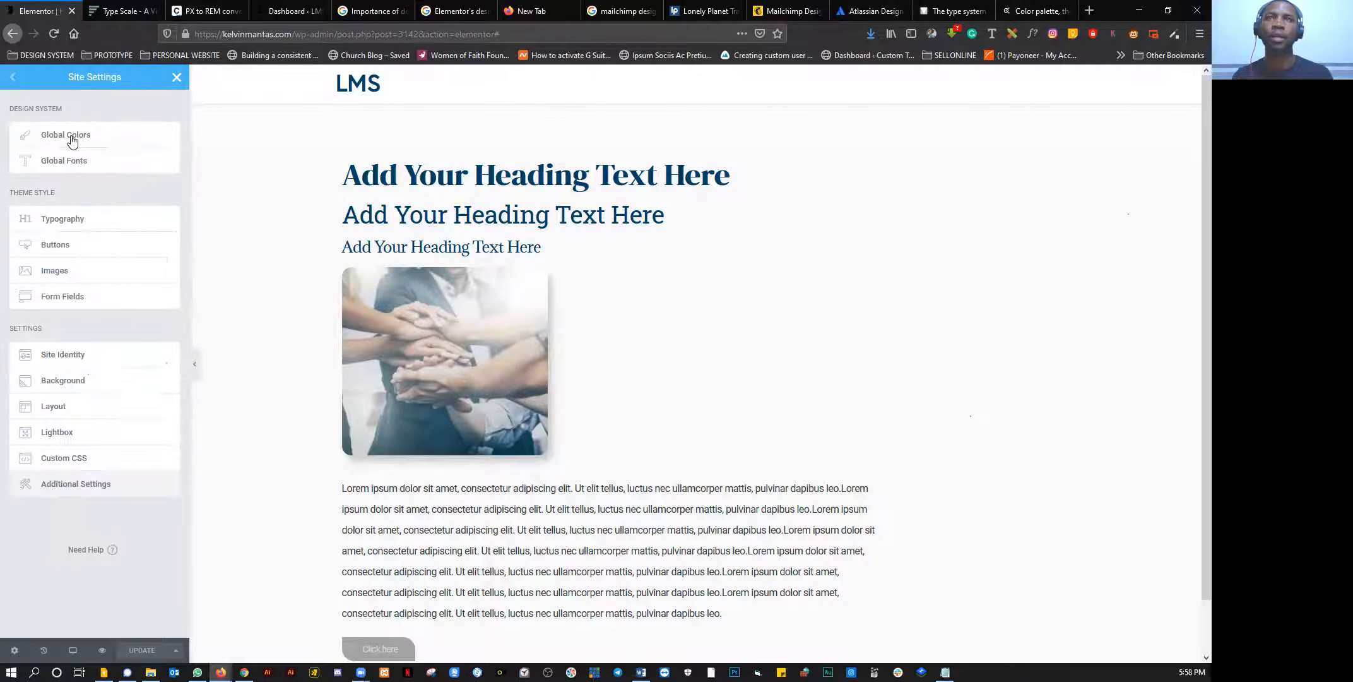
Step: Change the Navy Blue global color to the grayish shade #96A3AA
left_click(71, 140)
left_click(168, 140)
mouse_move(118, 218)
left_mouse_down()
mouse_move(115, 233)
mouse_move(39, 220)
left_mouse_up()
left_click(117, 140)
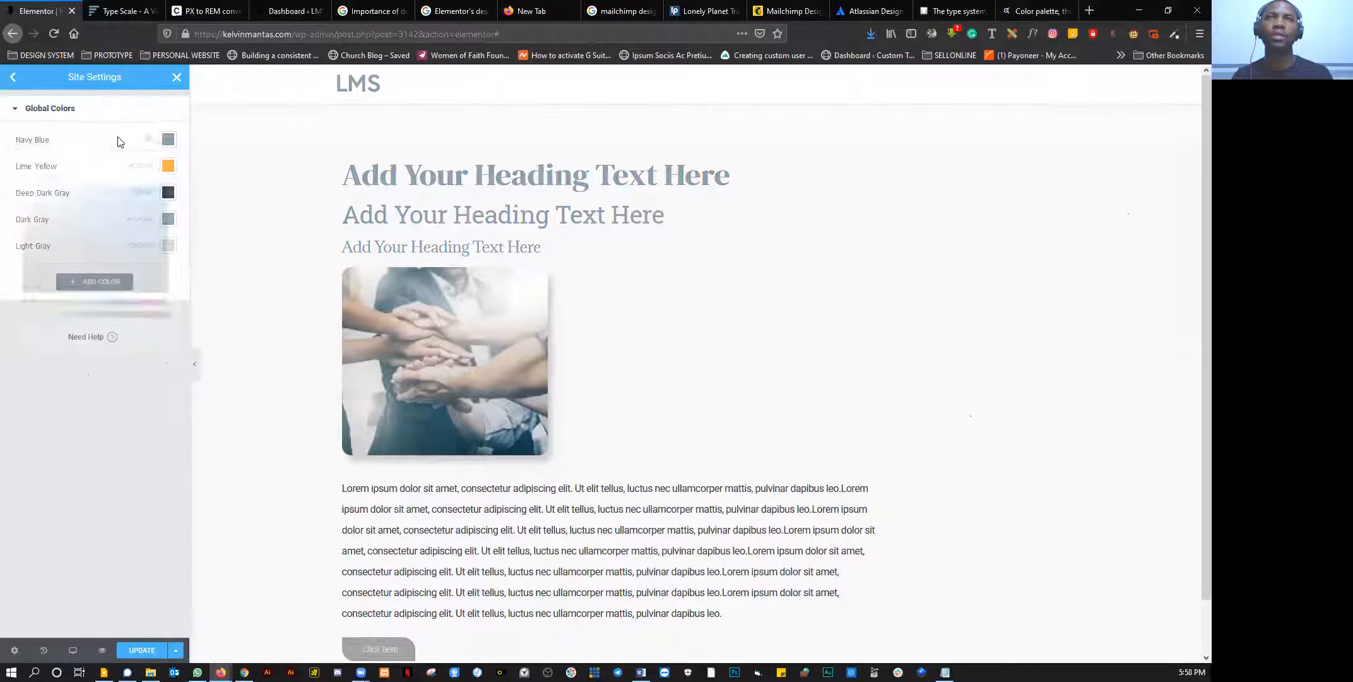
Step: Copy the Lime Yellow global color's hex code and apply it, #F2B138, to the Navy Blue global color
left_click(168, 169)
key("ctrl+c")
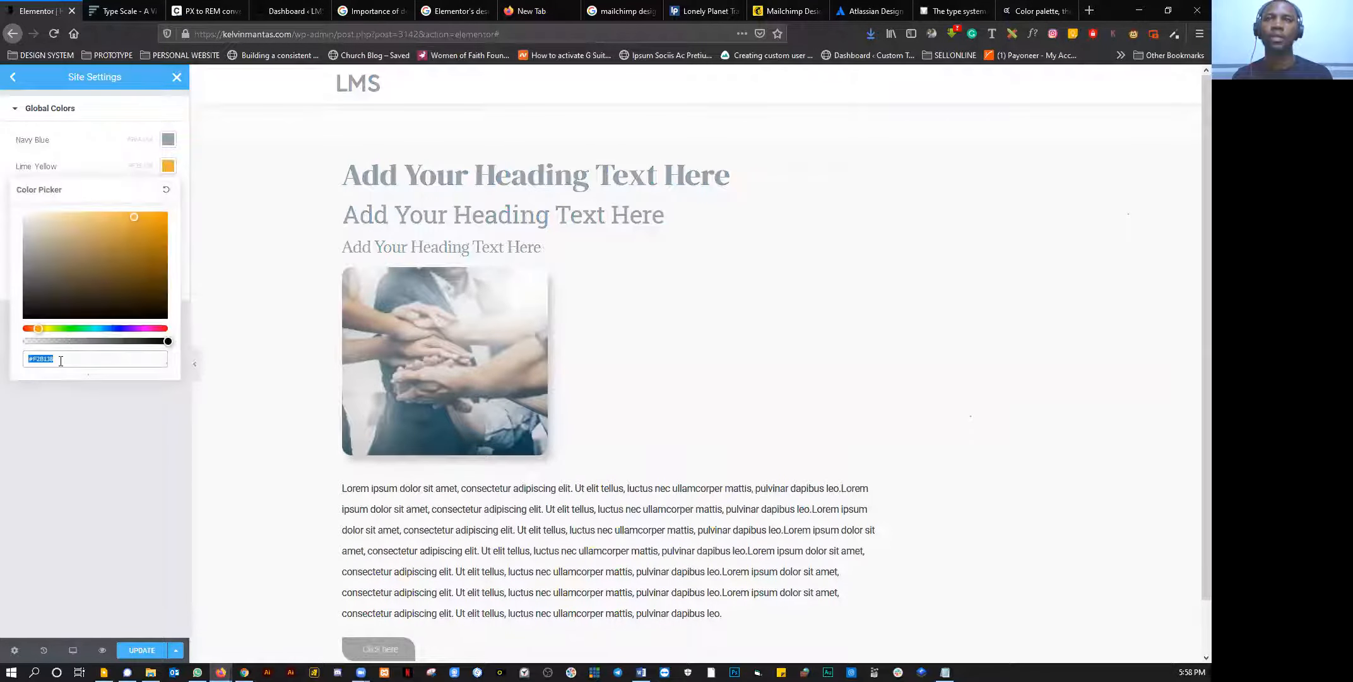
left_click(167, 139)
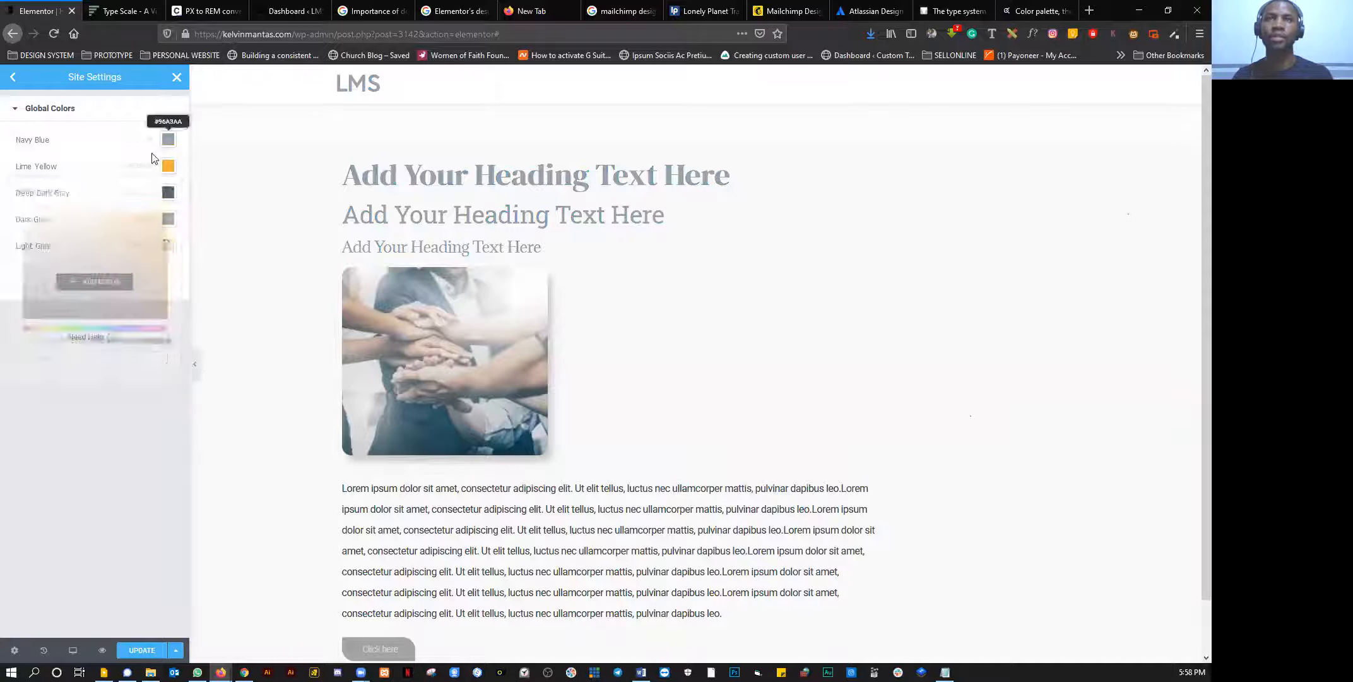
key("ctrl+v")
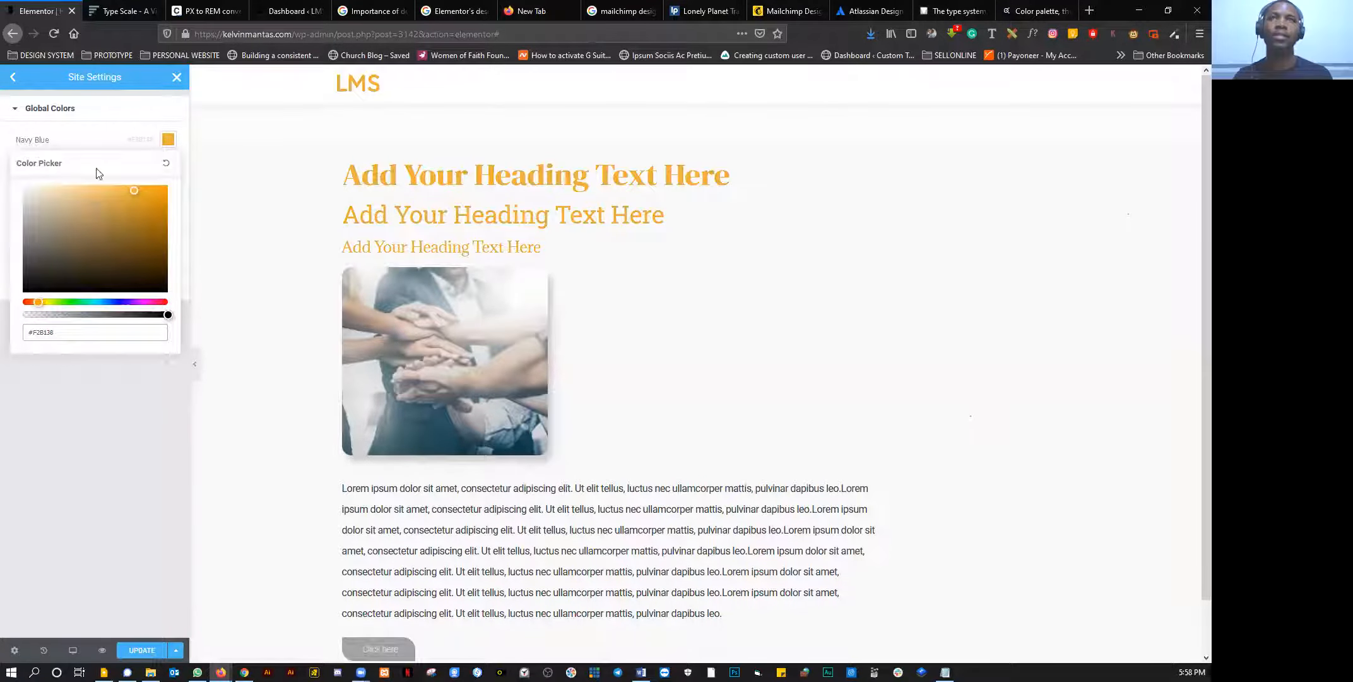
Step: Undo the color changes made to the Navy Blue global color
left_click(97, 139)
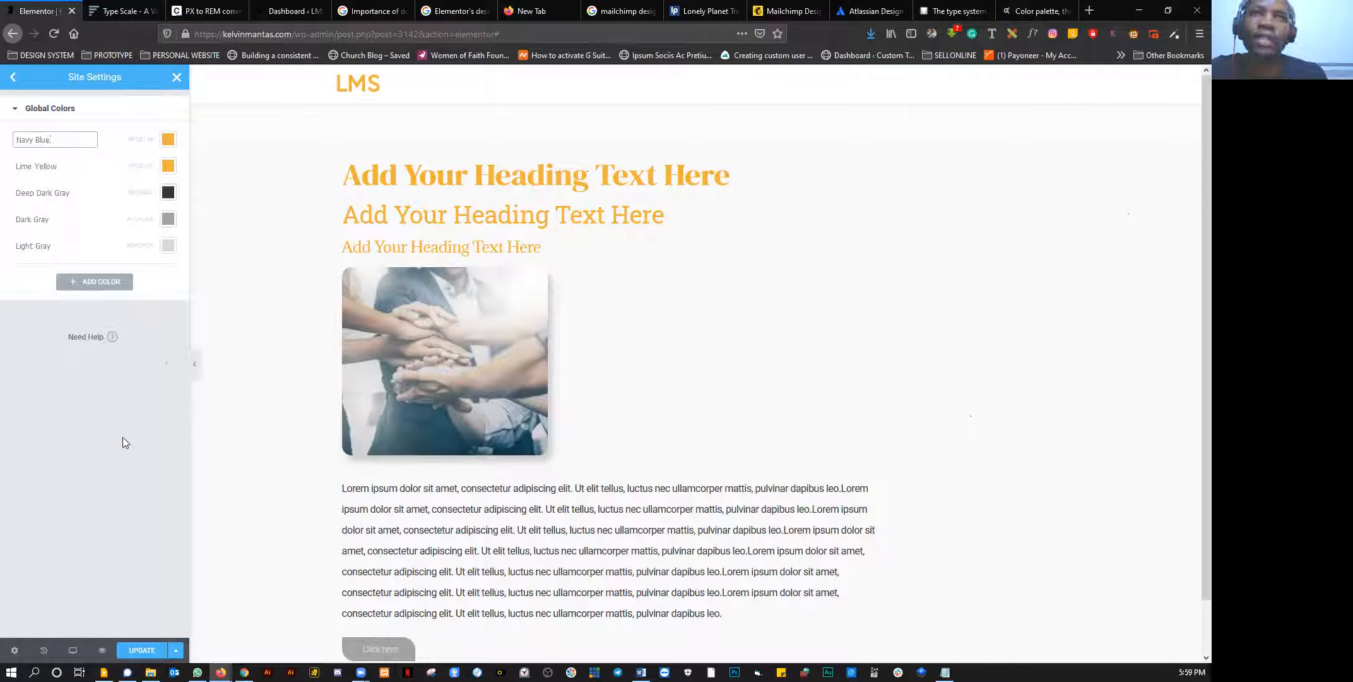
left_click(125, 412)
key("ctrl+z")
key("ctrl+z")
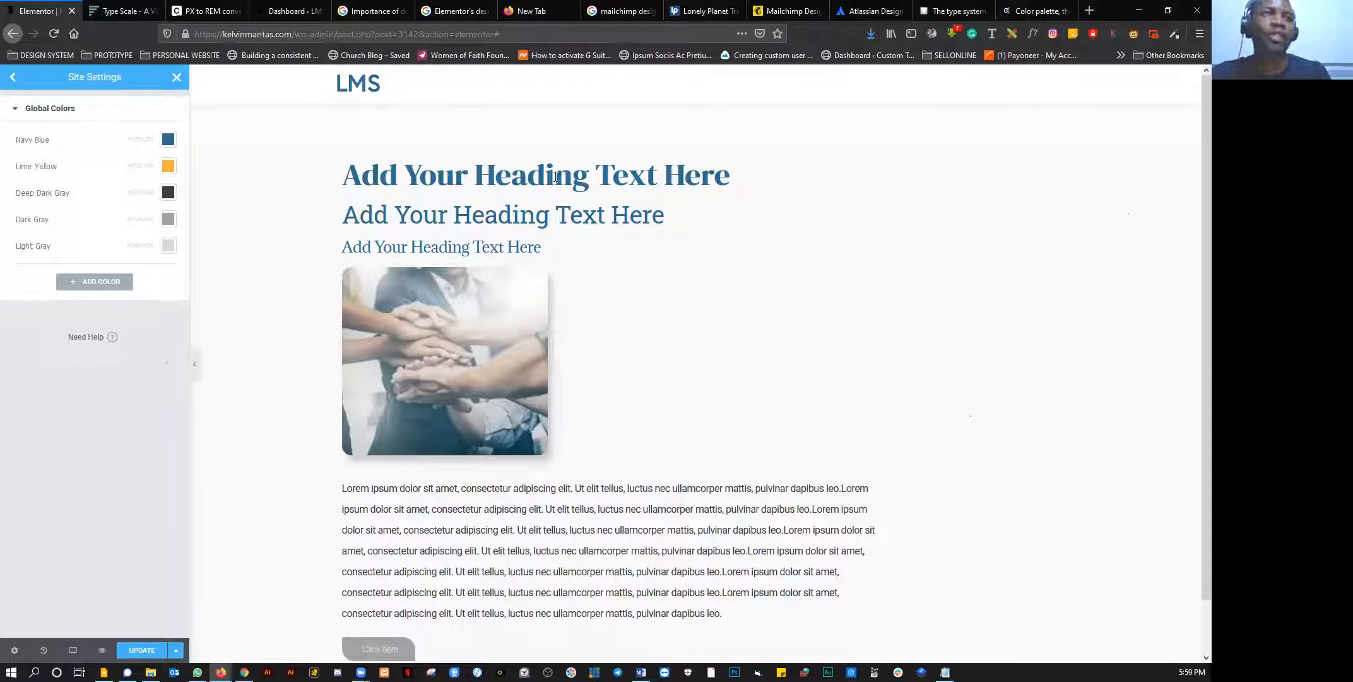
Step: Save the restored global colors with an update and close the site settings
left_click_drag(345, 178, 622, 250)
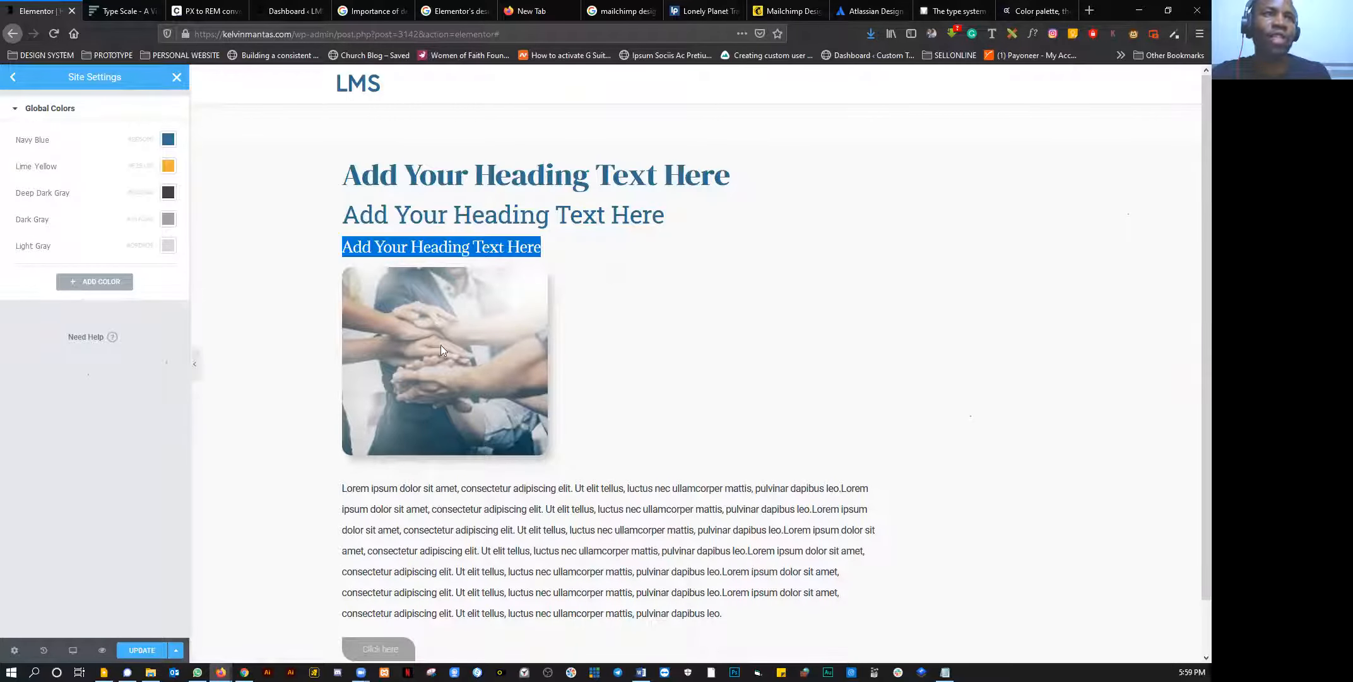
left_click(449, 401)
left_click(153, 654)
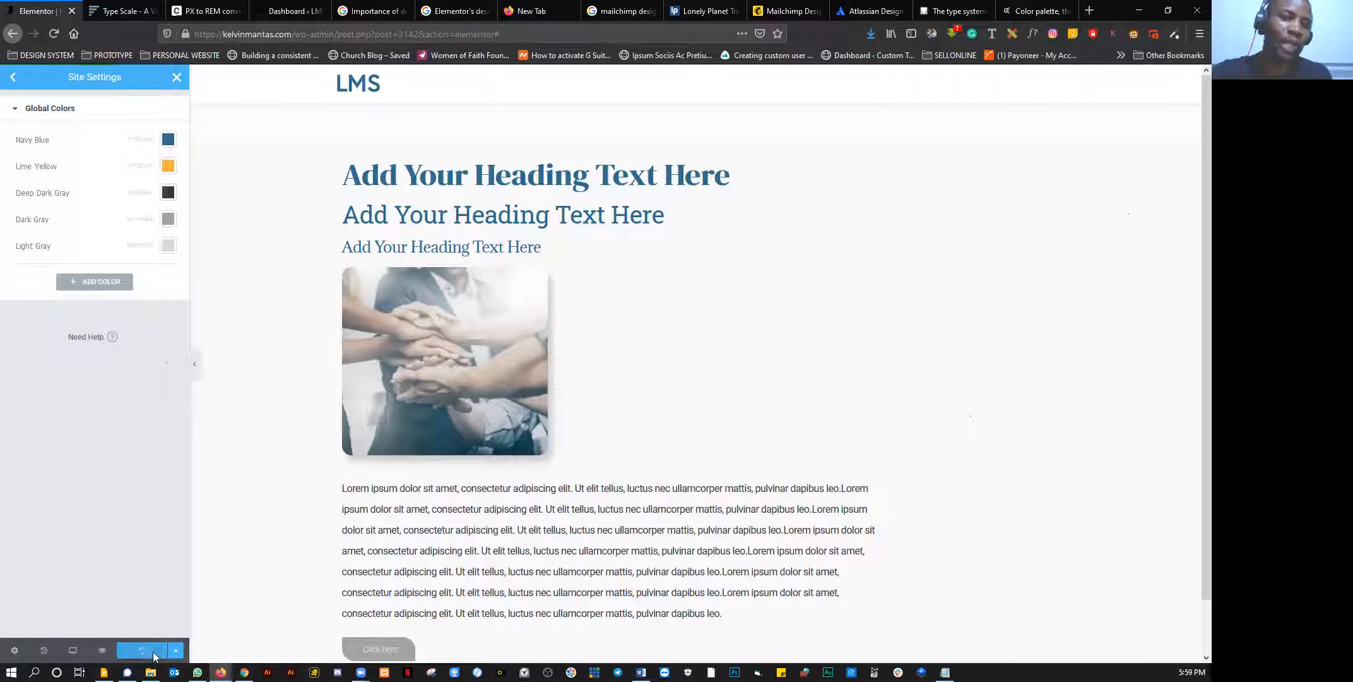
left_click(13, 76)
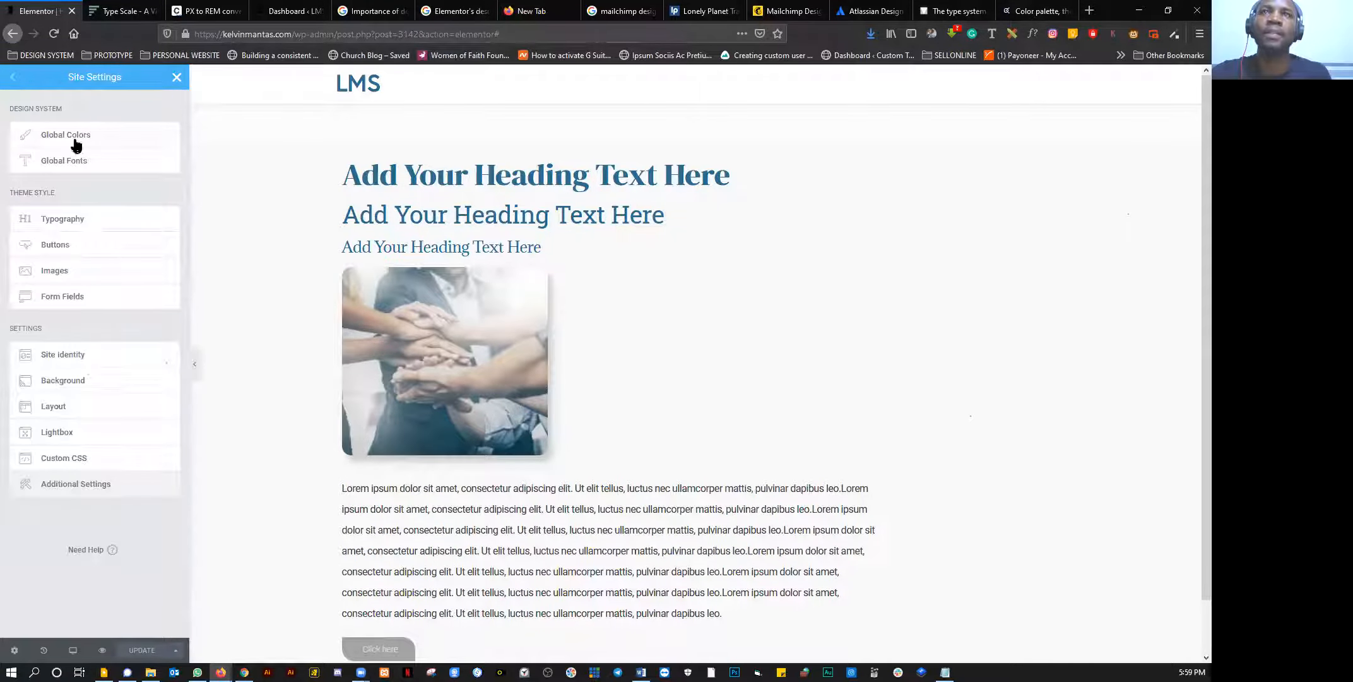
left_click(176, 77)
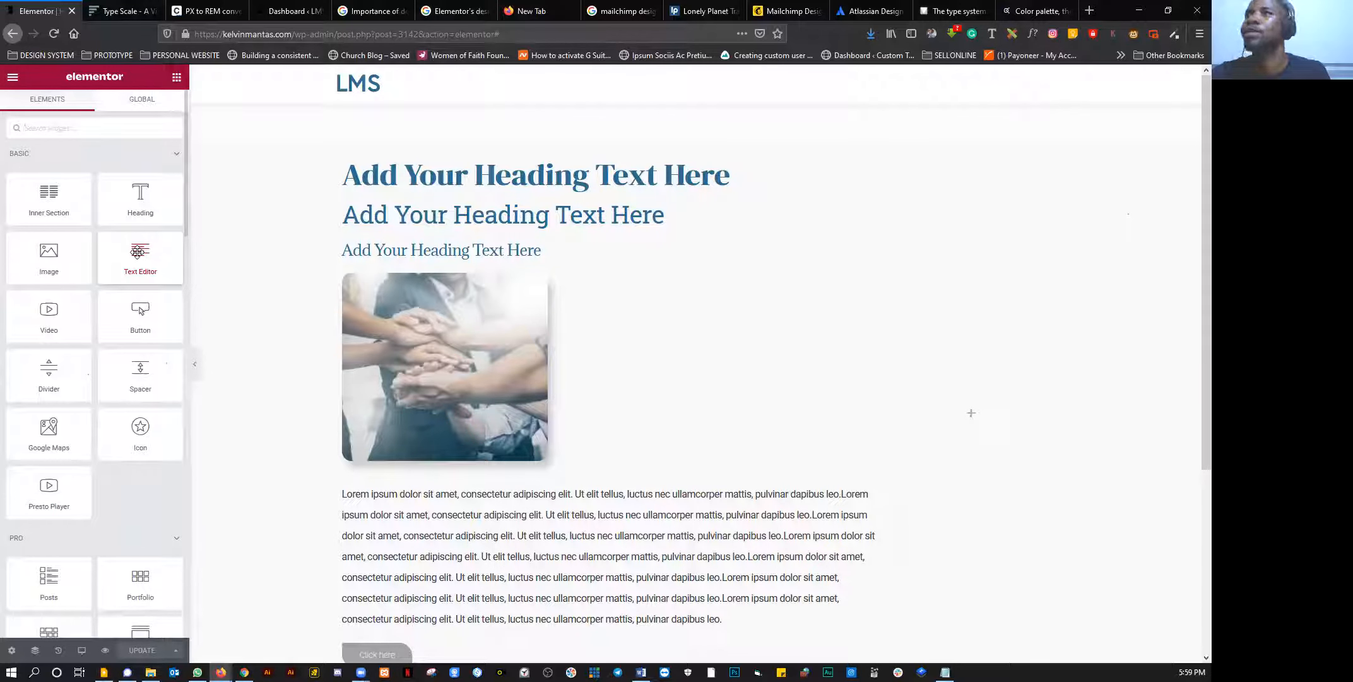
Step: Add an Image widget between the third heading and the existing picture of joined hands
scroll(470, 364, "down", 3)
scroll(471, 364, "up", 1)
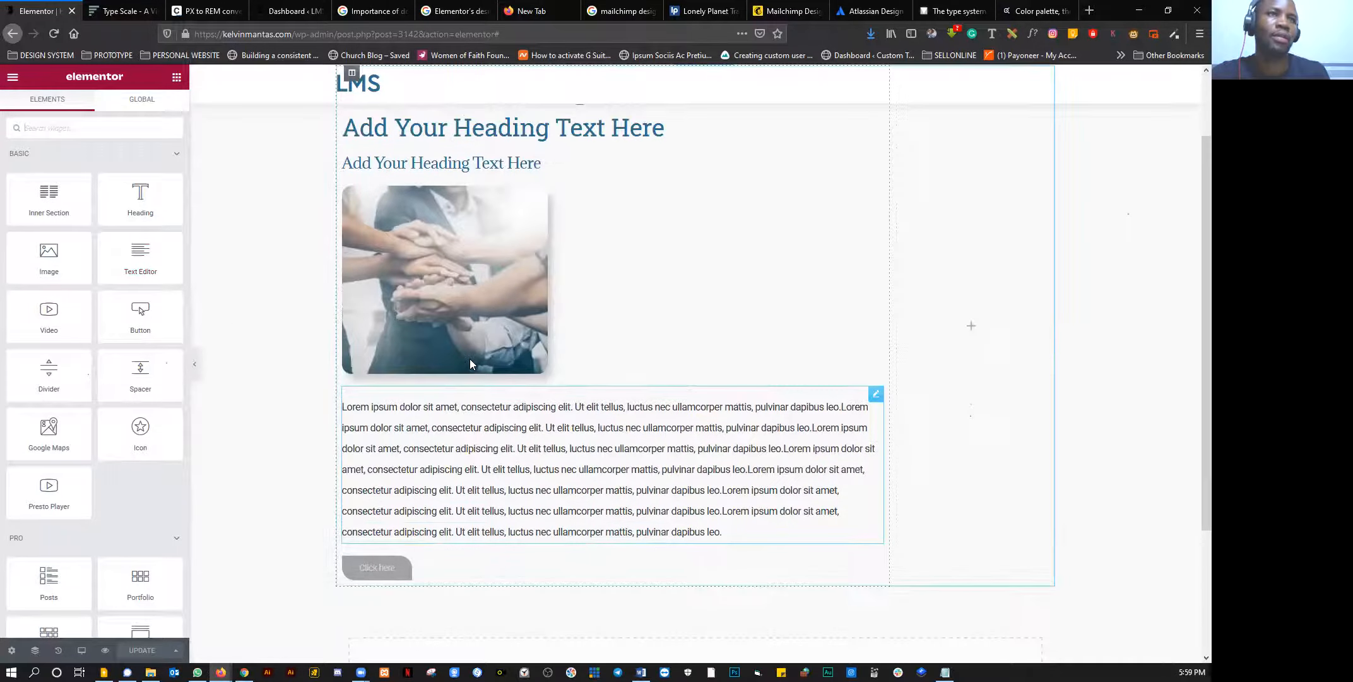
scroll(470, 364, "up", 2)
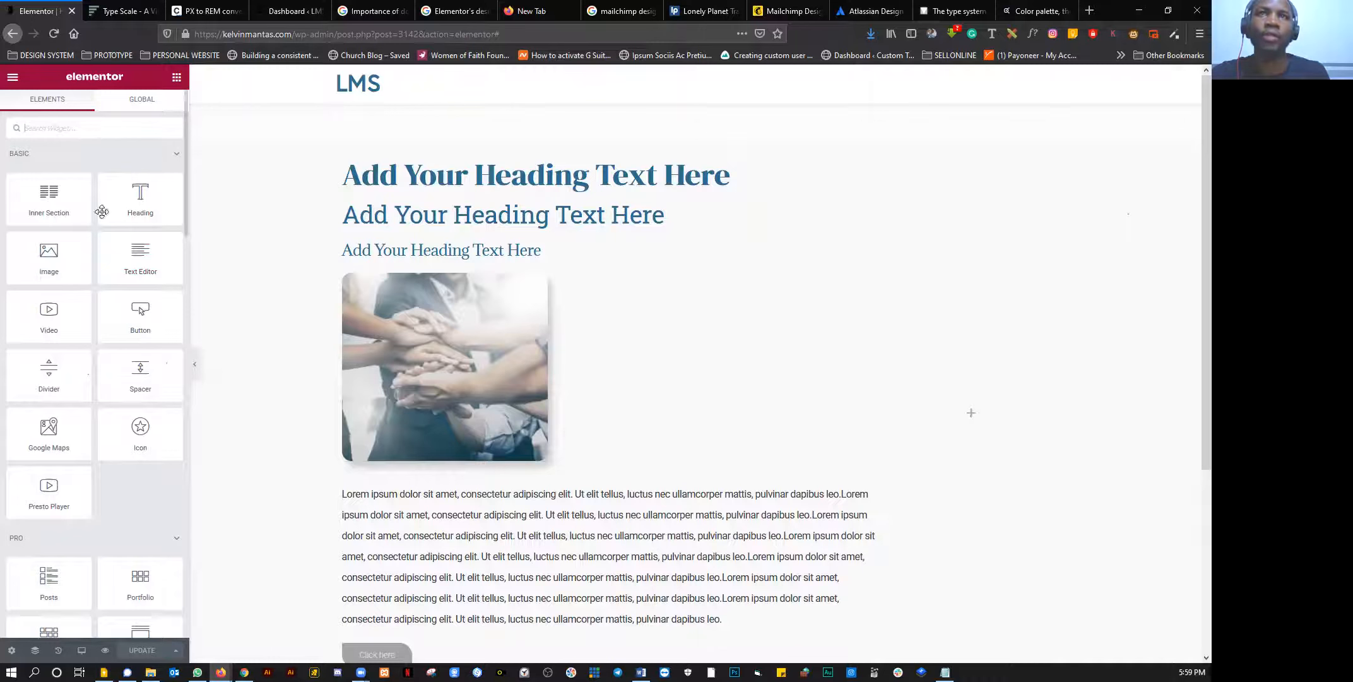
scroll(102, 211, "down", 3)
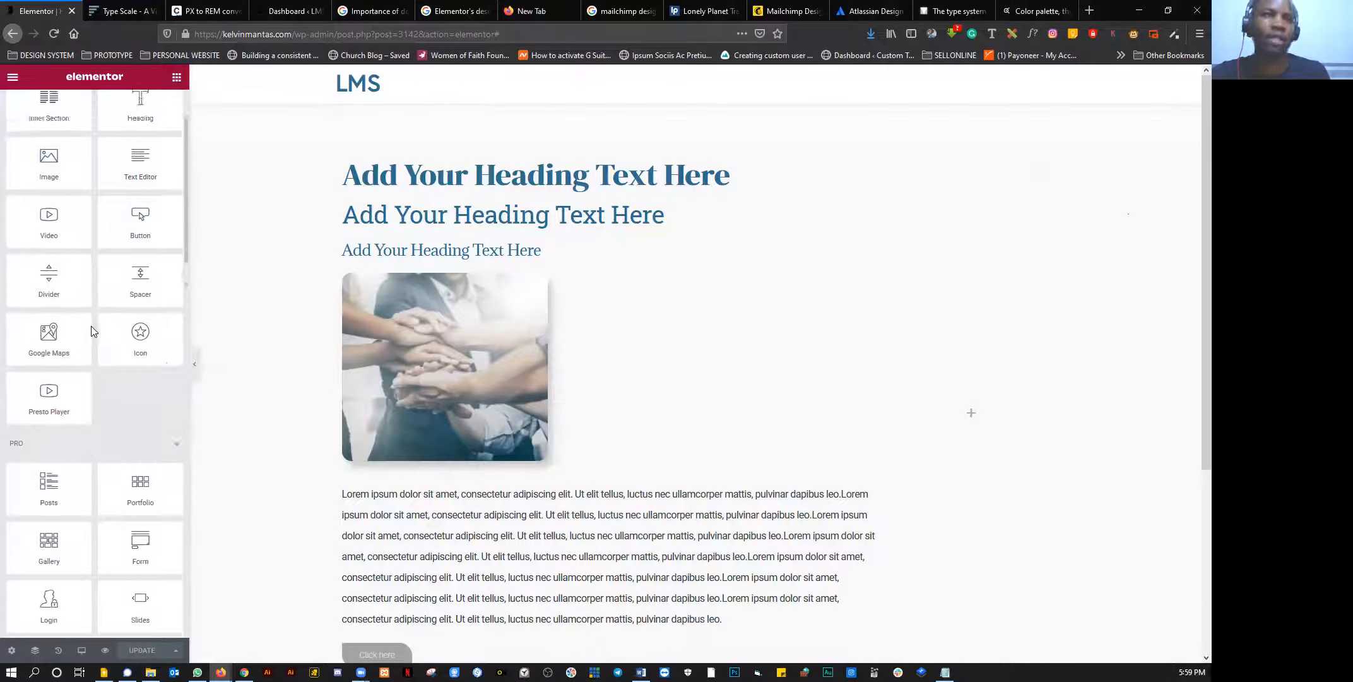
scroll(93, 331, "down", 1)
right_click(448, 327)
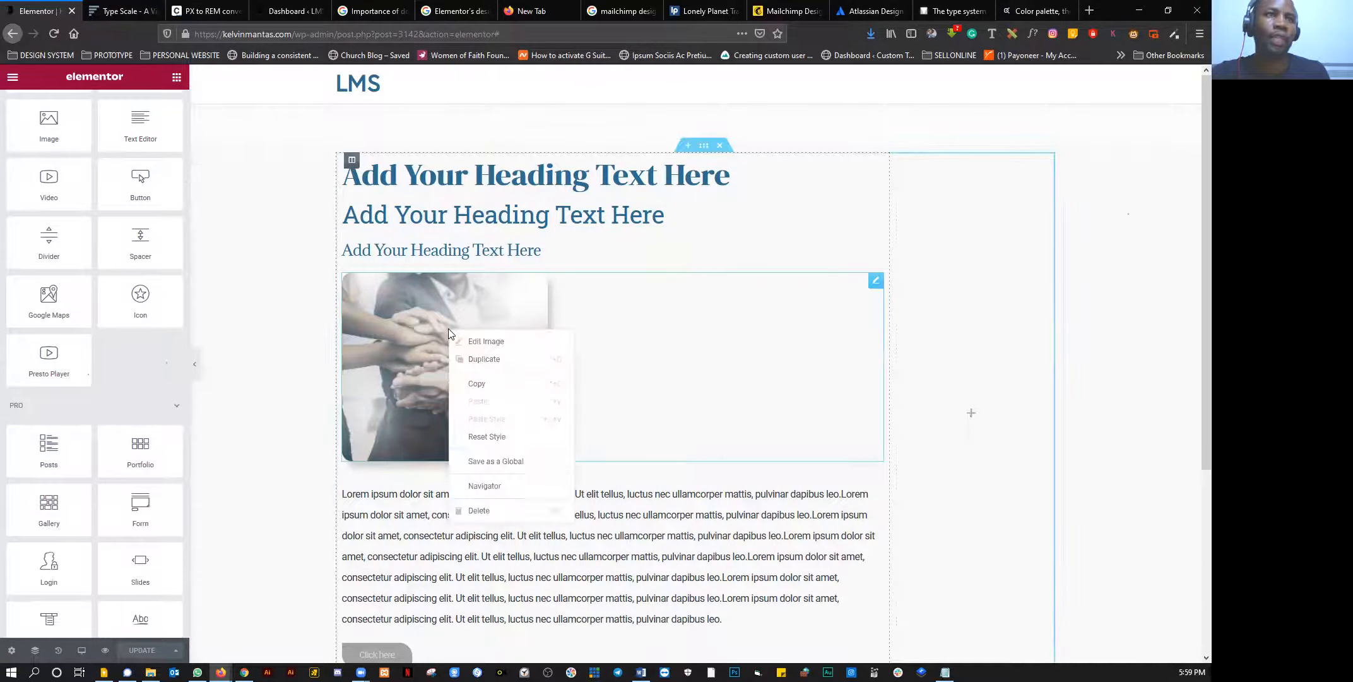
left_click_drag(48, 125, 584, 290)
left_click(566, 275)
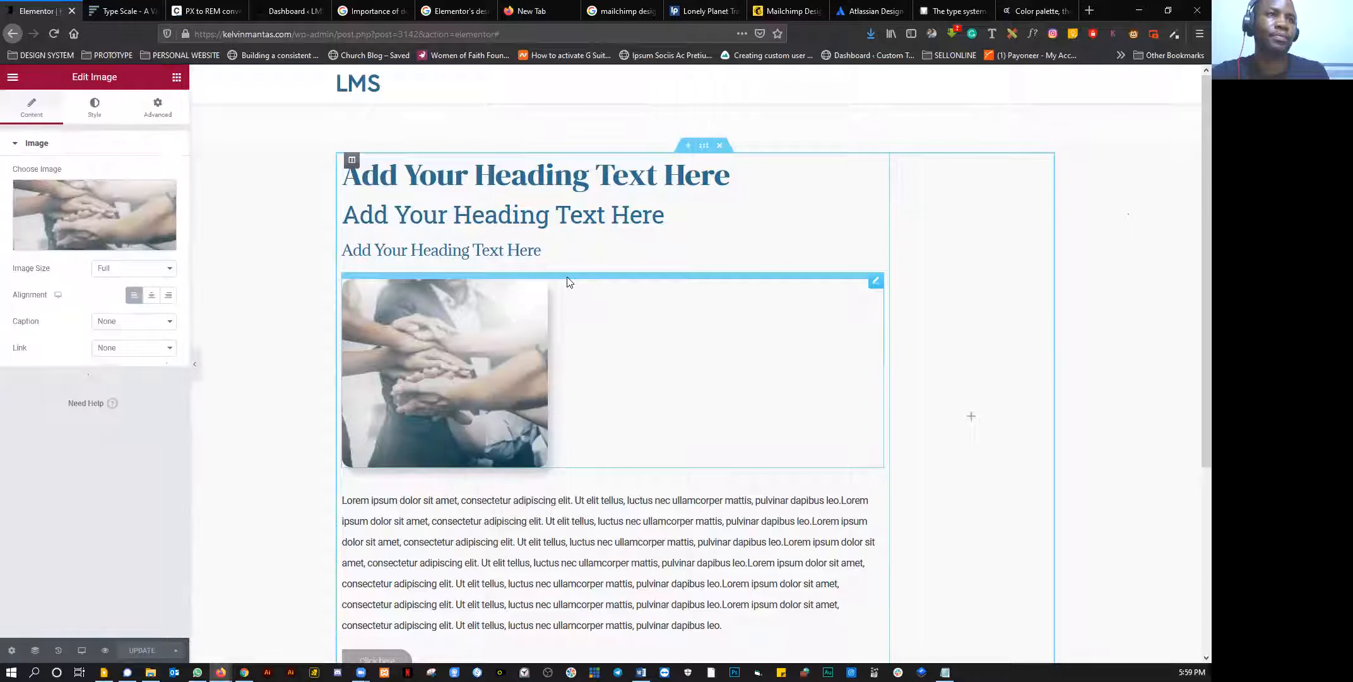
left_click(177, 77)
left_click_drag(76, 256, 598, 272)
left_click_drag(49, 252, 422, 285)
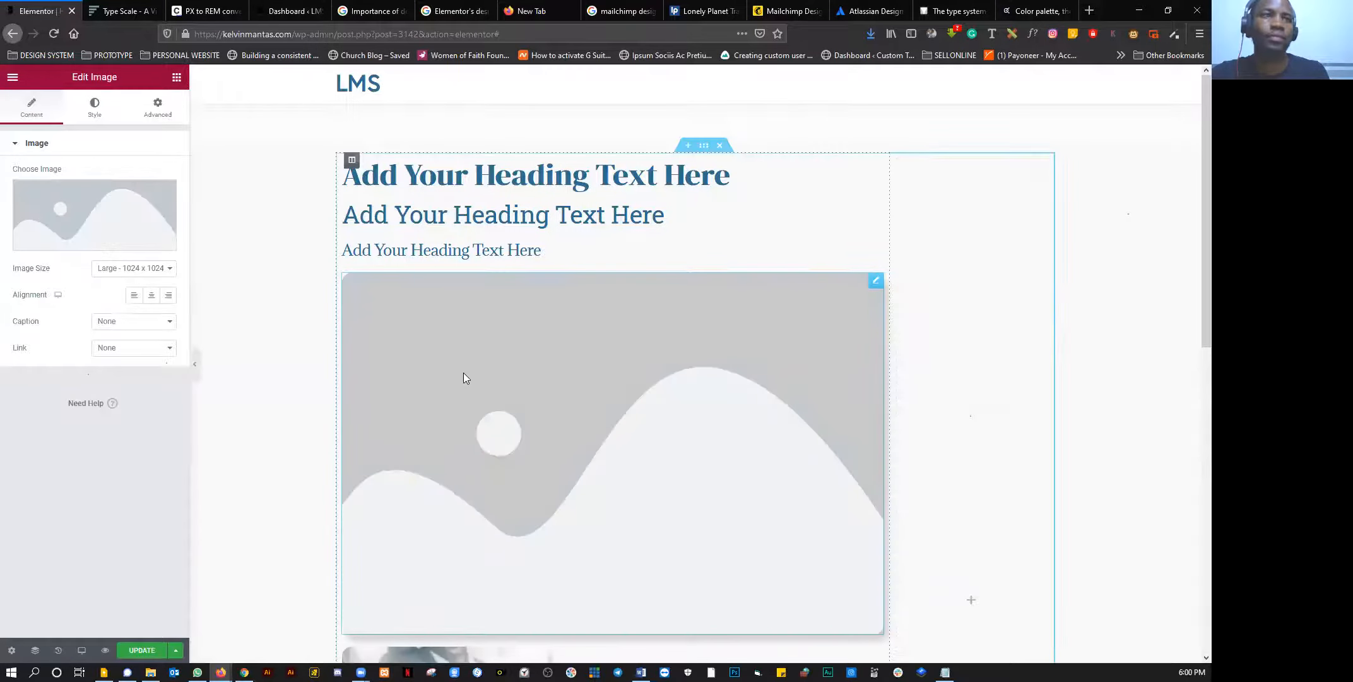
Step: Insert BENFITS-RETREATS.jpg from the media library into the new Image widget
scroll(638, 395, "down", 4)
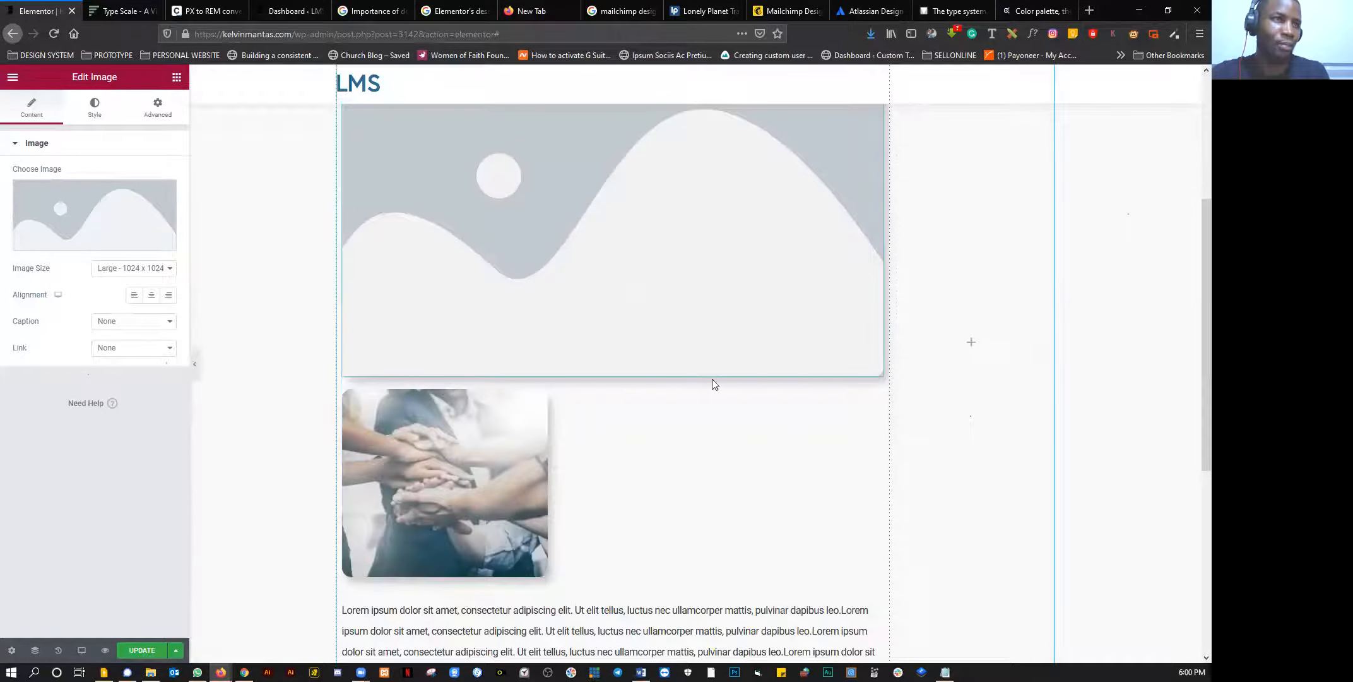
left_click(117, 235)
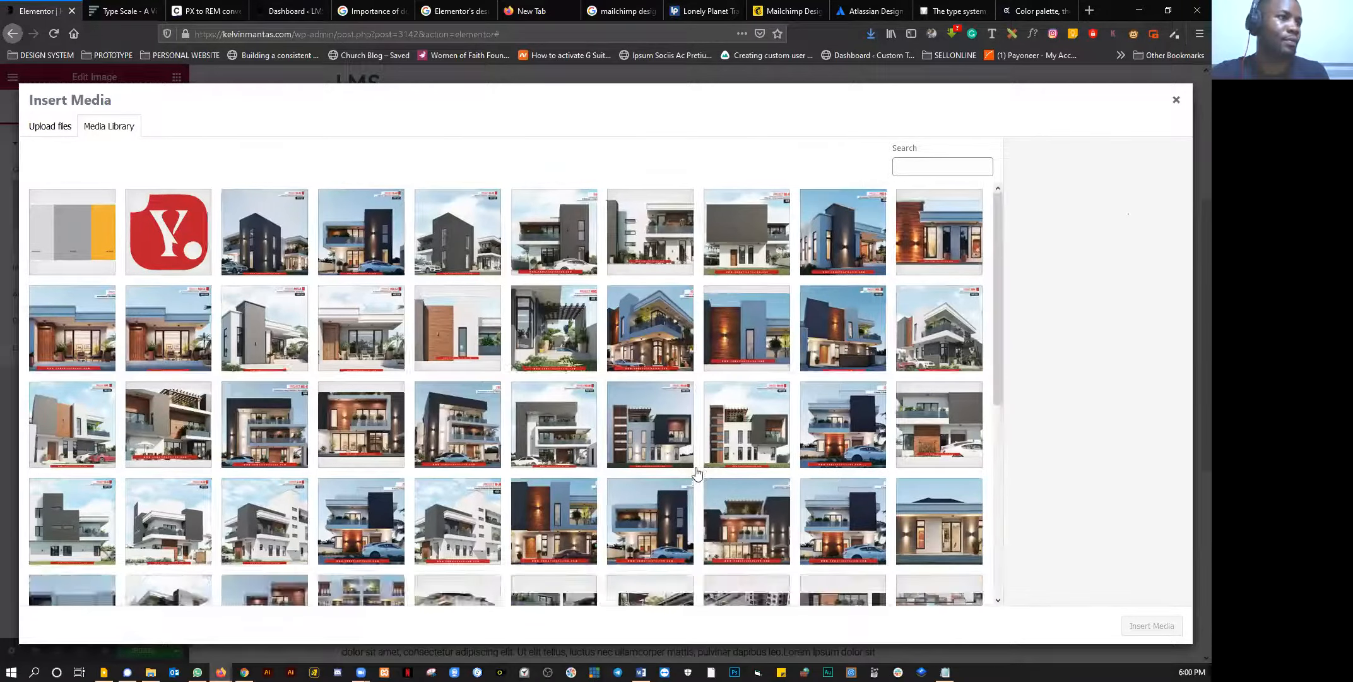
scroll(697, 472, "down", 7)
left_click(746, 467)
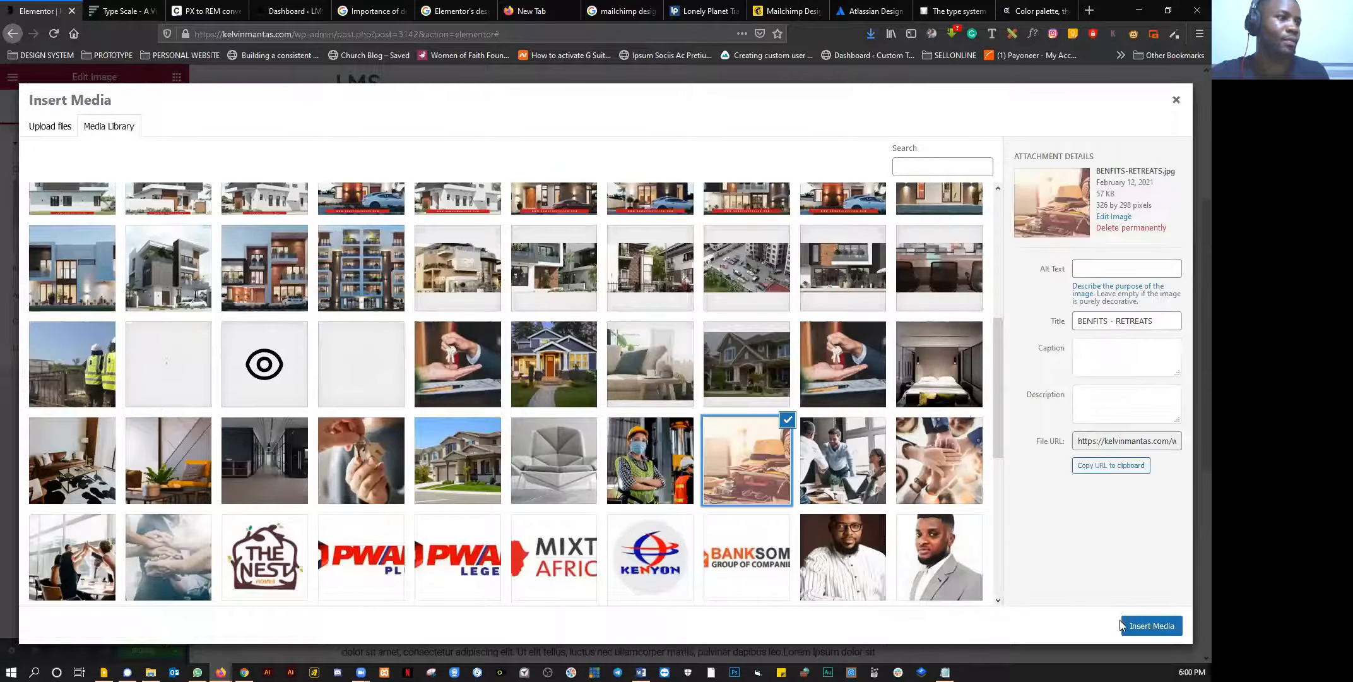
left_click(1121, 621)
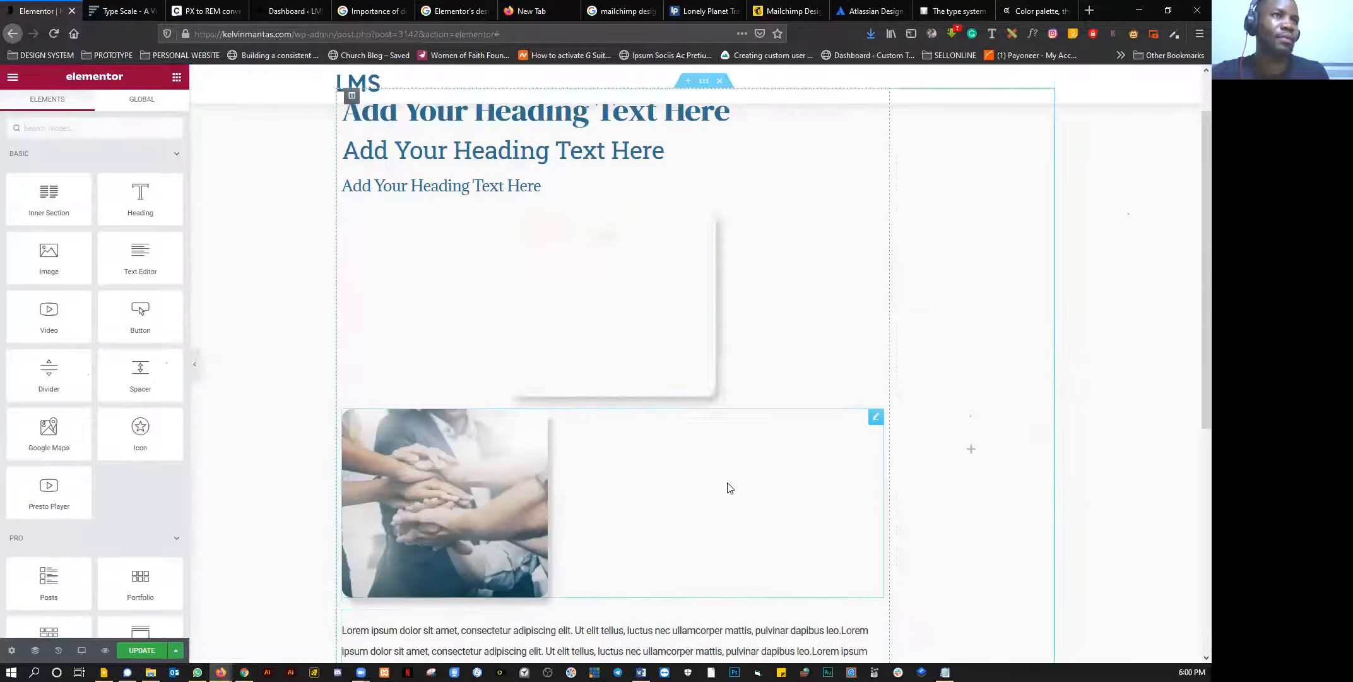
Step: Set the suitcase image's positioning width to Custom
left_click(469, 258)
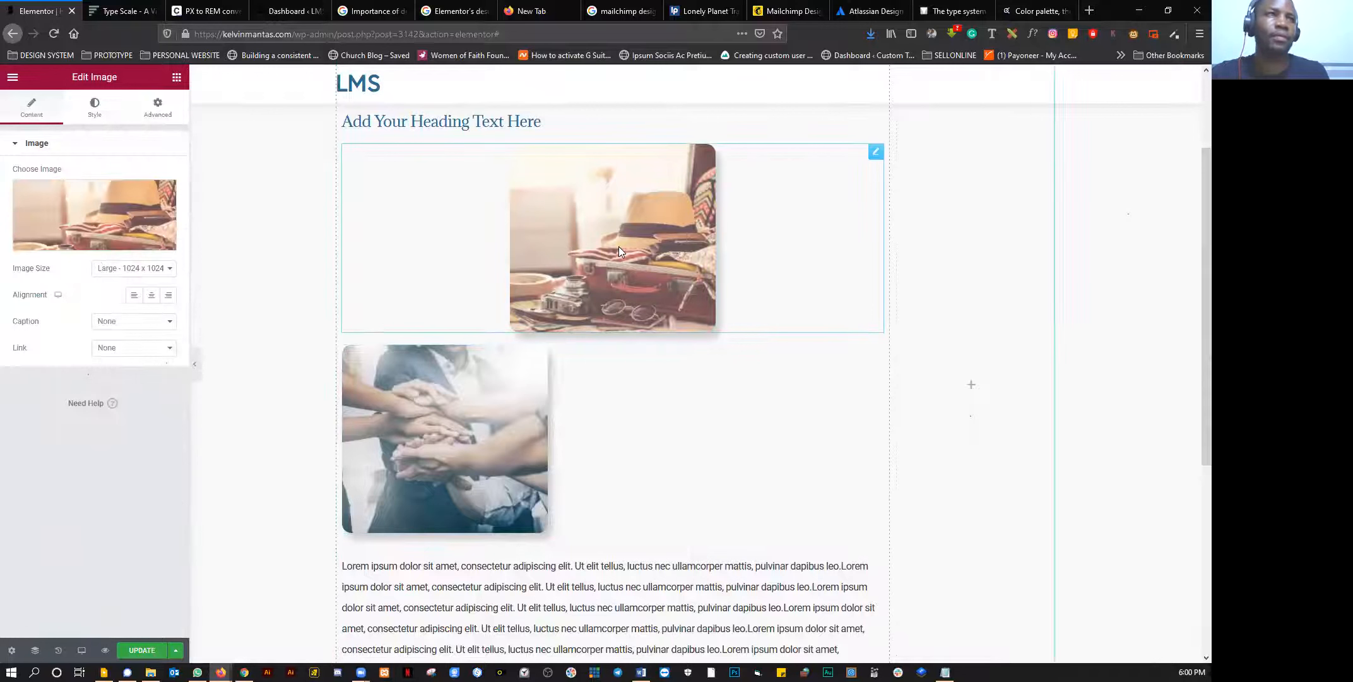
left_click(152, 108)
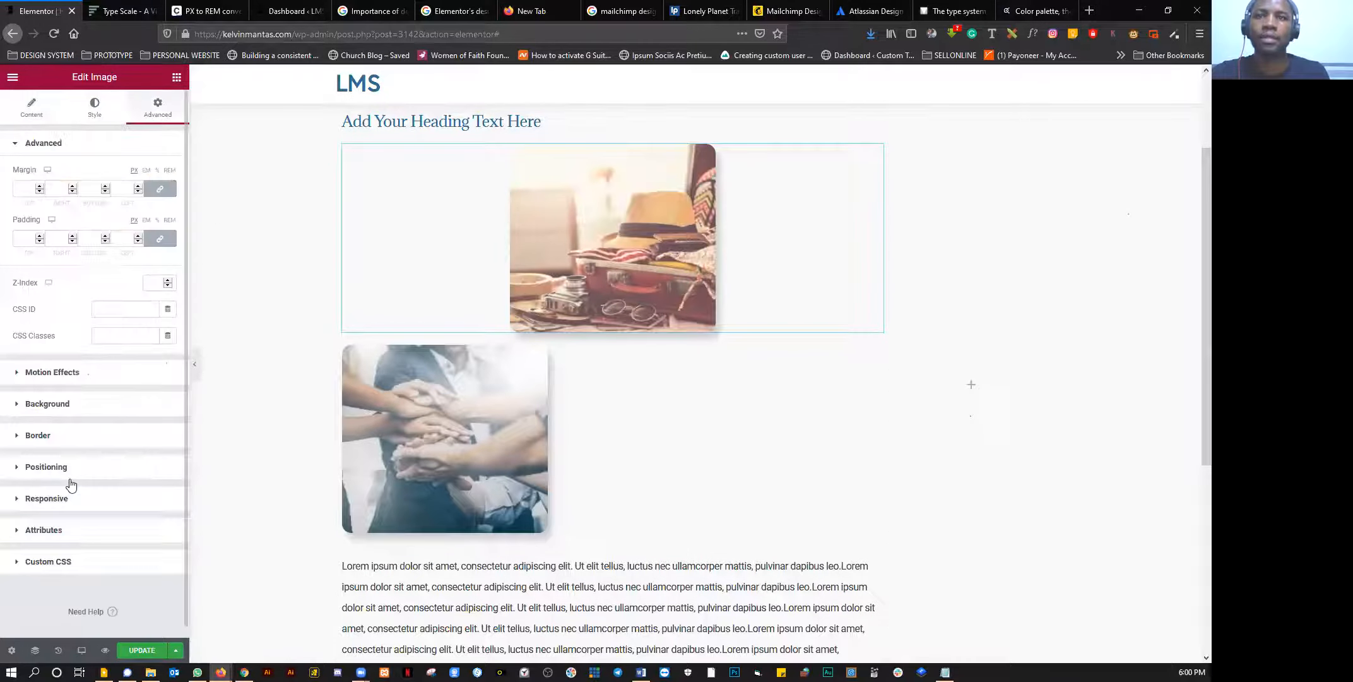
left_click(70, 477)
left_click(125, 300)
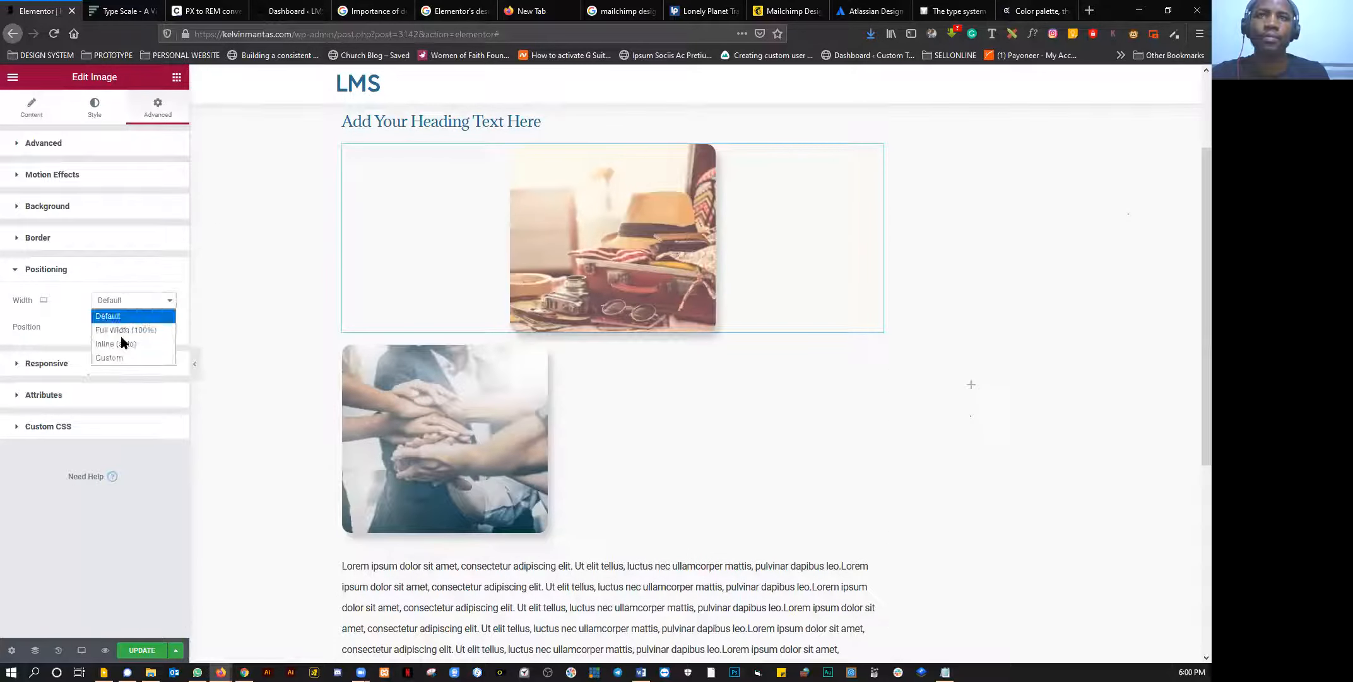
left_click(159, 358)
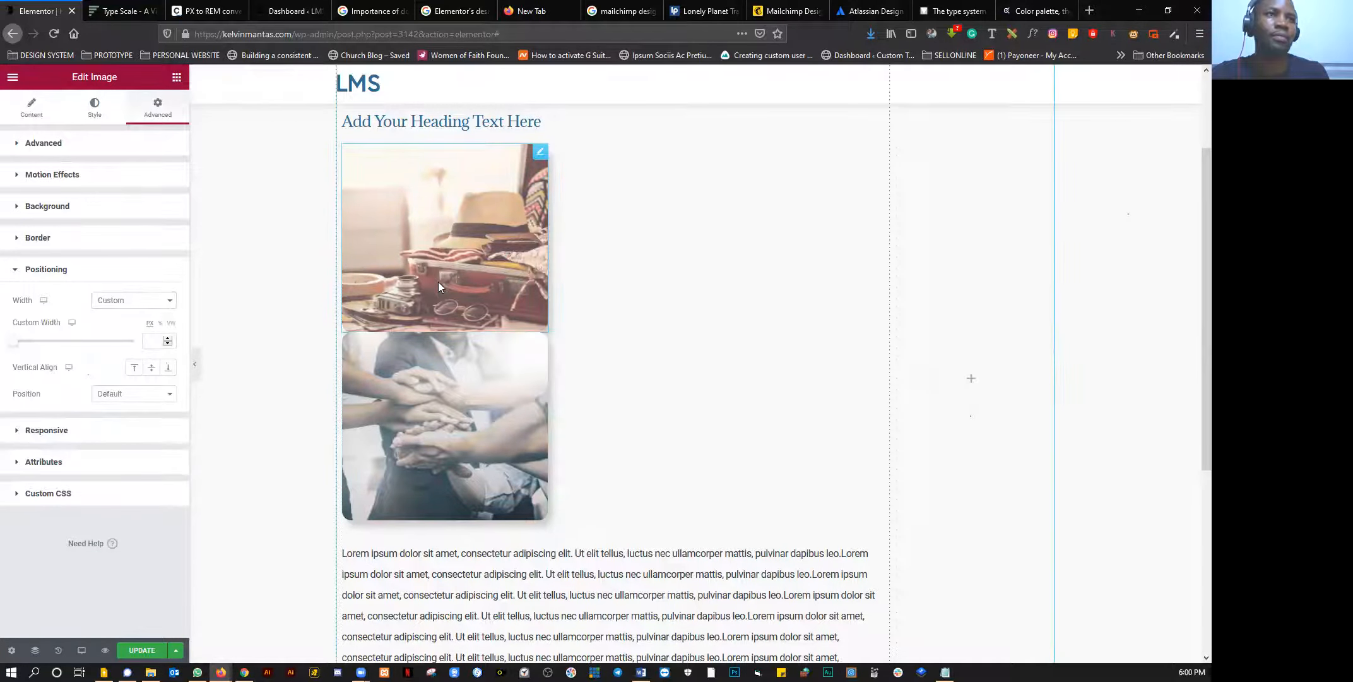
Step: Copy the suitcase image and paste its style onto the joined-hands image
right_click(439, 285)
left_click(466, 337)
right_click(436, 396)
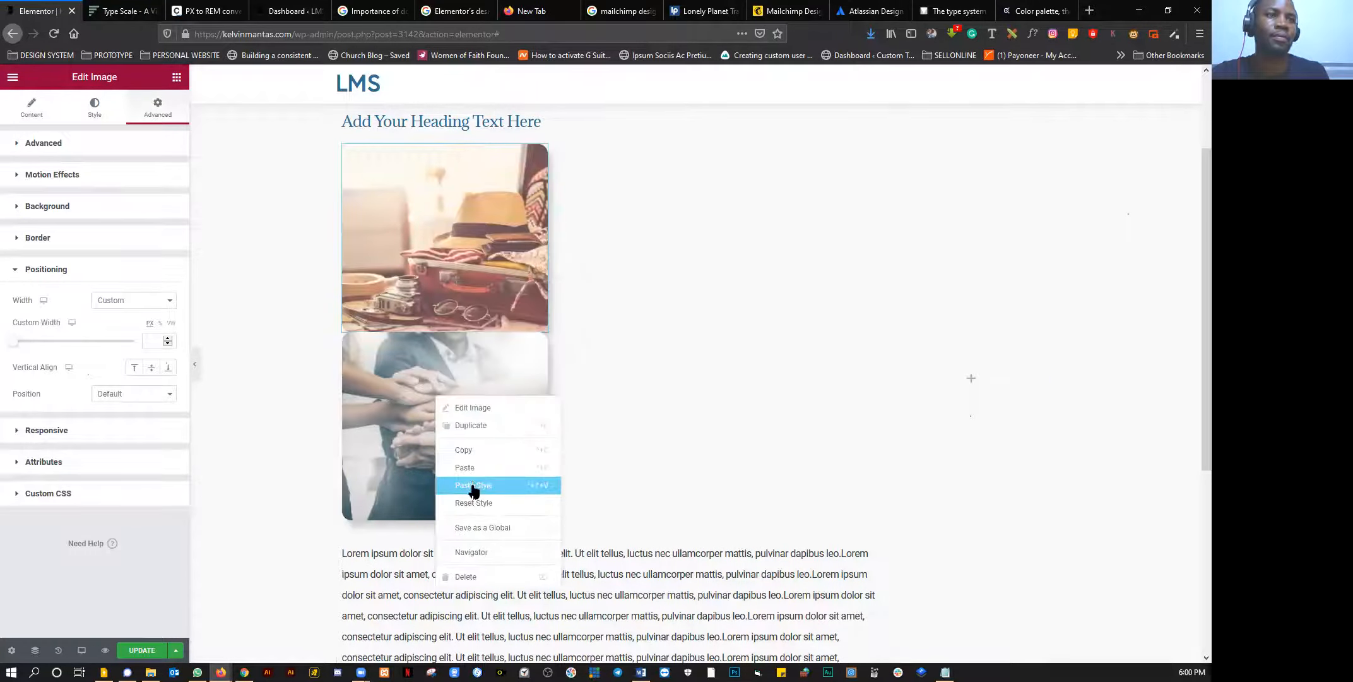
left_click(473, 485)
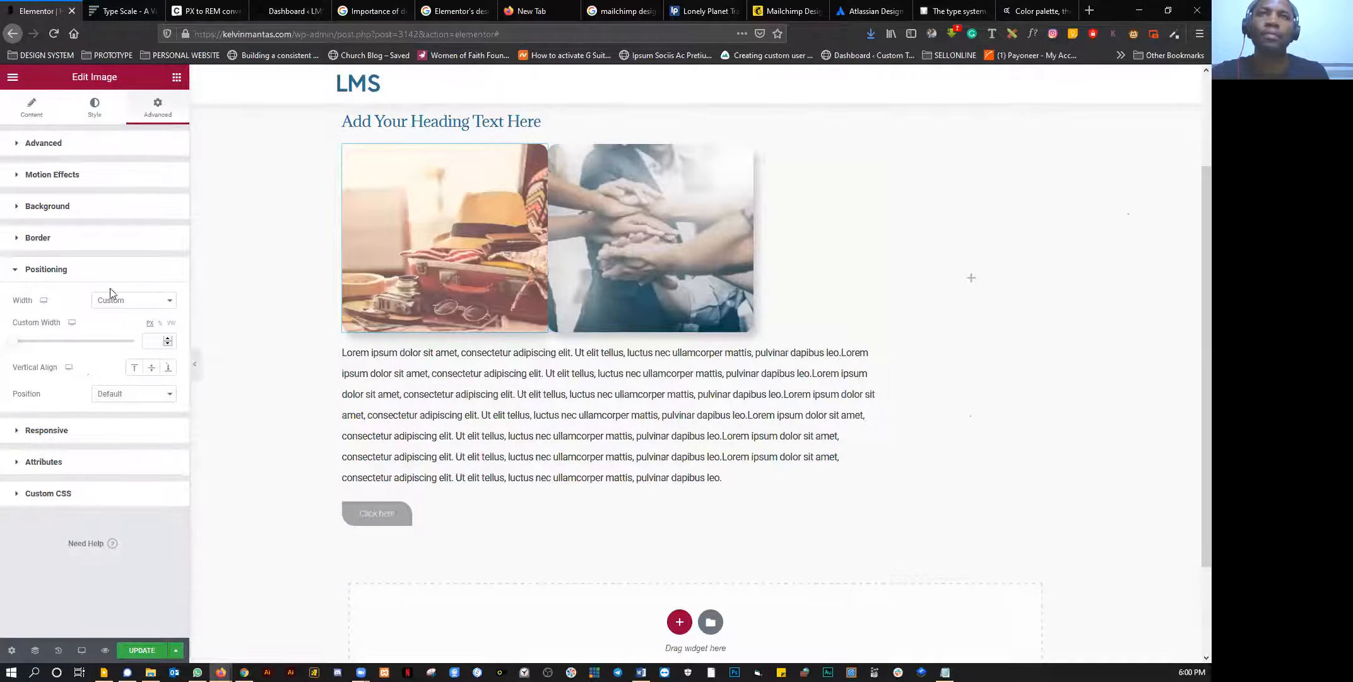
Step: Set the suitcase image's custom width to 383 px and preview the page with the editing panel hidden
left_click_drag(22, 345, 65, 349)
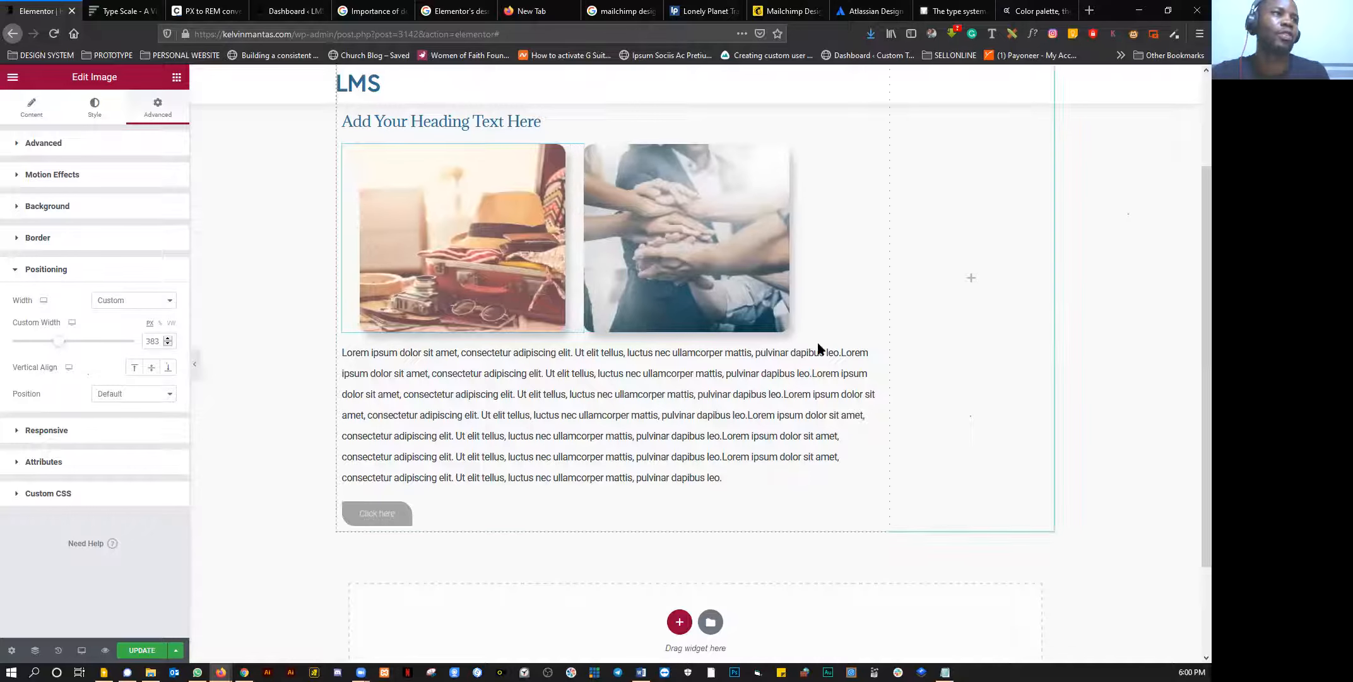
scroll(257, 468, "up", 2)
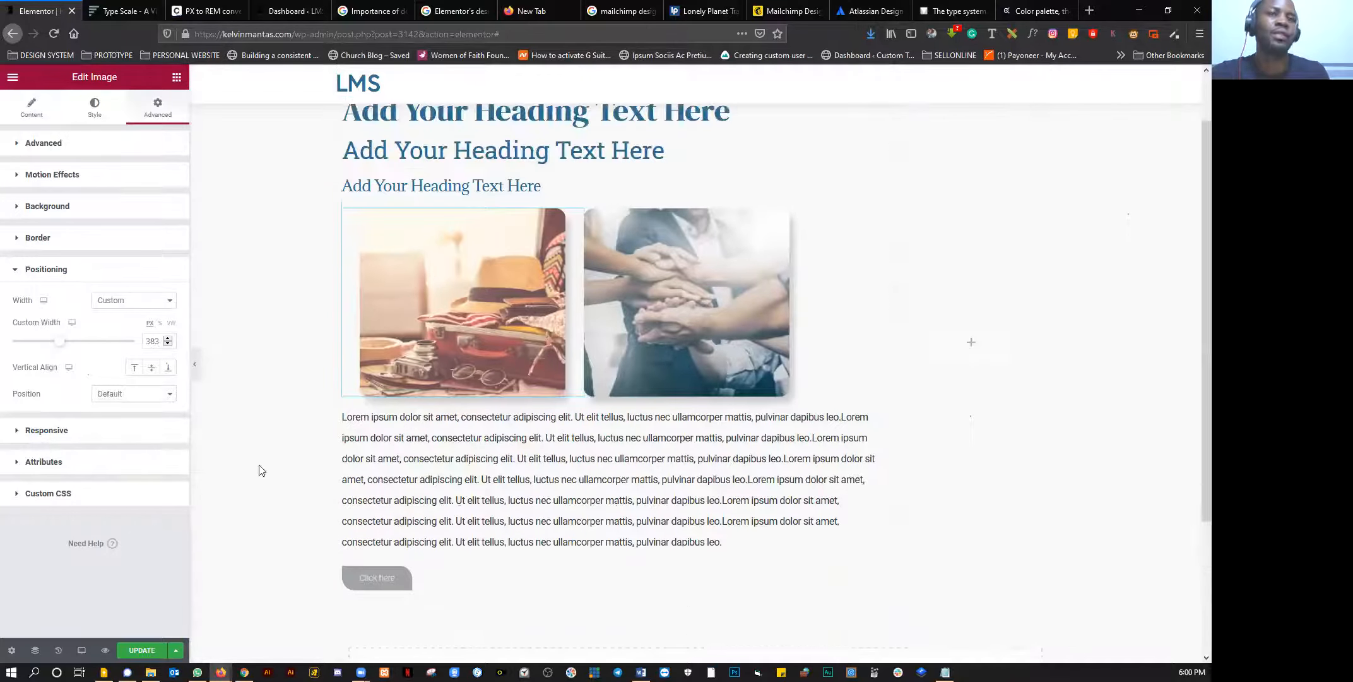
left_click(195, 369)
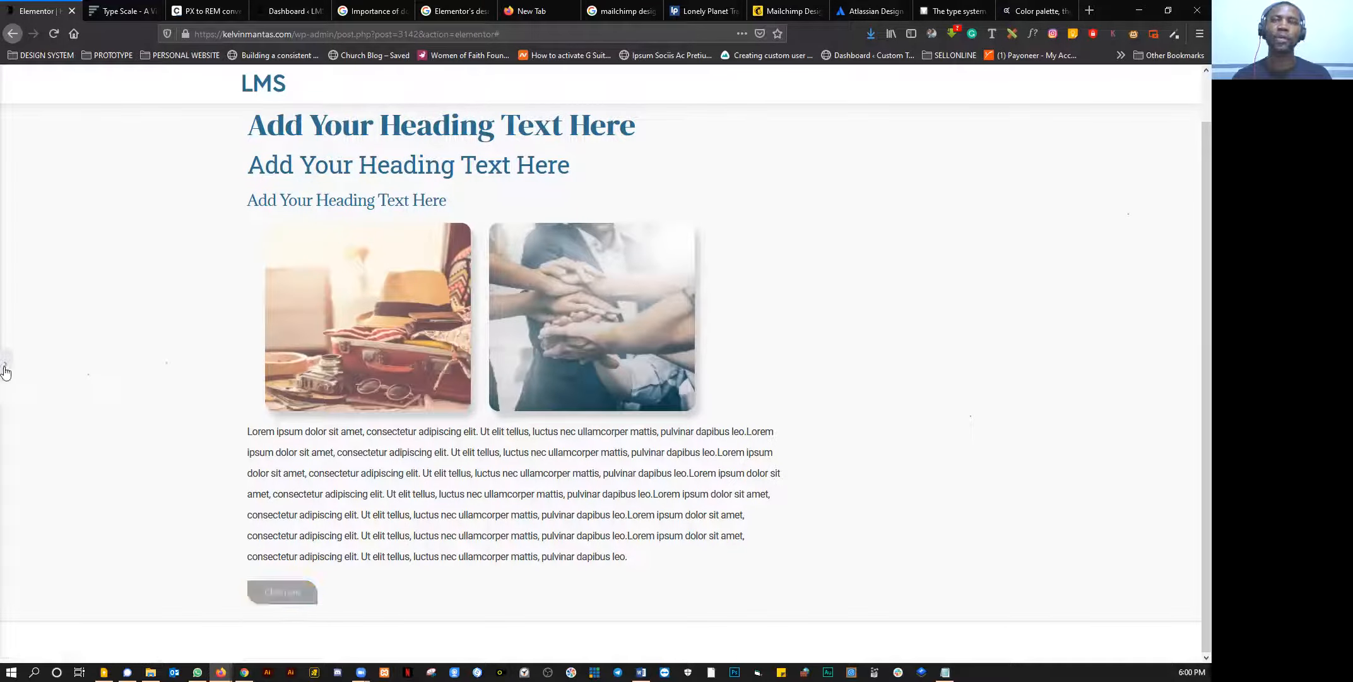
key("ctrl+p")
scroll(339, 443, "down", 2)
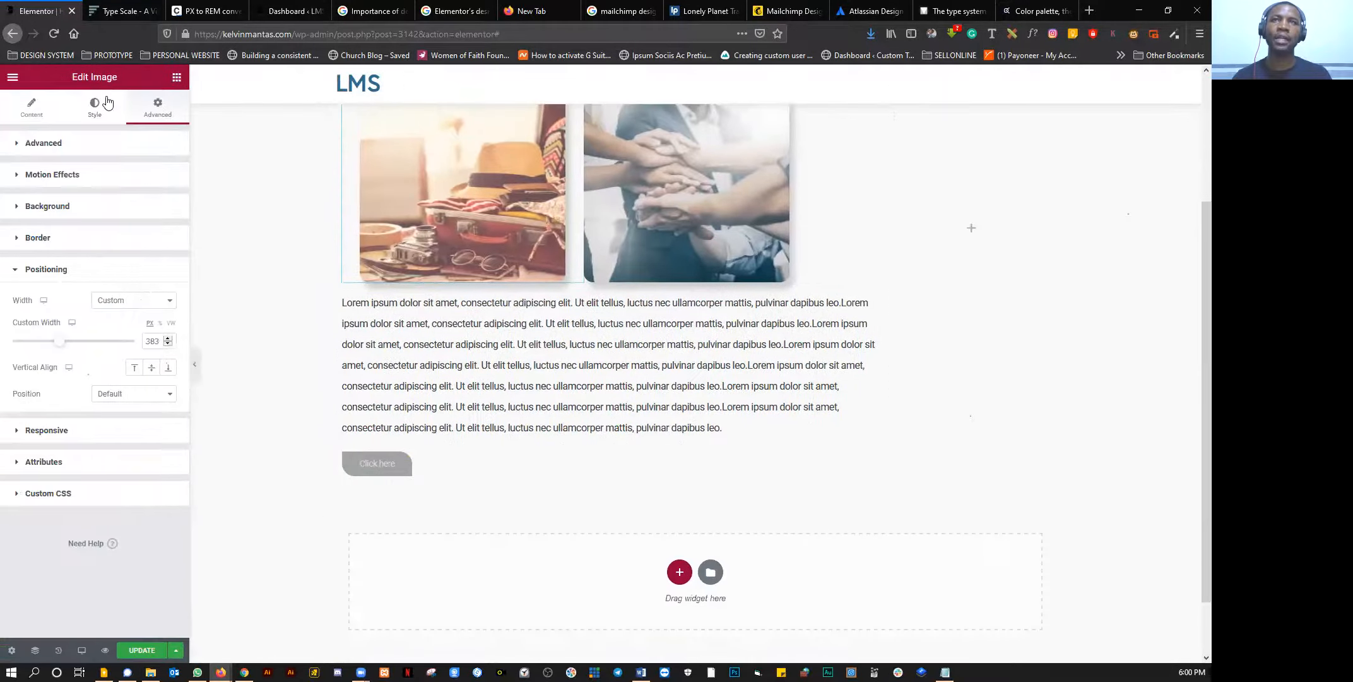
Step: Add two Button widgets, one directly below the paragraph and one between the images and the paragraph
left_click(176, 77)
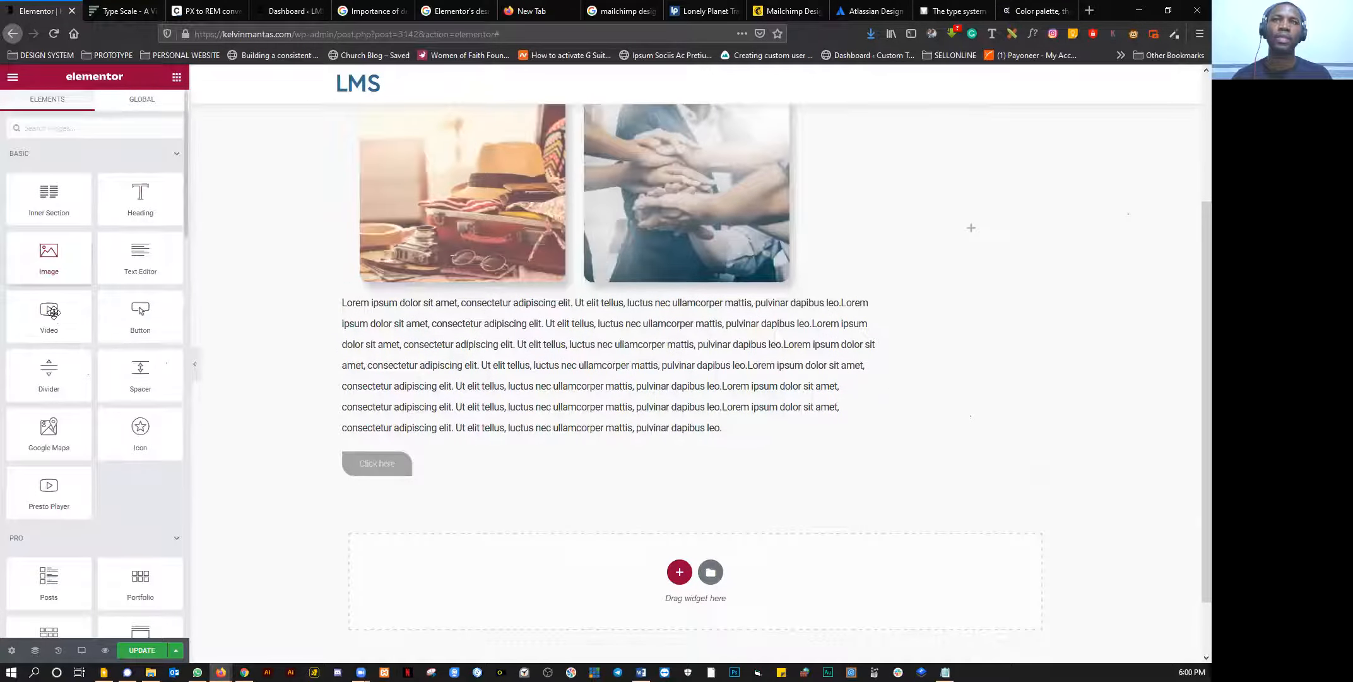
left_click_drag(130, 323, 101, 481)
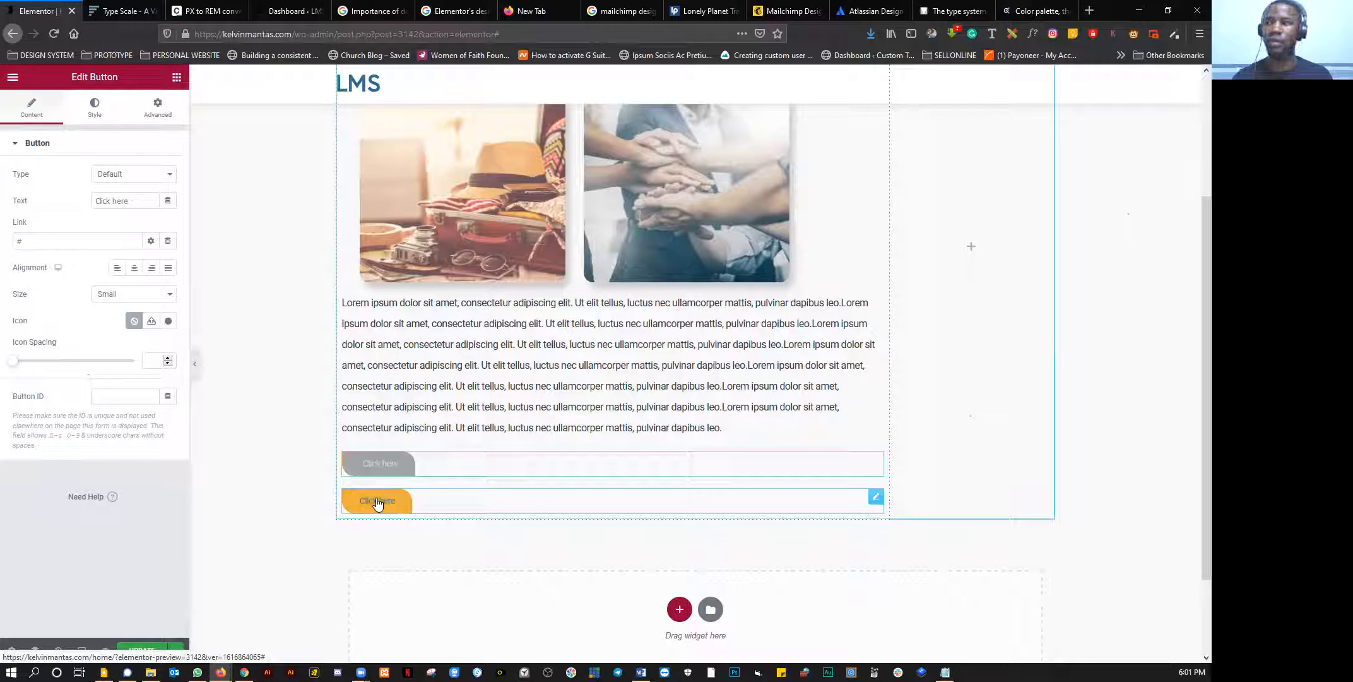
left_click_drag(431, 399, 443, 316)
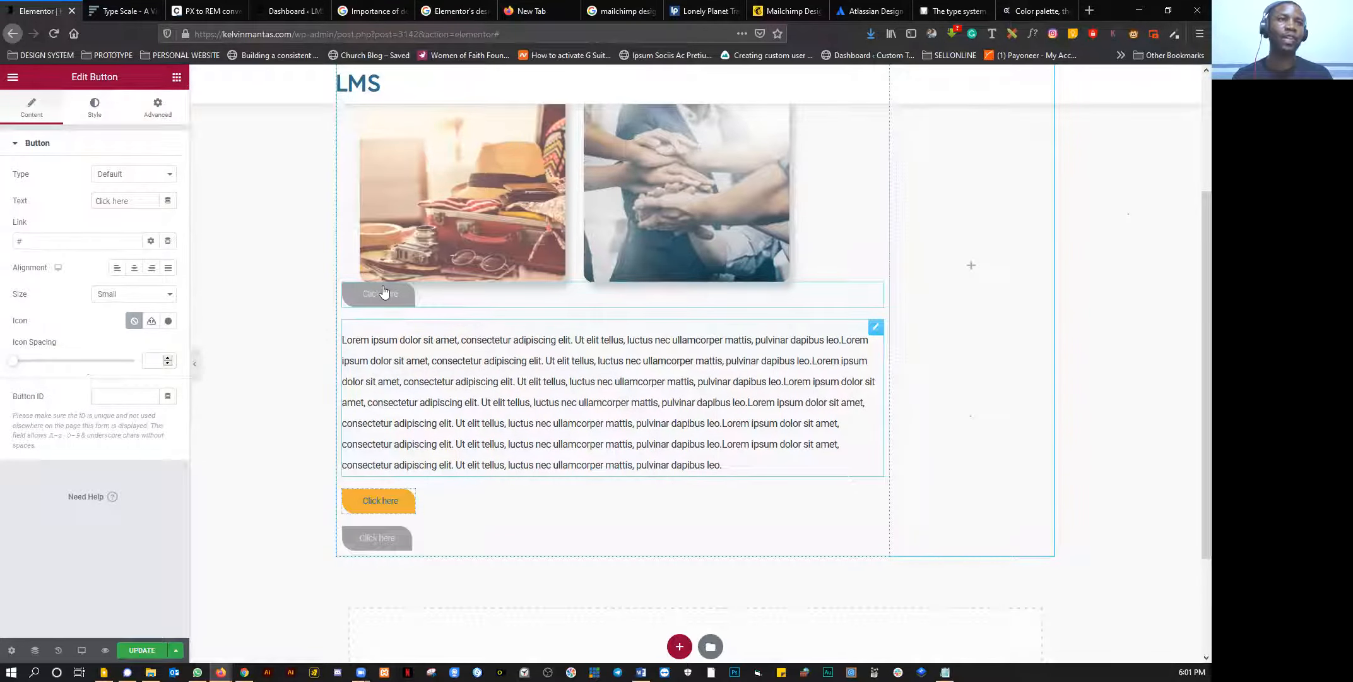
Step: Place the button under the images in an inner section, and set only that section's top padding to 20 px
left_click_drag(47, 214, 414, 298)
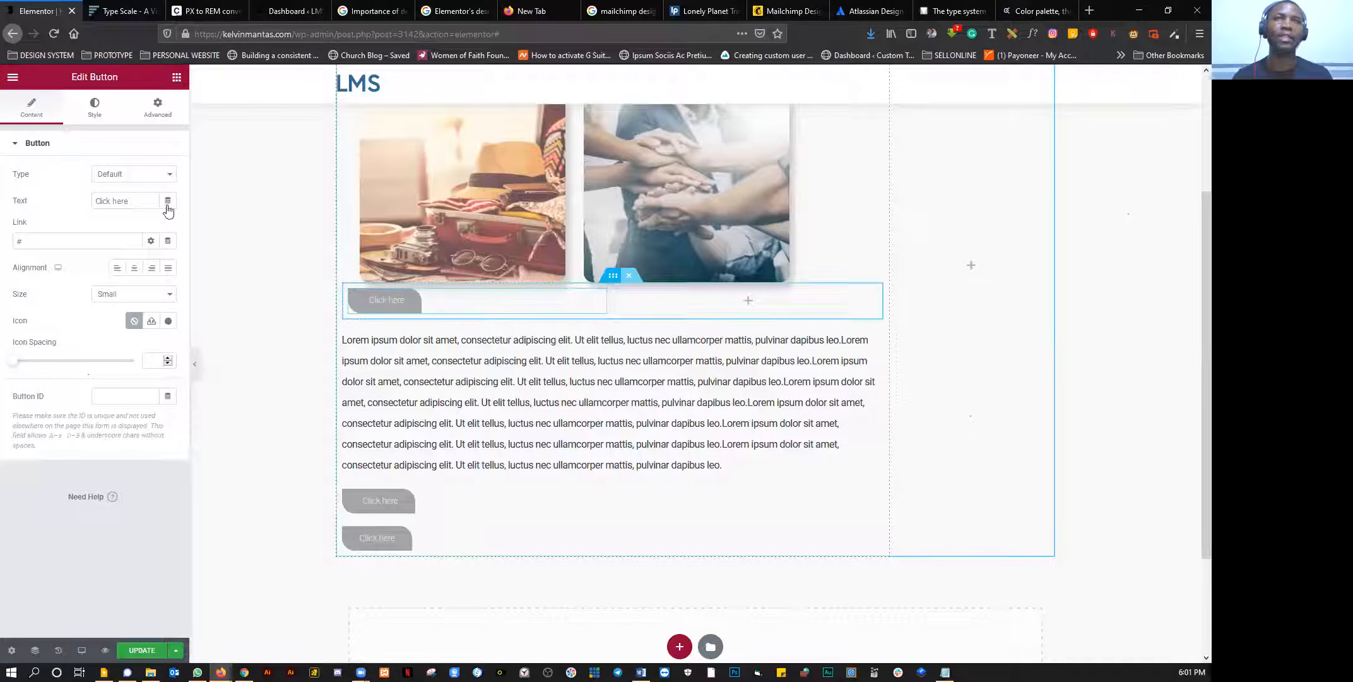
left_click(158, 113)
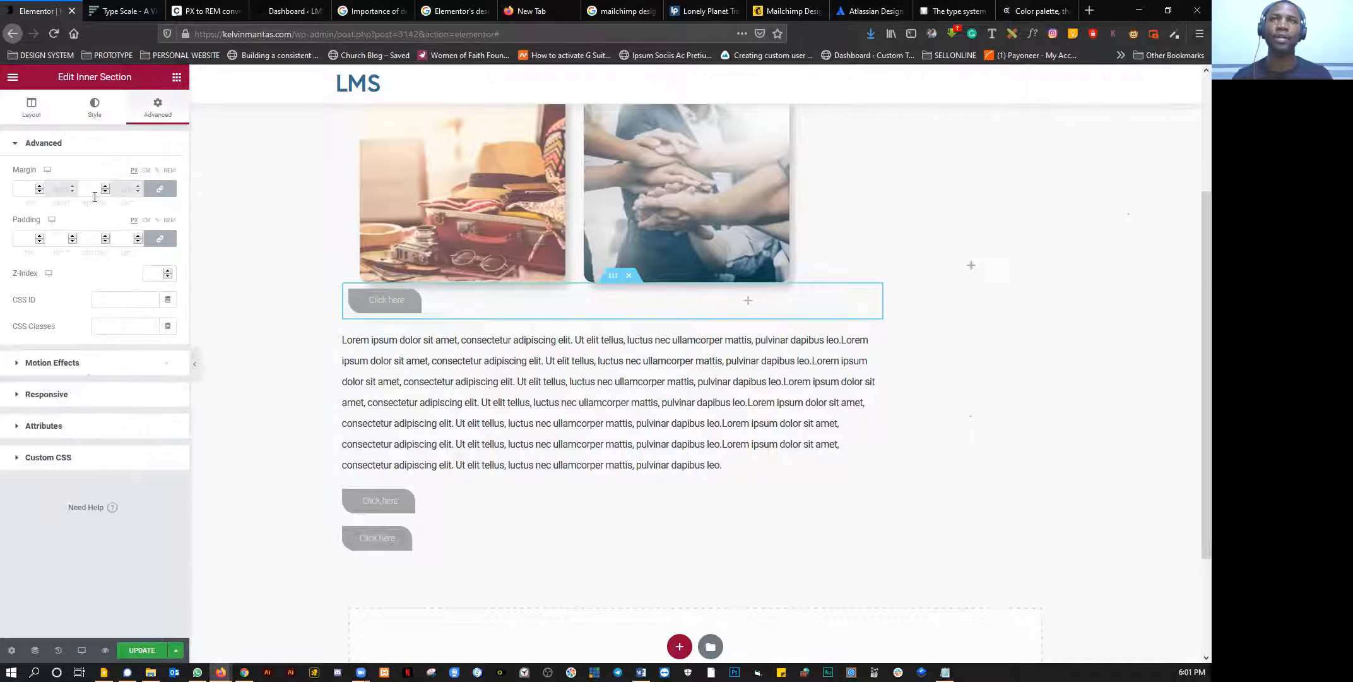
left_click(159, 239)
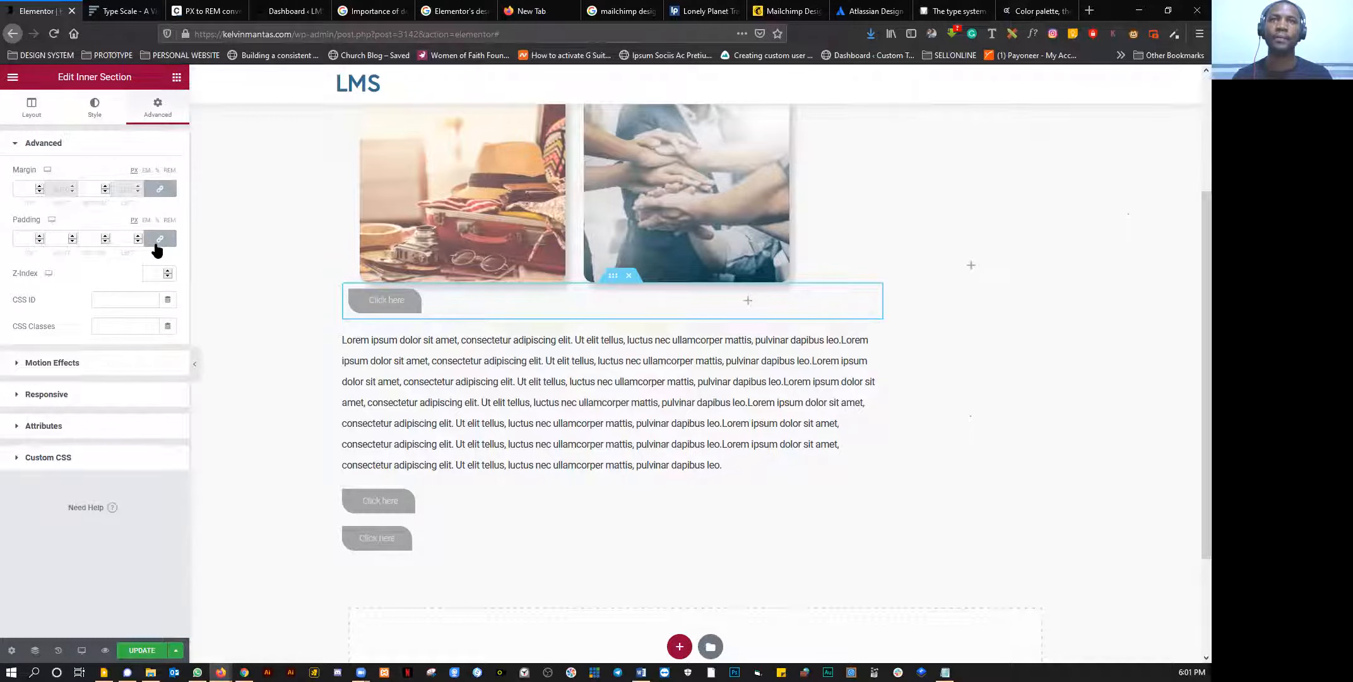
left_click(21, 239)
type("20")
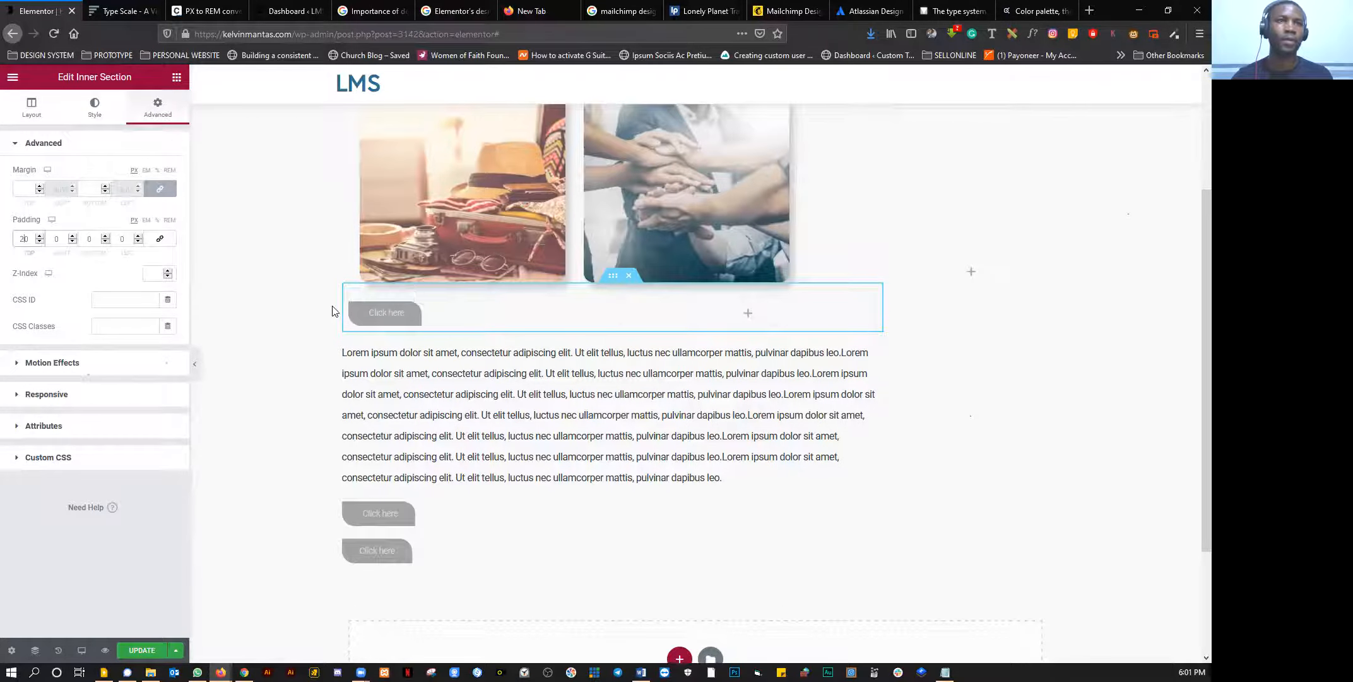
Step: Add a Text Editor widget in the inner section's empty column beside the button, and view its typography settings with the size in rem
left_click(486, 425)
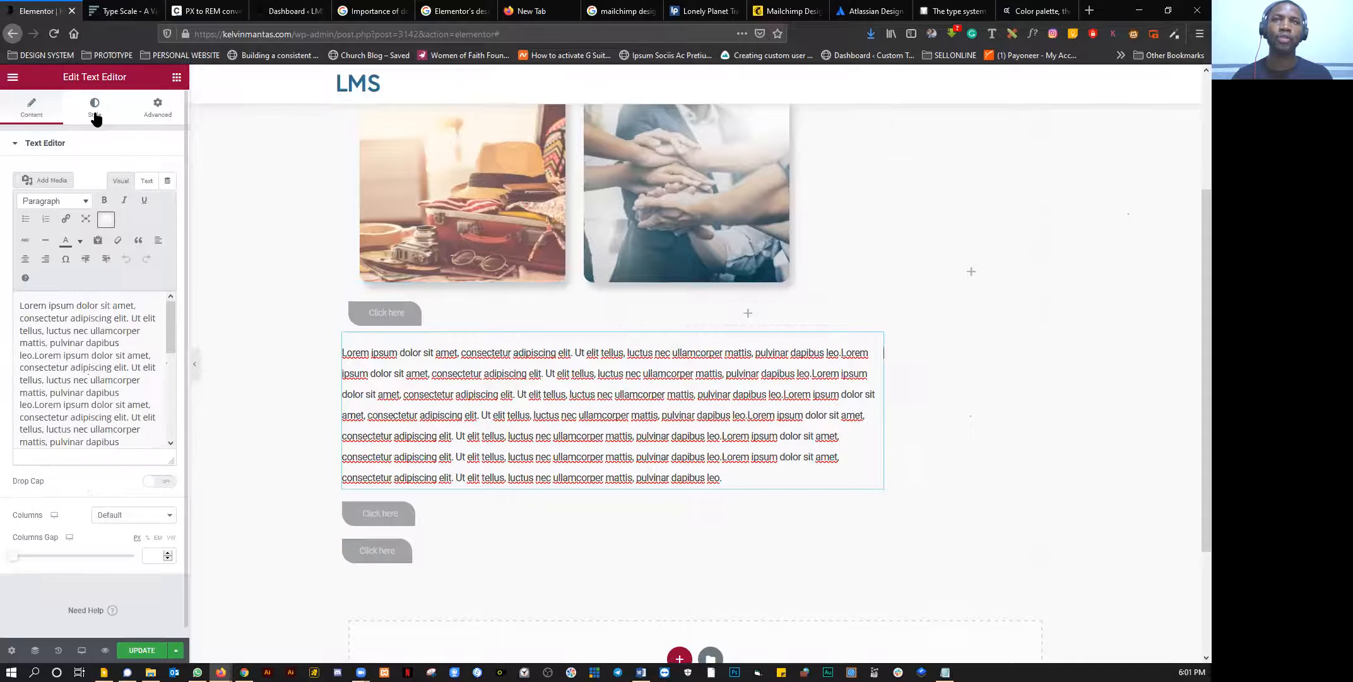
left_click(95, 110)
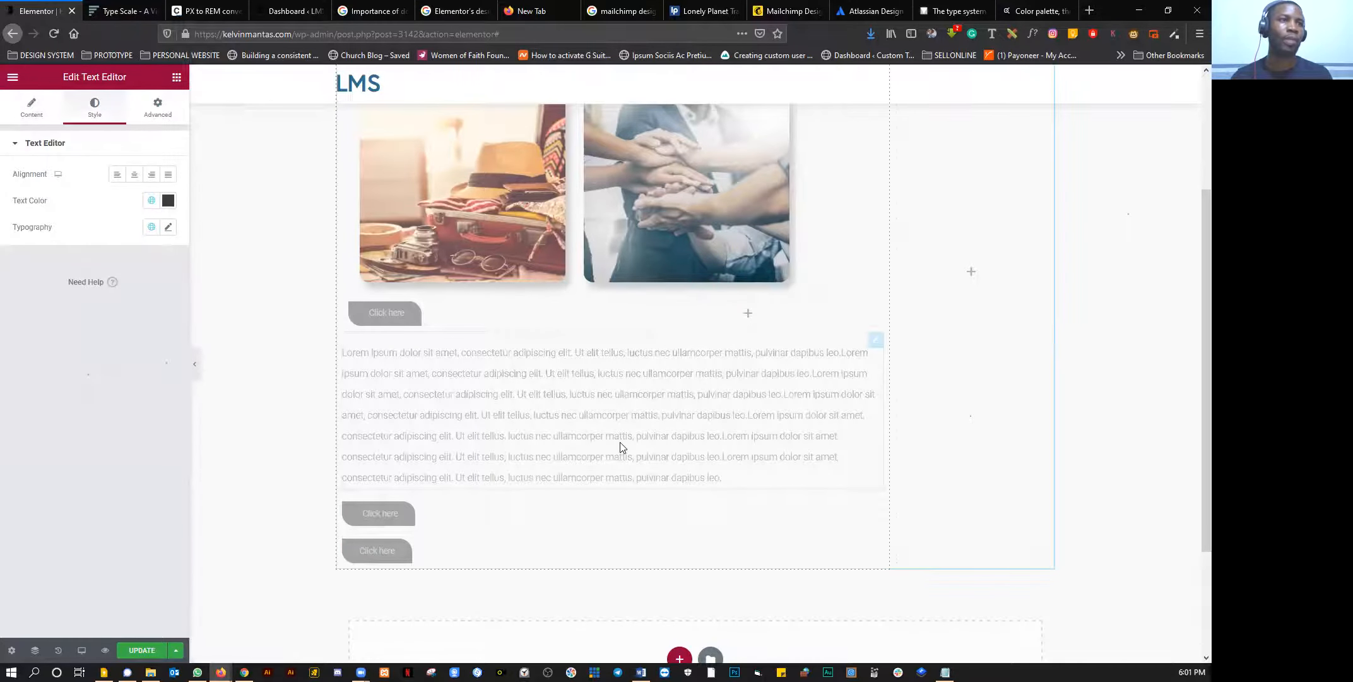
left_click(177, 77)
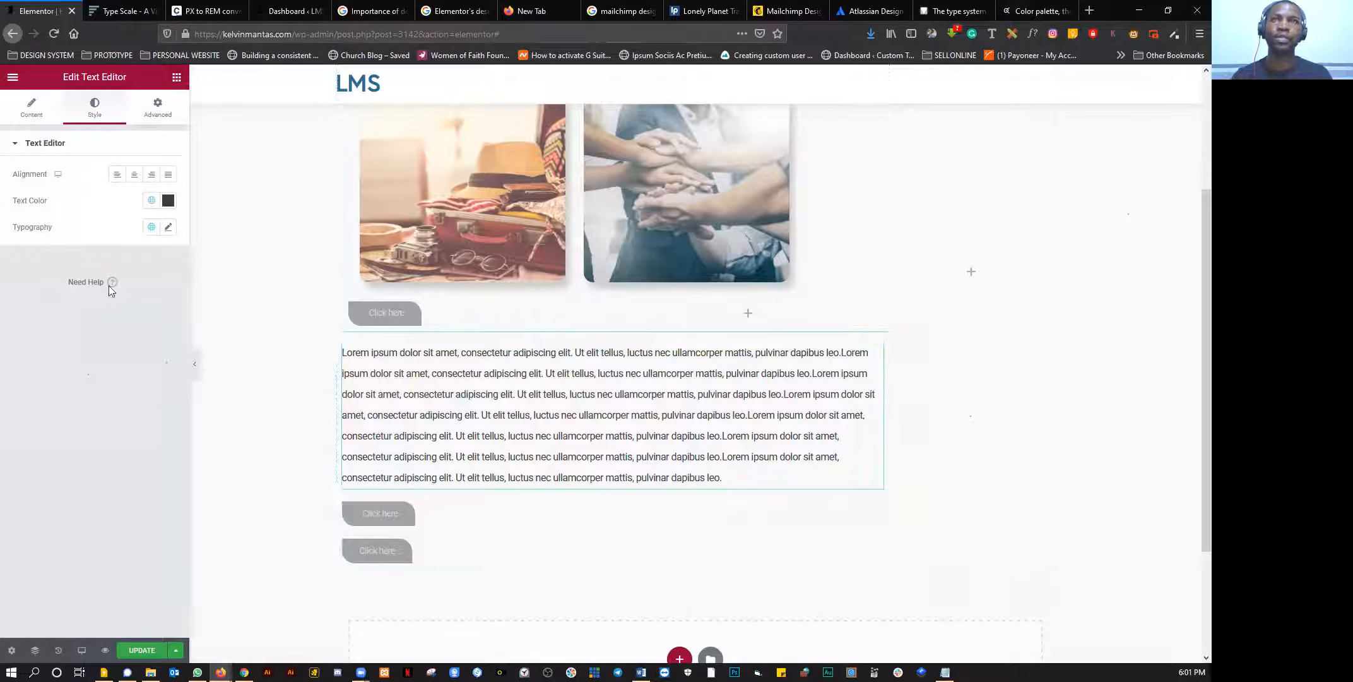
left_click_drag(130, 263, 538, 315)
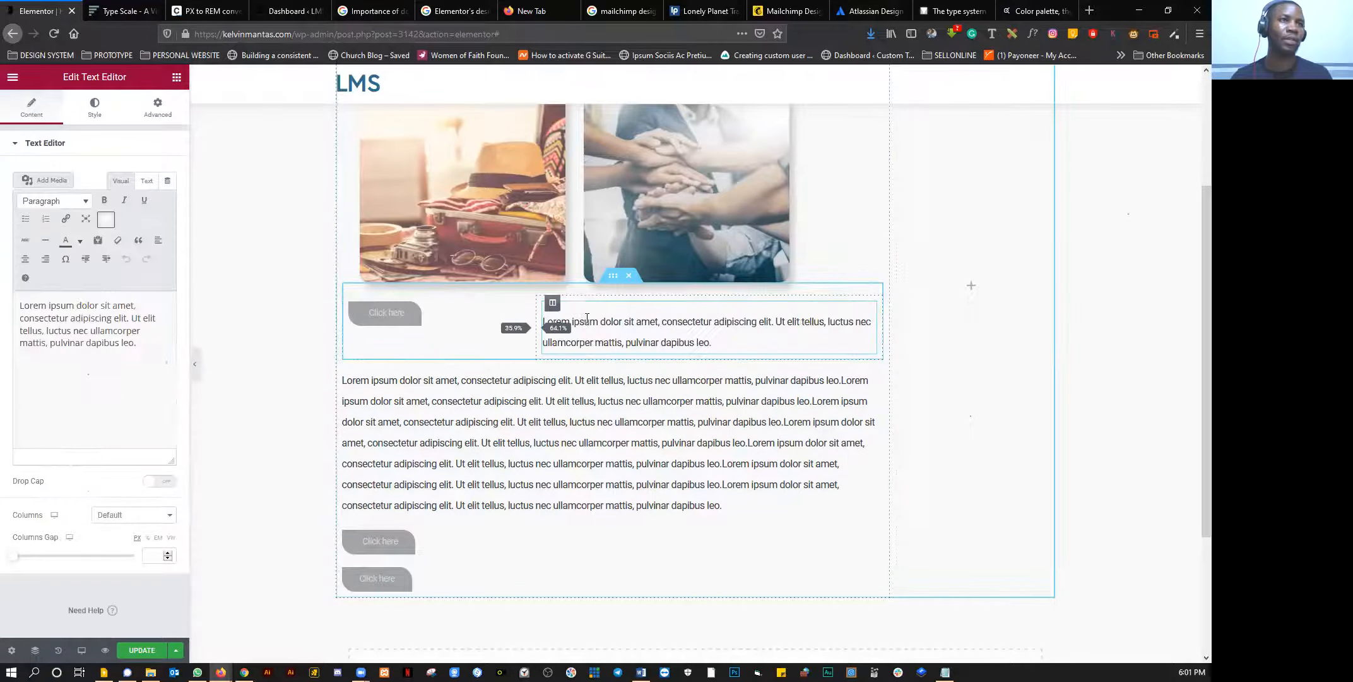
left_click(95, 107)
left_click(166, 229)
left_click(147, 308)
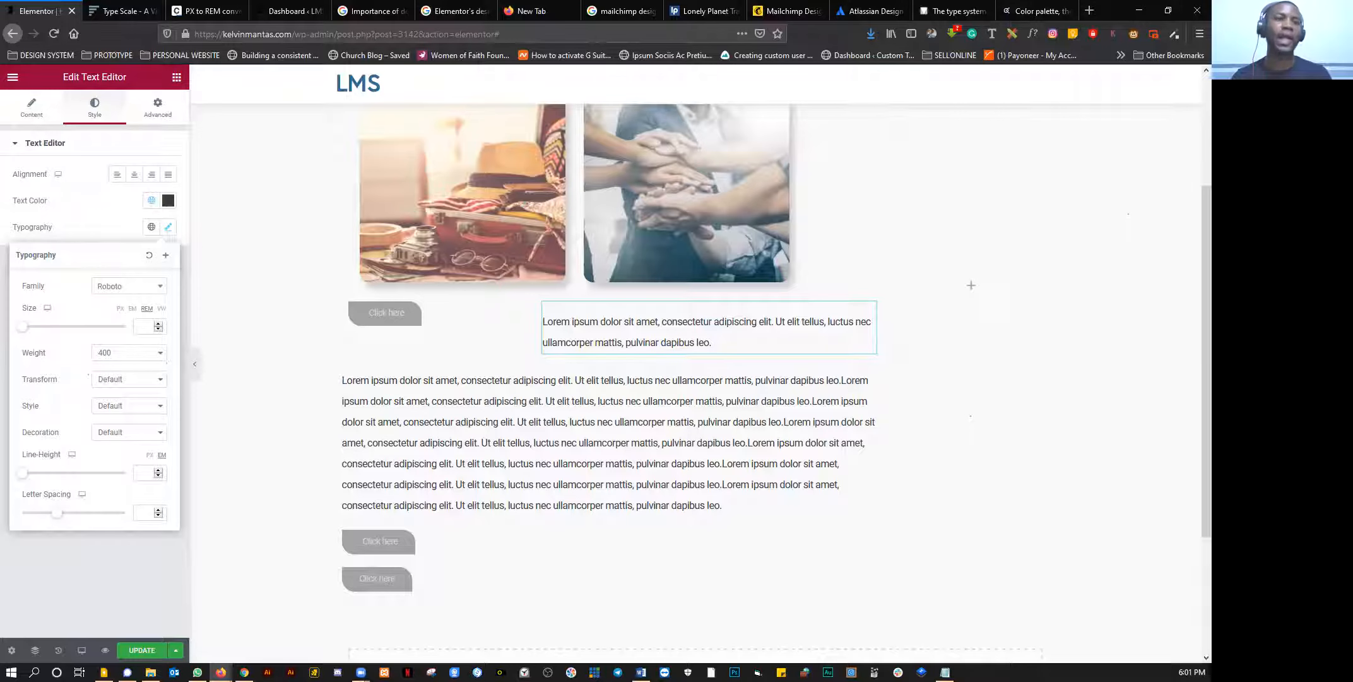
scroll(622, 392, "down", 3)
scroll(623, 391, "up", 2)
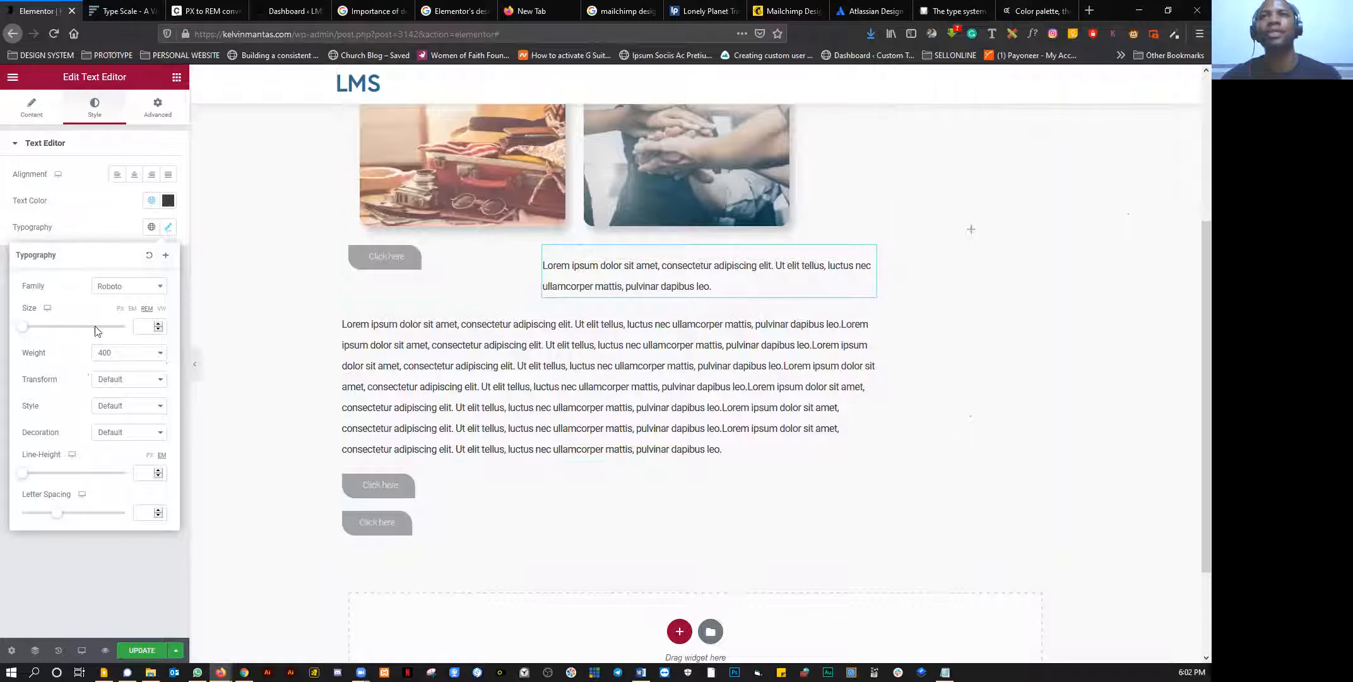
Step: Set the site description to "we are live" in the Site Identity section of the Site Settings
left_click(13, 77)
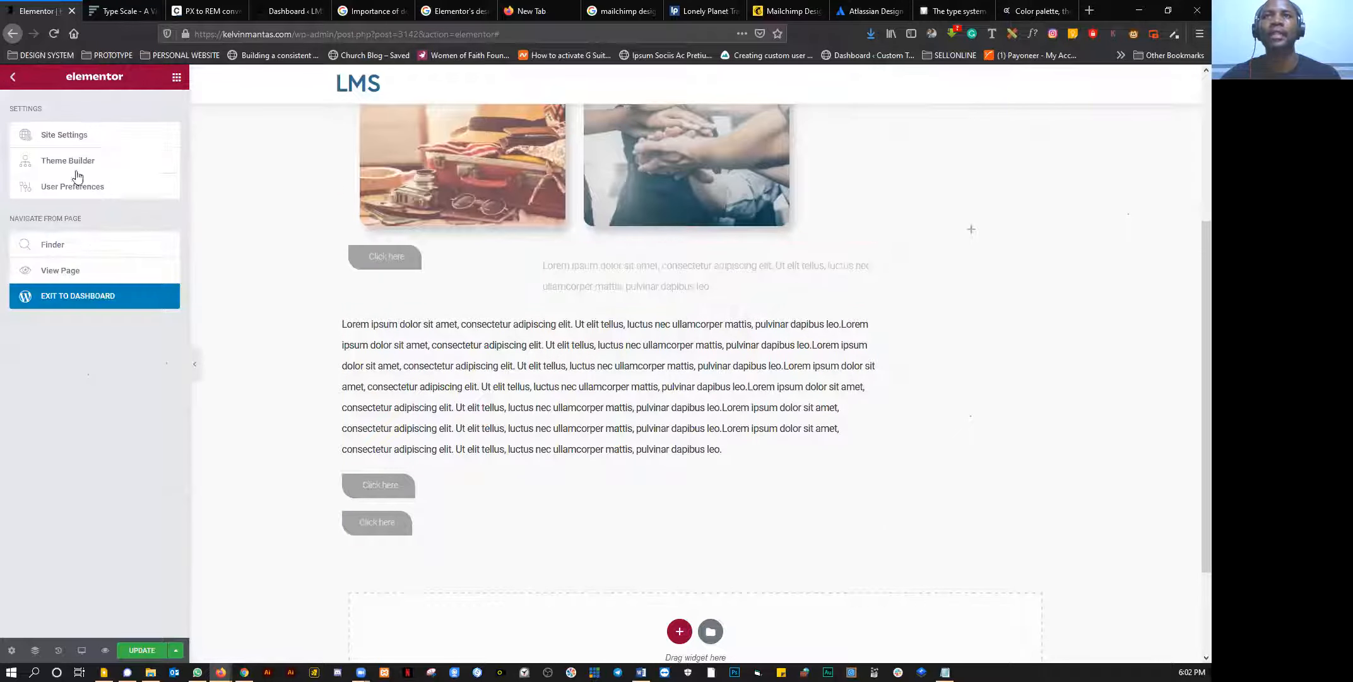
left_click(70, 139)
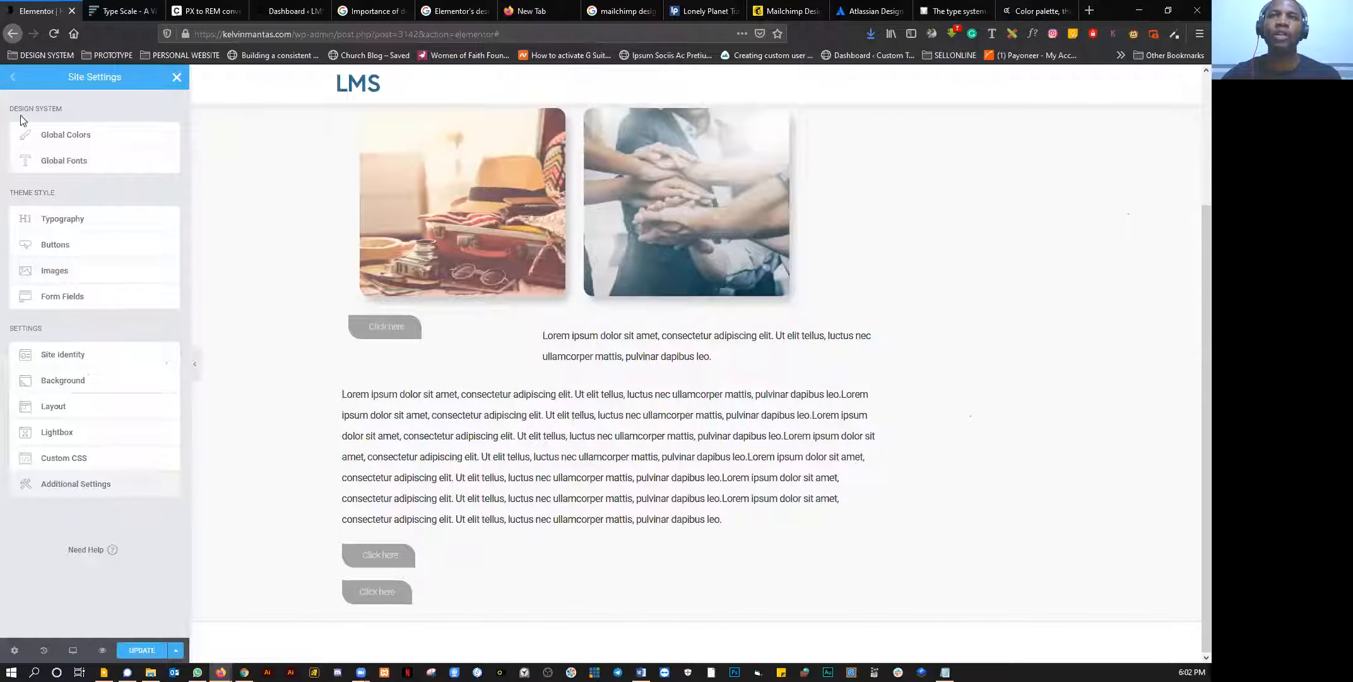
left_click_drag(70, 126, 108, 323)
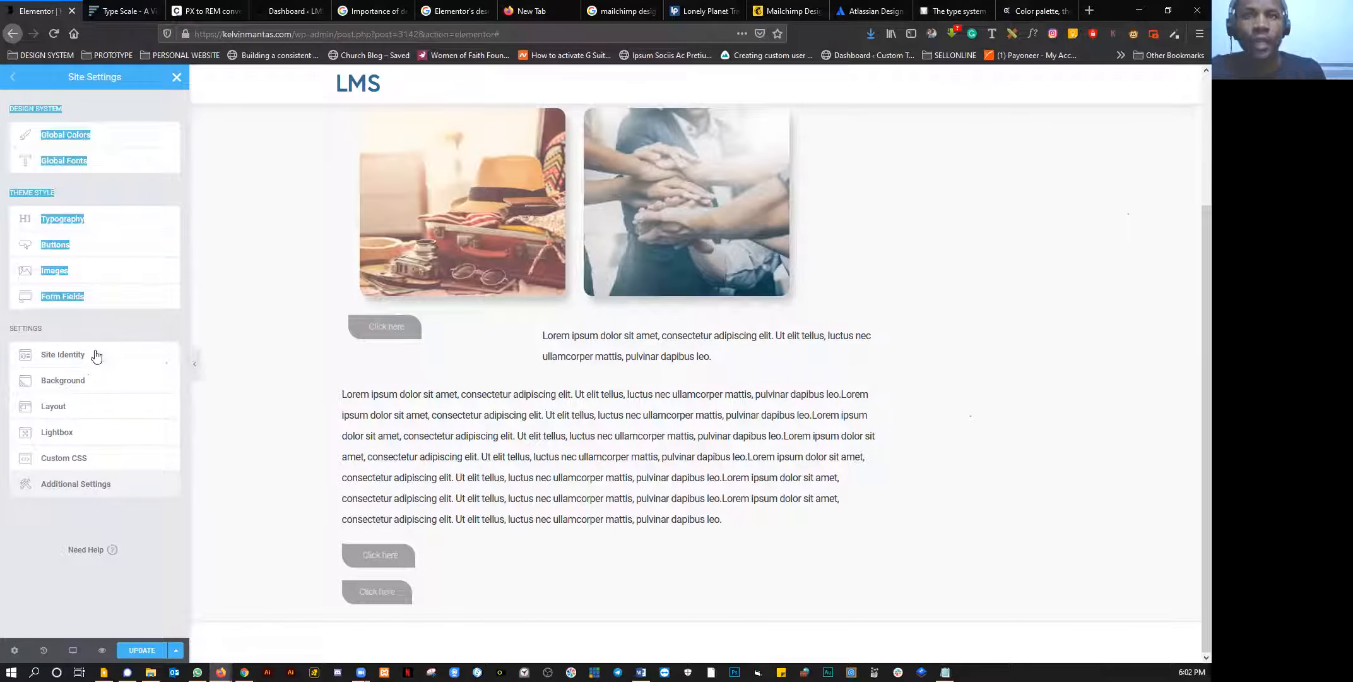
left_click(115, 327)
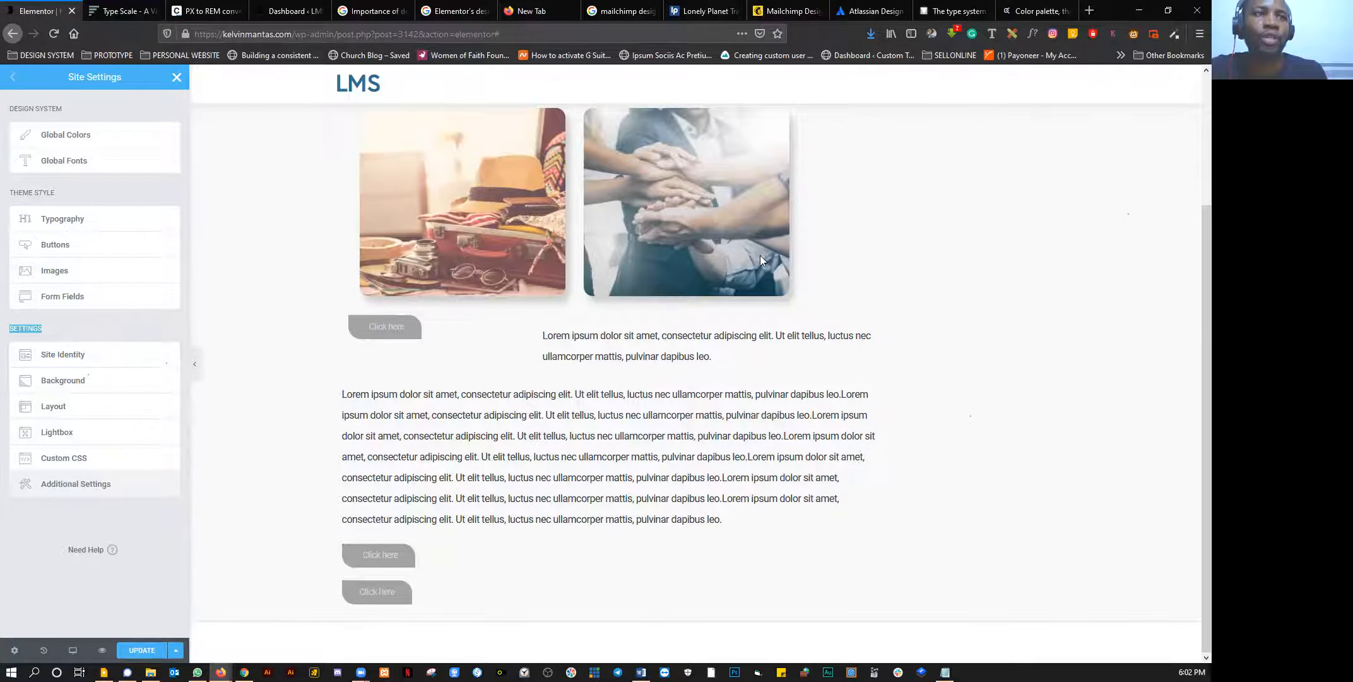
scroll(445, 231, "up", 2)
scroll(558, 326, "down", 1)
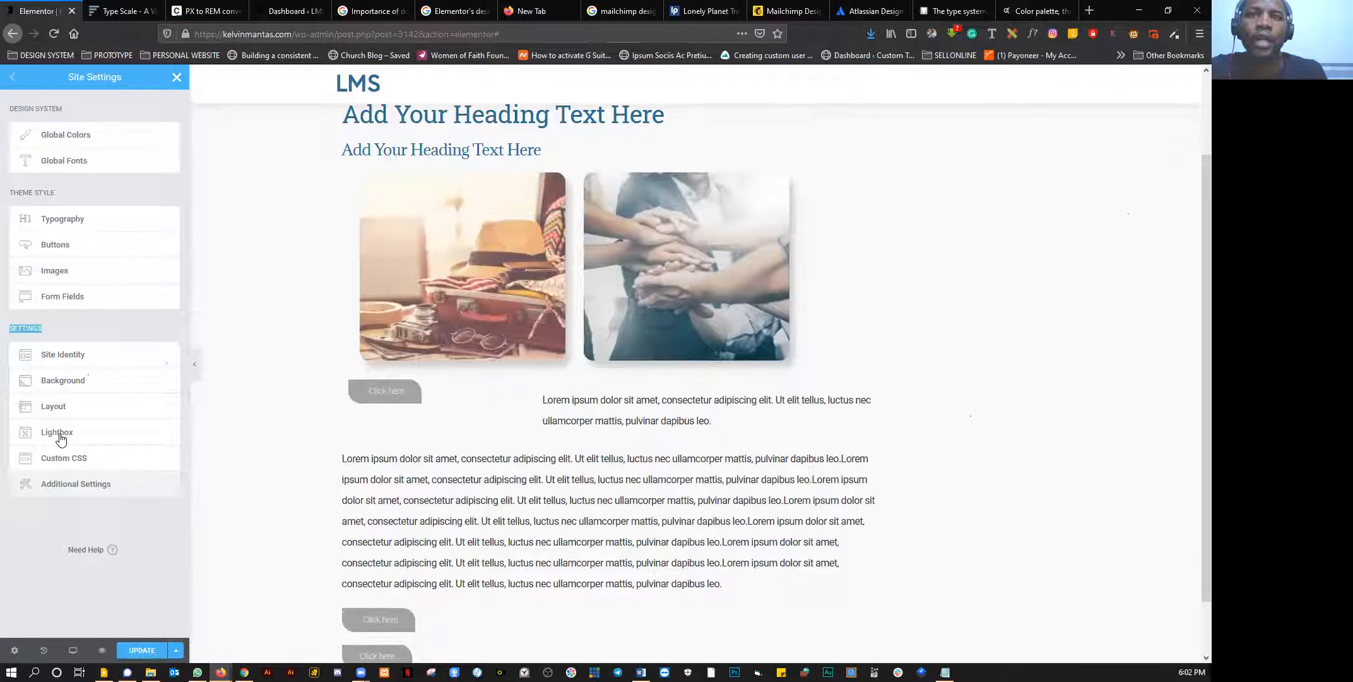
left_click(65, 359)
double_click(57, 201)
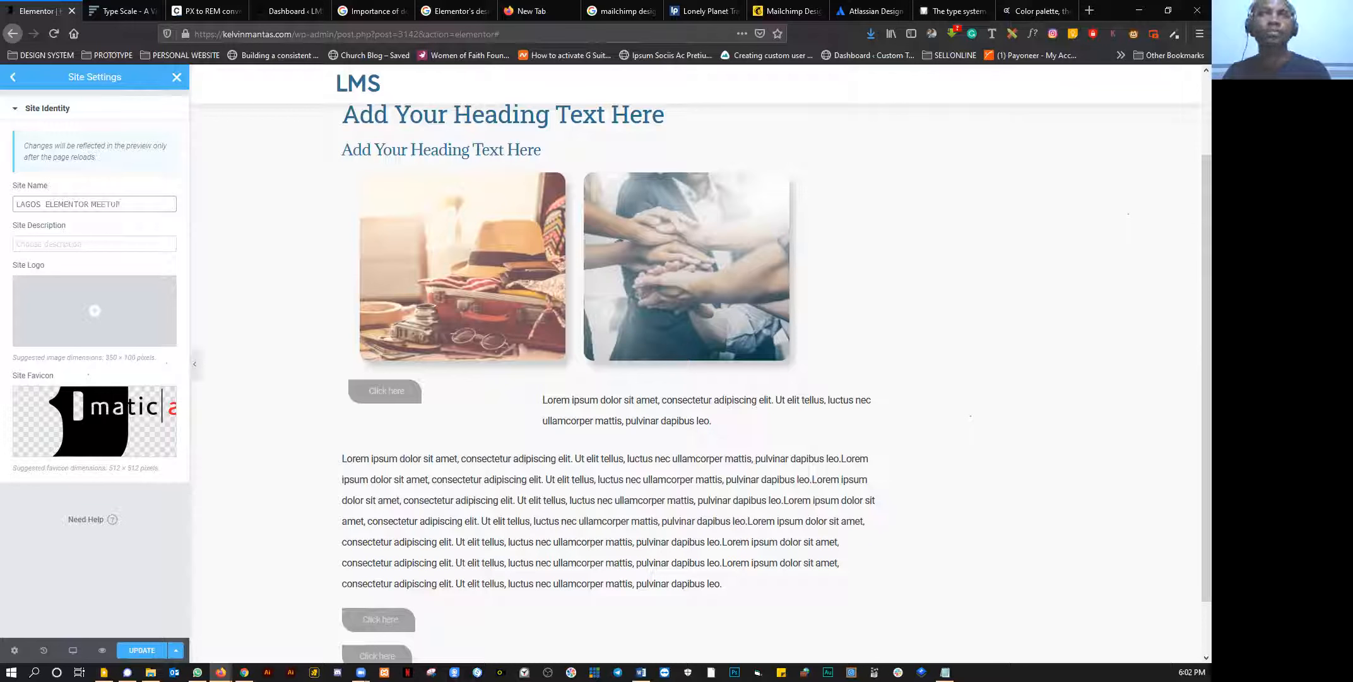
left_click(63, 243)
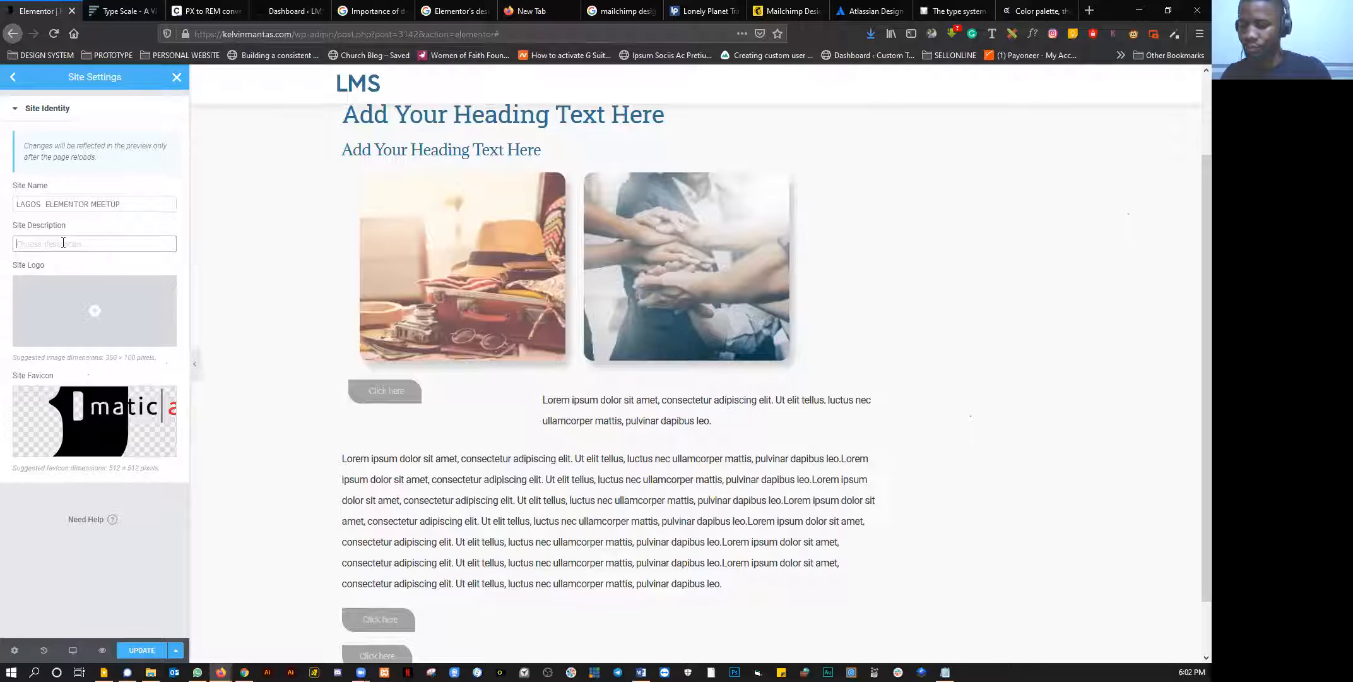
type("we r")
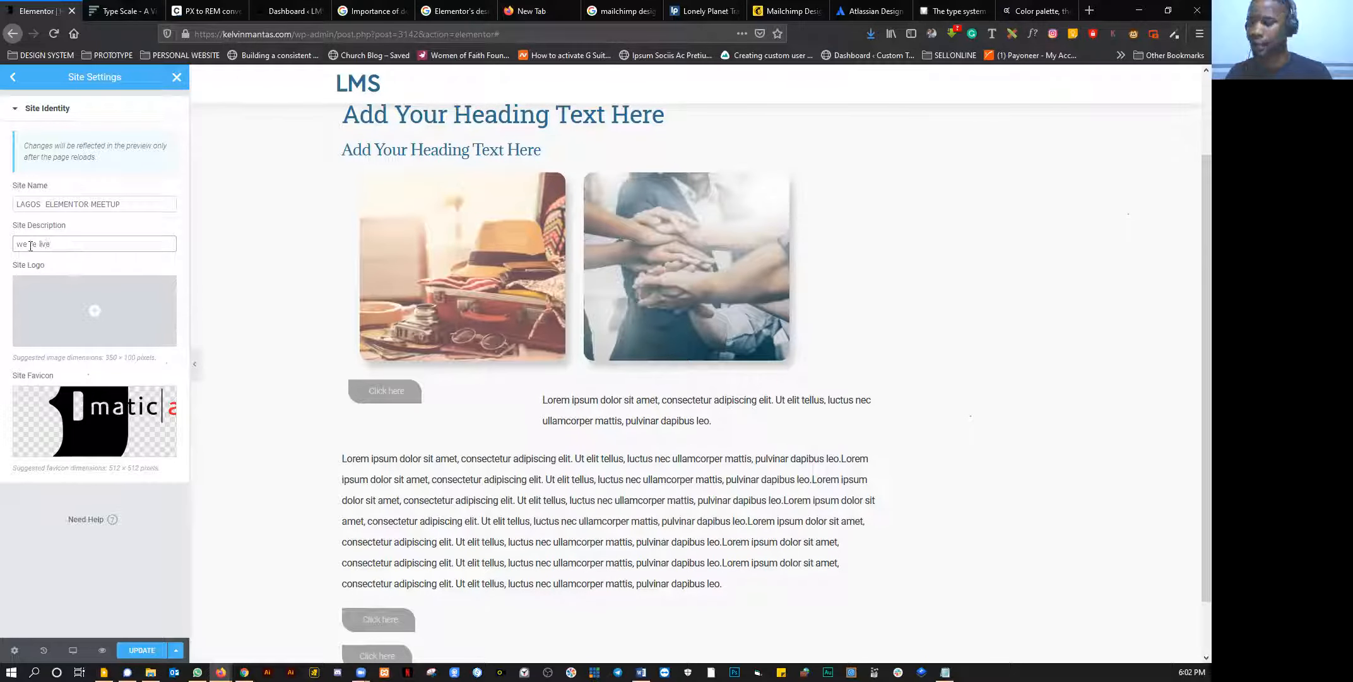
key("BackSpace")
type("a")
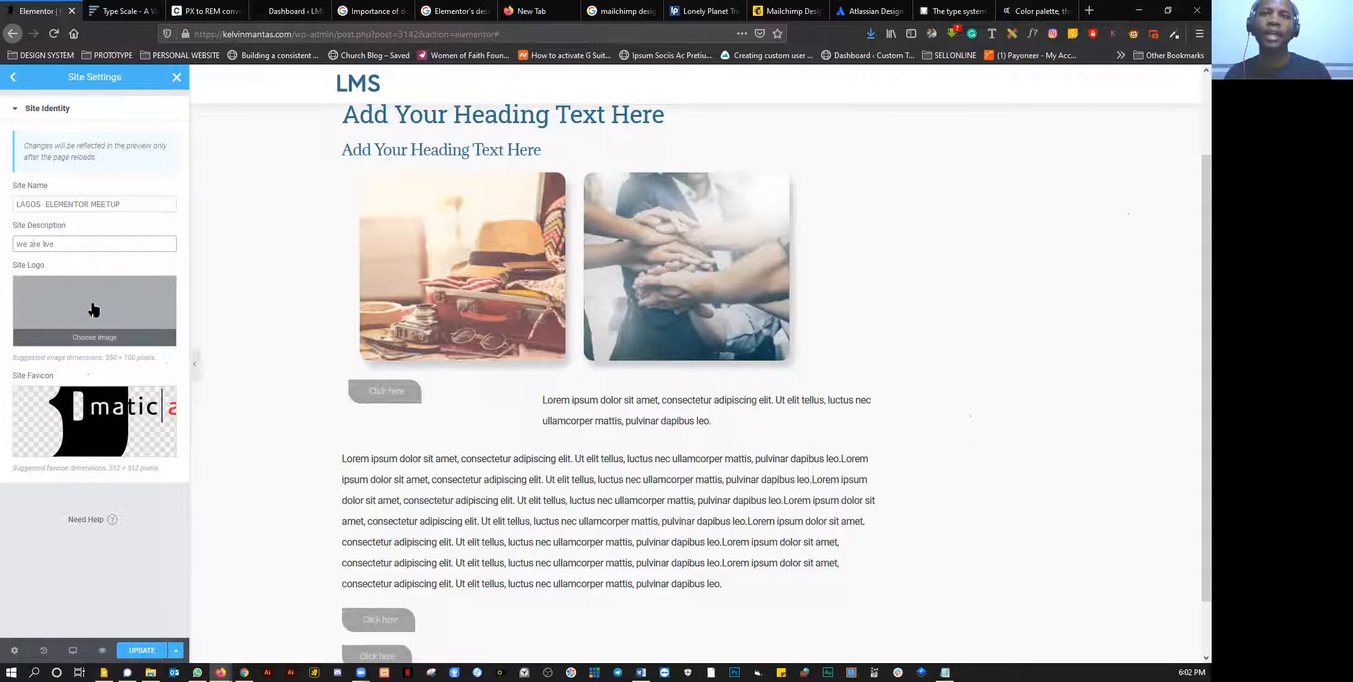
Step: Remove the existing site favicon and set the site logo to Yooudee-Logo-Red.png from the media library
left_click(165, 398)
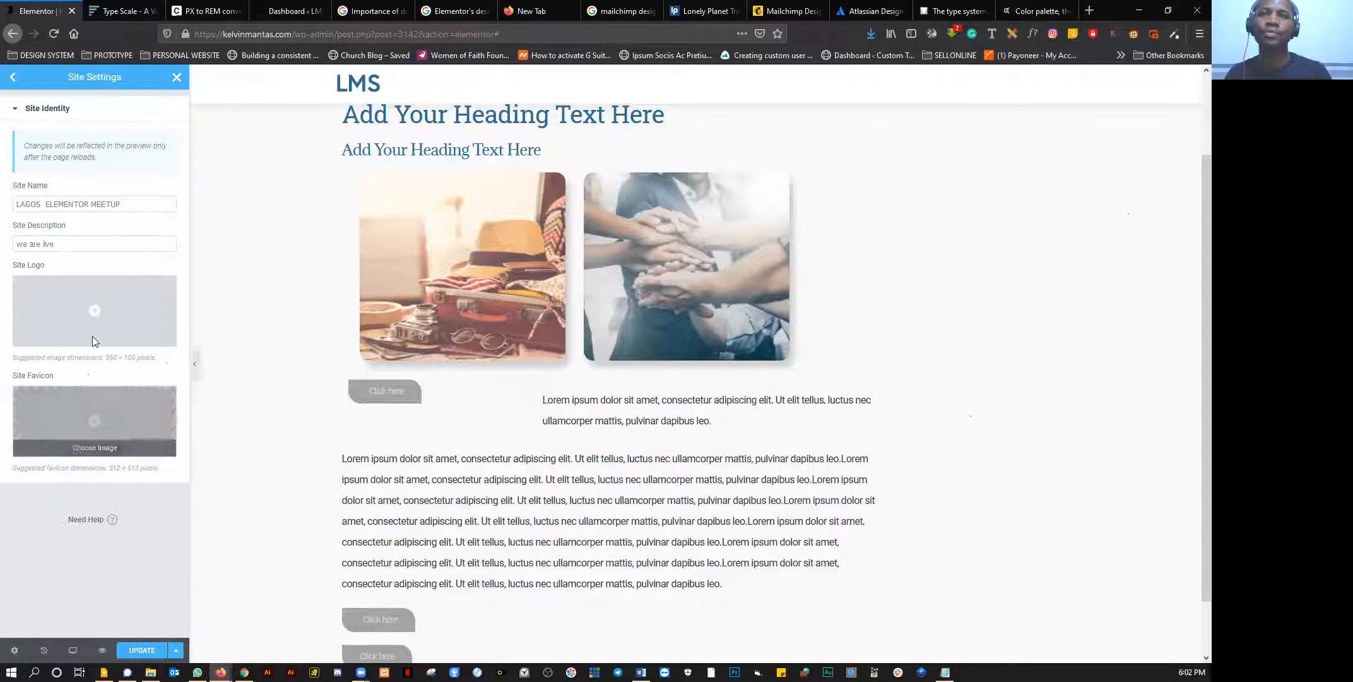
left_click(74, 315)
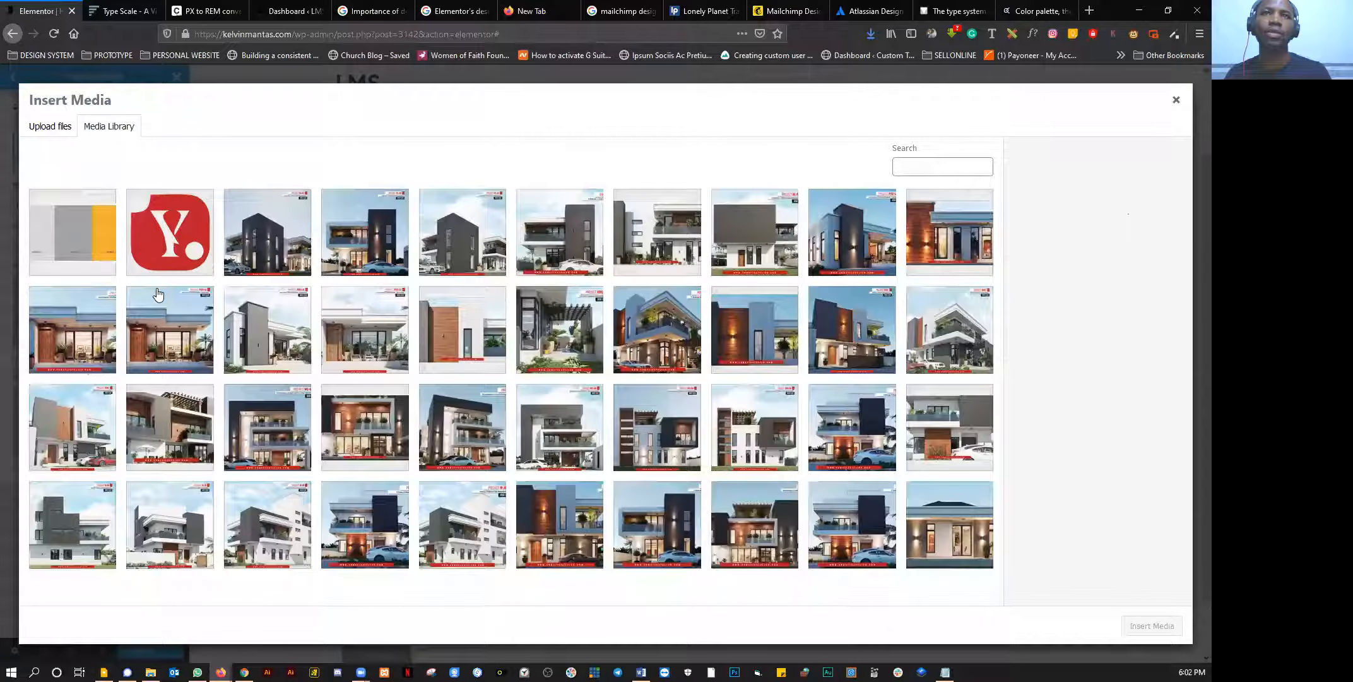
left_click(168, 231)
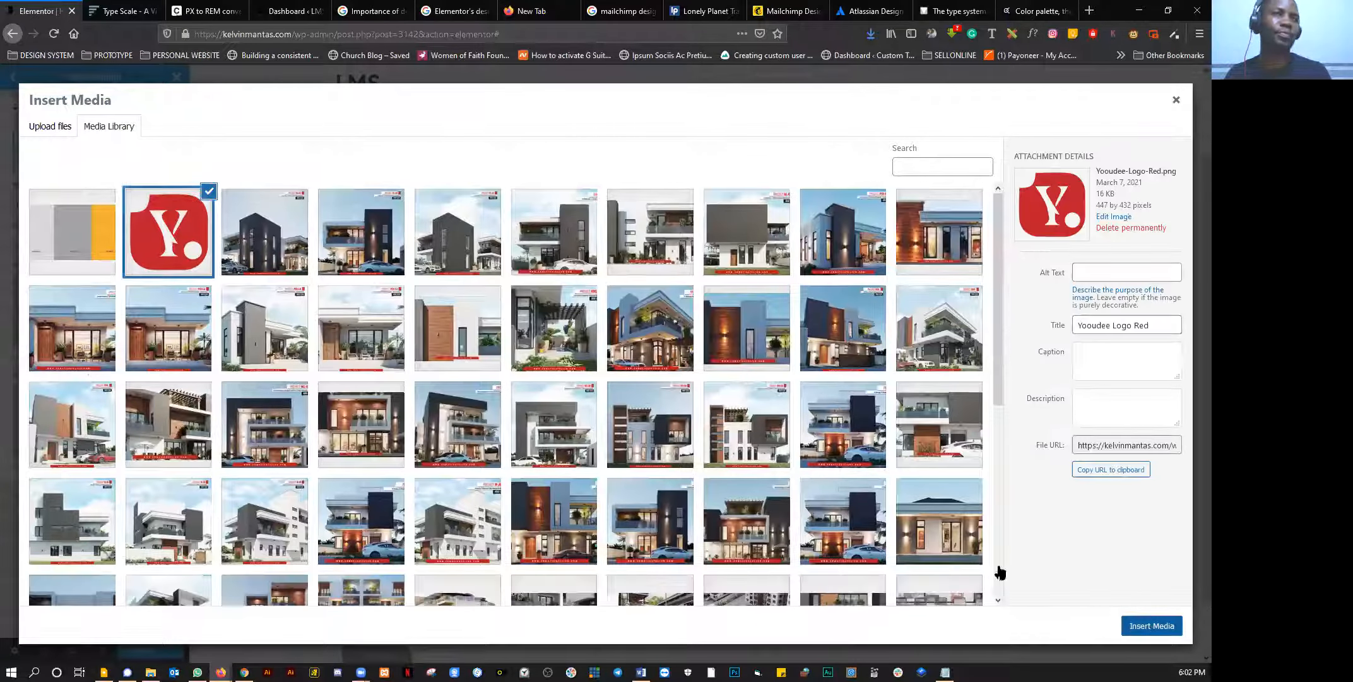
key("Return")
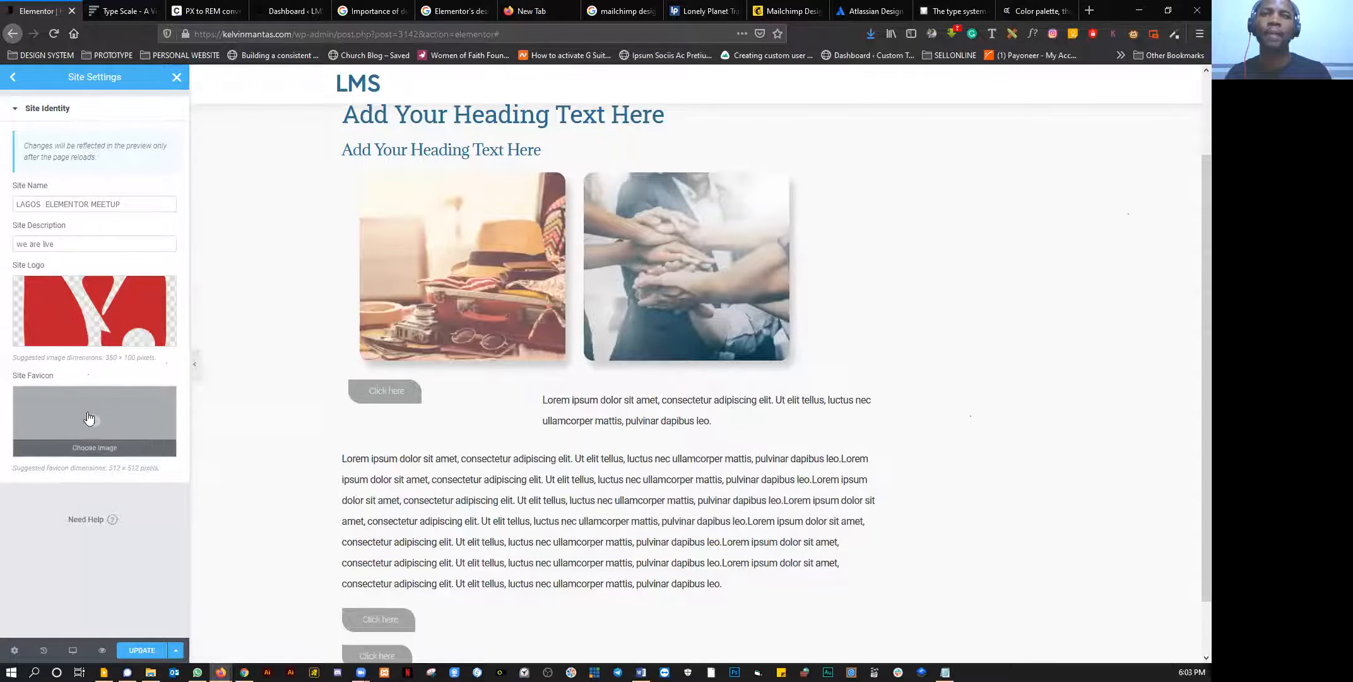
Step: Set the site favicon to the same red Yooudee logo and save the site identity changes
left_click(89, 418)
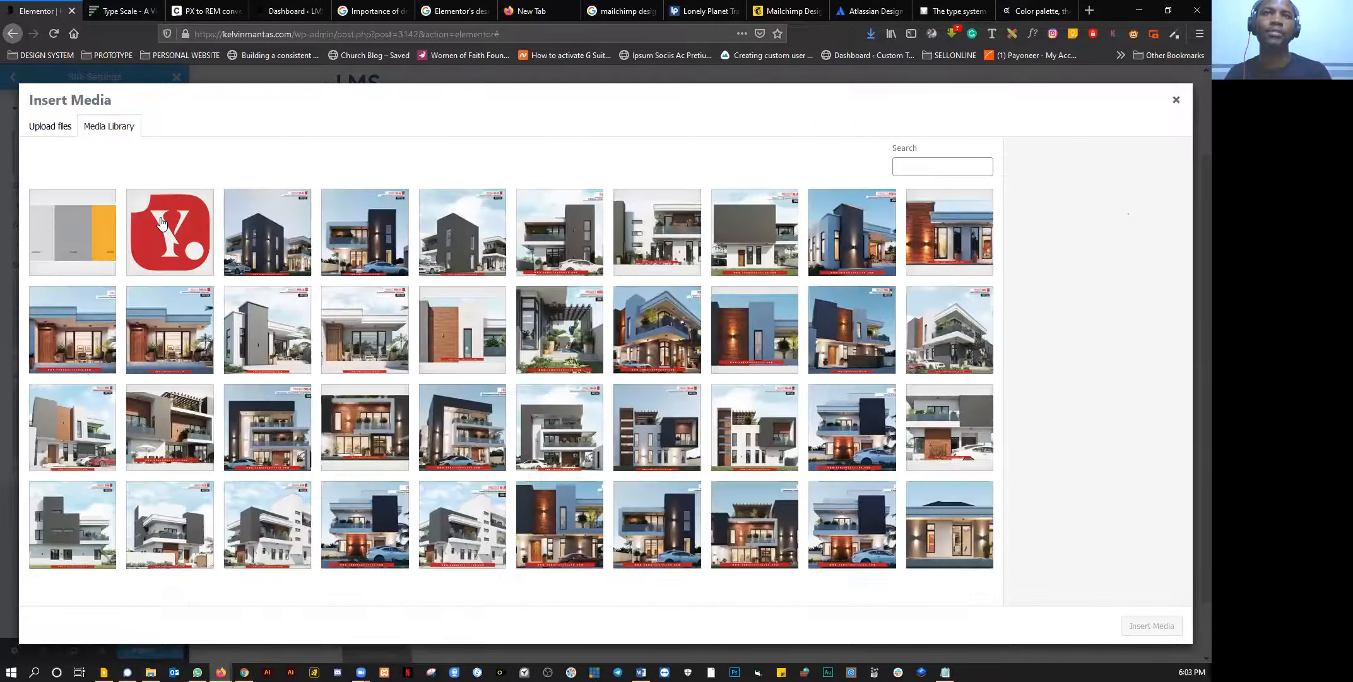
left_click(163, 224)
left_click(1153, 626)
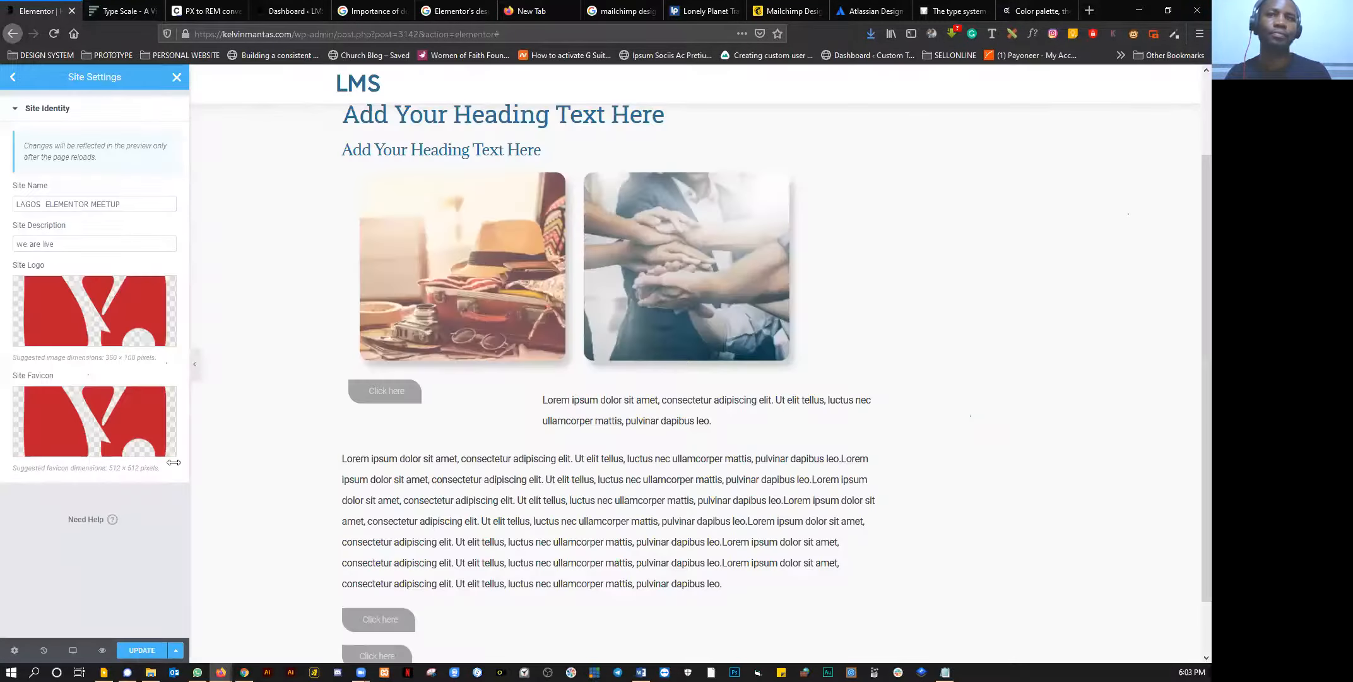
left_click(150, 649)
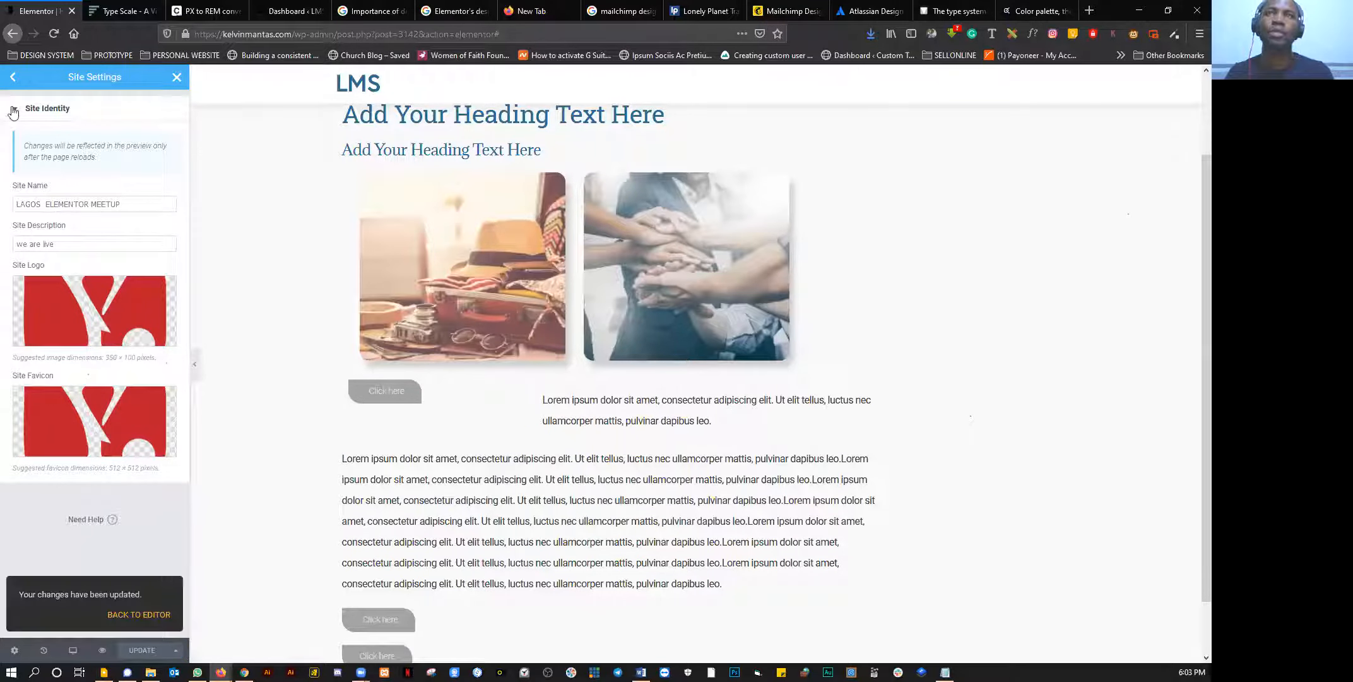
Step: Open the site-wide Background settings and switch the background type to gradient
left_click(12, 78)
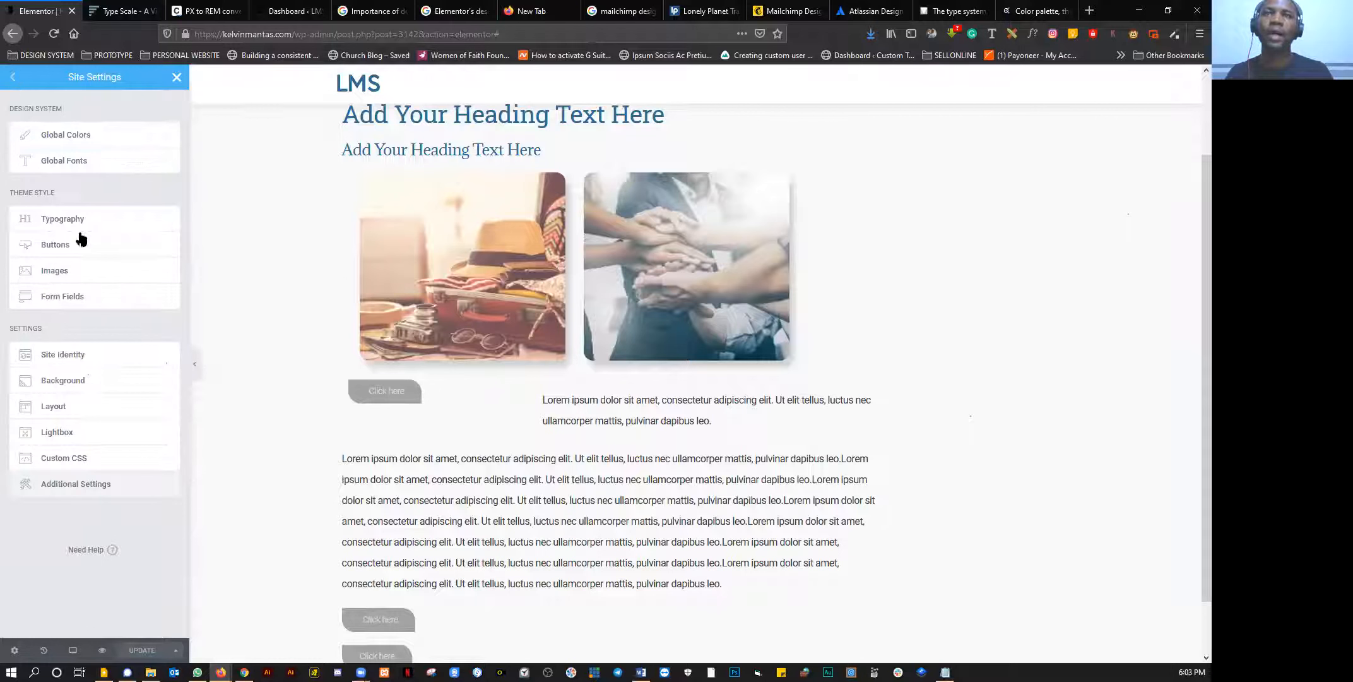
left_click(65, 382)
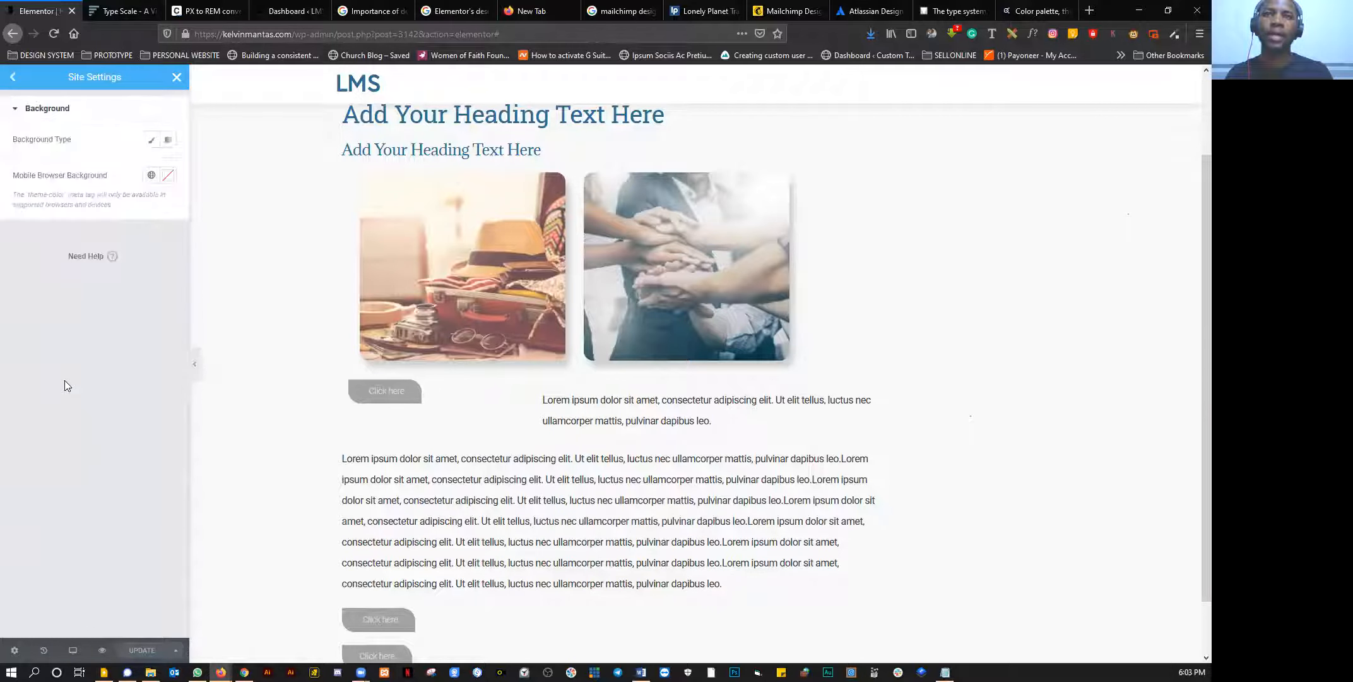
left_click(152, 140)
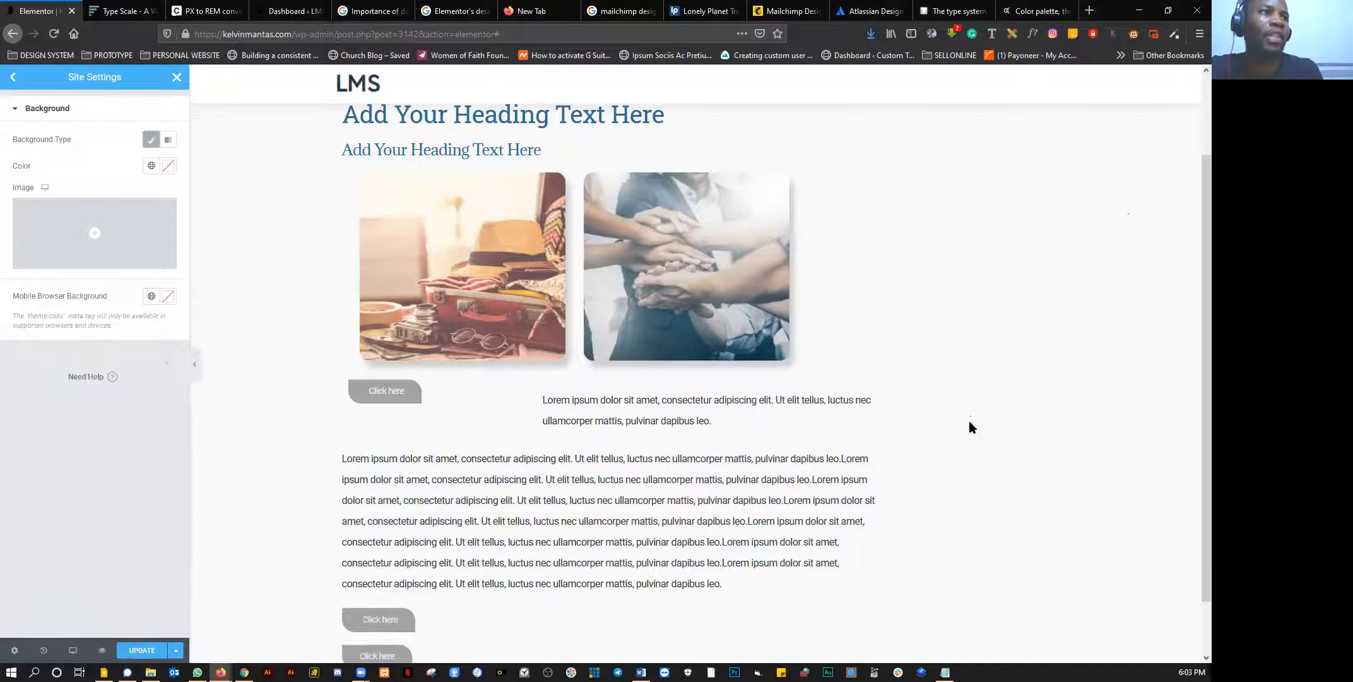
left_click(168, 140)
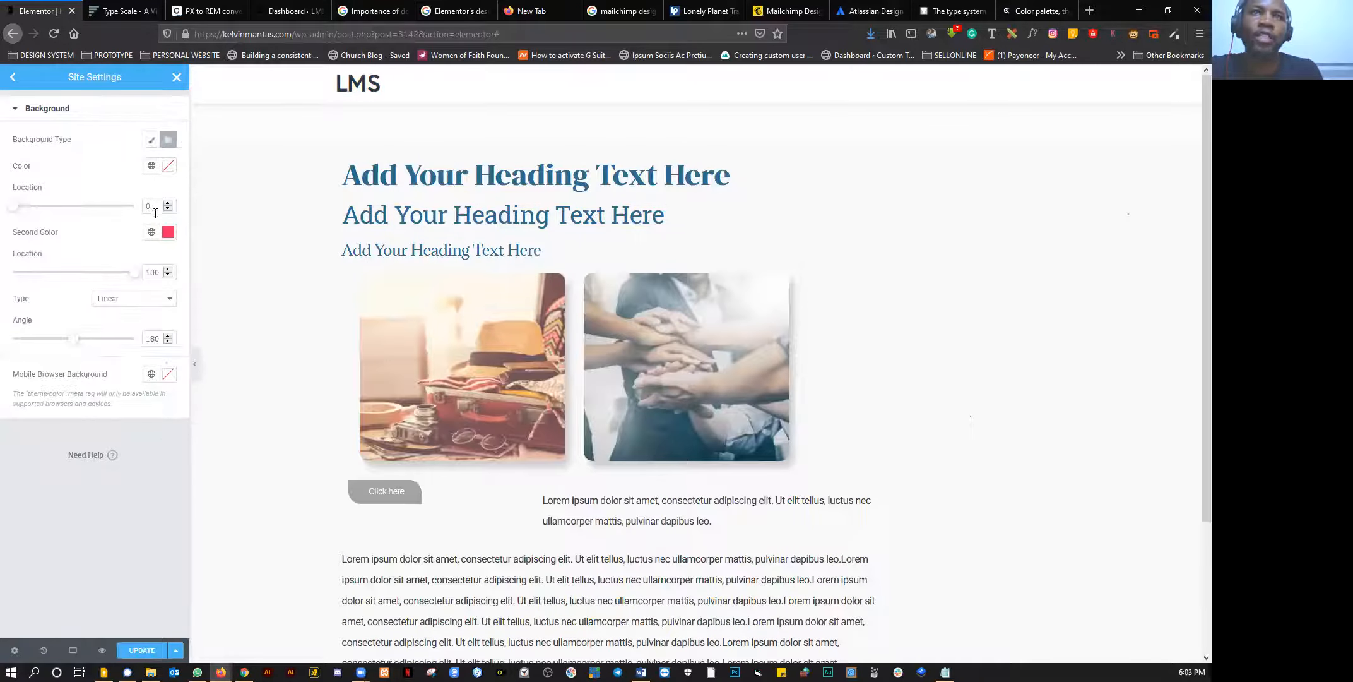
Step: Try a site background gradient from the global color Deep Dark Gray to Dark Gray
left_click(168, 165)
left_click(147, 172)
left_click(152, 165)
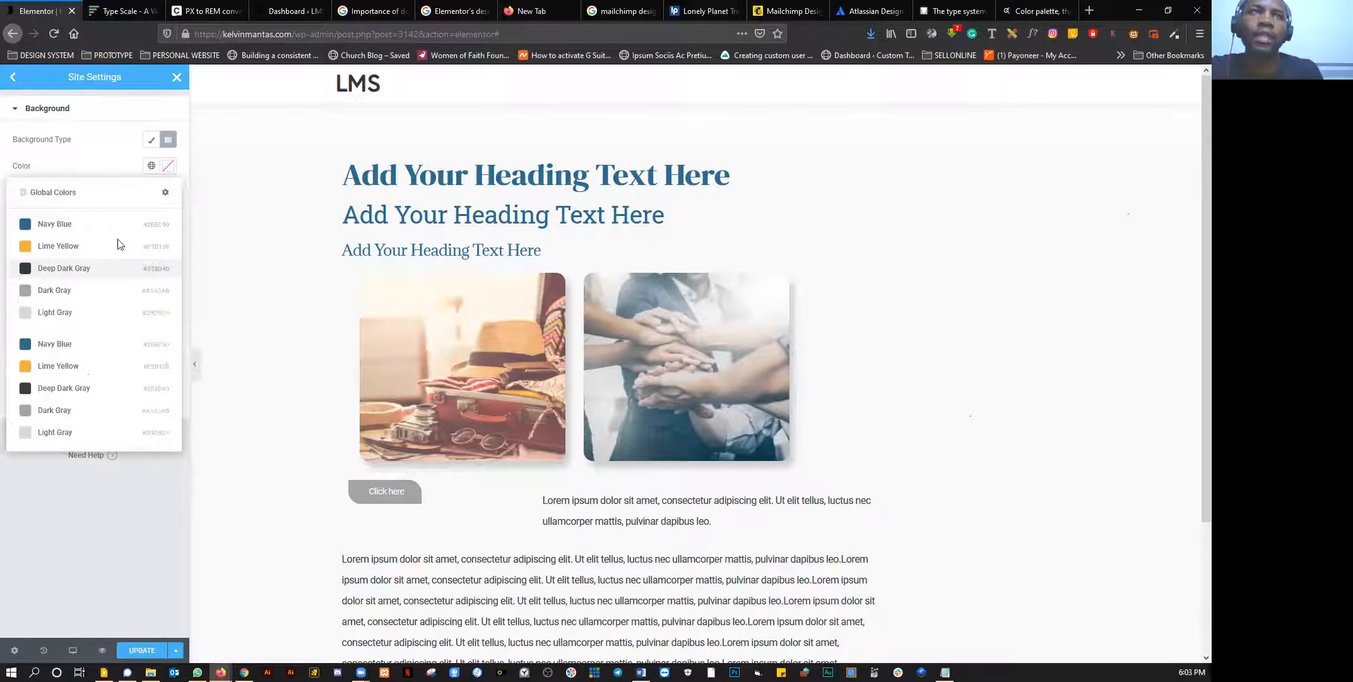
left_click(114, 264)
left_click(152, 231)
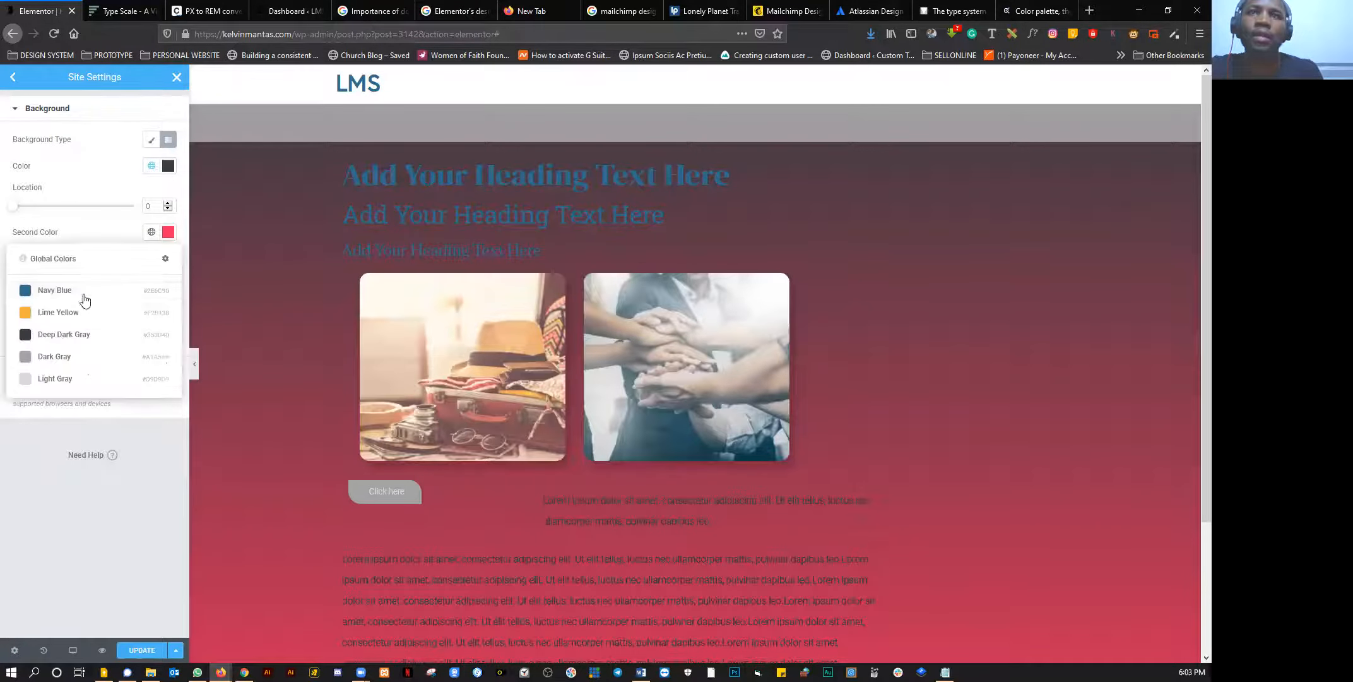
left_click(62, 358)
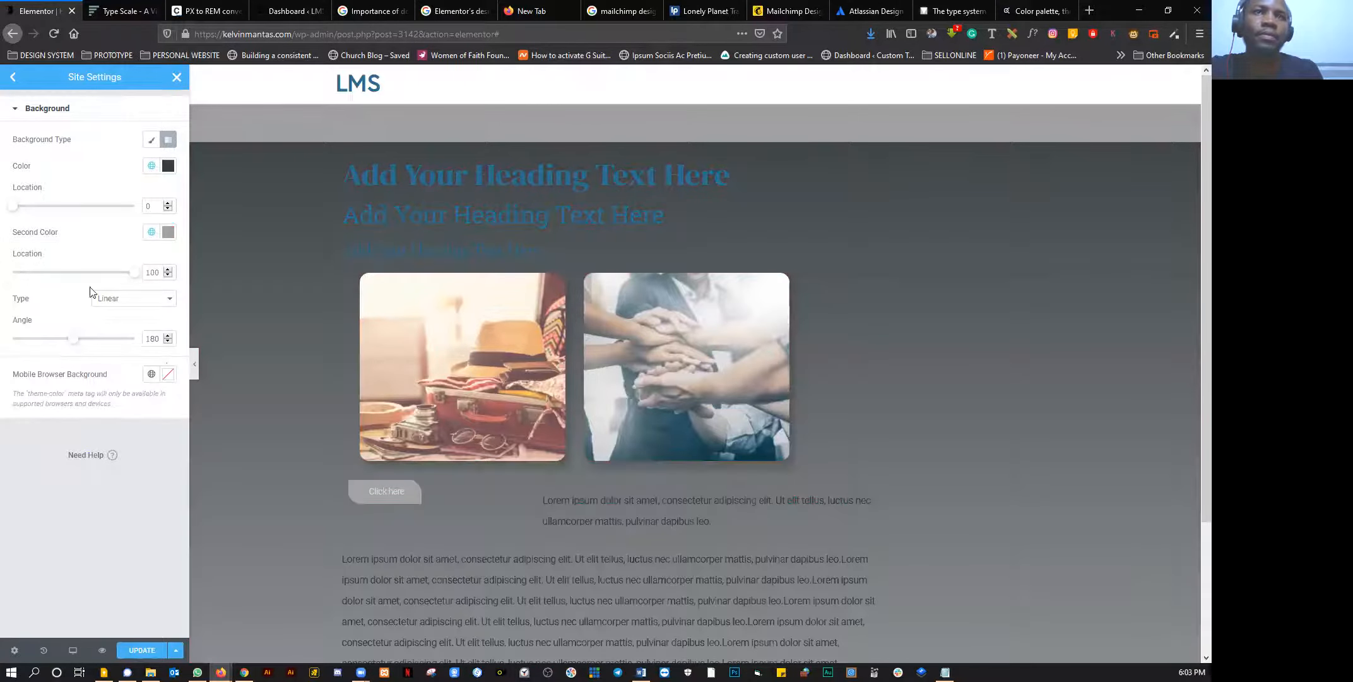
Step: Change the background gradient's first color to the global Light Gray and its second color to Deep Dark Gray
left_click(151, 165)
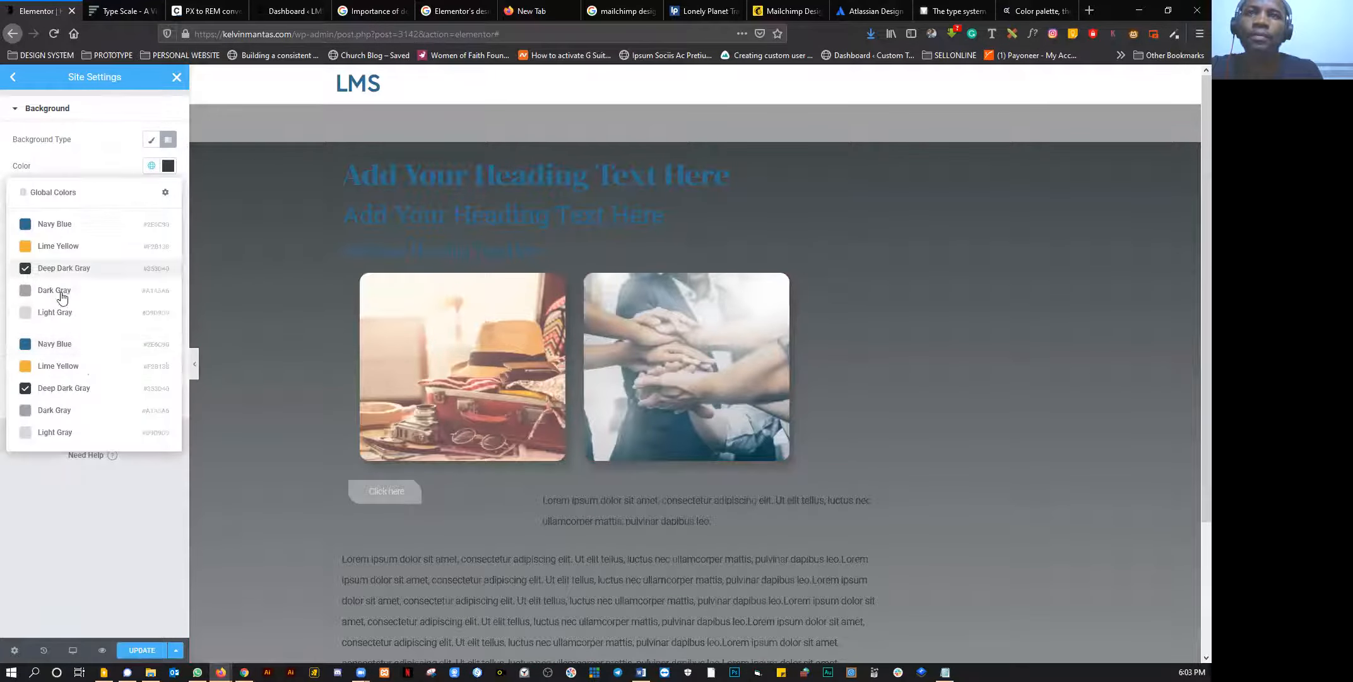
left_click(55, 311)
left_click(151, 233)
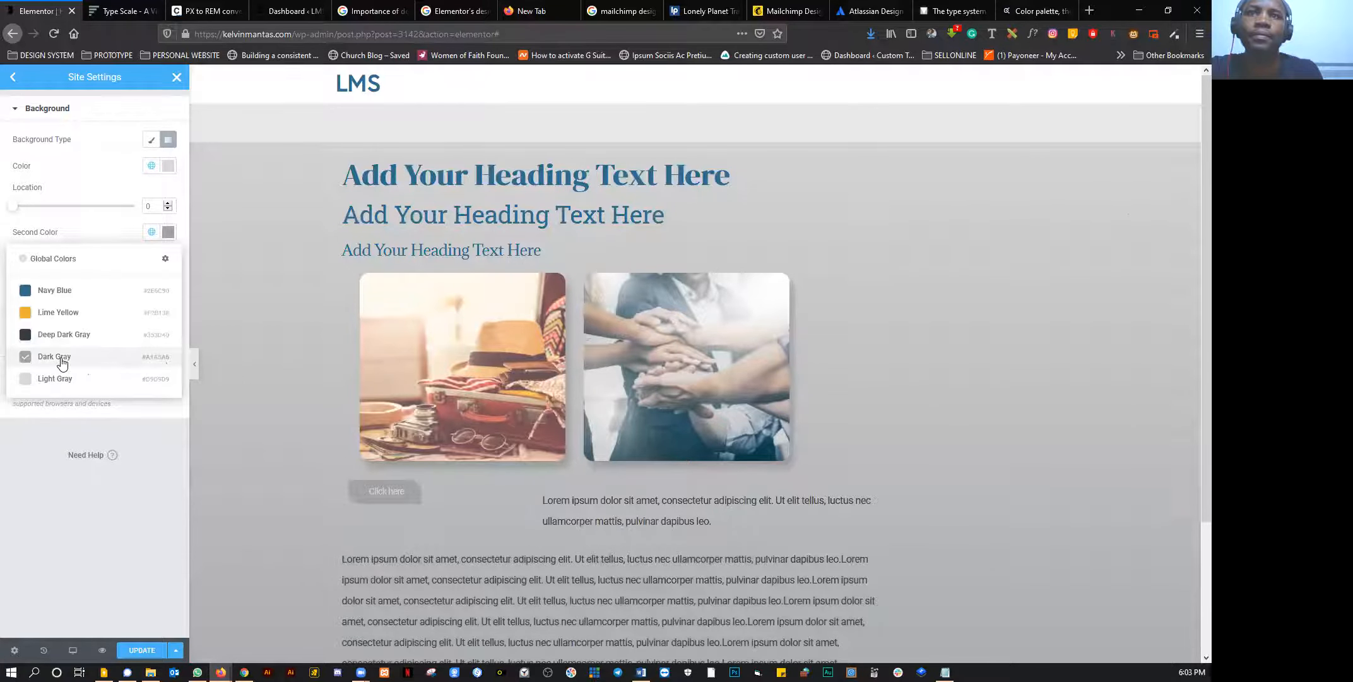
left_click(67, 336)
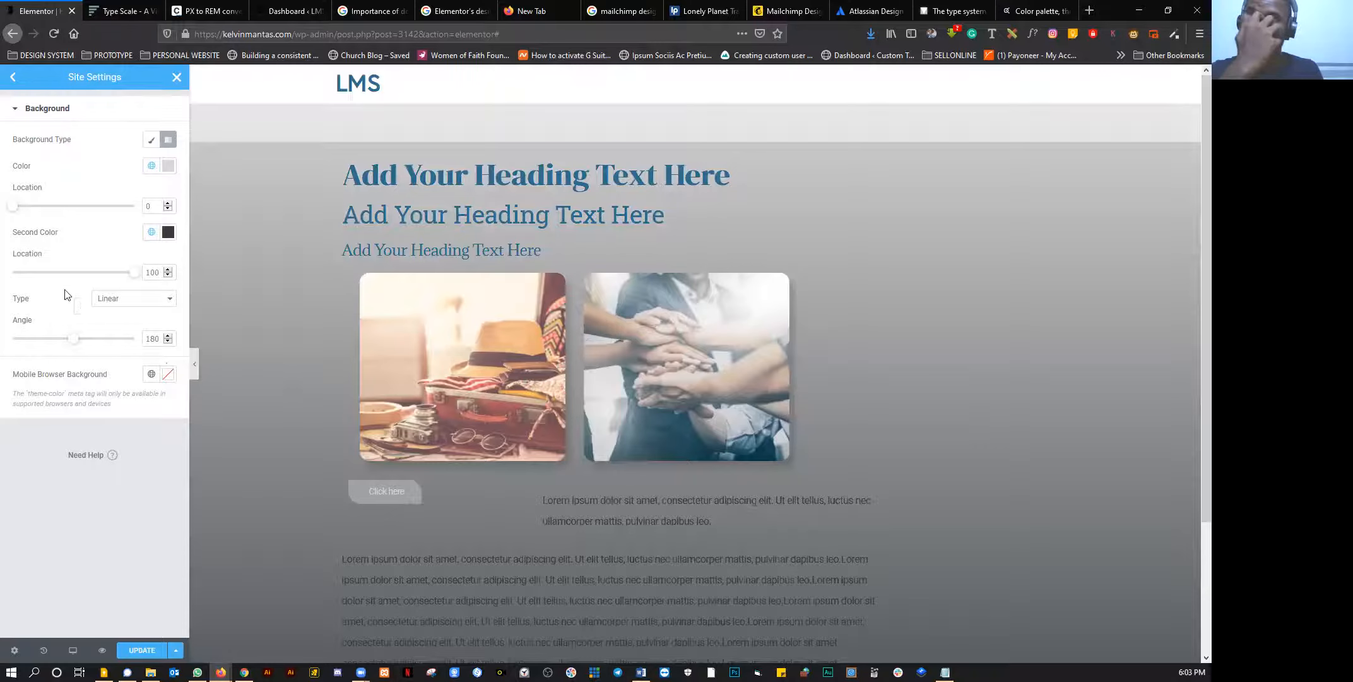
Step: Set the gradient's first color location to about 76, with the second color's location at 100
left_click_drag(135, 272, 57, 273)
left_click(133, 272)
left_click_drag(82, 207, 129, 233)
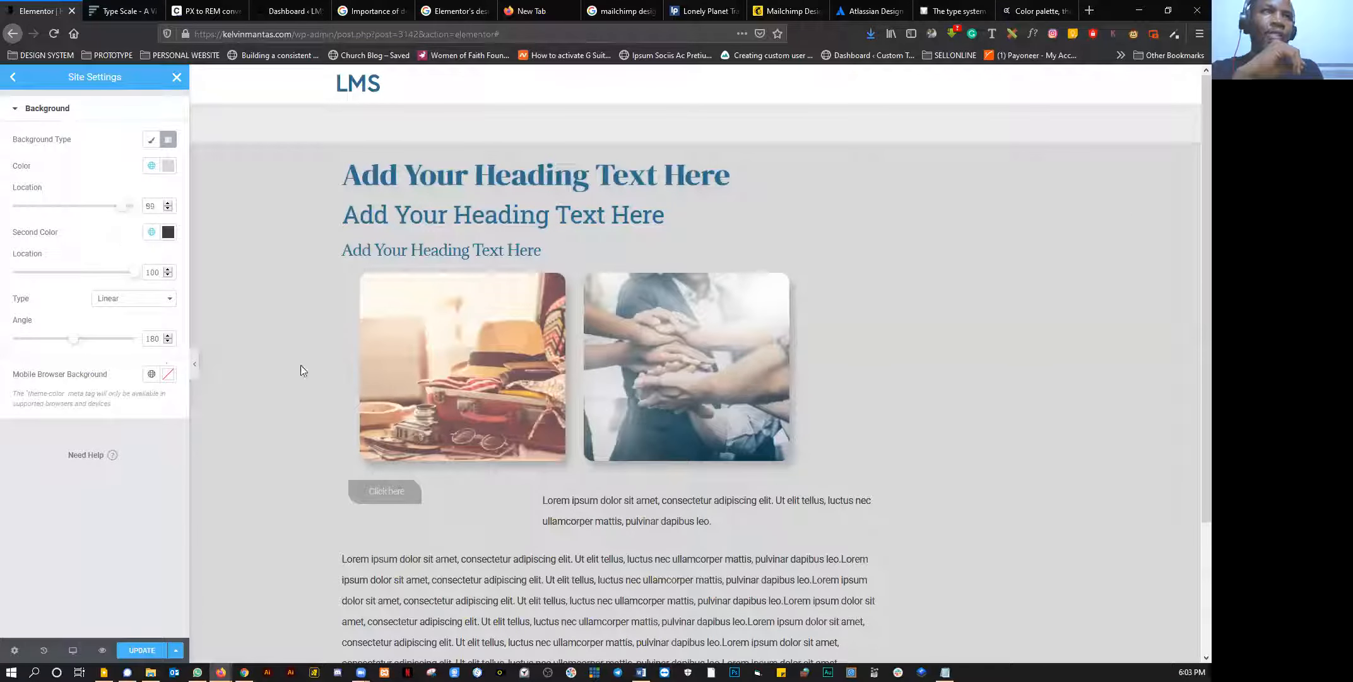
scroll(300, 364, "down", 3)
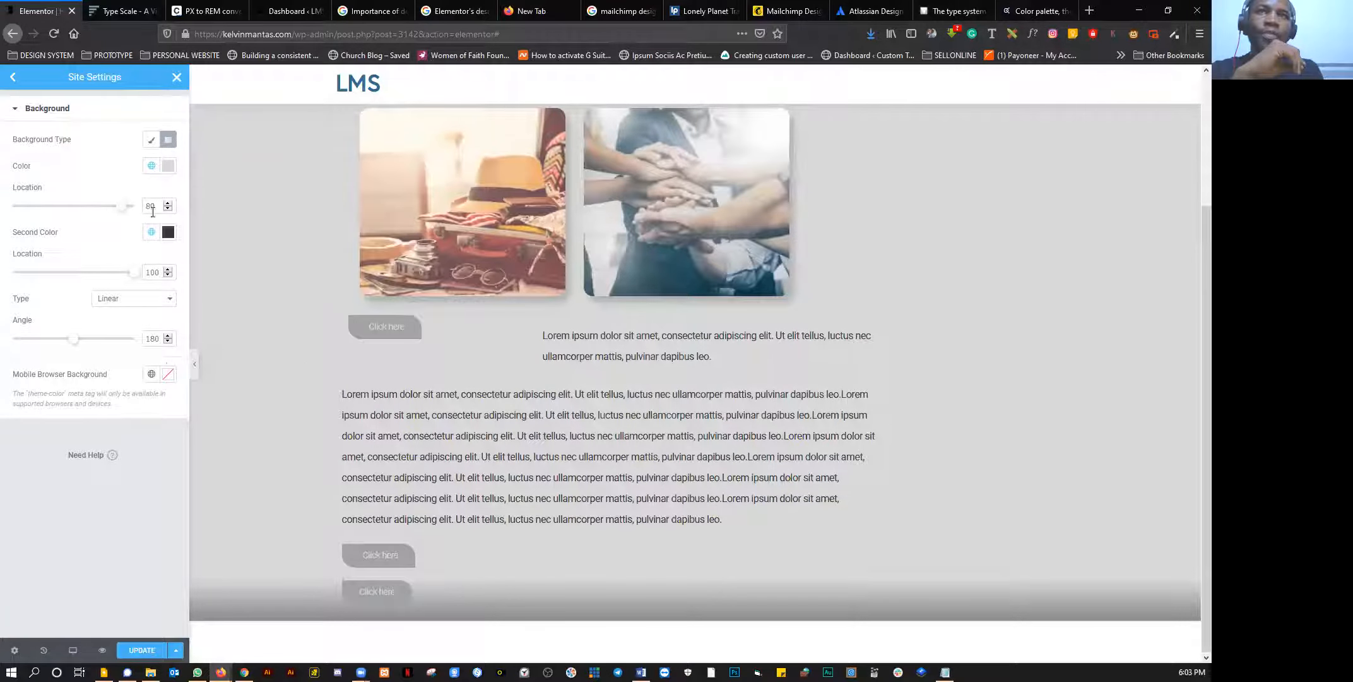
left_click_drag(122, 213, 105, 212)
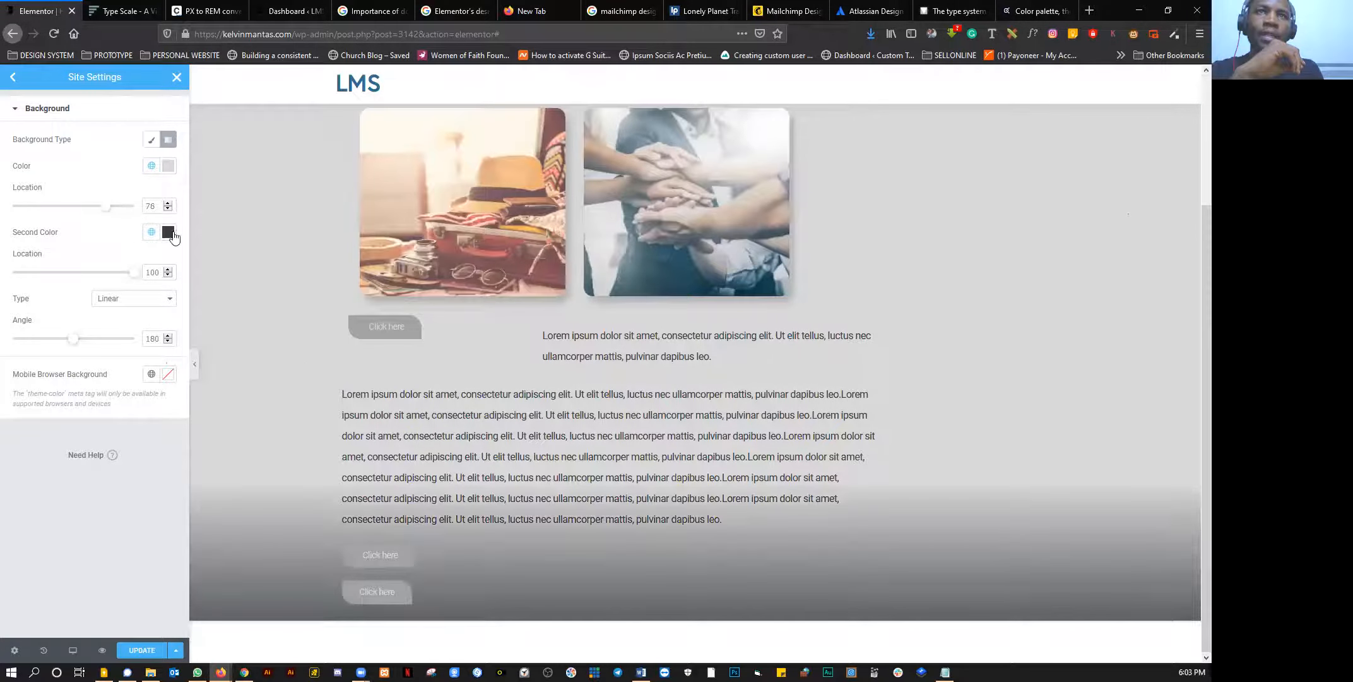
Step: Reduce the opacity of the background gradient's second color to a faint tint and update the site settings
left_click(168, 232)
left_click(167, 231)
left_click(168, 233)
left_click(163, 407)
left_click_drag(67, 409, 48, 409)
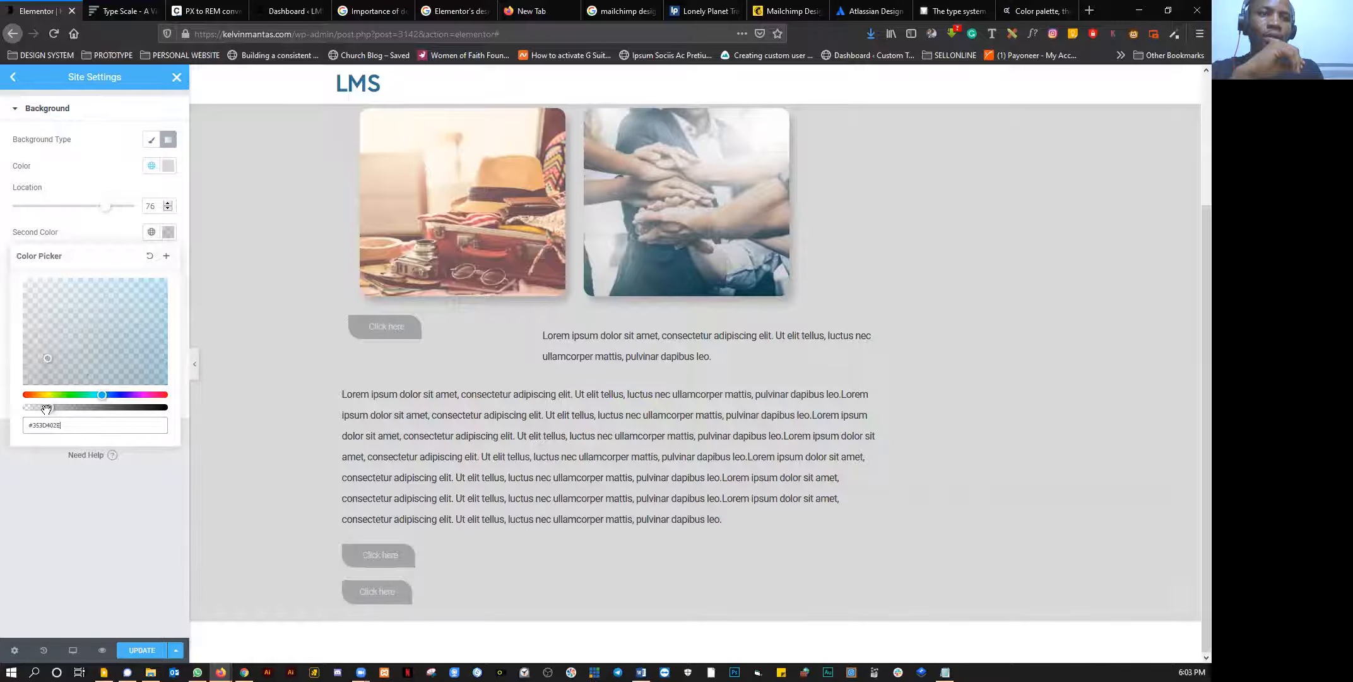
left_click(158, 653)
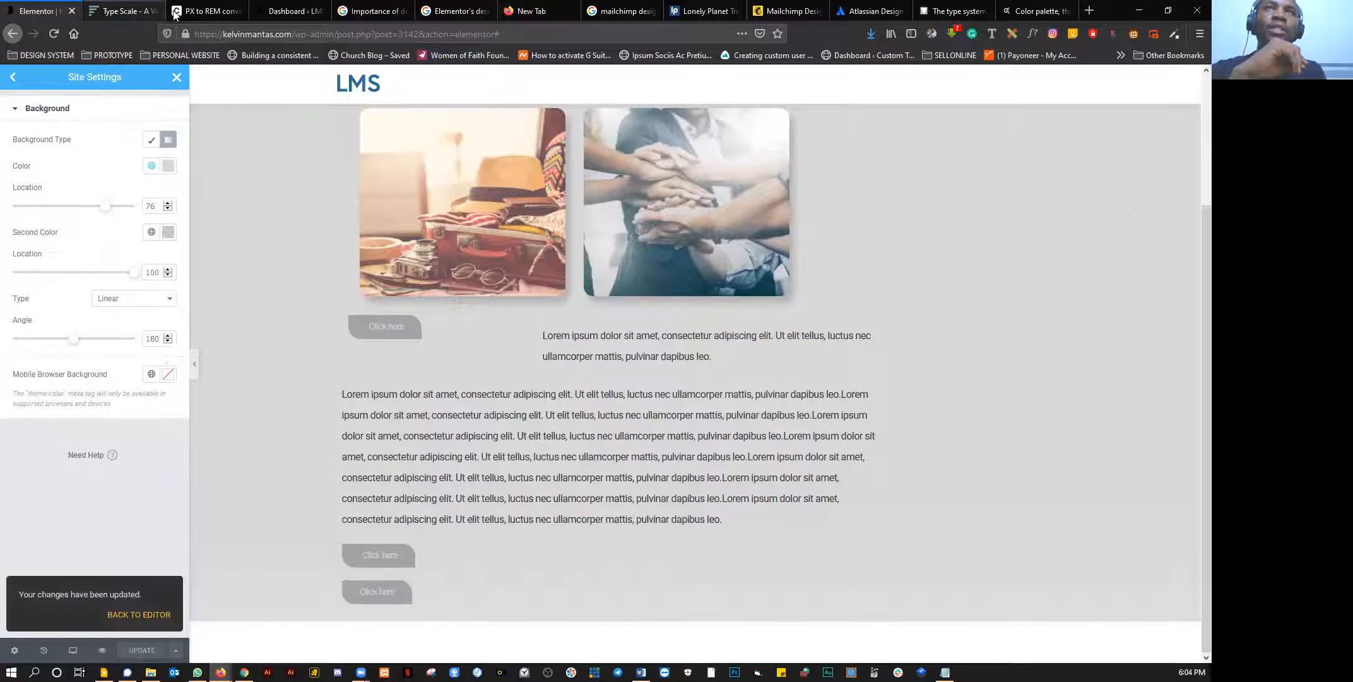
Step: Switch to the WordPress dashboard and start a new page in a separate browser tab
left_click(285, 10)
mouse_move(158, 77)
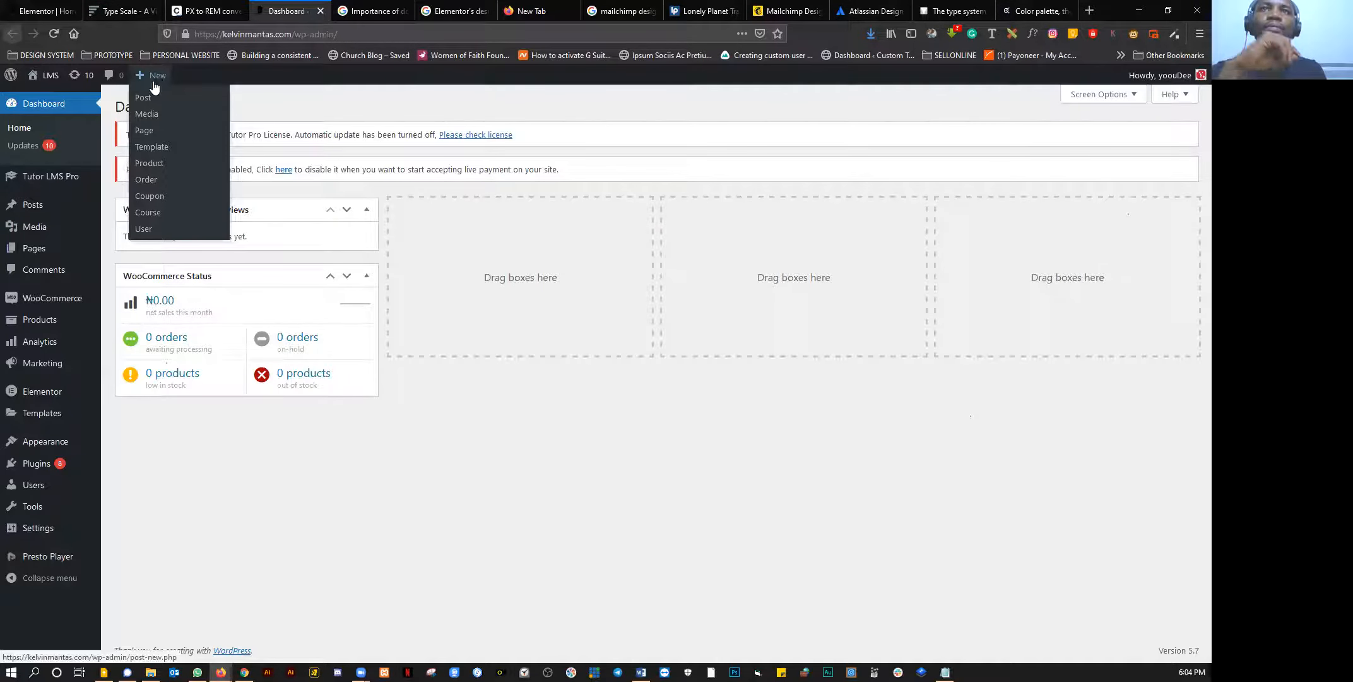
middle_click(139, 134)
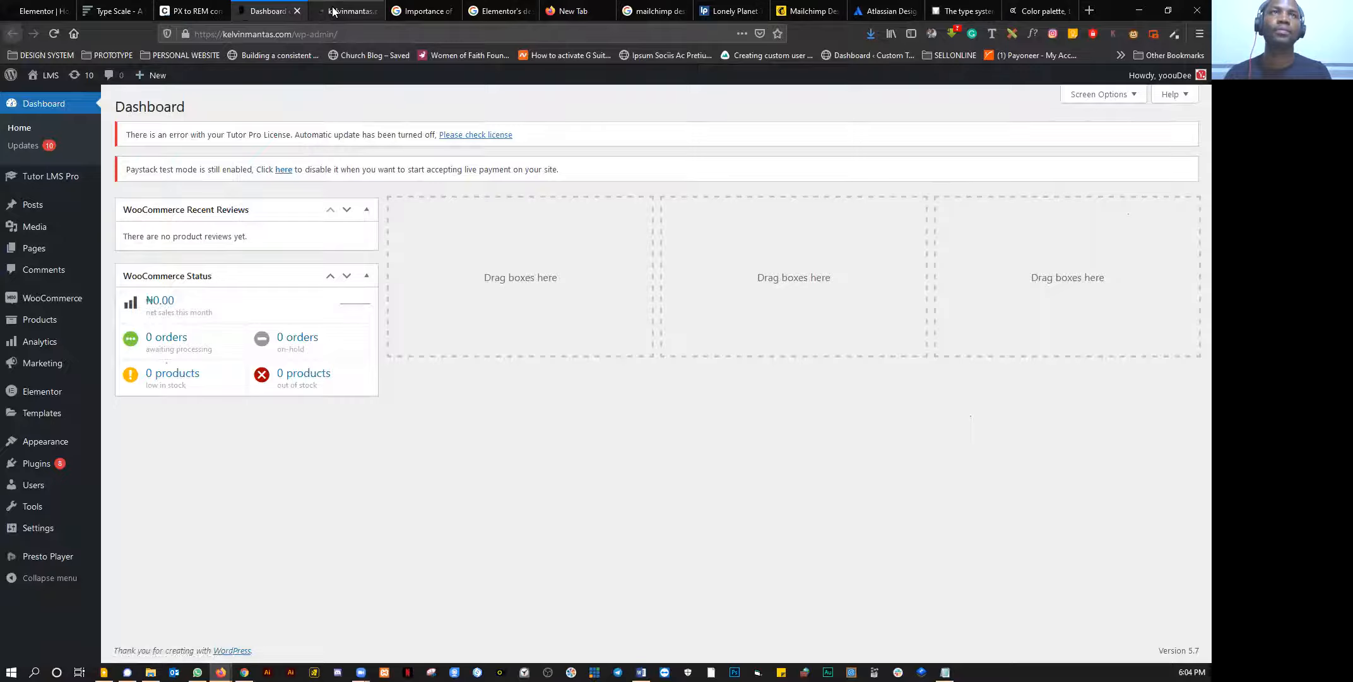
left_click(333, 11)
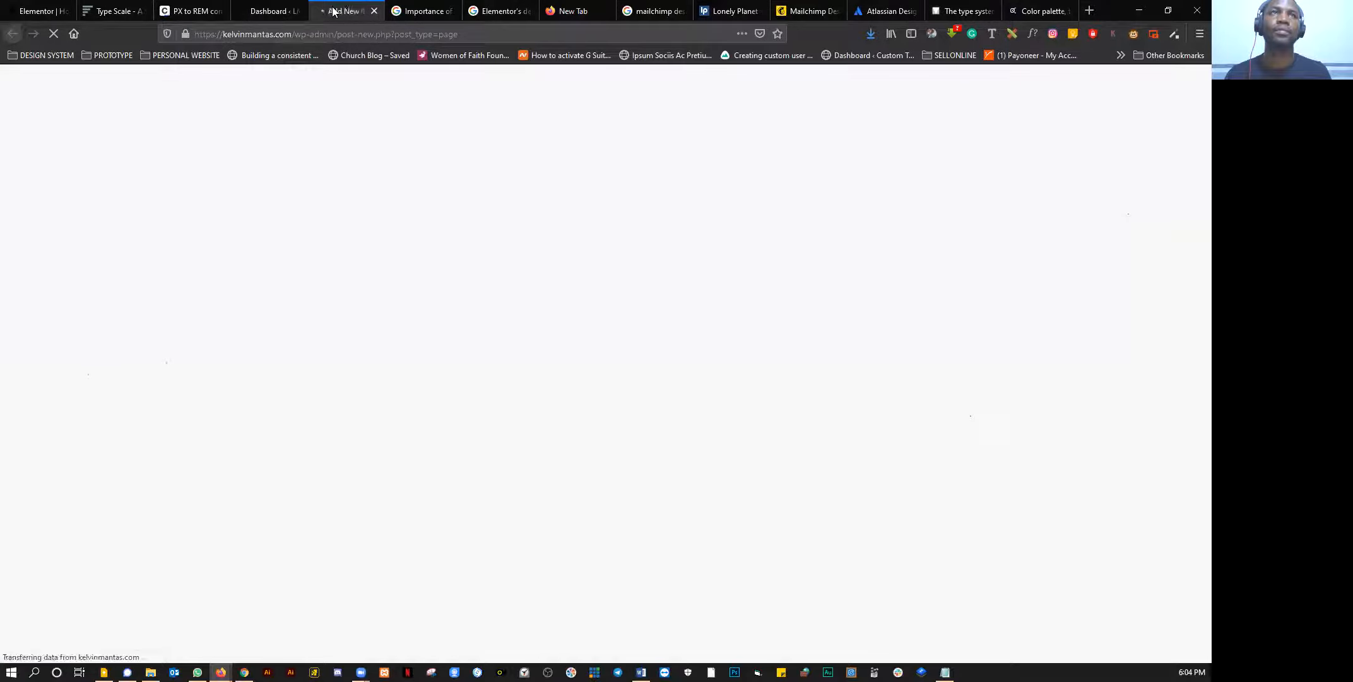
Step: Open the site's list of all pages and briefly view the Home page in a separate tab
left_click(267, 11)
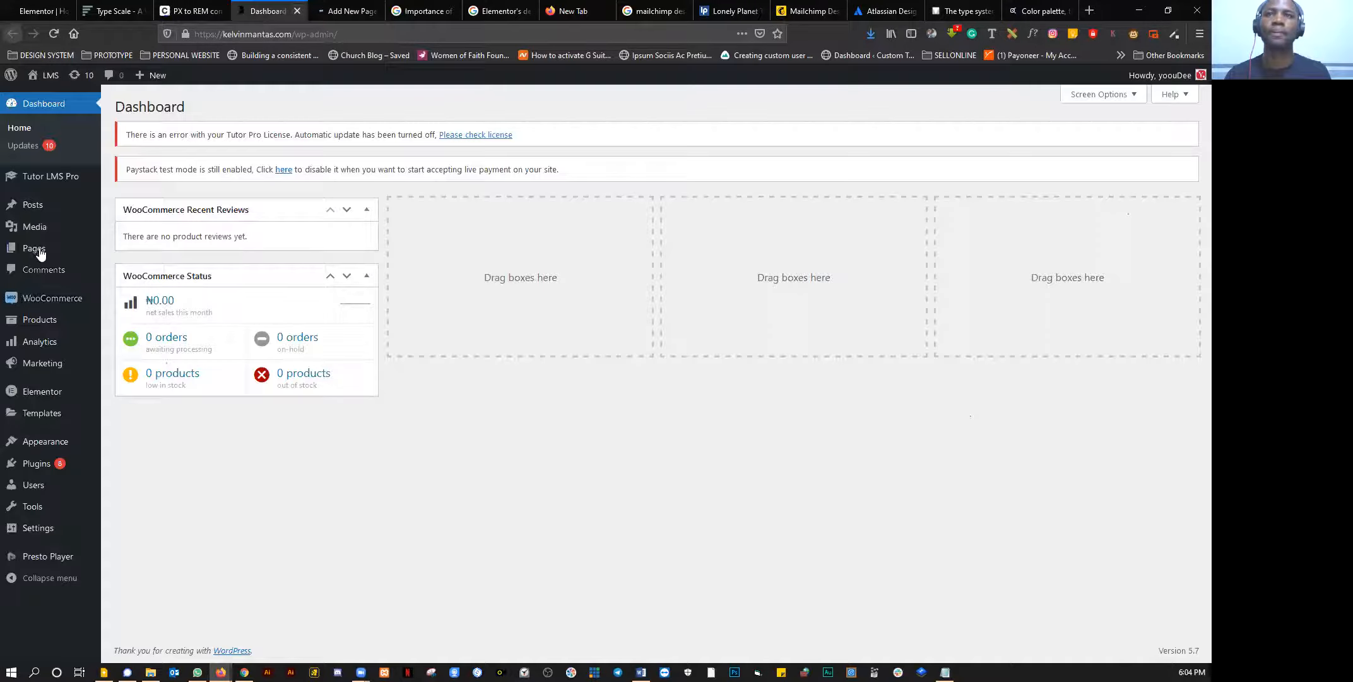
left_click(339, 12)
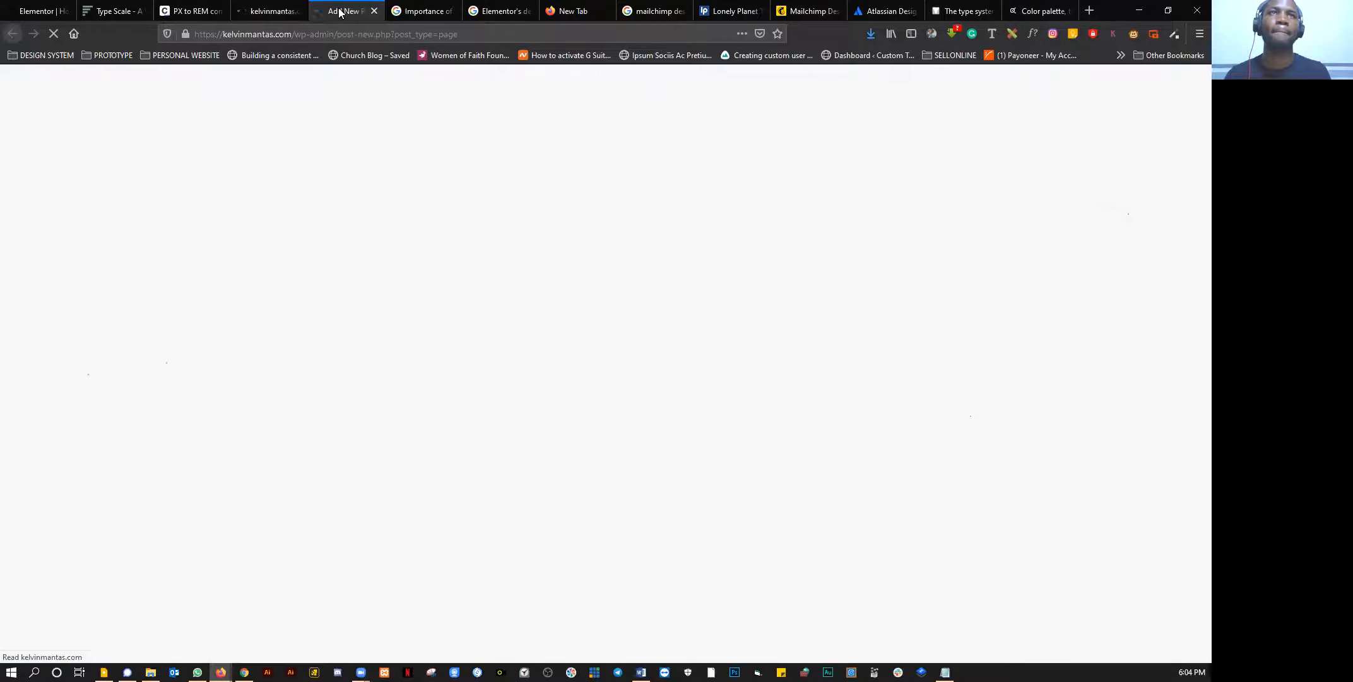
left_click(260, 13)
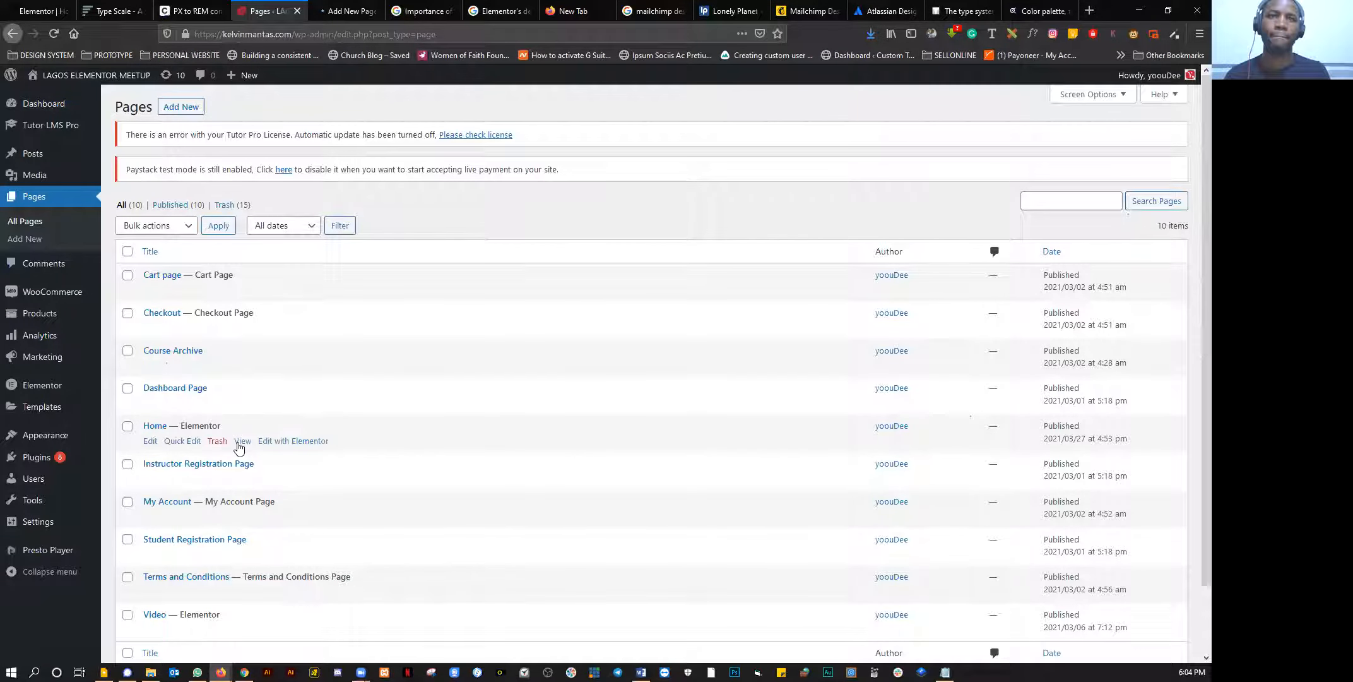
middle_click(242, 441)
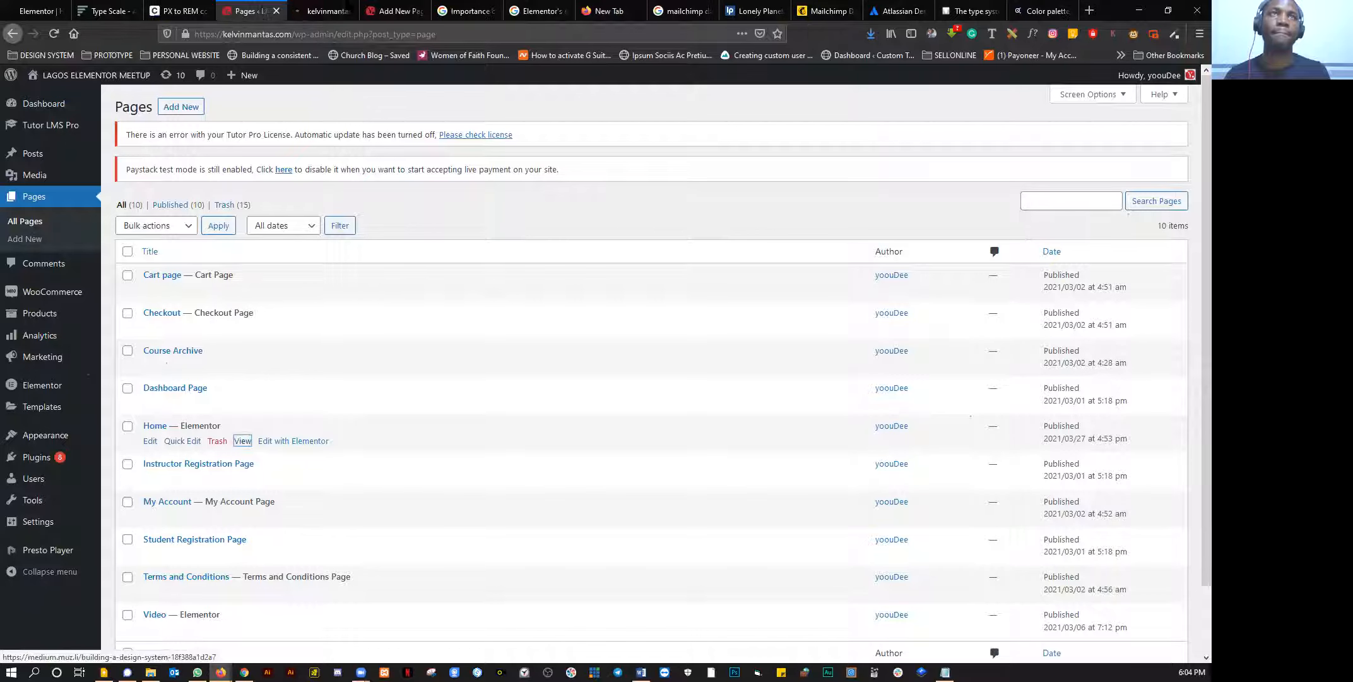
left_click(328, 11)
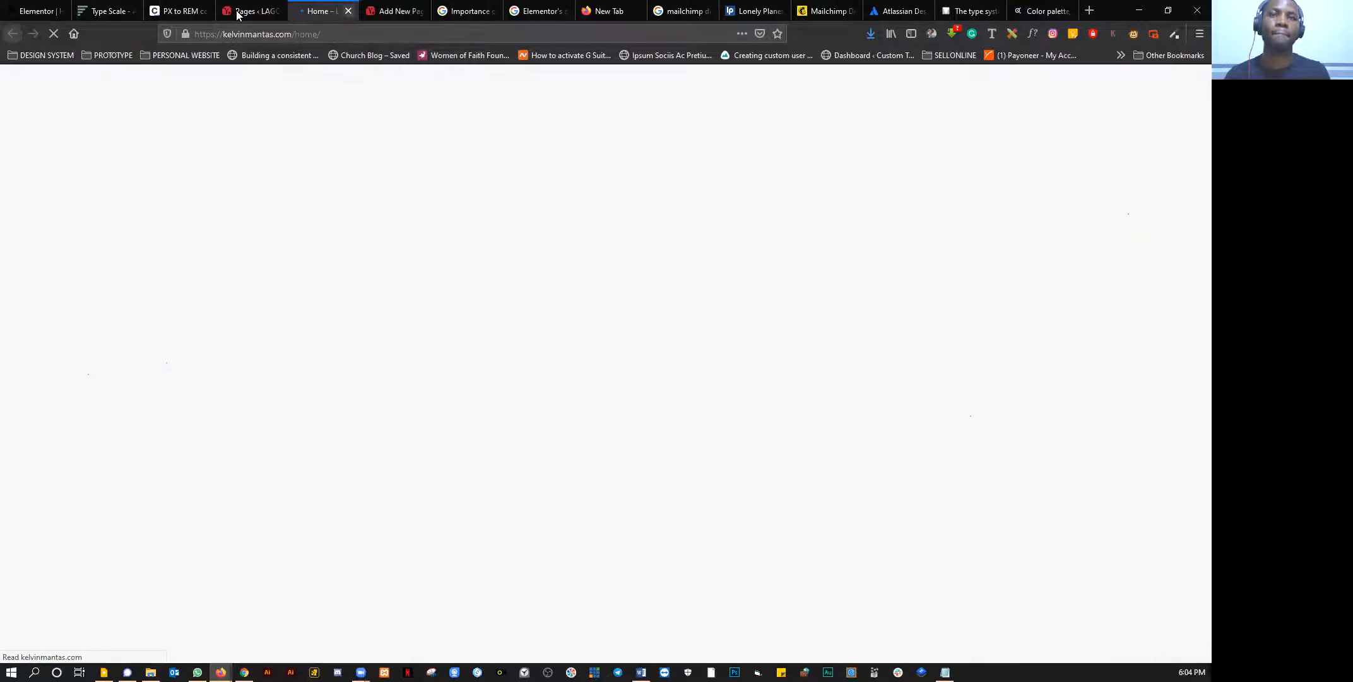
key("ctrl+w")
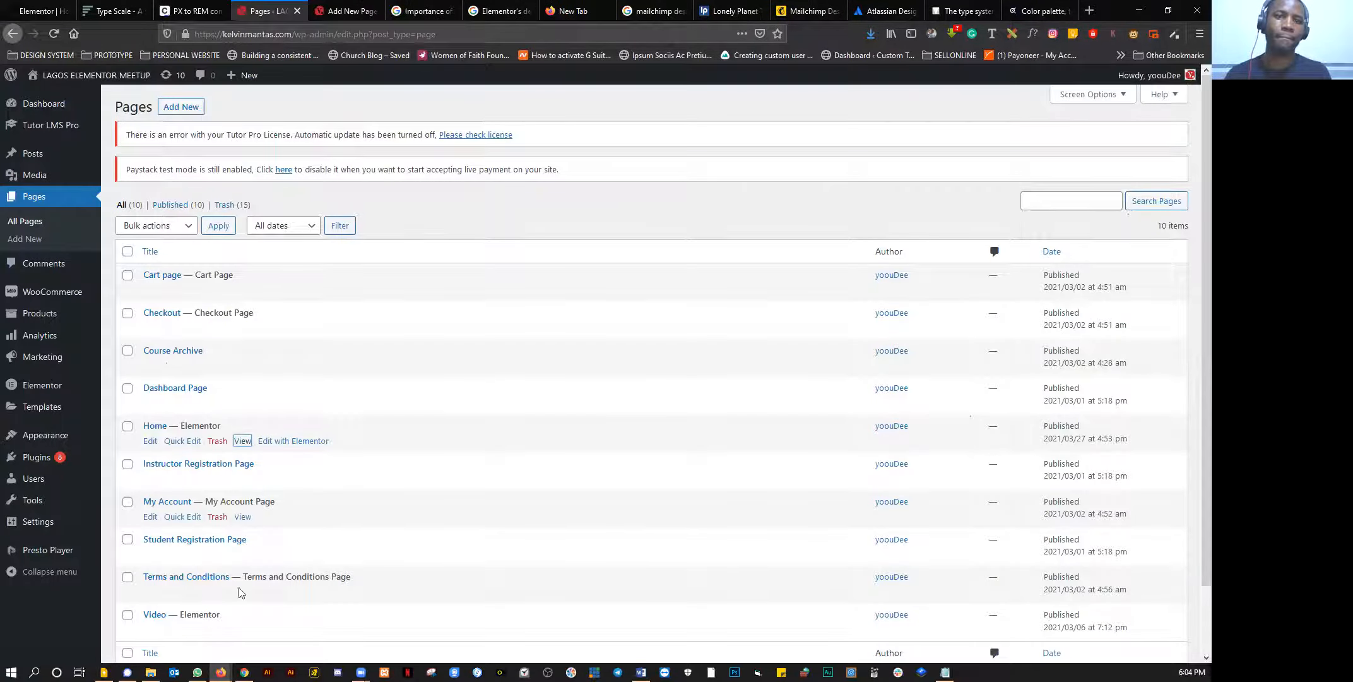
Step: View the My Account page to check its background against the site settings, and open that page for editing
middle_click(242, 516)
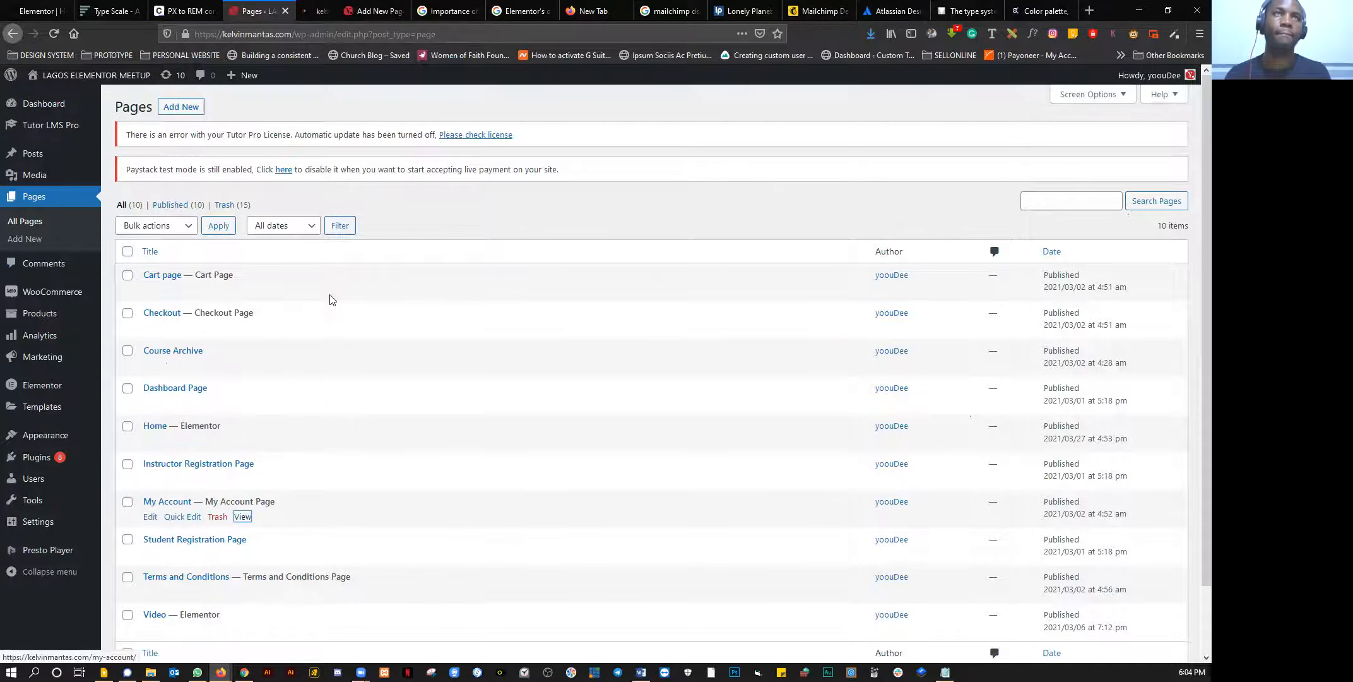
left_click(328, 11)
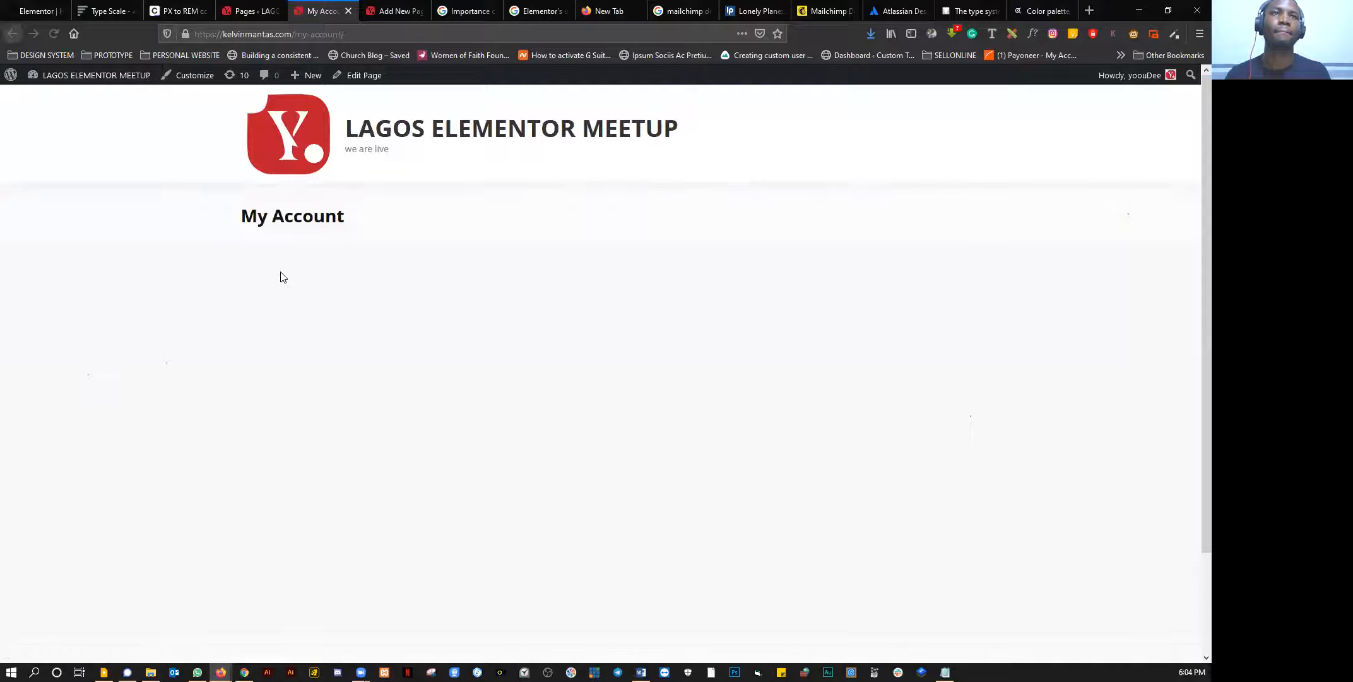
scroll(283, 278, "down", 2)
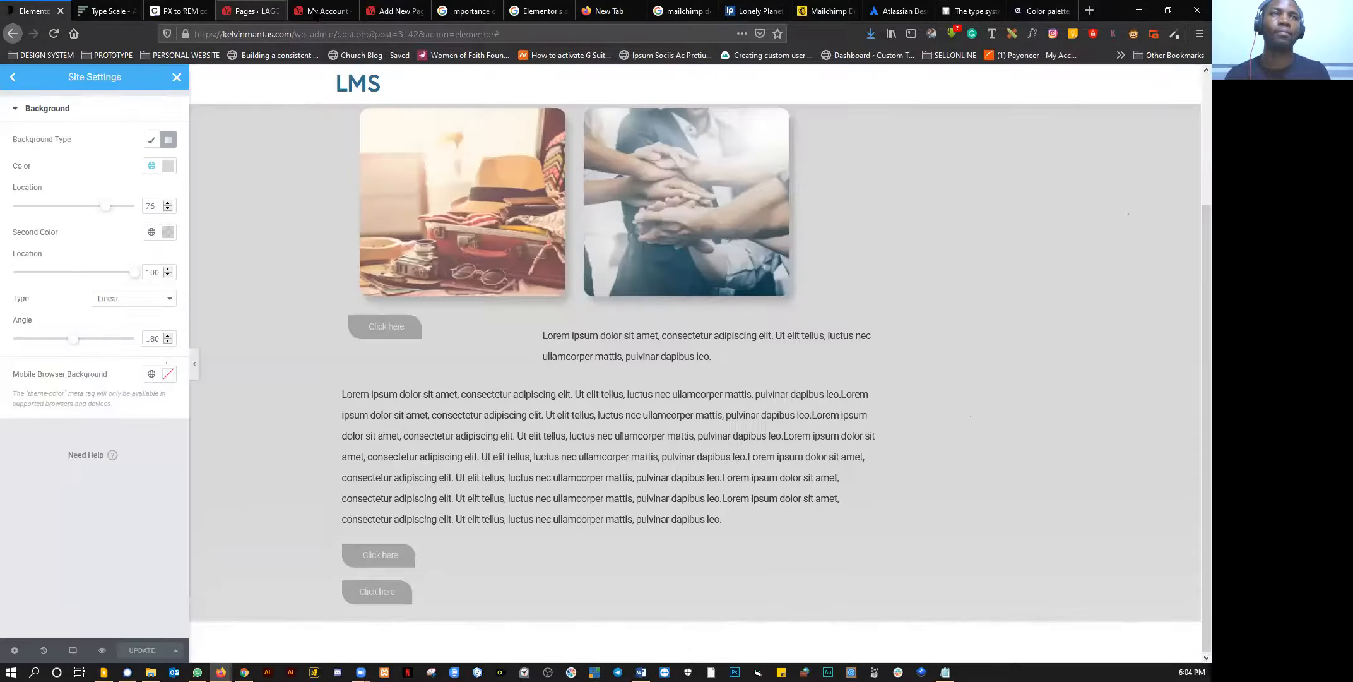
left_click(316, 15)
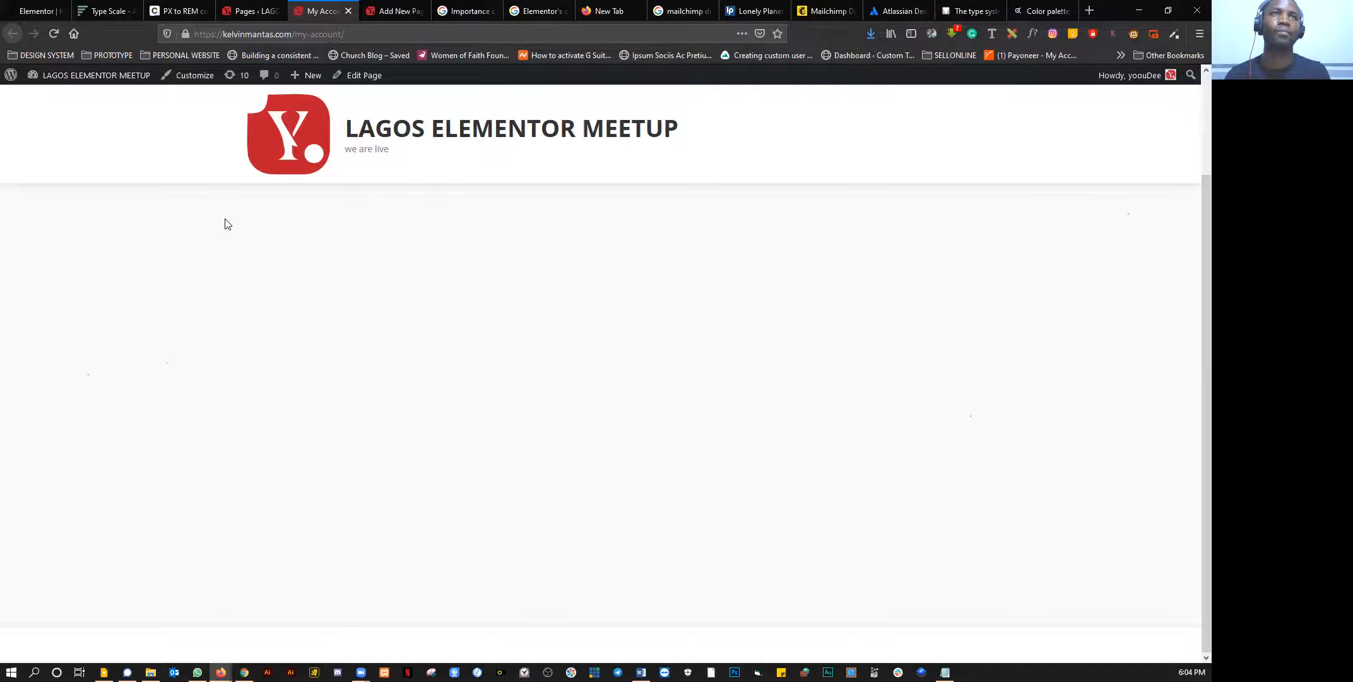
left_click(365, 83)
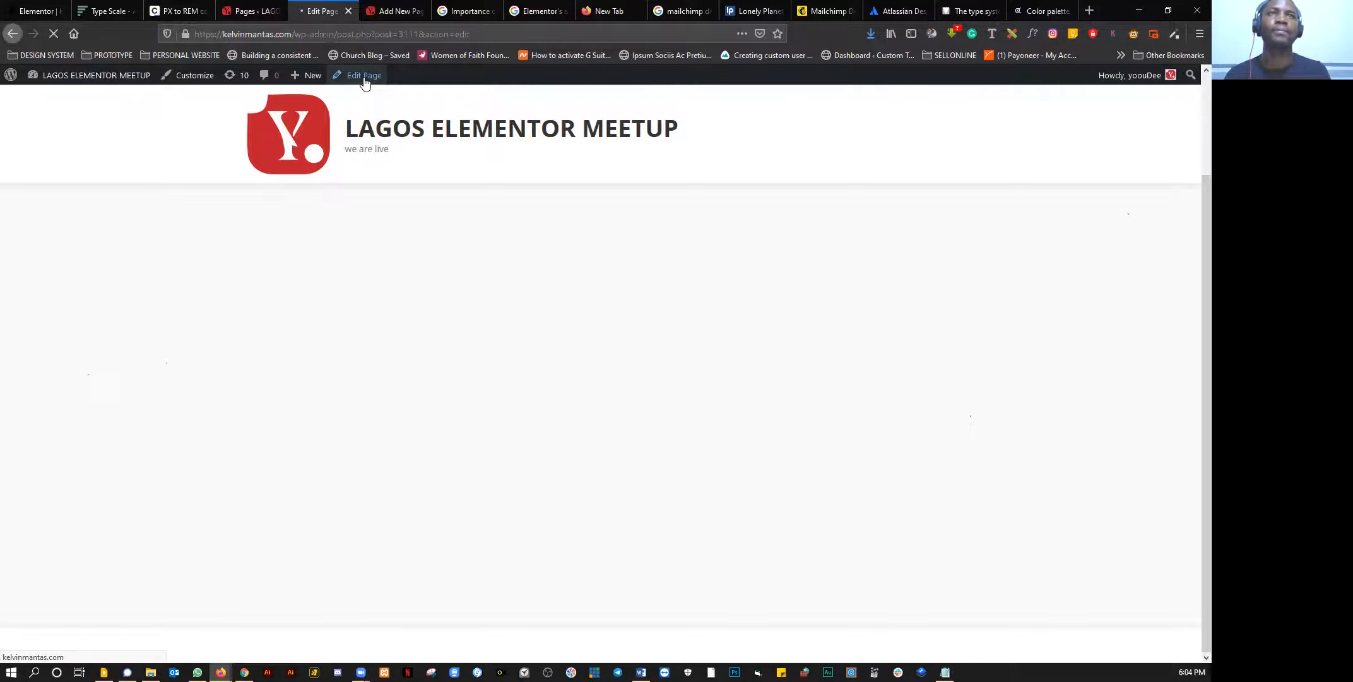
Step: Title the new page "About Us" and open it in the Elementor editor
left_click(387, 14)
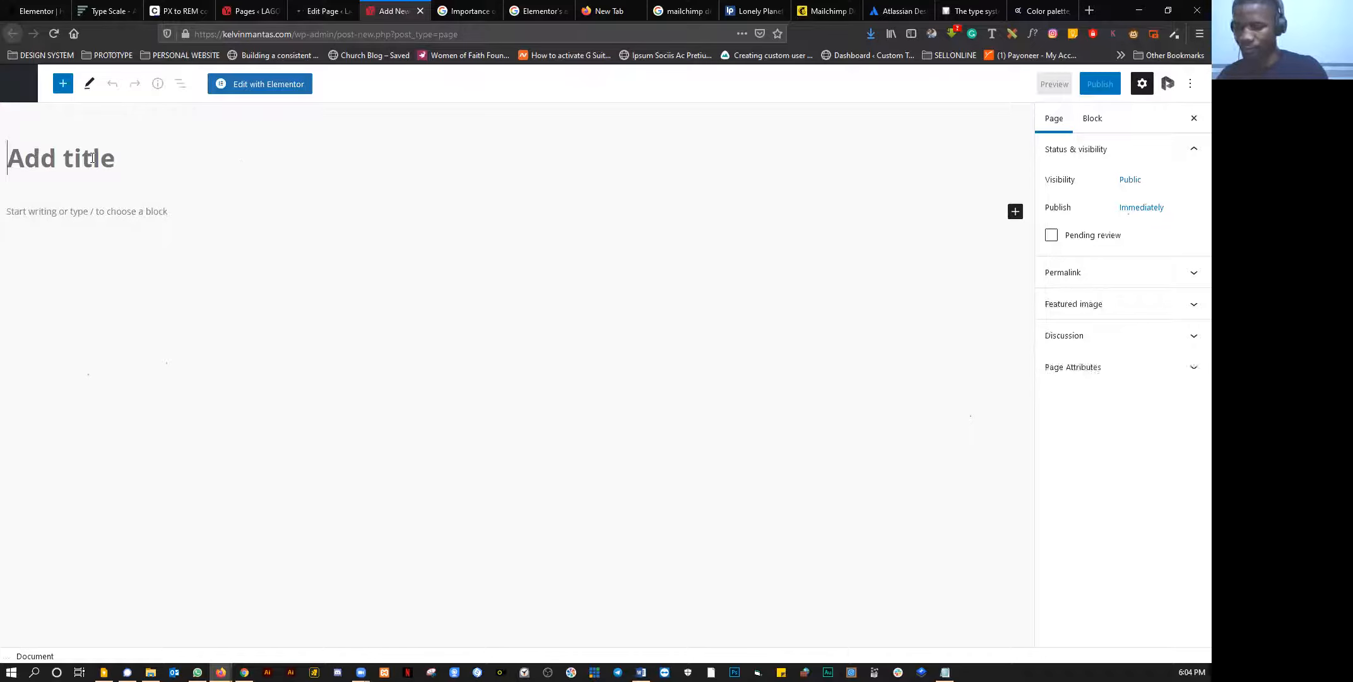
type("About Us")
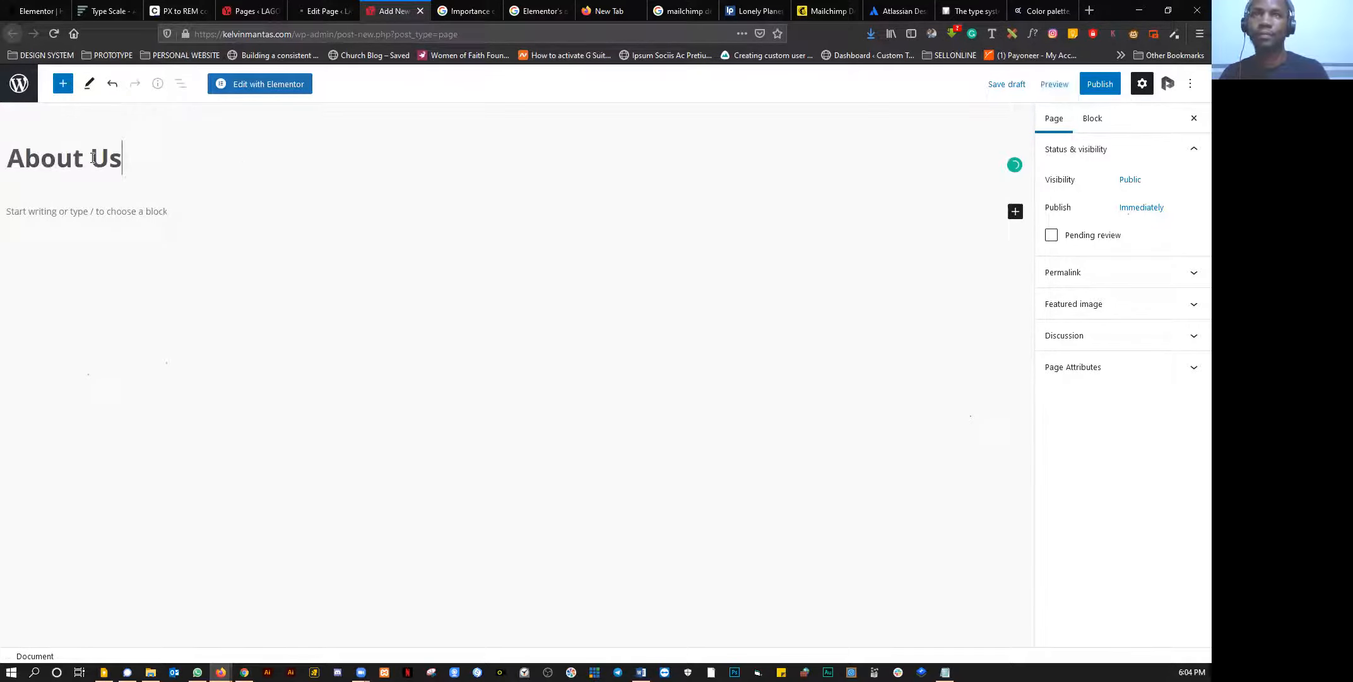
left_click(1104, 87)
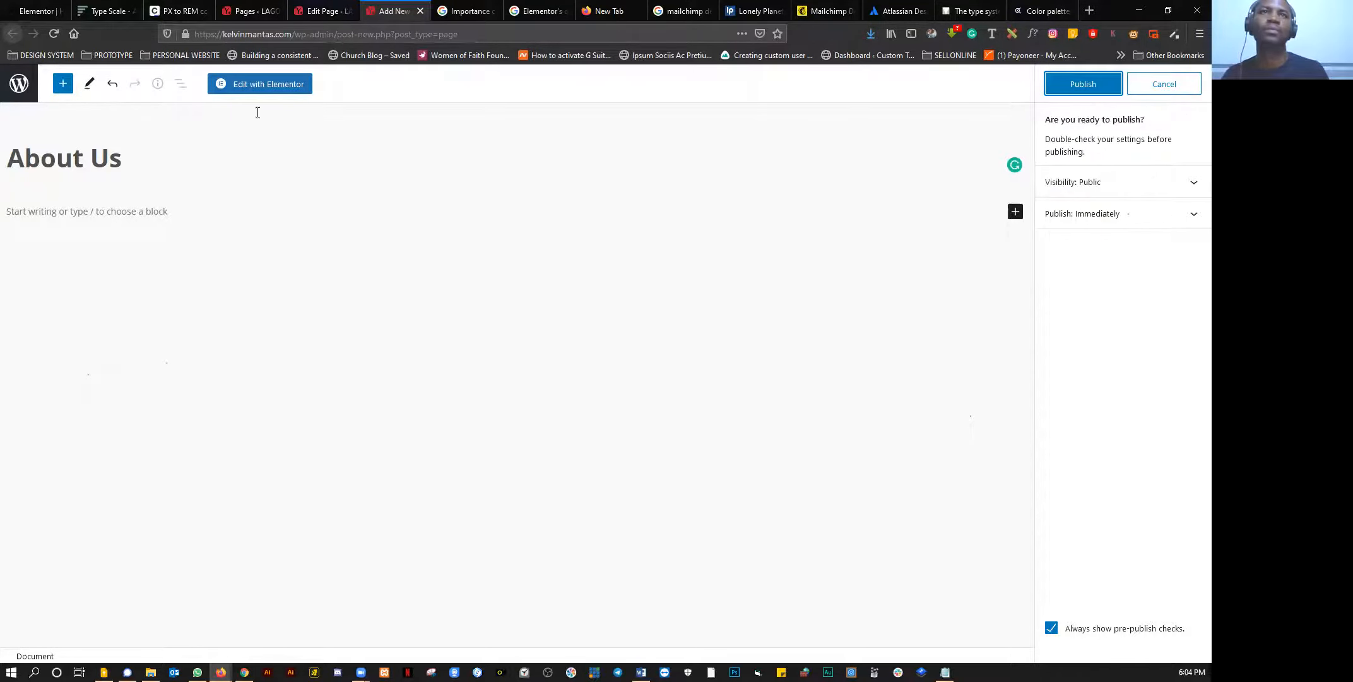
left_click(259, 89)
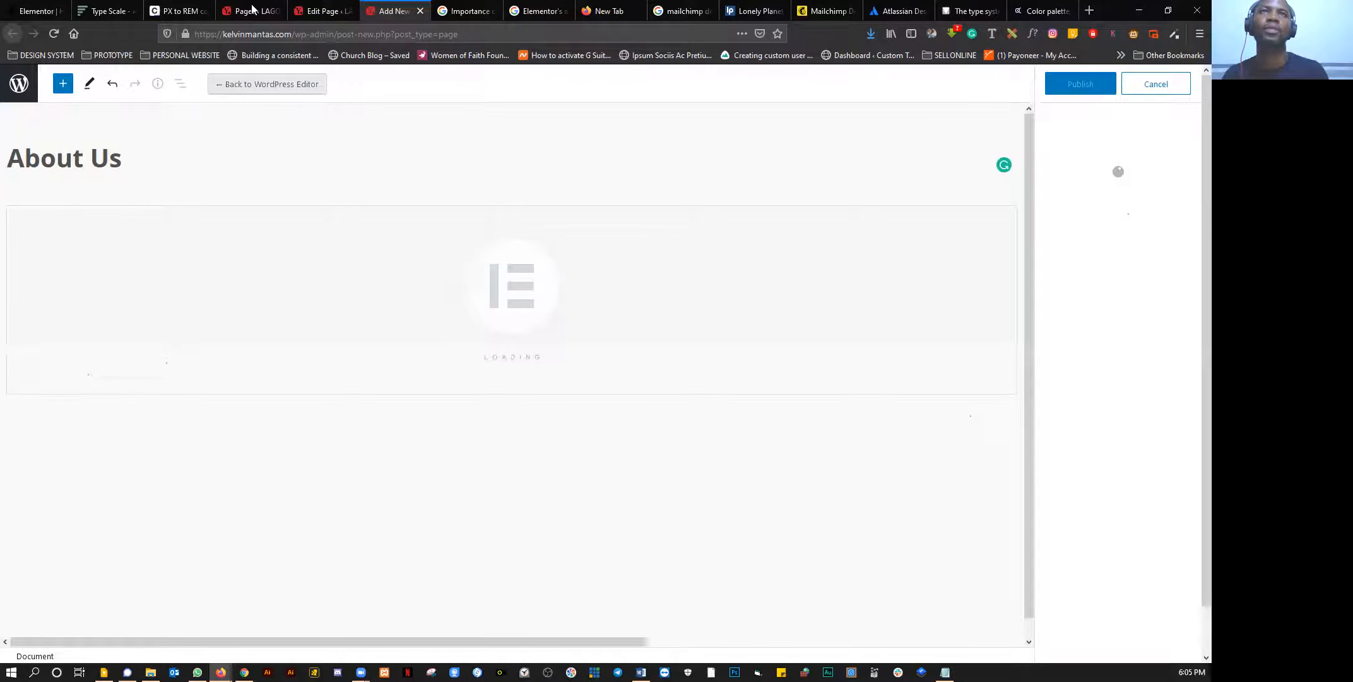
left_click(322, 14)
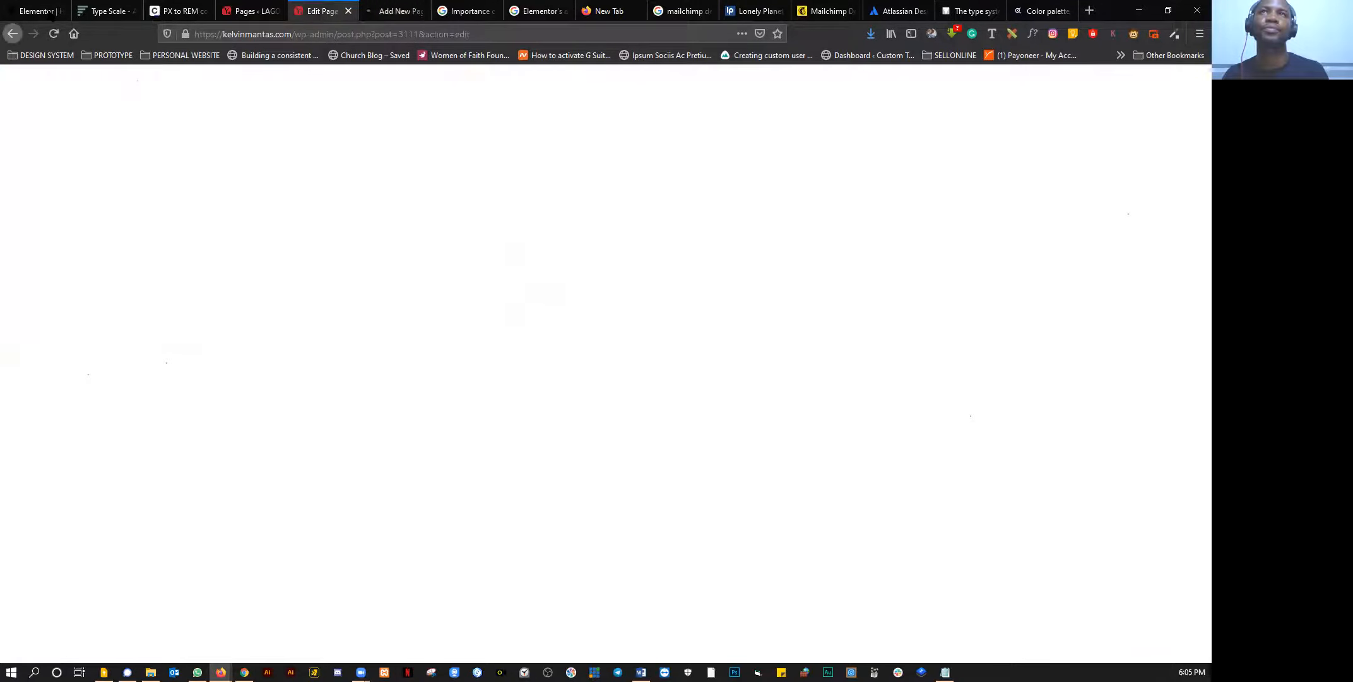
left_click(51, 10)
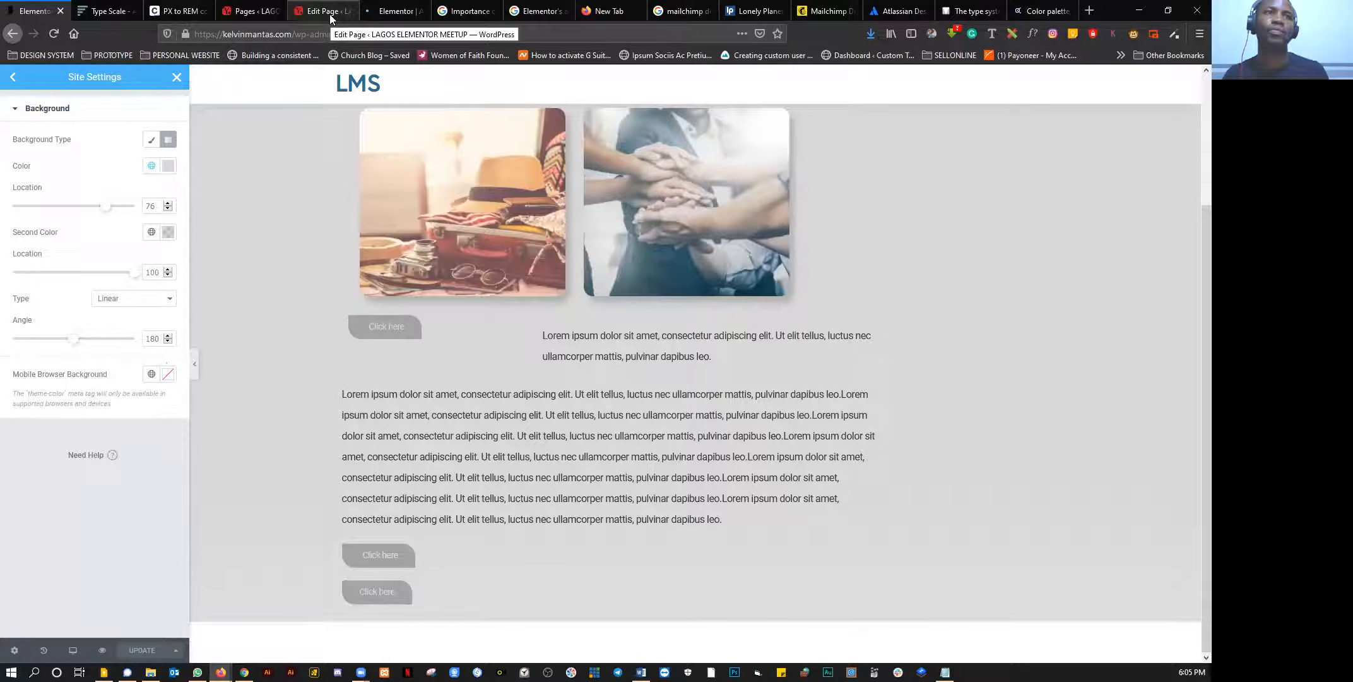
left_click(398, 13)
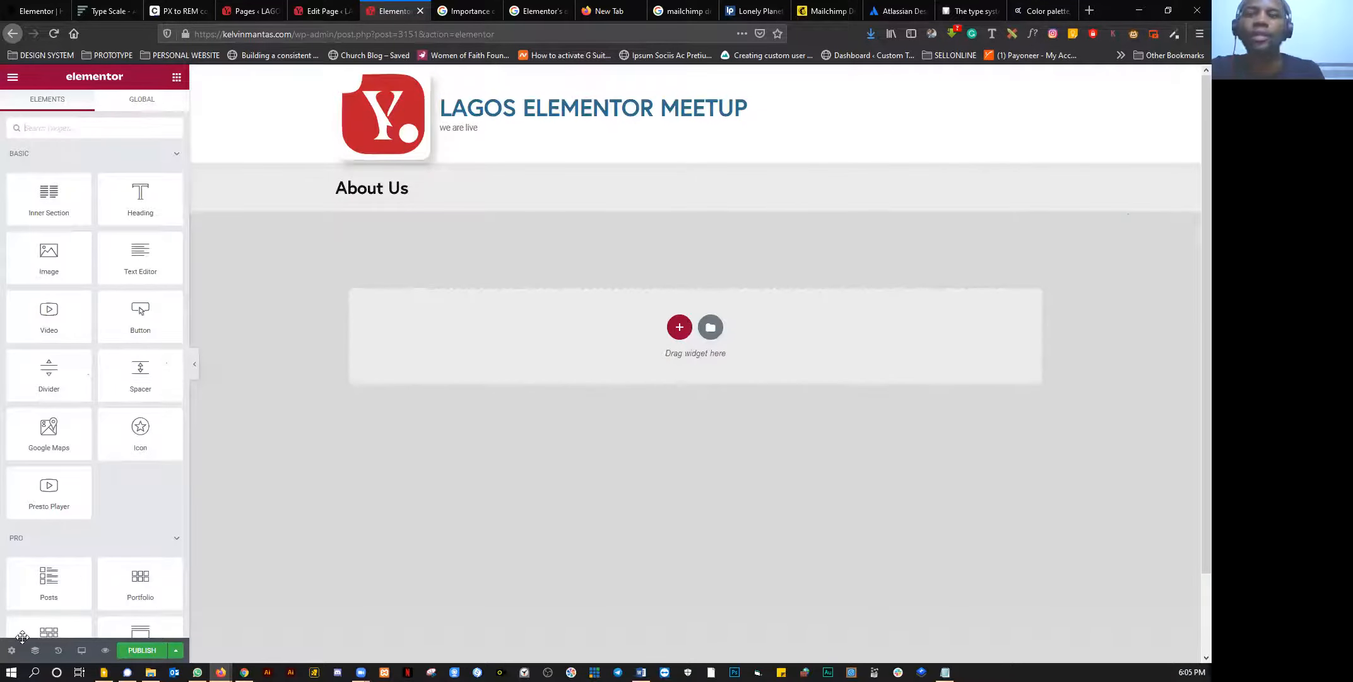
Step: Hide the About Us page title and add a Heading widget with its default text to the page
left_click(11, 650)
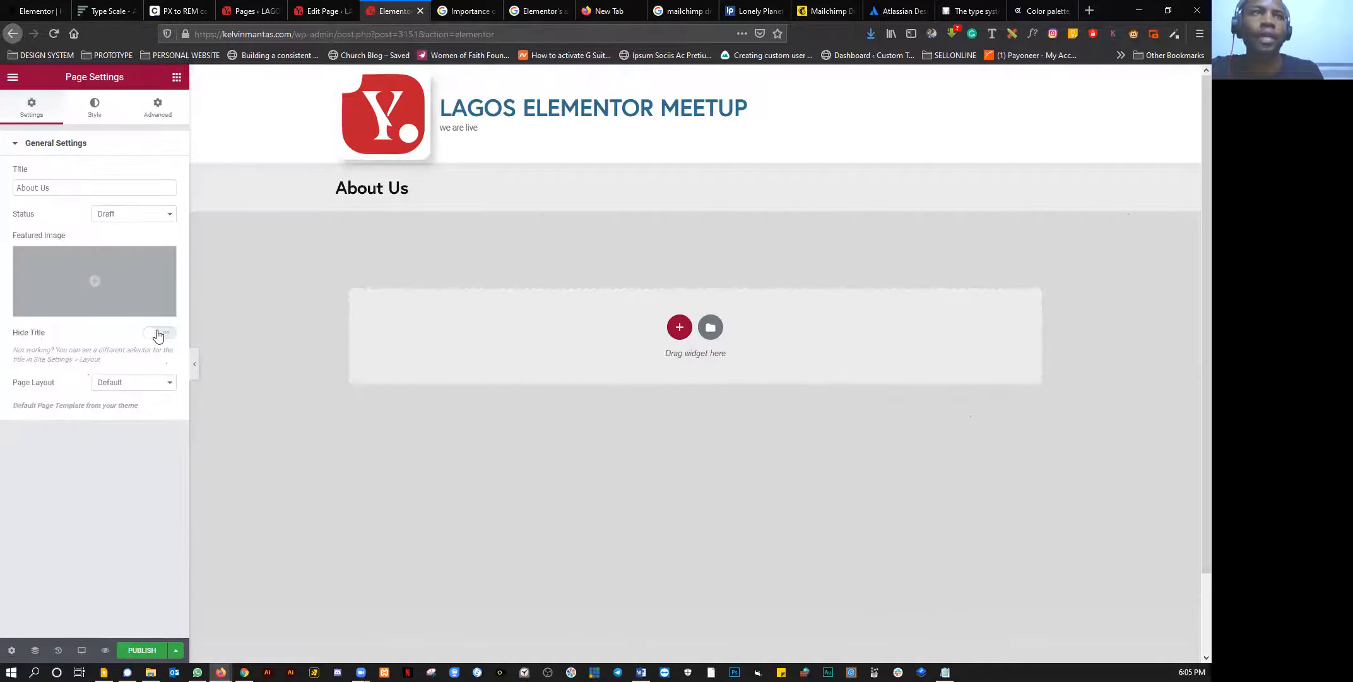
left_click(157, 332)
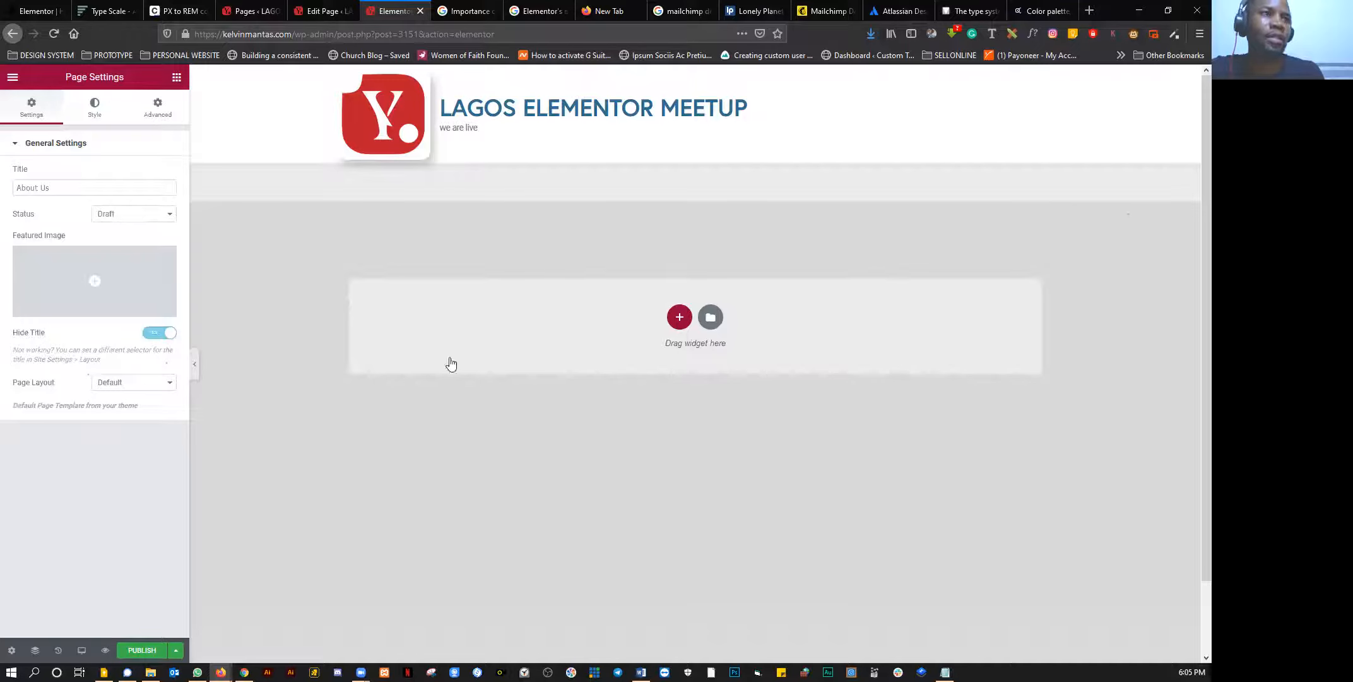
left_click(679, 317)
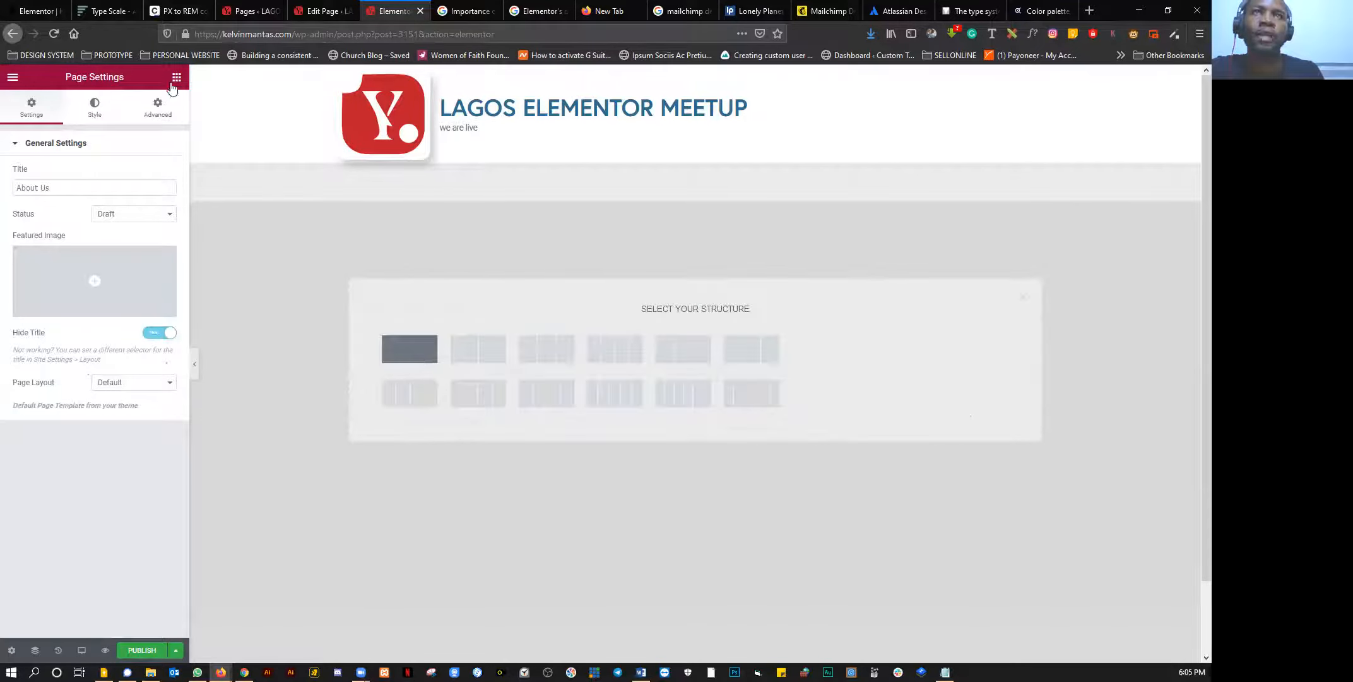
left_click(173, 82)
left_click_drag(147, 185, 490, 225)
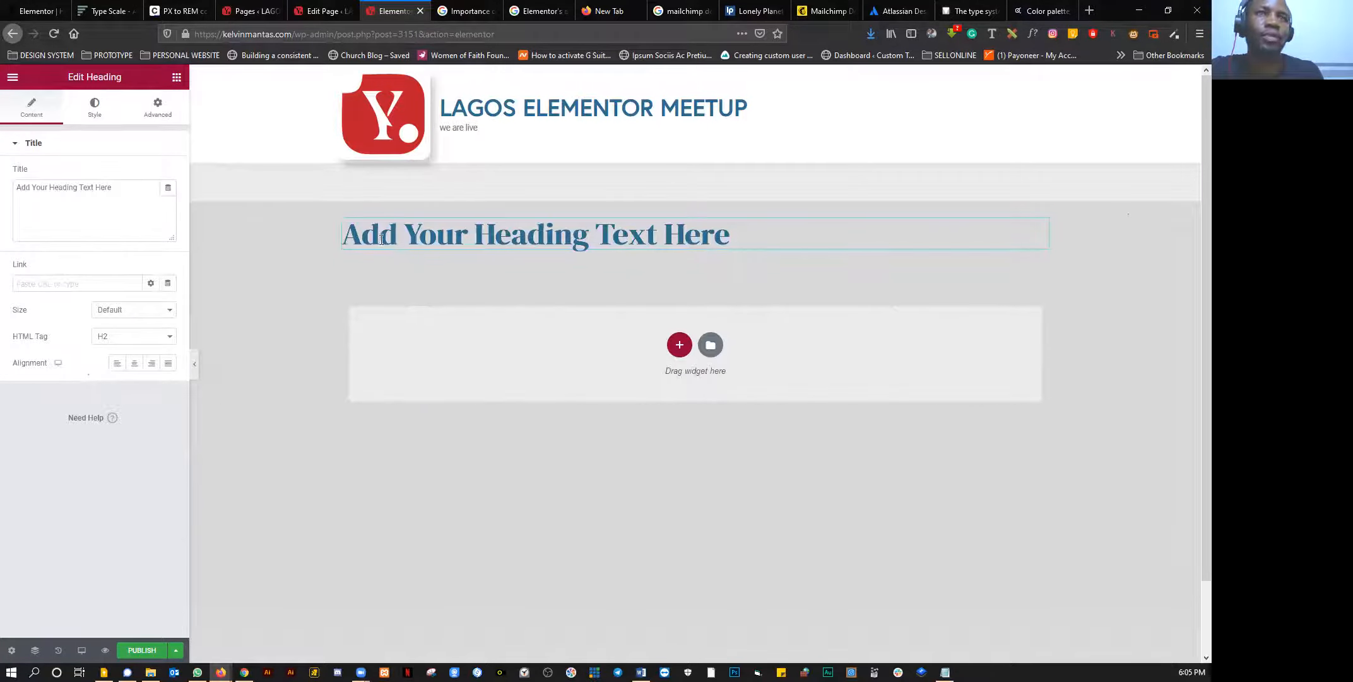
Step: Add an Image widget below the heading using 3.jpg uploaded from the Pictures folder, and align it left
left_click(177, 77)
left_click_drag(43, 262, 413, 246)
left_click(94, 232)
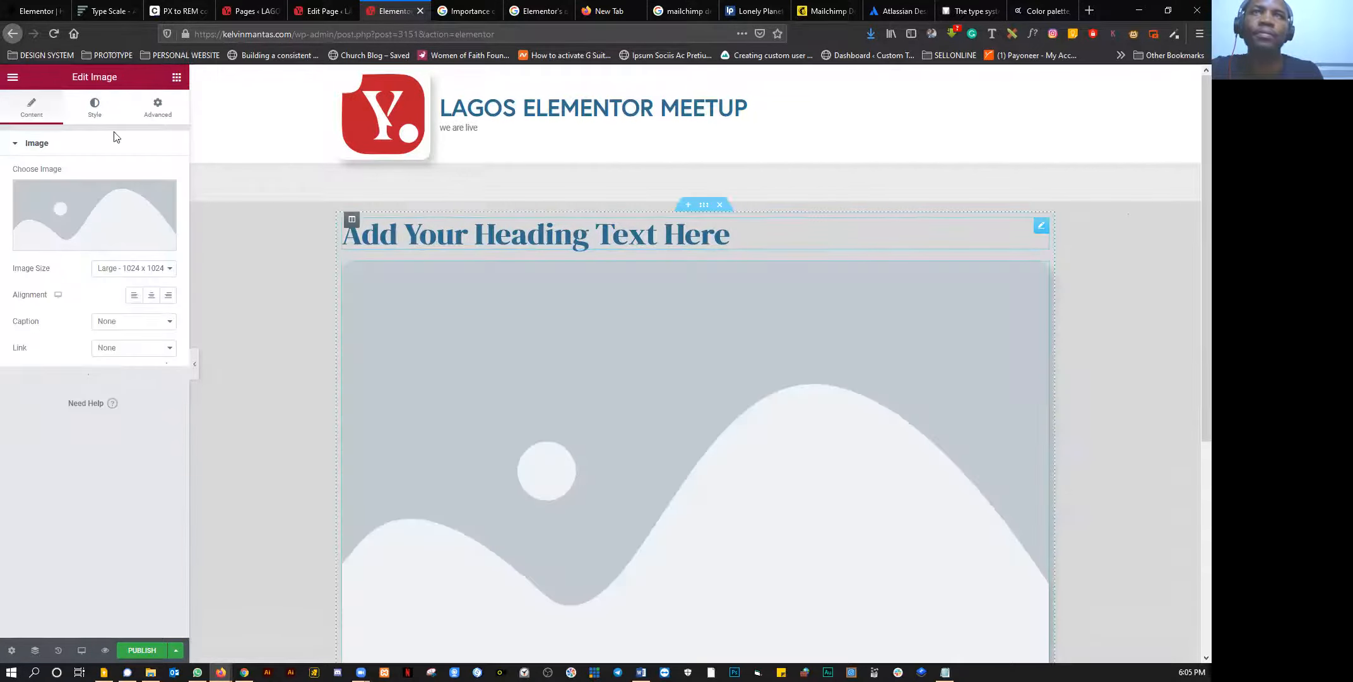
left_click(575, 346)
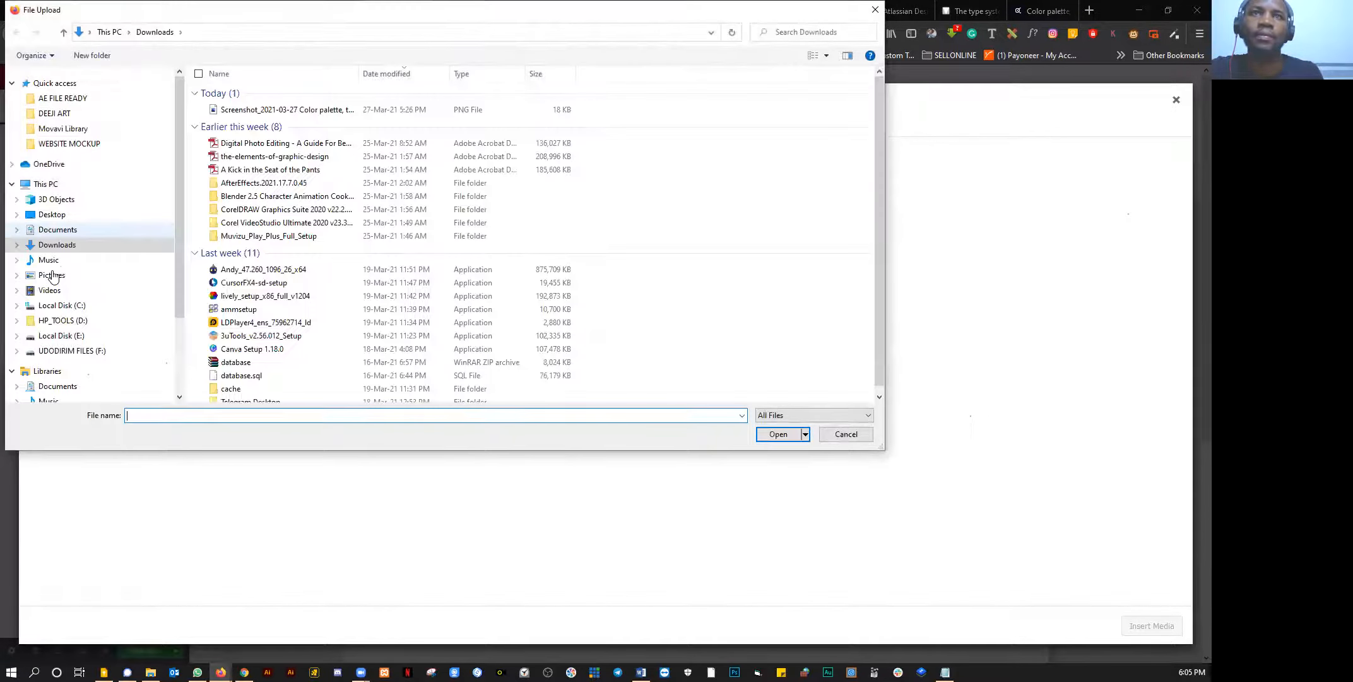
left_click(111, 268)
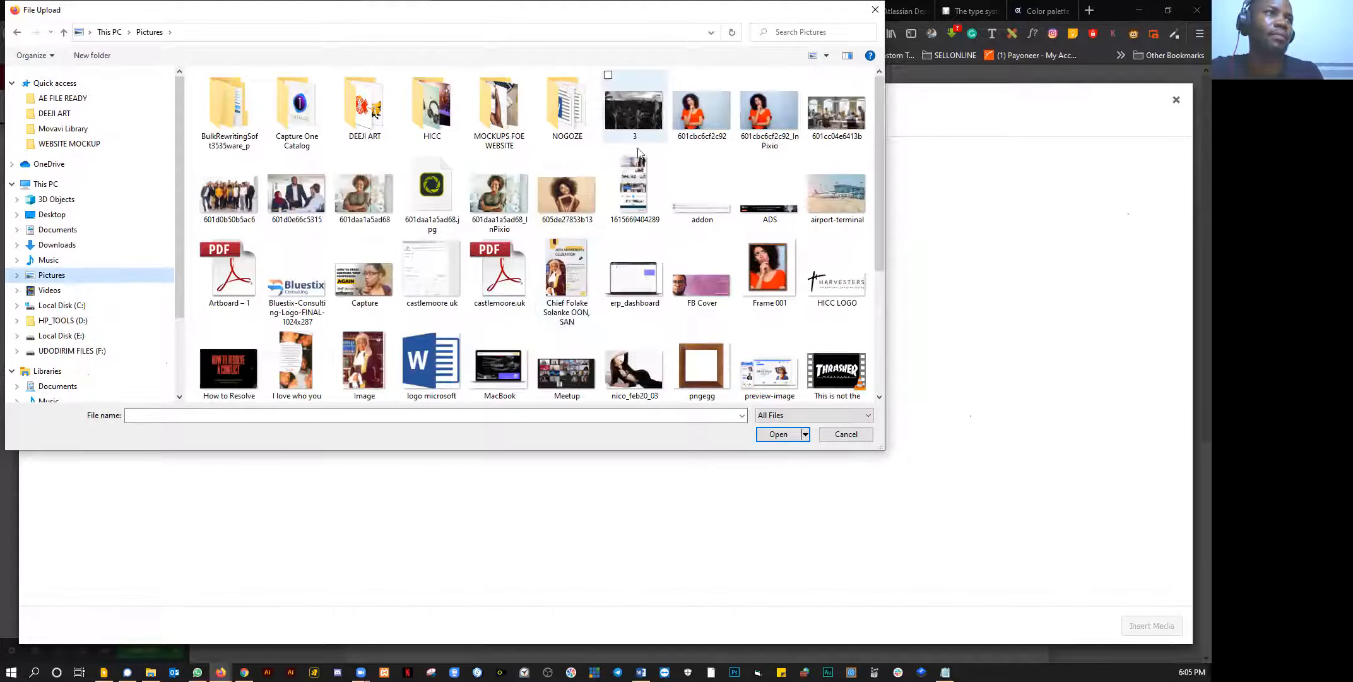
left_click(630, 113)
left_click(778, 434)
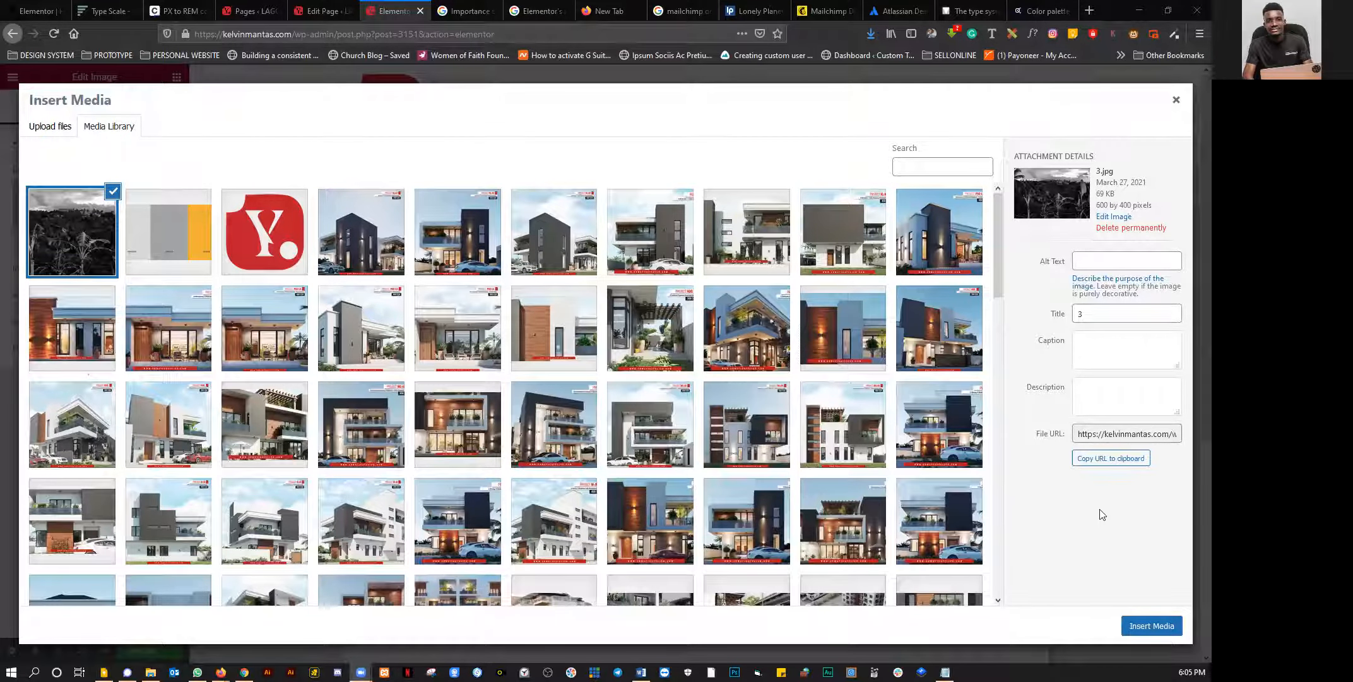
left_click(1150, 624)
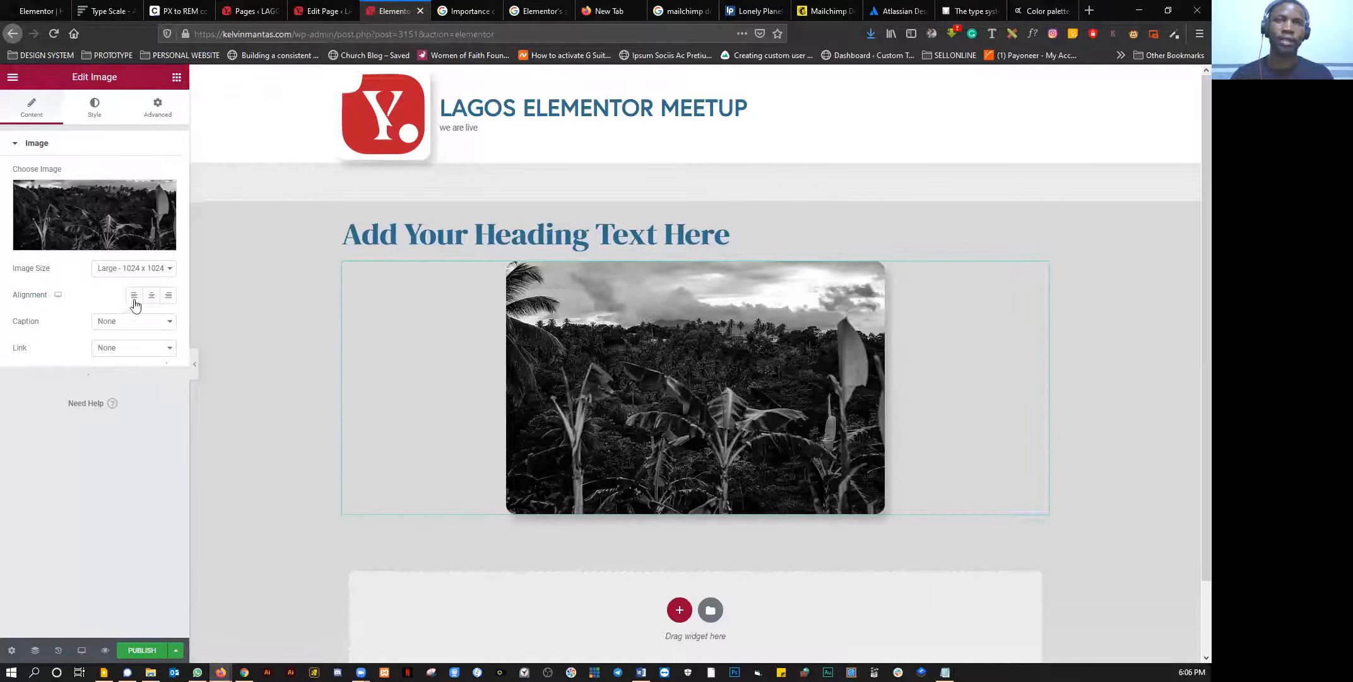
left_click(134, 270)
left_click(130, 465)
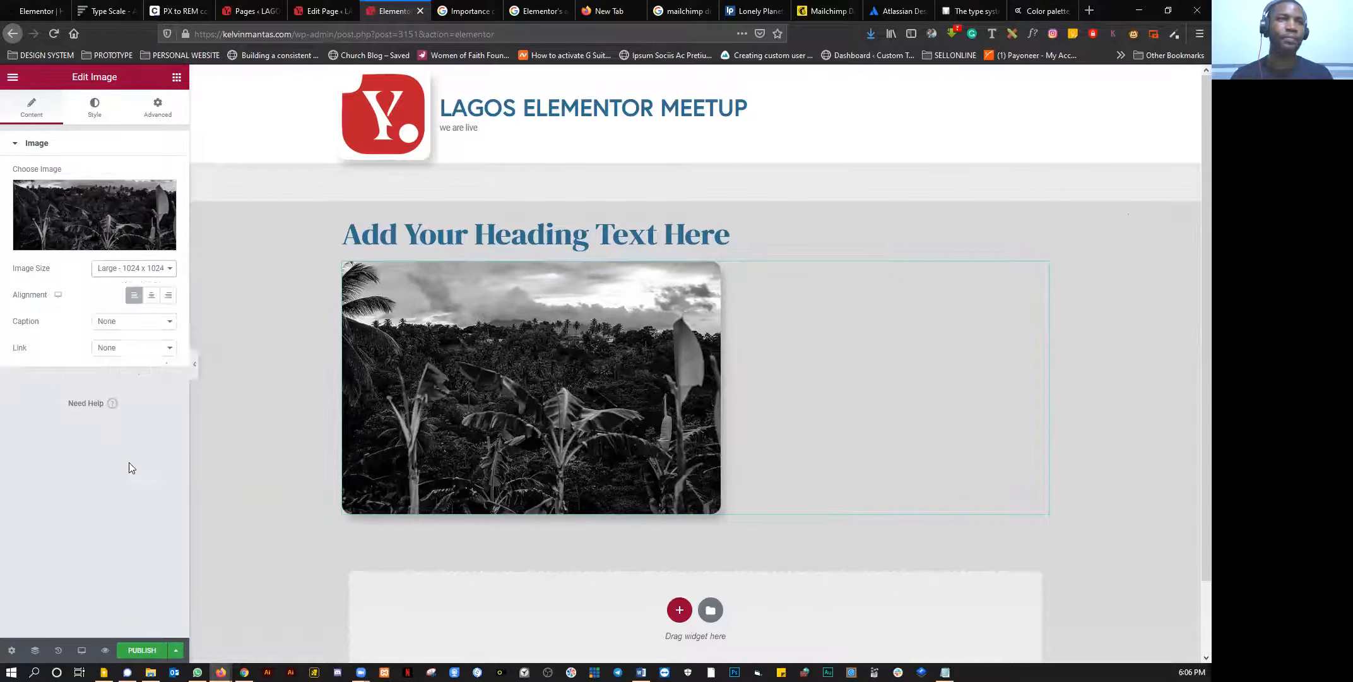
Step: Publish the About Us page and preview it in the browser
left_click(624, 243)
left_click(142, 651)
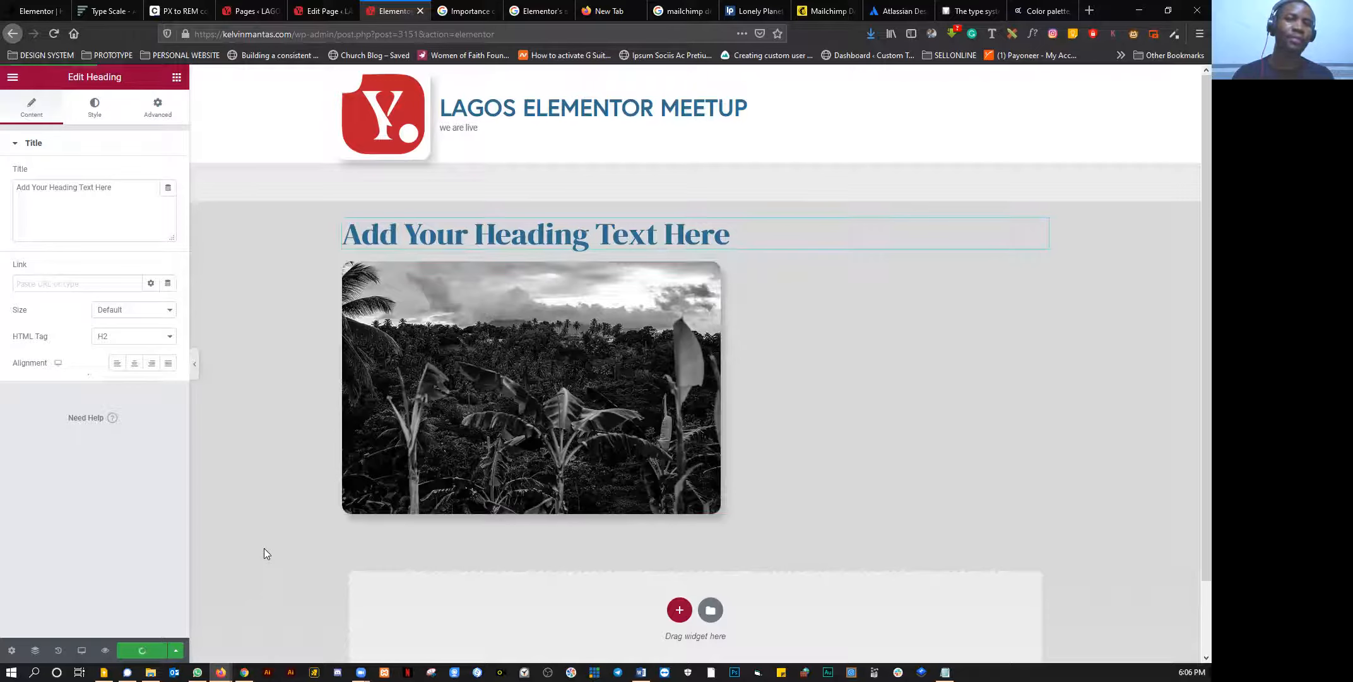
left_click(106, 656)
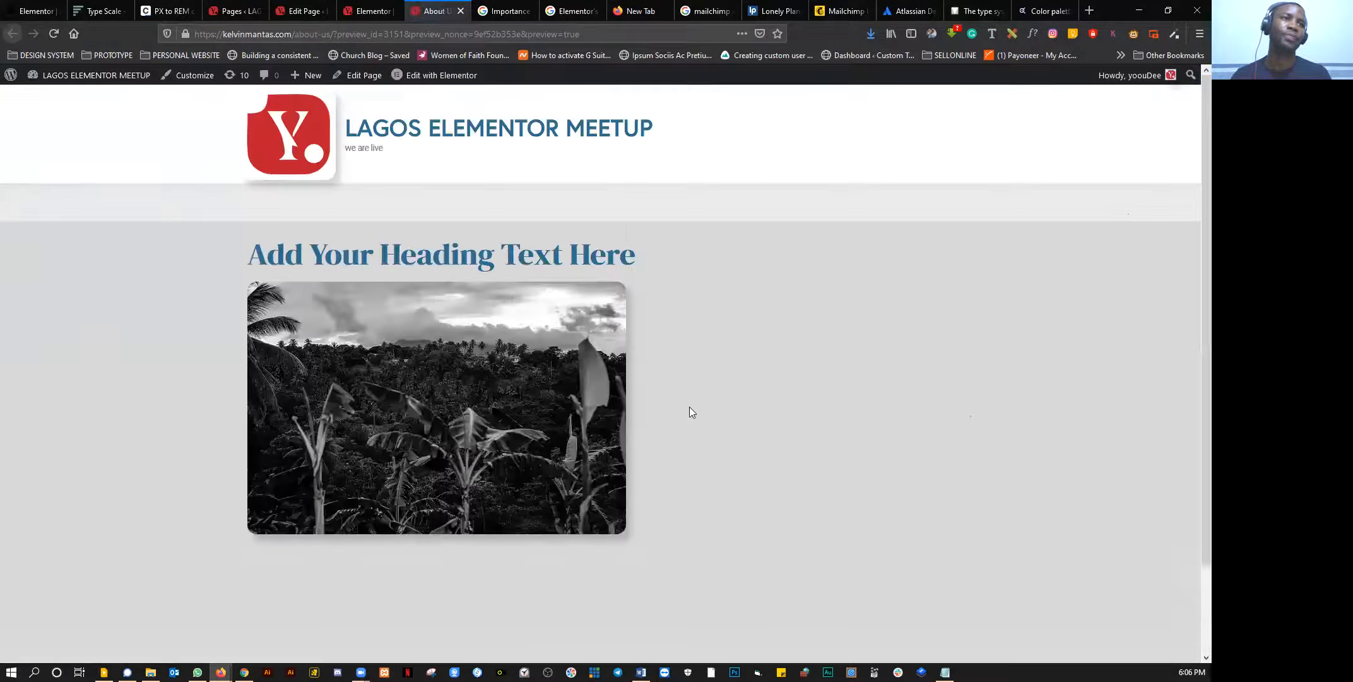
Step: Look over the About Us preview and open the Global Colors in the Home page's Site Settings
scroll(694, 429, "down", 2)
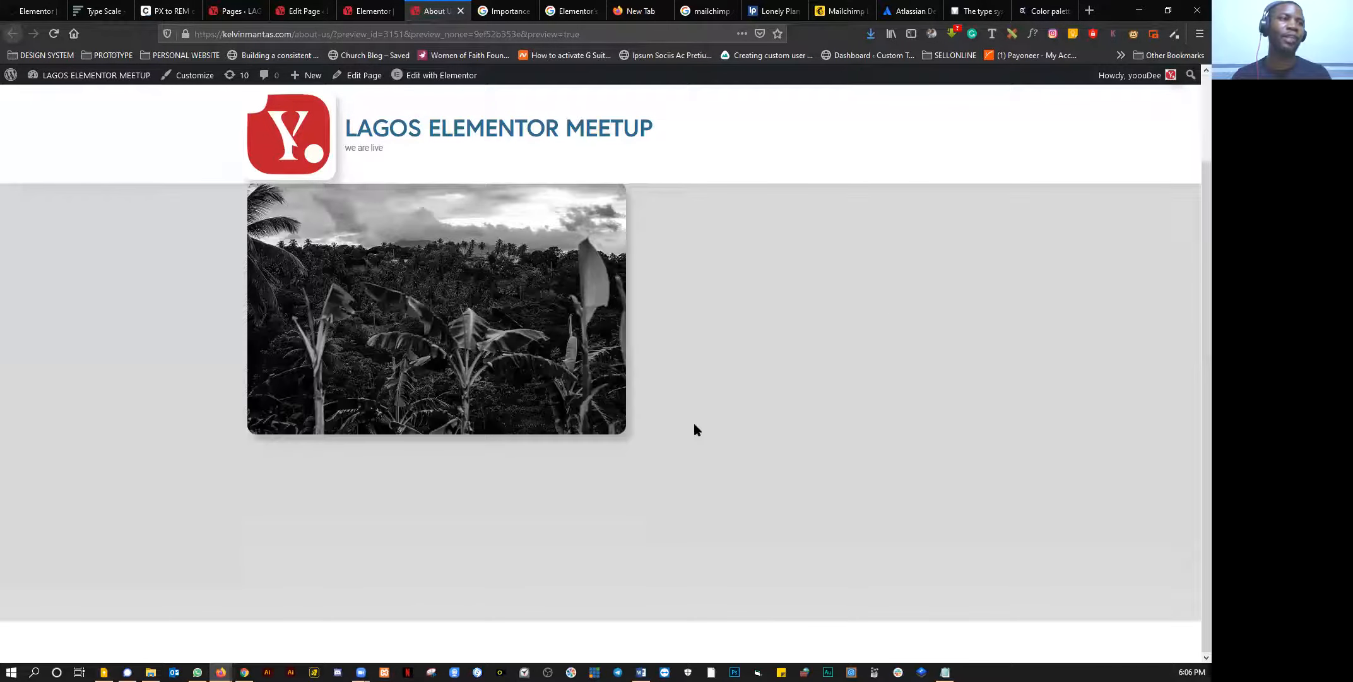
scroll(227, 360, "up", 2)
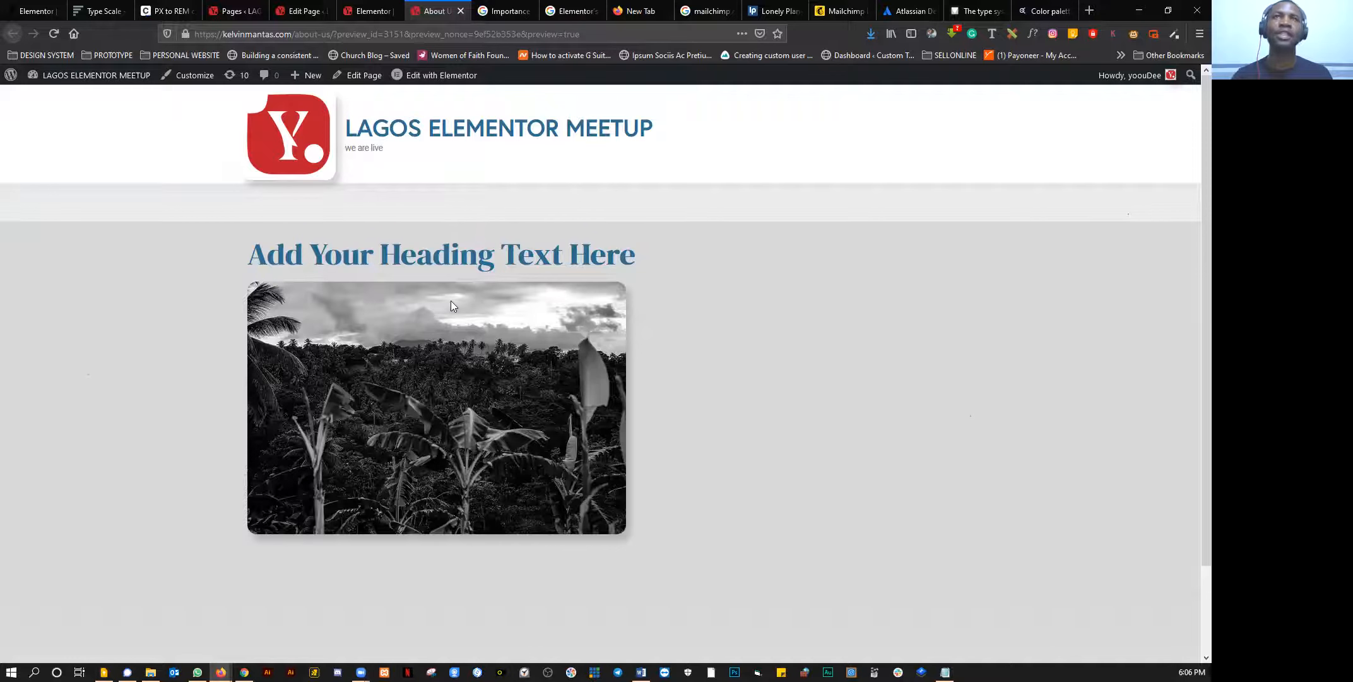
left_click(27, 13)
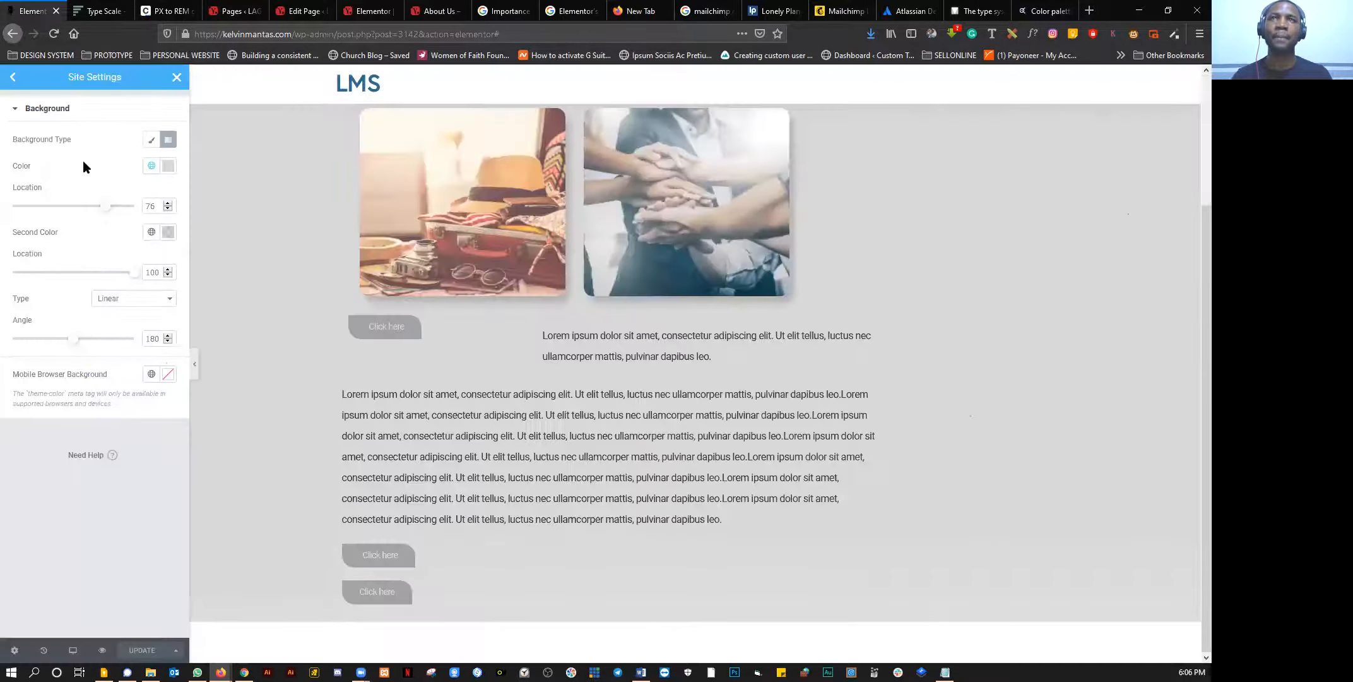
left_click(16, 112)
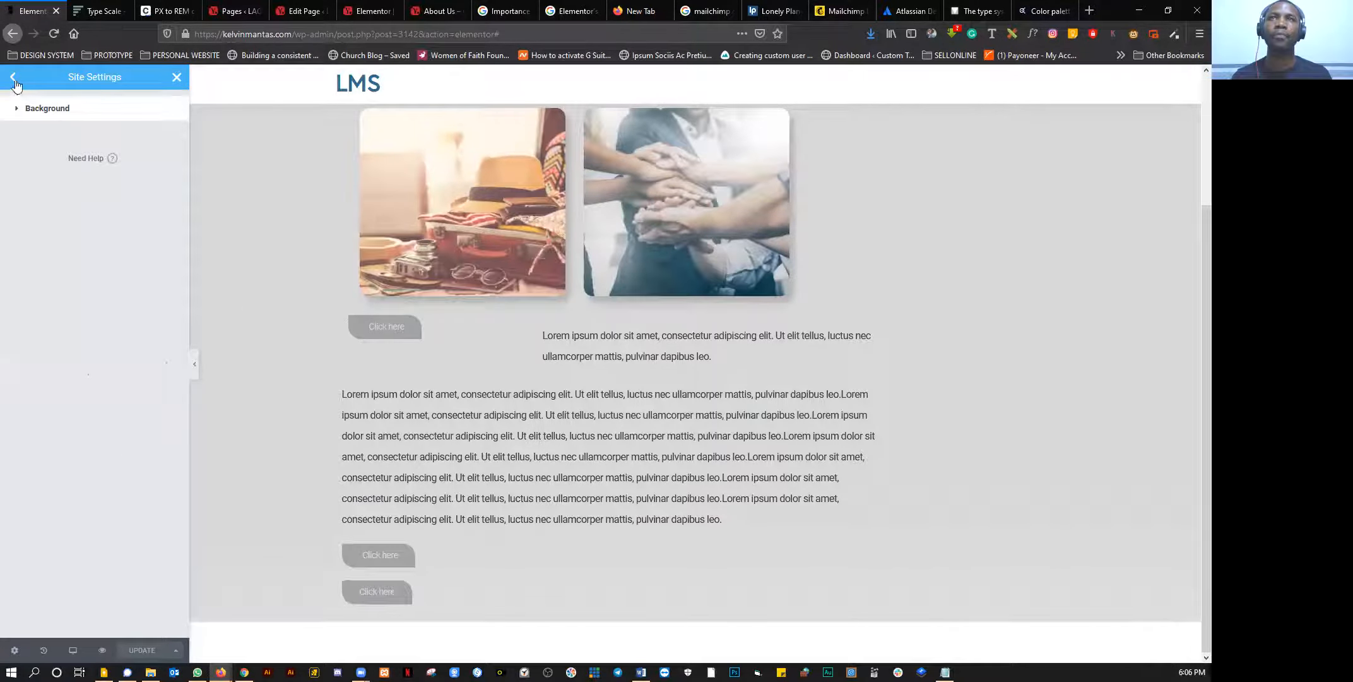
left_click(74, 139)
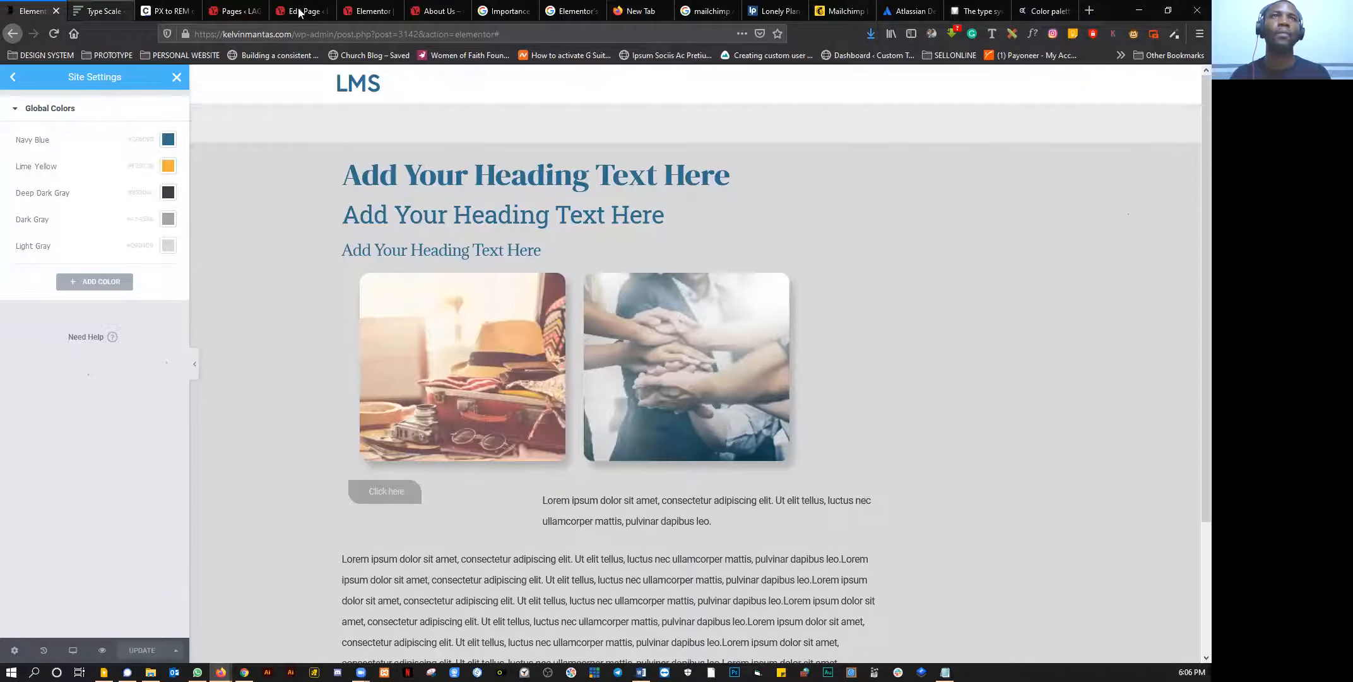
left_click(324, 13)
left_click(366, 10)
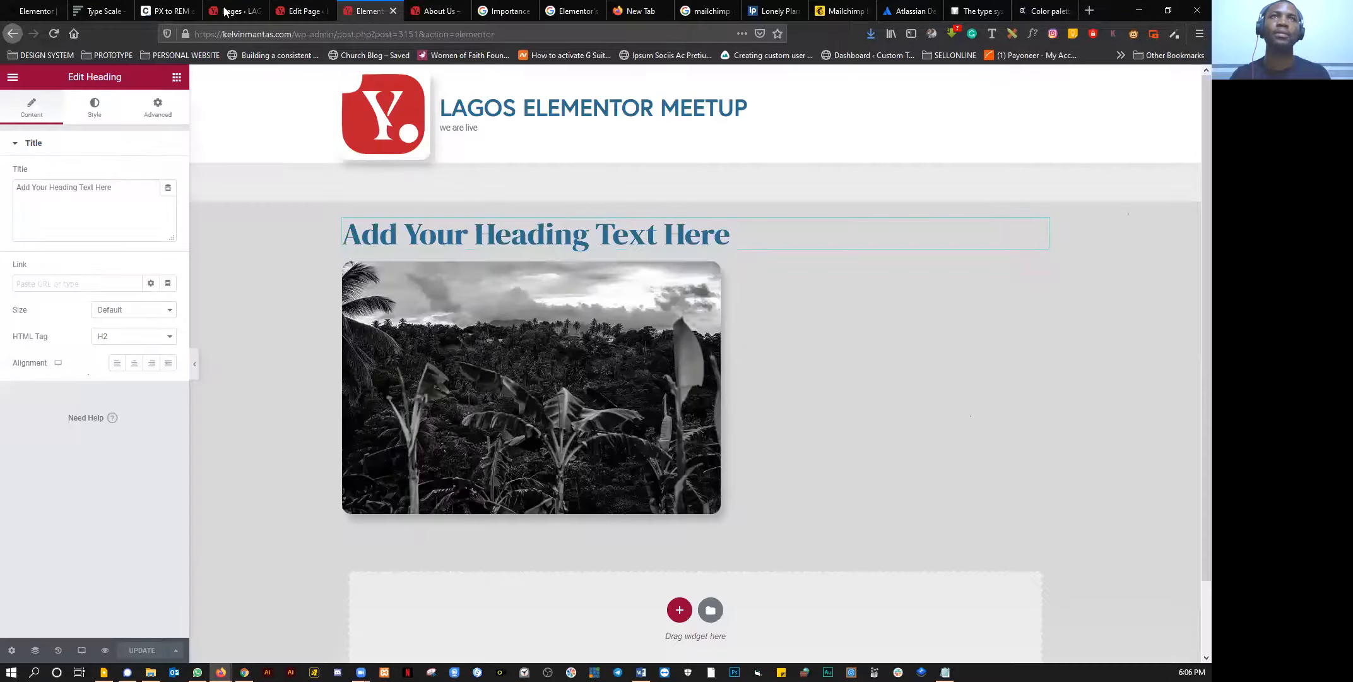
left_click(243, 10)
left_click(380, 11)
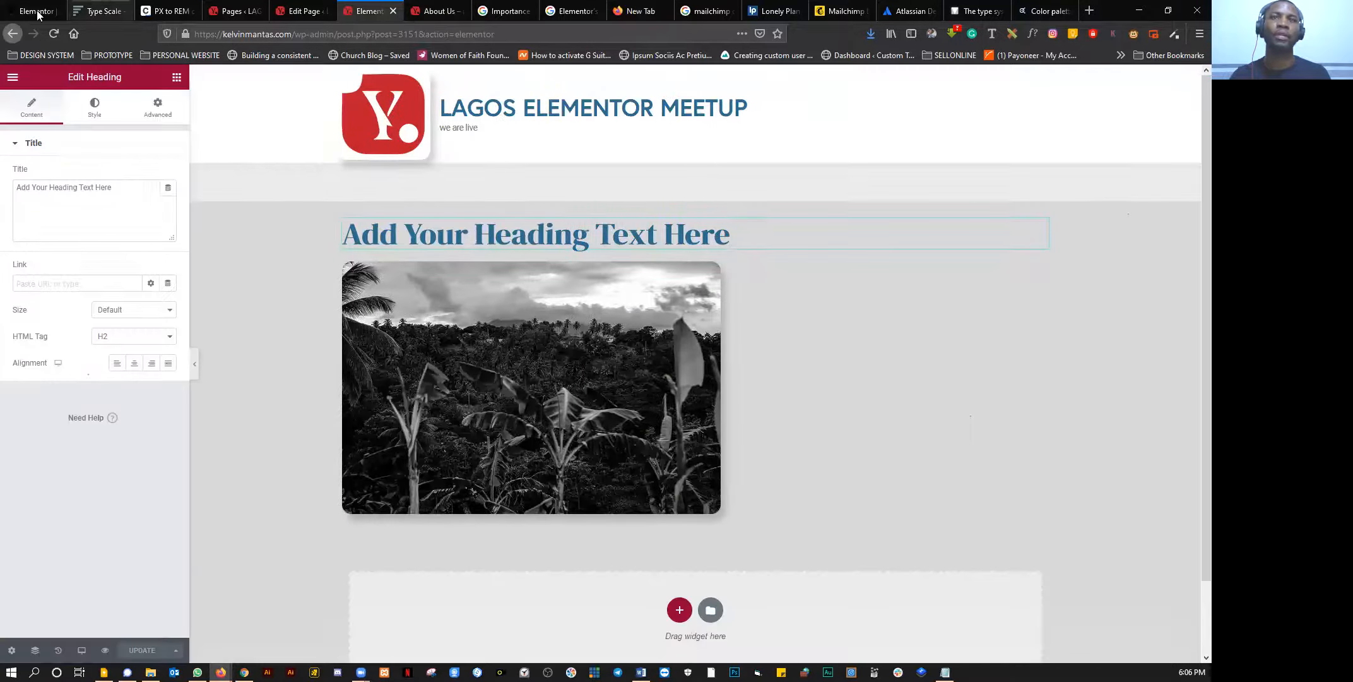
Step: Change the Navy Blue global color to a darker navy shade and update the site settings
left_click(38, 13)
left_click(170, 143)
left_click(118, 283)
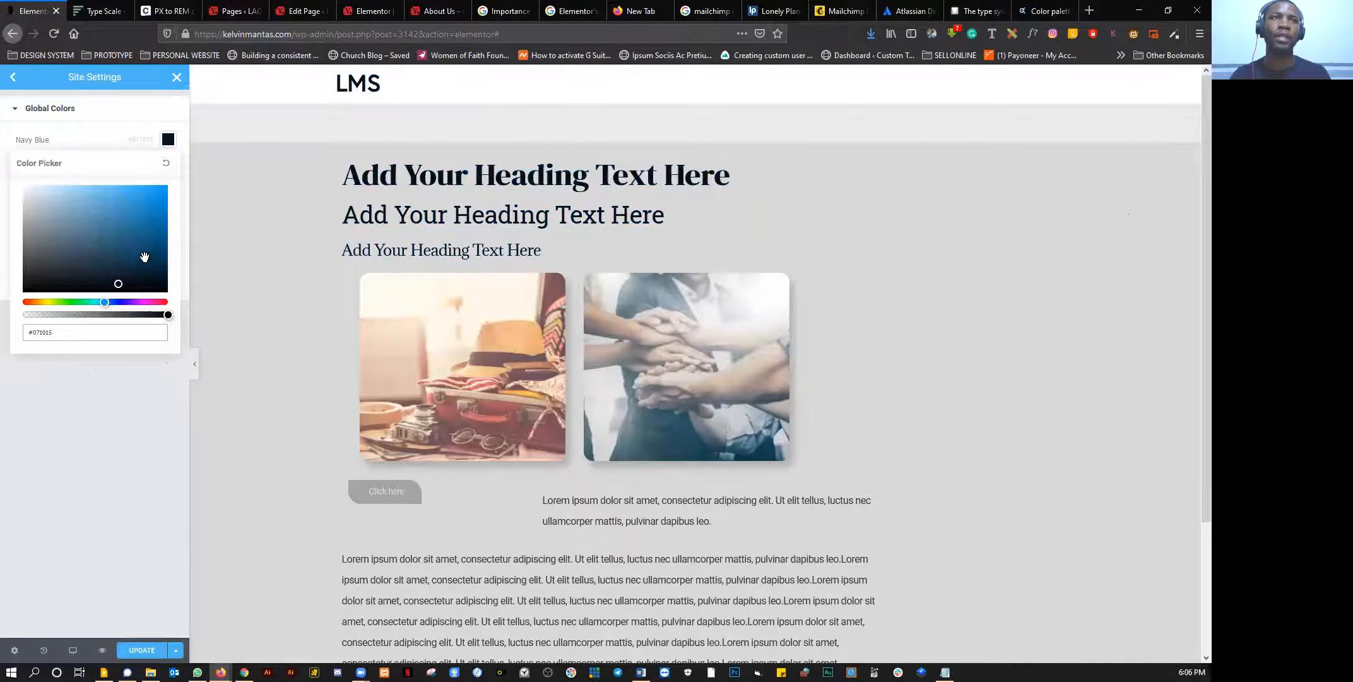
left_click(164, 251)
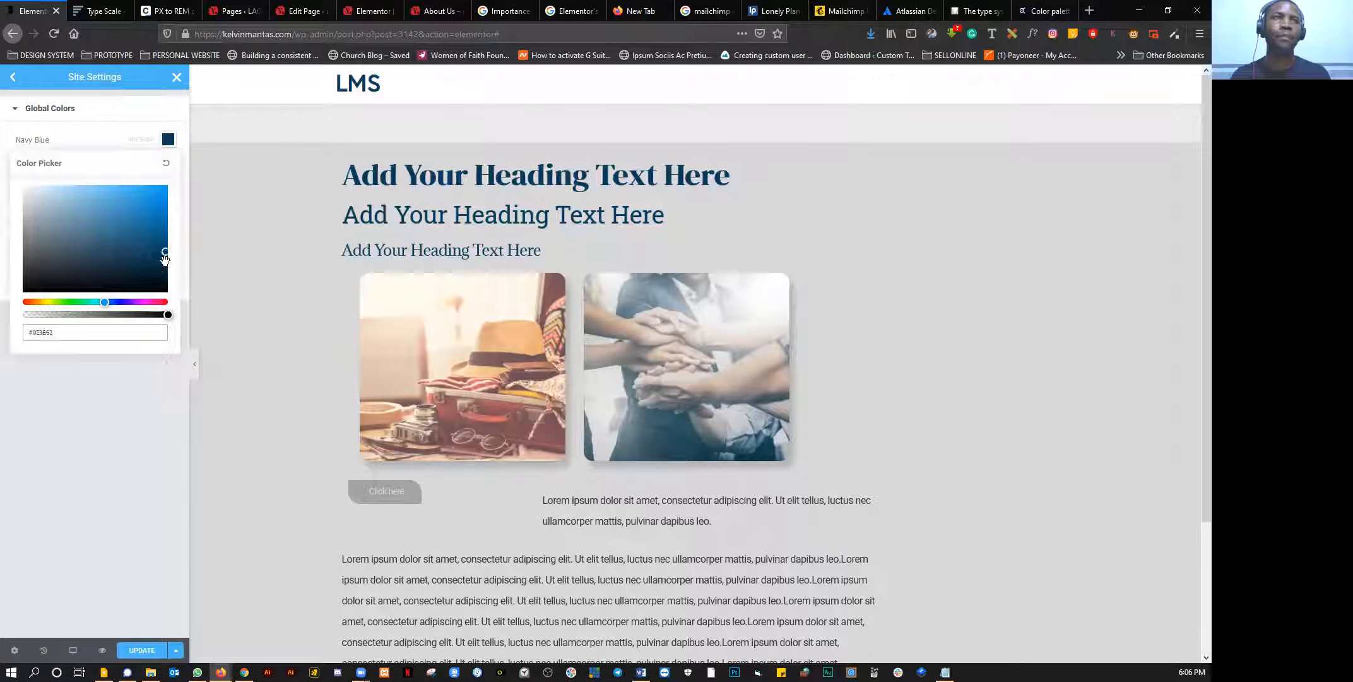
left_click(165, 260)
left_click(142, 651)
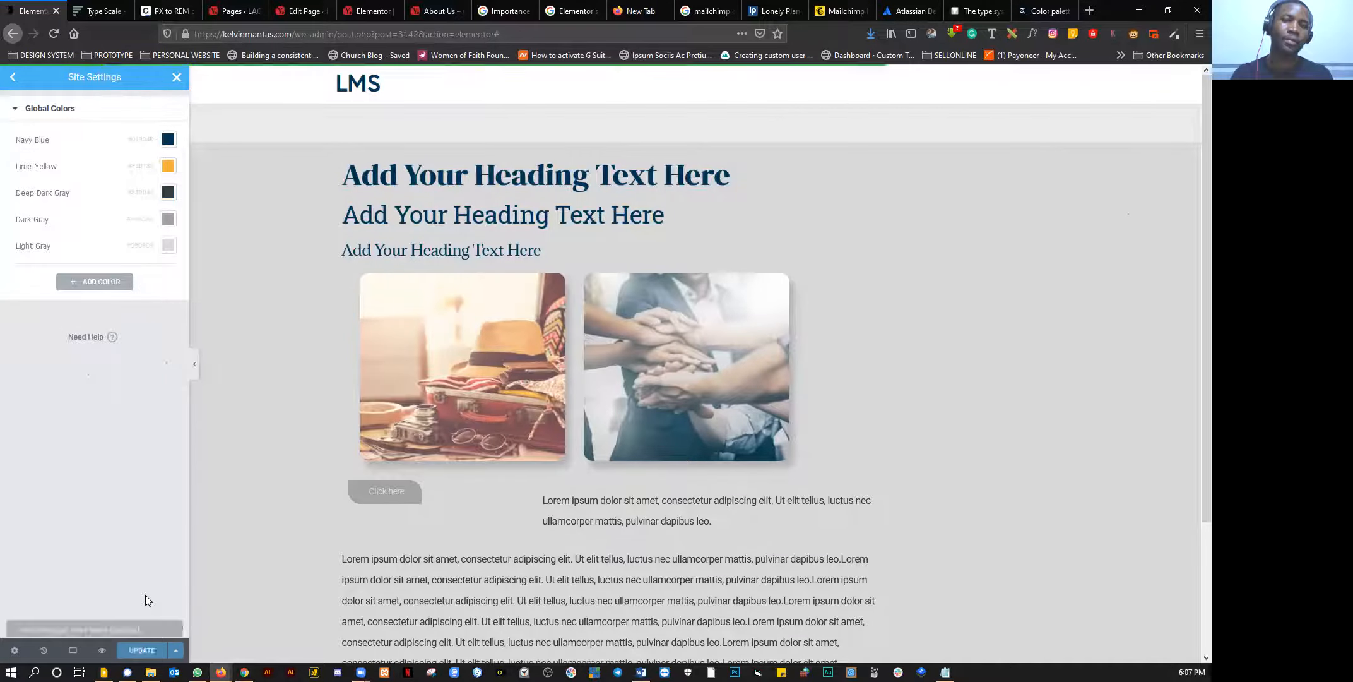
Step: Reload the About Us preview and check the color of its heading
left_click(440, 12)
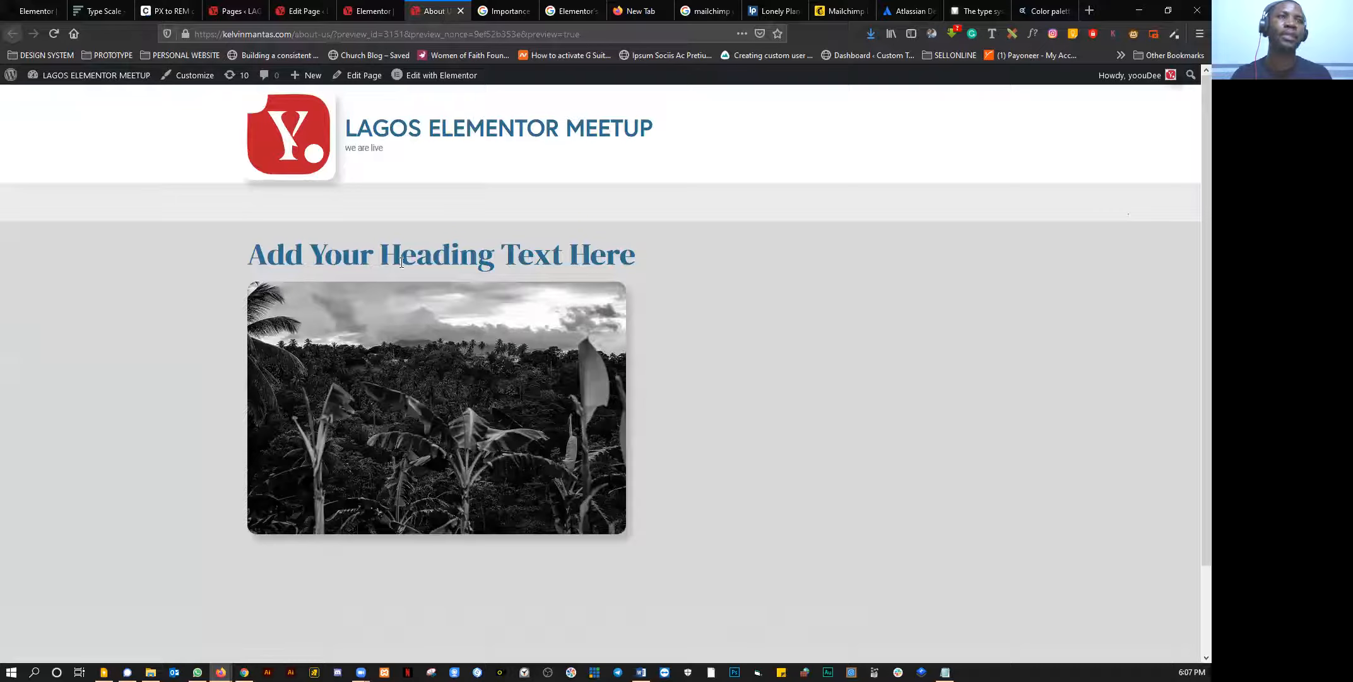
left_click(53, 34)
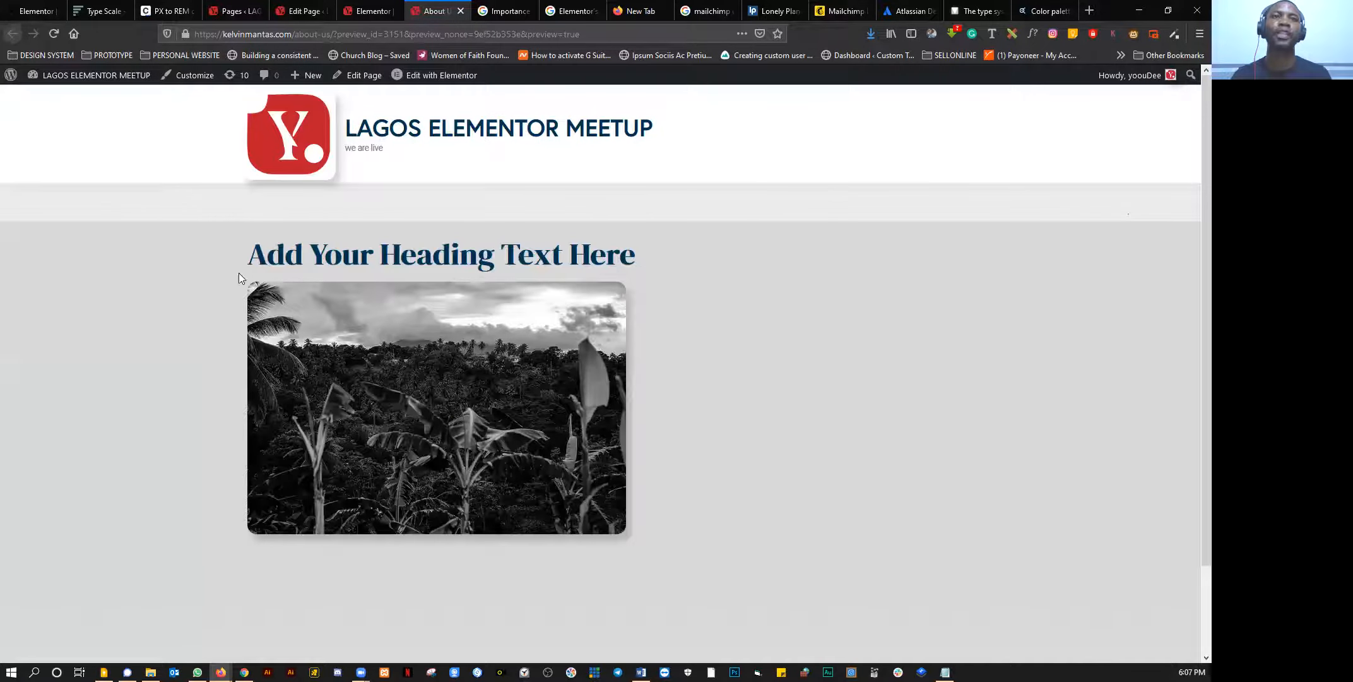
triple_click(815, 246)
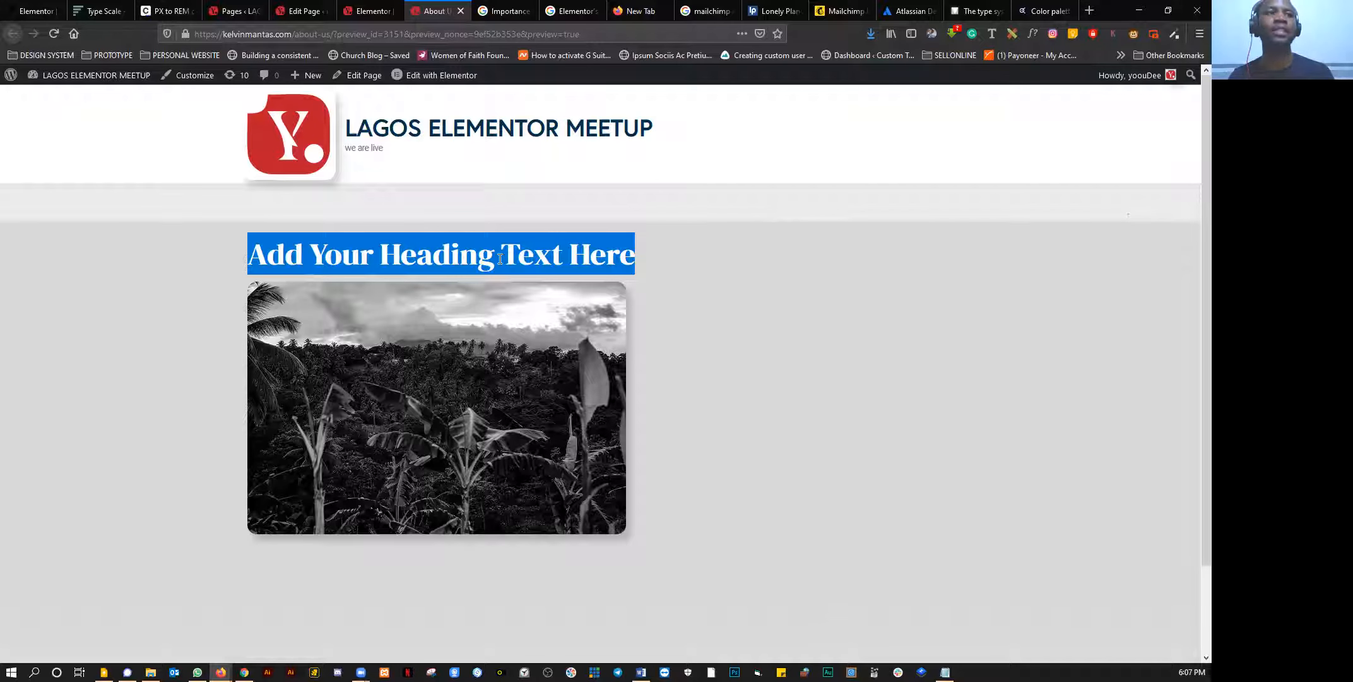
left_click(684, 260)
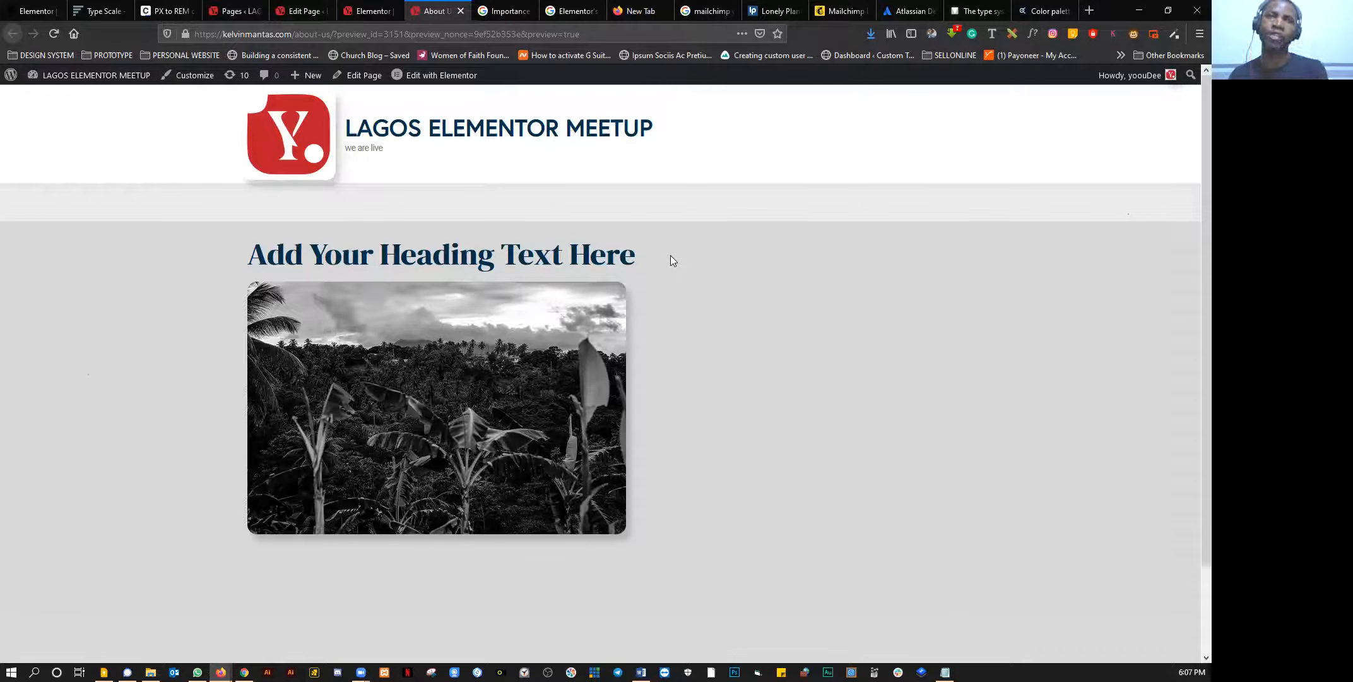
Step: Return to the Home page's Site Settings and open the Lightbox settings
left_click(35, 10)
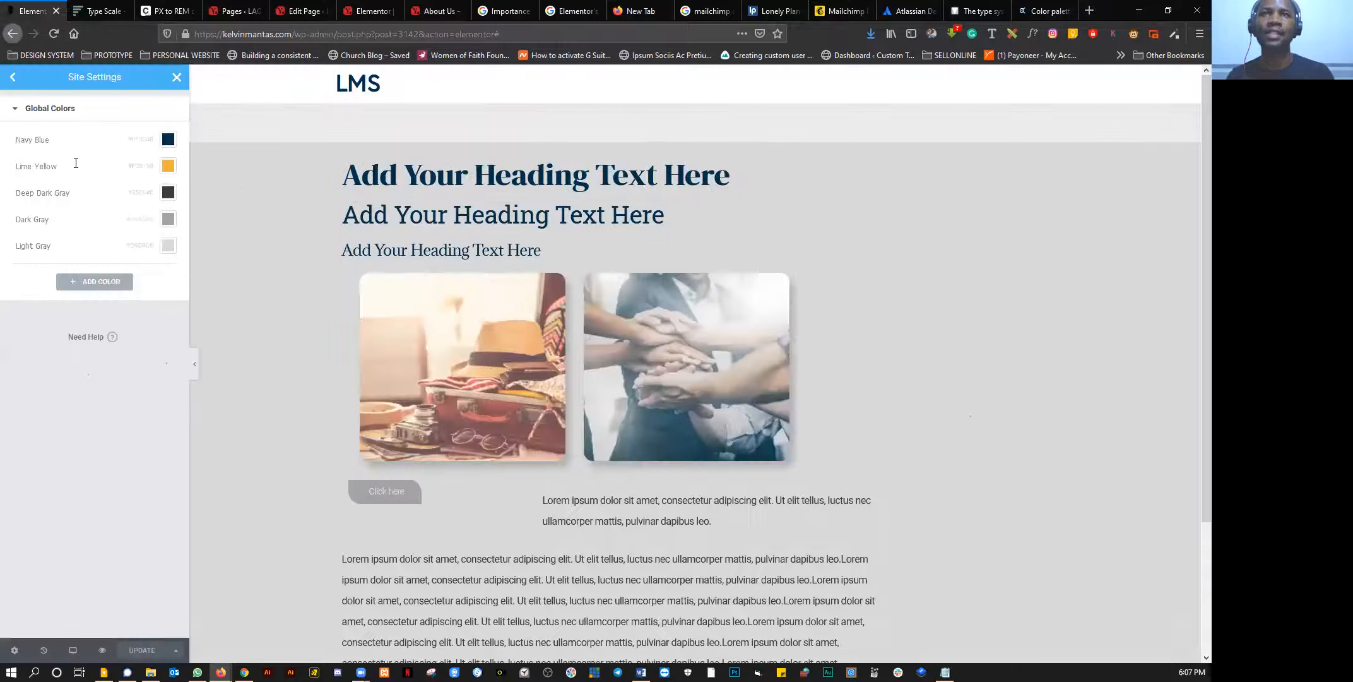
left_click(13, 77)
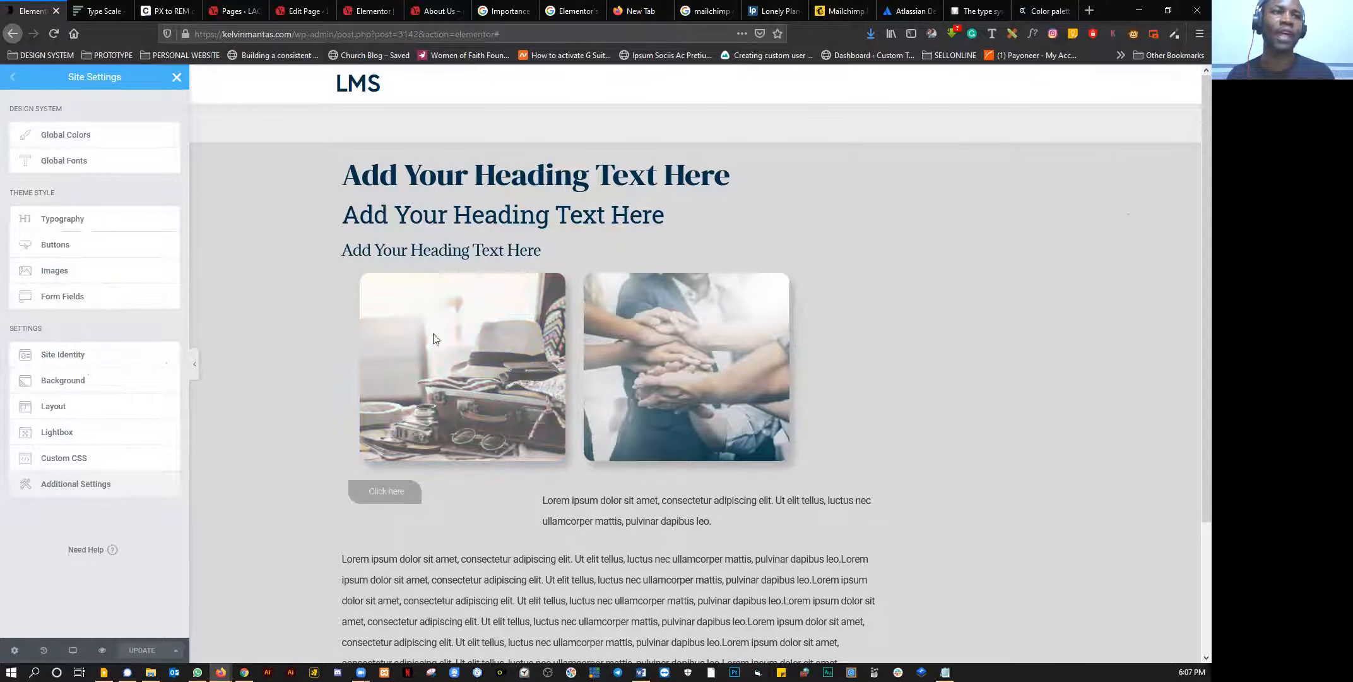
left_click(431, 12)
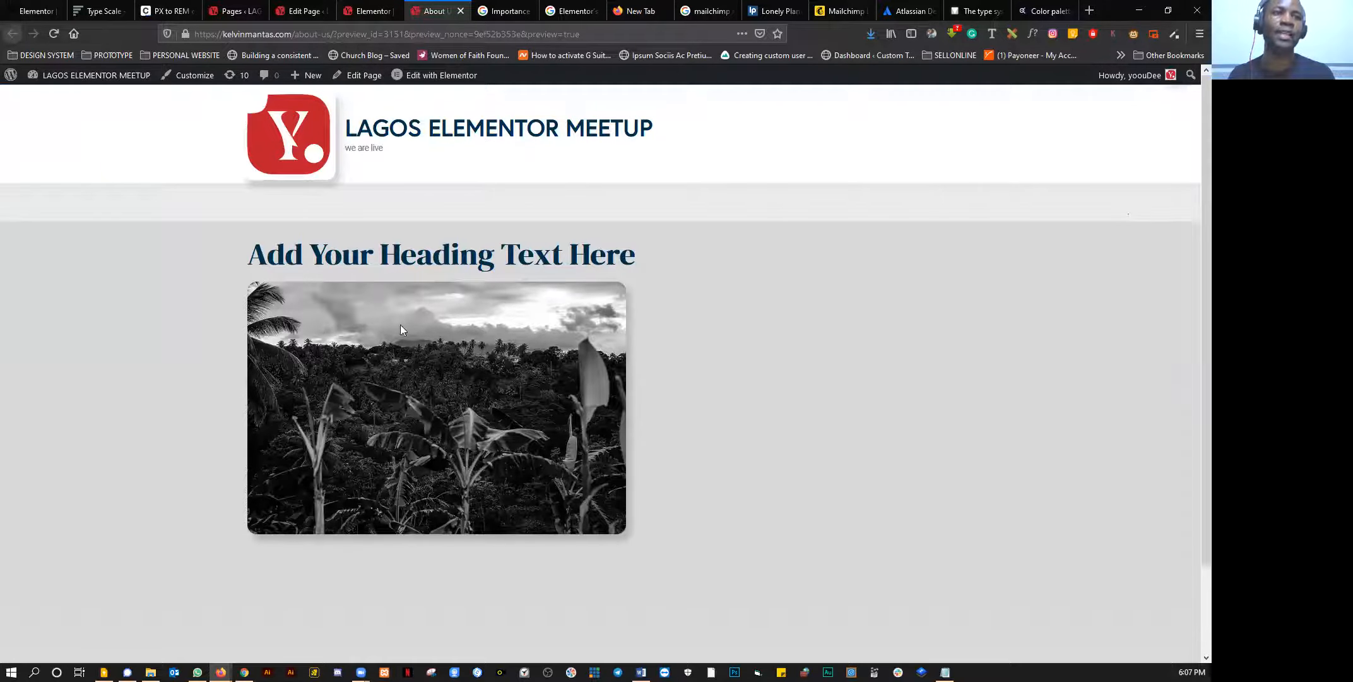
left_click(31, 12)
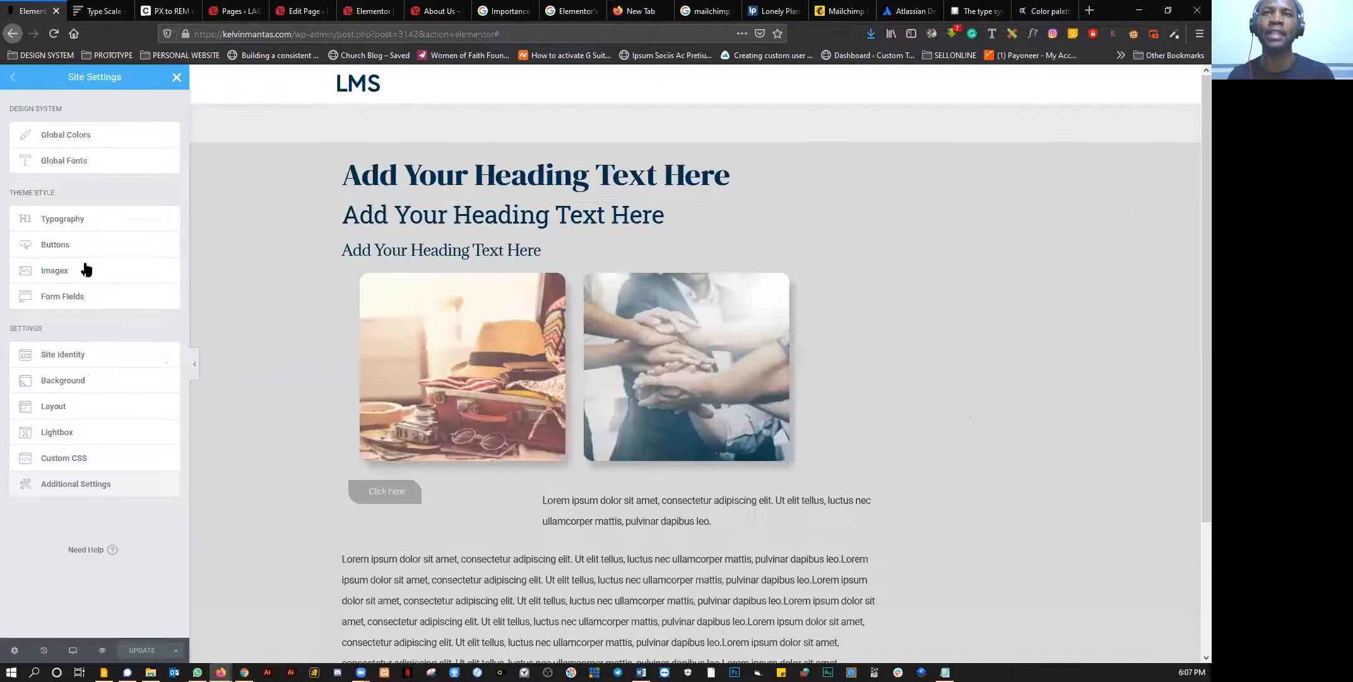
left_click(54, 272)
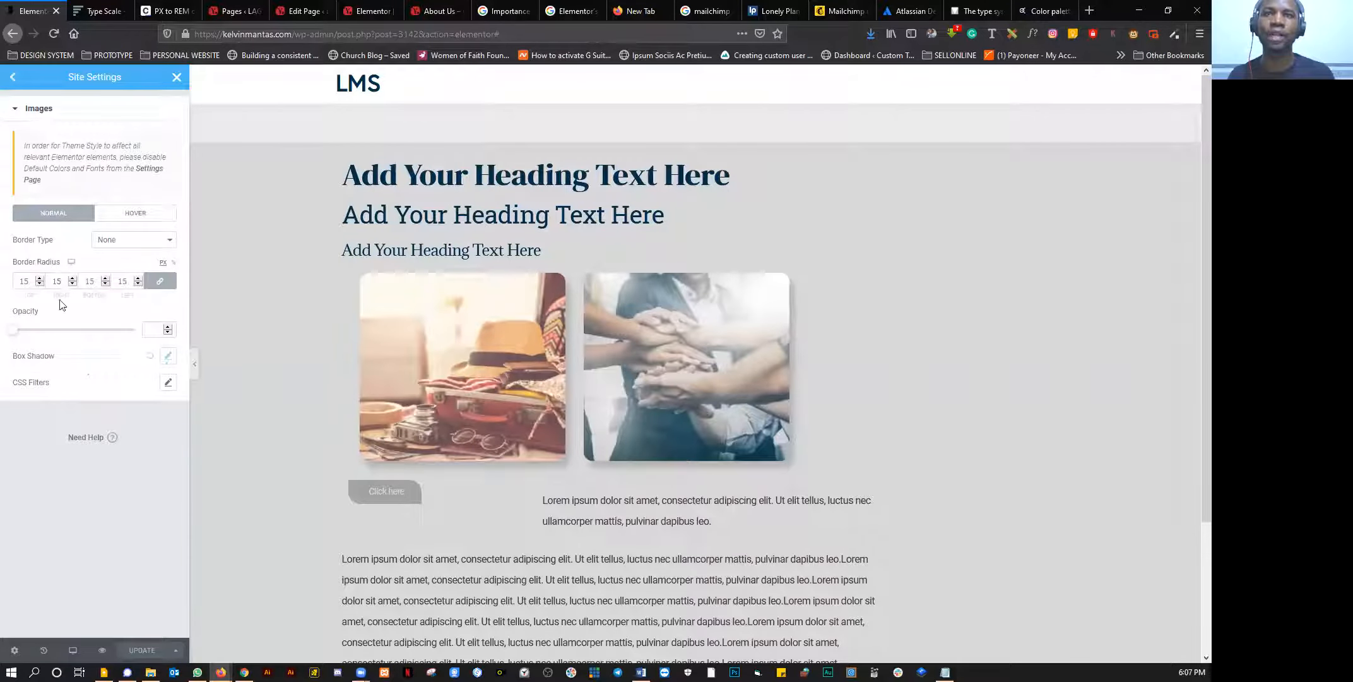
left_click(12, 77)
left_click(51, 434)
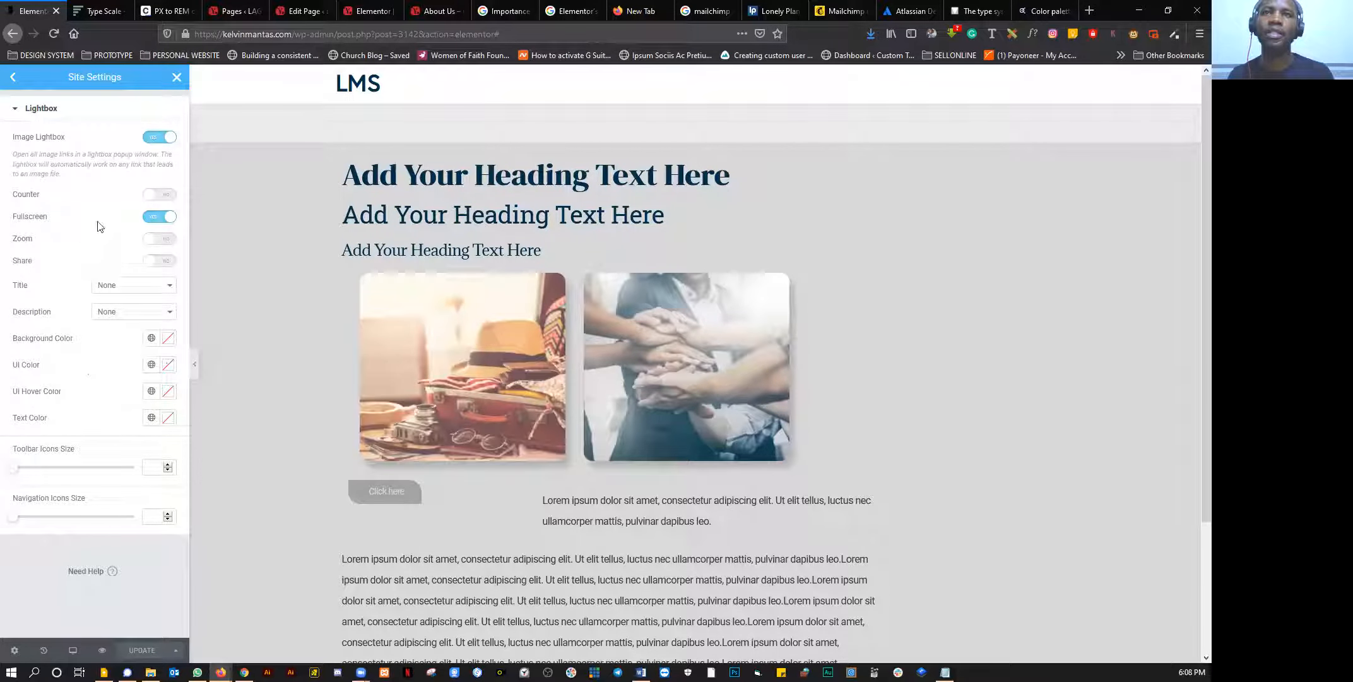
Step: Turn off the lightbox's Fullscreen option, leave its Title at None, and update the site settings
left_click(159, 219)
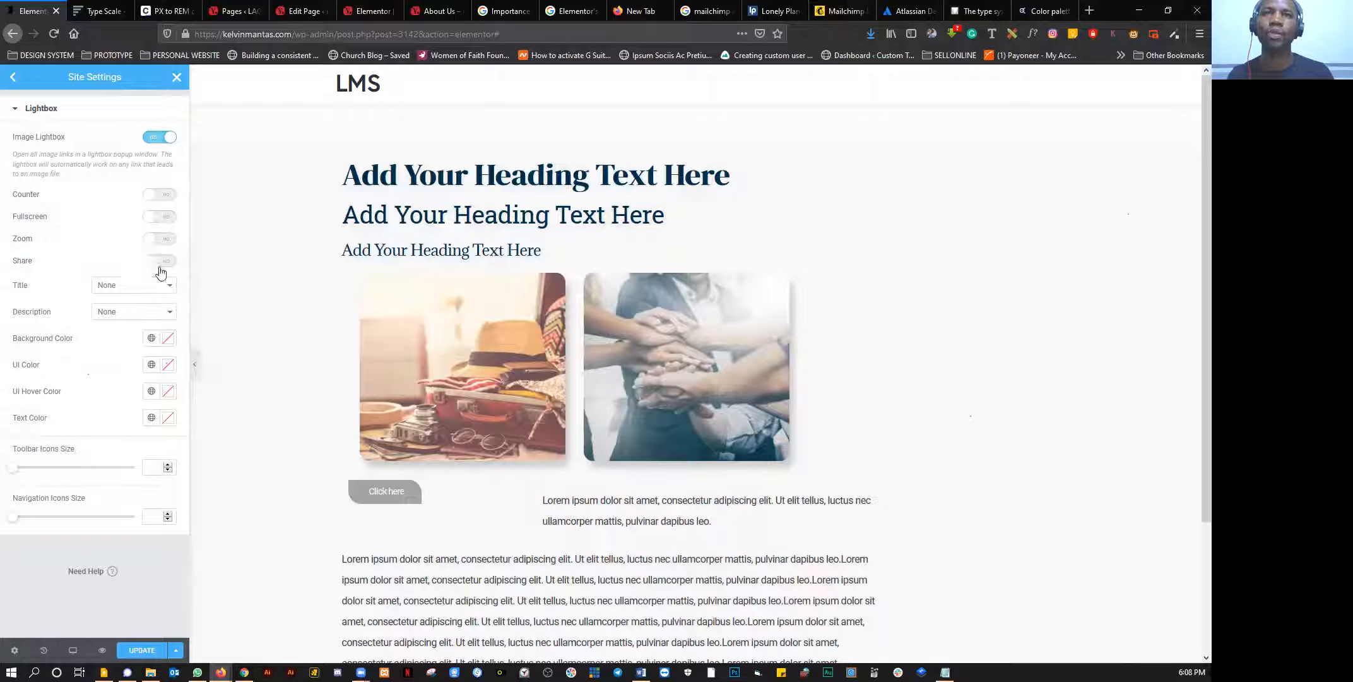
left_click(121, 287)
left_click(122, 294)
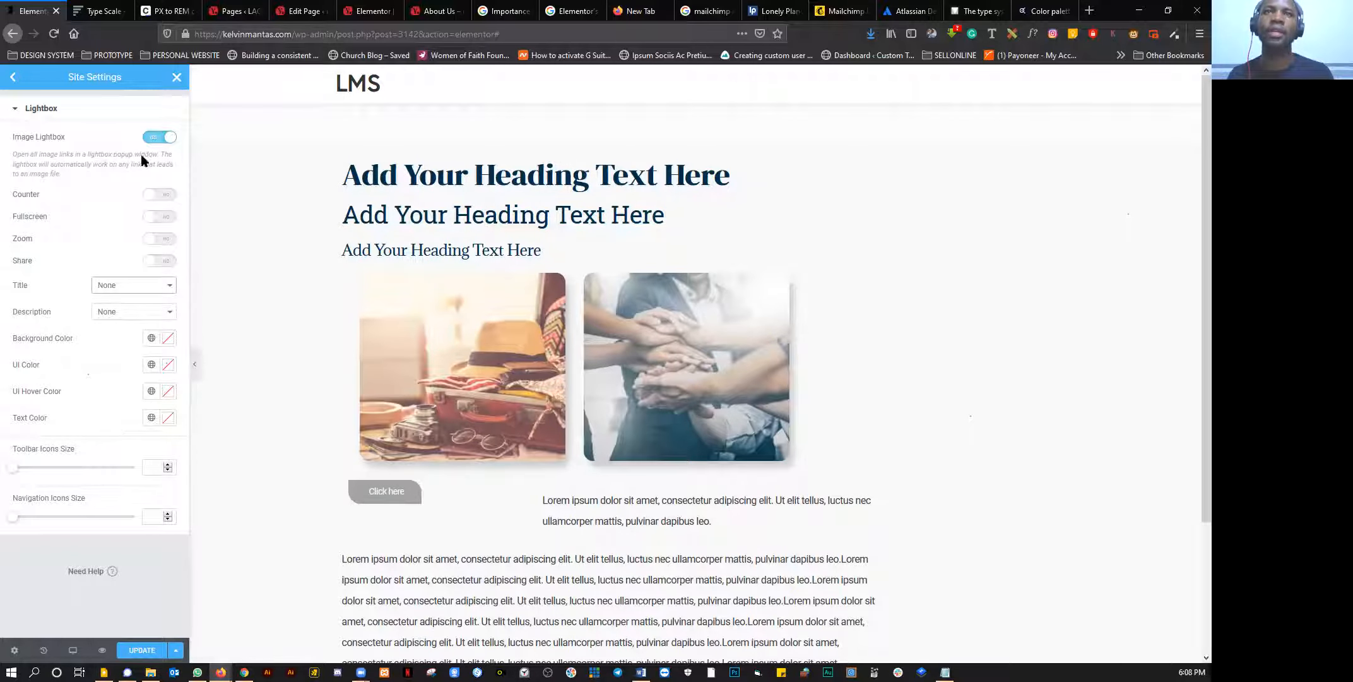
left_click(150, 650)
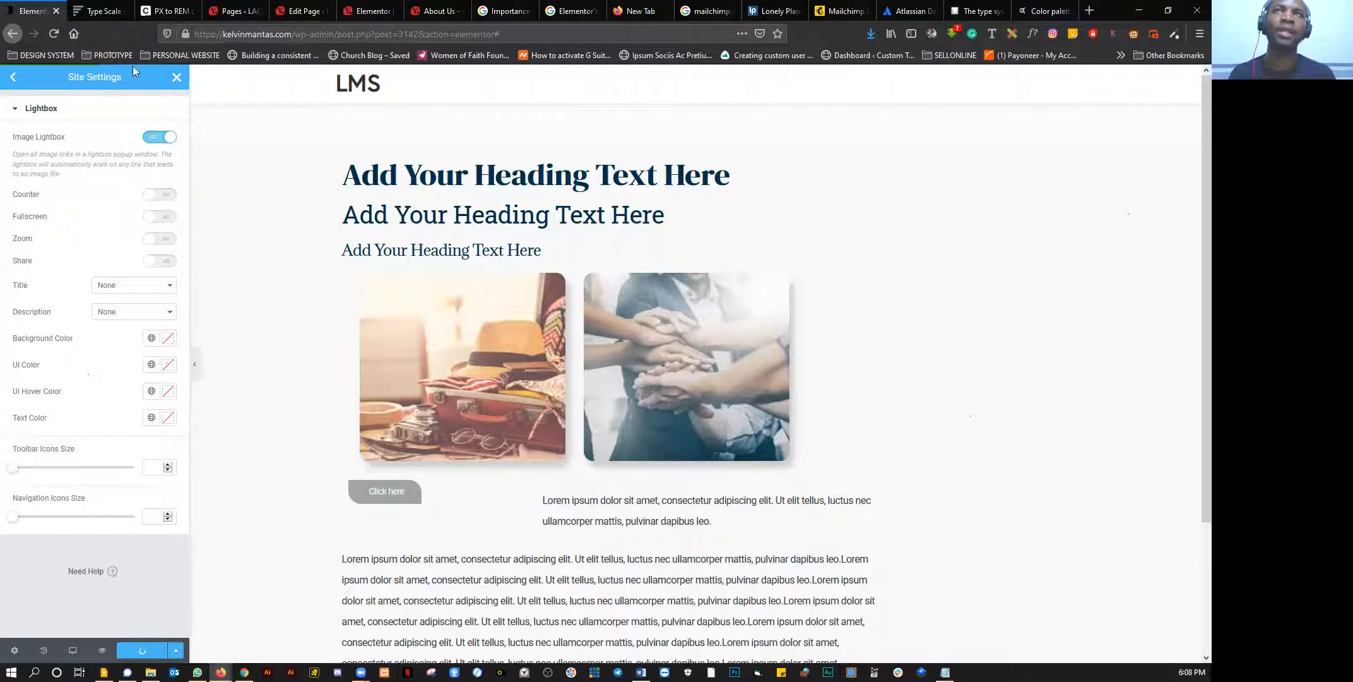
Step: Link the About Us page's image to its Media File, set Lightbox to Yes, and update the page
left_click(363, 13)
left_click(448, 338)
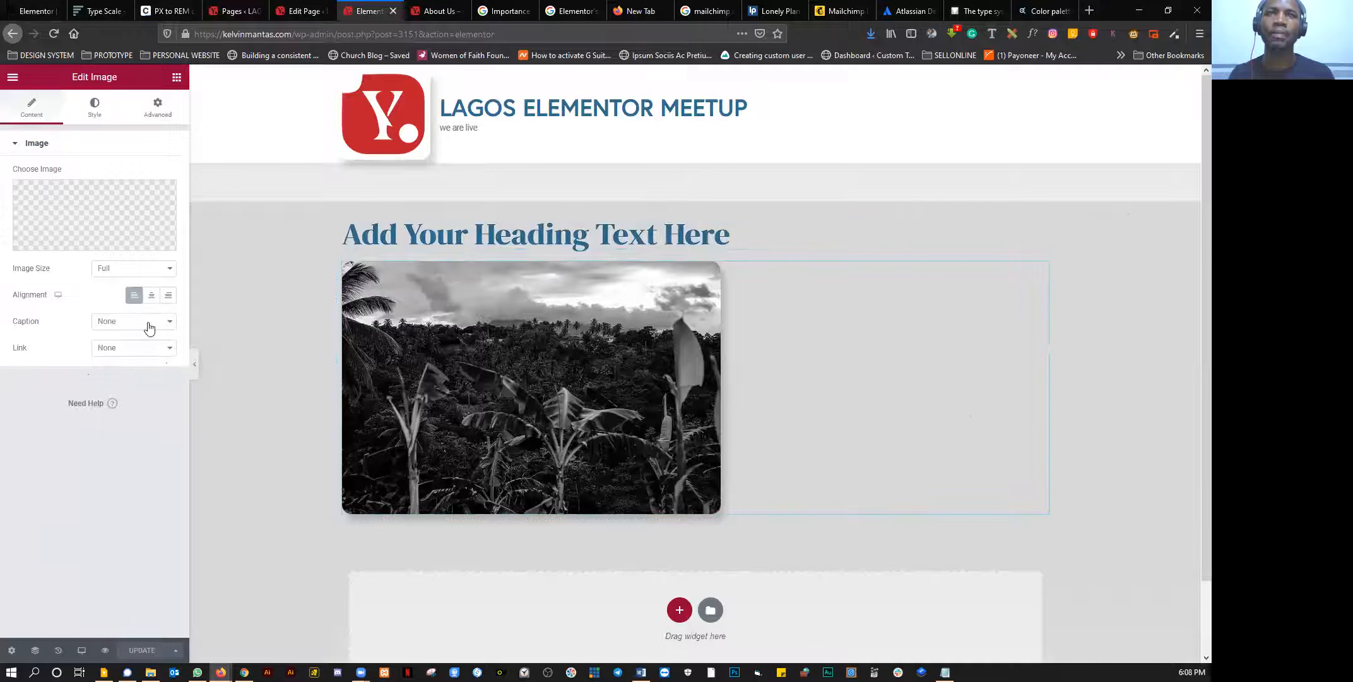
left_click(120, 347)
left_click(138, 379)
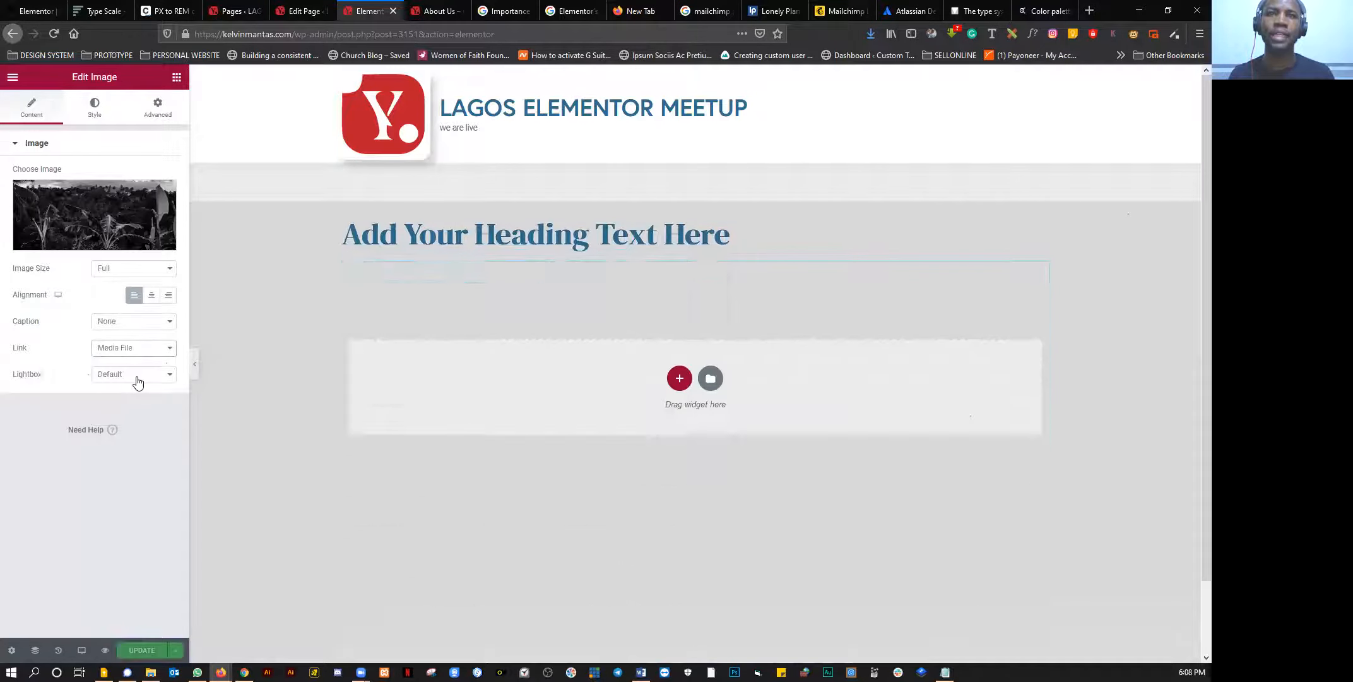
left_click(109, 377)
left_click(116, 409)
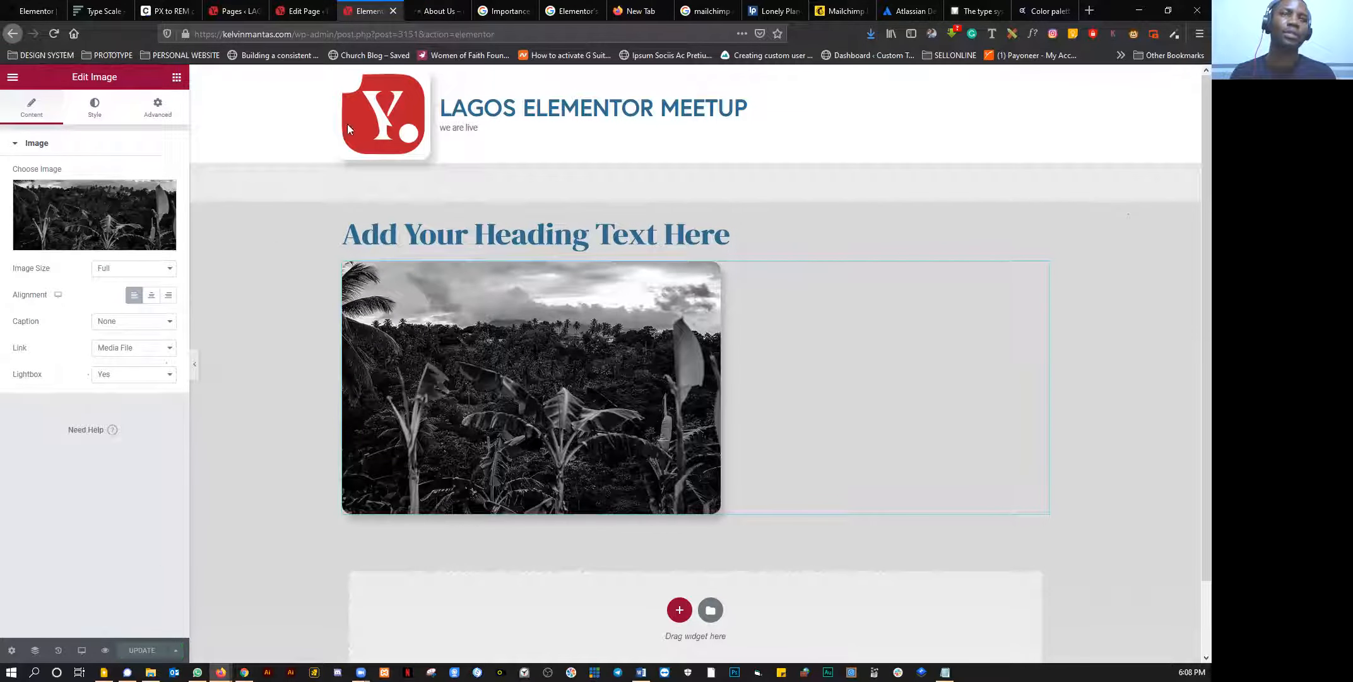
Step: View the About Us preview and open its image in the lightbox to check the available controls
left_click(437, 11)
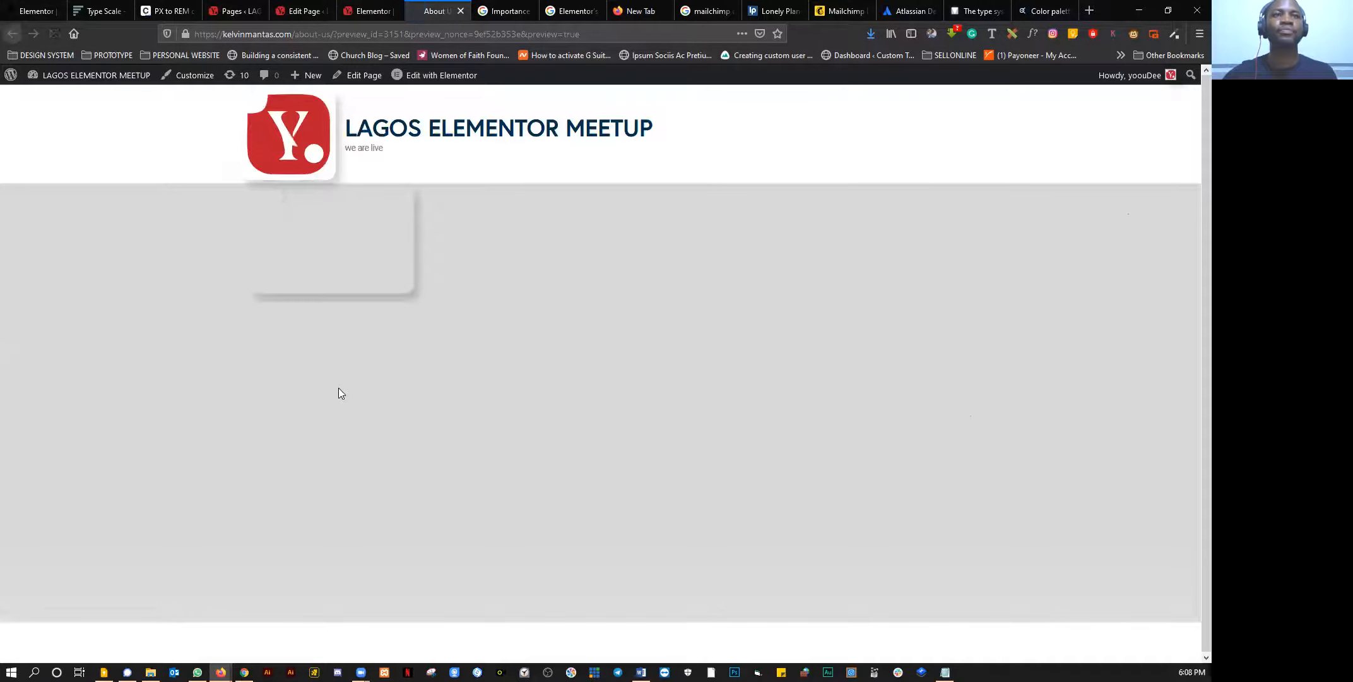
left_click(392, 413)
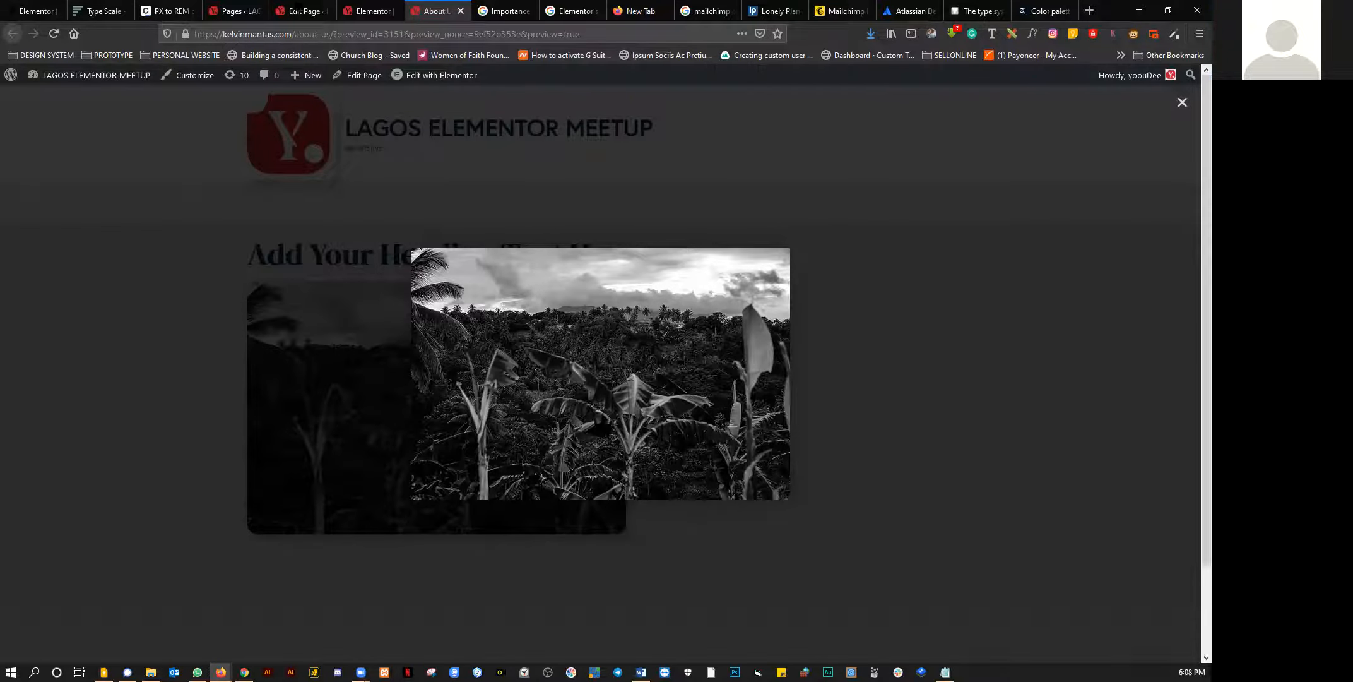
left_click(1181, 106)
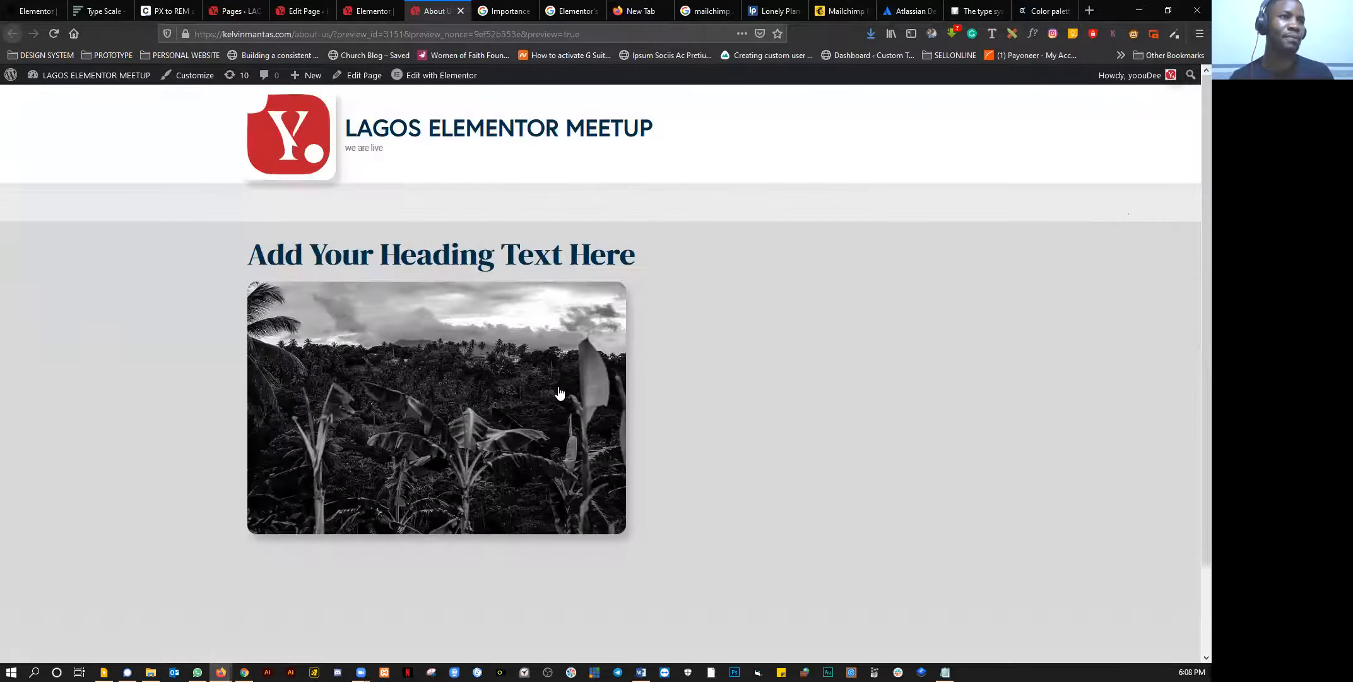
left_click(625, 361)
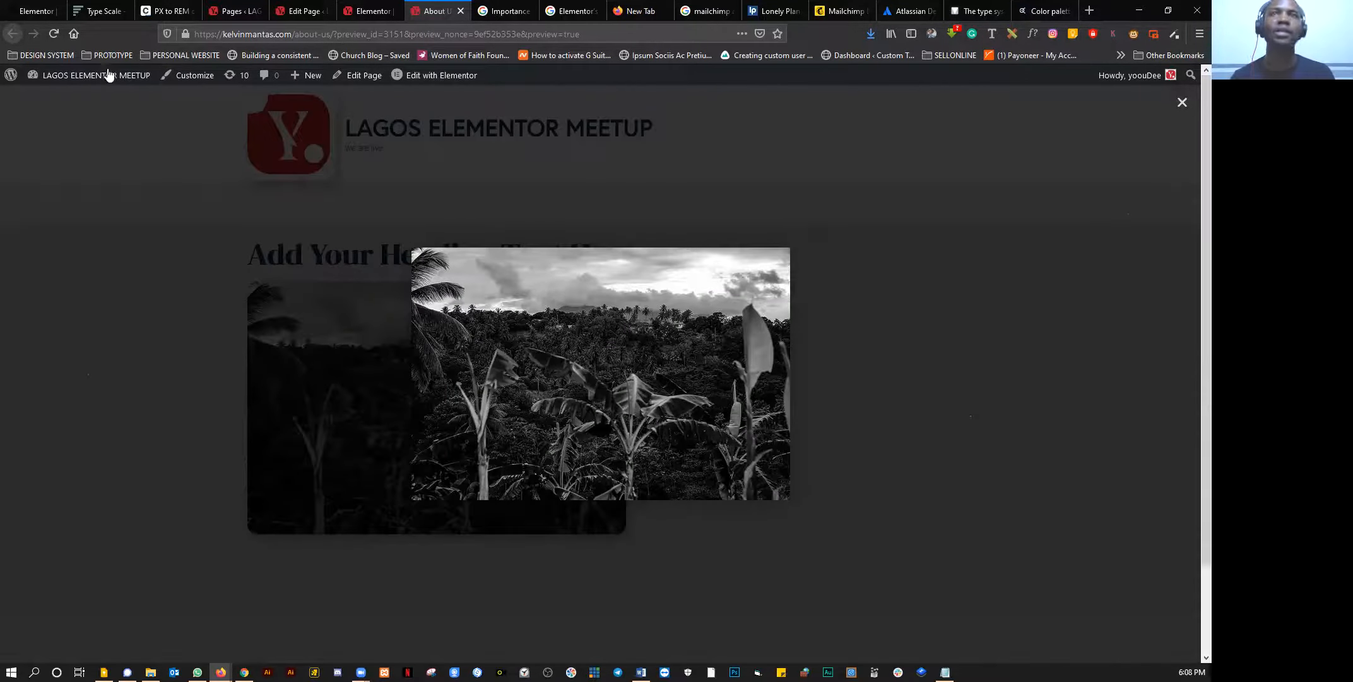
Step: Turn on the Zoom, Fullscreen and Share options for the site's lightbox and update the site settings
left_click(34, 13)
left_click(159, 239)
left_click(159, 216)
left_click(157, 261)
left_click(137, 652)
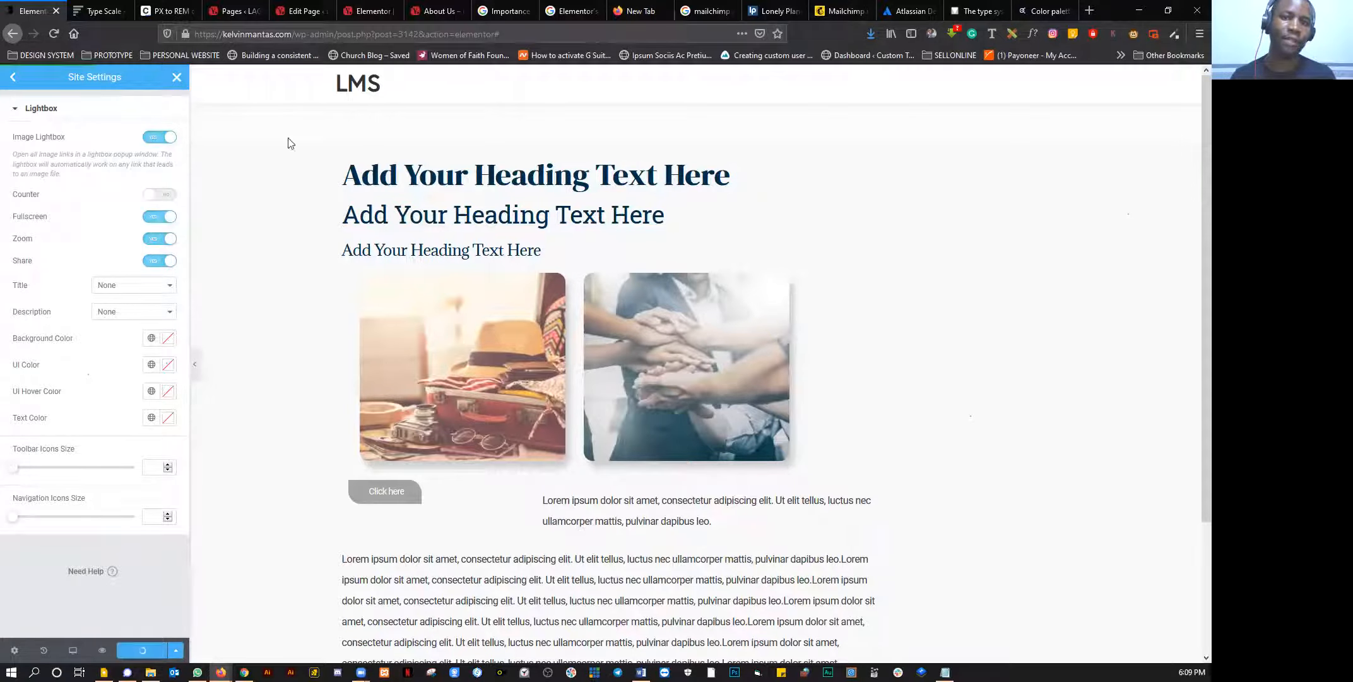
Step: Reload the About Us preview, open the image in the lightbox, and test its full-screen control
left_click(435, 10)
left_click(388, 175)
left_click(55, 33)
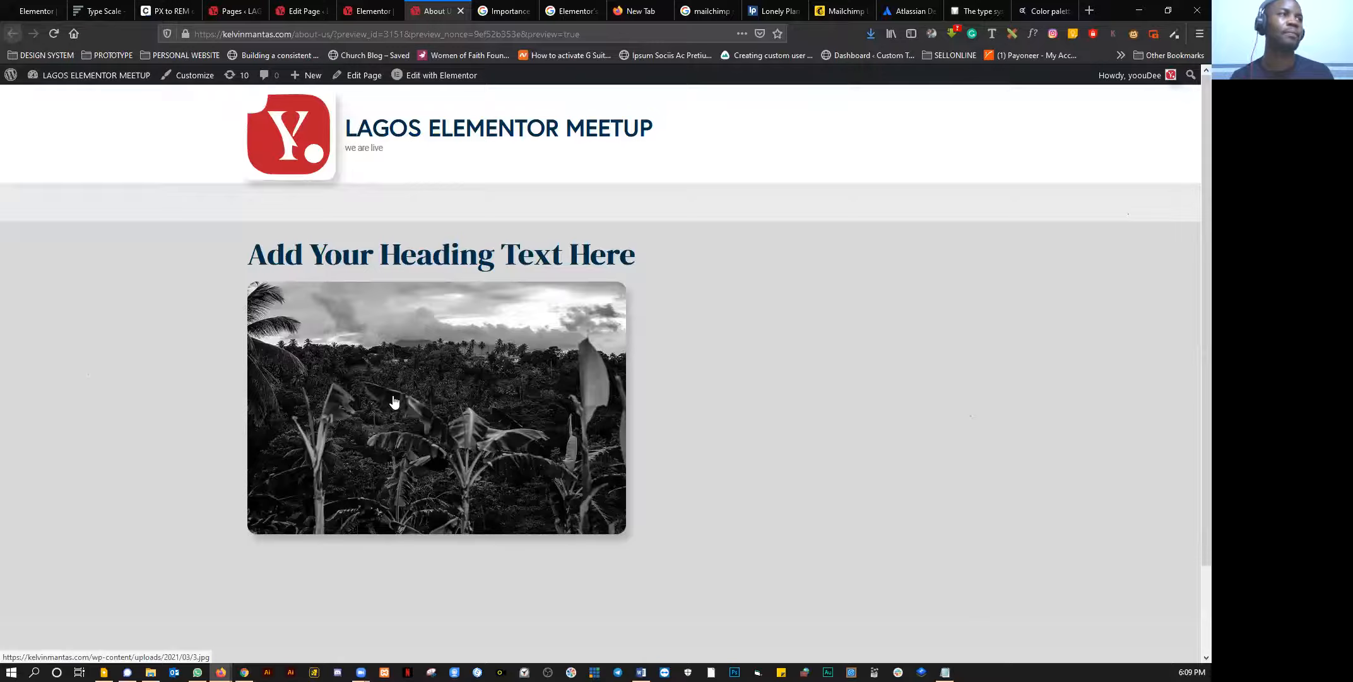
left_click(394, 401)
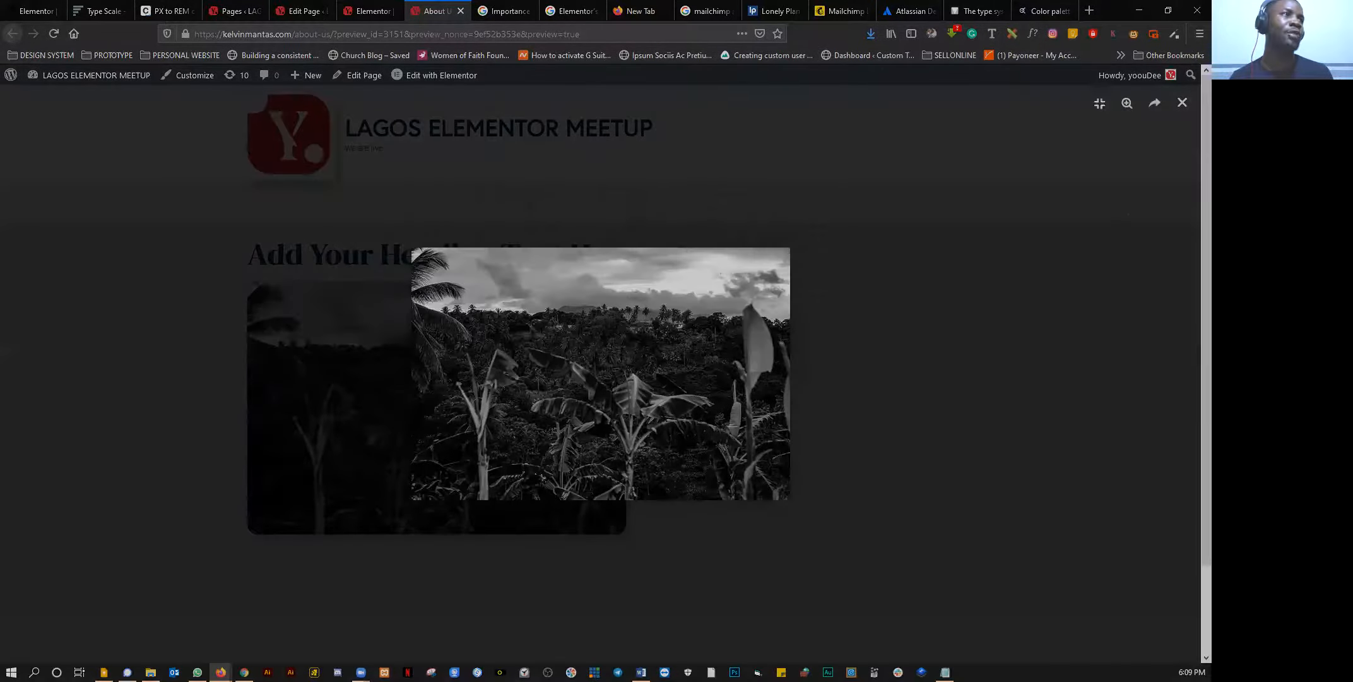
left_click(1099, 106)
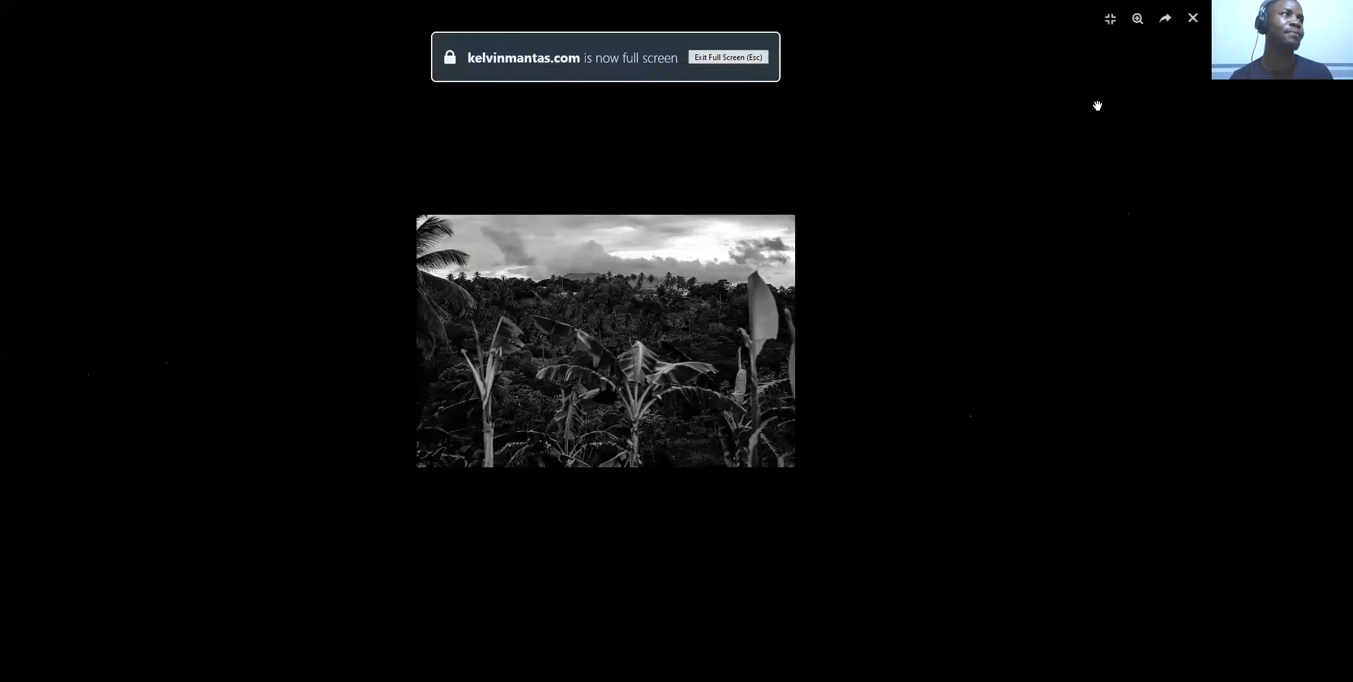
left_click(1098, 105)
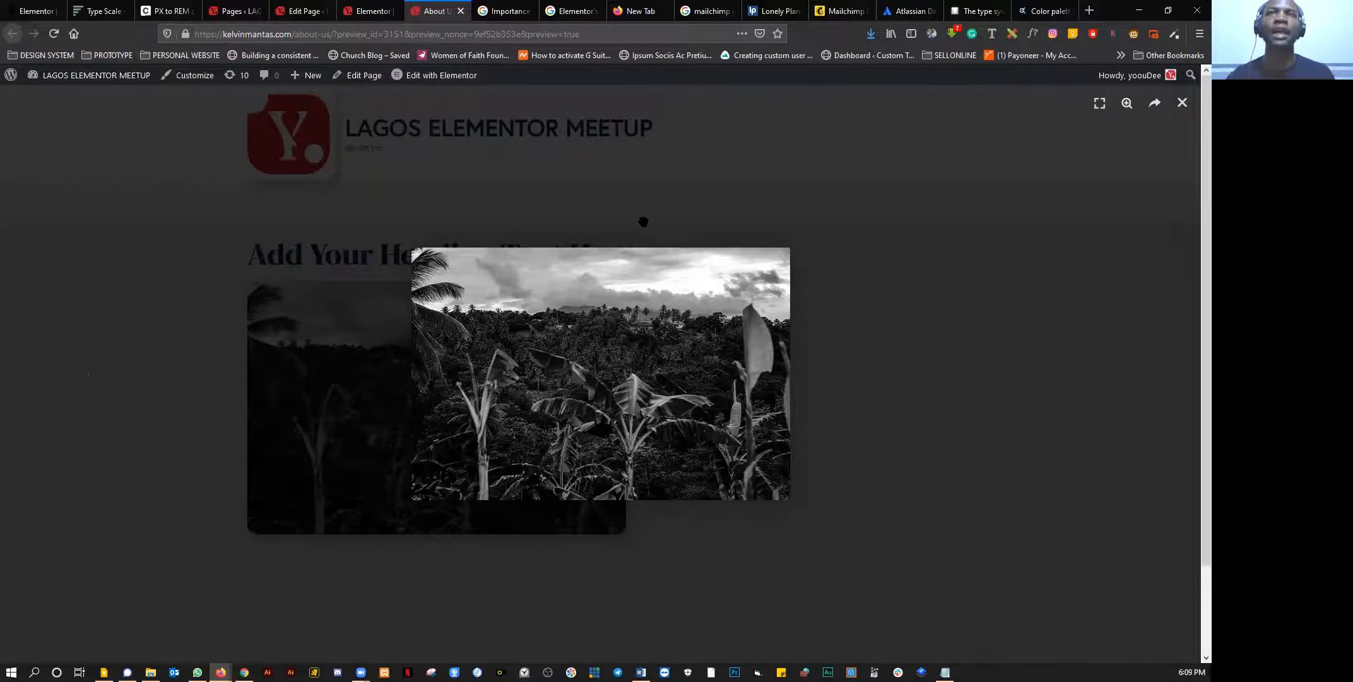
Step: Set the site lightbox's Background Color to the global Lime Yellow and update the site settings
left_click(35, 11)
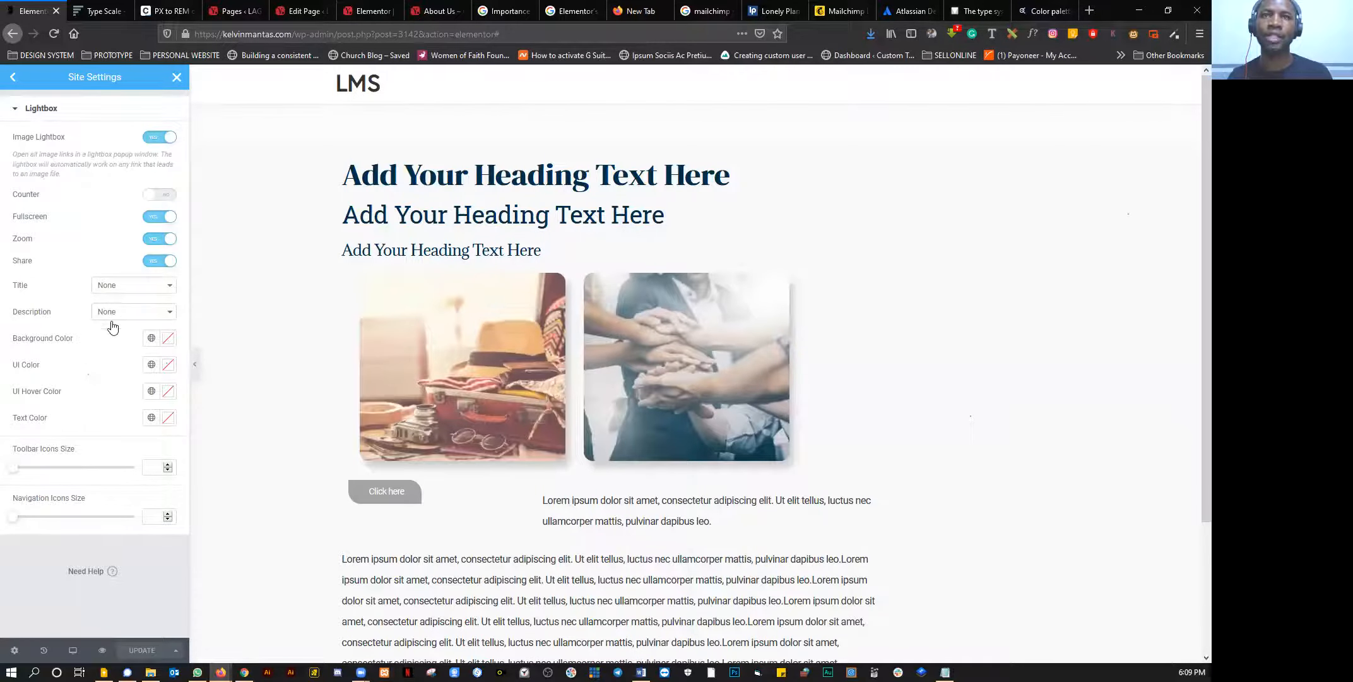
left_click(438, 12)
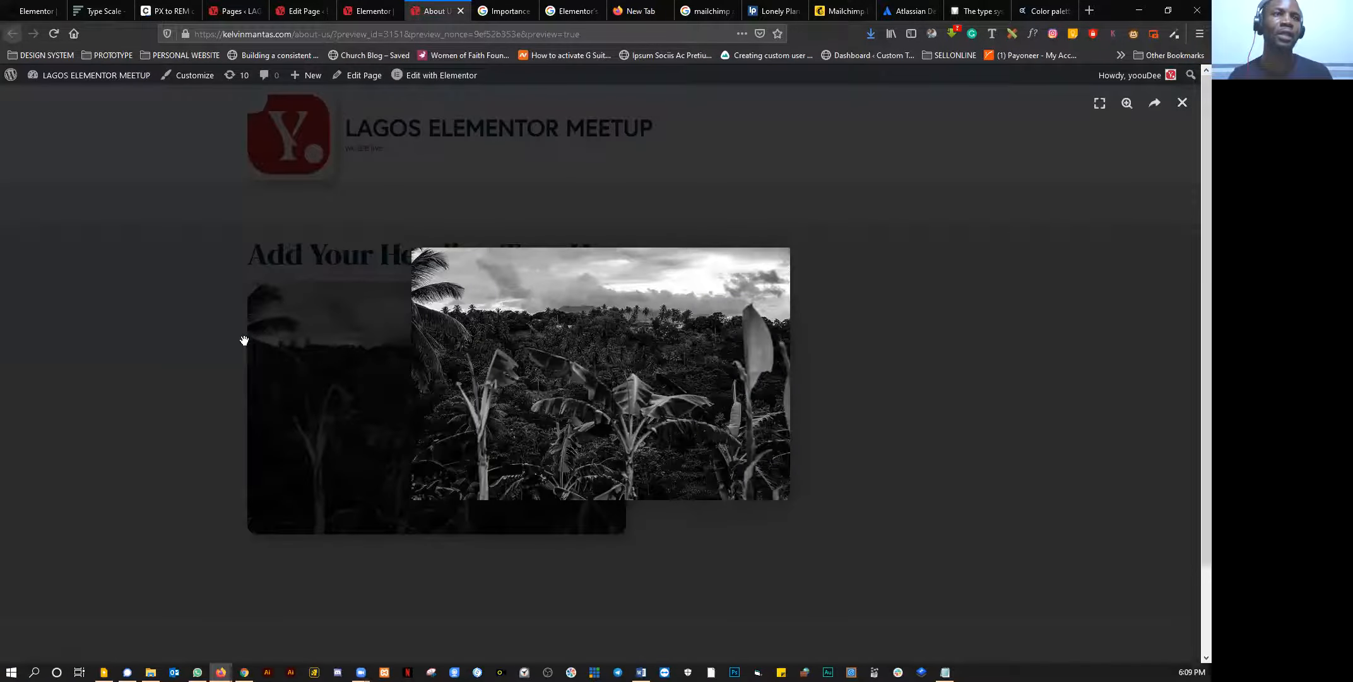
left_click(22, 9)
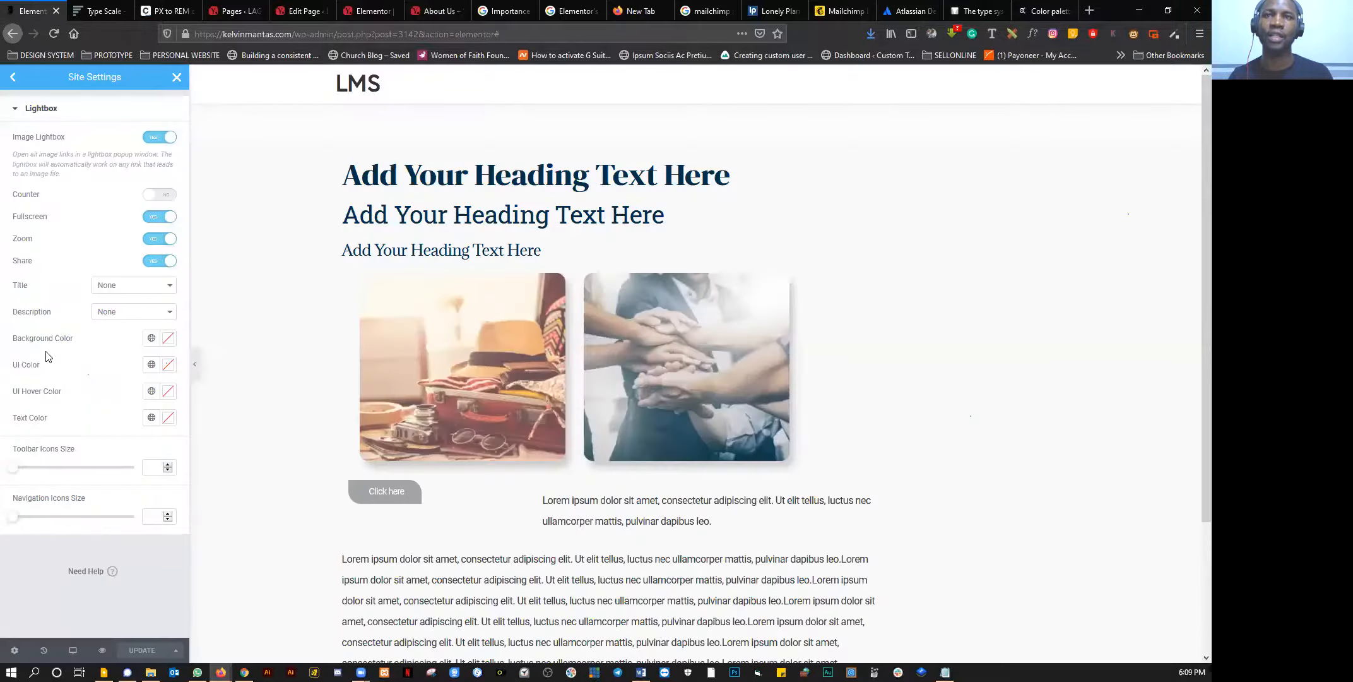
left_click(168, 339)
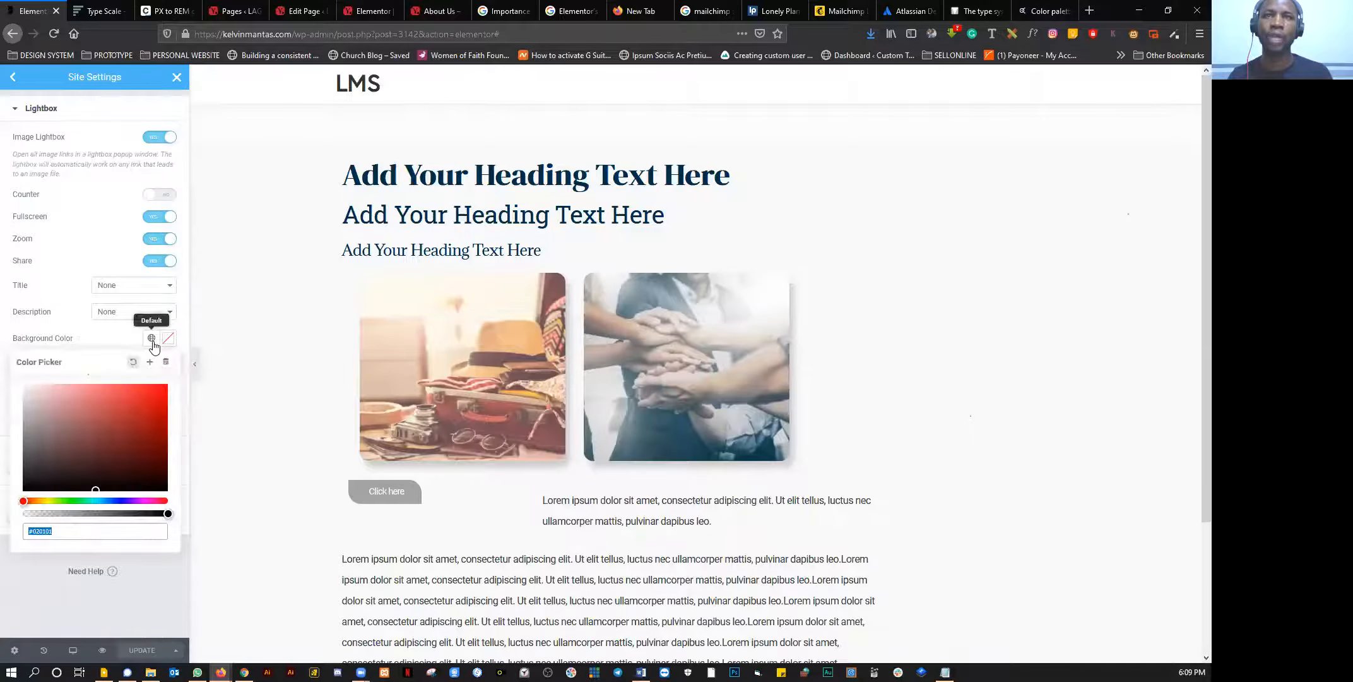
left_click(151, 338)
left_click(152, 338)
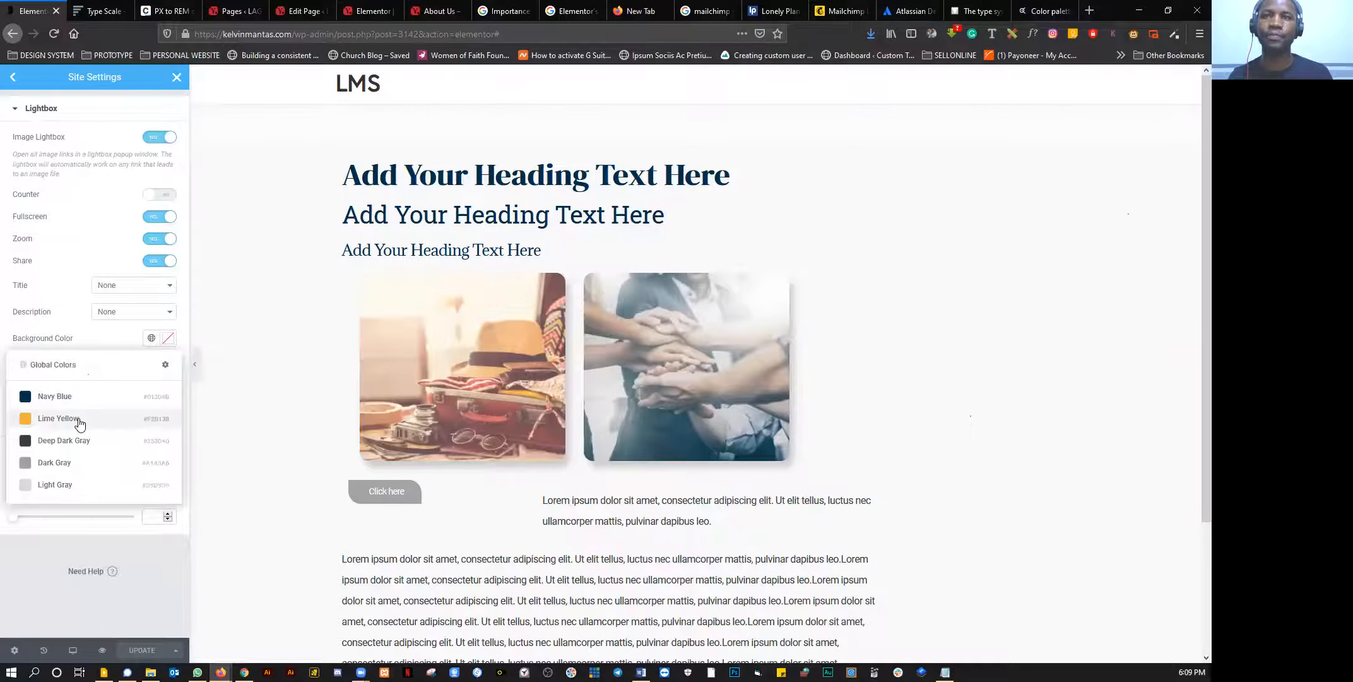
left_click(58, 419)
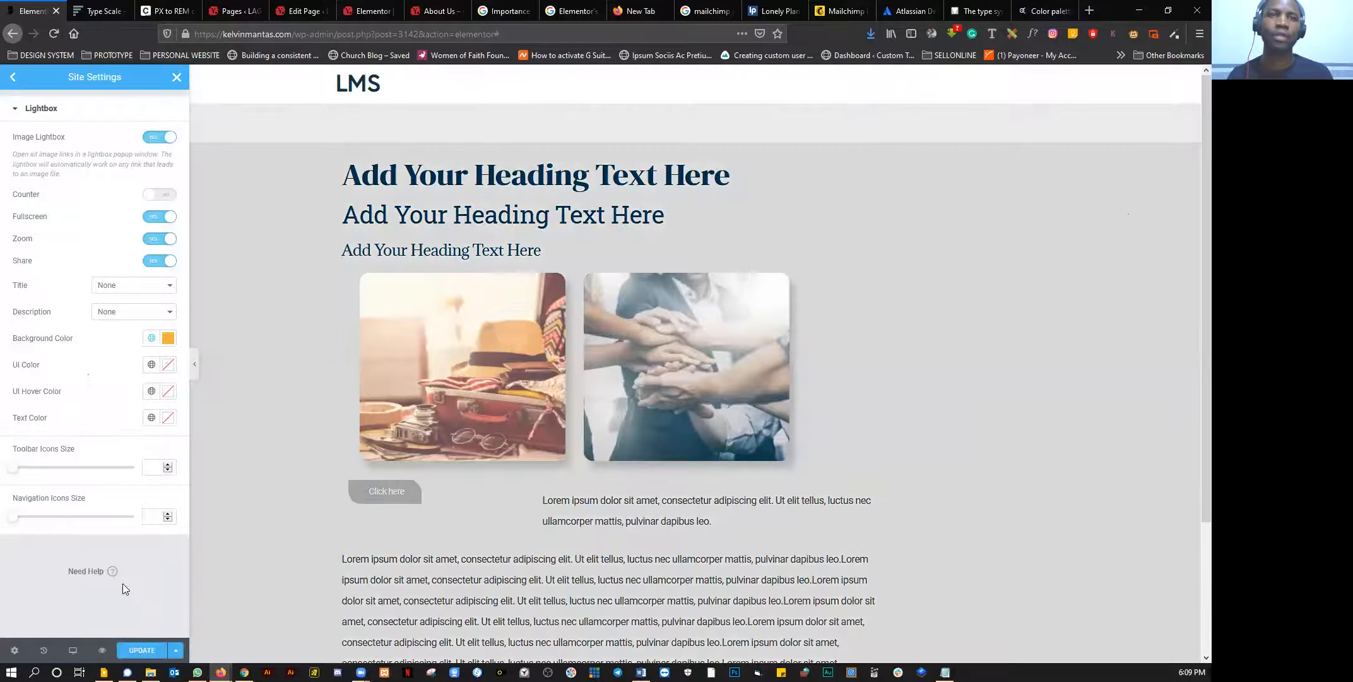
left_click(132, 656)
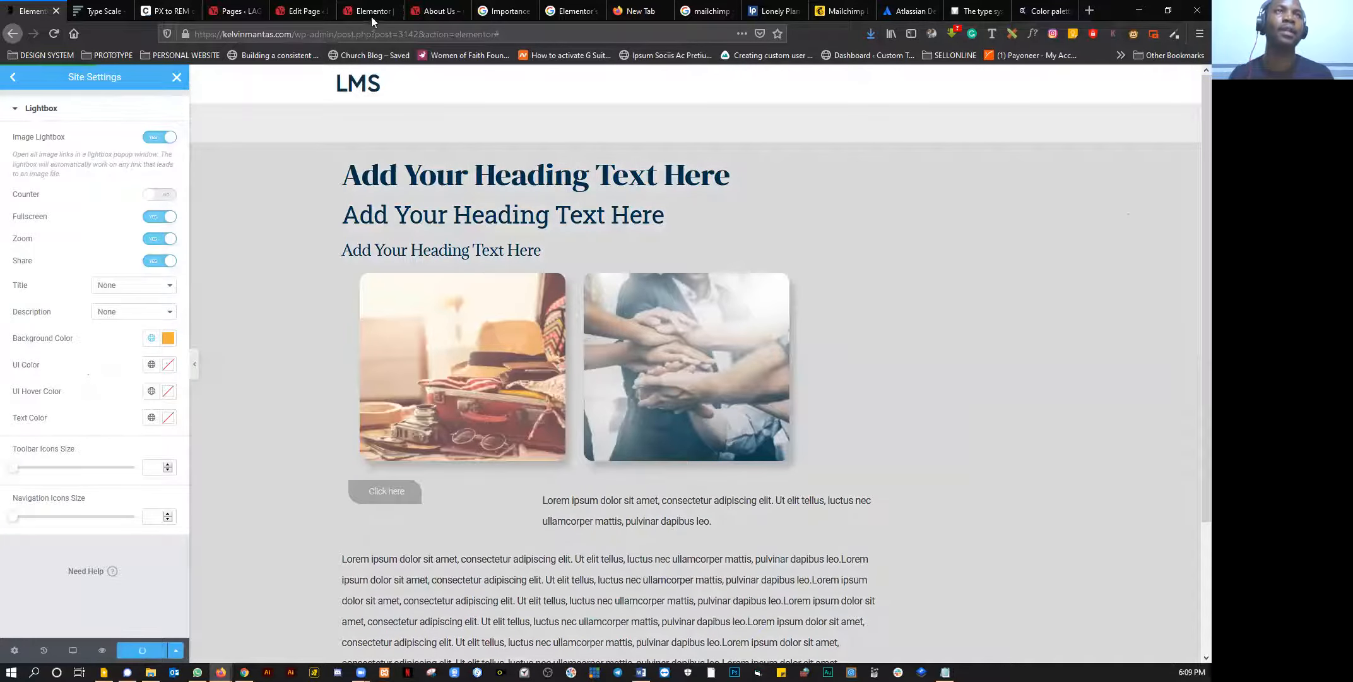
Step: Reload the About Us preview and open its image in the lightbox to check the background color
left_click(427, 14)
key("F5")
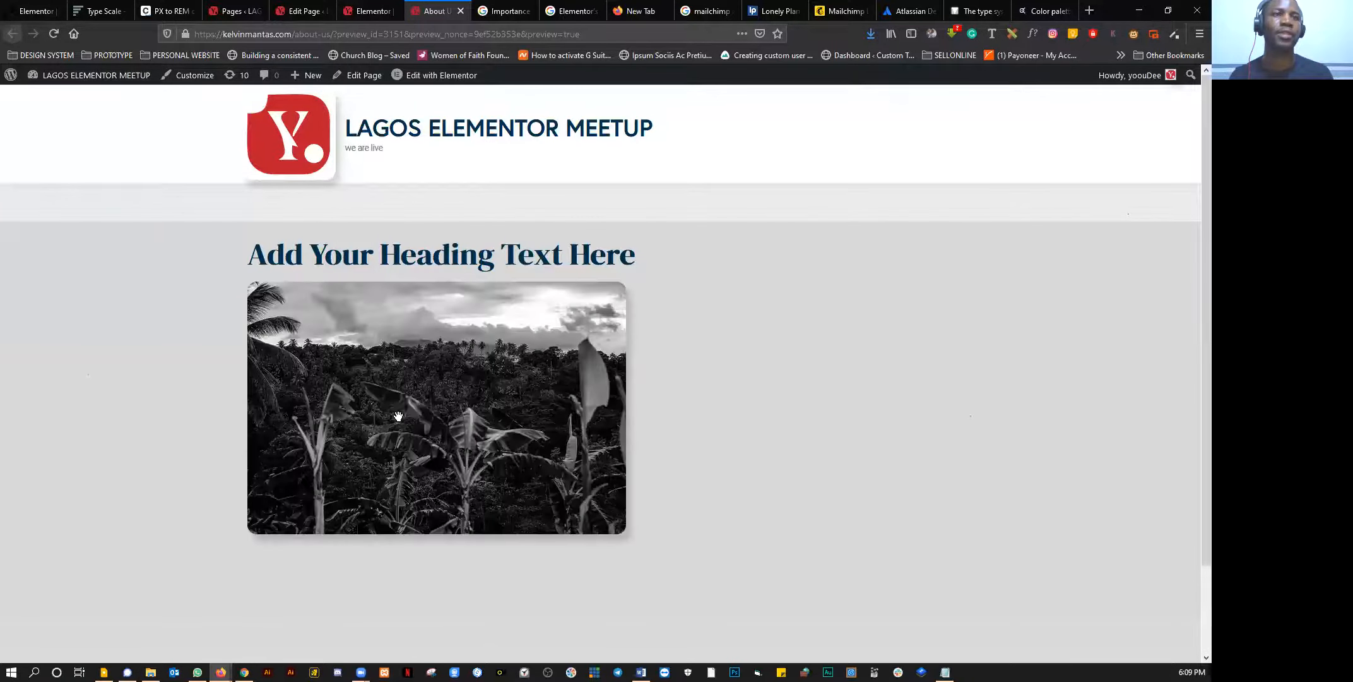
left_click(398, 416)
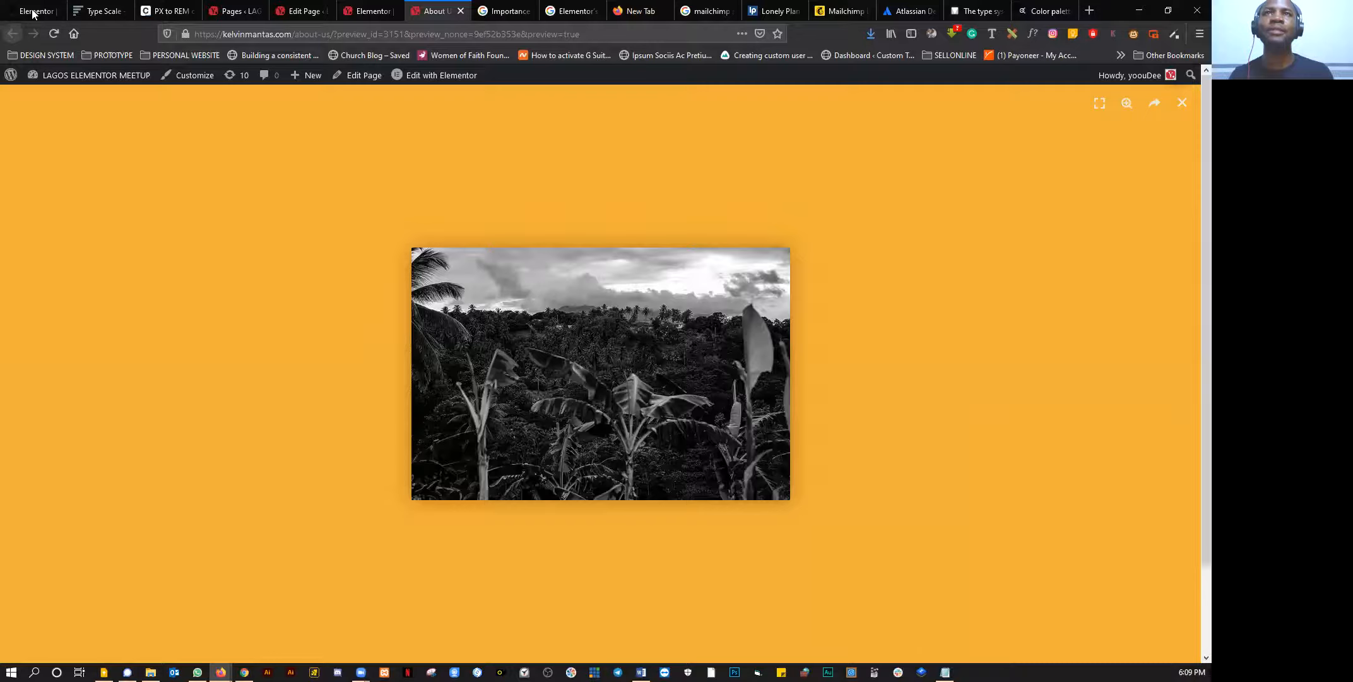
Step: Set the site lightbox's UI Hover Color to the global Navy Blue and its UI Color to Deep Dark Gray
key("ctrl+1")
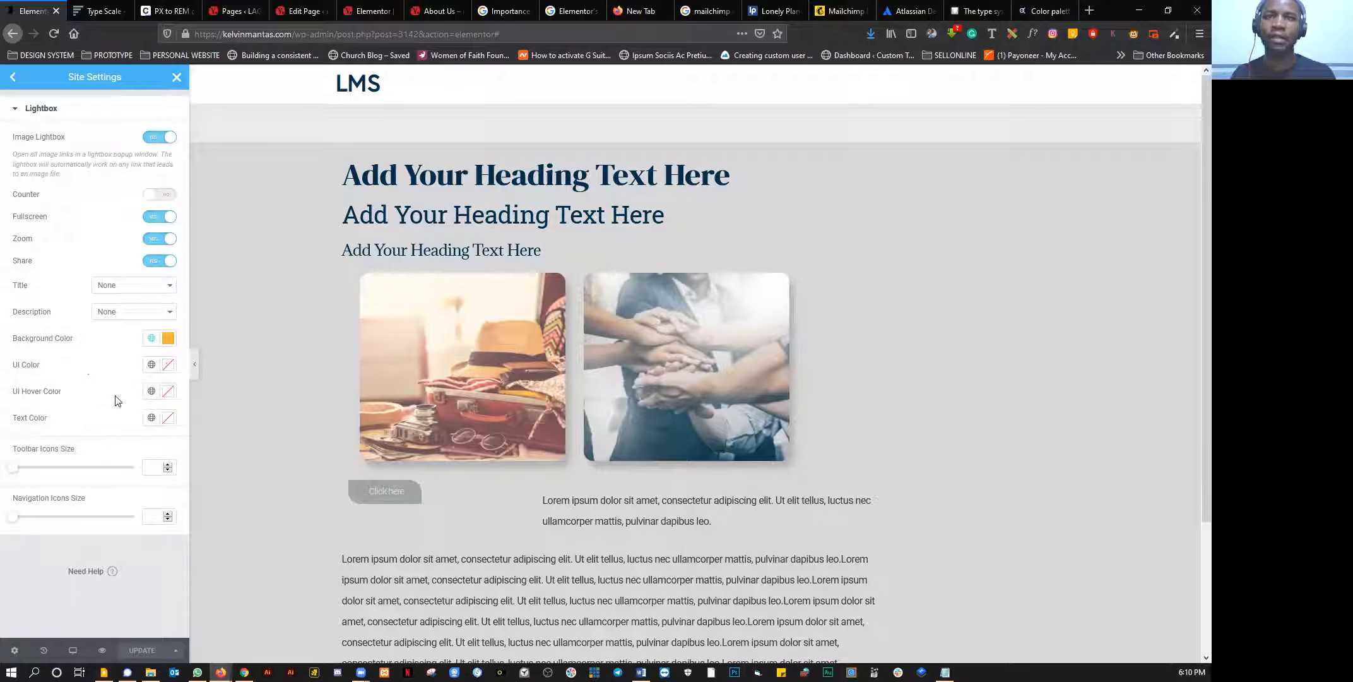
left_click(147, 393)
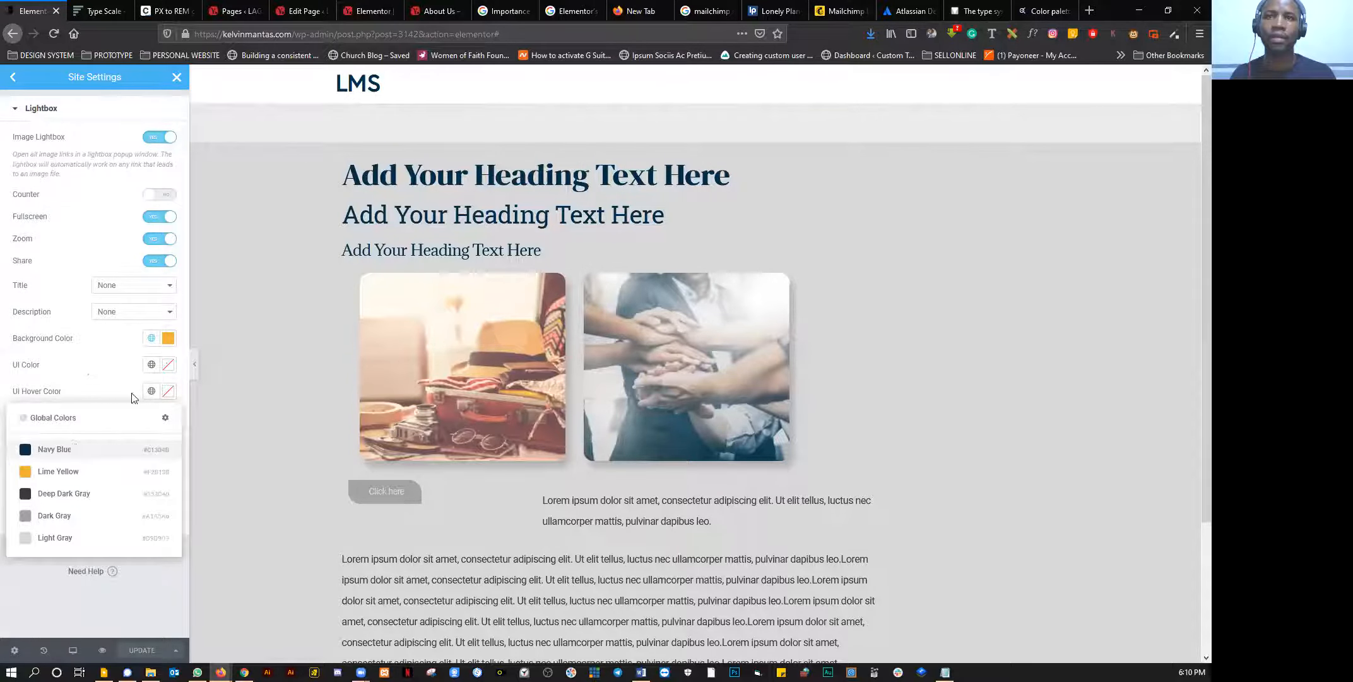
left_click(135, 396)
left_click(152, 366)
left_click(82, 471)
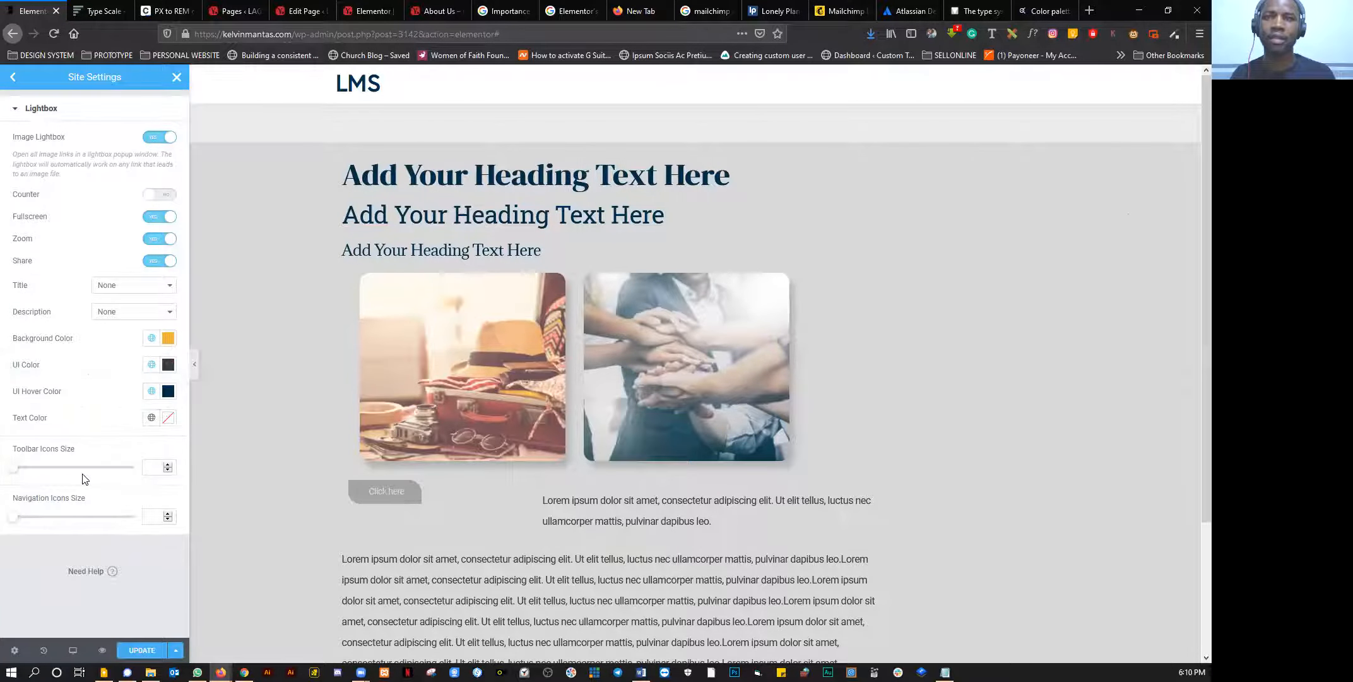
Step: Set the lightbox Text Color to the global Dark Gray, turn off Share, and update the site settings
left_click(149, 422)
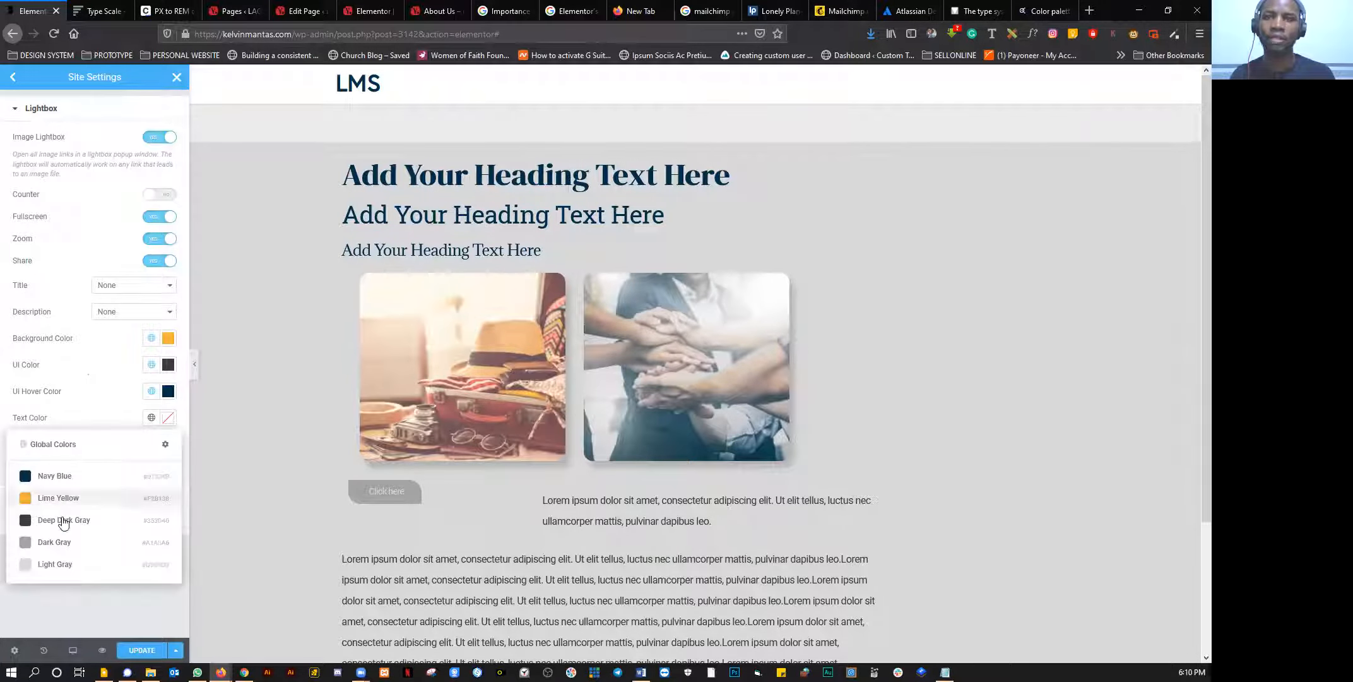
left_click(63, 544)
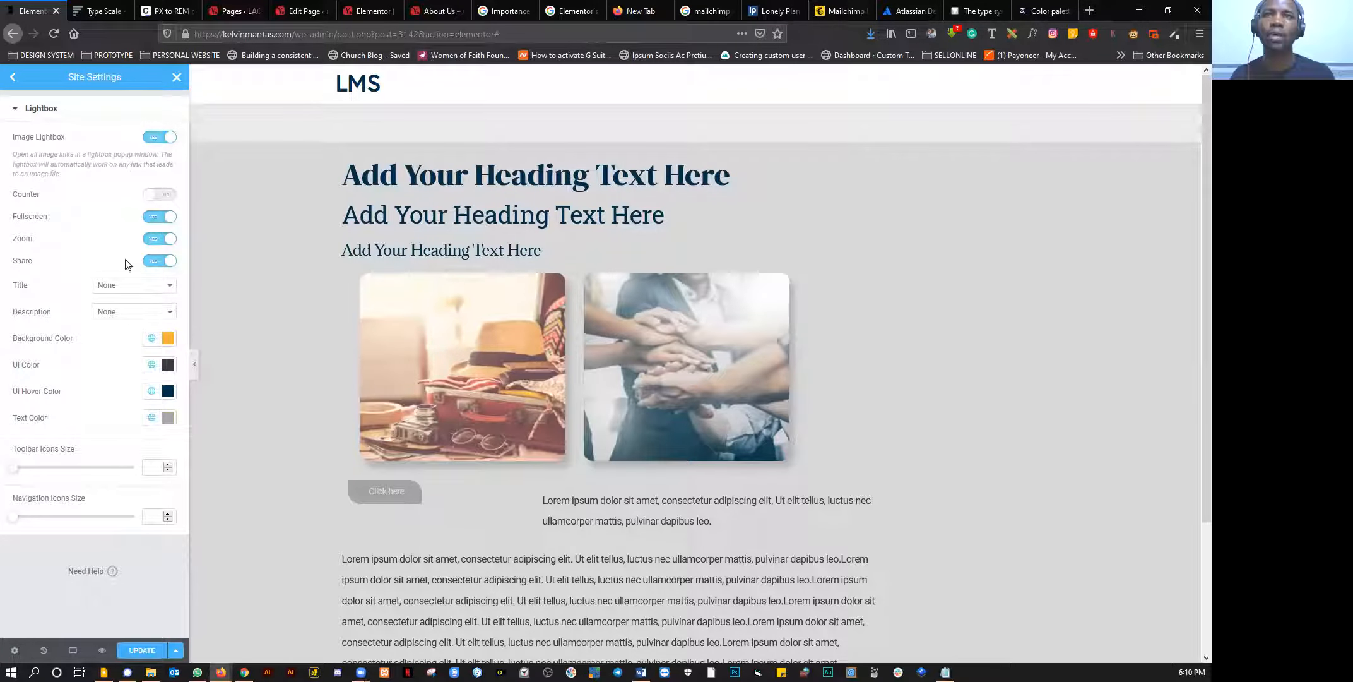
left_click(153, 262)
left_click(142, 651)
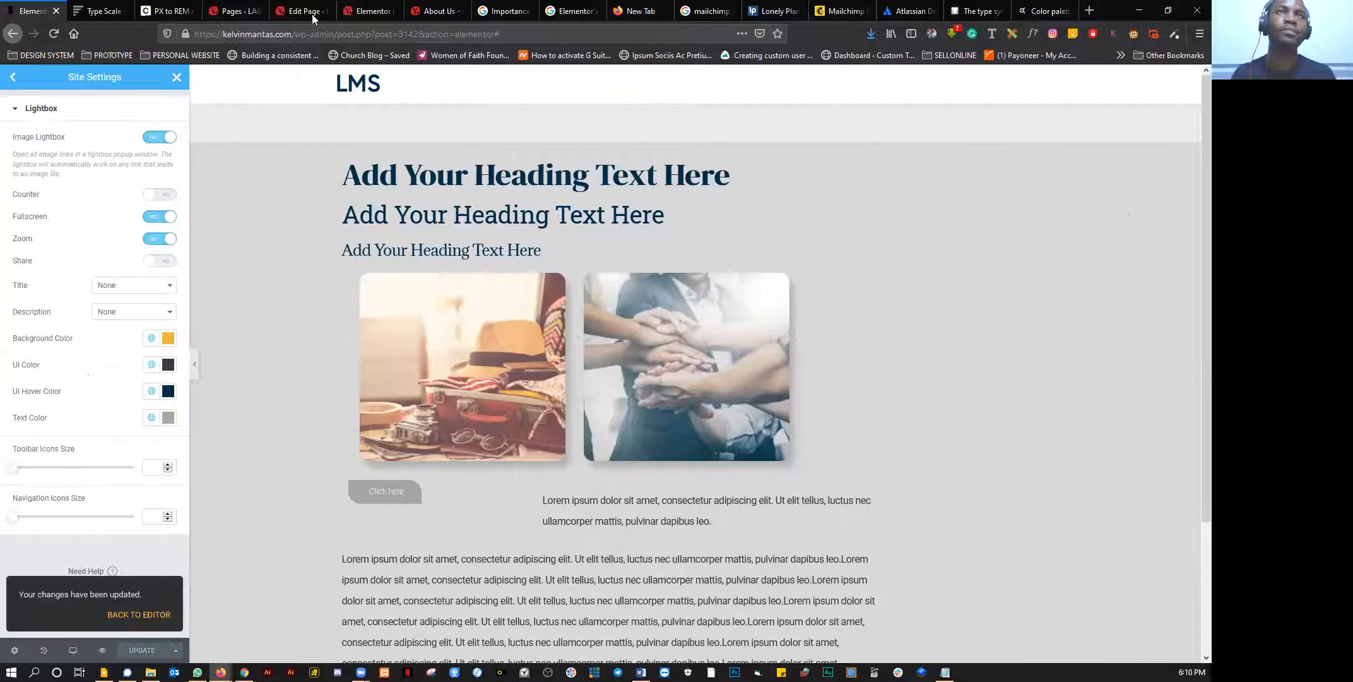
Step: Reload the About Us preview, open the image to check the lightbox's icon colors and controls, and close it
left_click(437, 10)
left_click(56, 34)
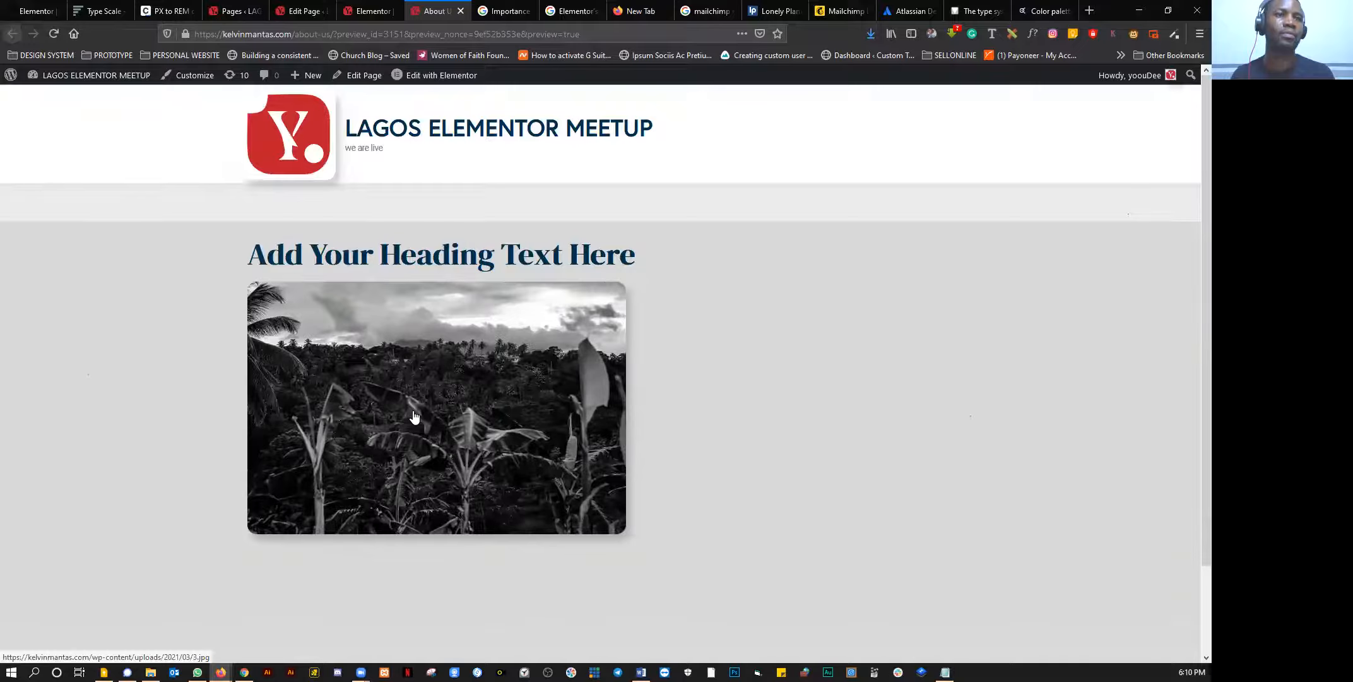
left_click(414, 417)
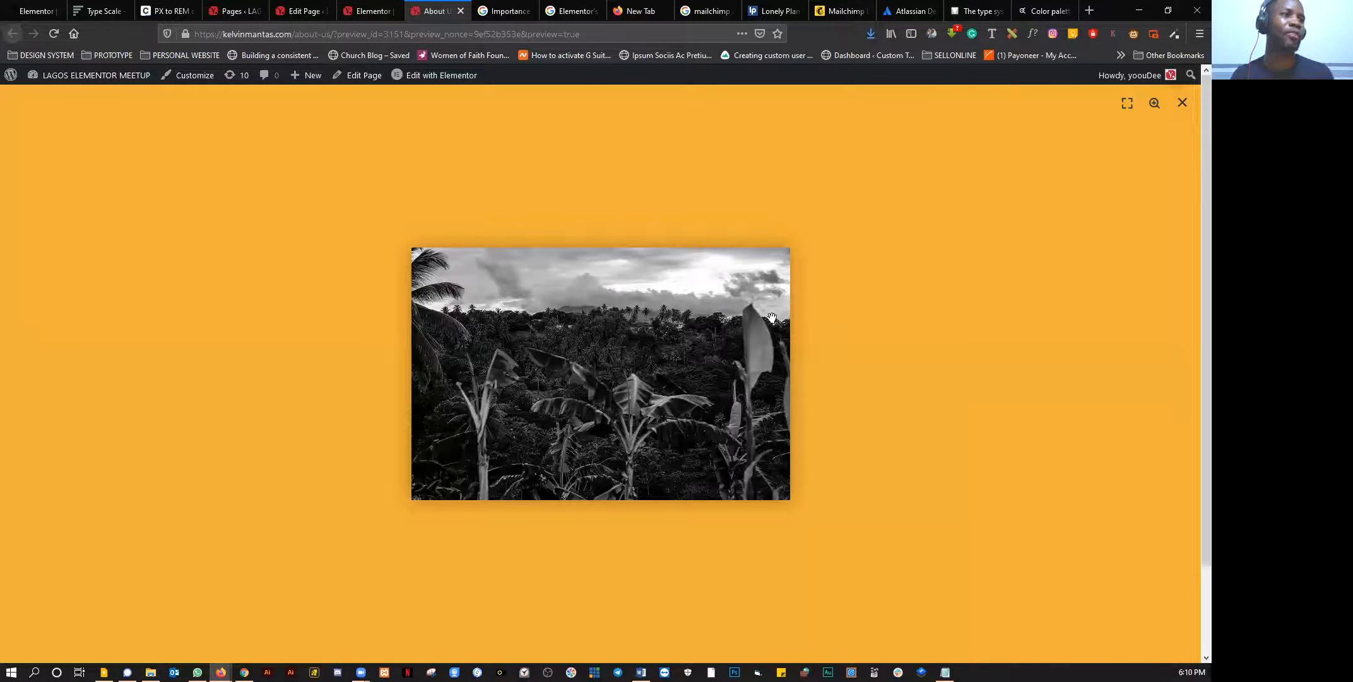
left_click_drag(382, 381, 355, 388)
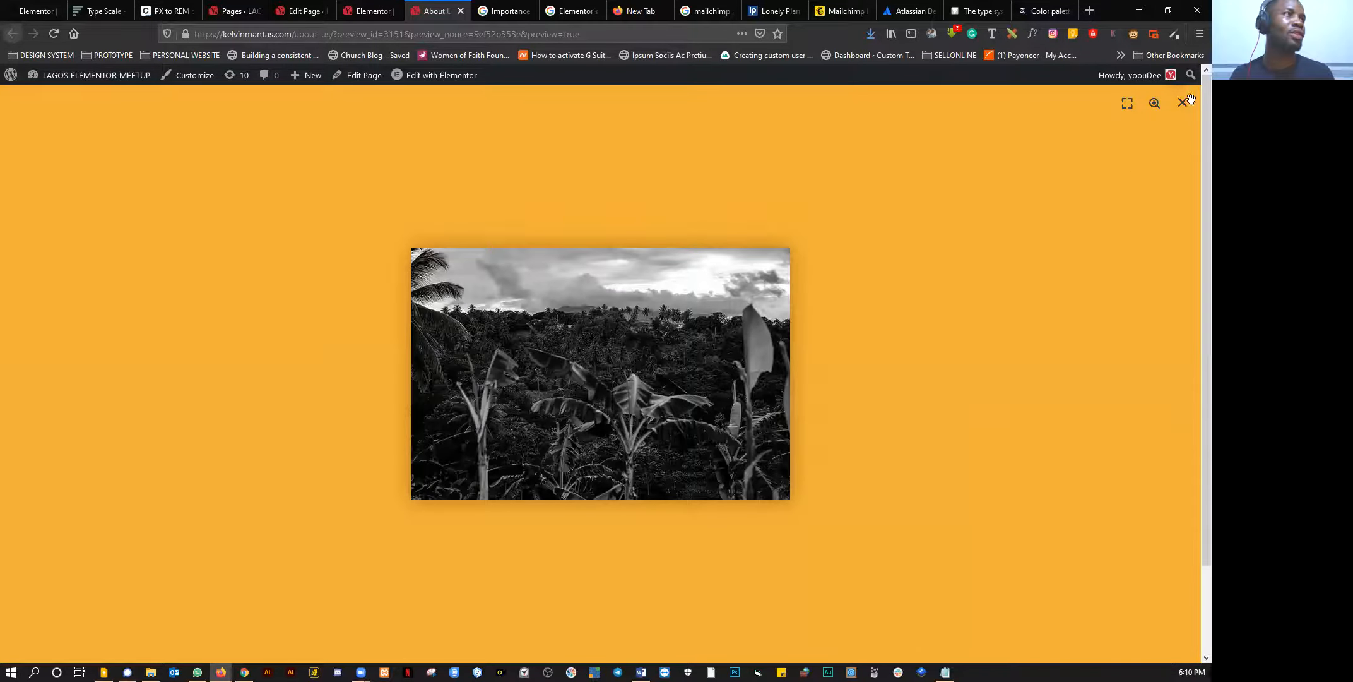
left_click(1182, 103)
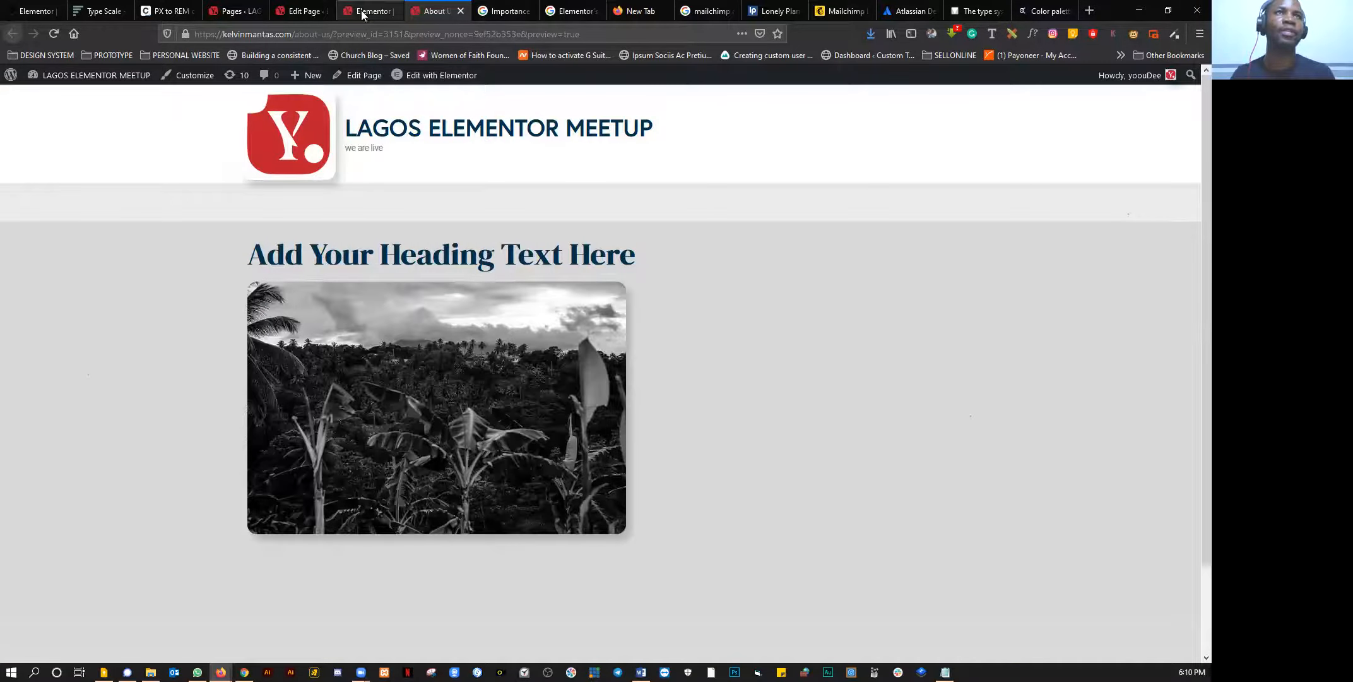
Step: Return to Site Settings on the Home page and set the layout's default Content Width to 1200 px
left_click(367, 12)
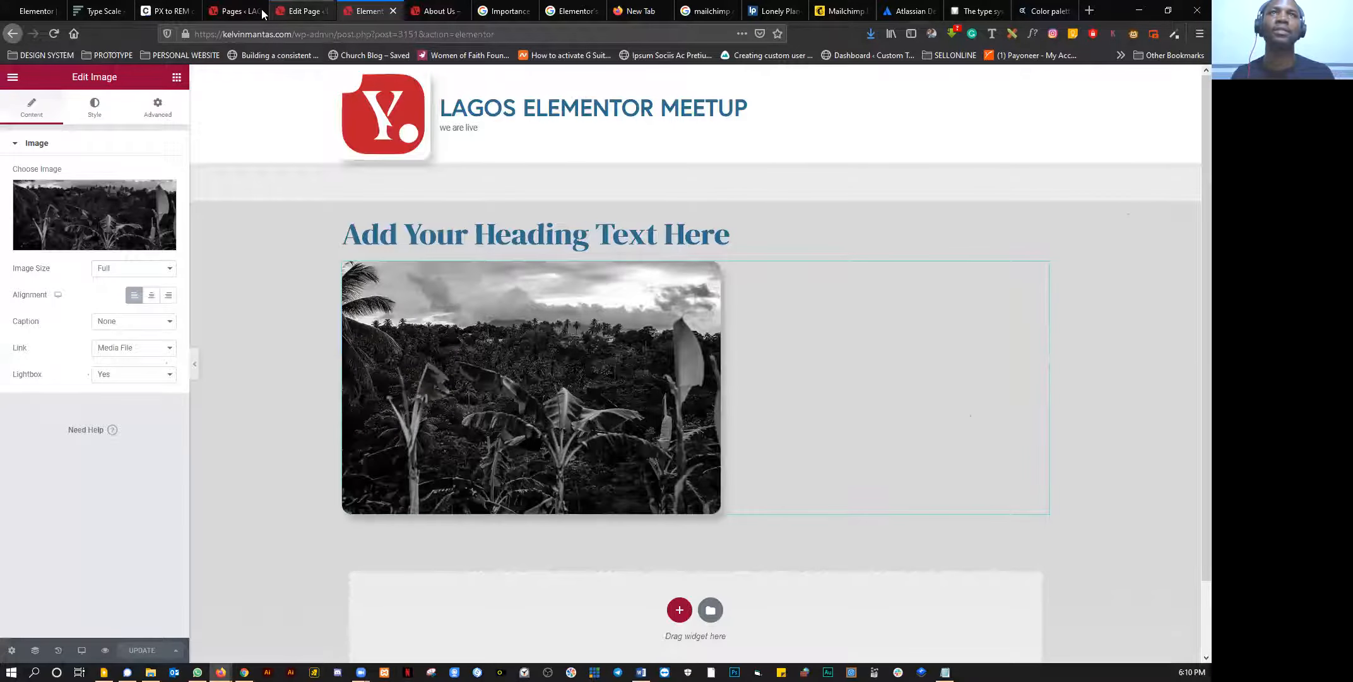
left_click(303, 12)
left_click(355, 13)
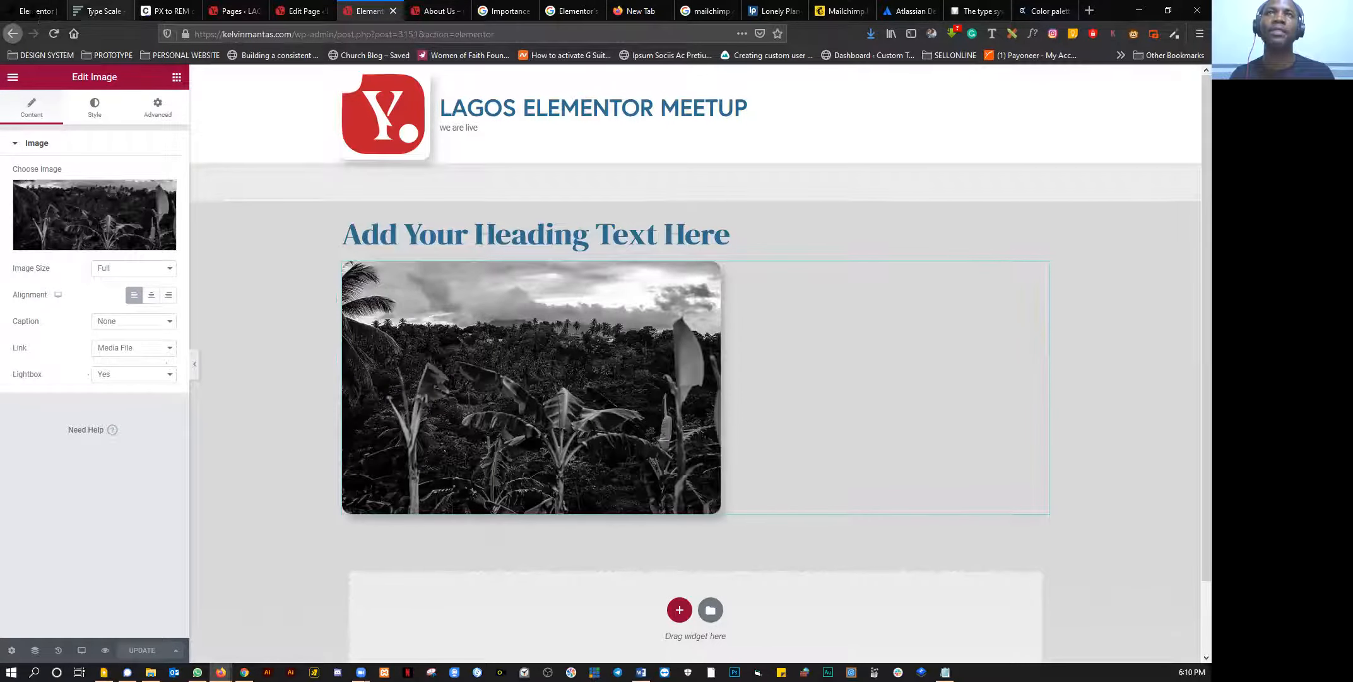
left_click(30, 12)
left_click(13, 77)
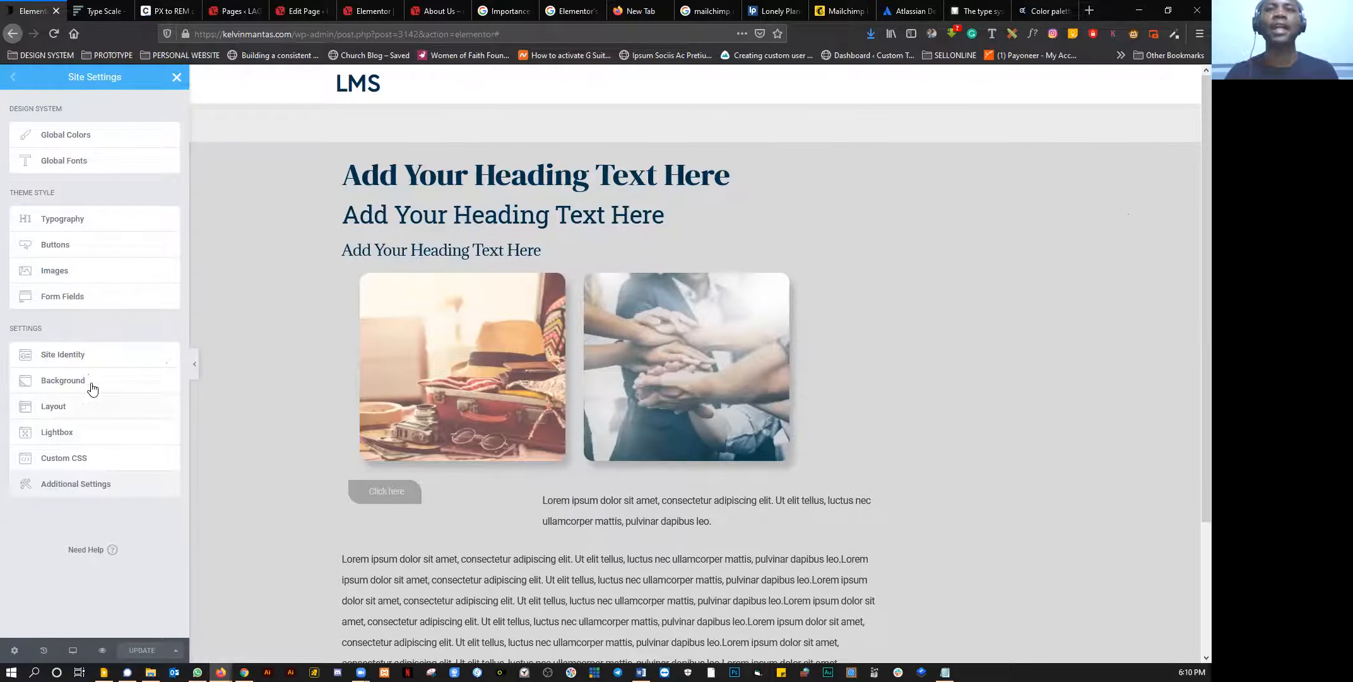
left_click(64, 407)
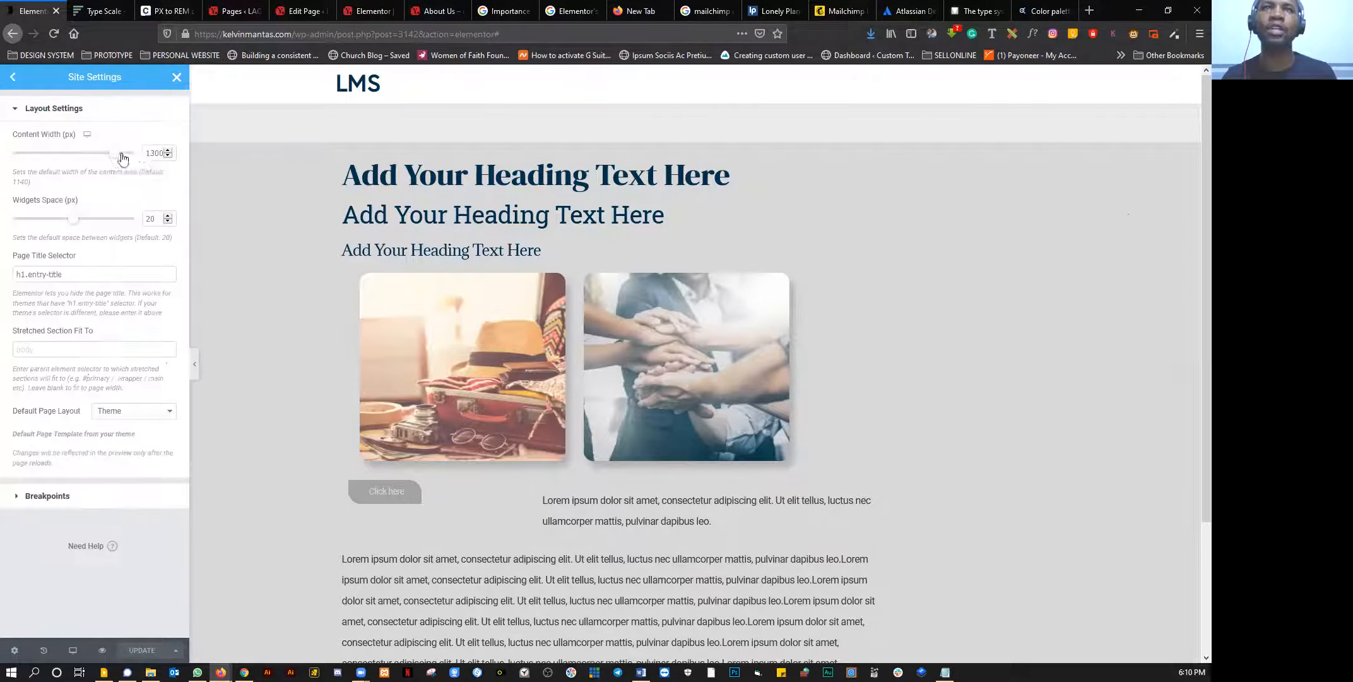
double_click(146, 153)
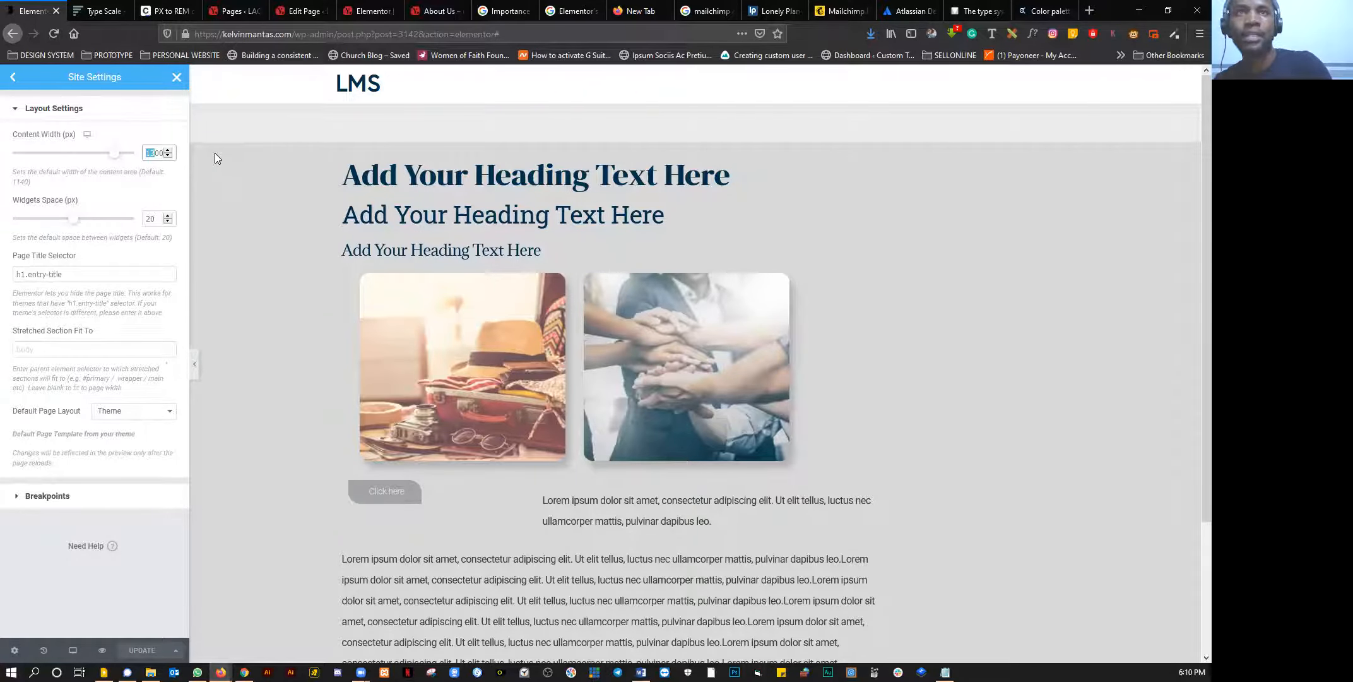
key("BackSpace")
type("12")
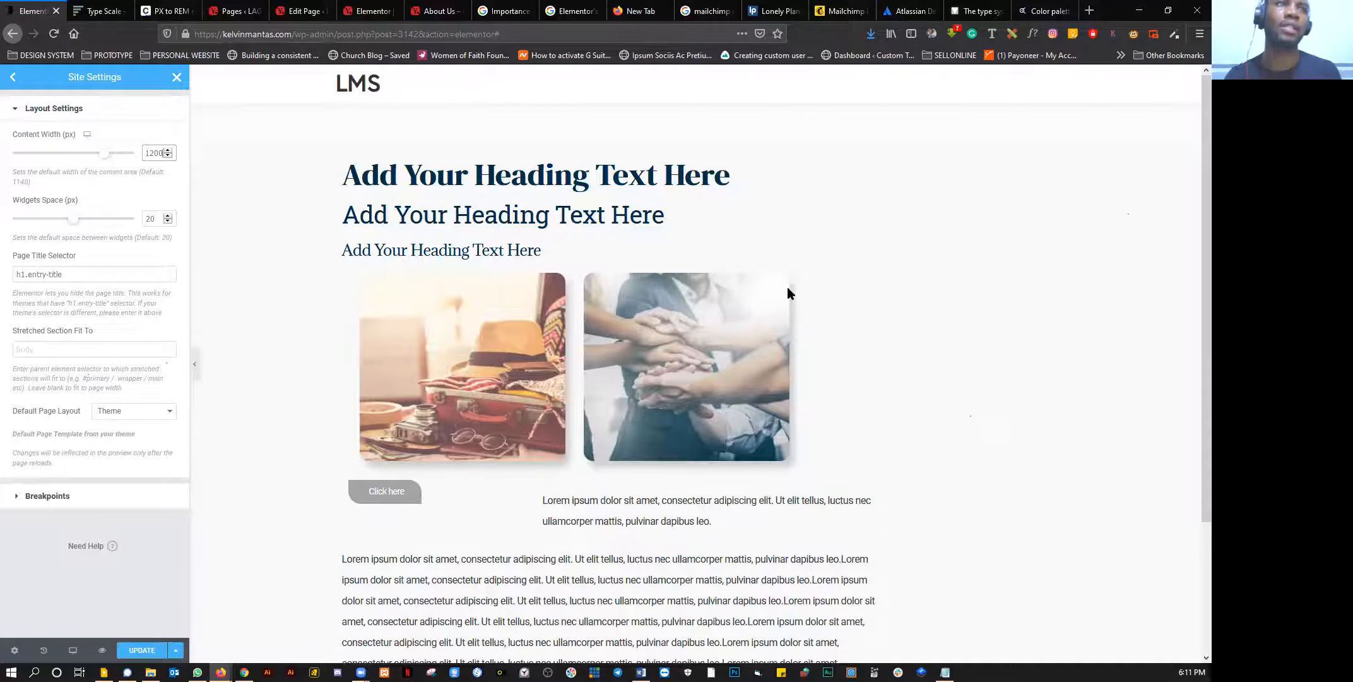
scroll(551, 365, "down", 3)
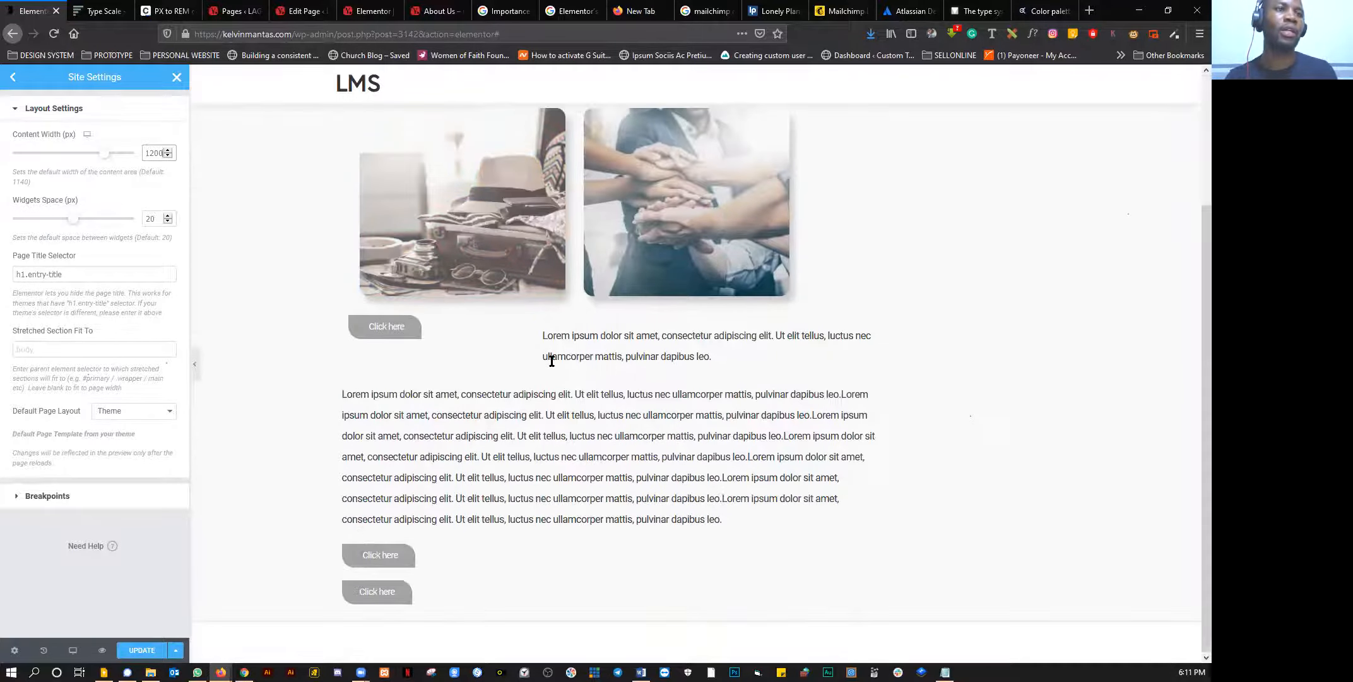
Step: Add a single-column section below the image on the About Us page and set its boxed content width to 1200
left_click(365, 12)
scroll(691, 489, "down", 2)
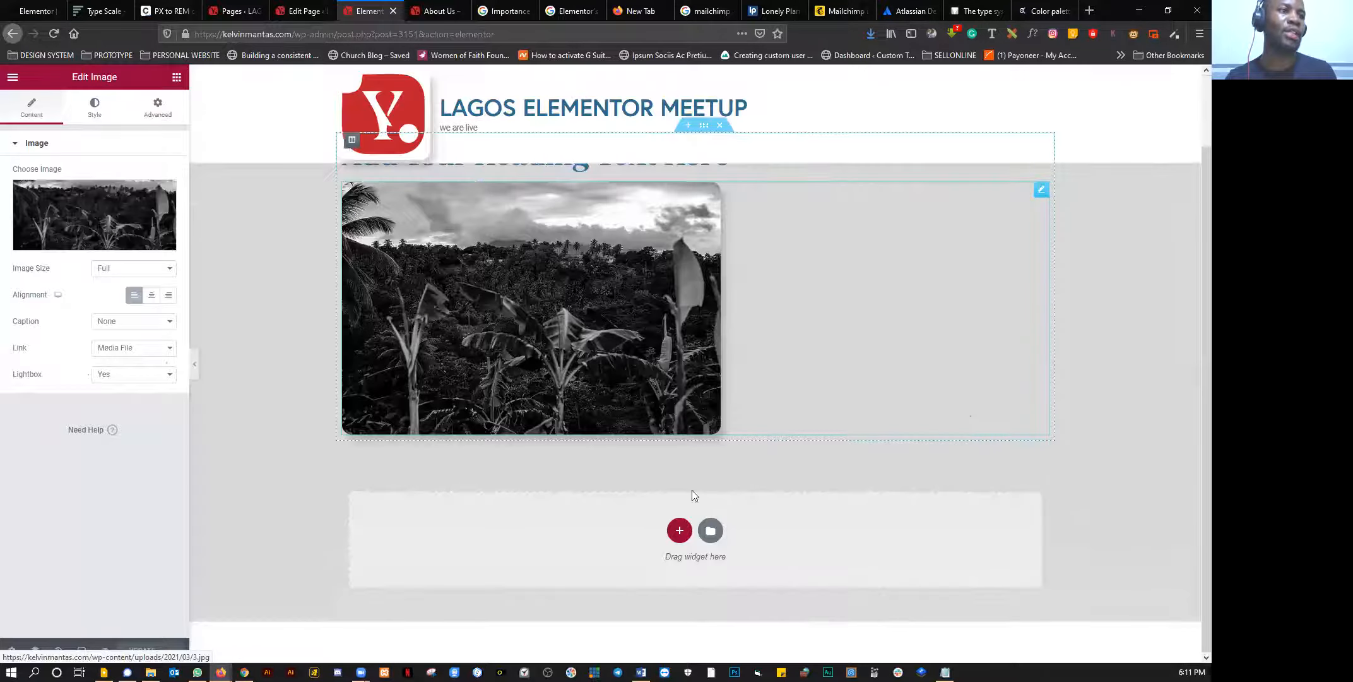
left_click(679, 531)
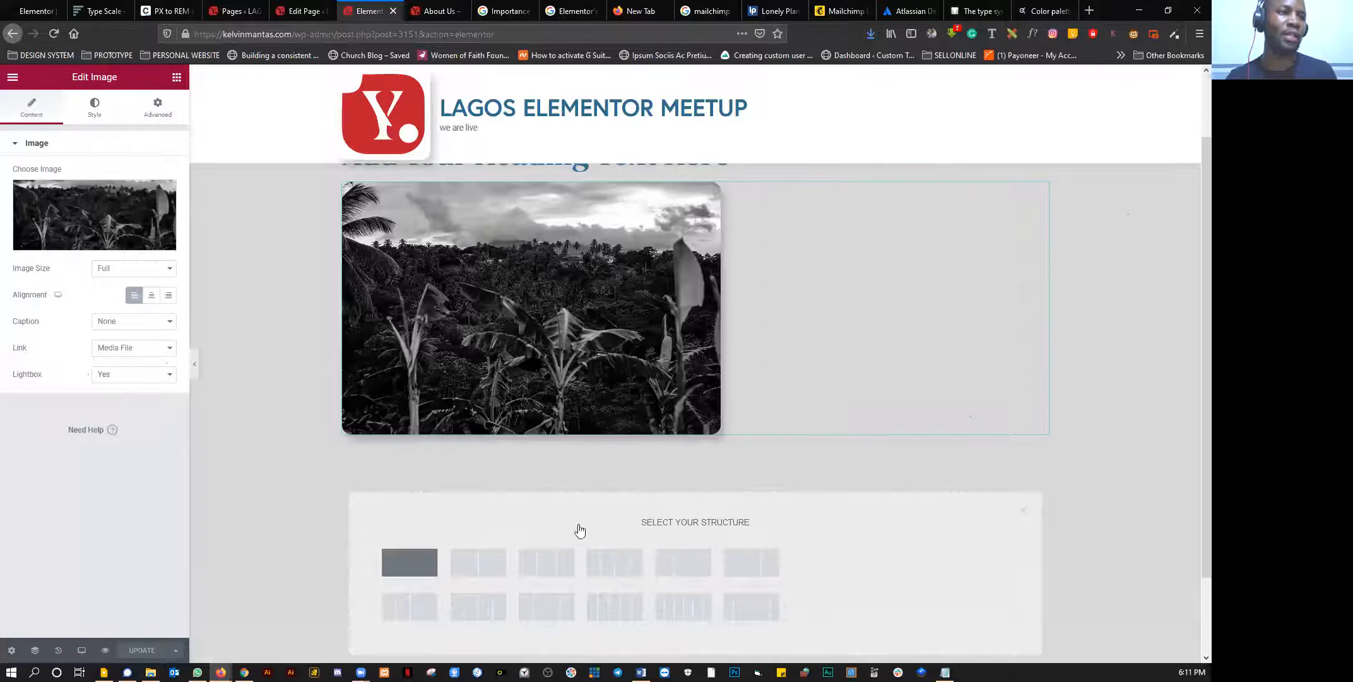
left_click(410, 562)
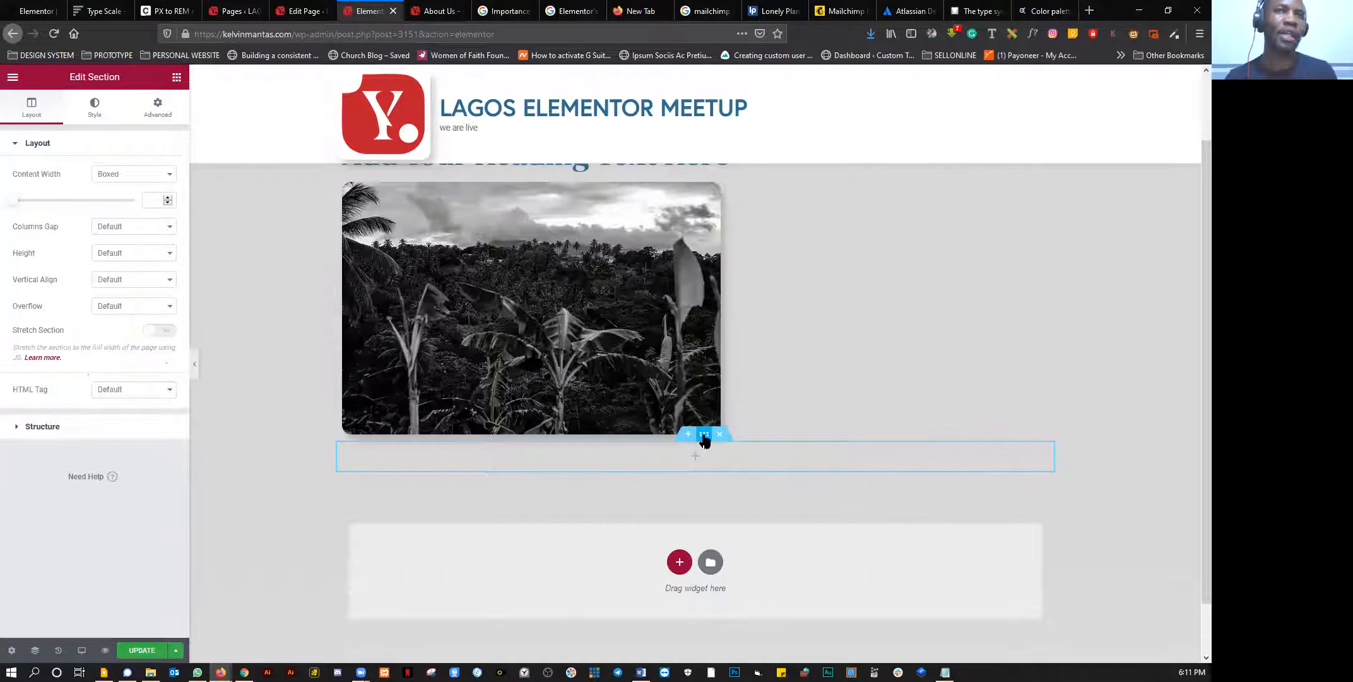
left_click_drag(14, 202, 95, 207)
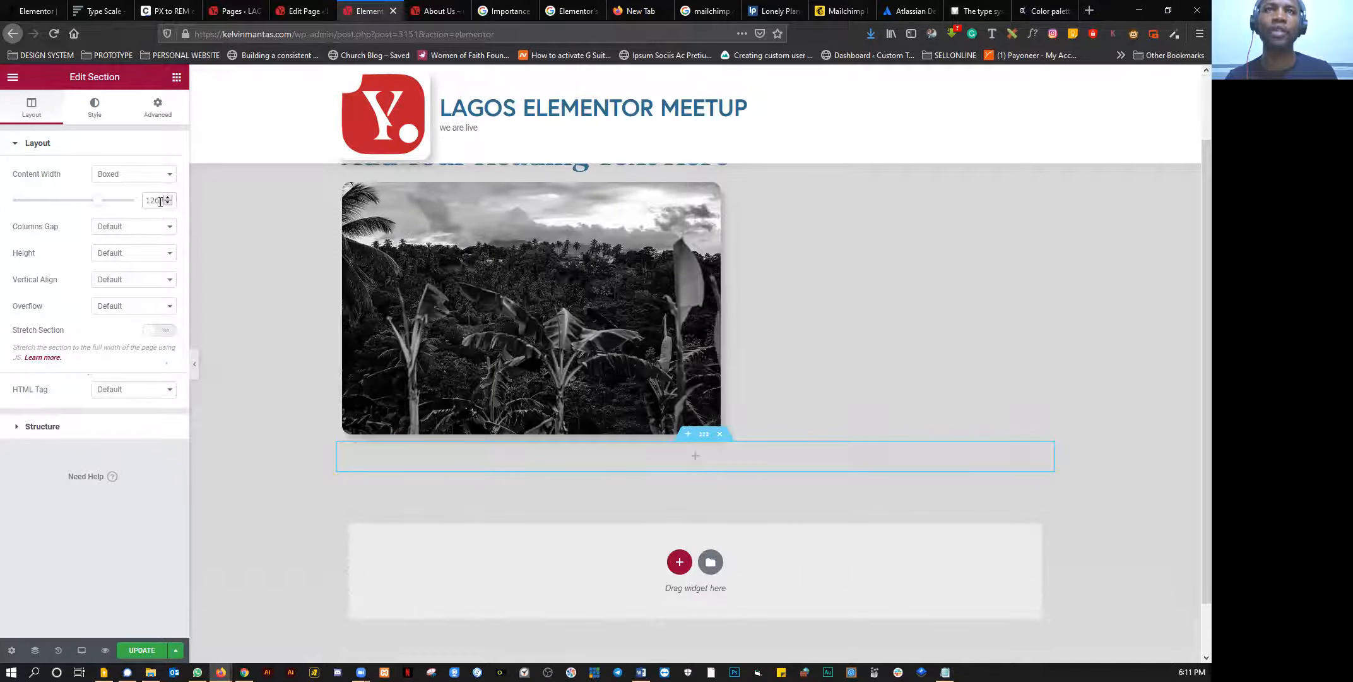
type("1200")
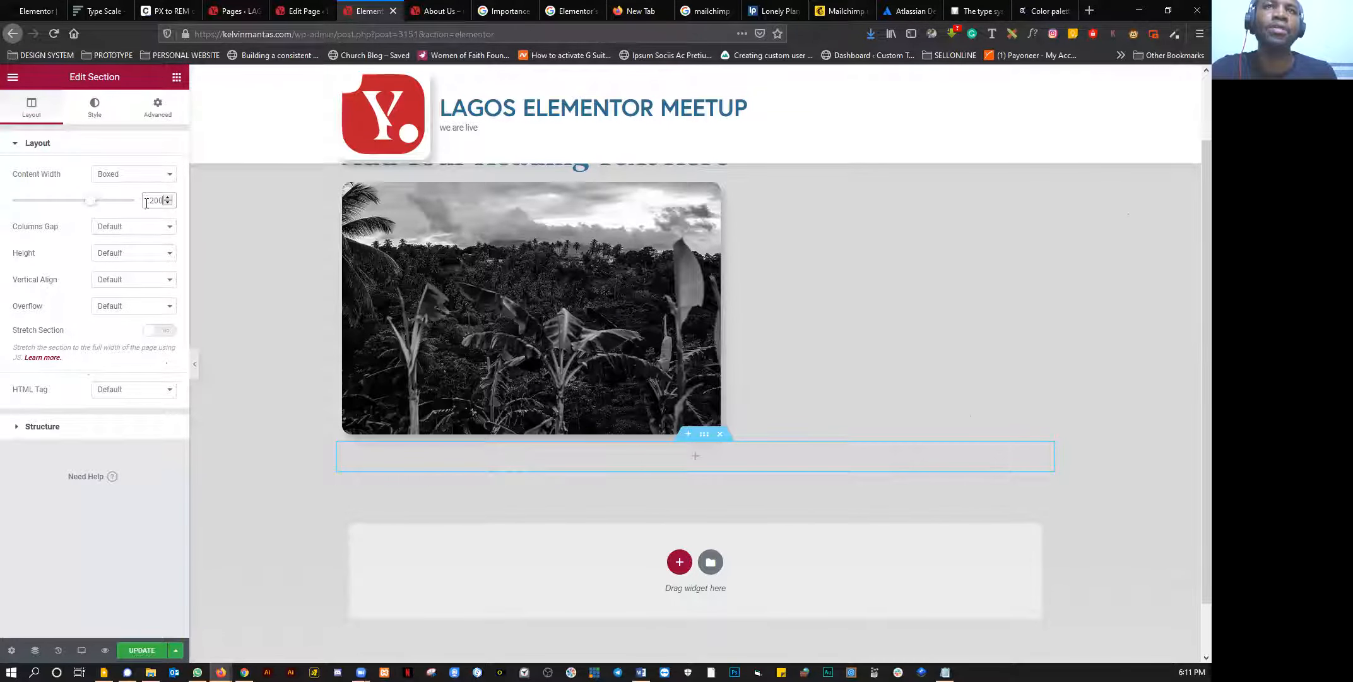
Step: Set the site layout's Content Width to 1250 px and Widgets Space to 15 px in Site Settings
left_click(37, 11)
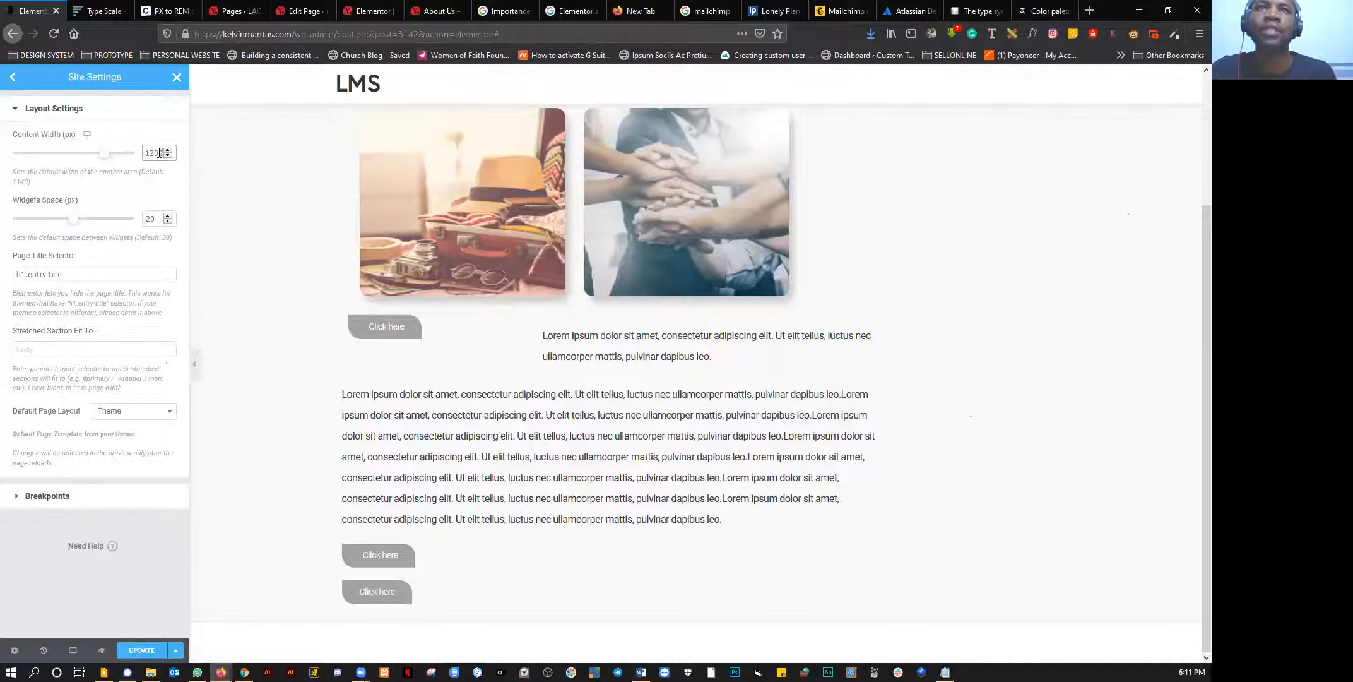
type("1250")
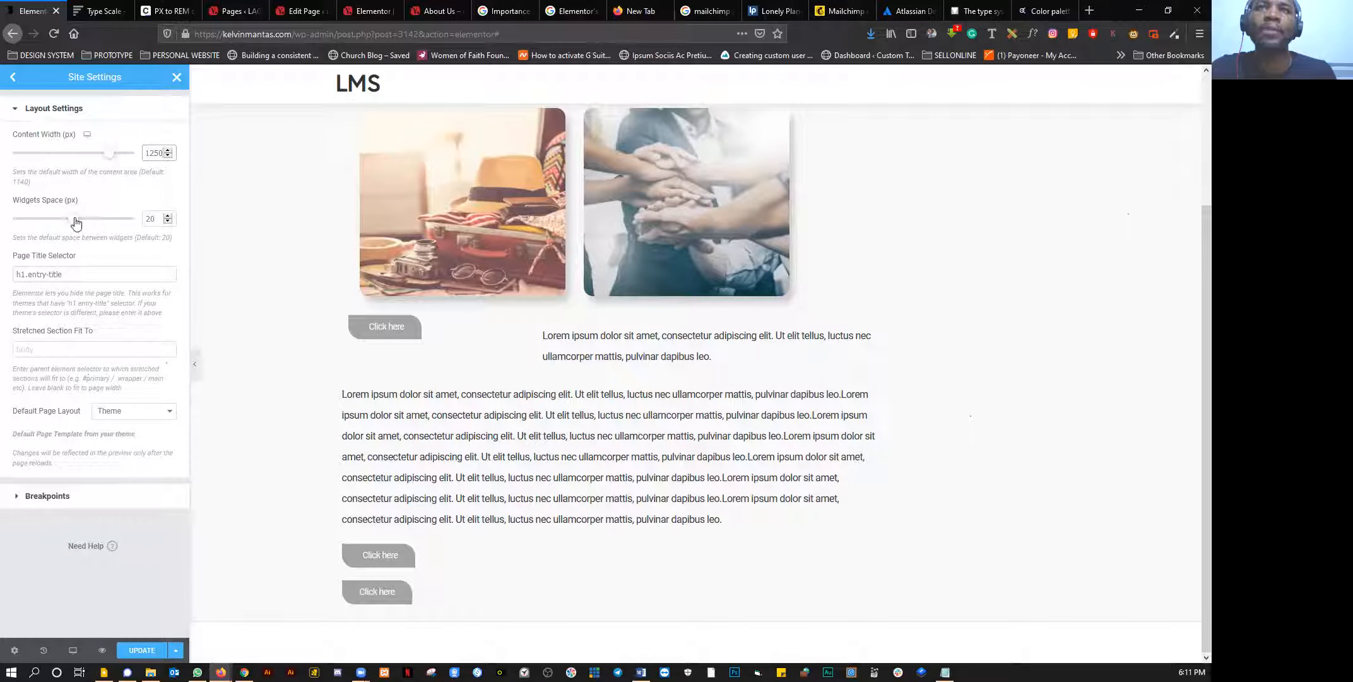
left_click(168, 221)
left_click(168, 221)
left_click(168, 221)
left_click(168, 222)
left_click(168, 222)
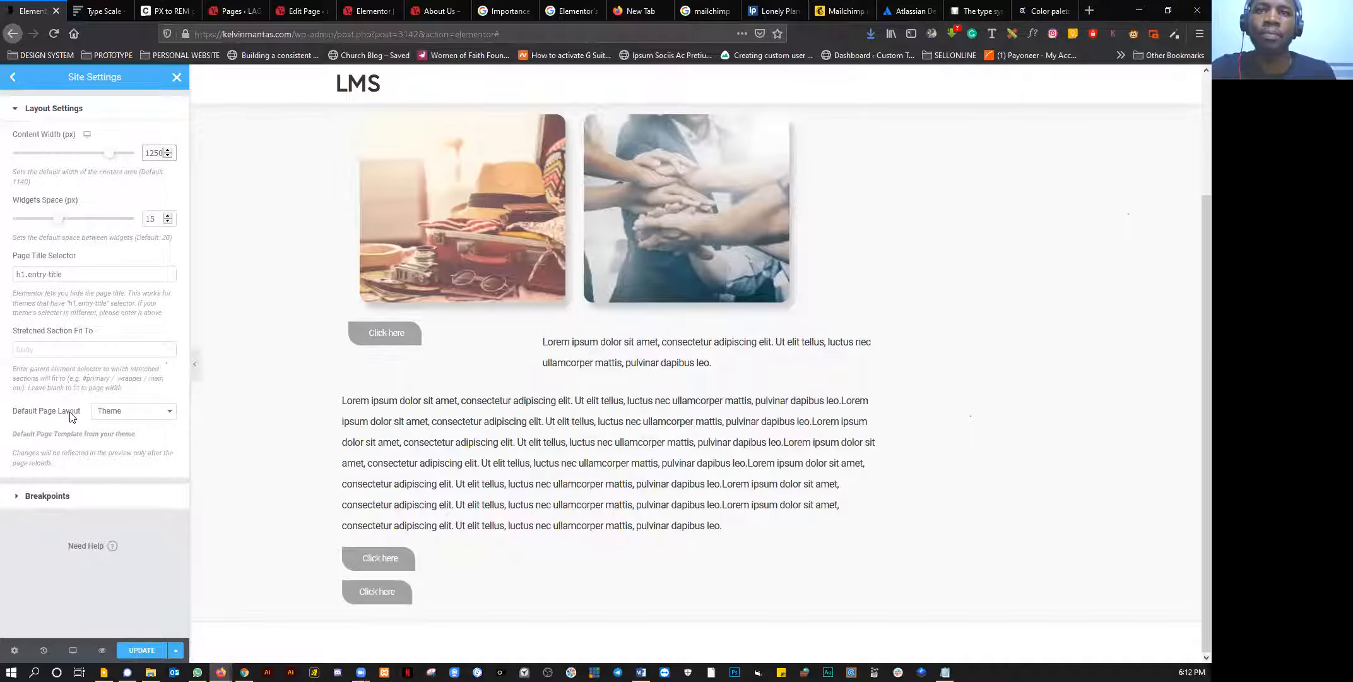
Step: Review the Default Page Layout options, and set and save the site breakpoints at 768 px for Mobile and 1025 px for Tablet
left_click(120, 411)
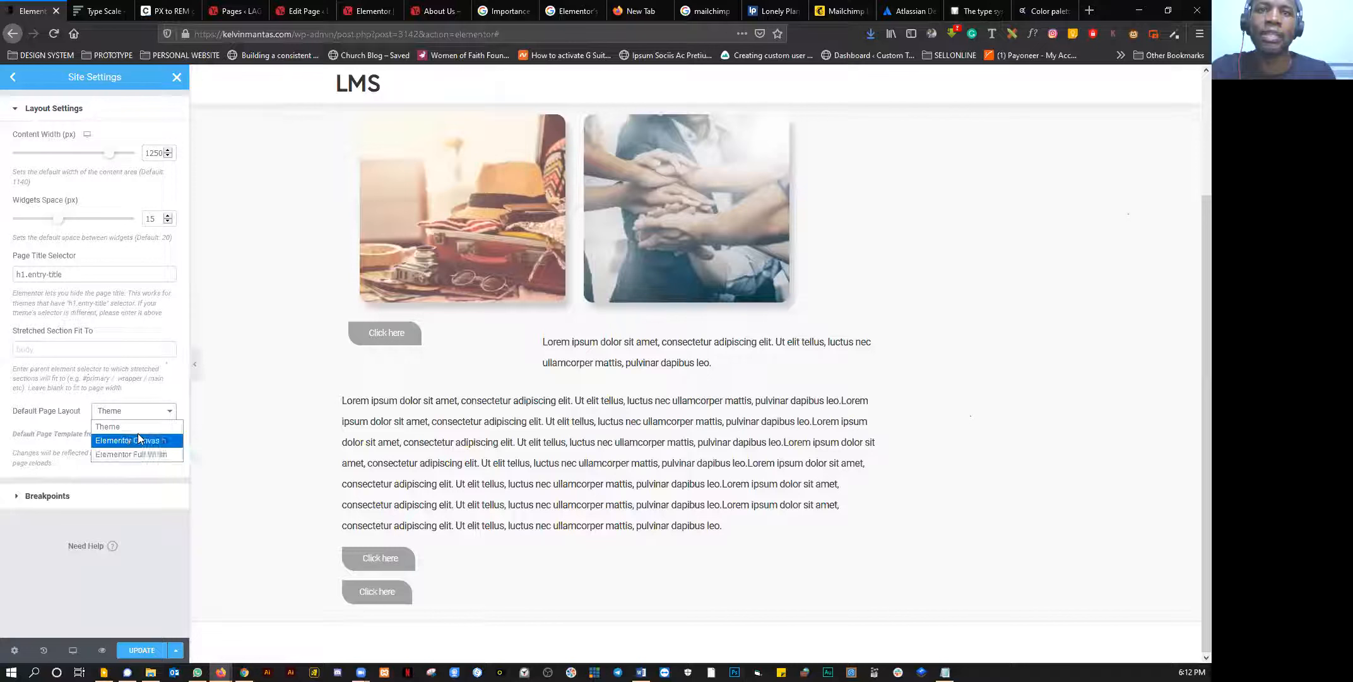
left_click(136, 454)
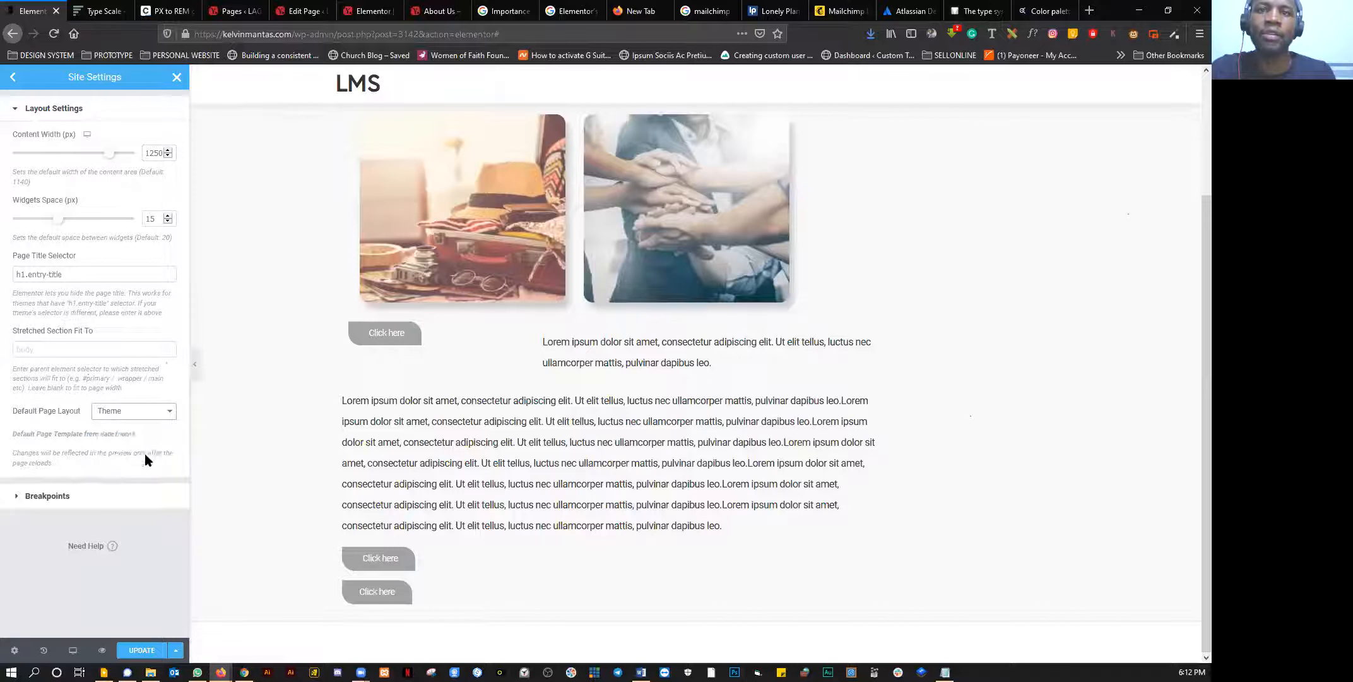
left_click(38, 505)
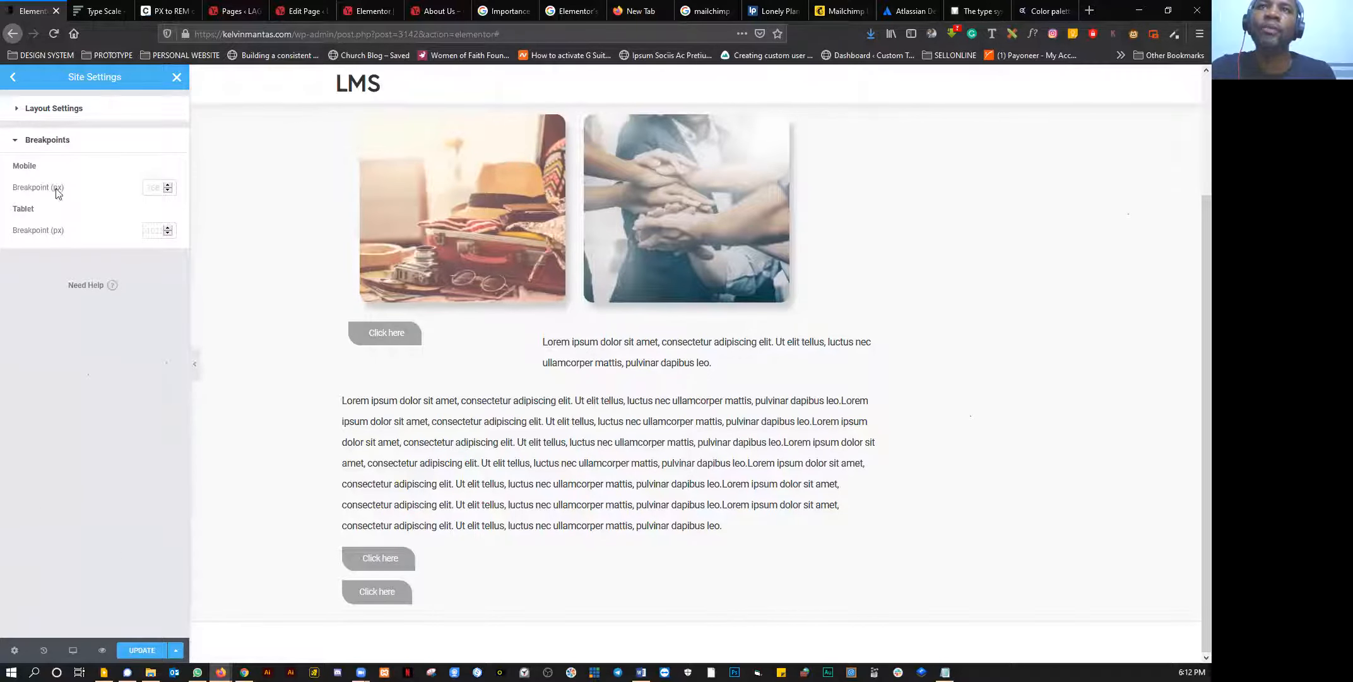
left_click(150, 190)
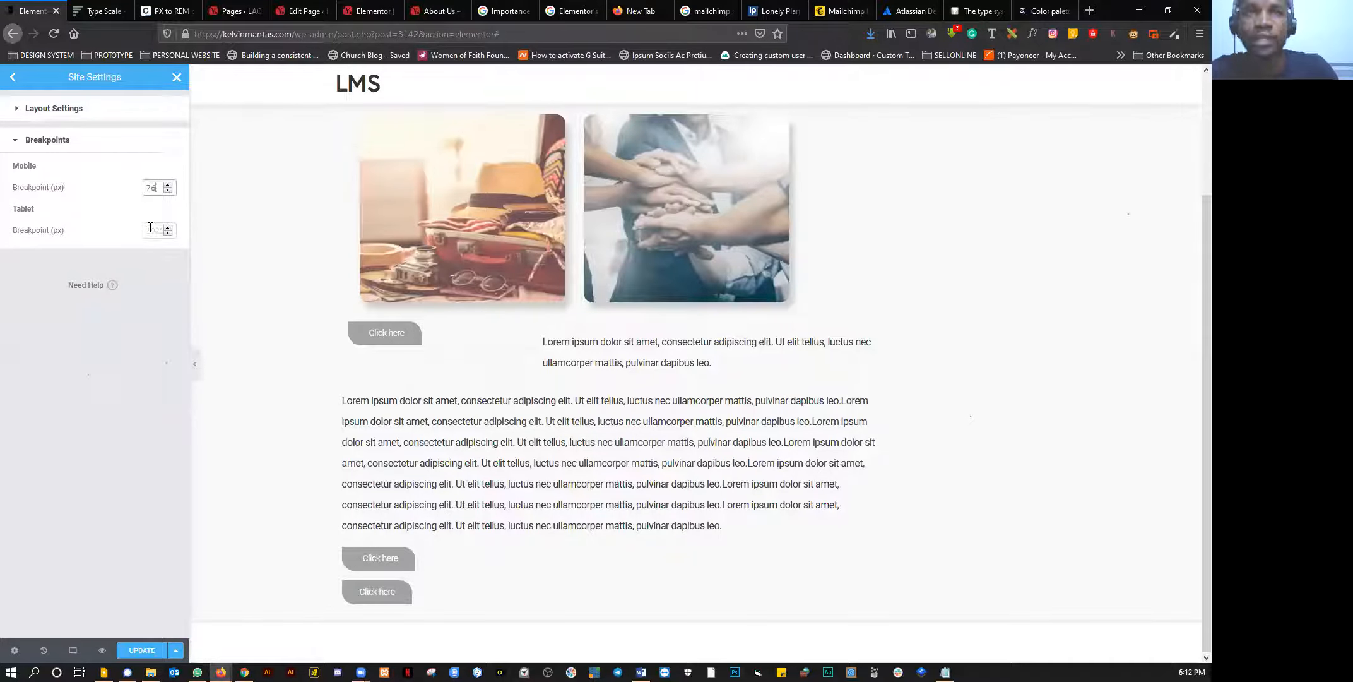
left_click(156, 234)
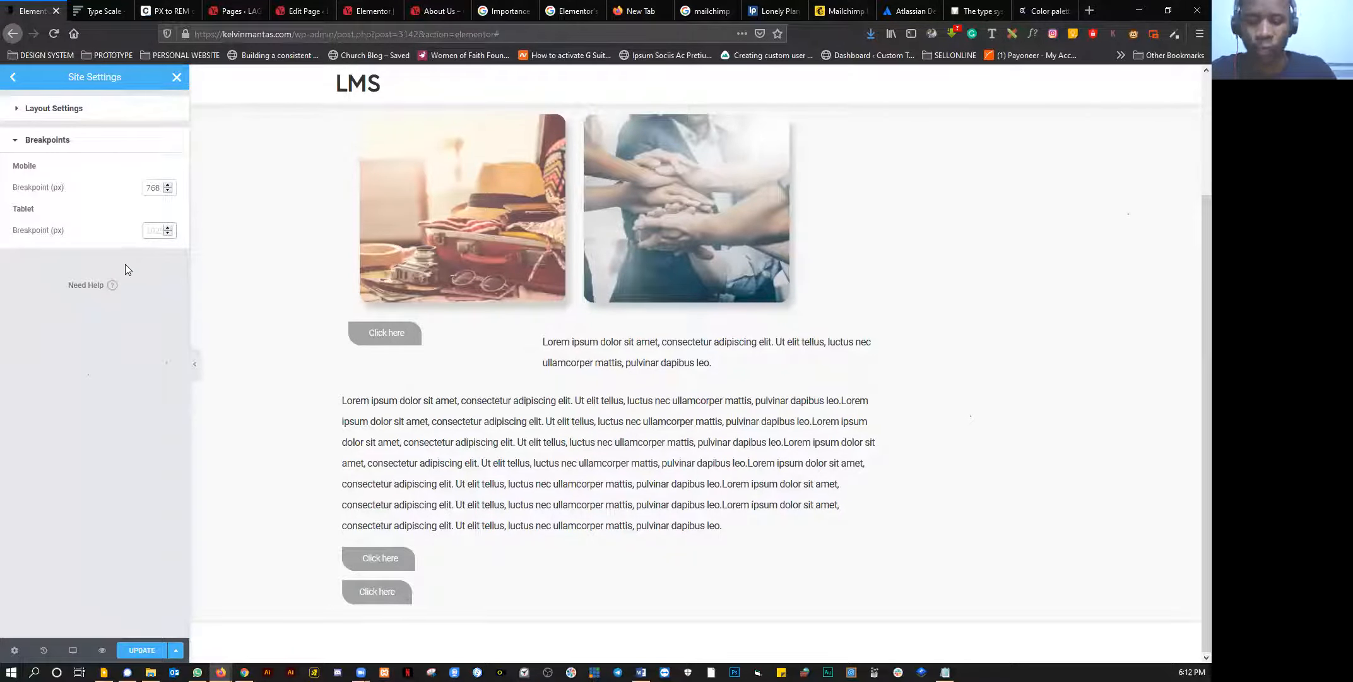
type("1025")
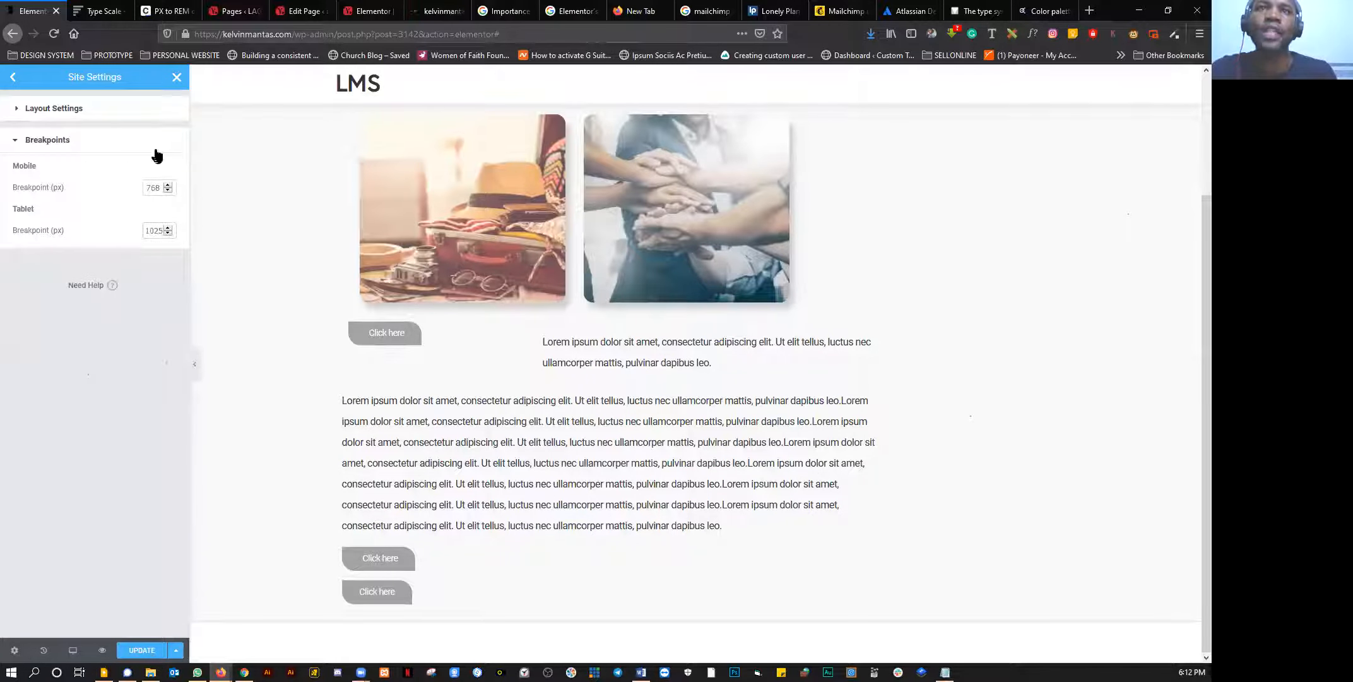
left_click_drag(163, 231, 149, 230)
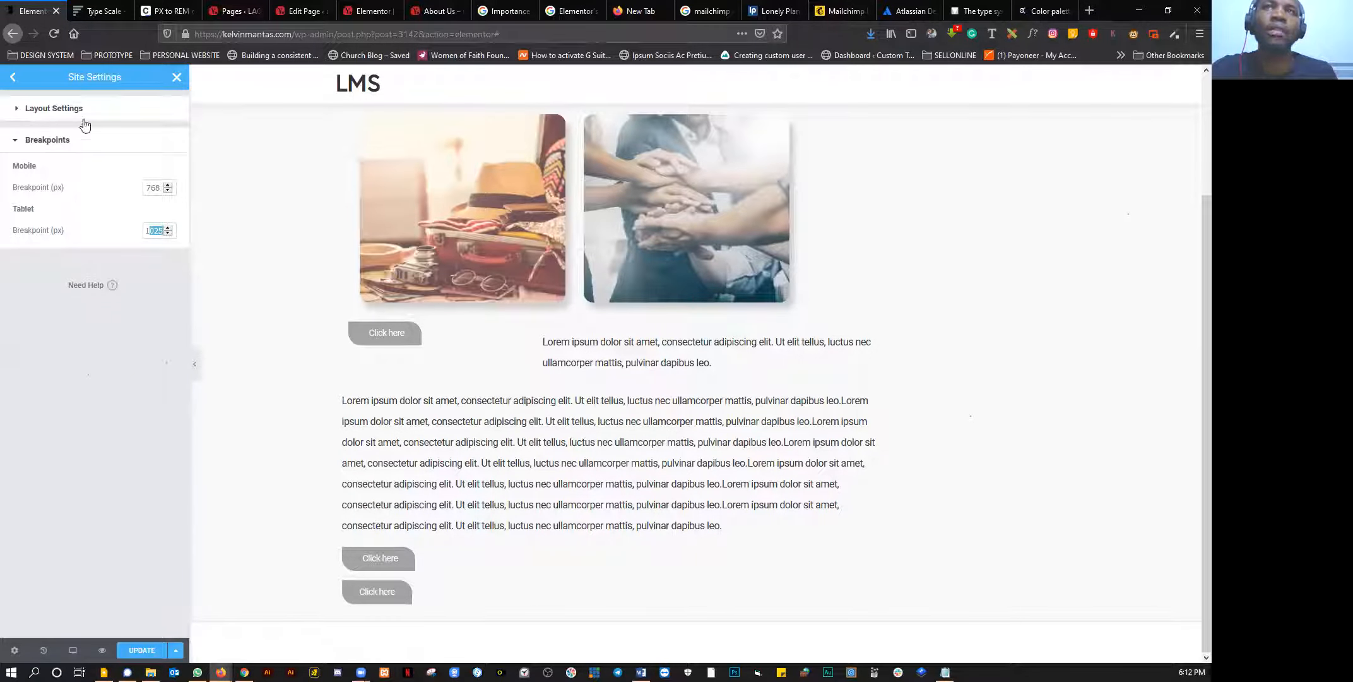
left_click(141, 650)
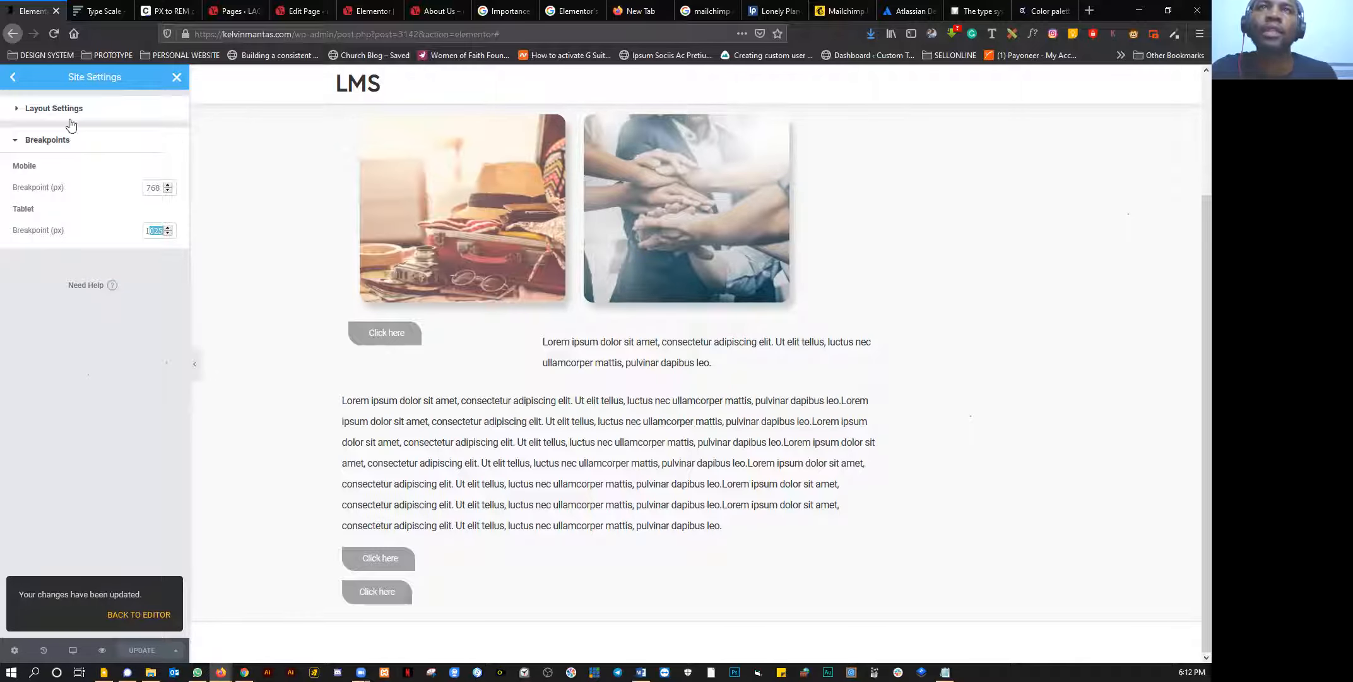
Step: Examine the Form Fields theme style options, including the Focus state, and return to the Home page's widgets
left_click(14, 77)
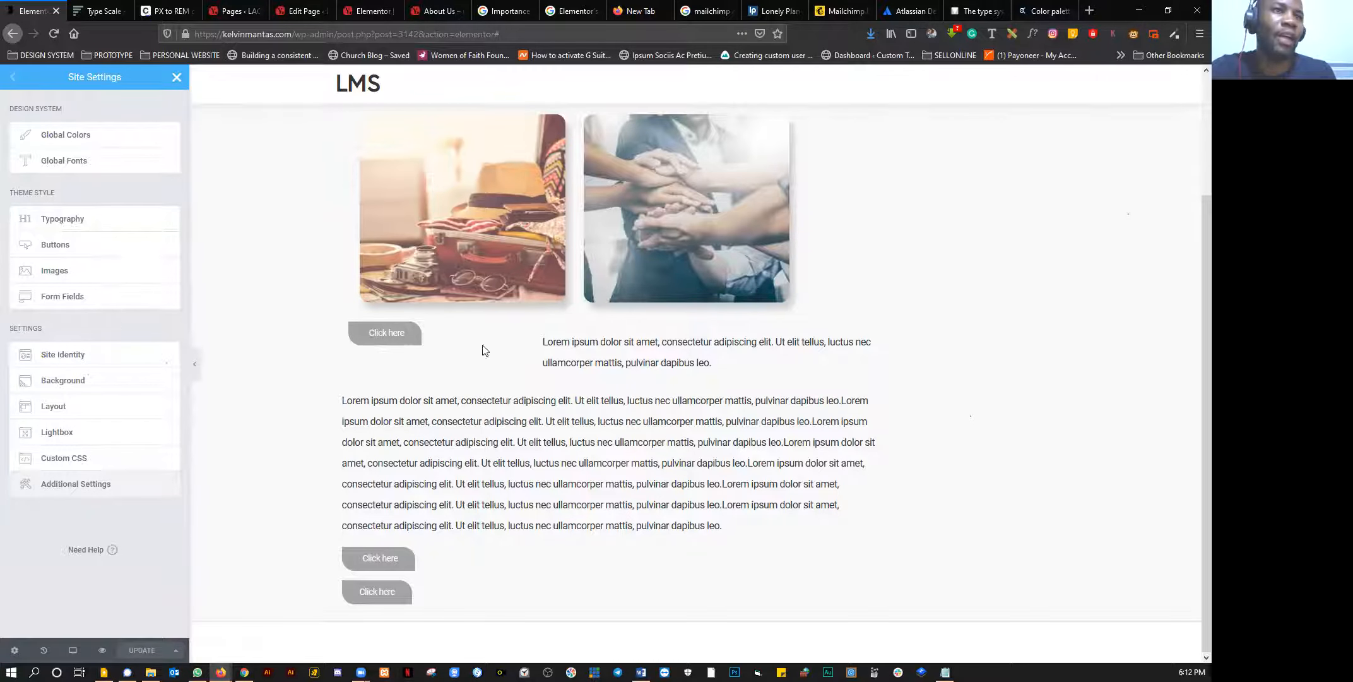
left_click(68, 301)
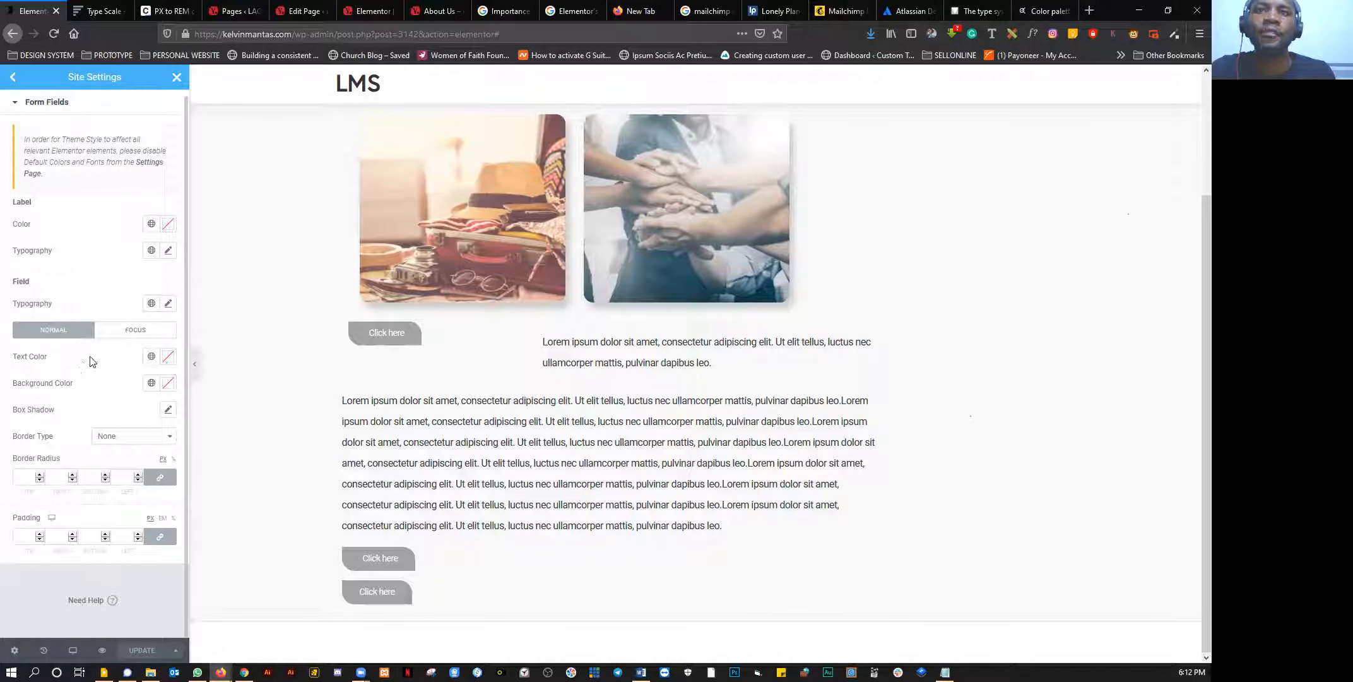
left_click(135, 333)
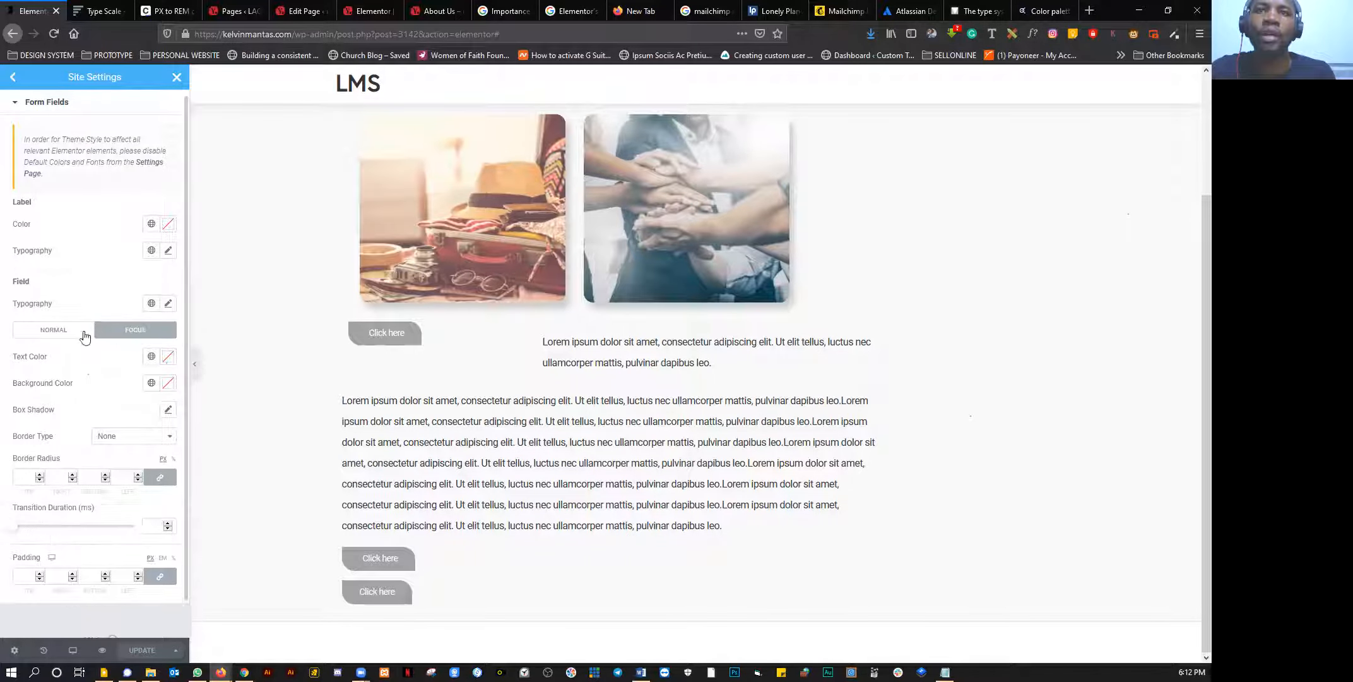
scroll(34, 426, "down", 1)
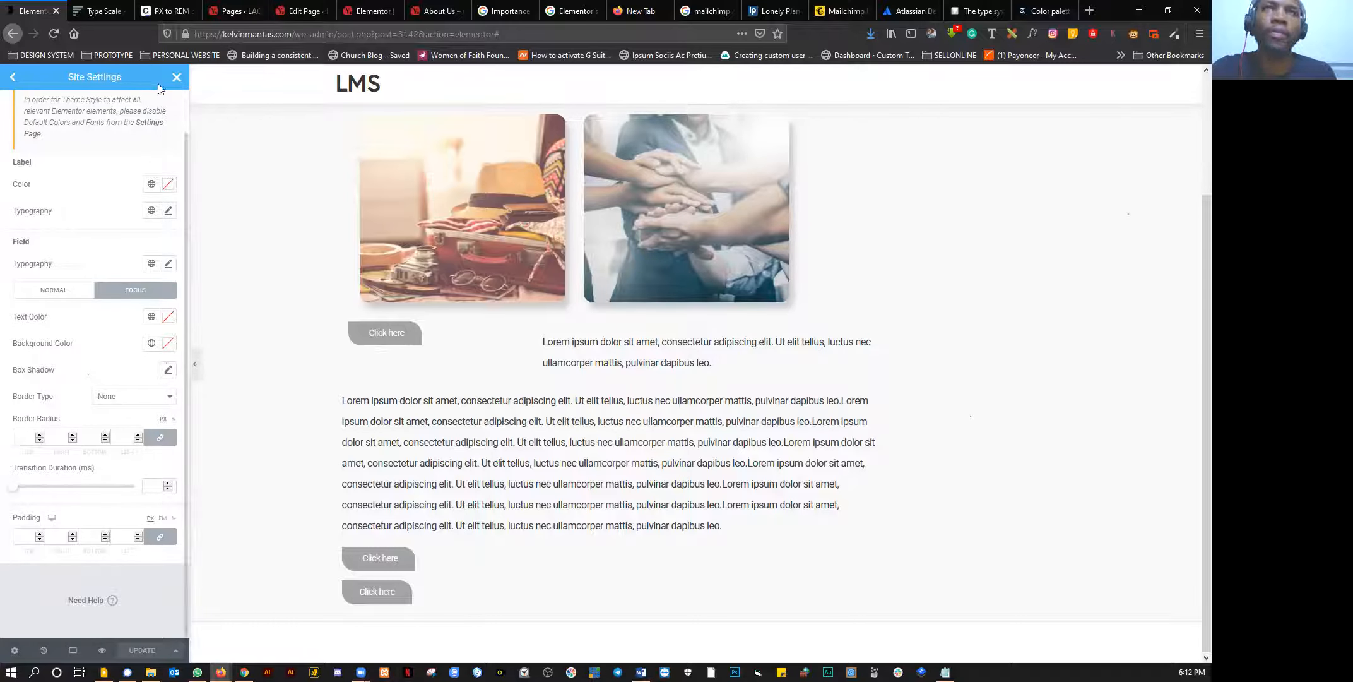
left_click(177, 77)
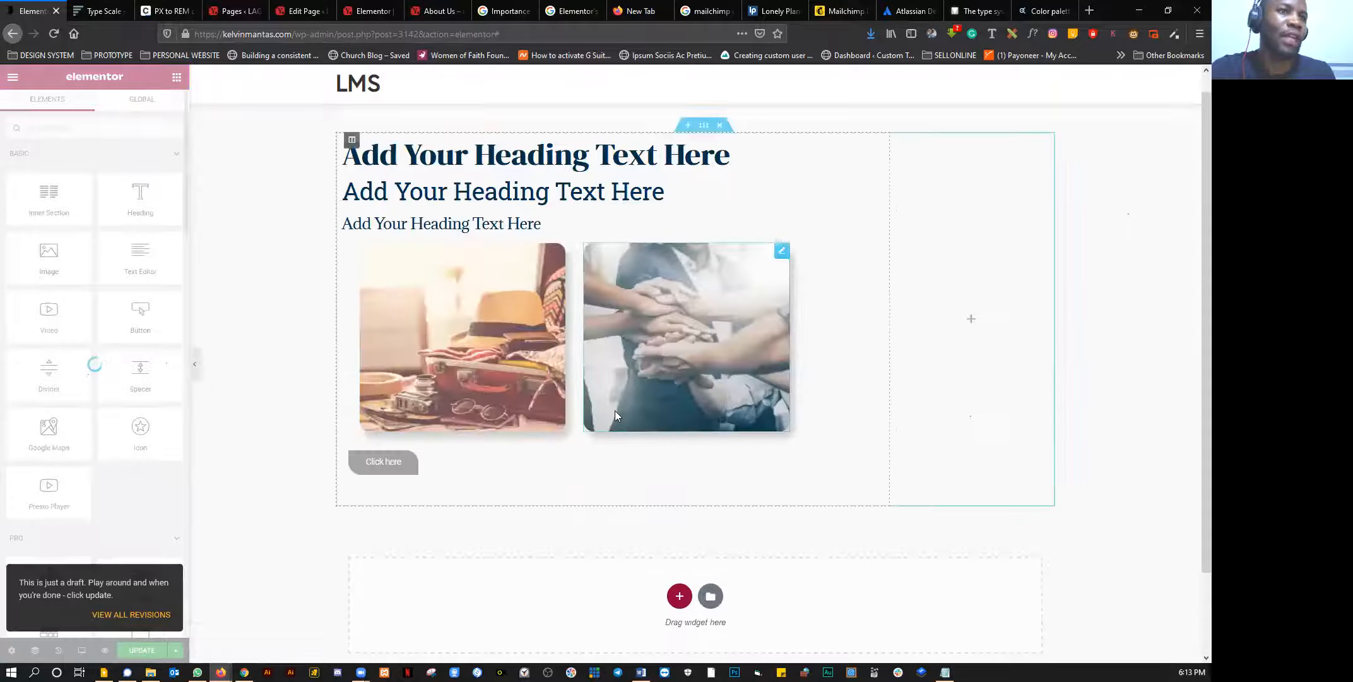
scroll(614, 410, "down", 2)
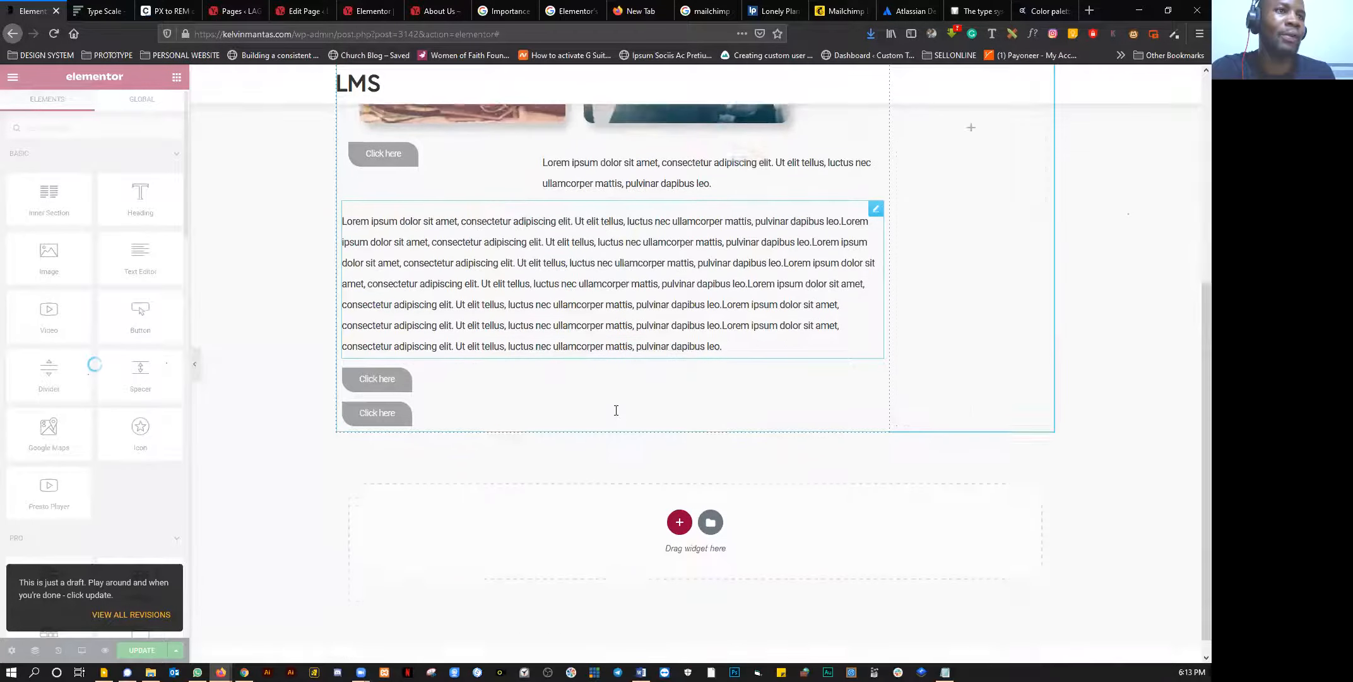
scroll(495, 369, "down", 5)
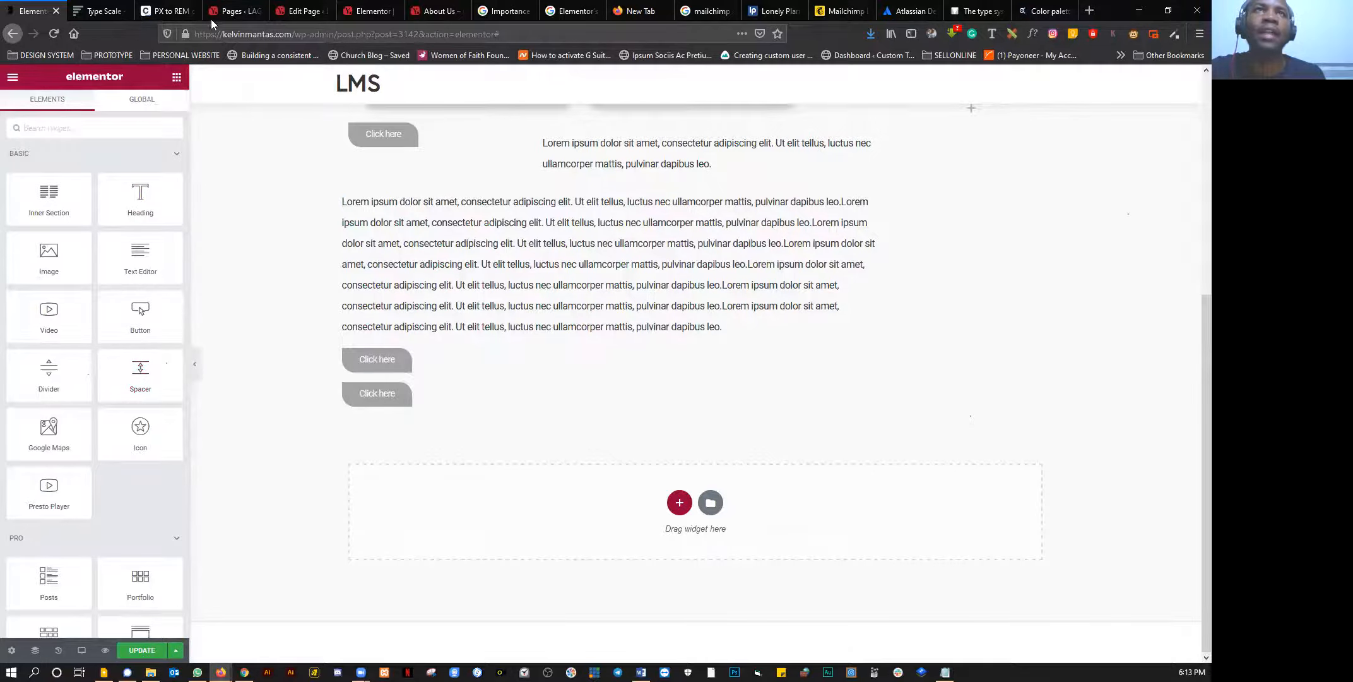
Step: Switch to the WordPress dashboard and view Elementor's form Submissions page
left_click(225, 13)
mouse_move(58, 309)
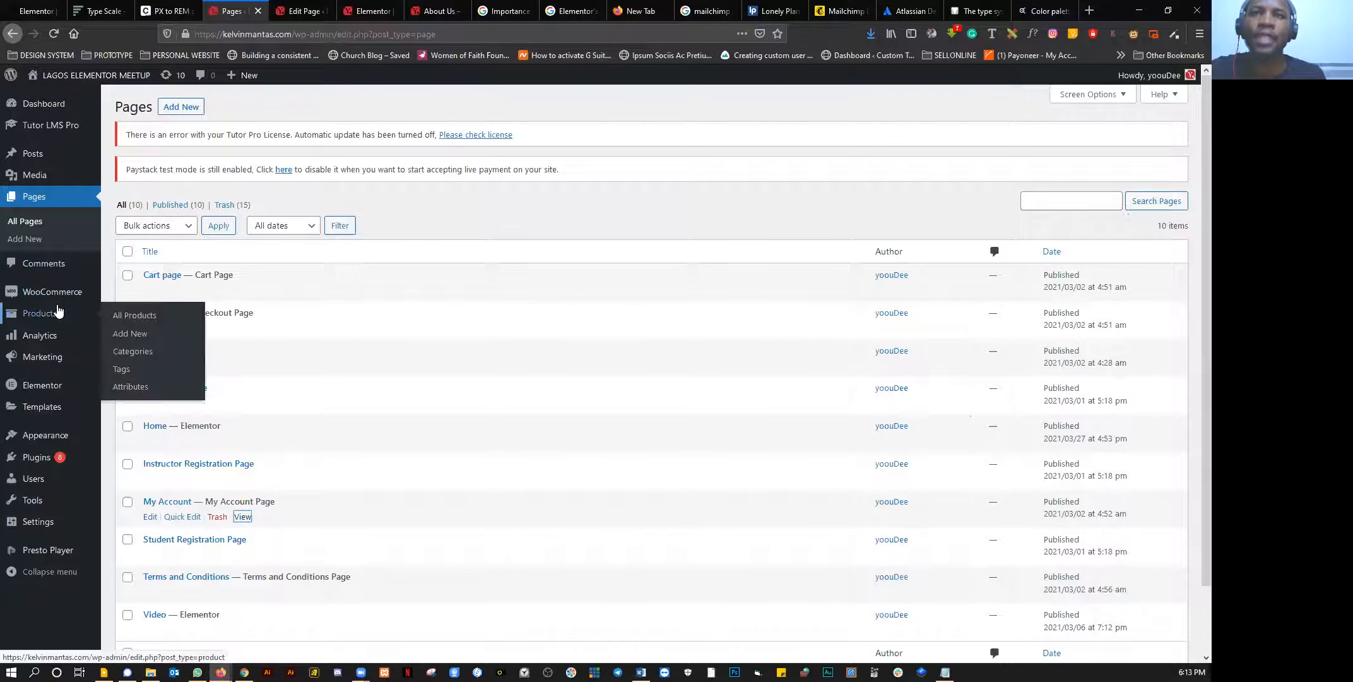
mouse_move(45, 391)
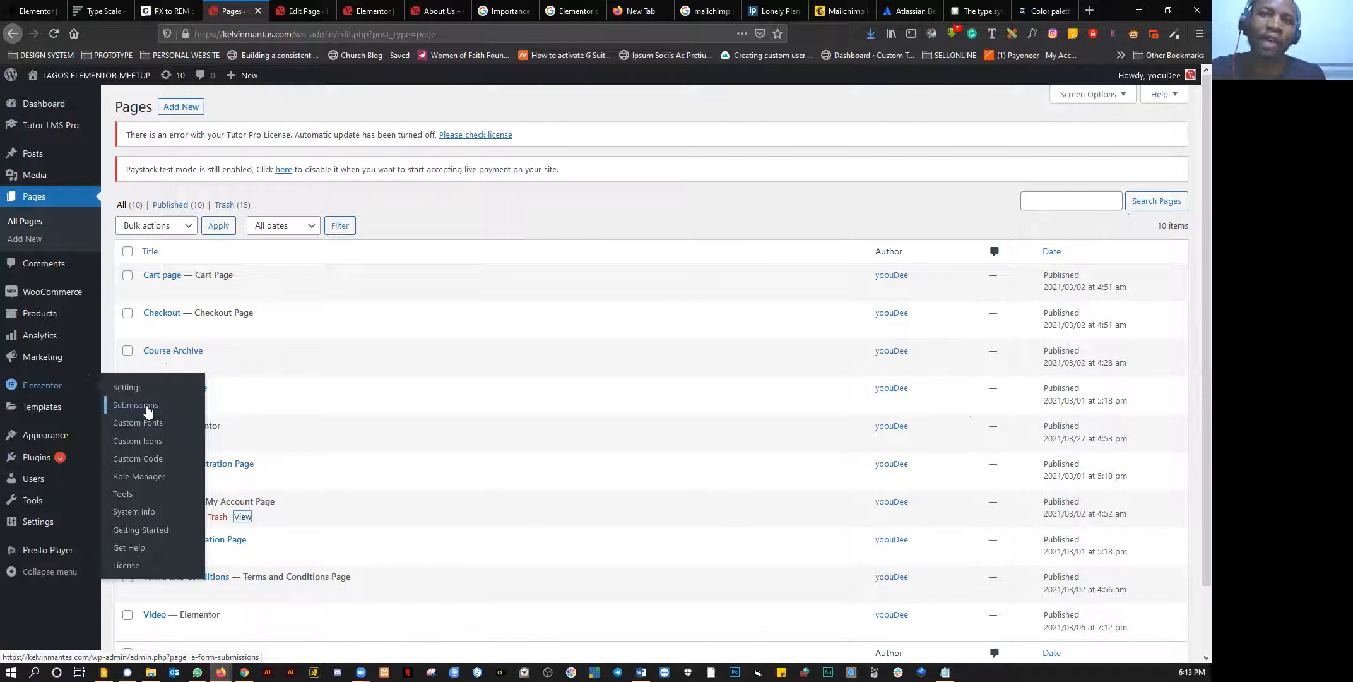
left_click(128, 413)
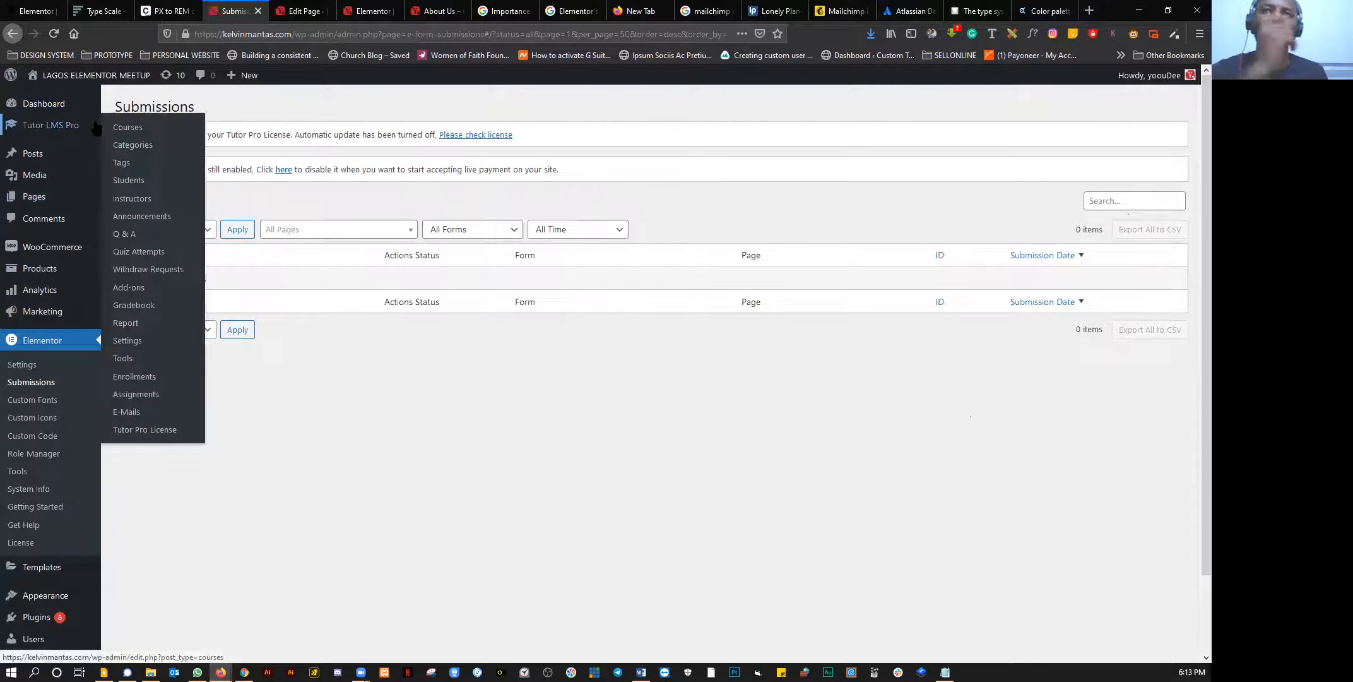
Step: Back in the Home page editor, find the Form widget, add it below the long text paragraph, and update the page
left_click(56, 9)
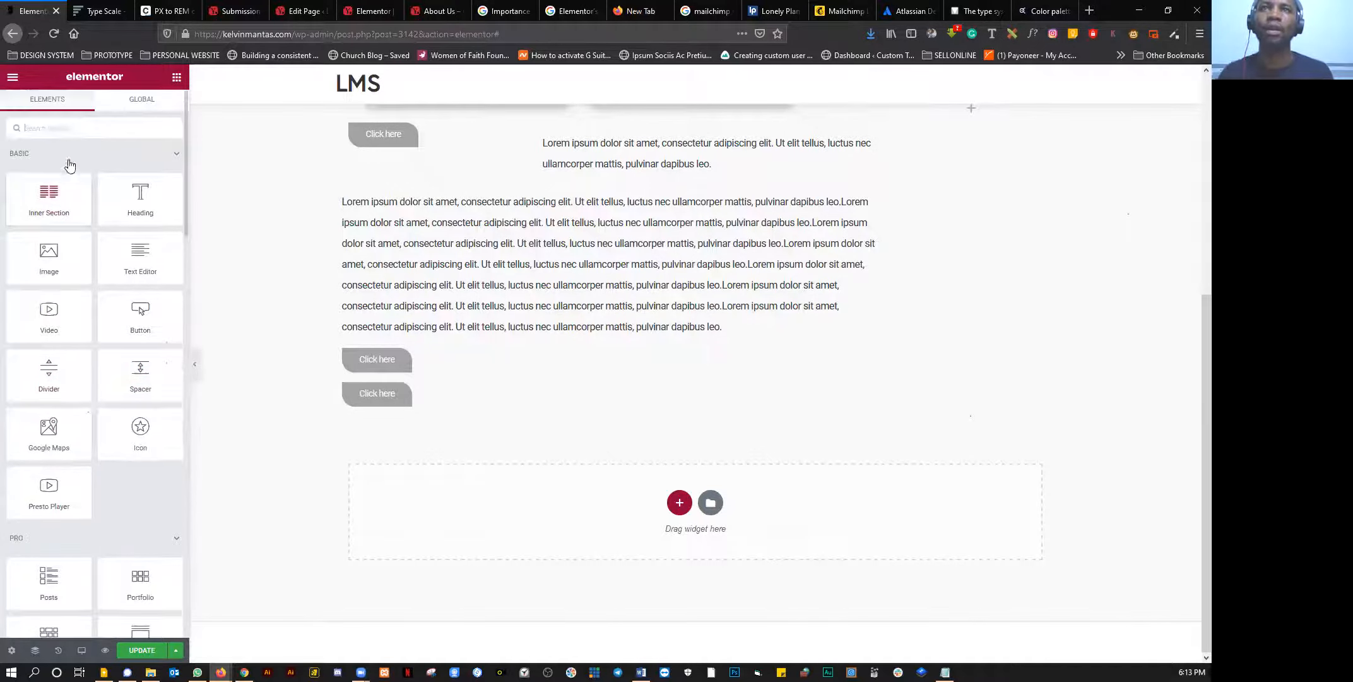
type("form")
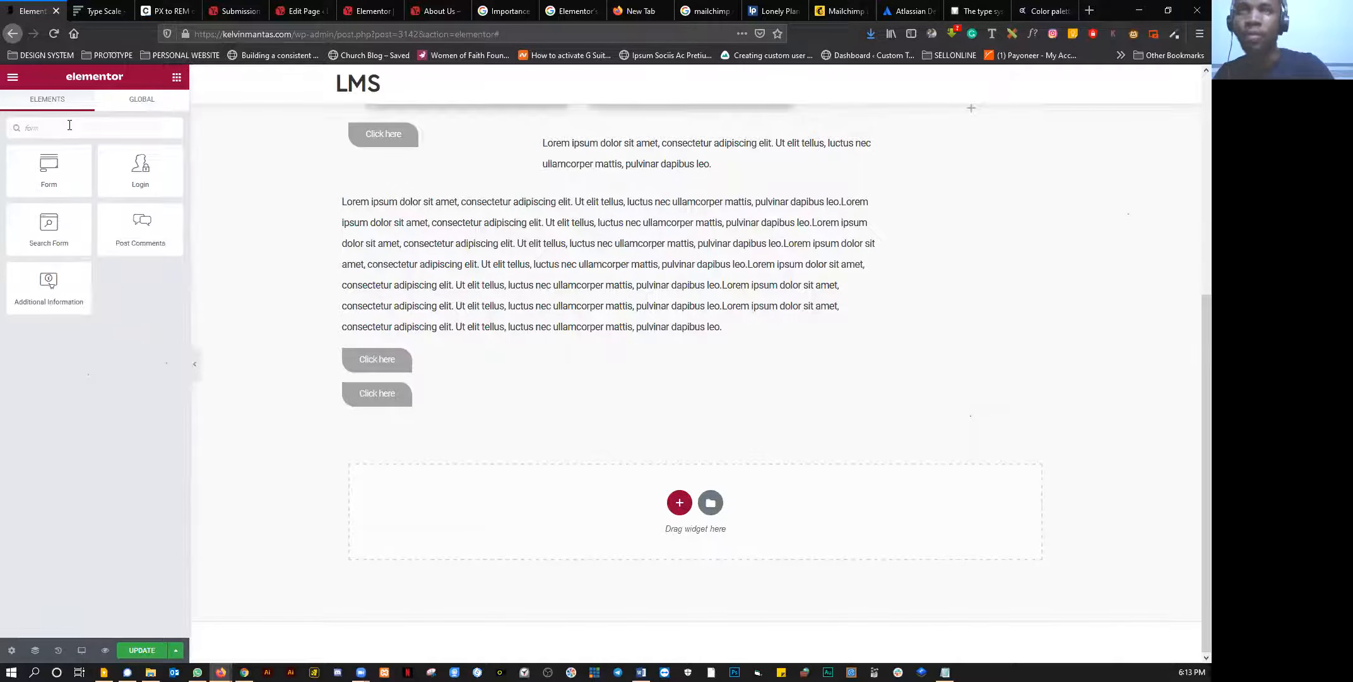
left_click_drag(49, 167, 396, 326)
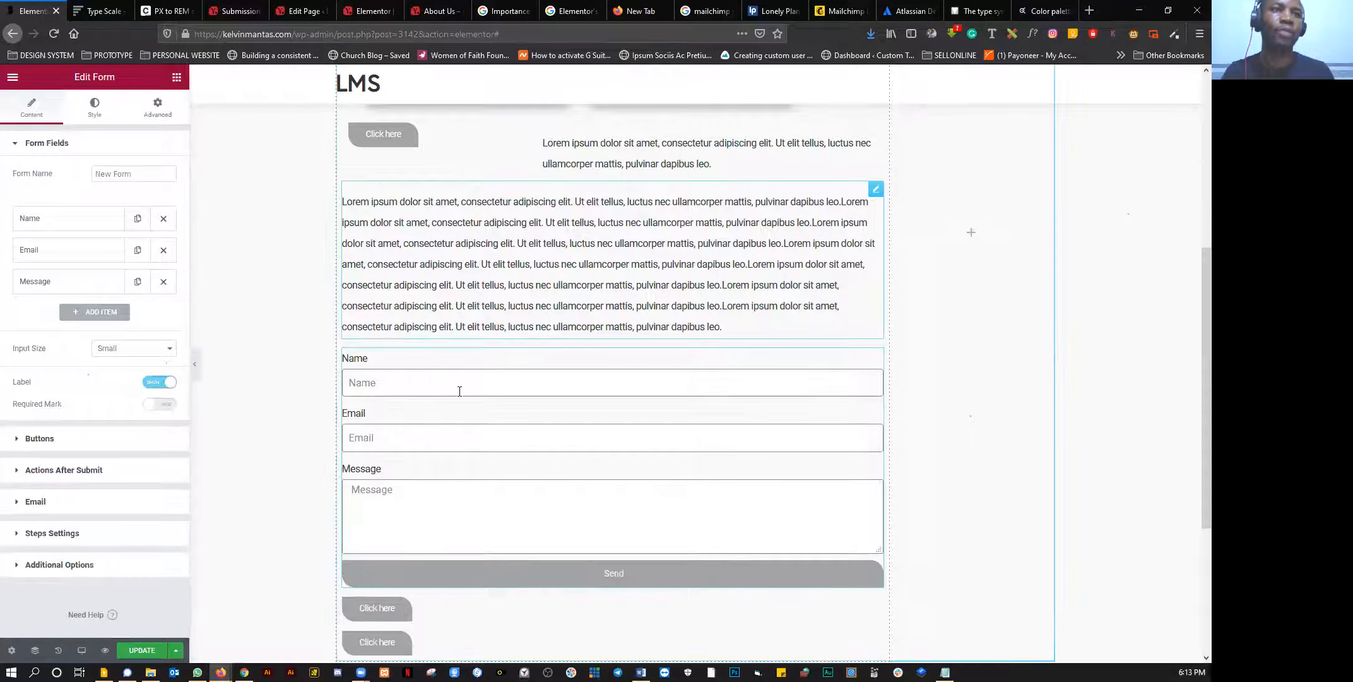
scroll(459, 395, "down", 1)
scroll(459, 395, "down", 1)
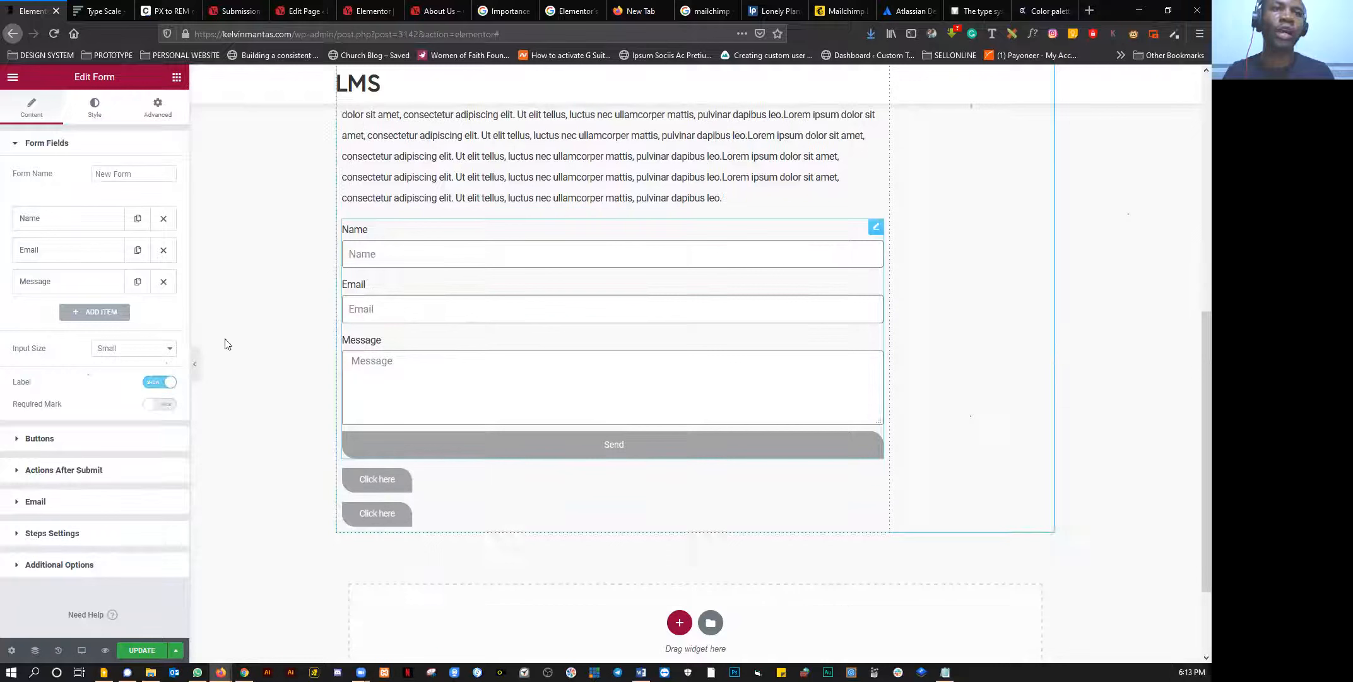
left_click(143, 650)
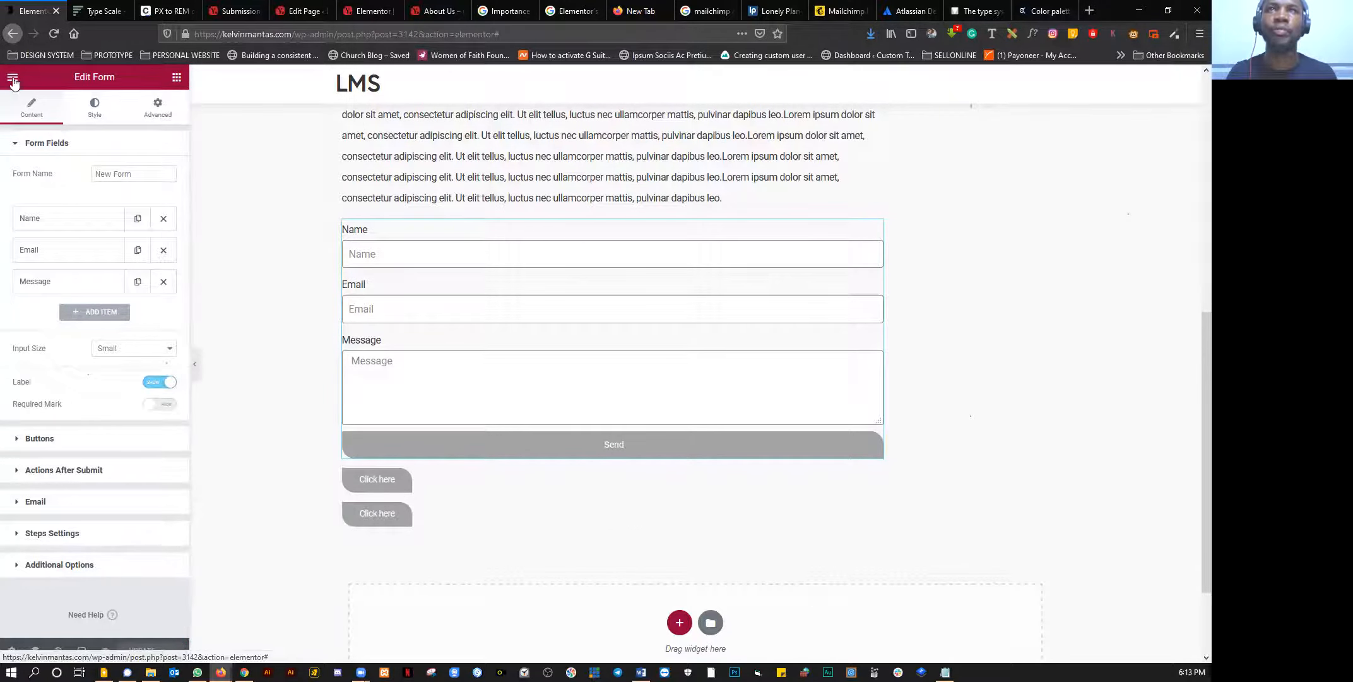
Step: In Site Settings' Form Fields, give the labels the global Navy Blue color and the Body Text global font
left_click(12, 79)
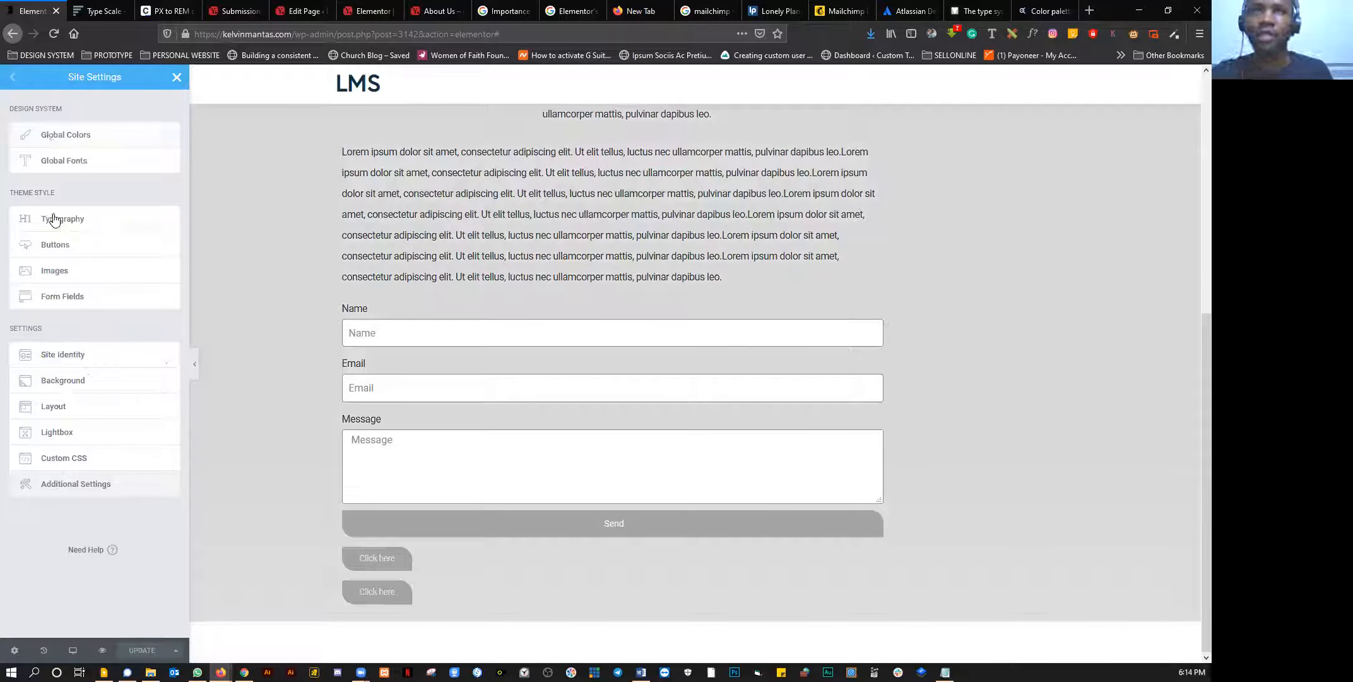
left_click(63, 300)
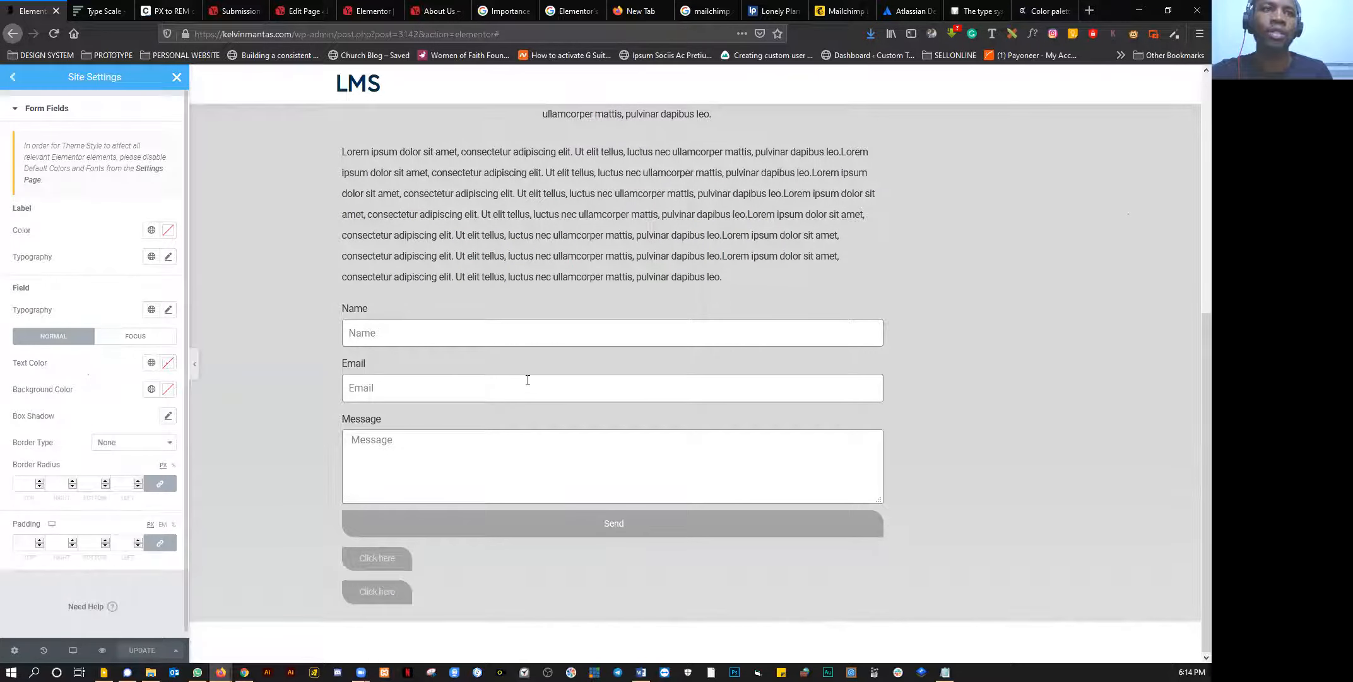
left_click(169, 234)
left_click(151, 229)
left_click(67, 289)
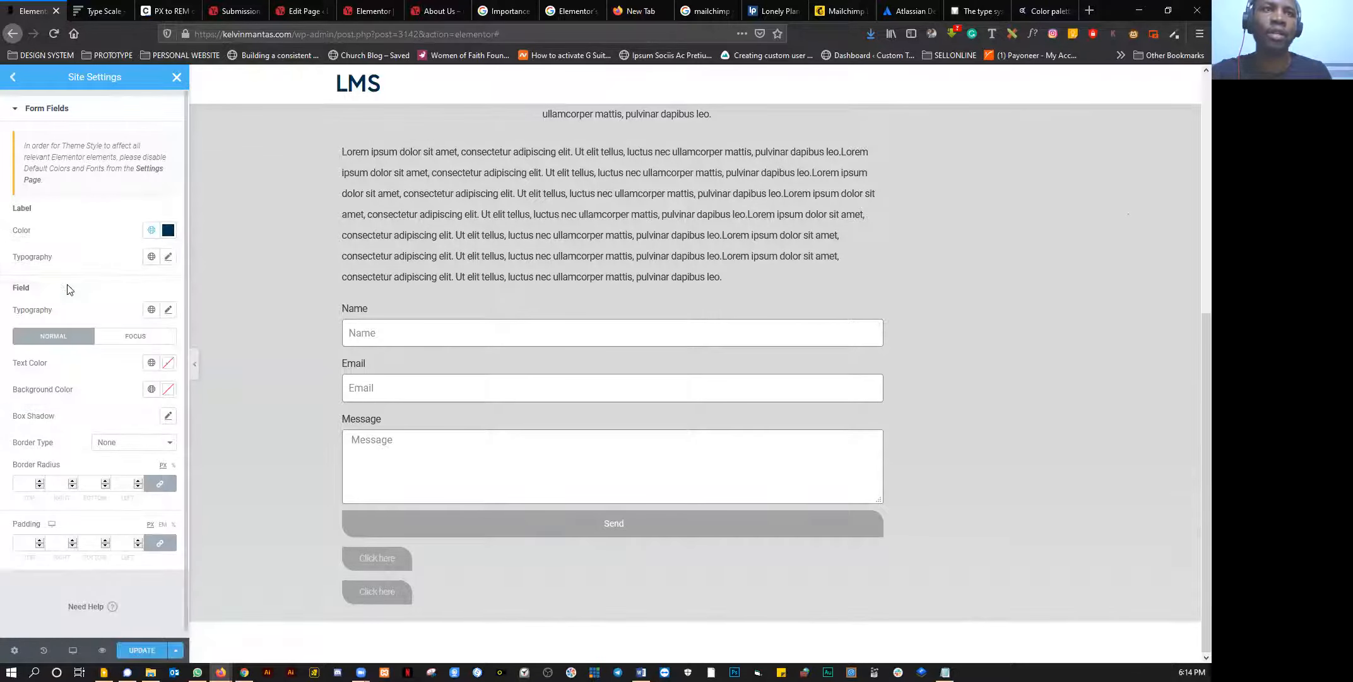
left_click(152, 256)
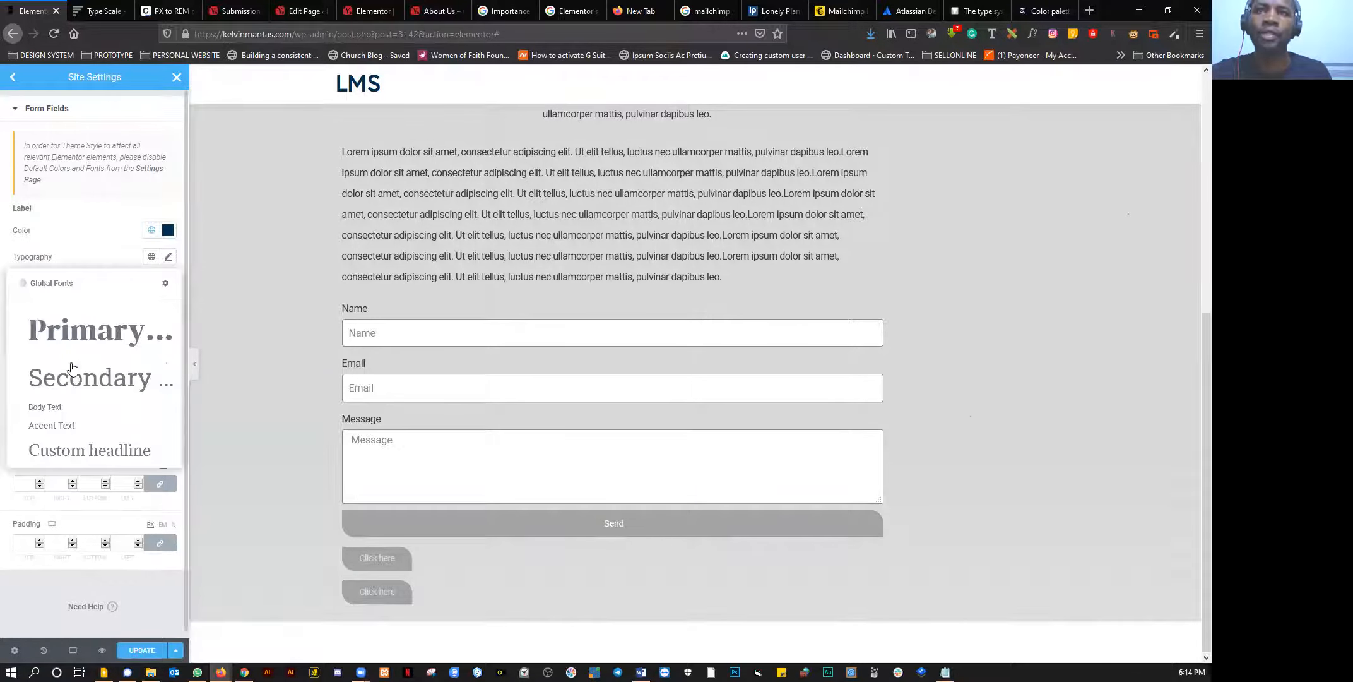
left_click(57, 409)
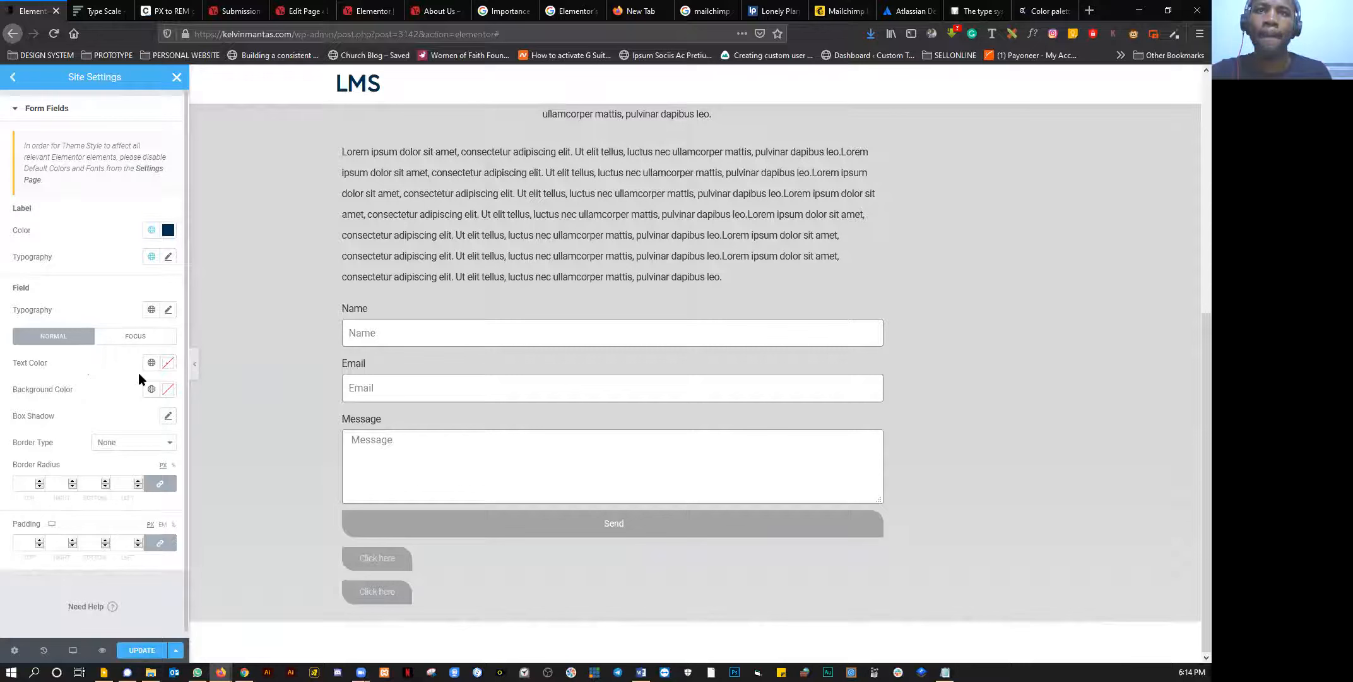
Step: Set the form fields' background to global Navy Blue for the normal state and Lime Yellow for focus, and save the site settings
left_click(151, 389)
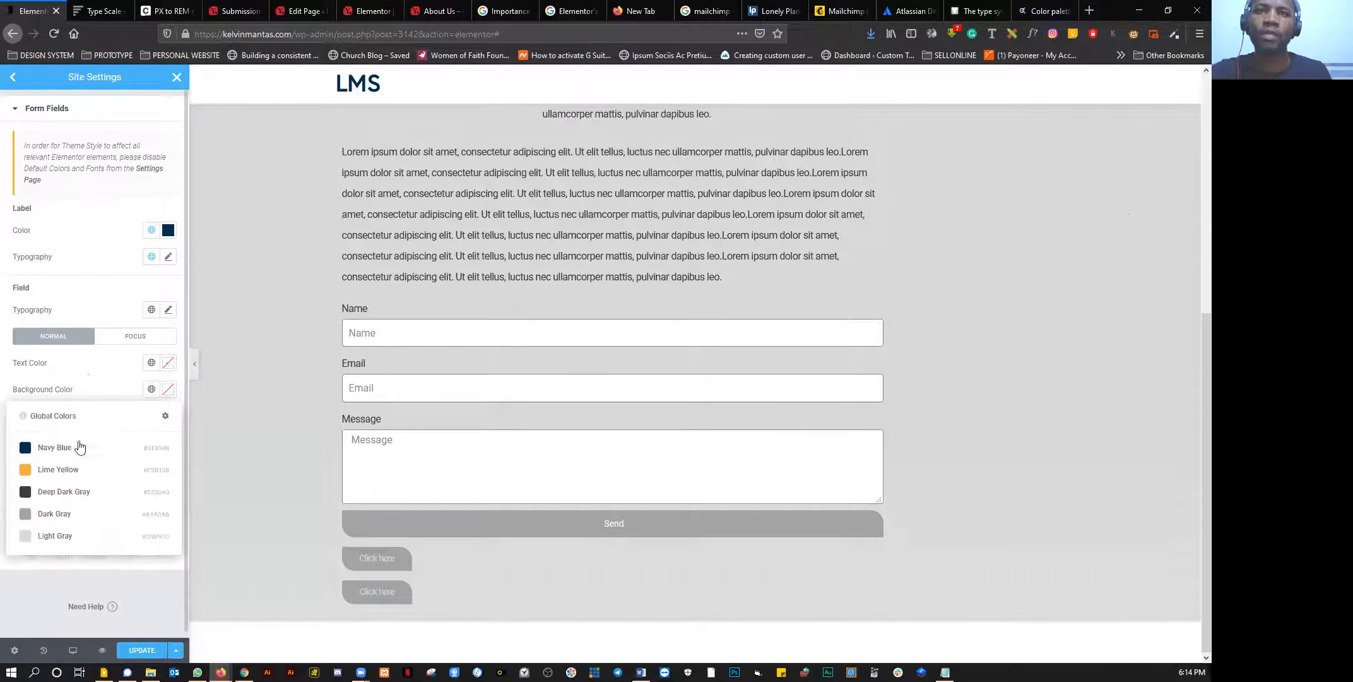
left_click(74, 449)
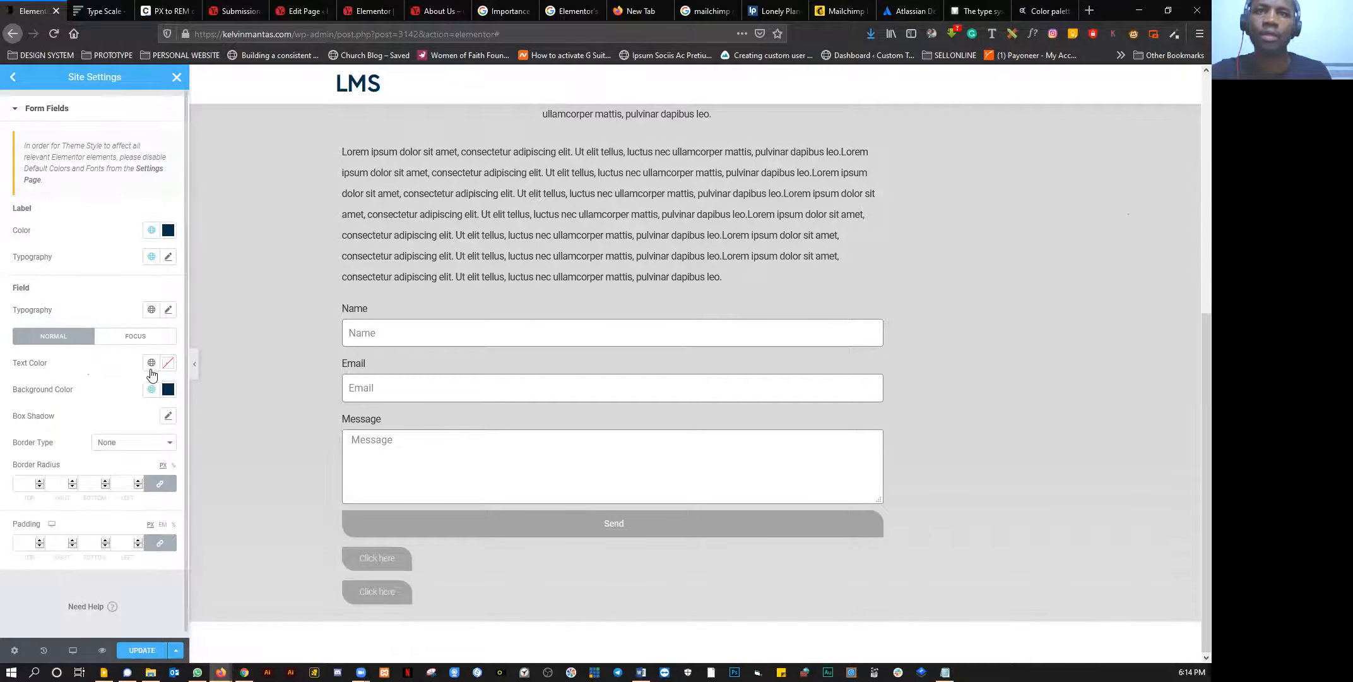
scroll(143, 412, "down", 1)
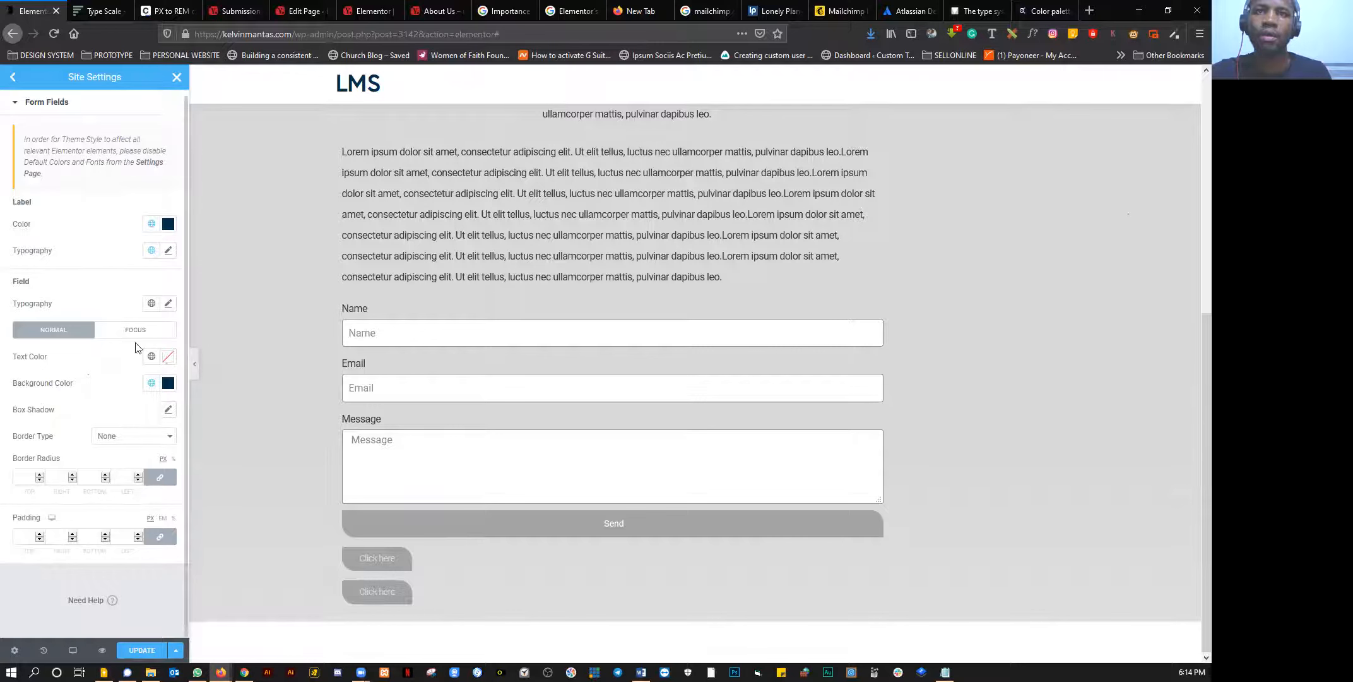
left_click(135, 332)
left_click(151, 382)
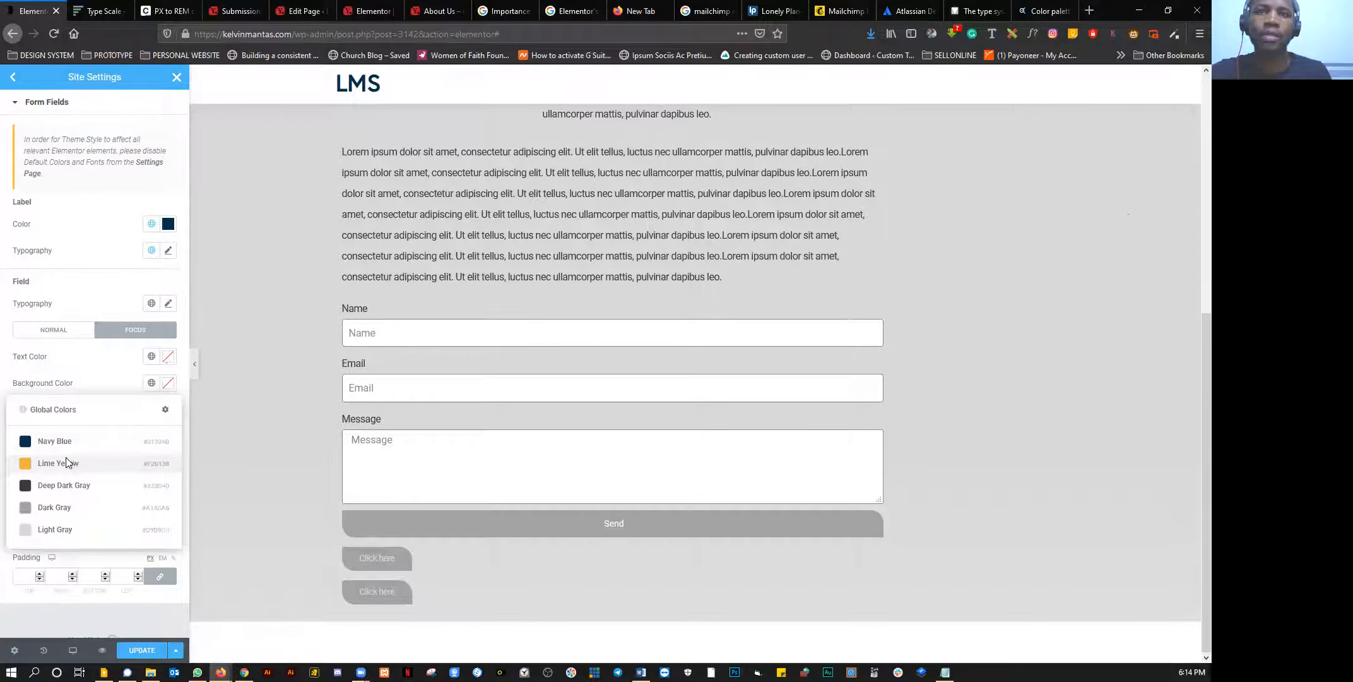
left_click(66, 462)
scroll(74, 292, "down", 2)
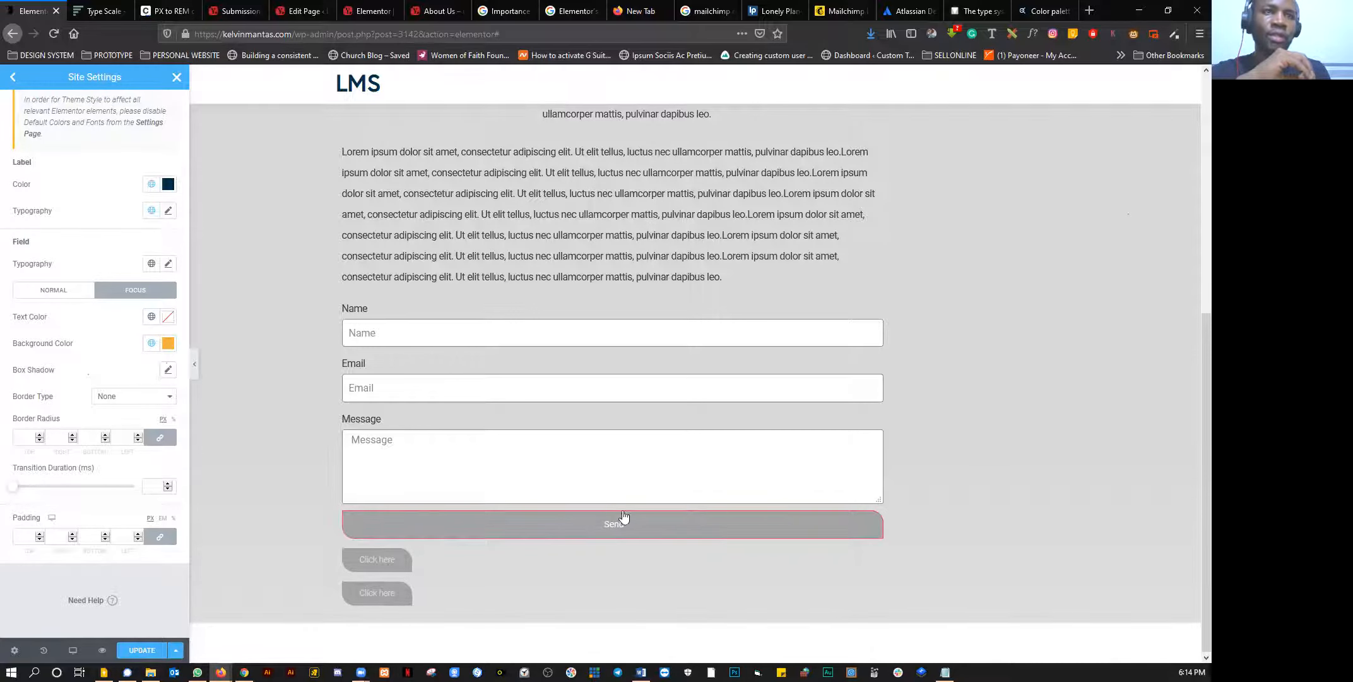
left_click(45, 291)
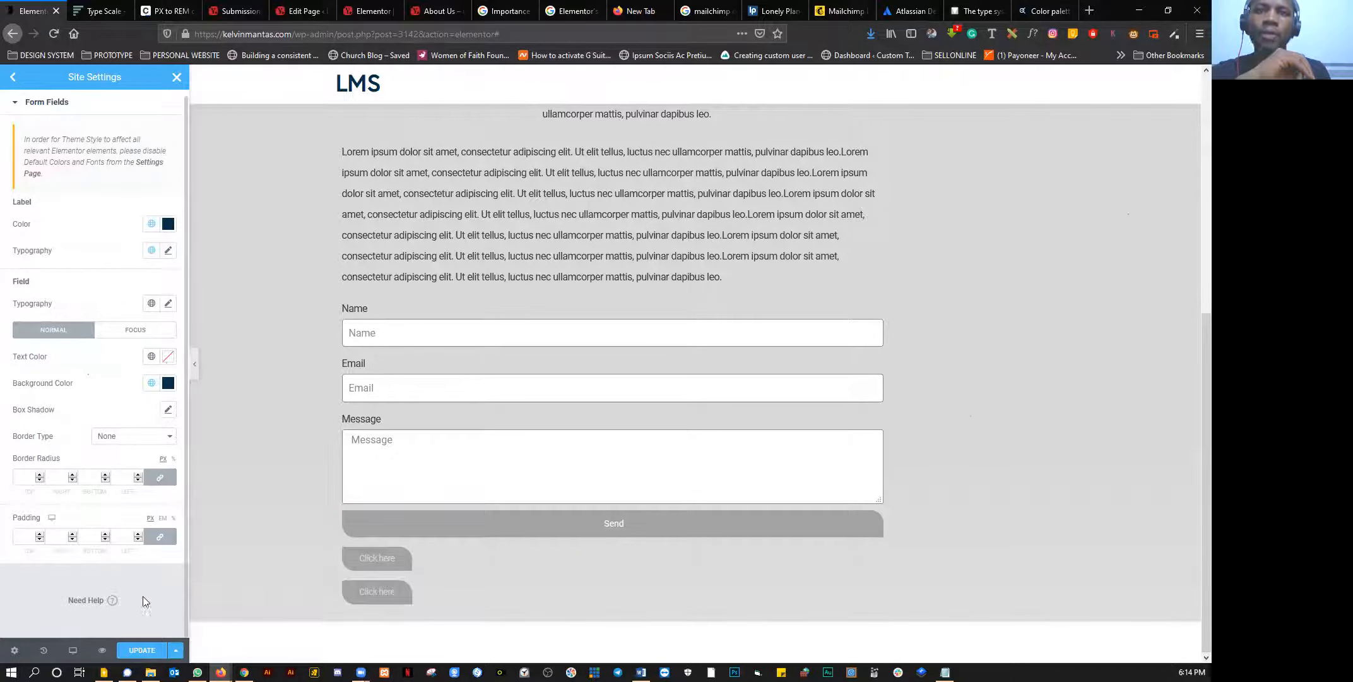
left_click(142, 649)
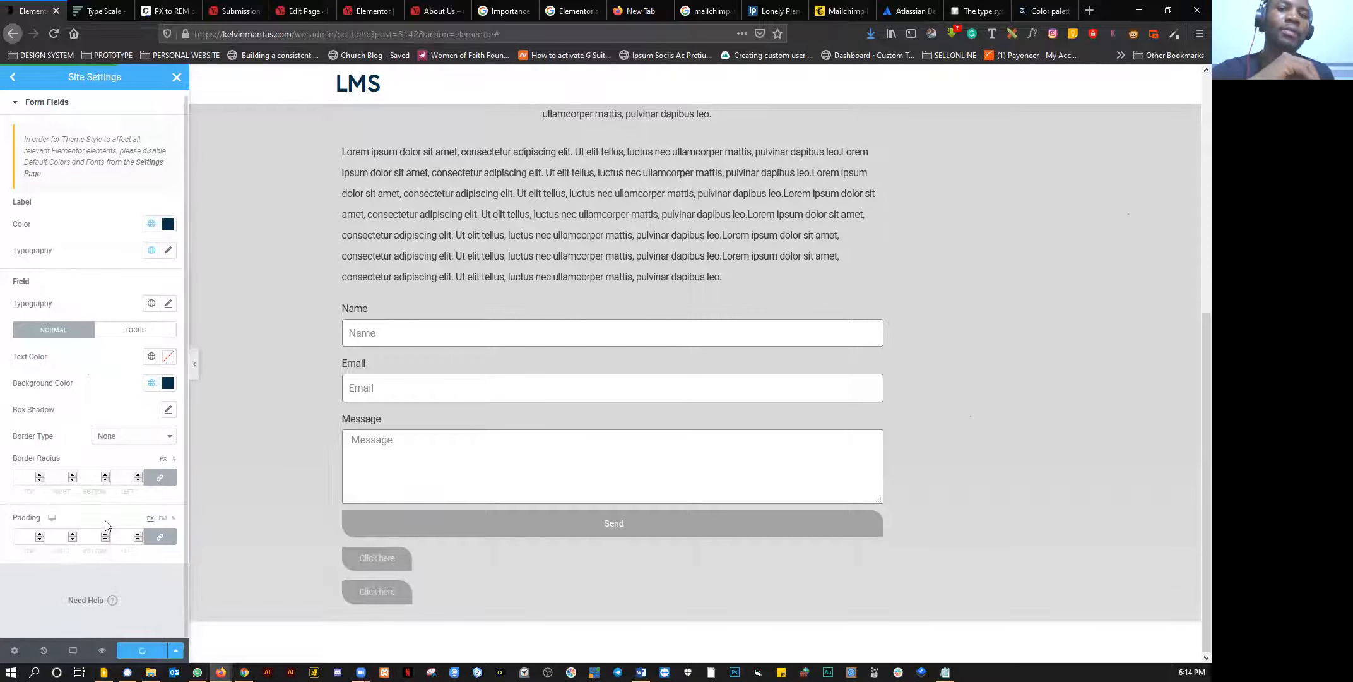
Step: Switch to the editor of the page with the black-and-white palm tree photo, update it, and return to the Home page's Site Settings
left_click(383, 13)
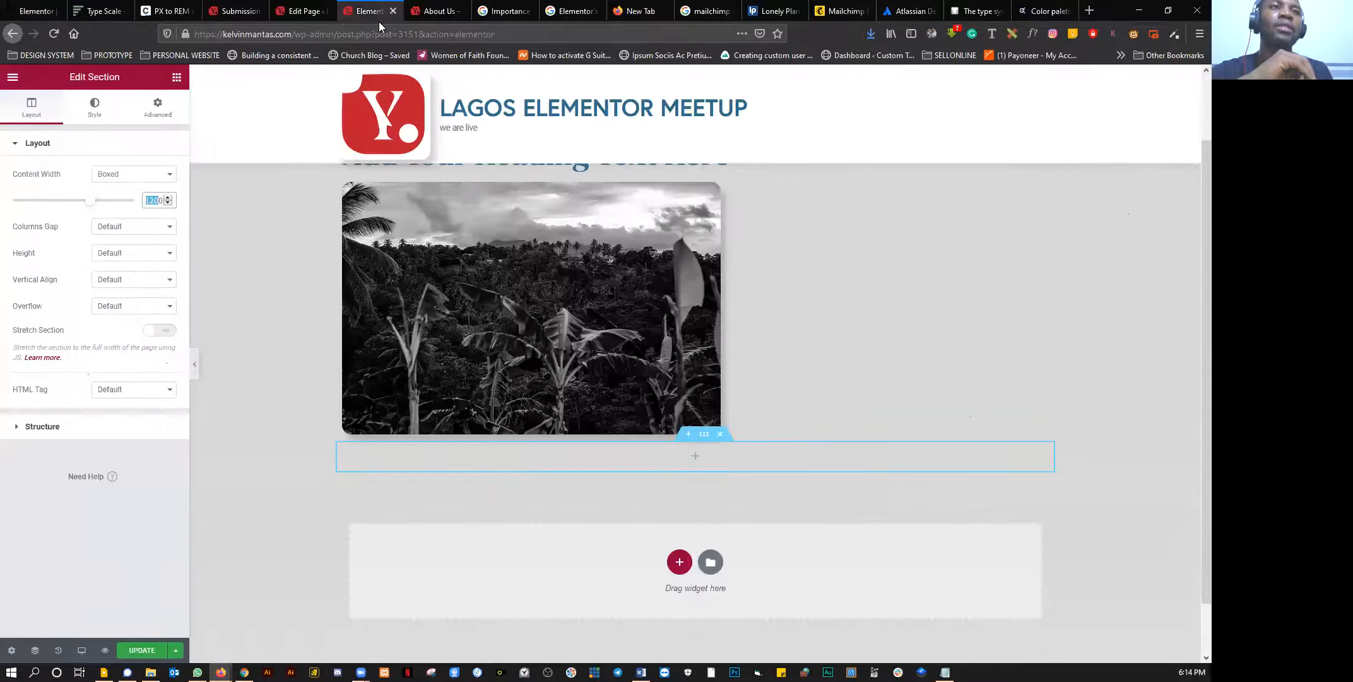
left_click(59, 37)
left_click(751, 307)
left_click(143, 650)
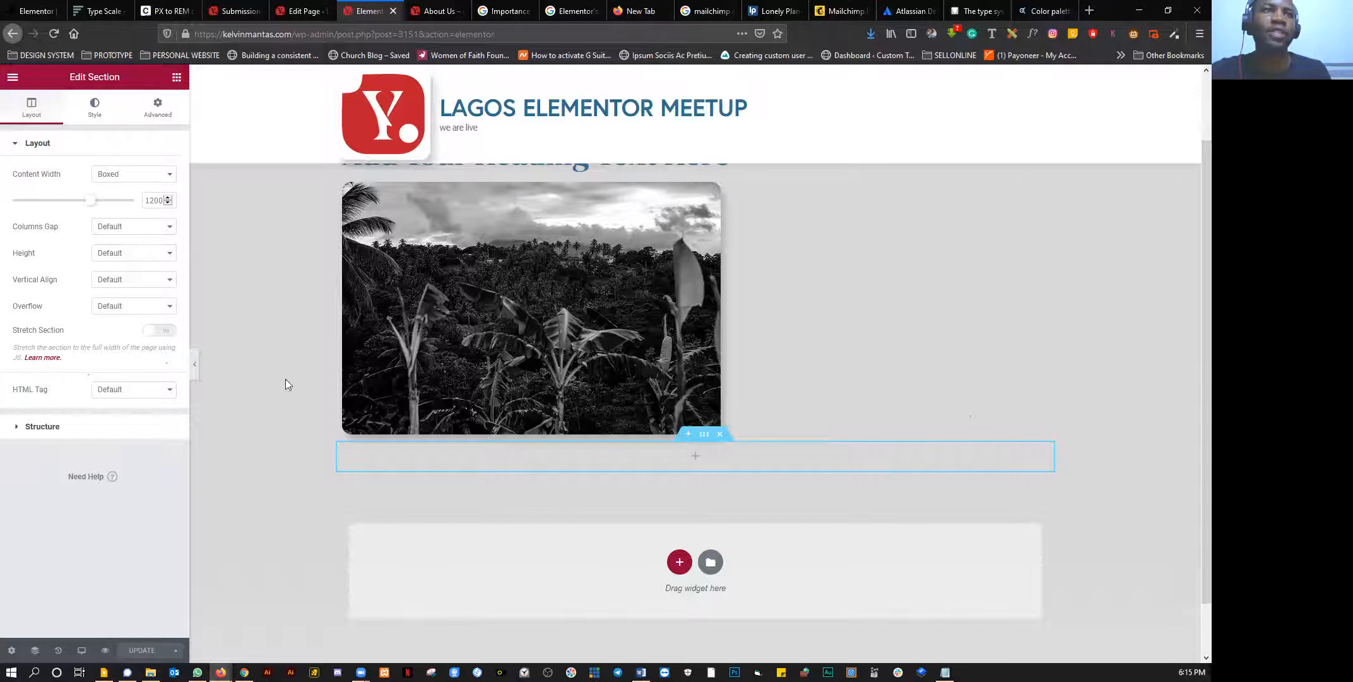
left_click(33, 12)
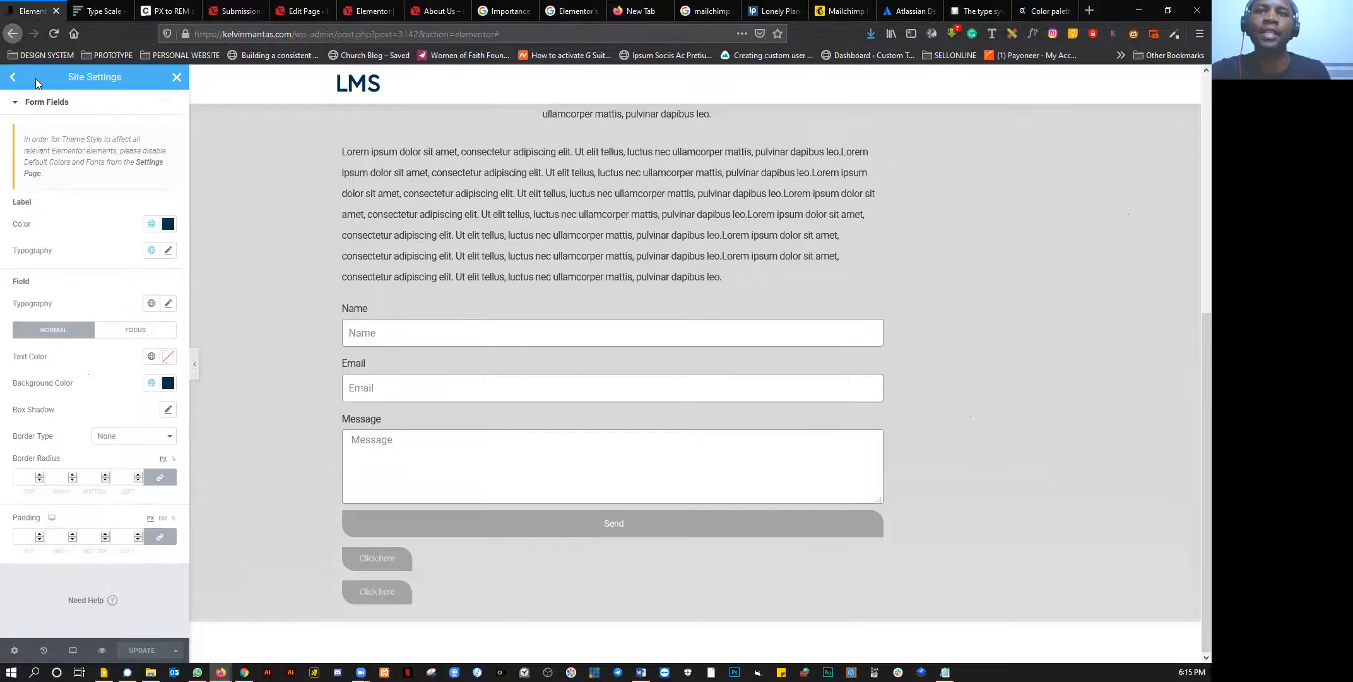
Step: View the Custom CSS section of Site Settings and enlarge its code box
left_click(15, 78)
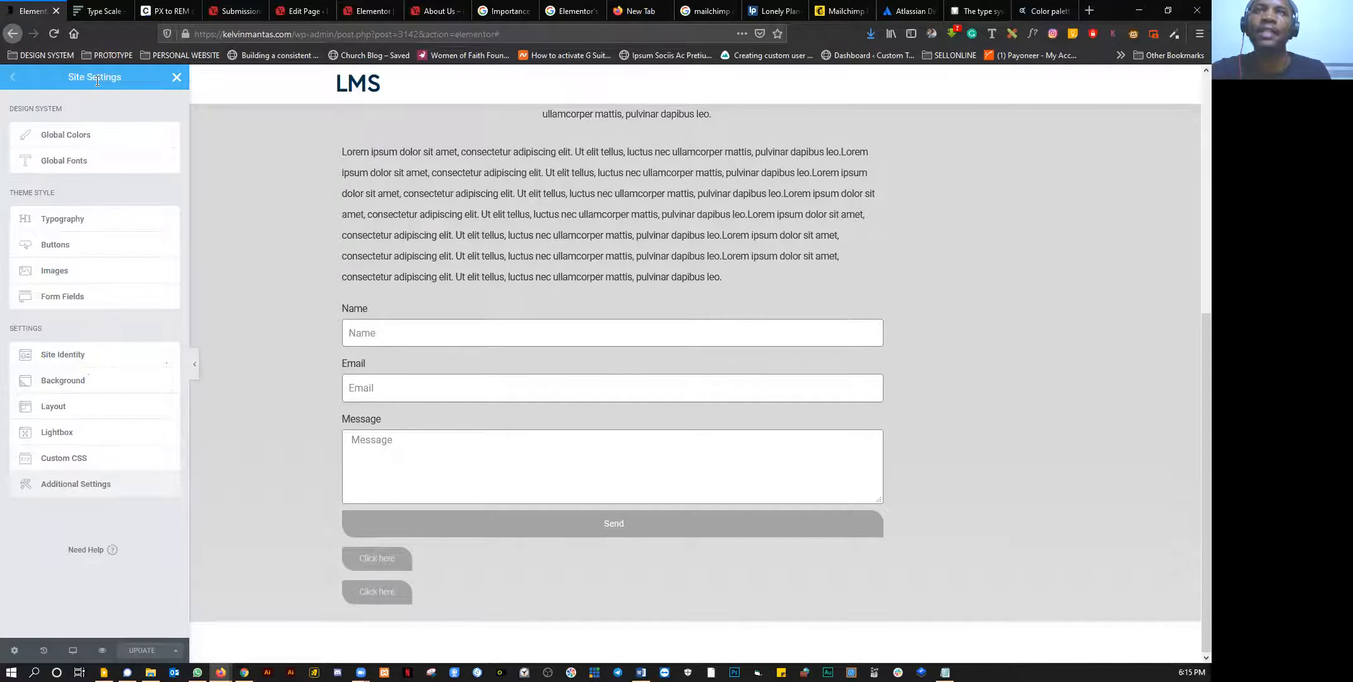
left_click(61, 464)
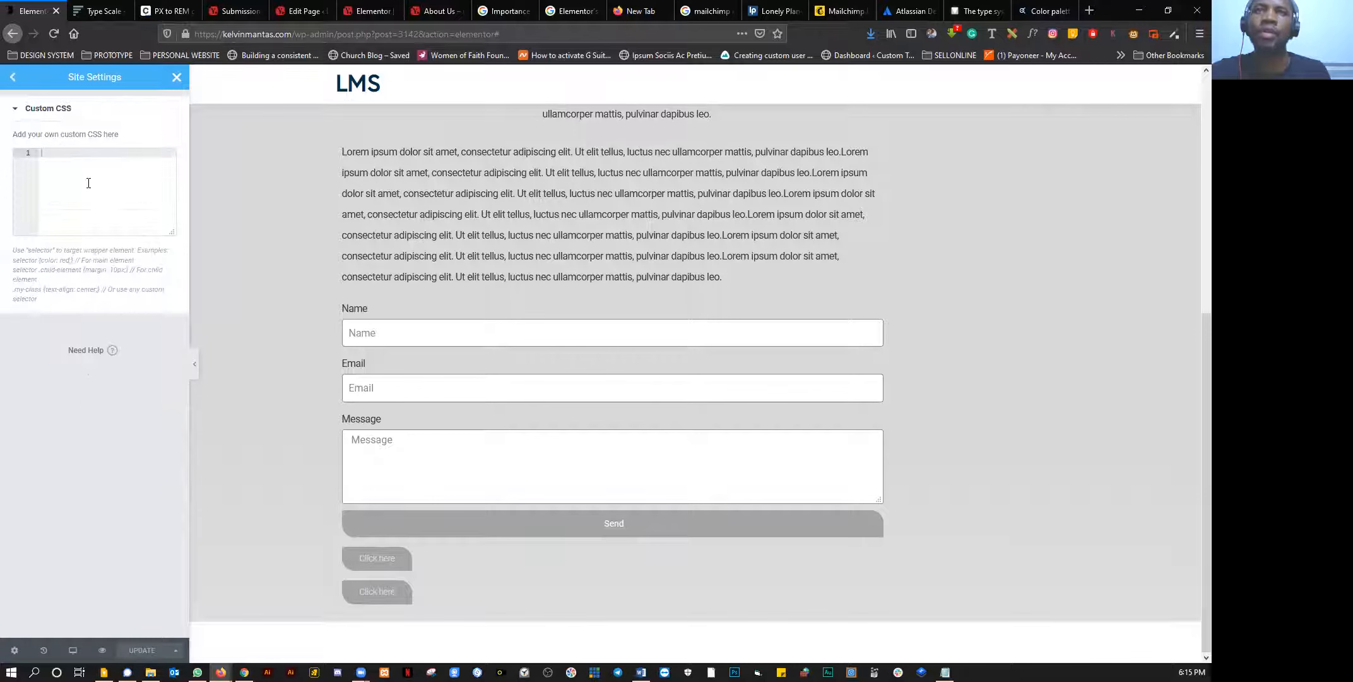
left_click_drag(175, 229, 162, 573)
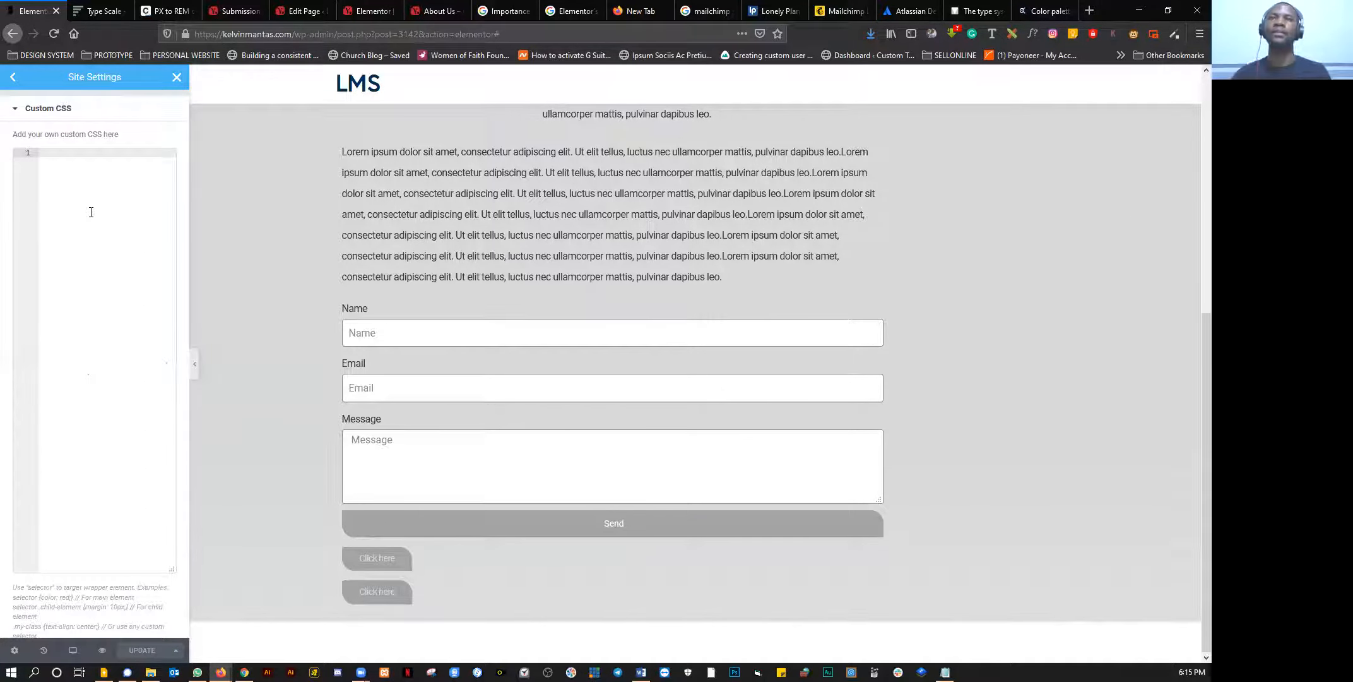
left_click(80, 230)
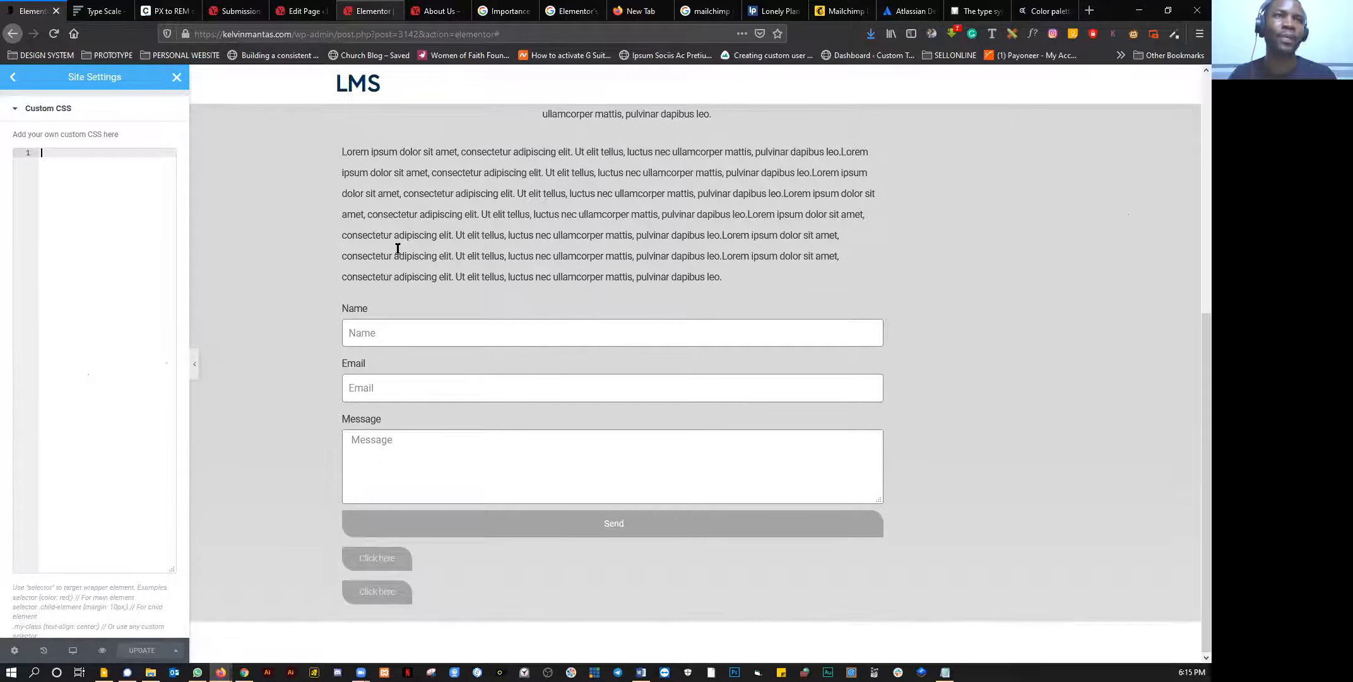
key("ctrl+Tab")
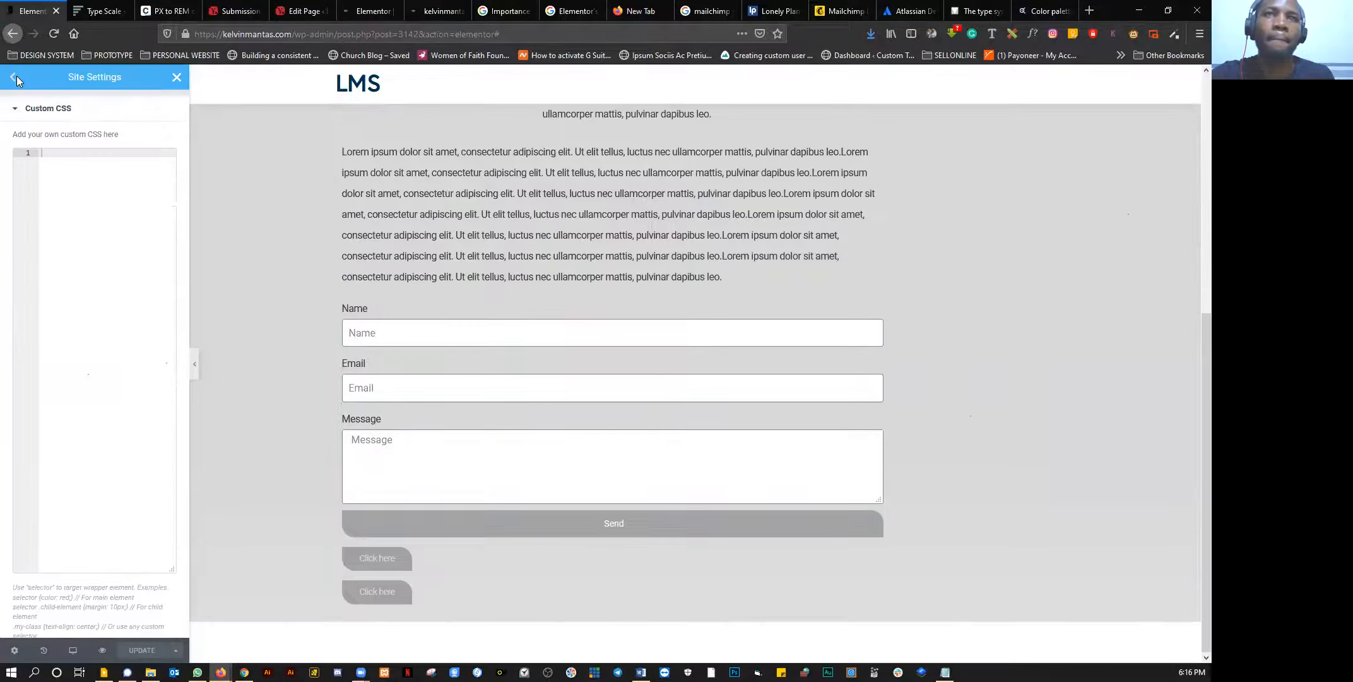
Step: Review the Form Fields settings and the Site Identity settings, including site name, description, logo and favicon
left_click(62, 298)
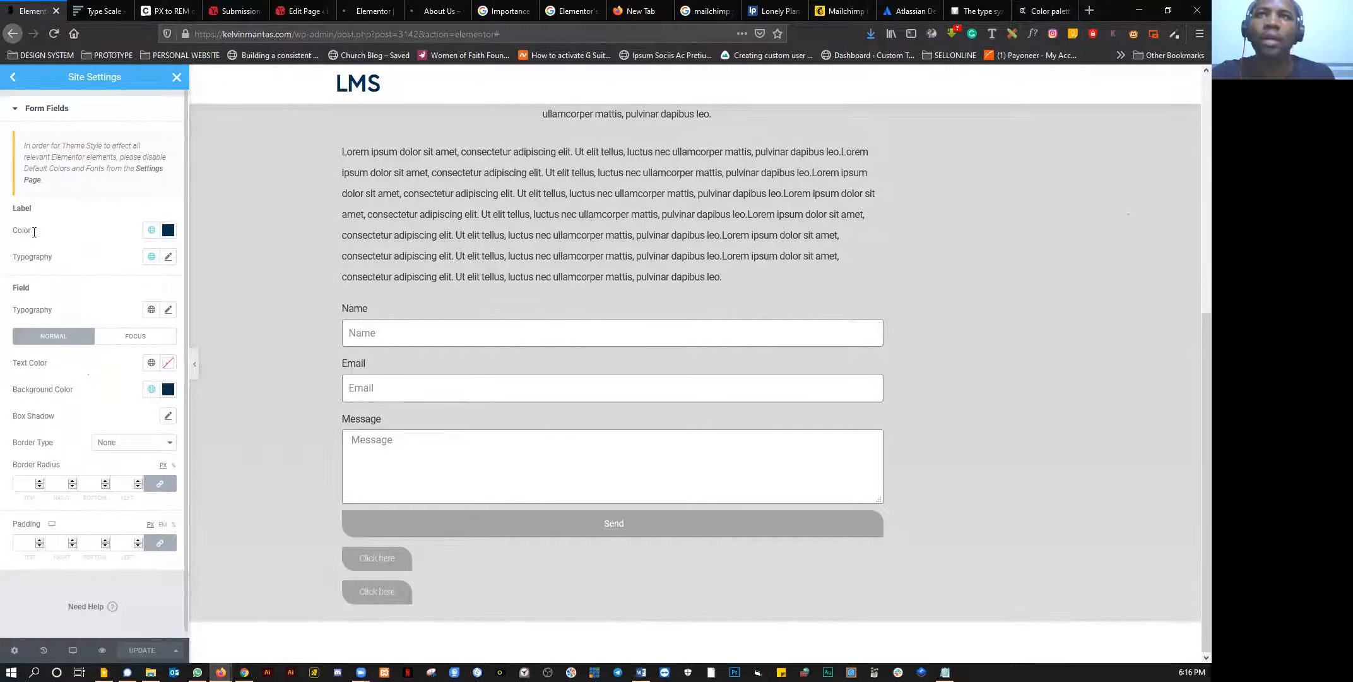
scroll(30, 177, "down", 1)
left_click(12, 78)
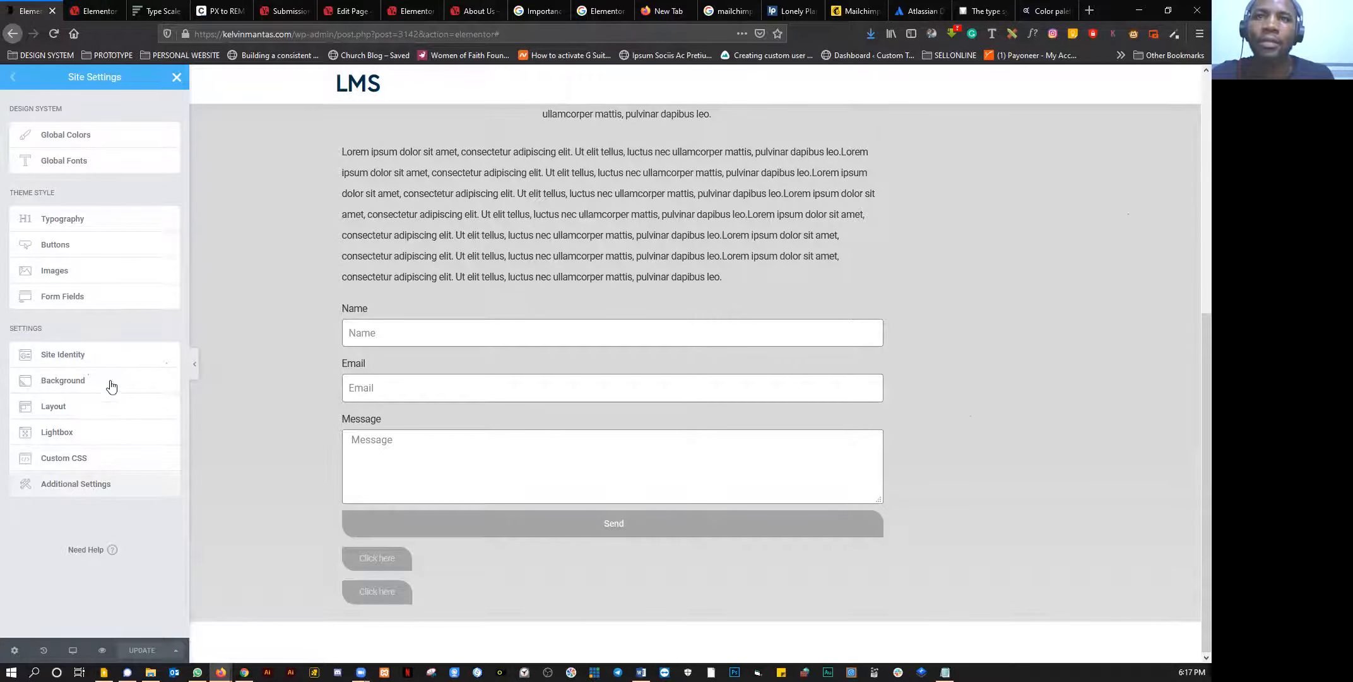
left_click(62, 355)
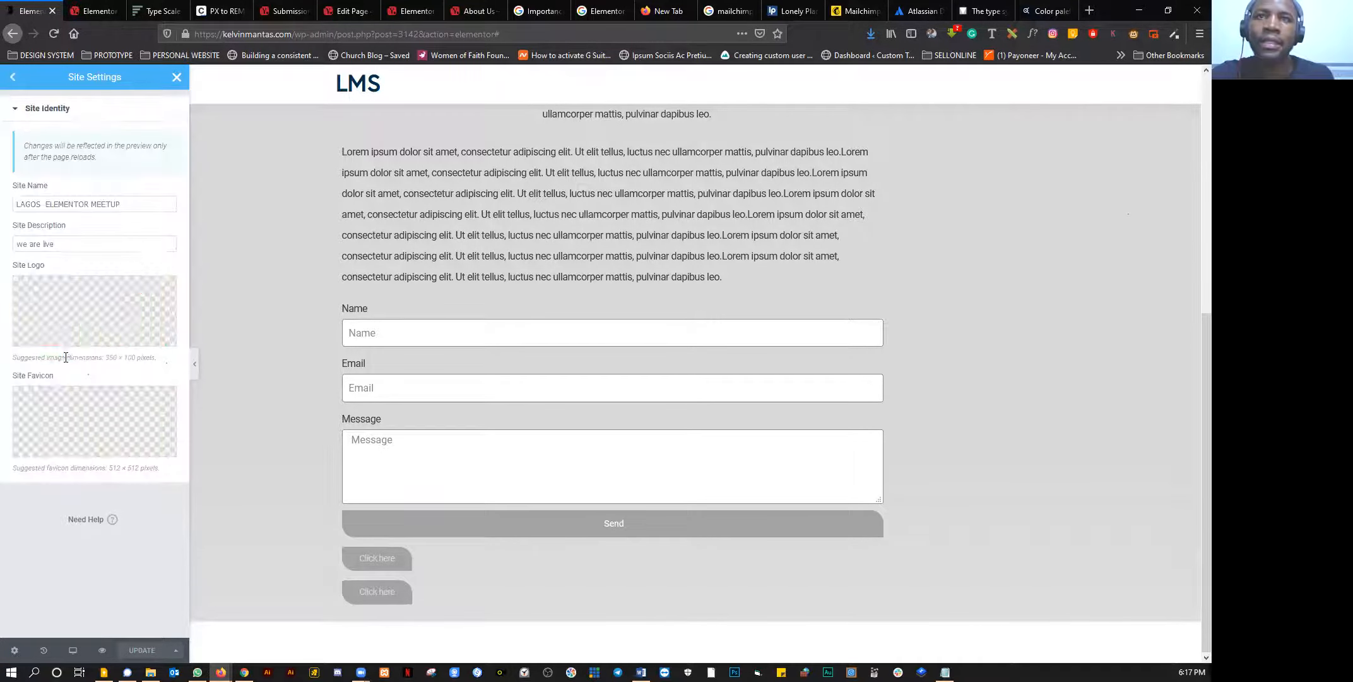
left_click(15, 109)
left_click(12, 79)
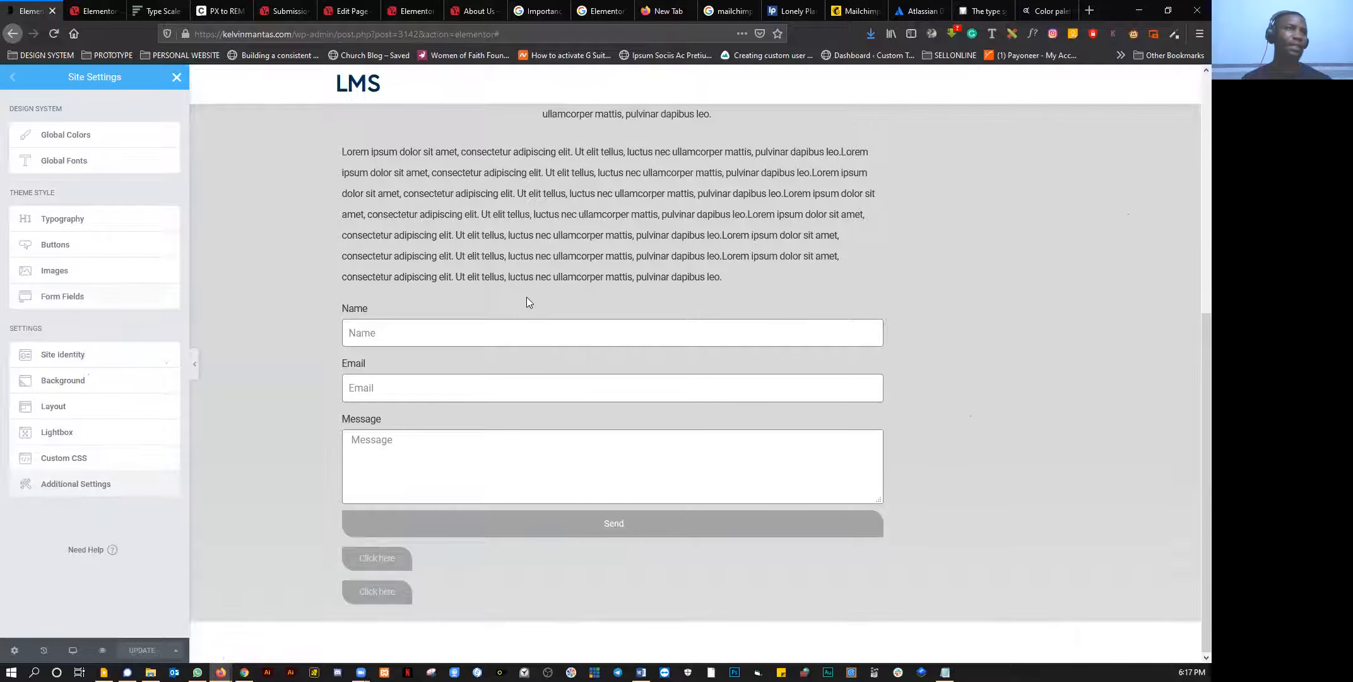
Step: Compare the Home page's headings, images, buttons and form with the same element types in the palm tree photo page's editor
scroll(527, 297, "up", 6)
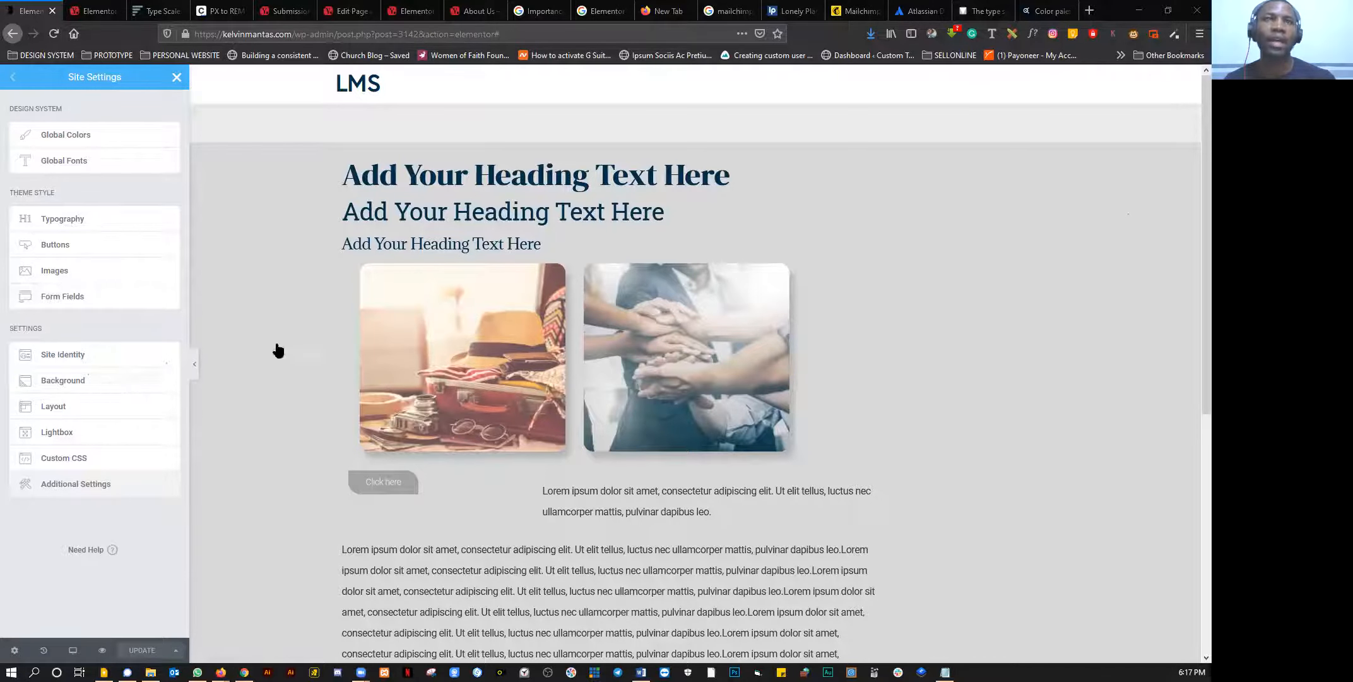
scroll(358, 349, "down", 2)
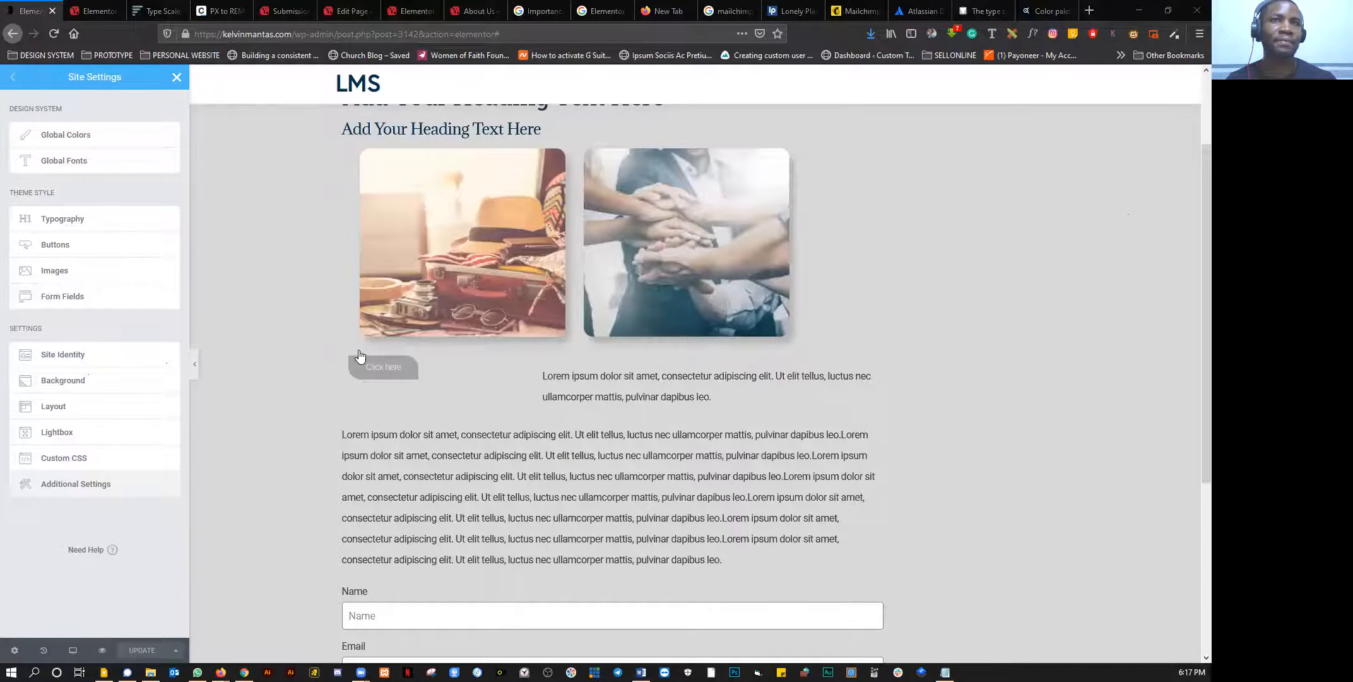
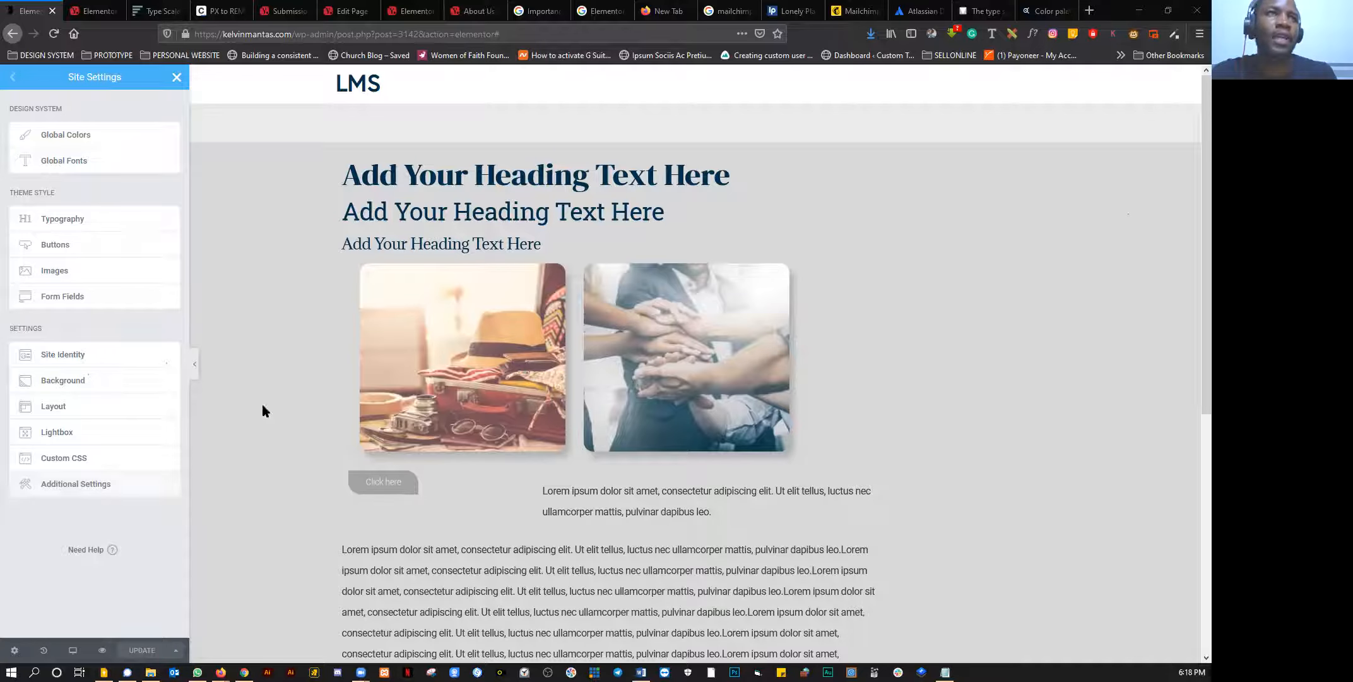
scroll(459, 270, "down", 2)
scroll(458, 265, "up", 2)
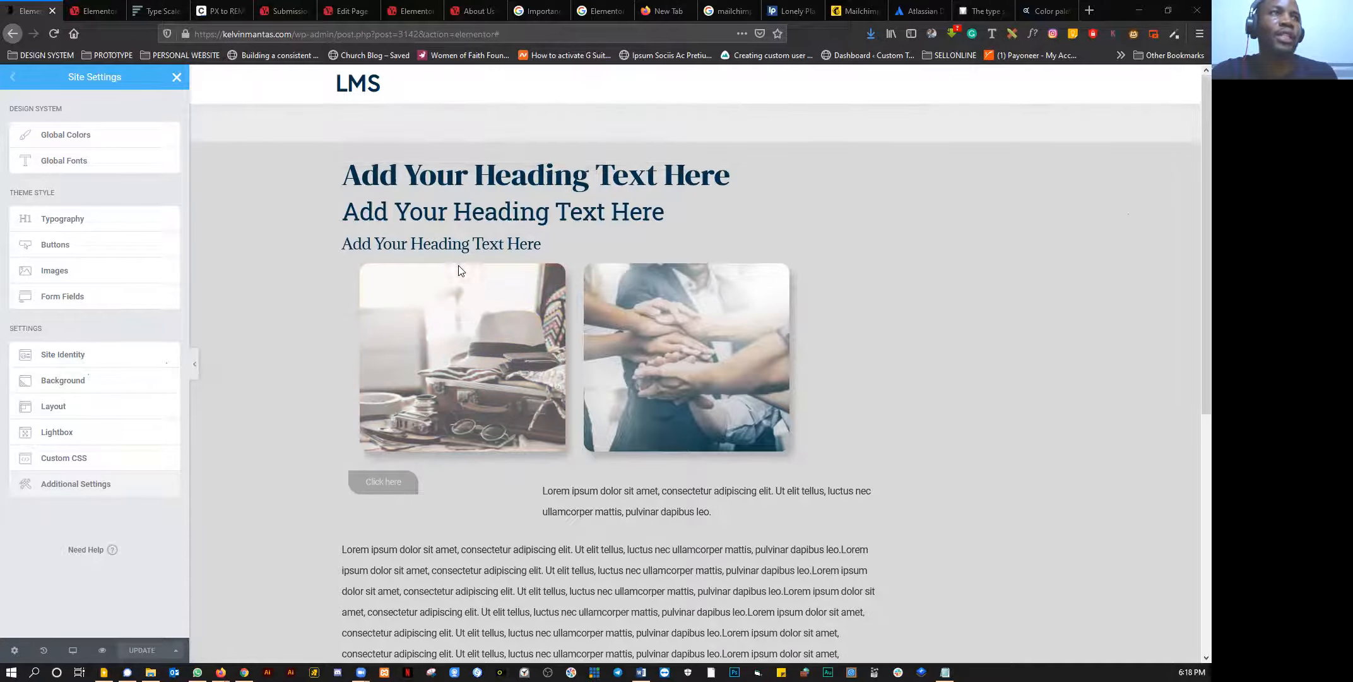
left_click(413, 12)
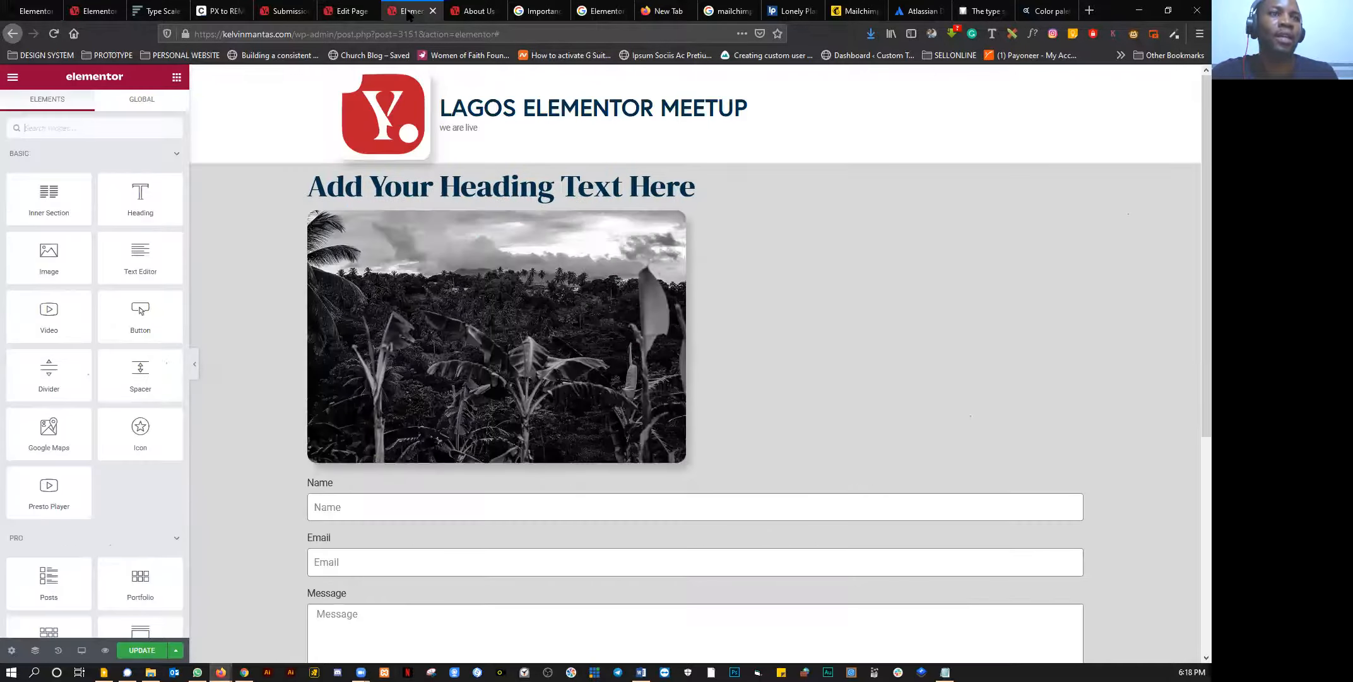
scroll(324, 423, "down", 3)
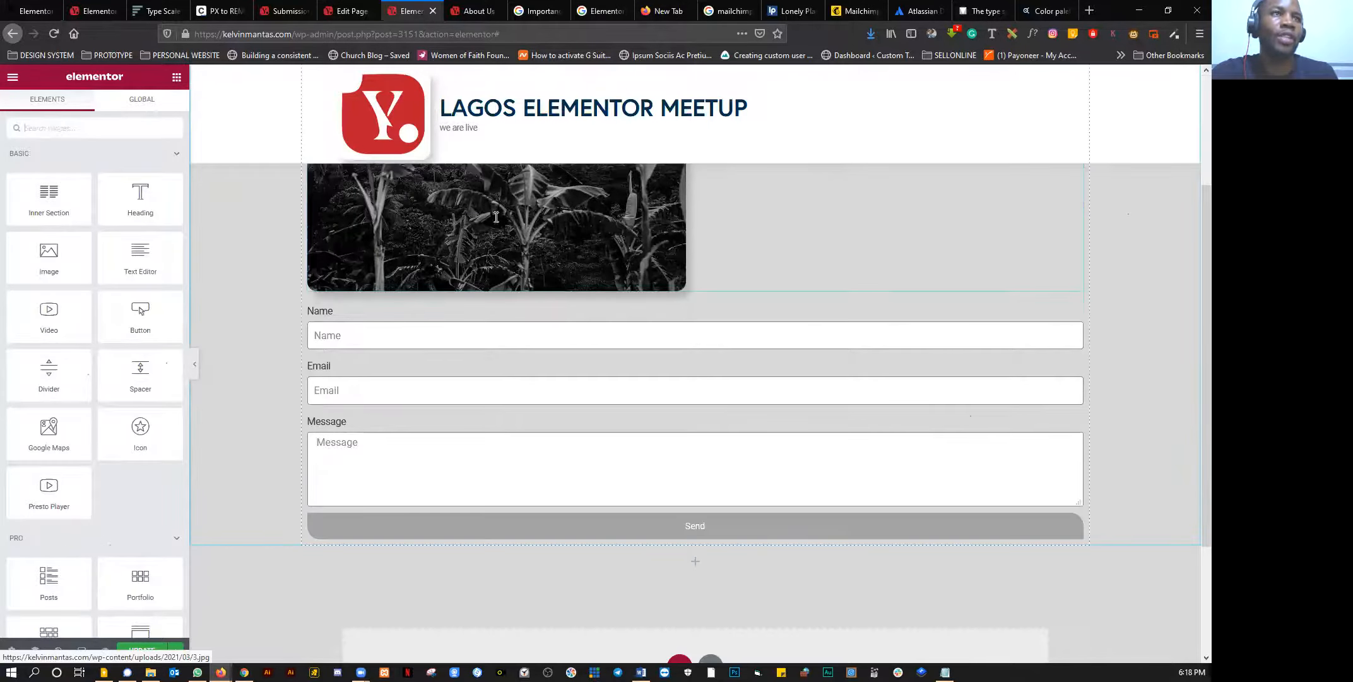
scroll(332, 417, "up", 3)
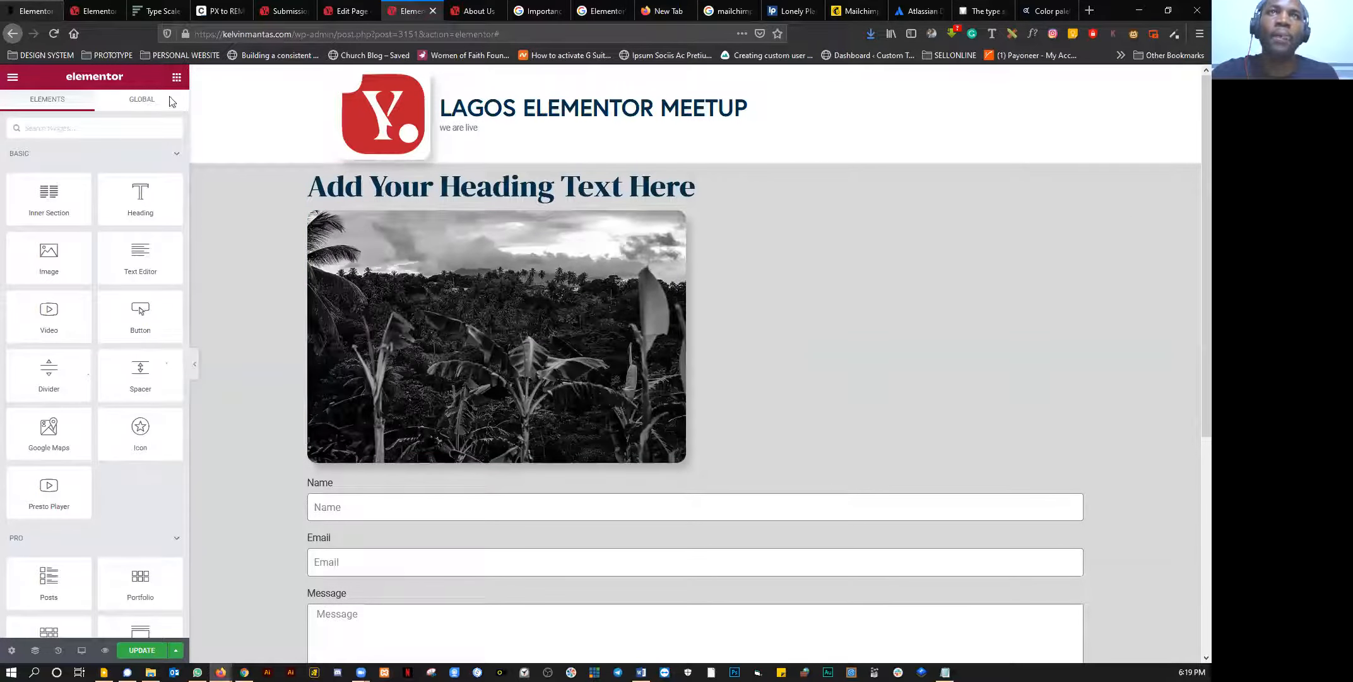
Step: Exit the Home page's Site Settings and inspect the style settings of the H2 heading and the short text paragraph
left_click(176, 78)
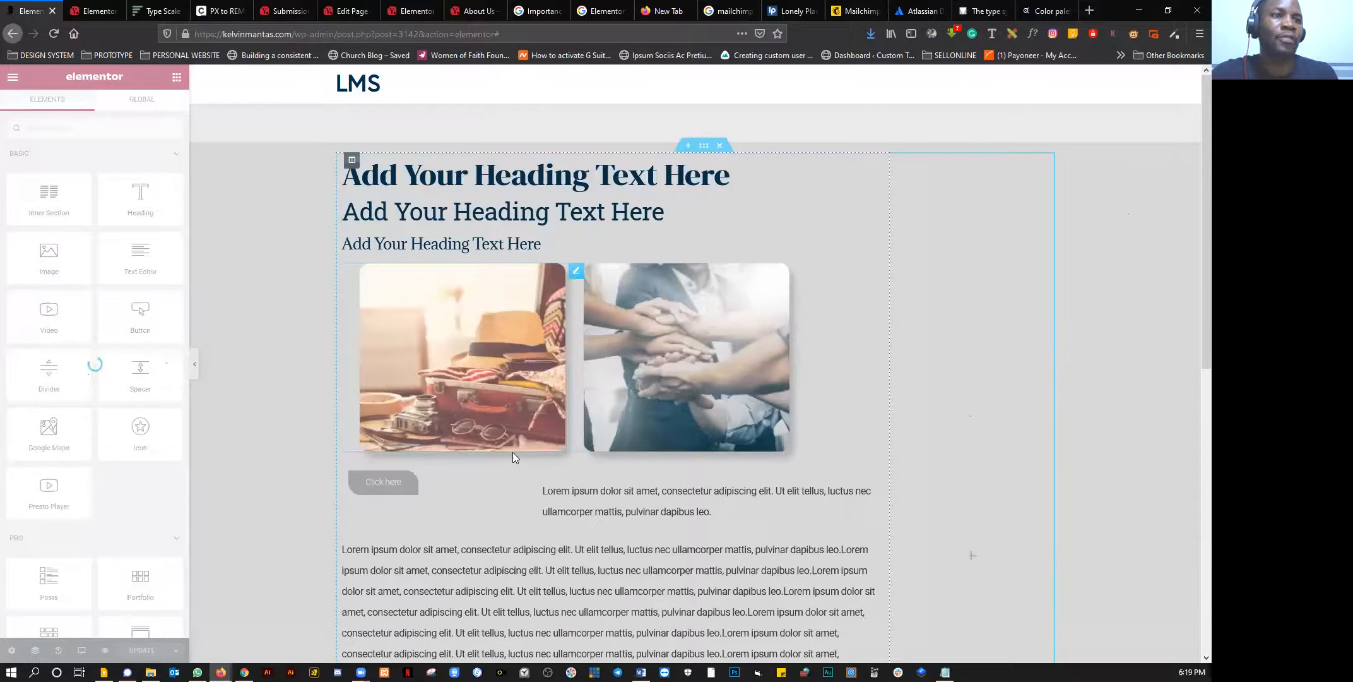
scroll(512, 451, "down", 4)
scroll(513, 451, "up", 4)
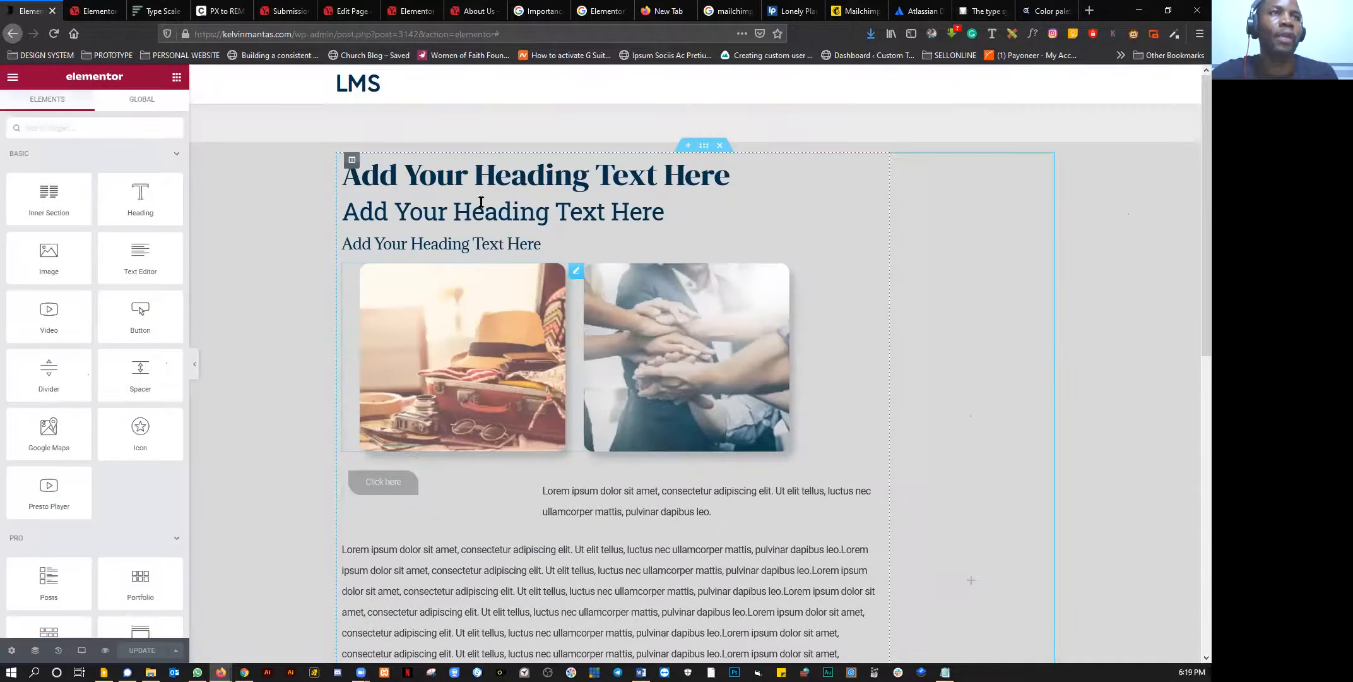
left_click(456, 217)
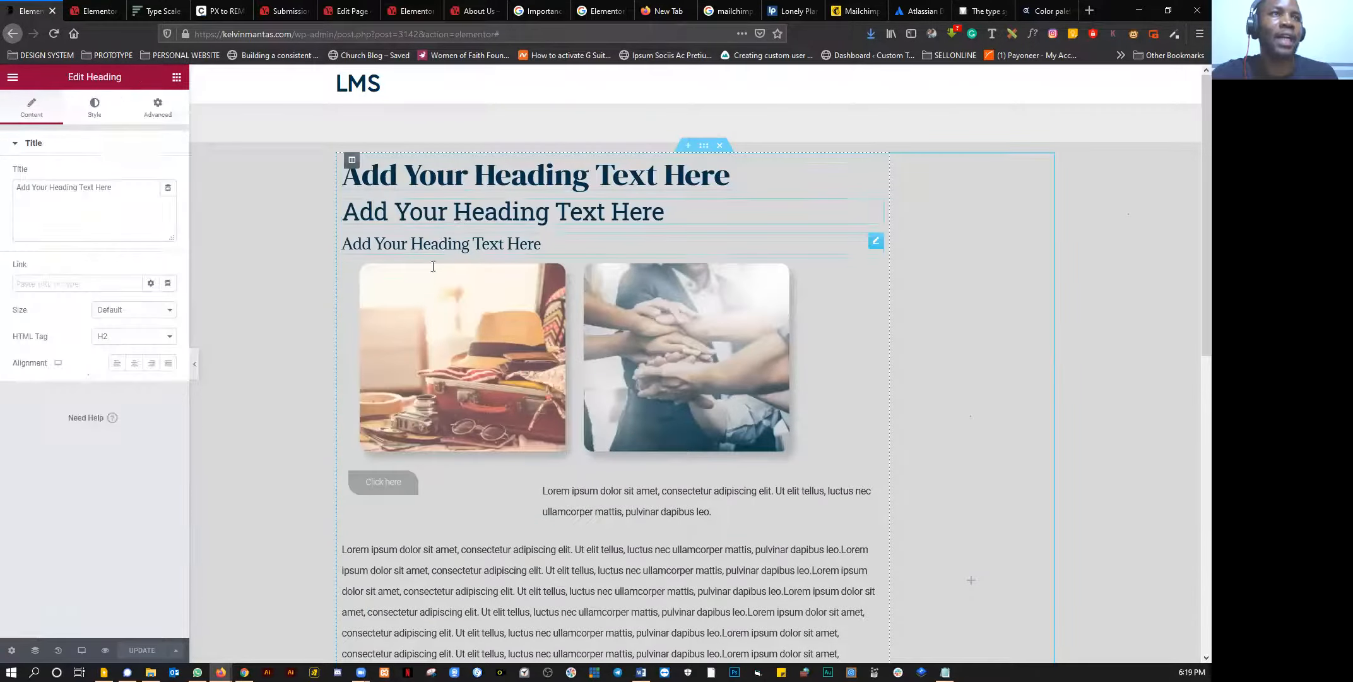
left_click(94, 108)
scroll(395, 512, "down", 3)
scroll(606, 314, "down", 1)
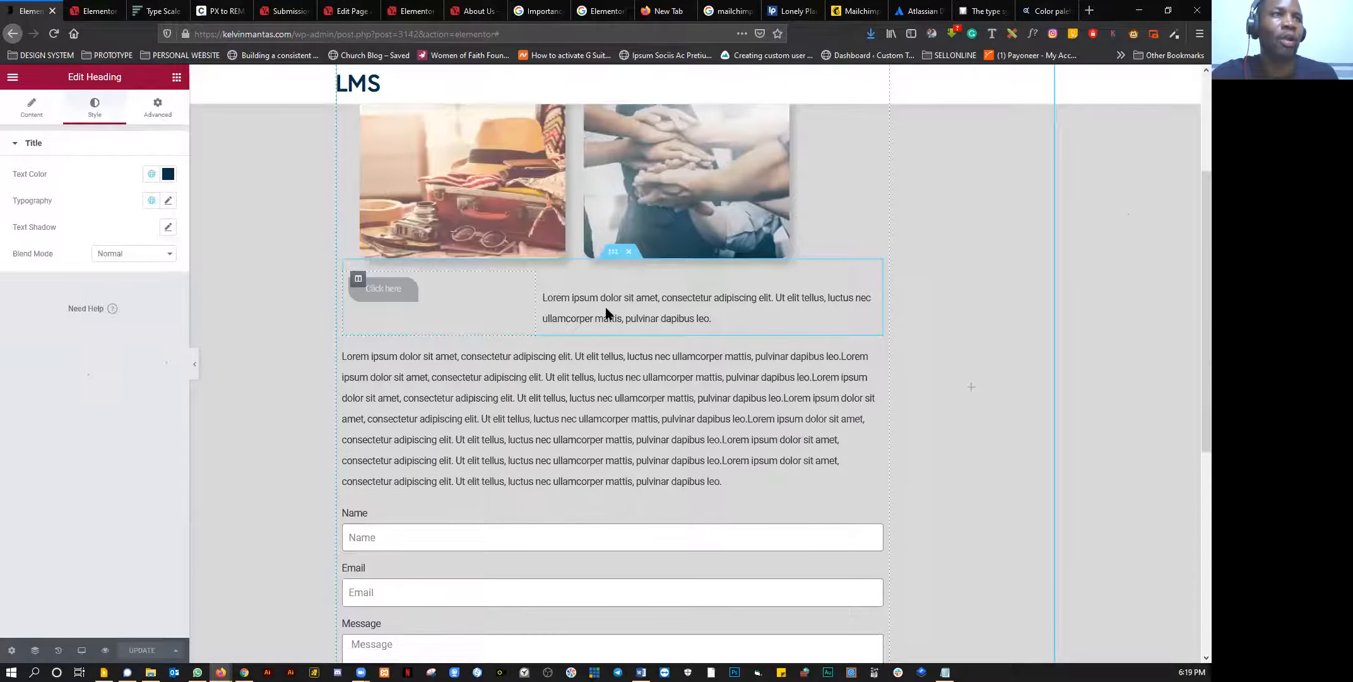
left_click(605, 314)
scroll(442, 479, "down", 2)
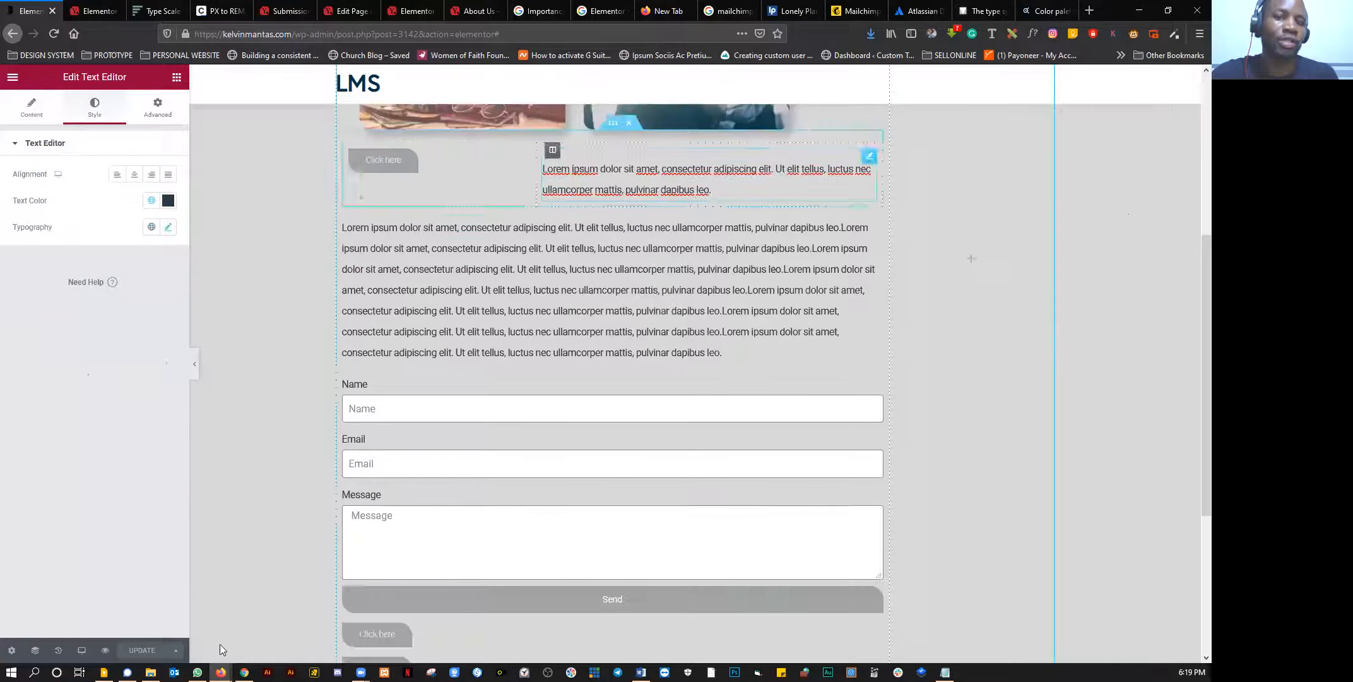
Step: Save the Home page to the library as a template named "Ds"
left_click(177, 650)
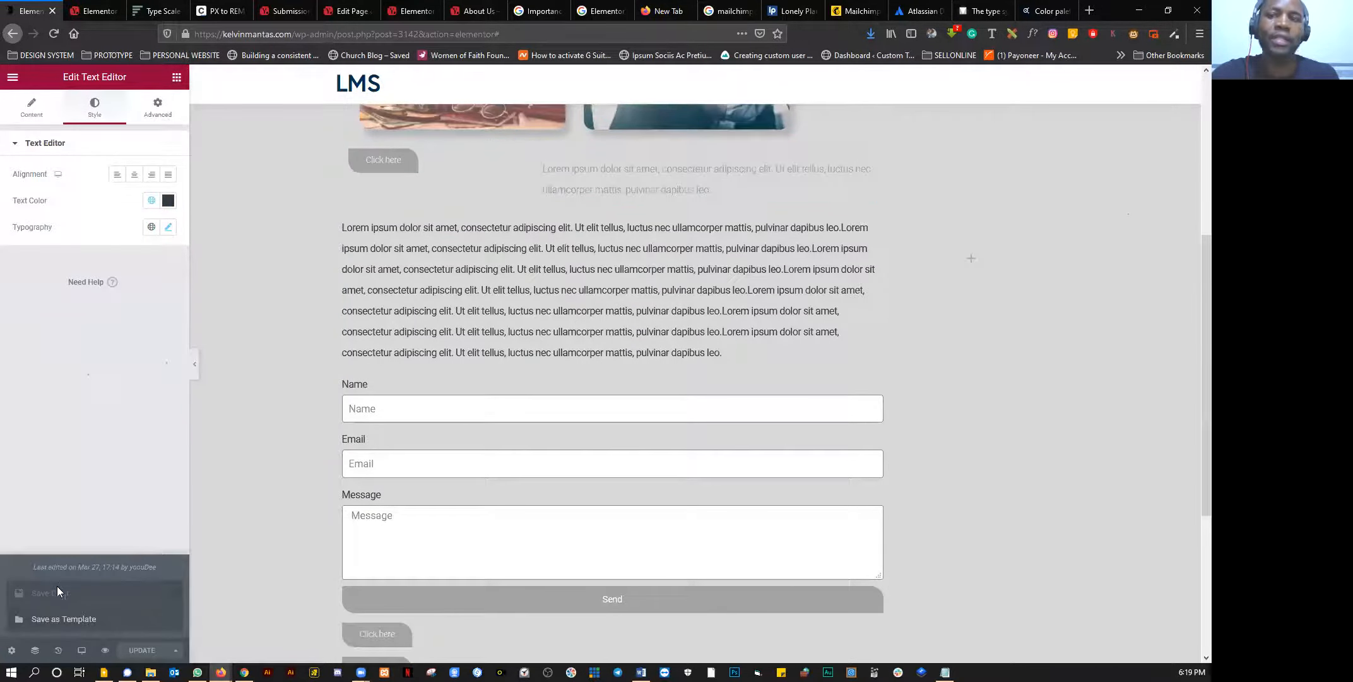
left_click(47, 618)
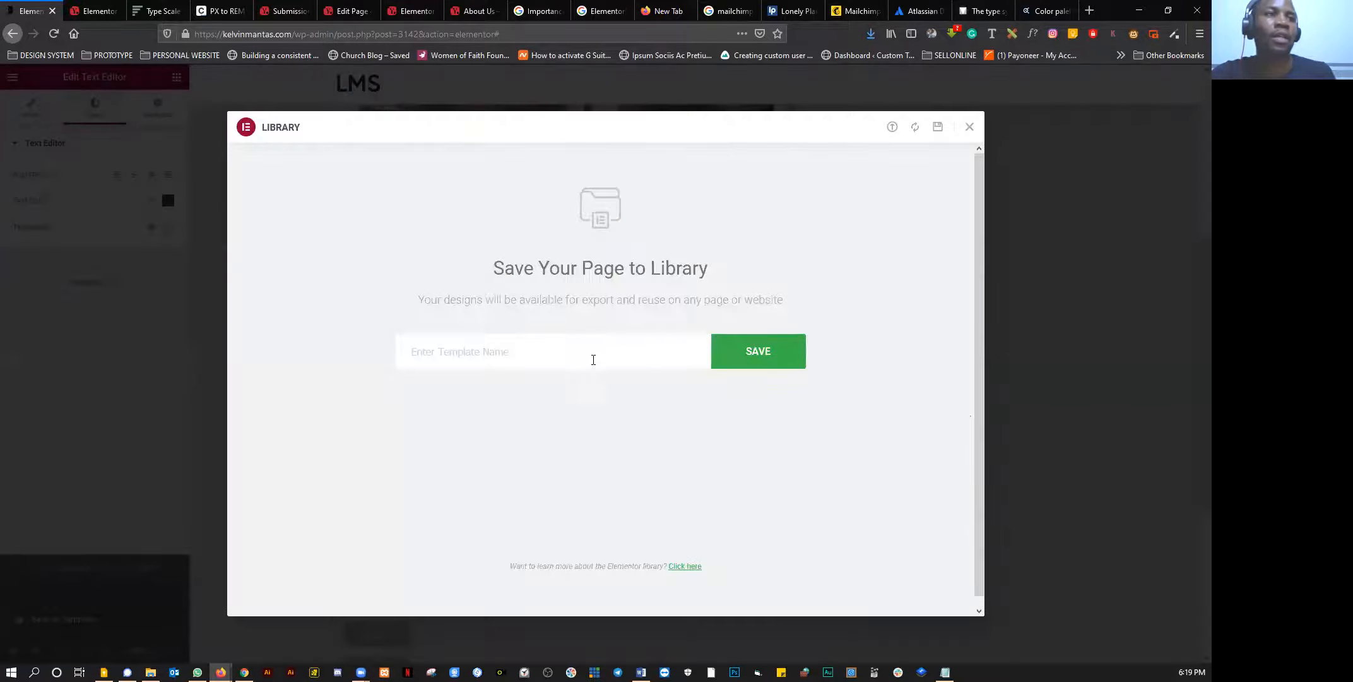
type("D")
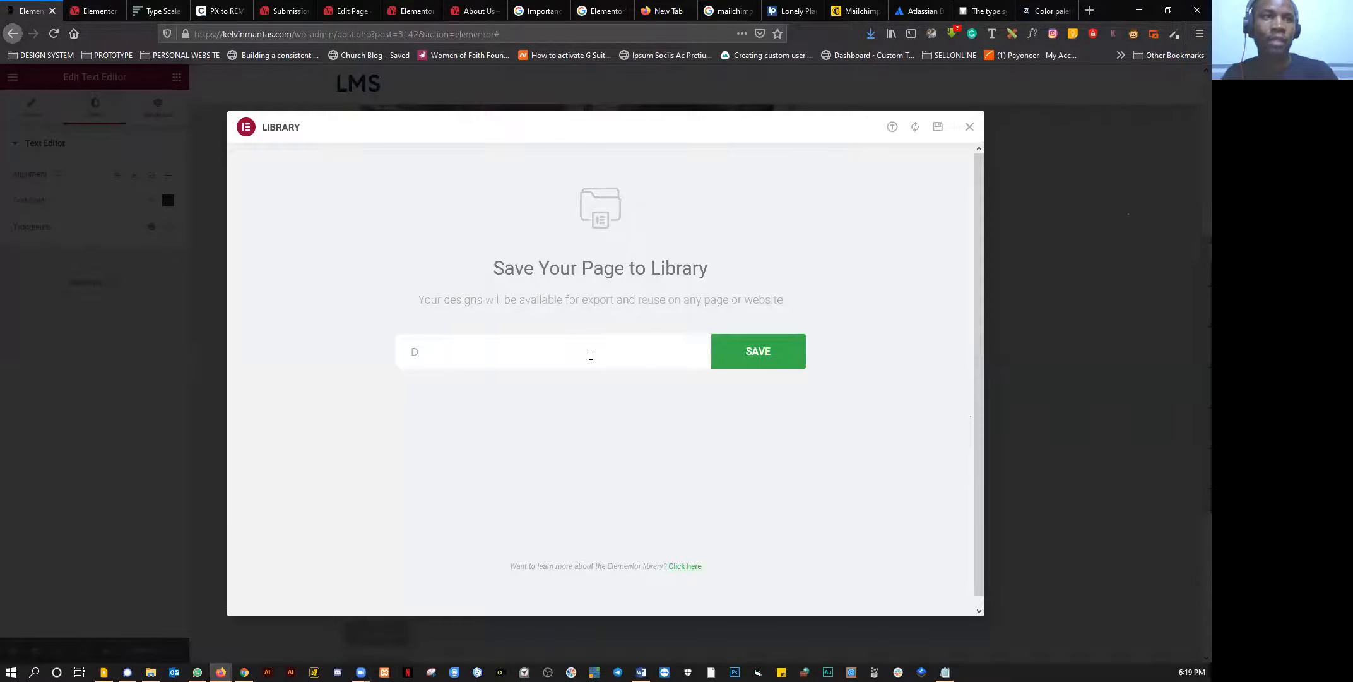
type("s")
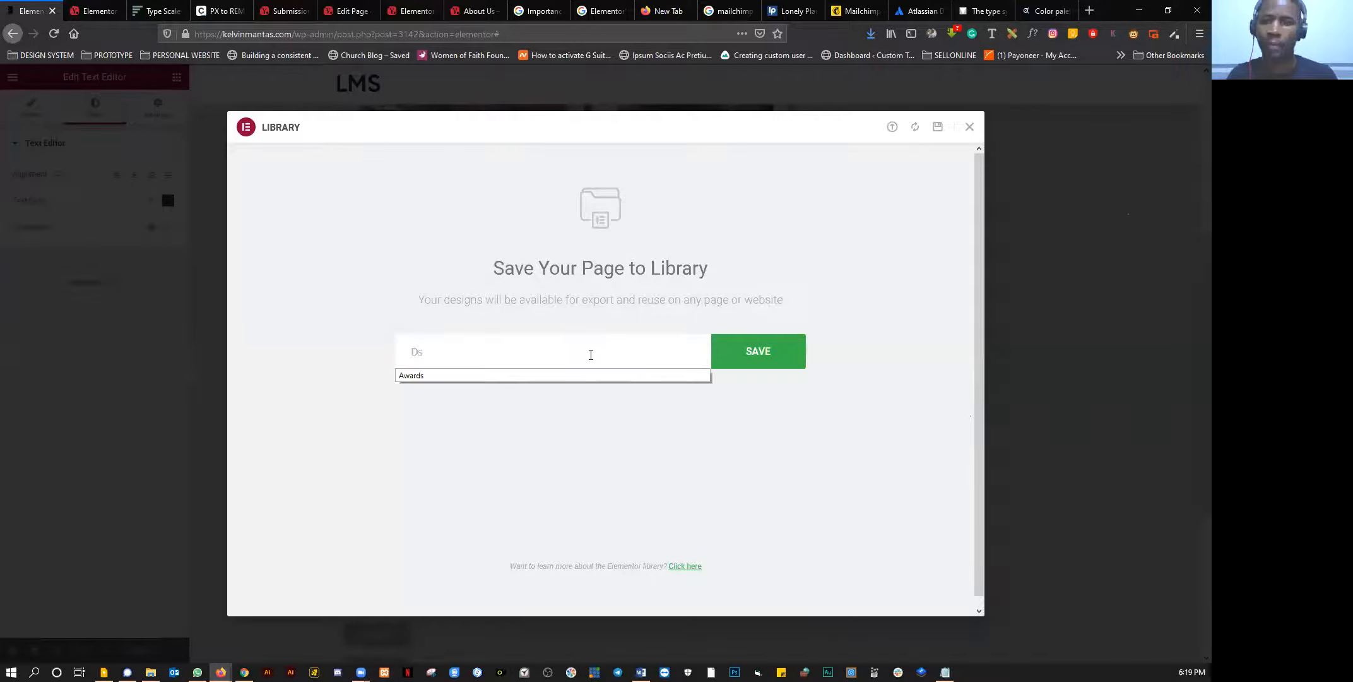
left_click(749, 349)
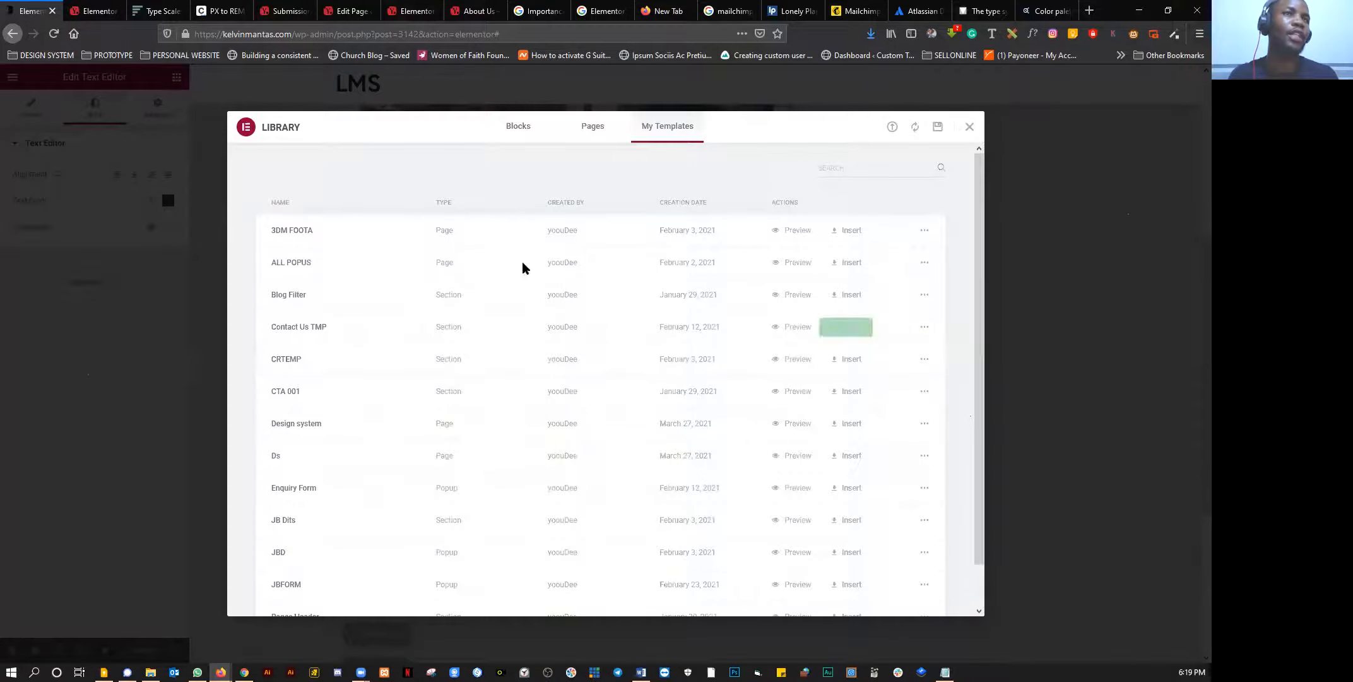
Step: Find the Ds template in My Templates and view its delete and export options
scroll(532, 481, "down", 1)
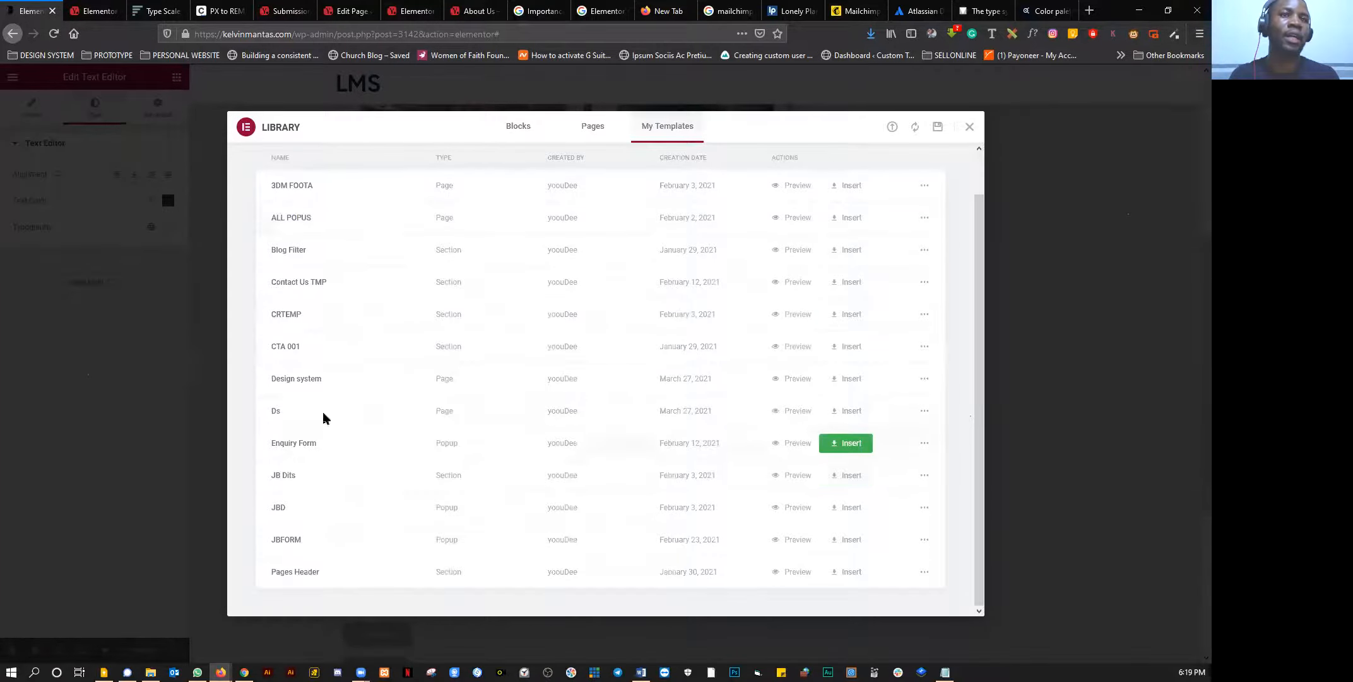
left_click(923, 411)
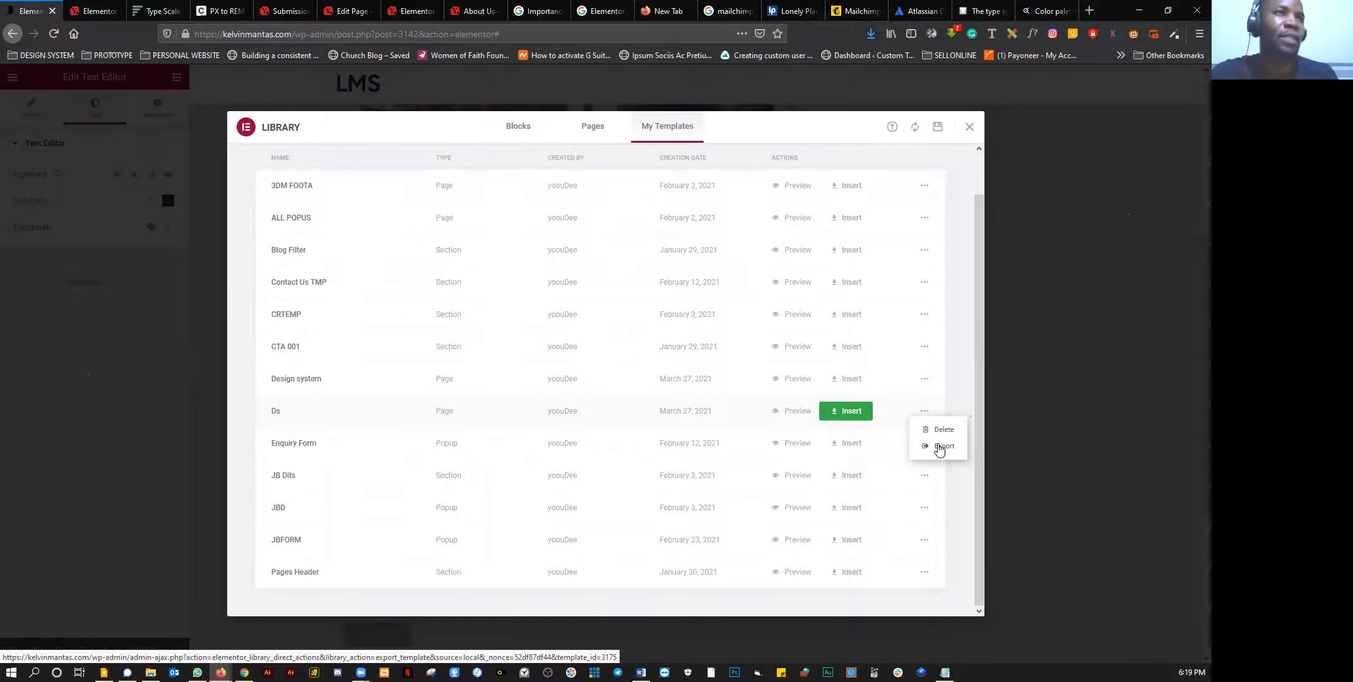
left_click(186, 340)
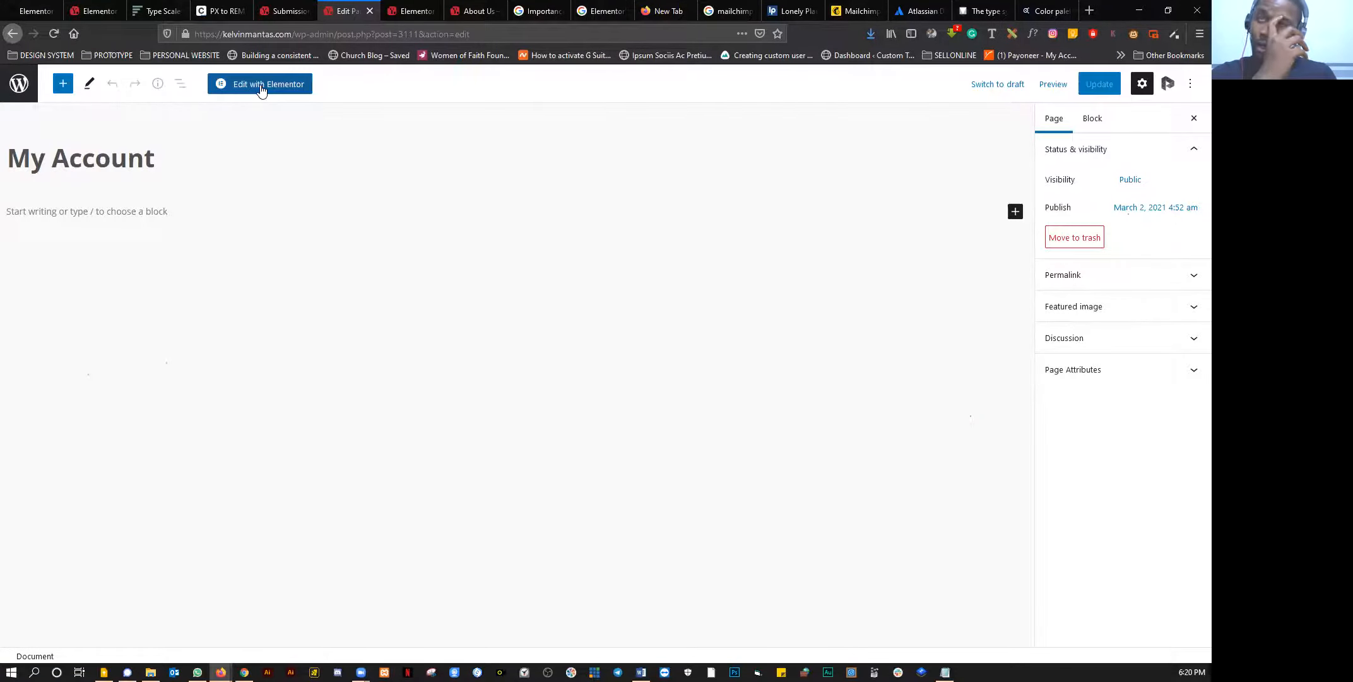
Step: Open the My Account page in the Elementor editor and insert the Ds template from My Templates, including its document settings
left_click(261, 89)
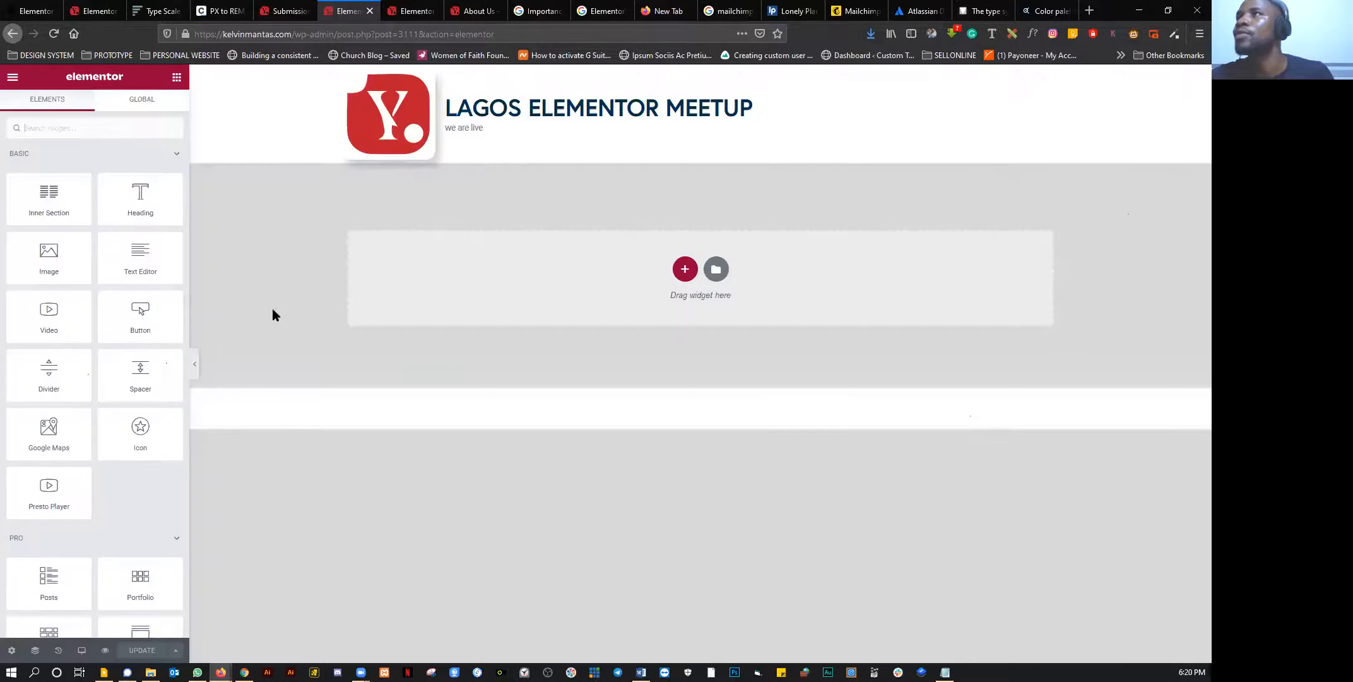
left_click(715, 272)
left_click(658, 129)
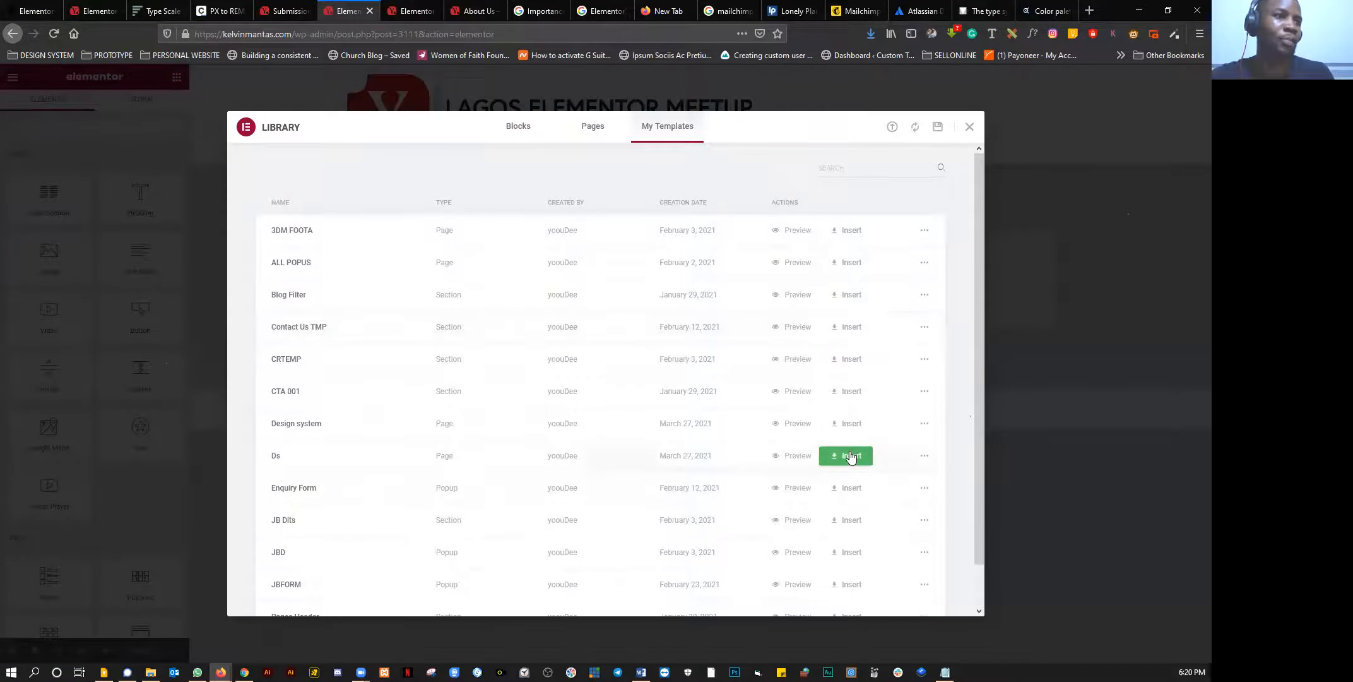
left_click(839, 455)
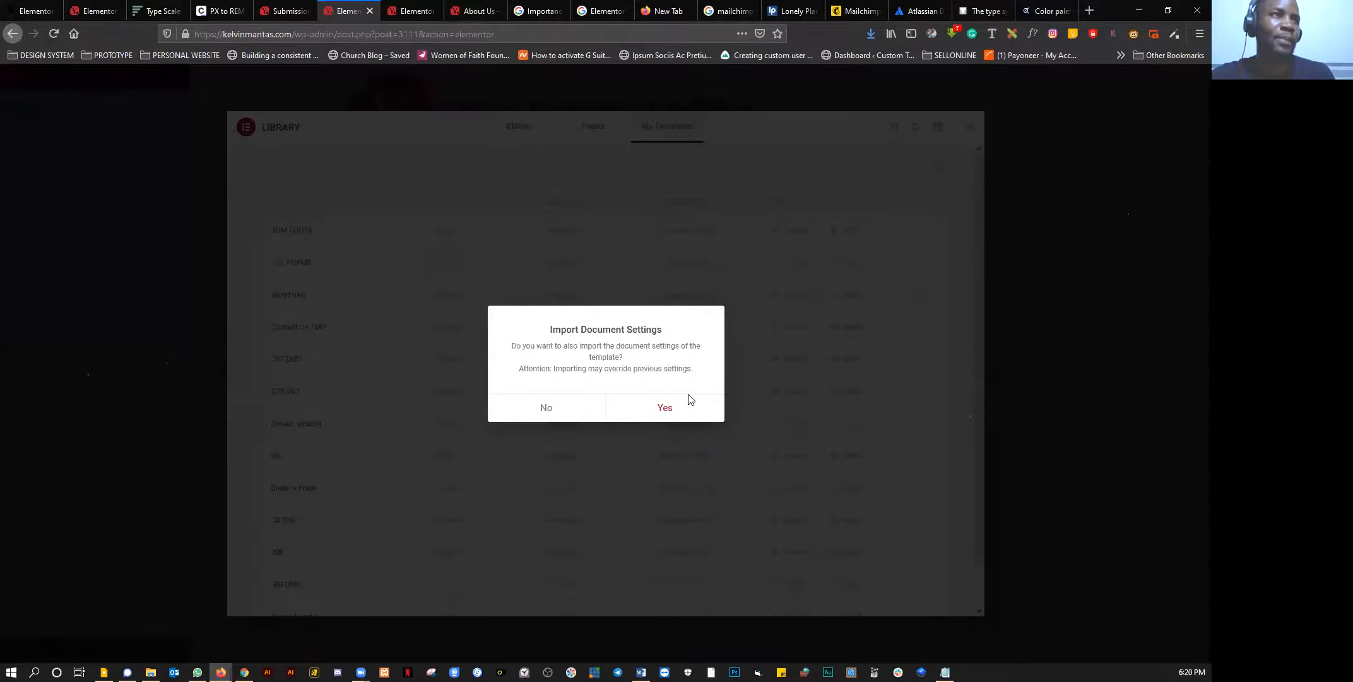
left_click(690, 399)
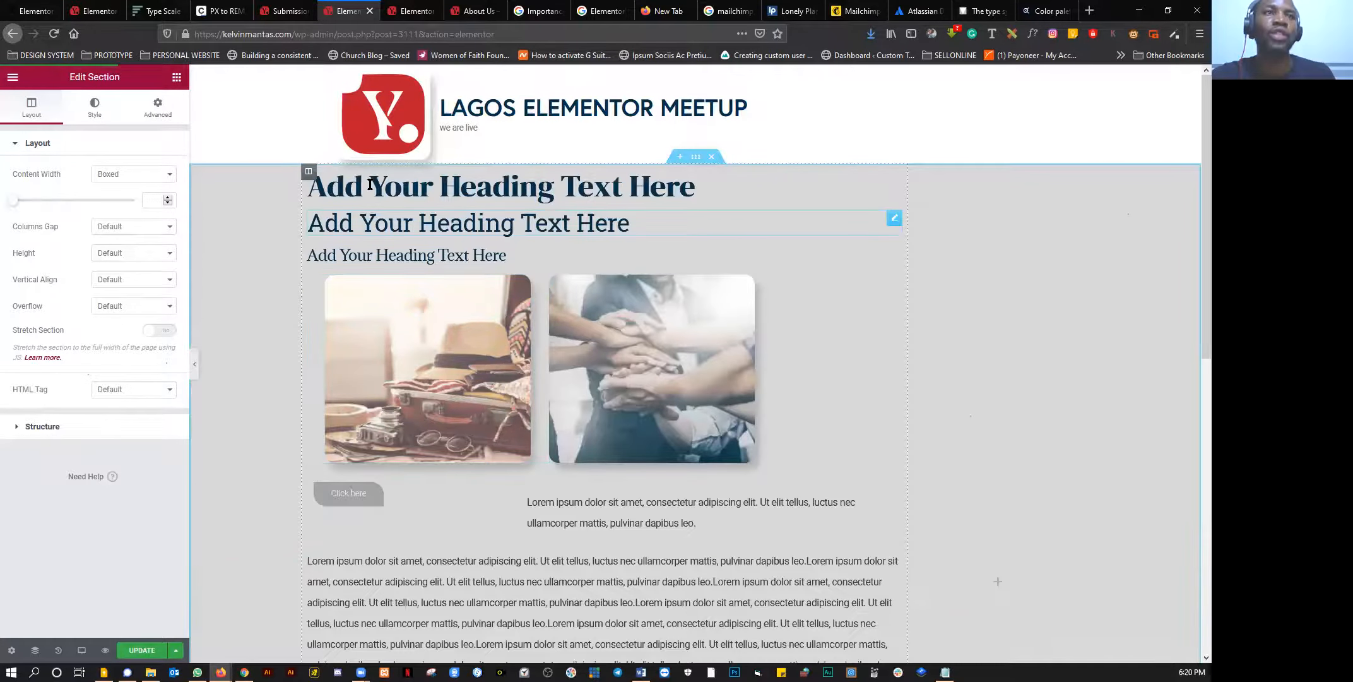
Step: Try to save the first heading's typography as a new global font named "heading 1"
left_click(417, 186)
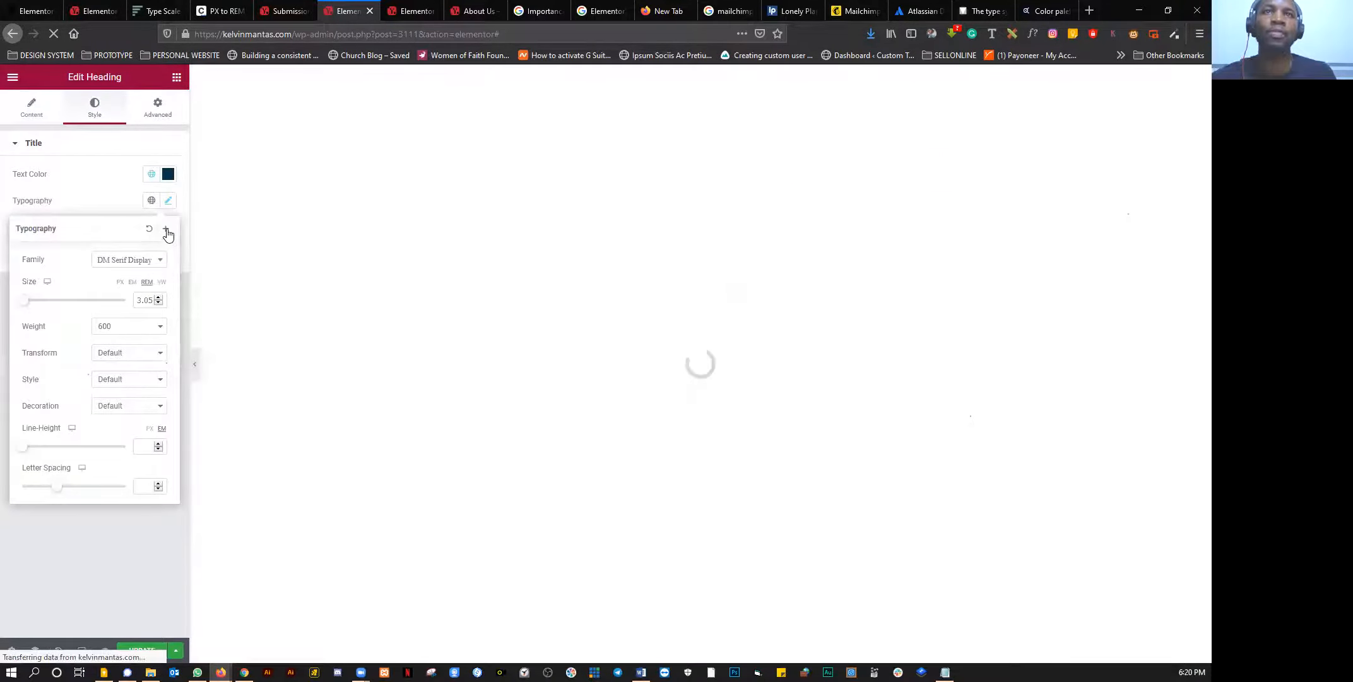
left_click(166, 231)
left_click_drag(604, 366, 401, 367)
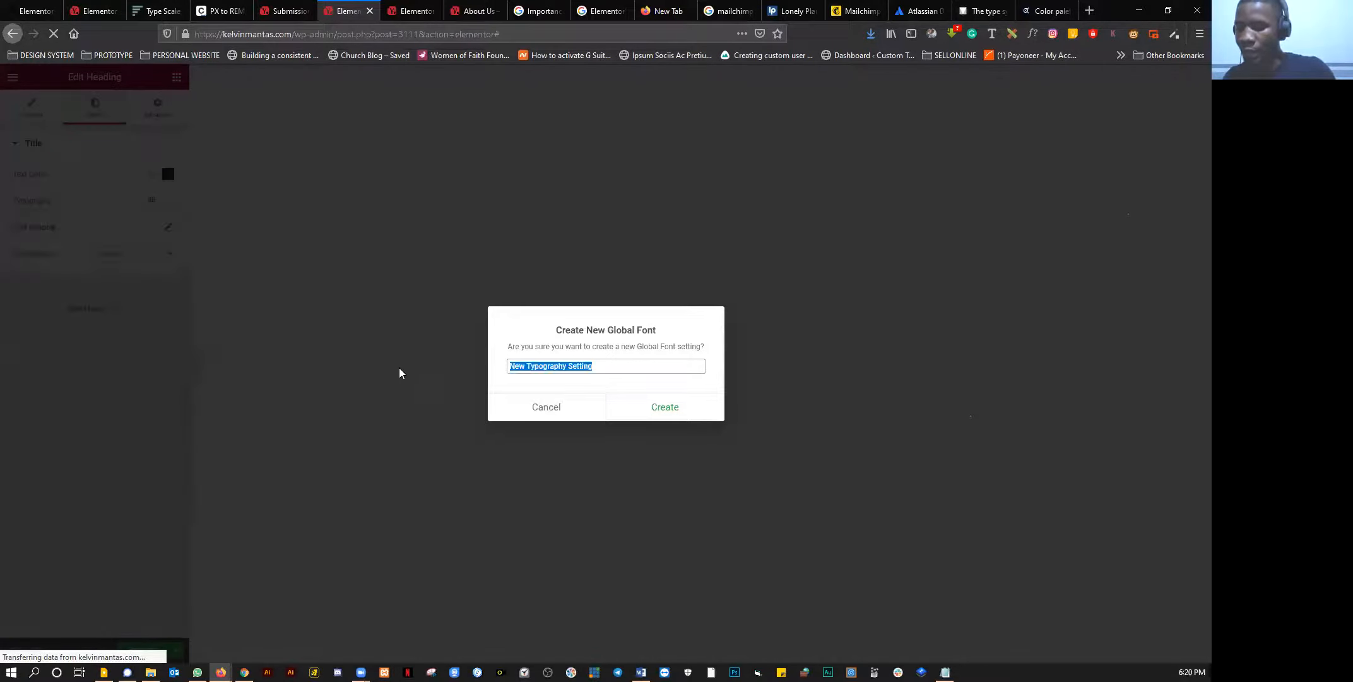
type("headinh")
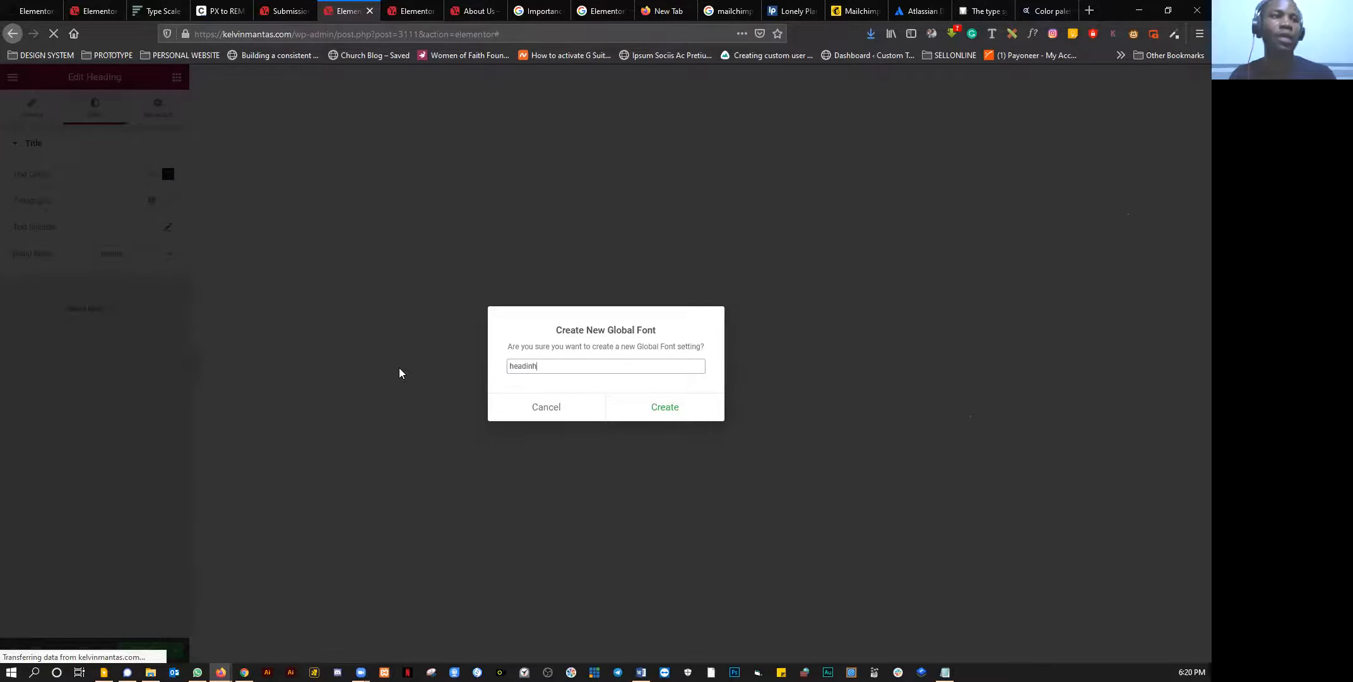
key("BackSpace")
type("g 1")
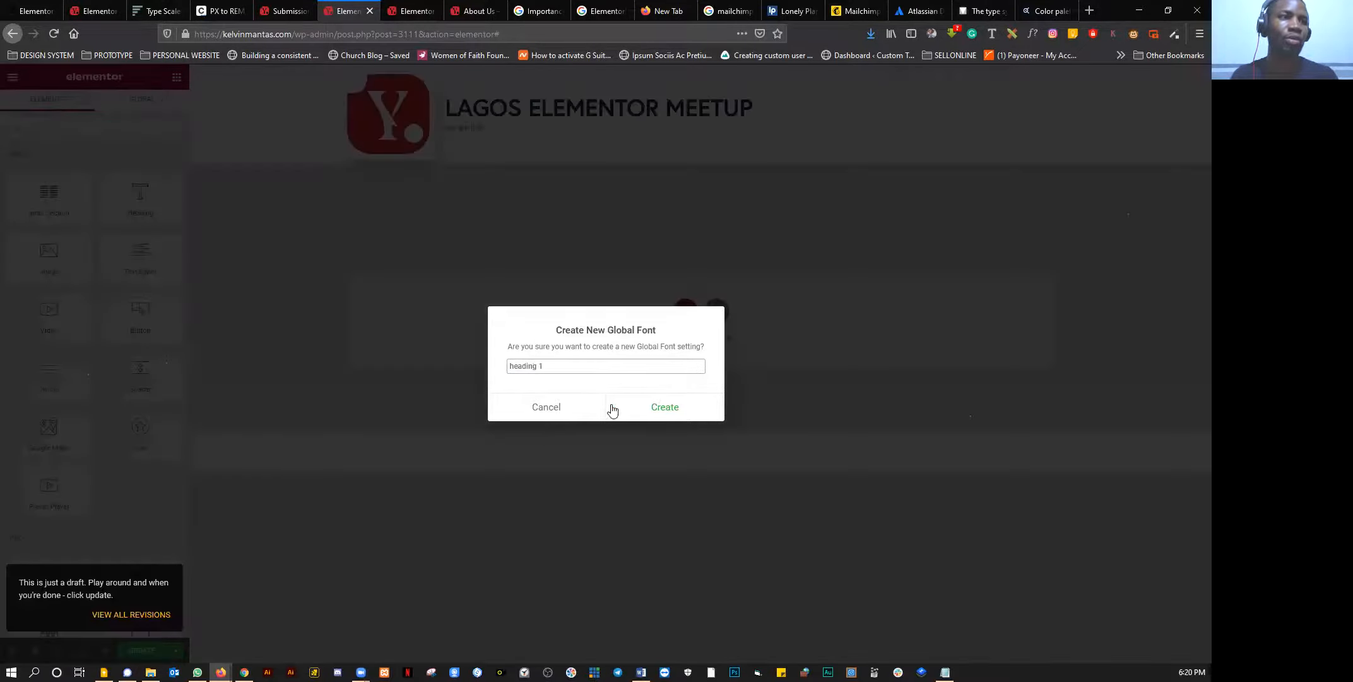
left_click(656, 409)
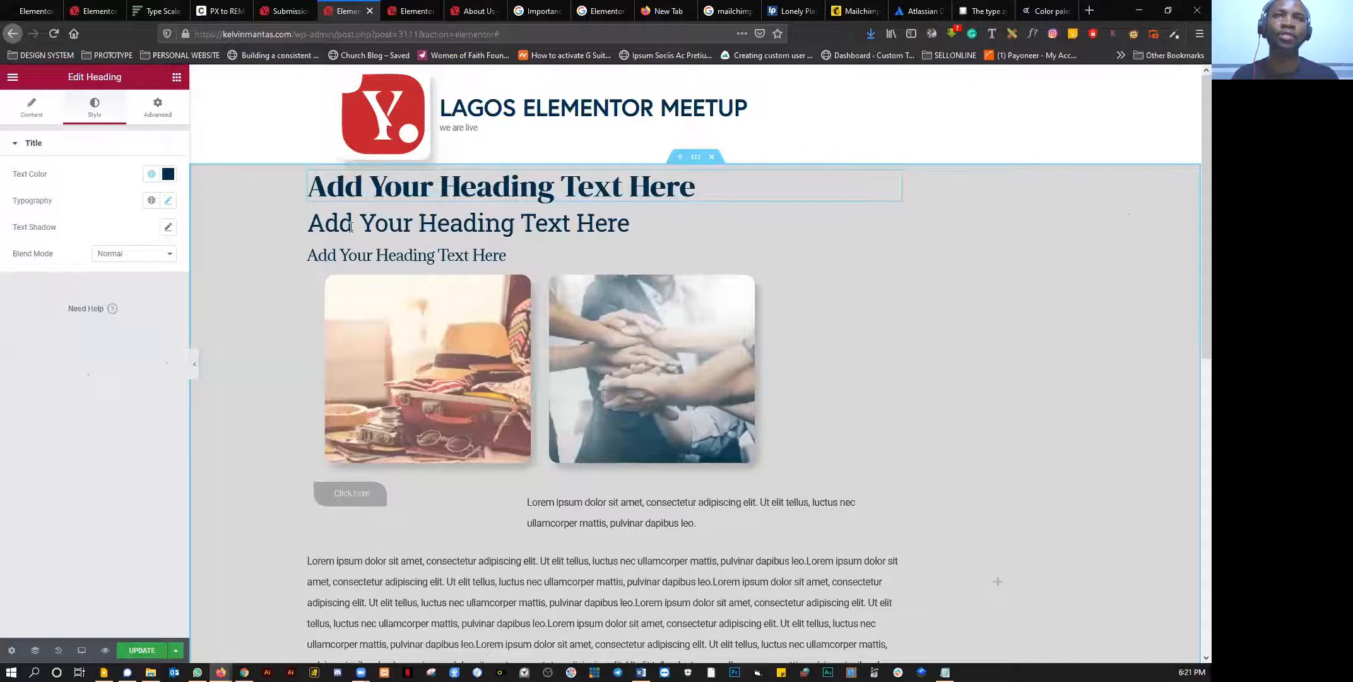
Step: Apply the Custom headline global font to the second heading
left_click(152, 201)
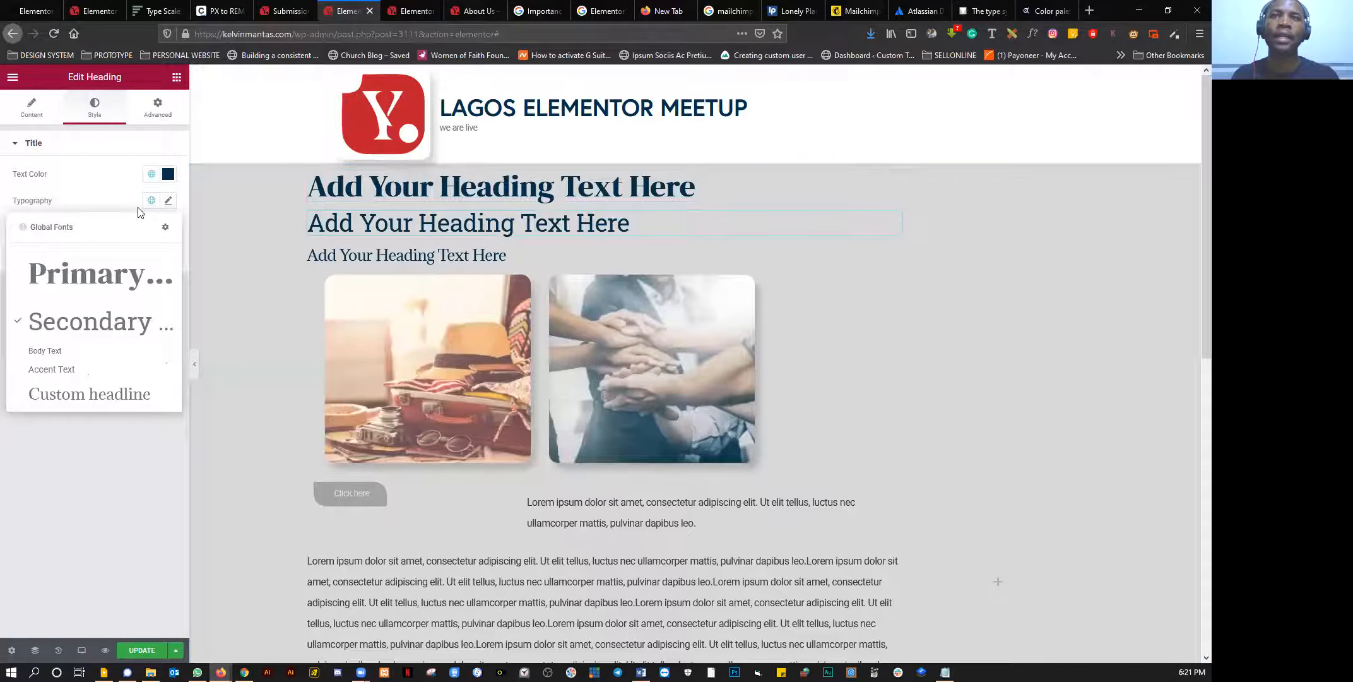
left_click(77, 403)
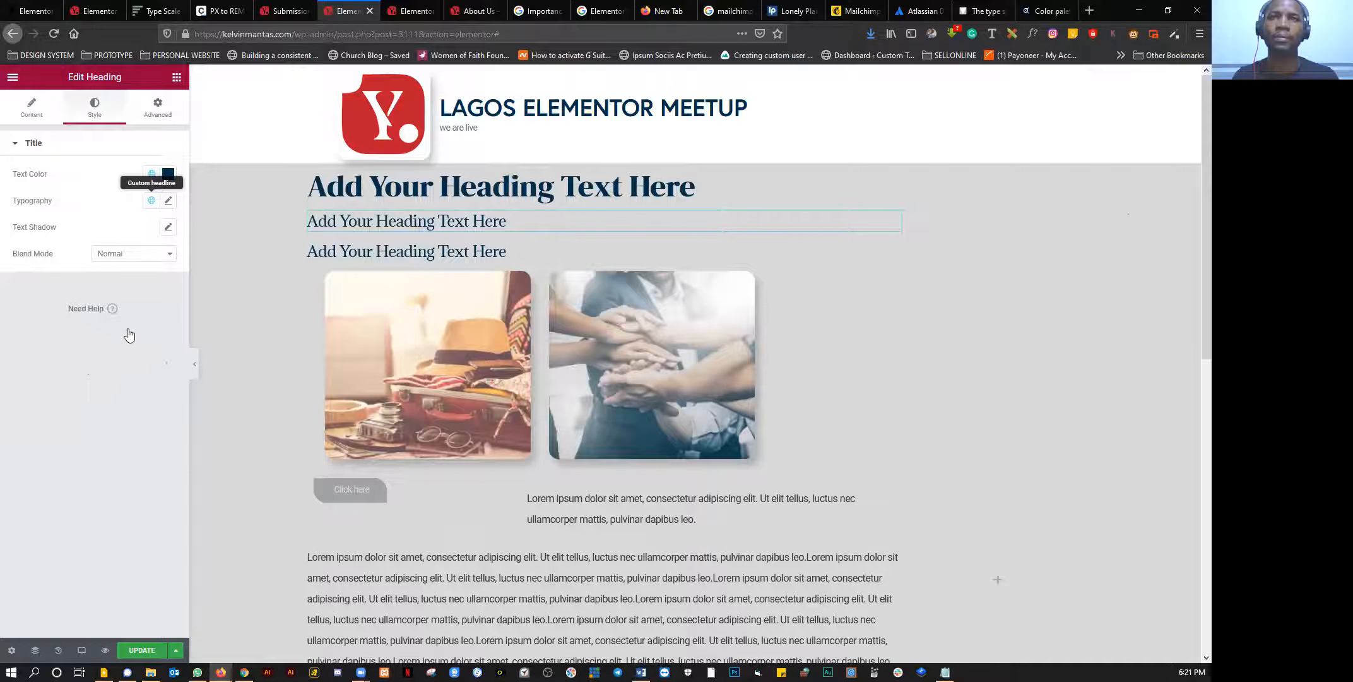
Step: Look up the Primary Headline typography under Global Fonts in the My Account page's Site Settings
left_click(10, 78)
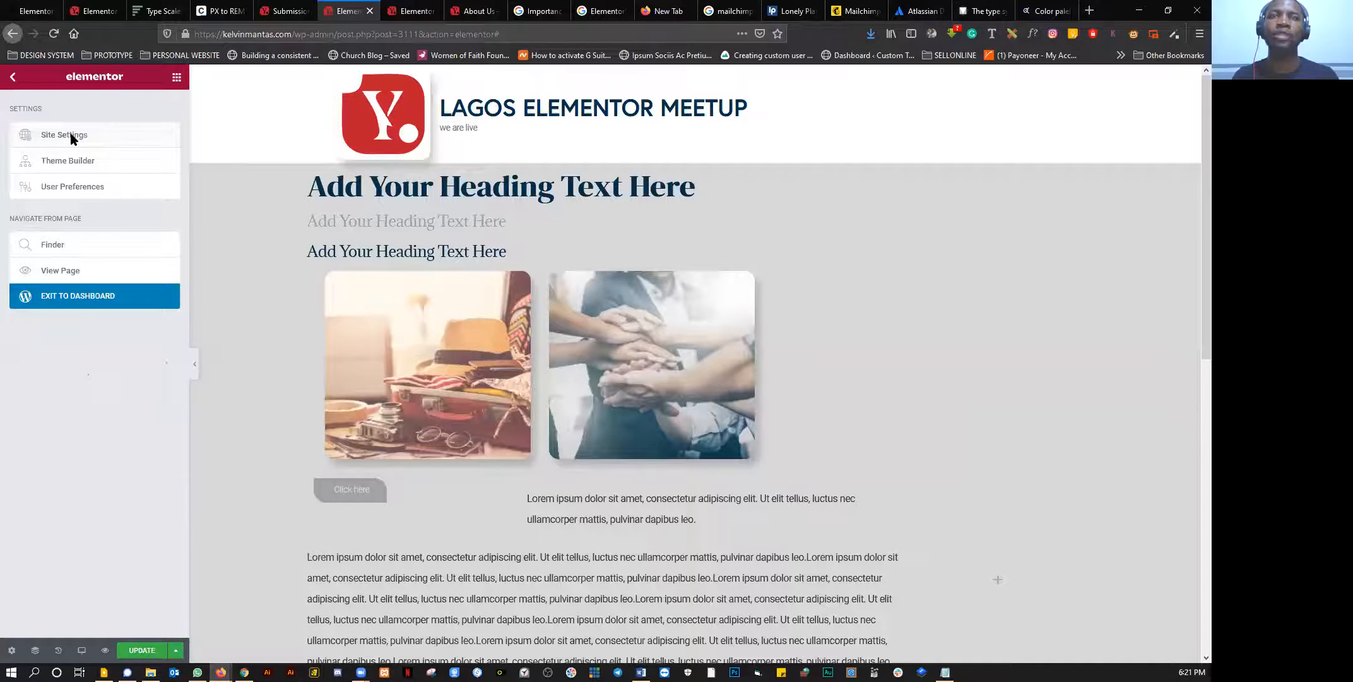
left_click(71, 136)
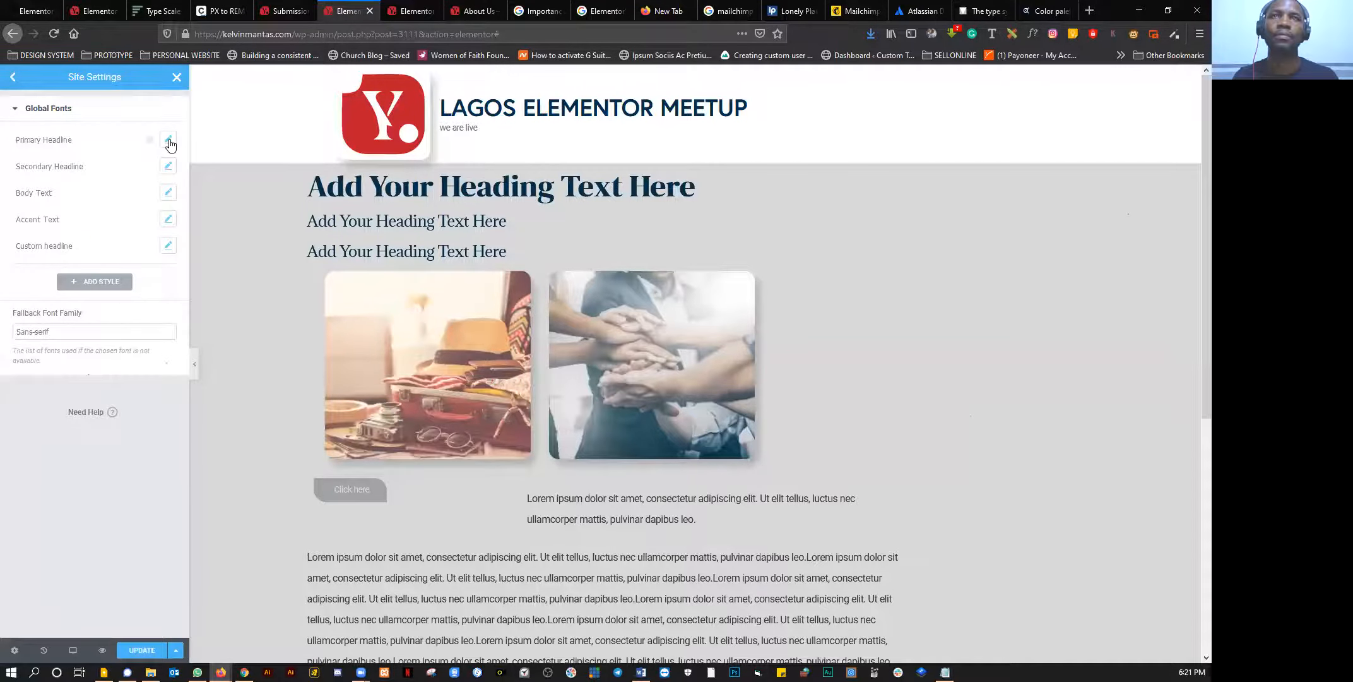
left_click(169, 140)
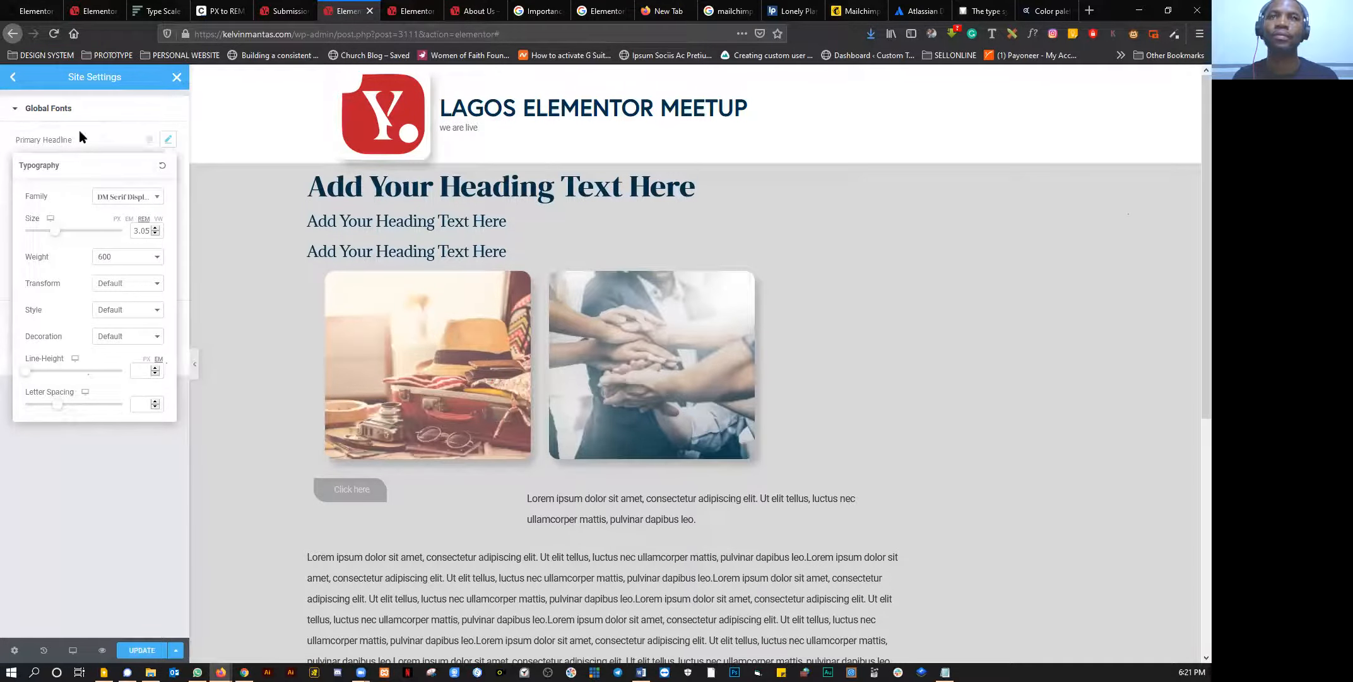
left_click(15, 99)
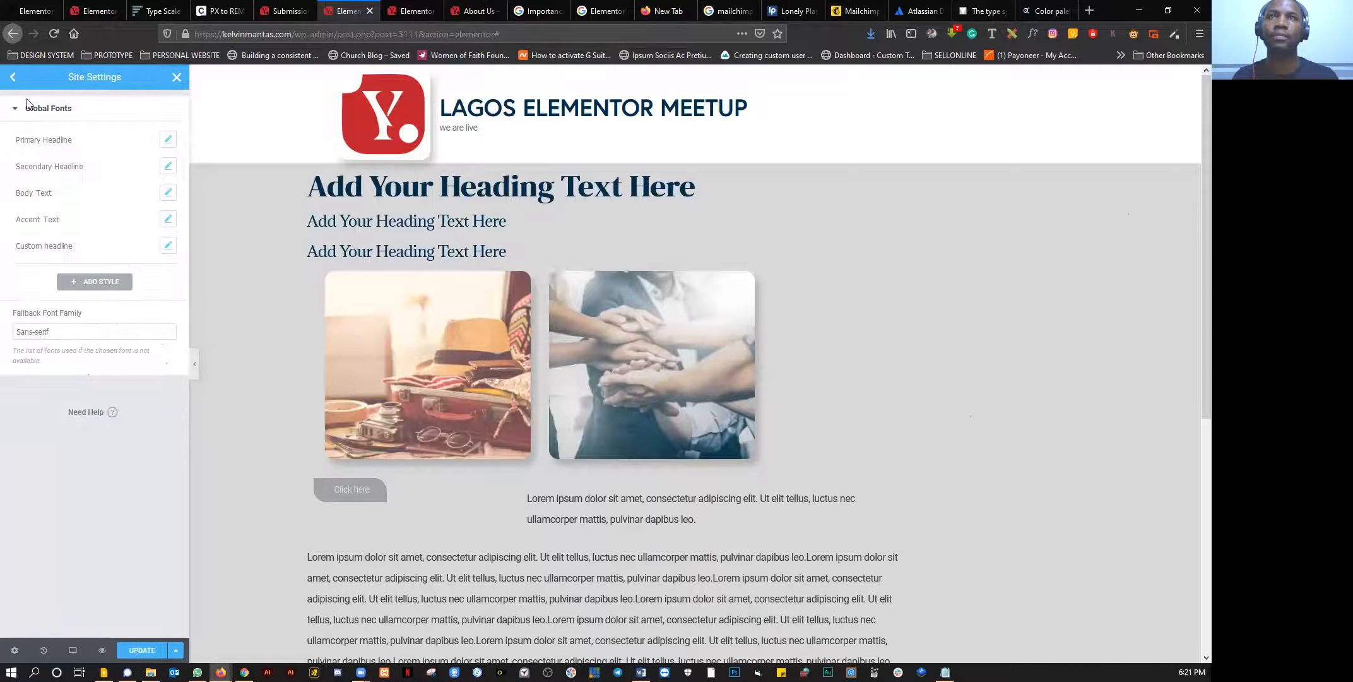
left_click(12, 77)
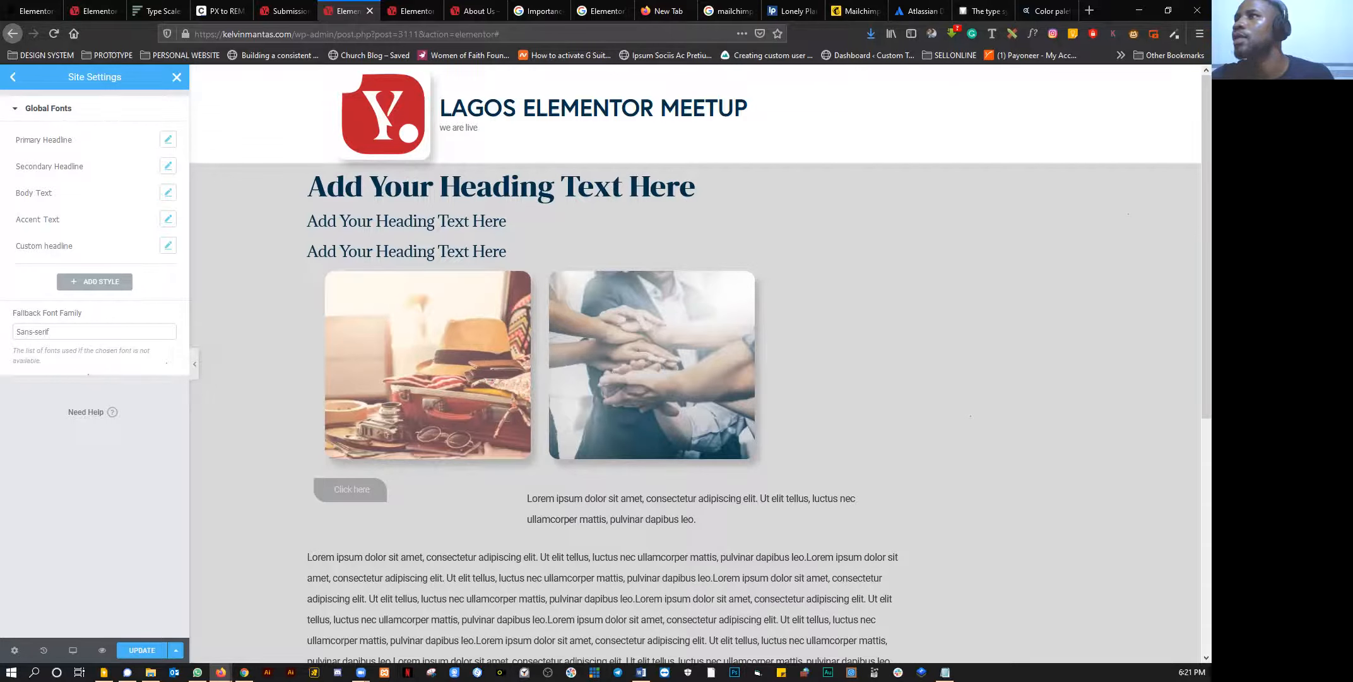
key("alt+Tab")
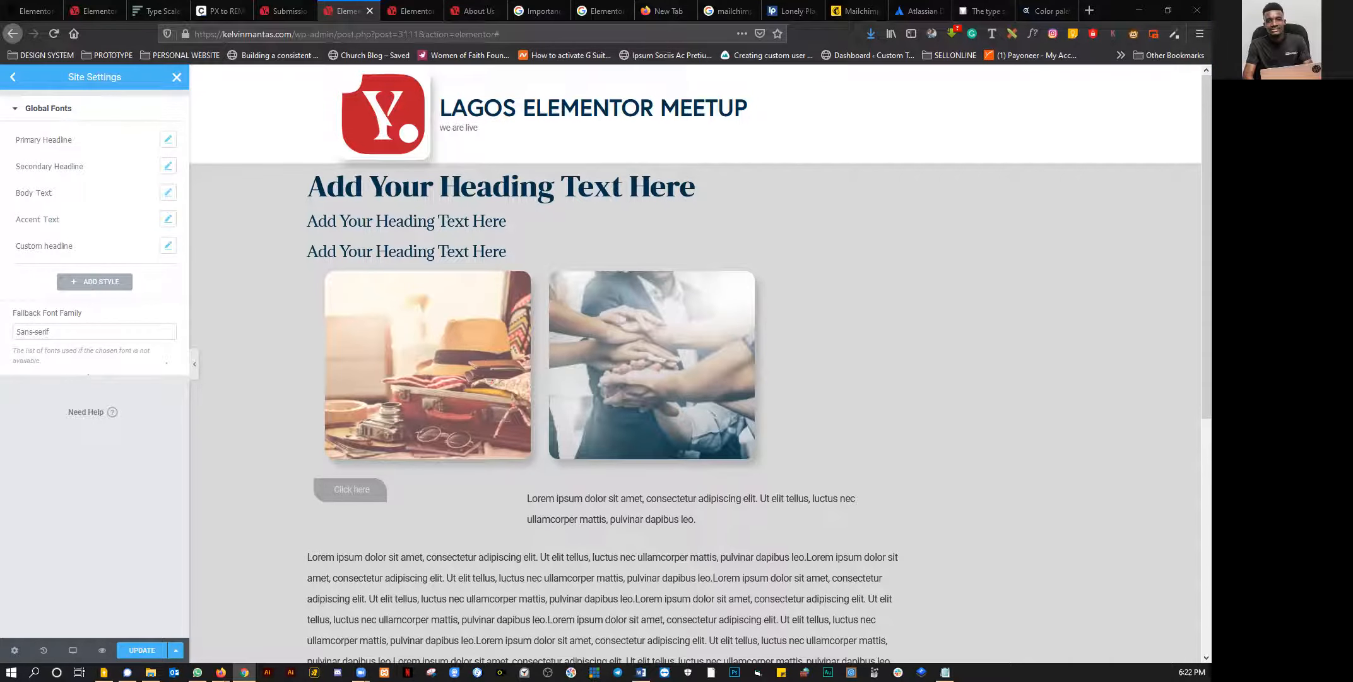
Step: Enable the Products, Courses, Lessons, Quizzes and Assignments post types in the general Elementor settings of the WordPress dashboard
left_click(83, 13)
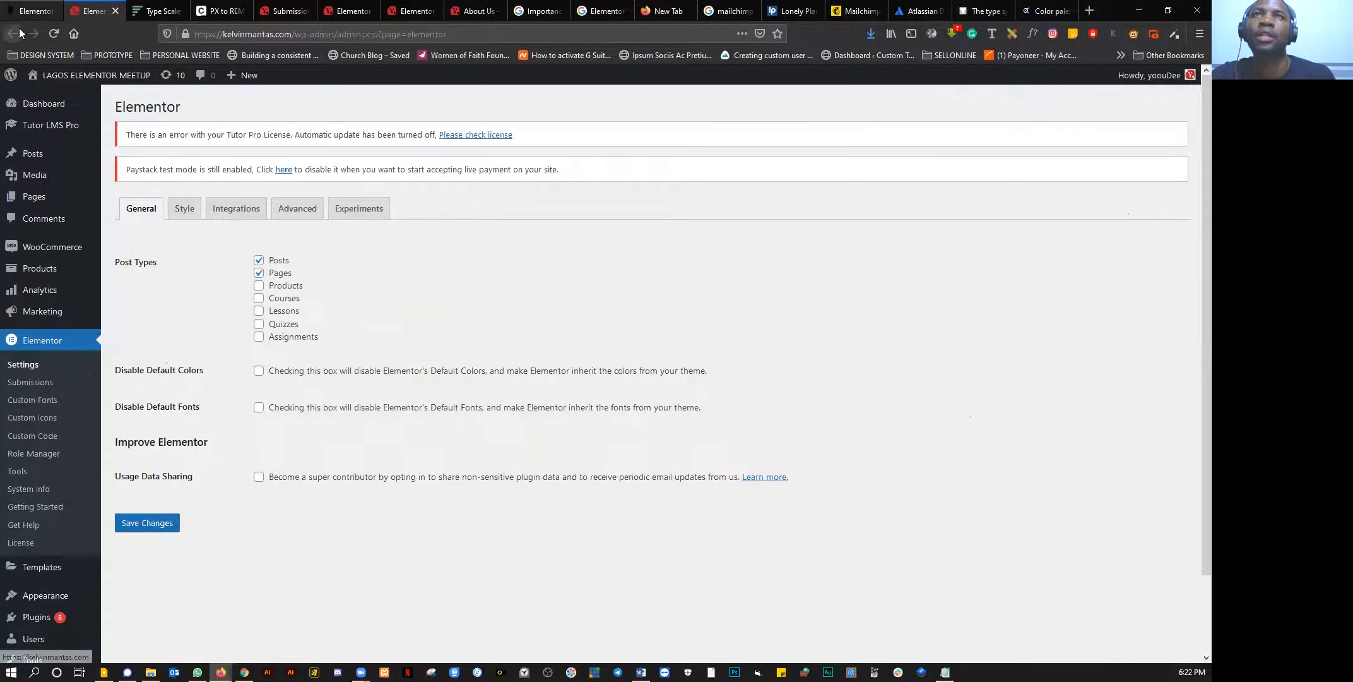
left_click(25, 12)
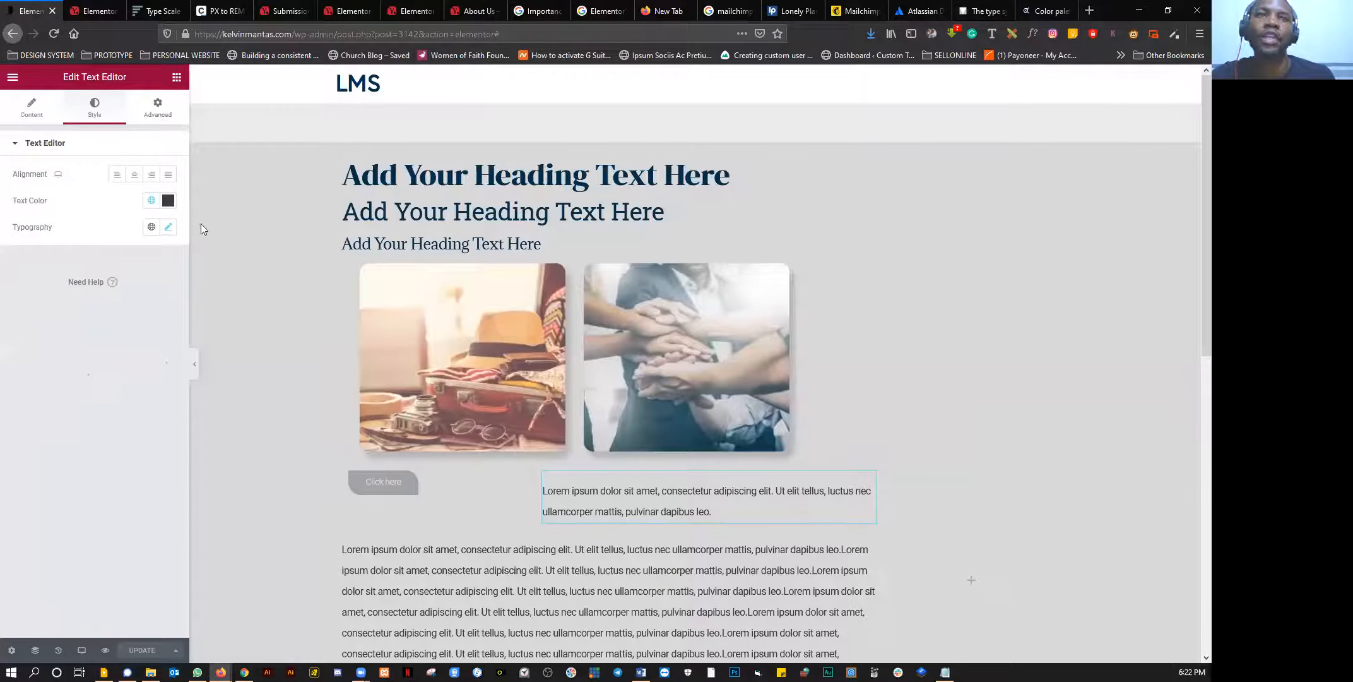
key("ctrl+Tab")
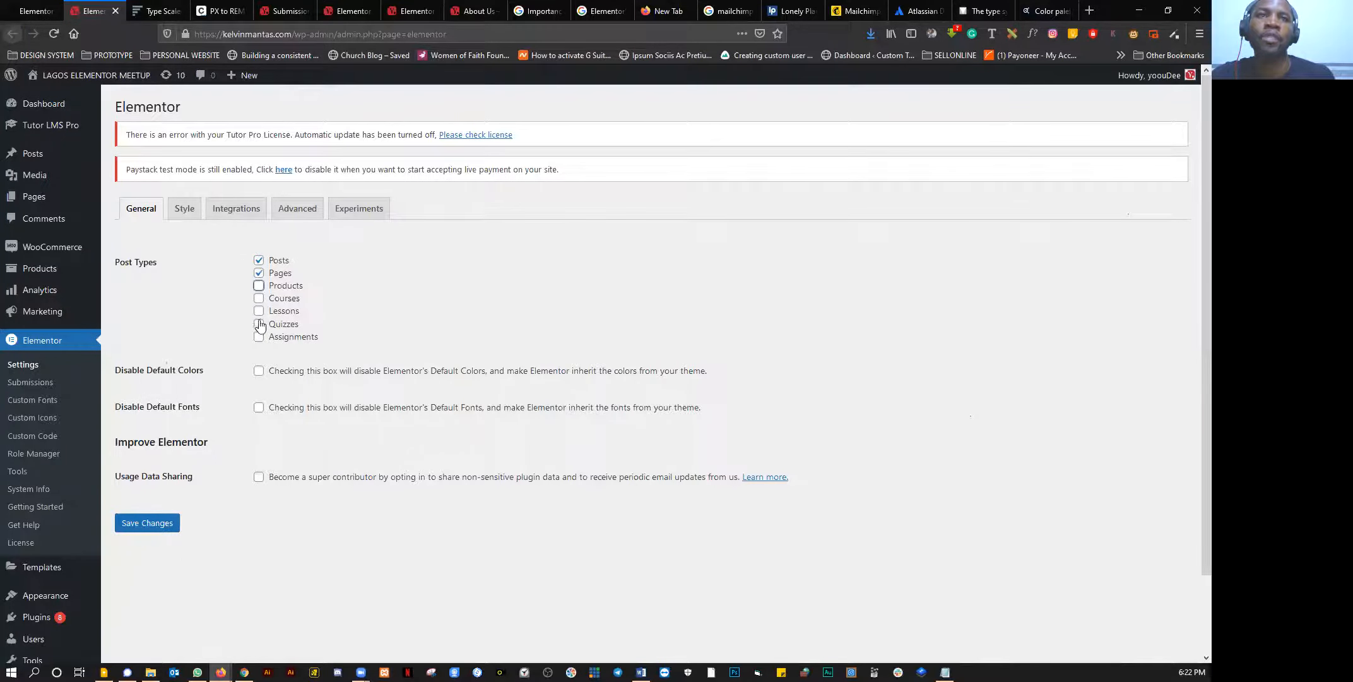
key("space")
key("Tab")
key("space")
key("Tab")
key("space")
key("Tab")
key("space")
key("Tab")
key("space")
key("ctrl+Page_Up")
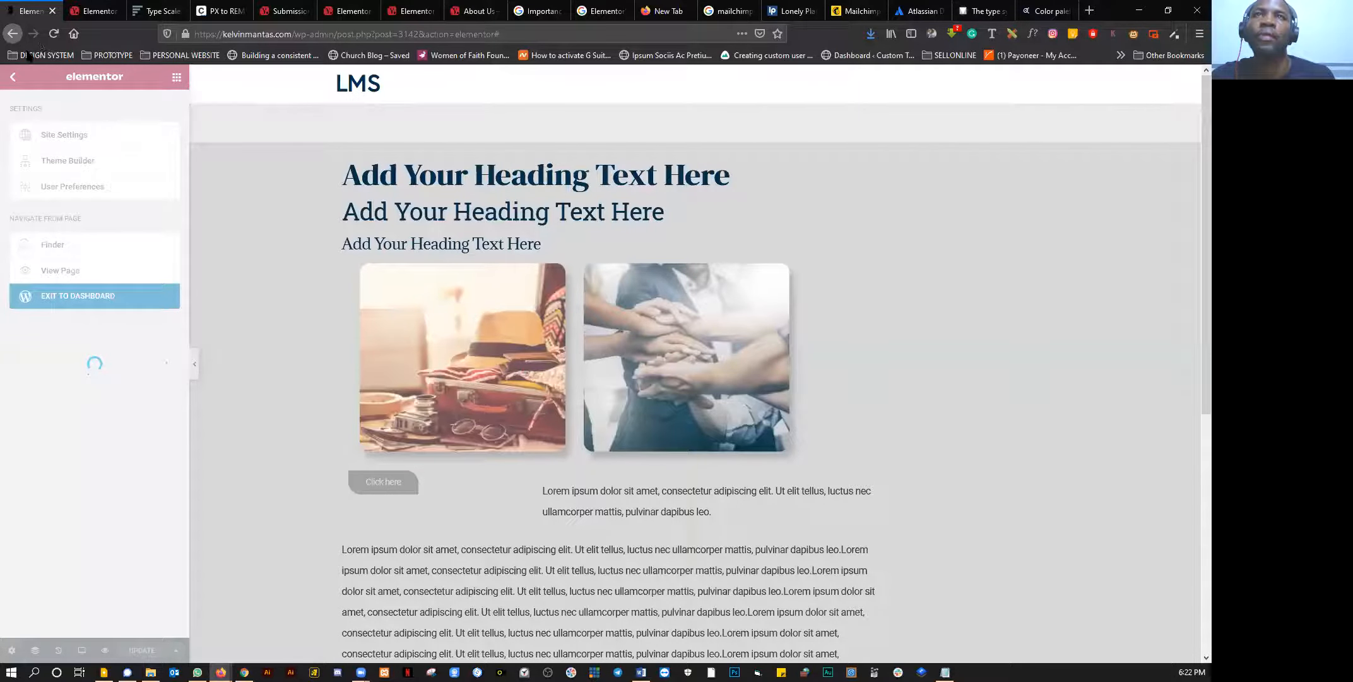
Step: Look through the Style, Integrations, Advanced and Experiments sections of the Elementor settings in the WordPress dashboard
left_click(77, 13)
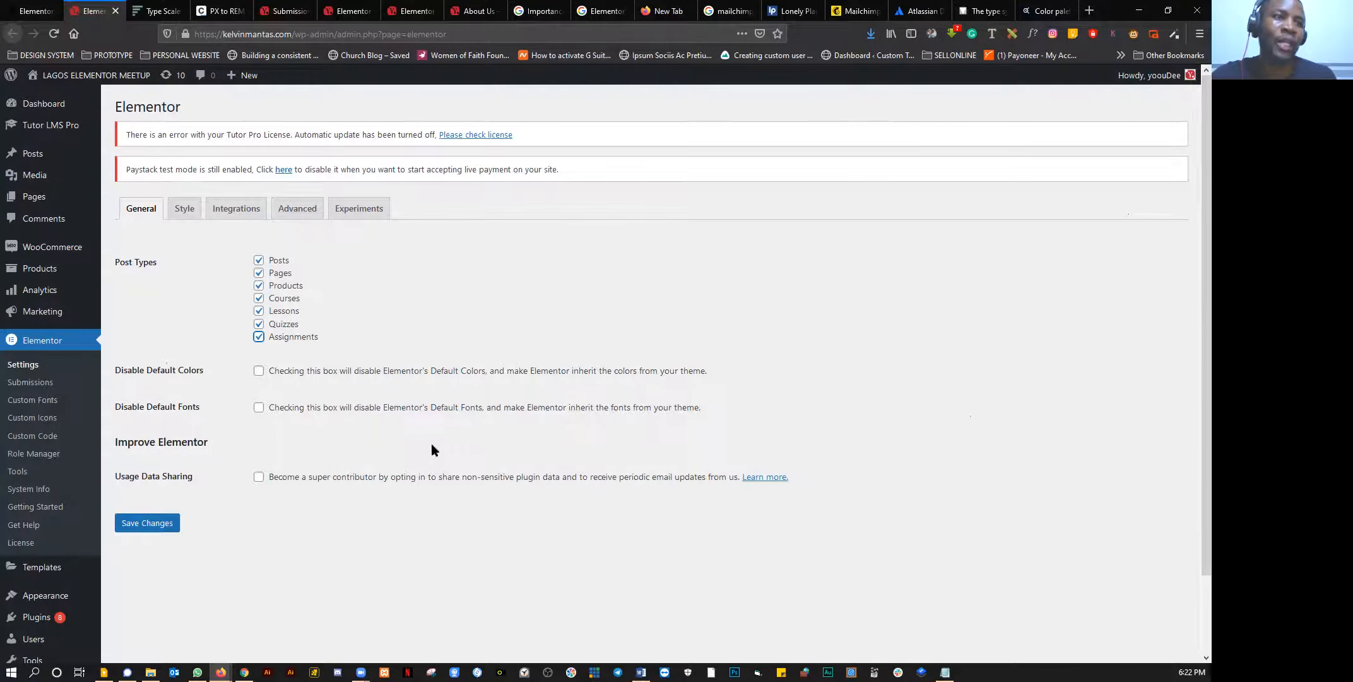
left_click(183, 214)
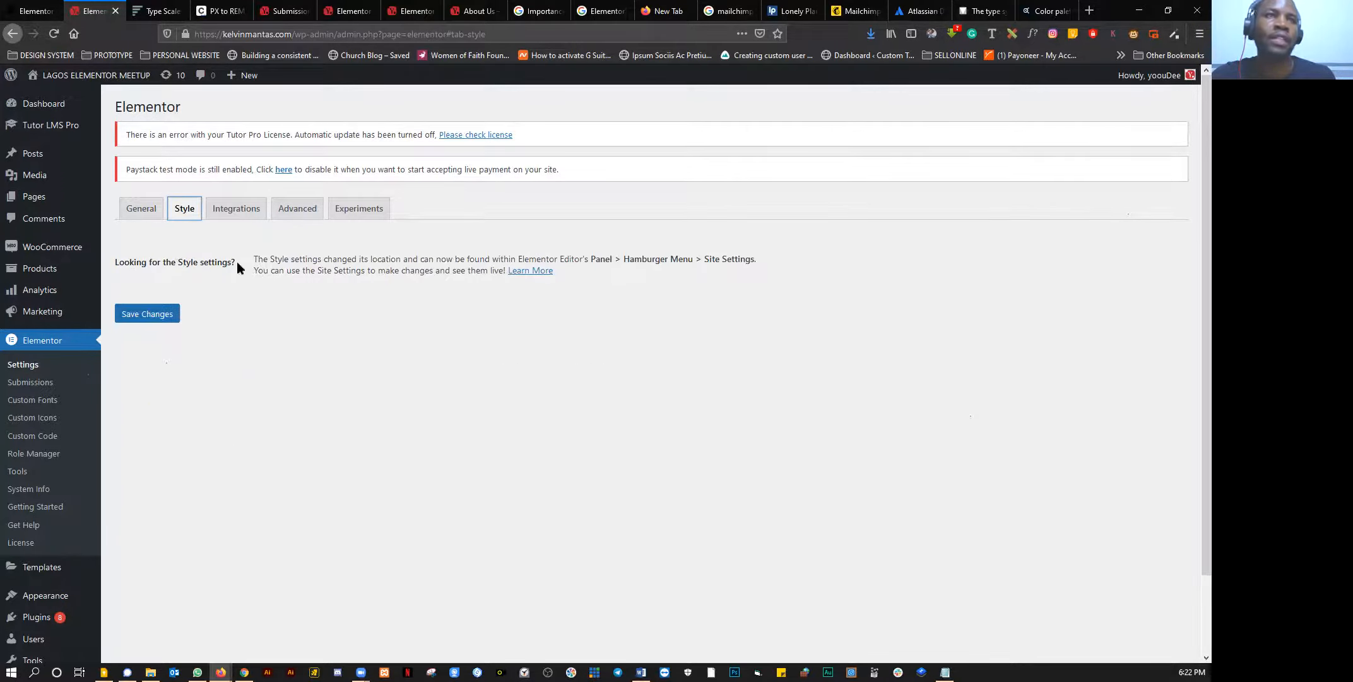
left_click(230, 214)
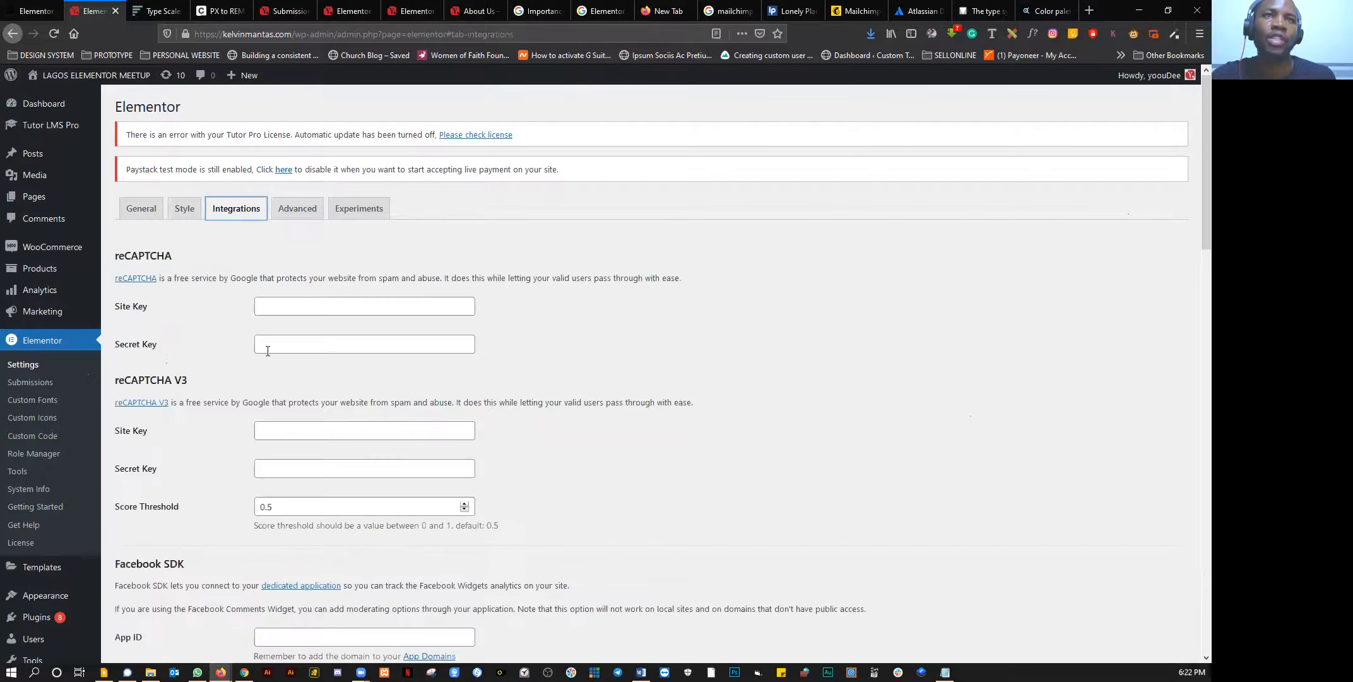
left_click(295, 211)
left_click(372, 214)
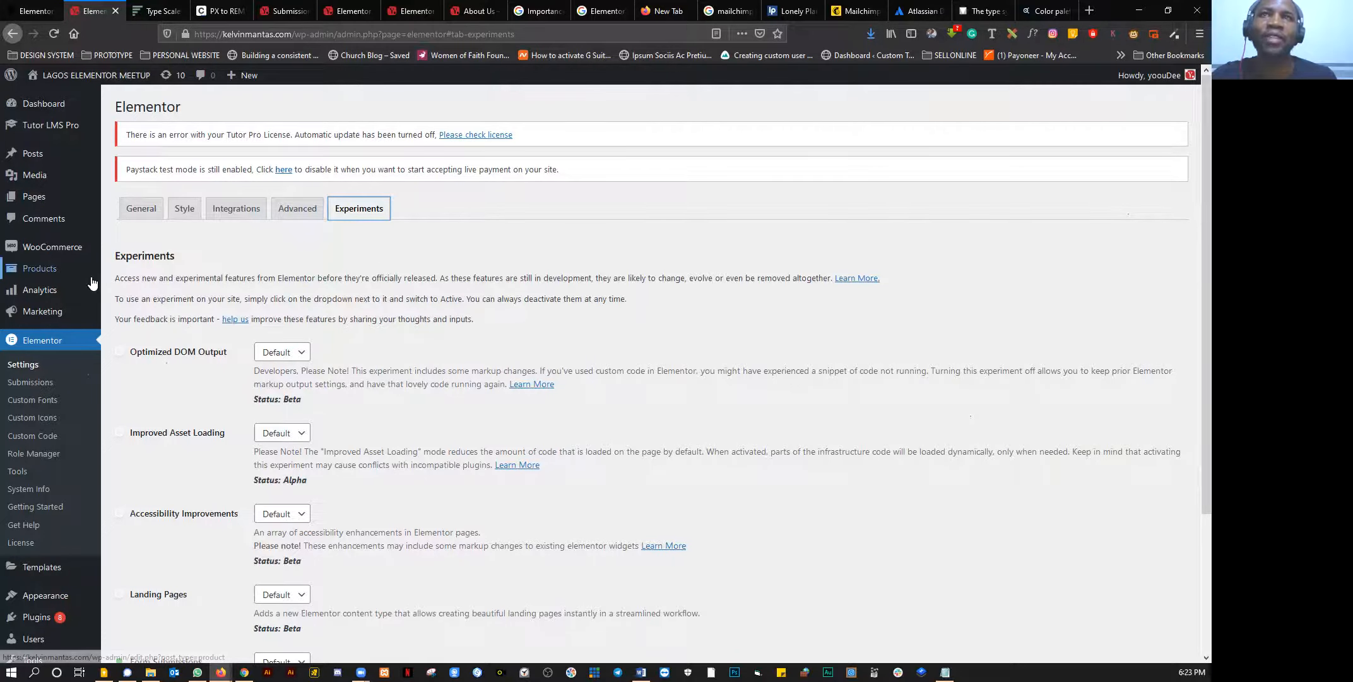
scroll(195, 417, "down", 3)
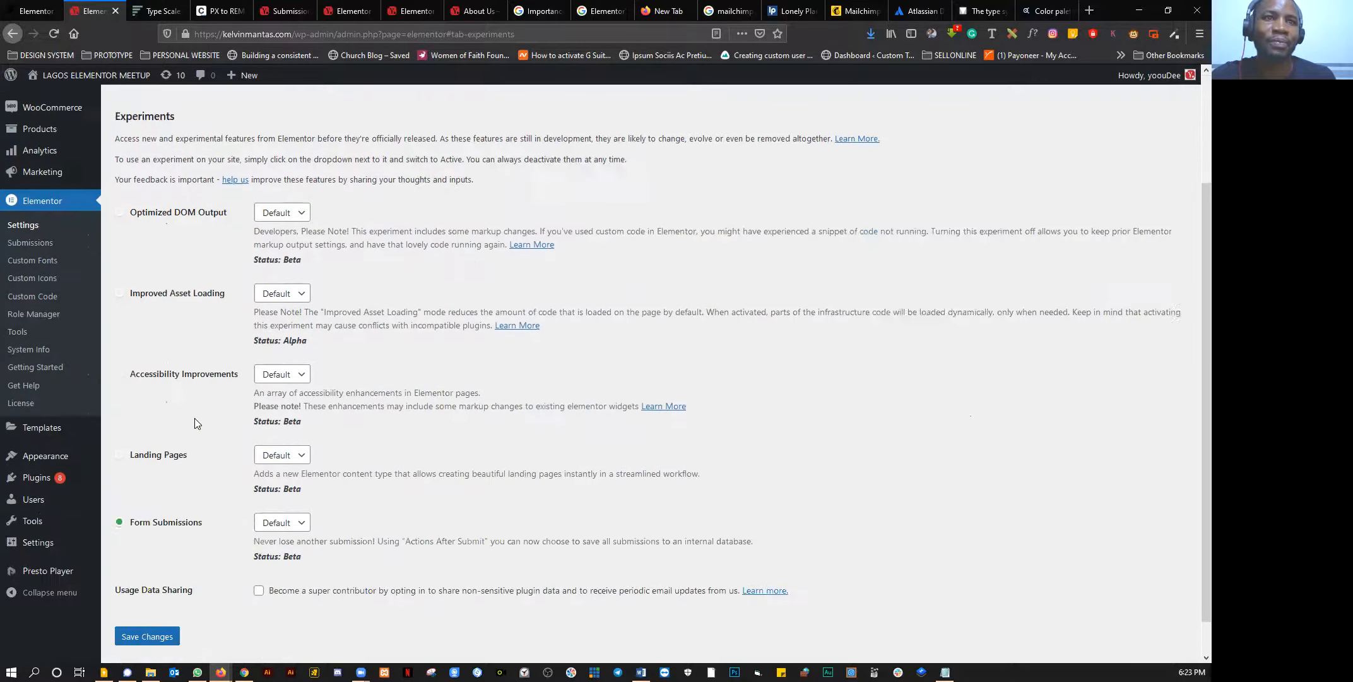
scroll(195, 418, "up", 2)
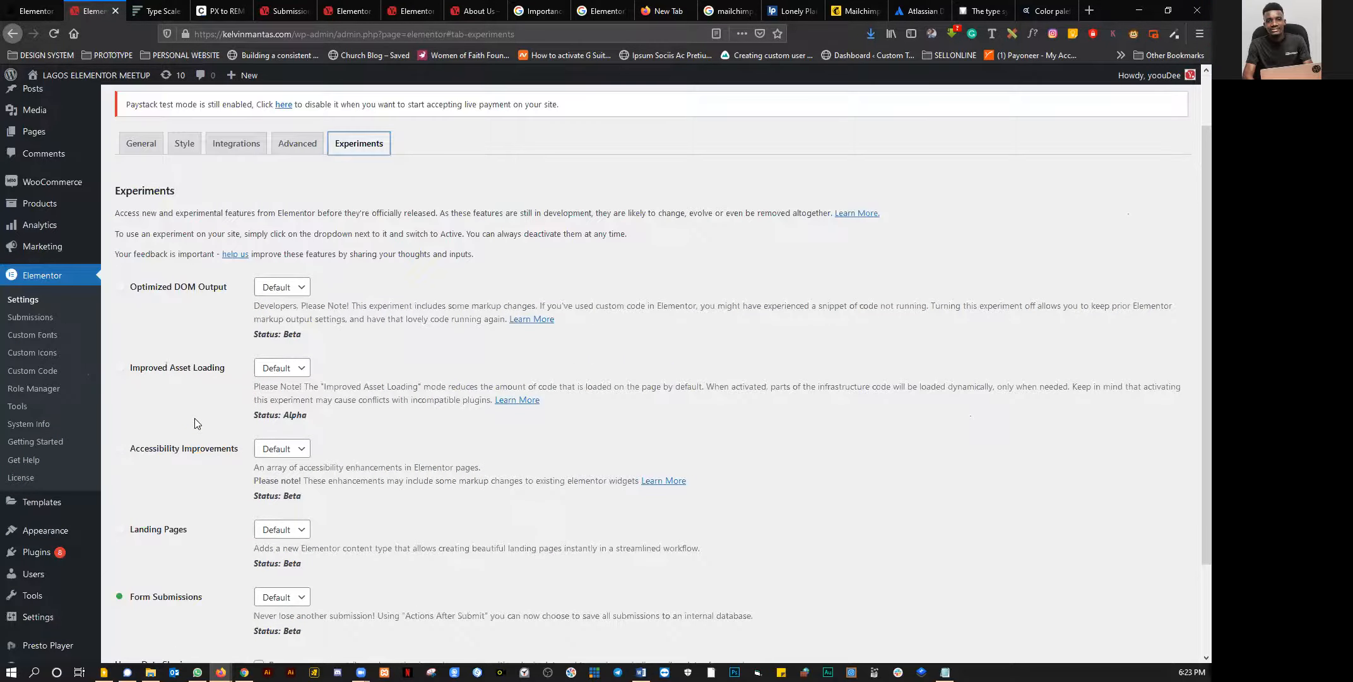
Step: Add a global font style with the Europa Regular family at 3 rem in the Home page's Site Settings and update the site
left_click(29, 11)
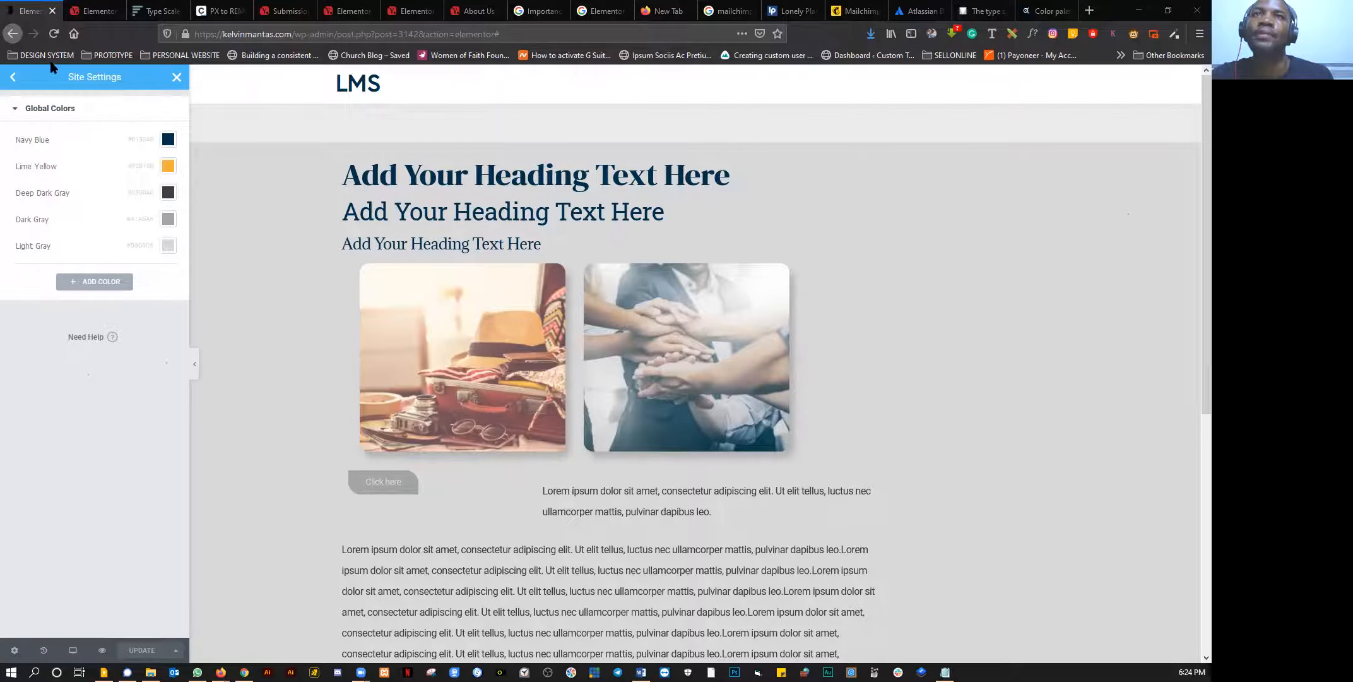
left_click(14, 80)
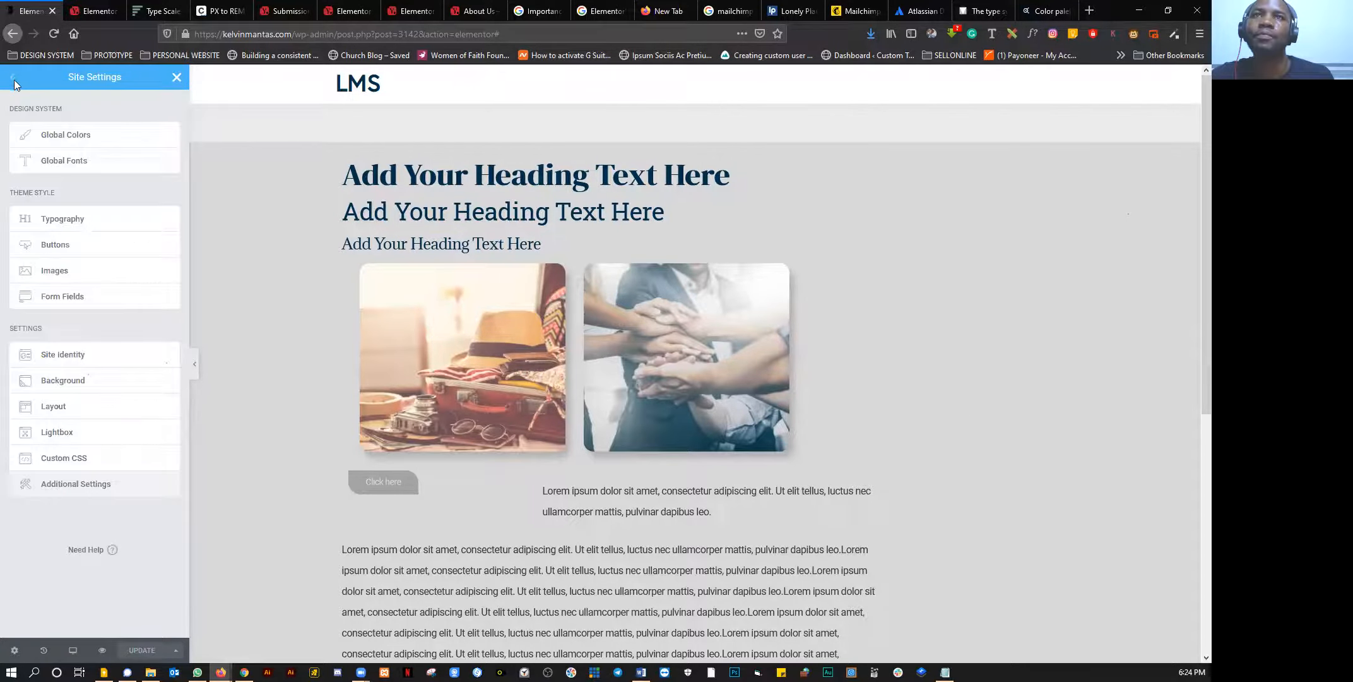
left_click(54, 167)
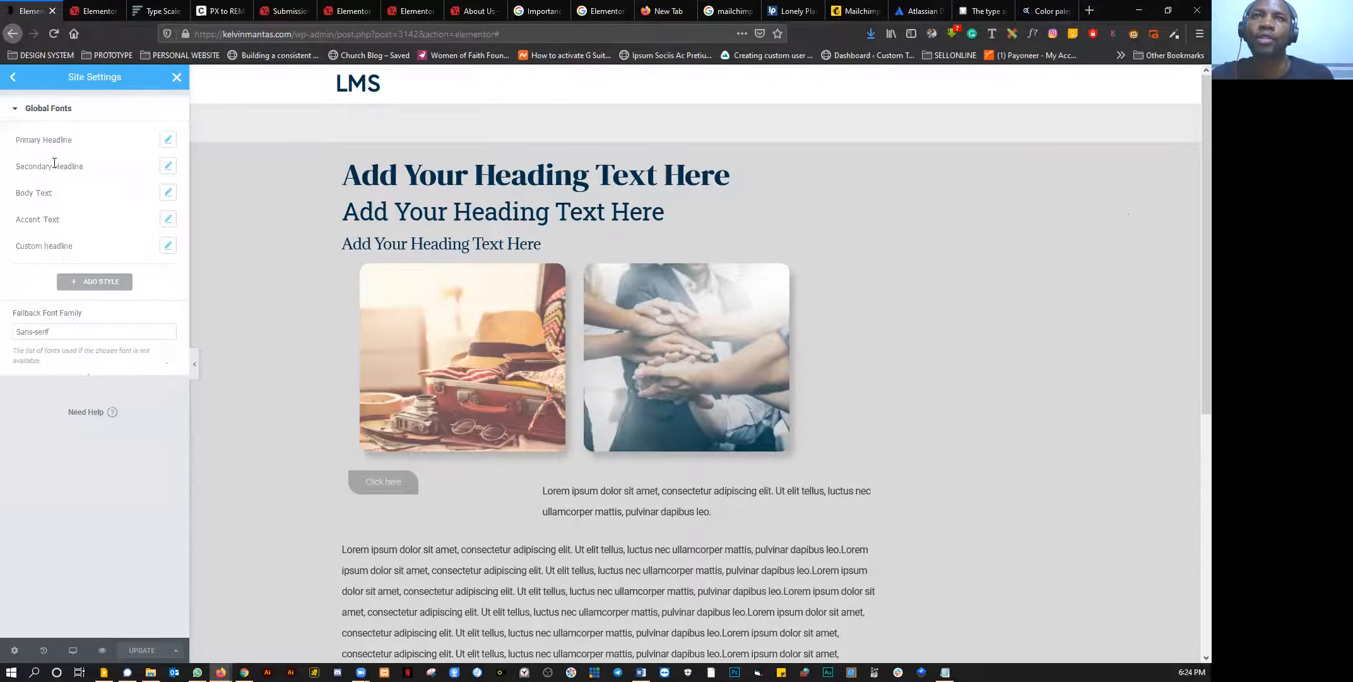
left_click(89, 289)
left_click(168, 272)
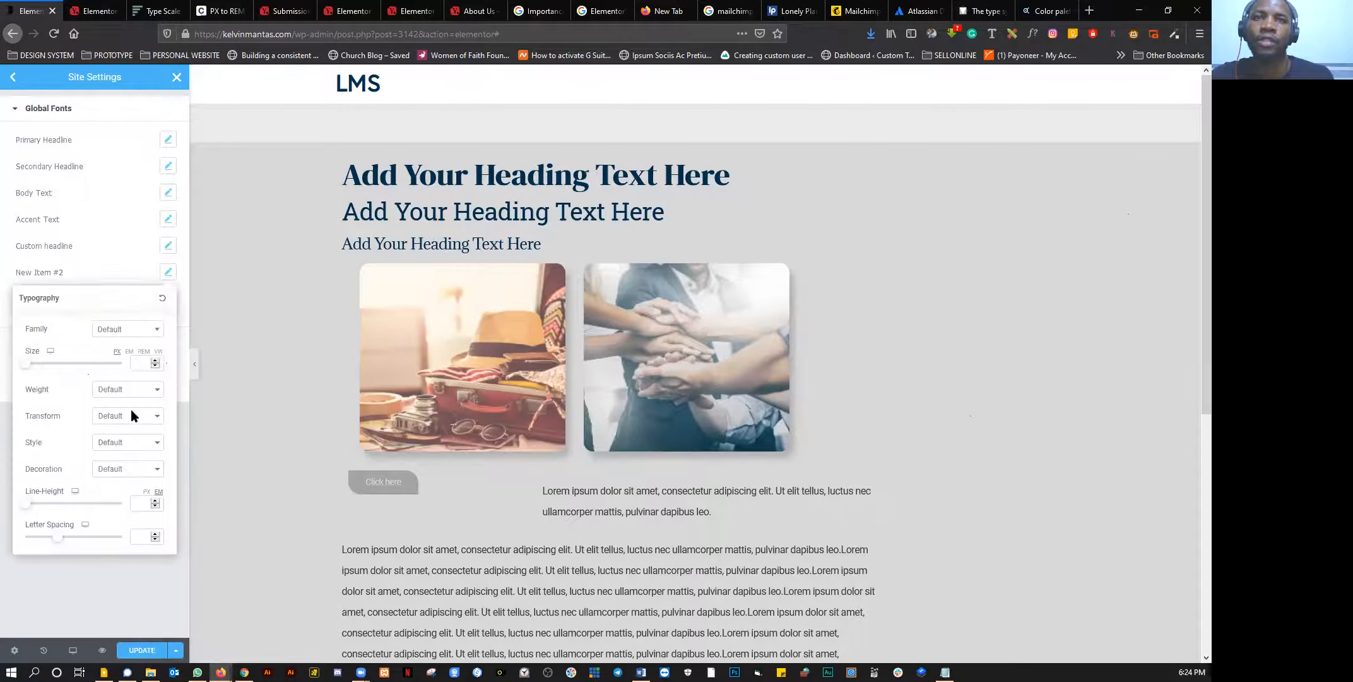
left_click(140, 365)
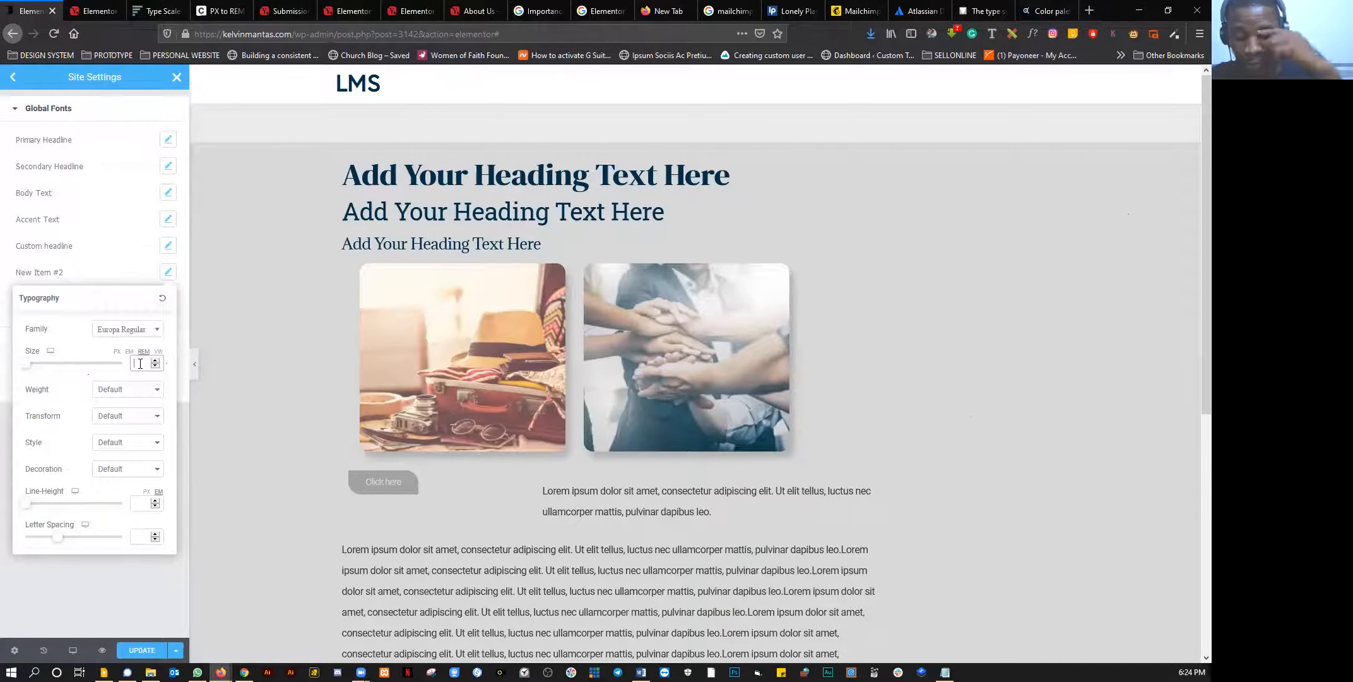
type("3")
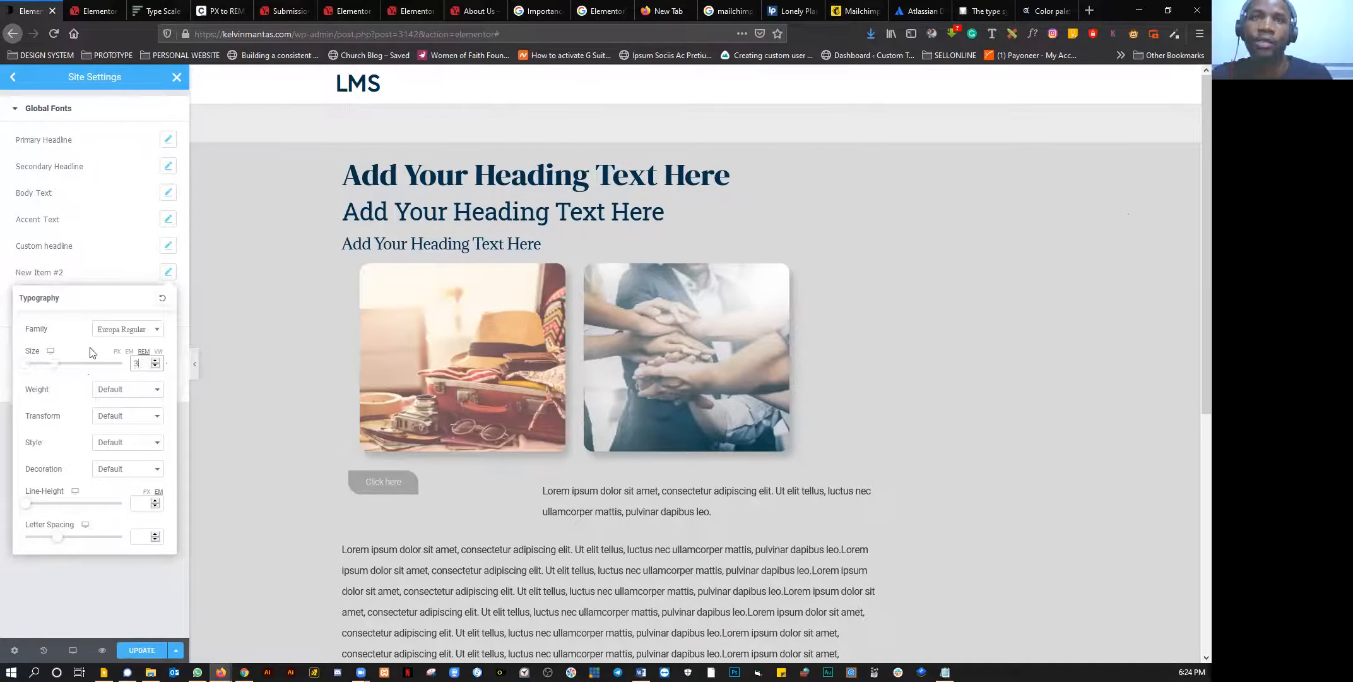
left_click(113, 390)
left_click(109, 442)
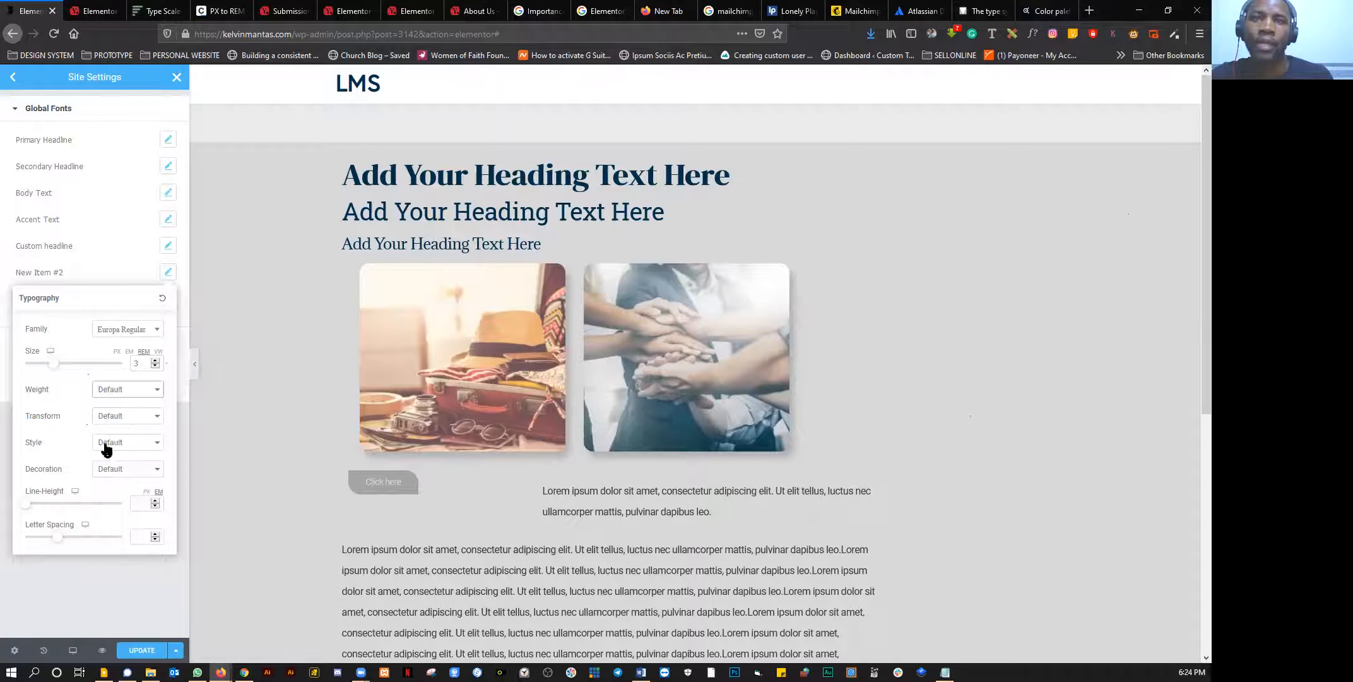
left_click(95, 272)
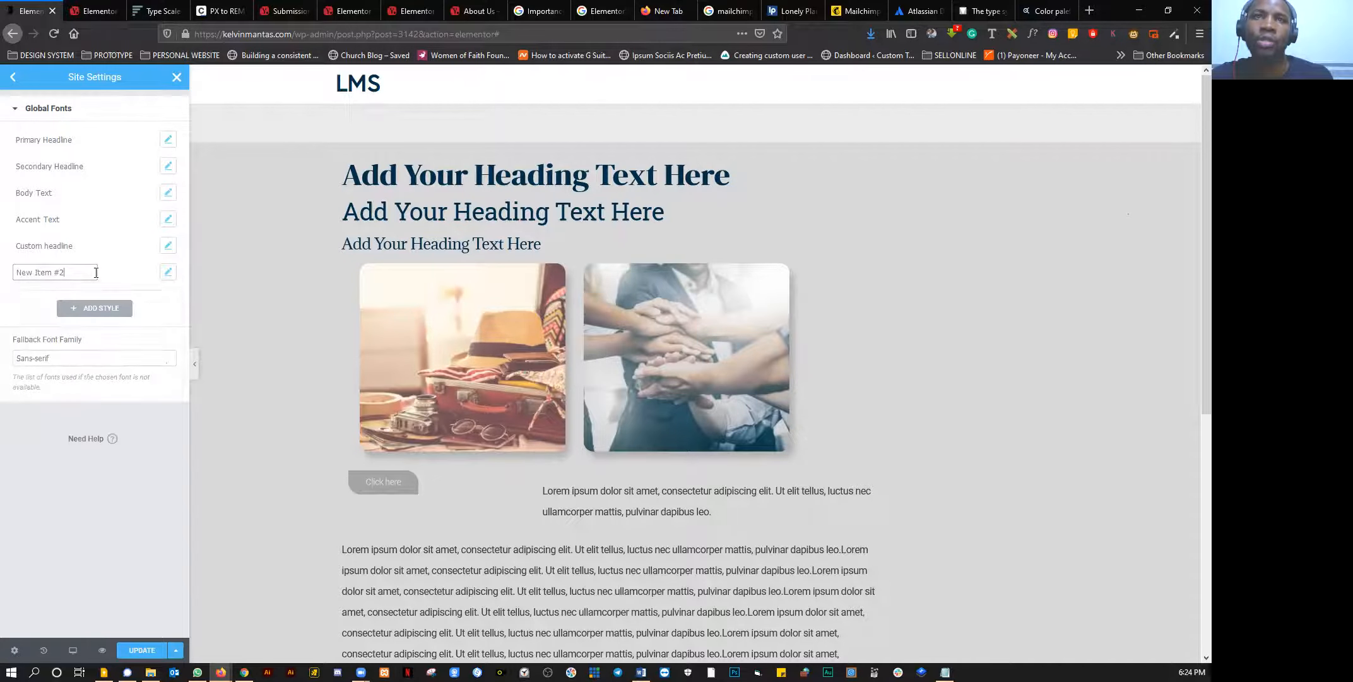
left_click(145, 650)
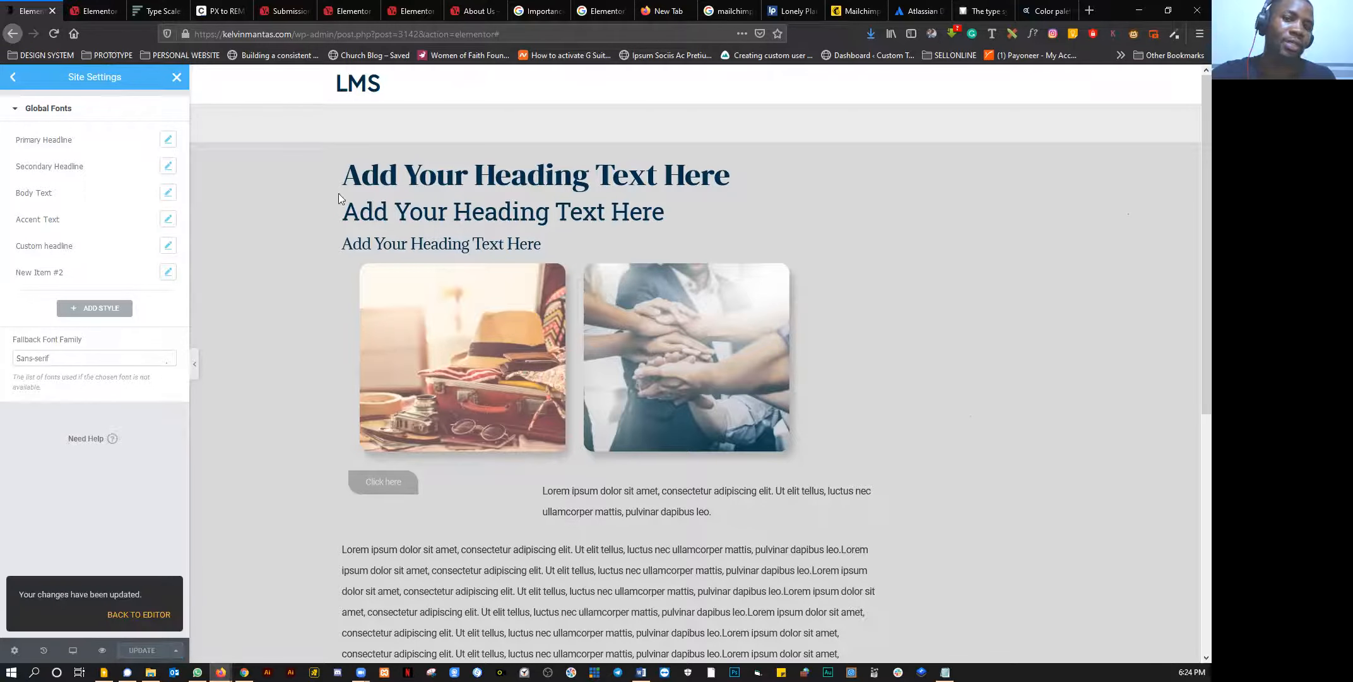
Step: Apply the new Europa Regular global font to the first heading on the My Account page
key("ctrl+6")
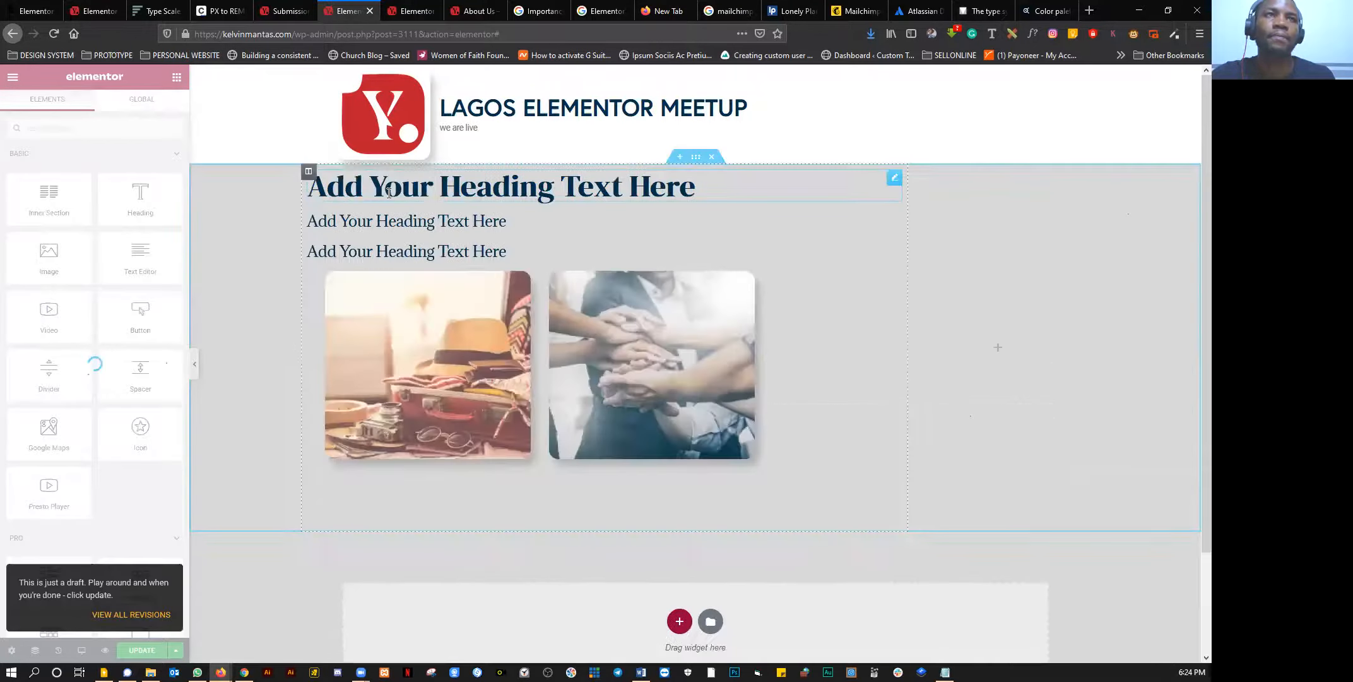
left_click(389, 193)
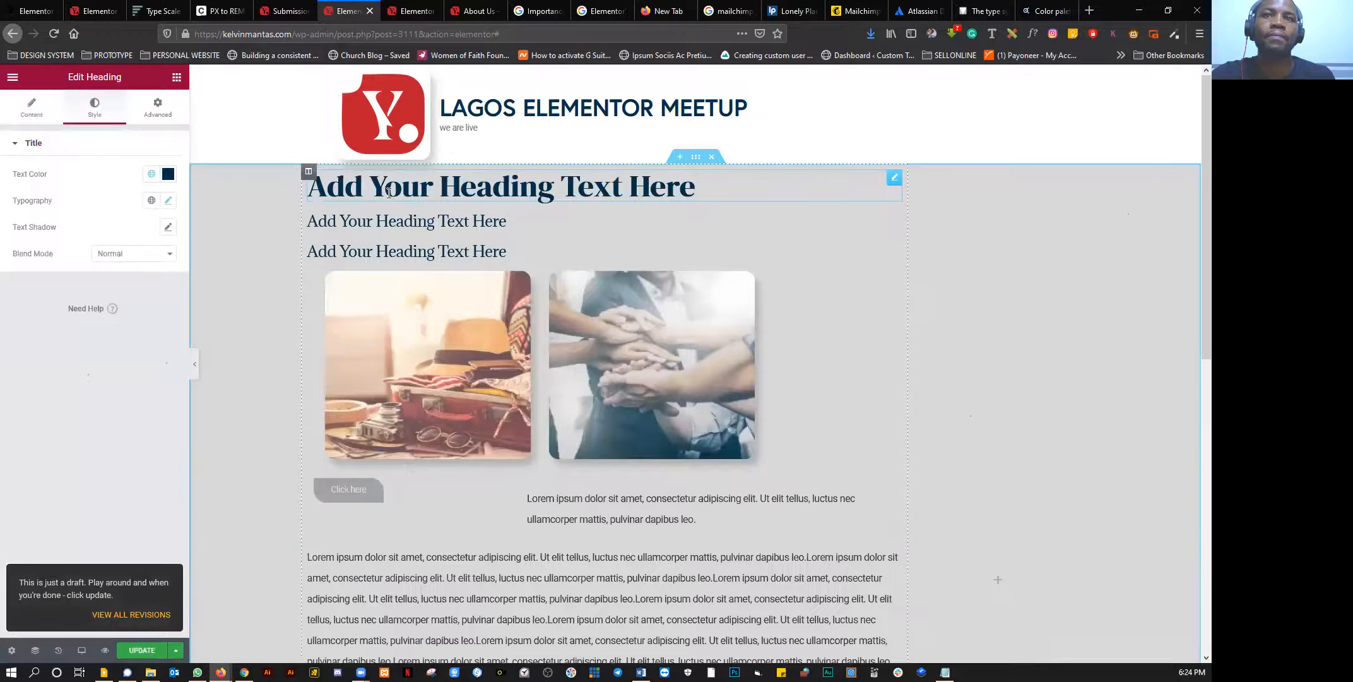
left_click(152, 200)
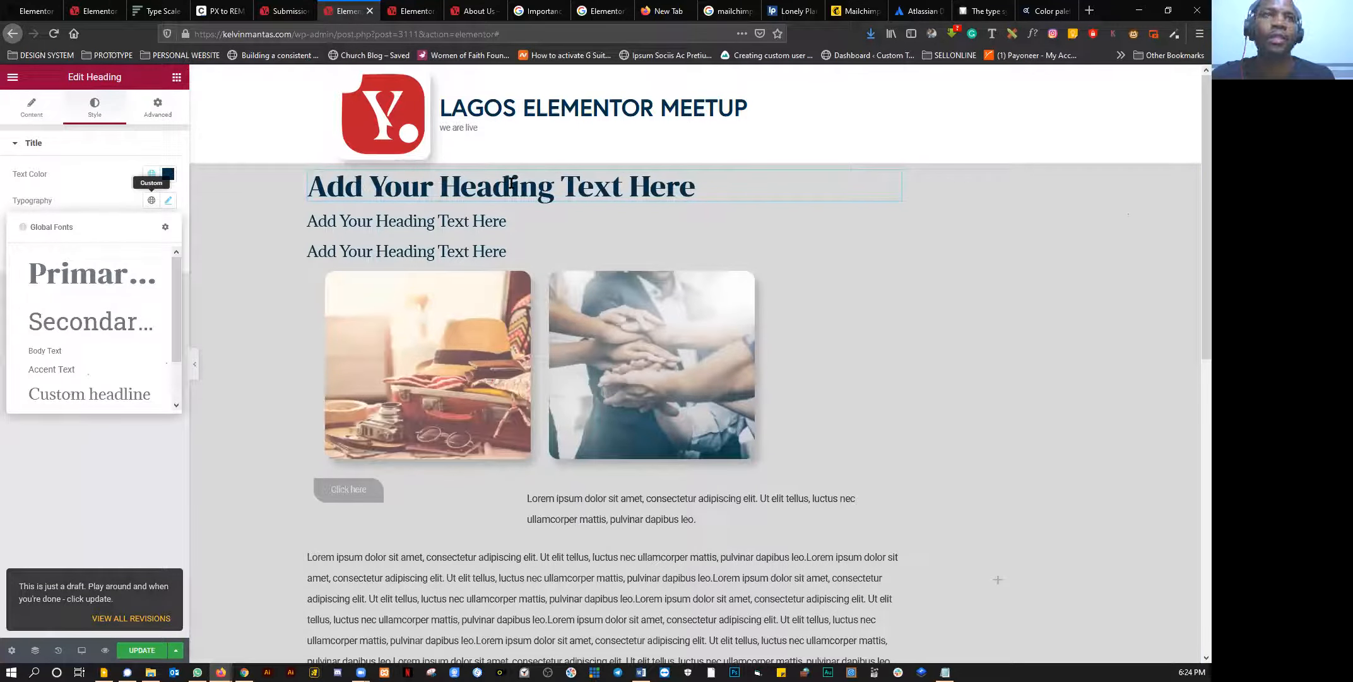
left_click(471, 188)
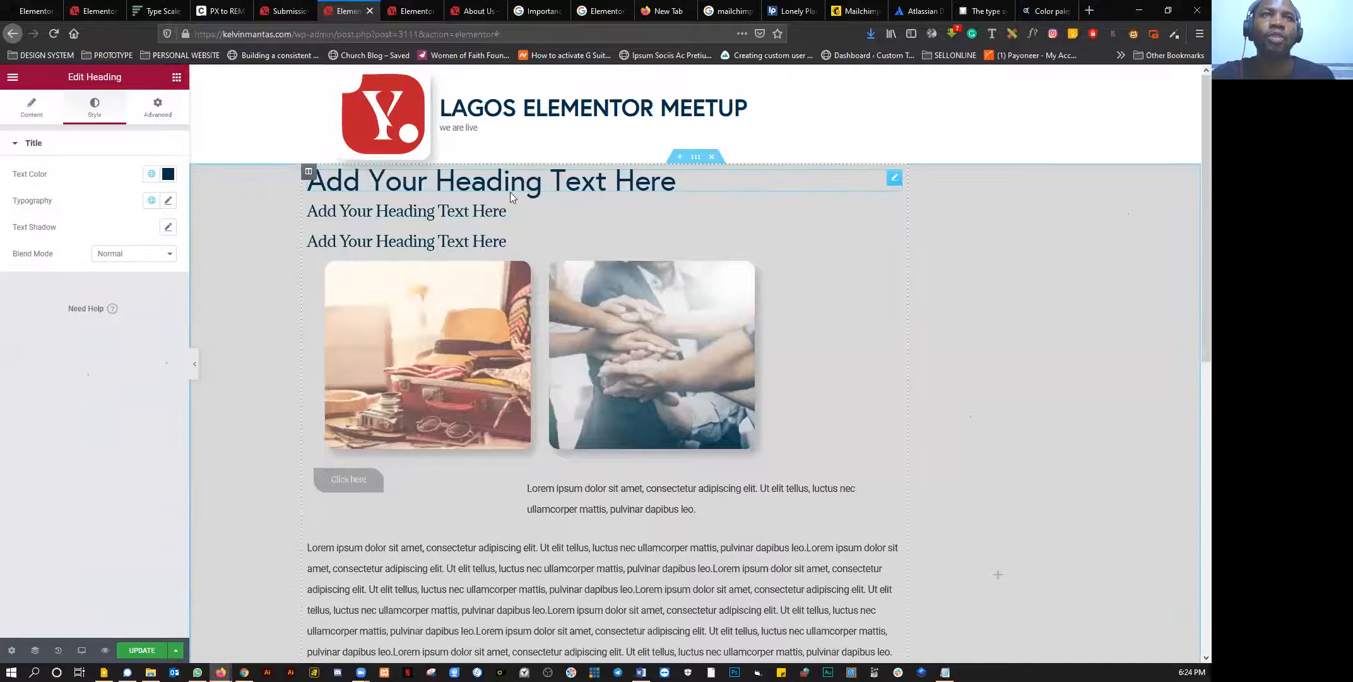